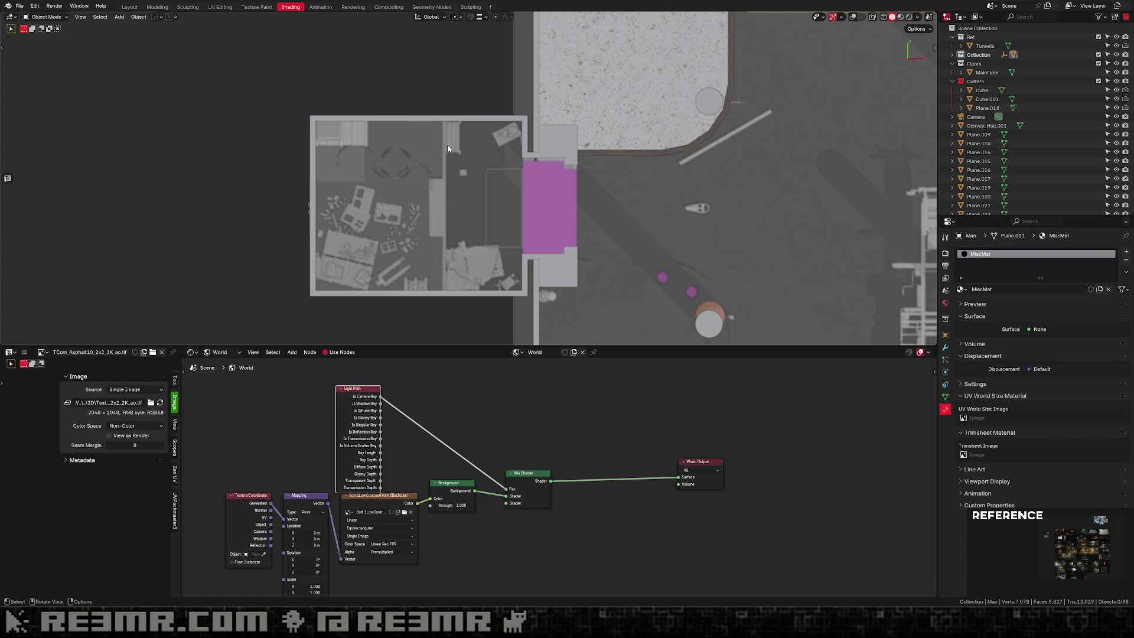
Add a plane to the scene, show the viewport overlays, and move the plane to the upper outer corner of the small side room.
{"action": "key", "text": "shift+a"}
{"action": "mouse_move", "coordinate": [420, 194]}
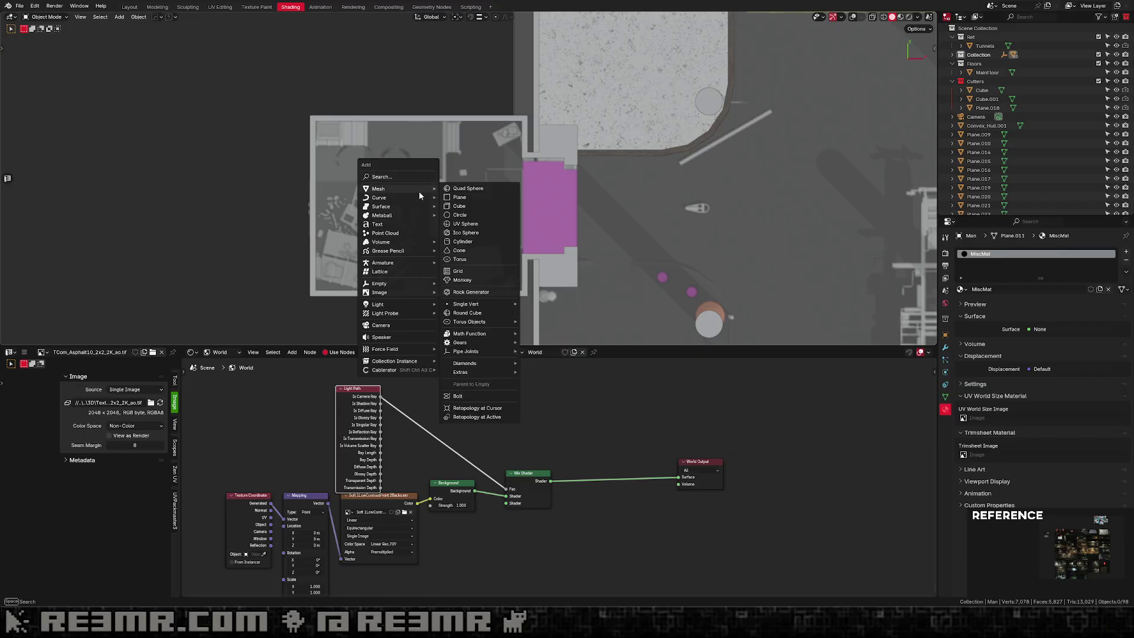
{"action": "left_click", "coordinate": [463, 198]}
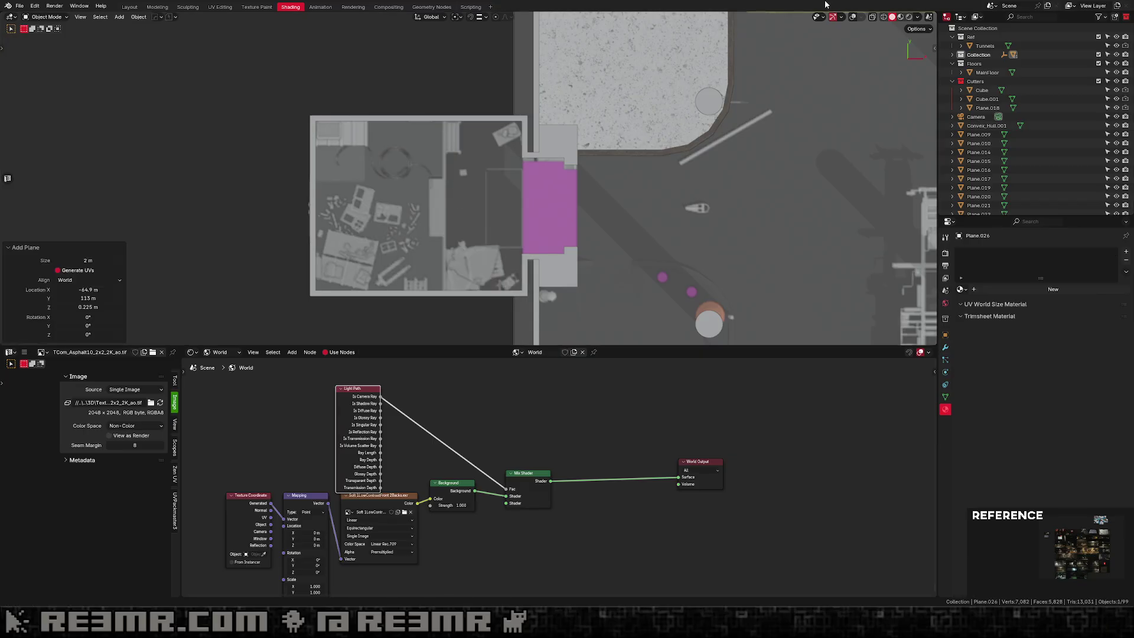
{"action": "left_click", "coordinate": [852, 17]}
{"action": "key", "text": "g"}
{"action": "left_click", "coordinate": [323, 123]}
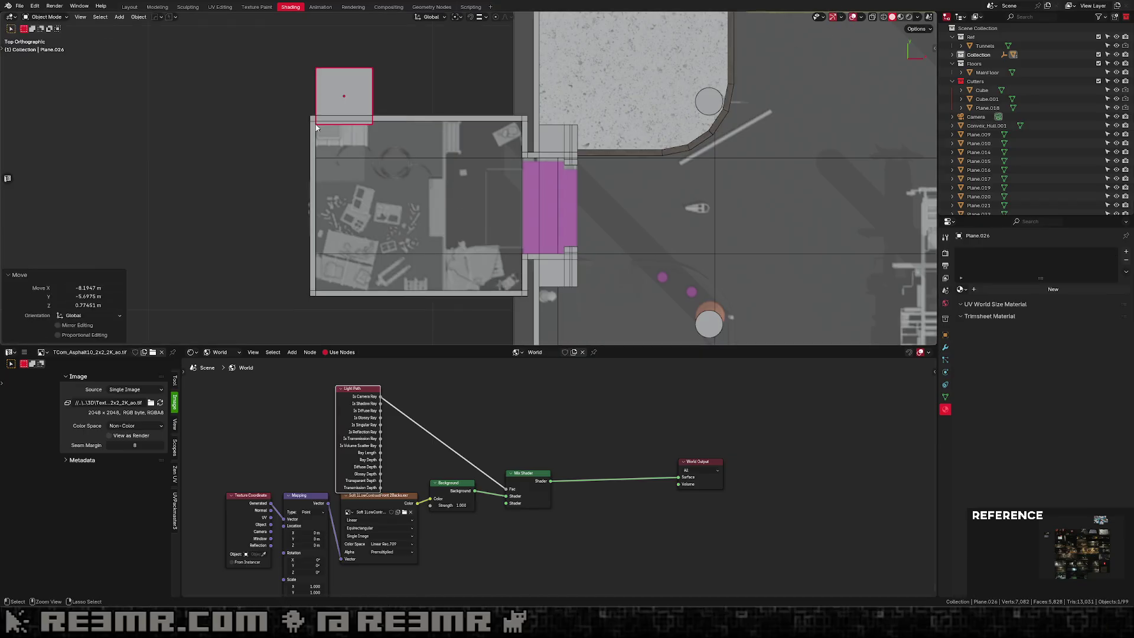
Switch snapping to vertices and move the plane along Y into the side room's opposite inner corner.
{"action": "key", "text": "g"}
{"action": "key", "text": "y"}
{"action": "right_click", "coordinate": [306, 173]}
{"action": "key", "text": "shift+Tab"}
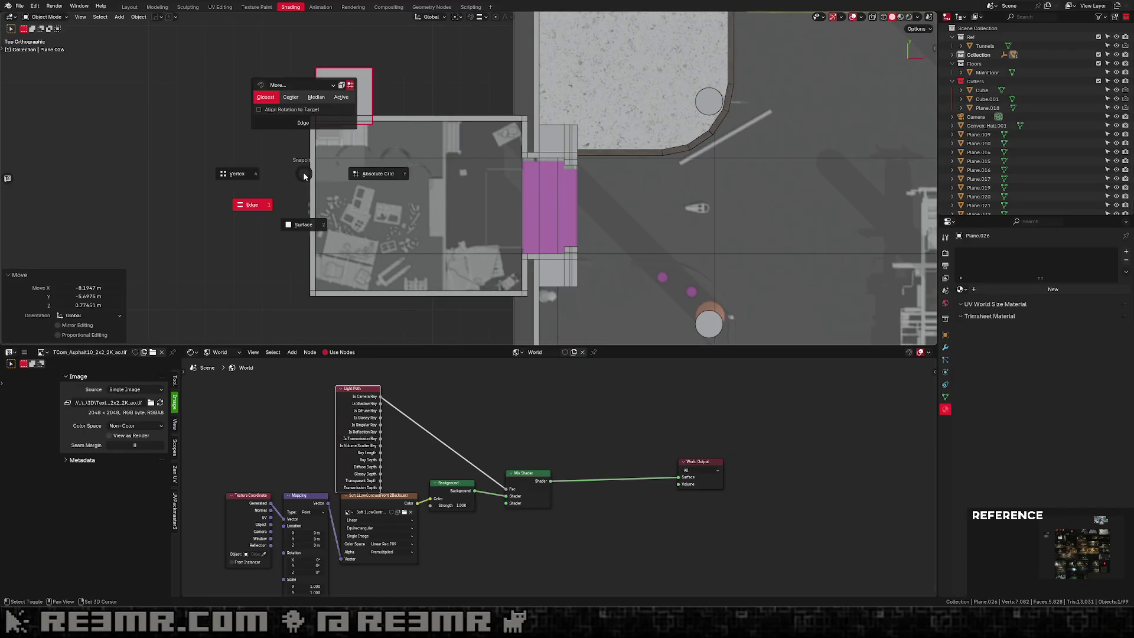
{"action": "left_click", "coordinate": [266, 176]}
{"action": "key", "text": "g"}
{"action": "key", "text": "y"}
{"action": "left_click", "coordinate": [317, 290]}
Extend the plane's inward-facing edge along Y until it reaches the opposite wall of the side room.
{"action": "key", "text": "Tab"}
{"action": "key", "text": "2"}
{"action": "left_click", "coordinate": [338, 228]}
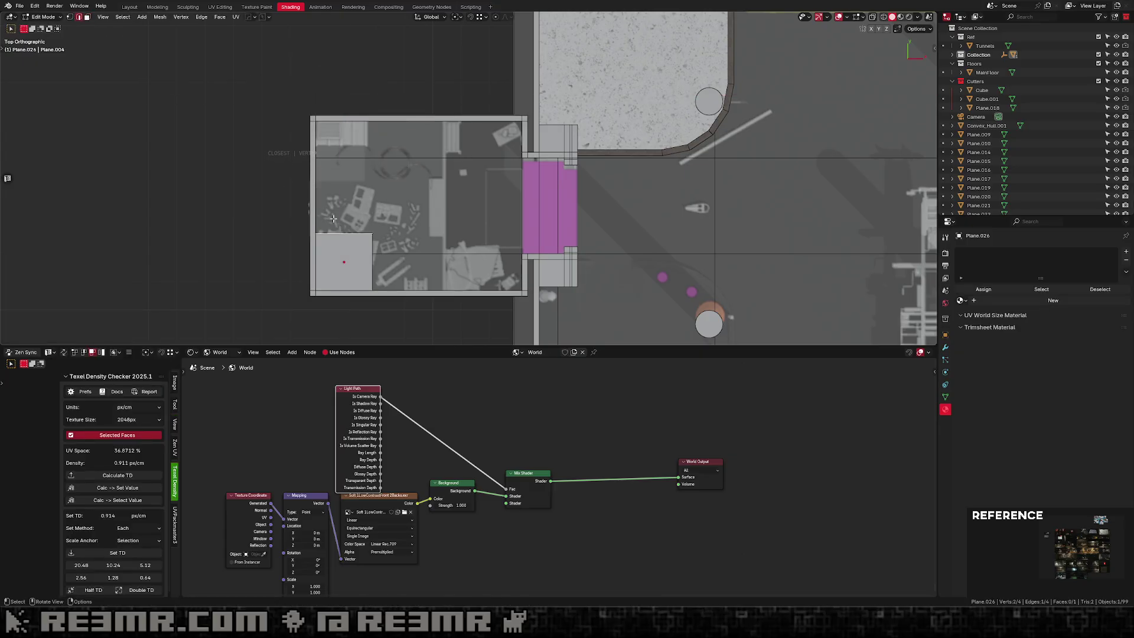
{"action": "key", "text": "g"}
{"action": "key", "text": "y"}
{"action": "left_click", "coordinate": [333, 122]}
Move the plane down 1 m along Z, and raise it above the room floor to platform height.
{"action": "key", "text": "Tab"}
{"action": "middle_click_drag", "start_coordinate": [332, 124], "coordinate": [404, 154]}
{"action": "type", "text": "gz-1"}
{"action": "key", "text": "Return"}
{"action": "type", "text": "gz"}
{"action": "type", "text": ".5"}
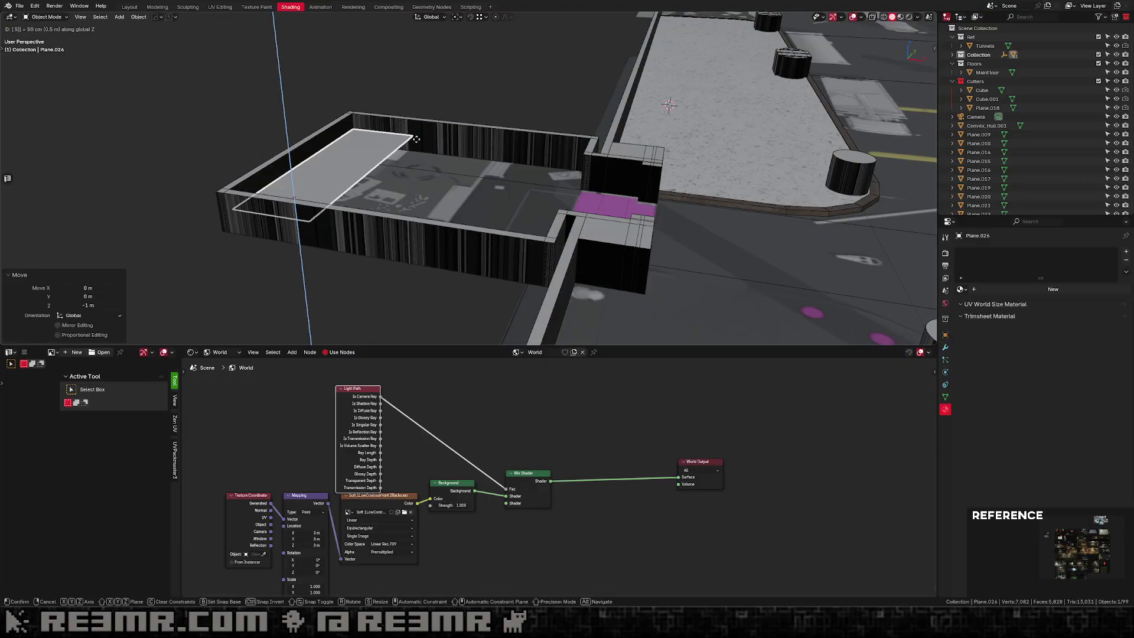
{"action": "key", "text": "Escape"}
{"action": "key", "text": "Tab"}
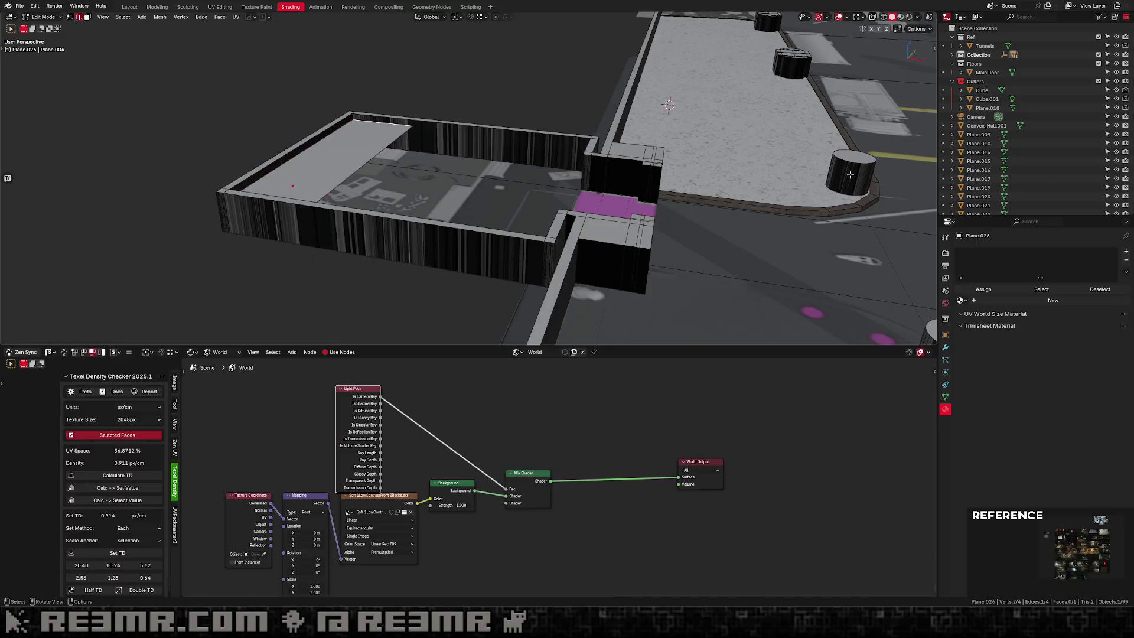
{"action": "key", "text": "Tab"}
Place the Man asset from the asset library inside the side room as a scale reference.
{"action": "middle_click_drag", "start_coordinate": [547, 105], "coordinate": [455, 124]}
{"action": "key", "text": "t"}
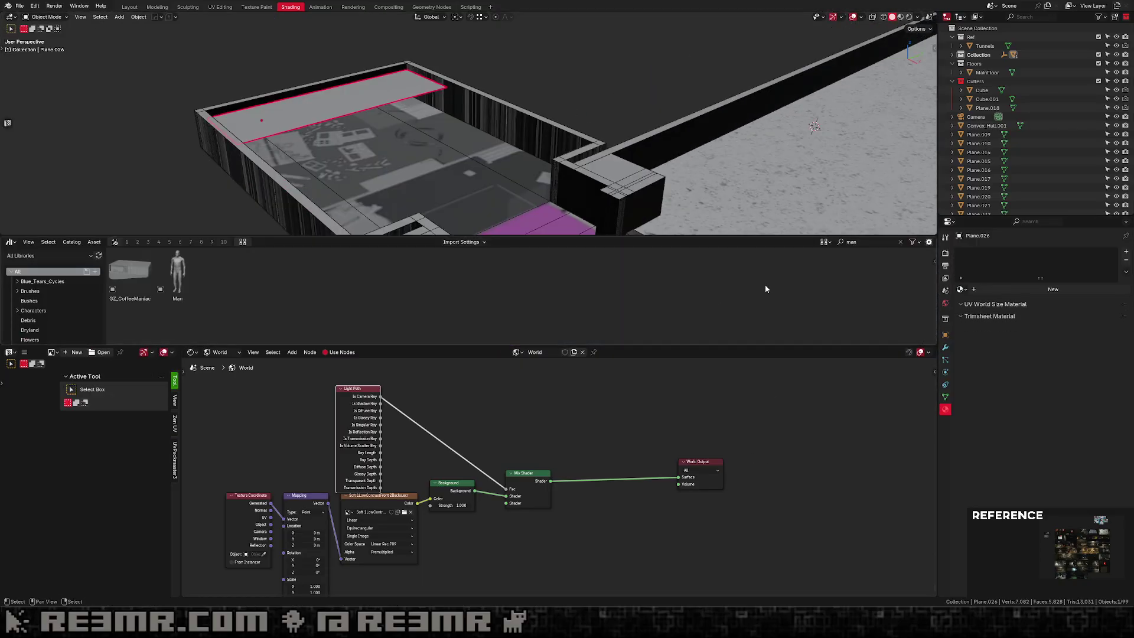
{"action": "scroll", "coordinate": [428, 167], "scroll_direction": "down", "scroll_amount": 8}
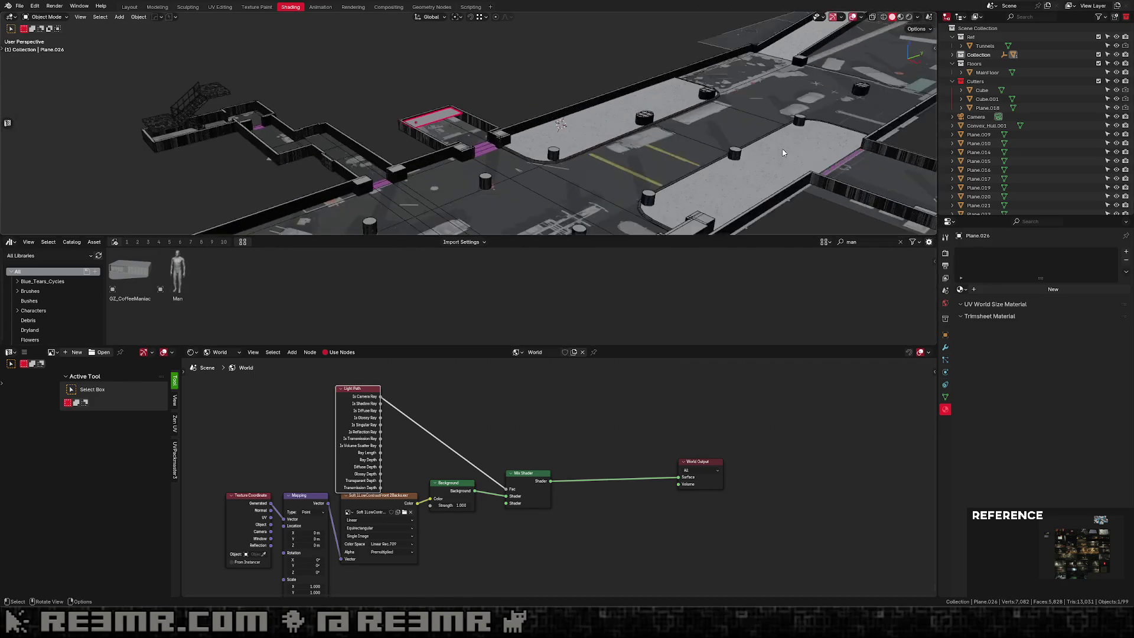
{"action": "scroll", "coordinate": [473, 196], "scroll_direction": "up", "scroll_amount": 5}
{"action": "left_click_drag", "start_coordinate": [177, 275], "coordinate": [469, 171]}
{"action": "middle_click_drag", "start_coordinate": [469, 171], "coordinate": [501, 156]}
{"action": "scroll", "coordinate": [500, 156], "scroll_direction": "down", "scroll_amount": 5}
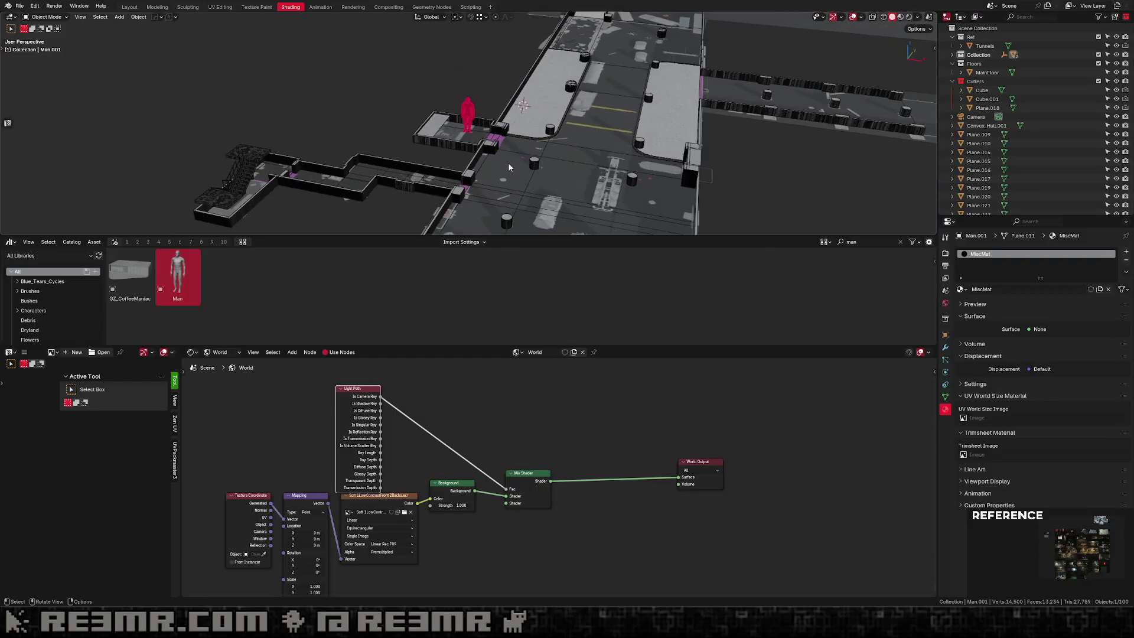
Scale the man figure down uniformly to about 1.8 m tall, checking its dimensions.
{"action": "key", "text": "n"}
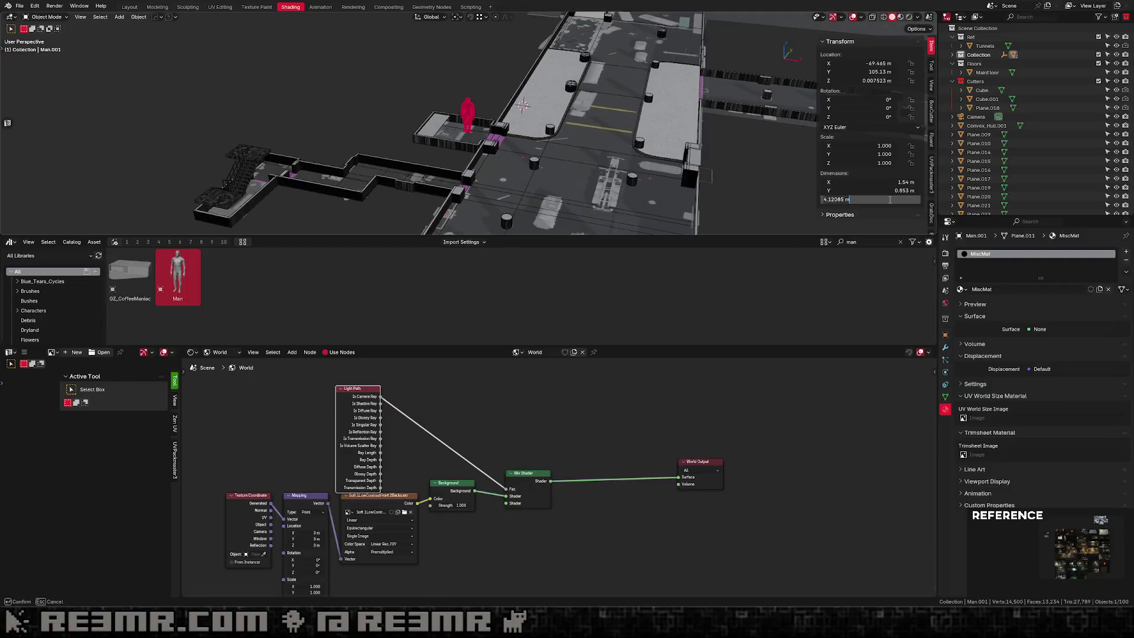
{"action": "scroll", "coordinate": [467, 156], "scroll_direction": "up", "scroll_amount": 4}
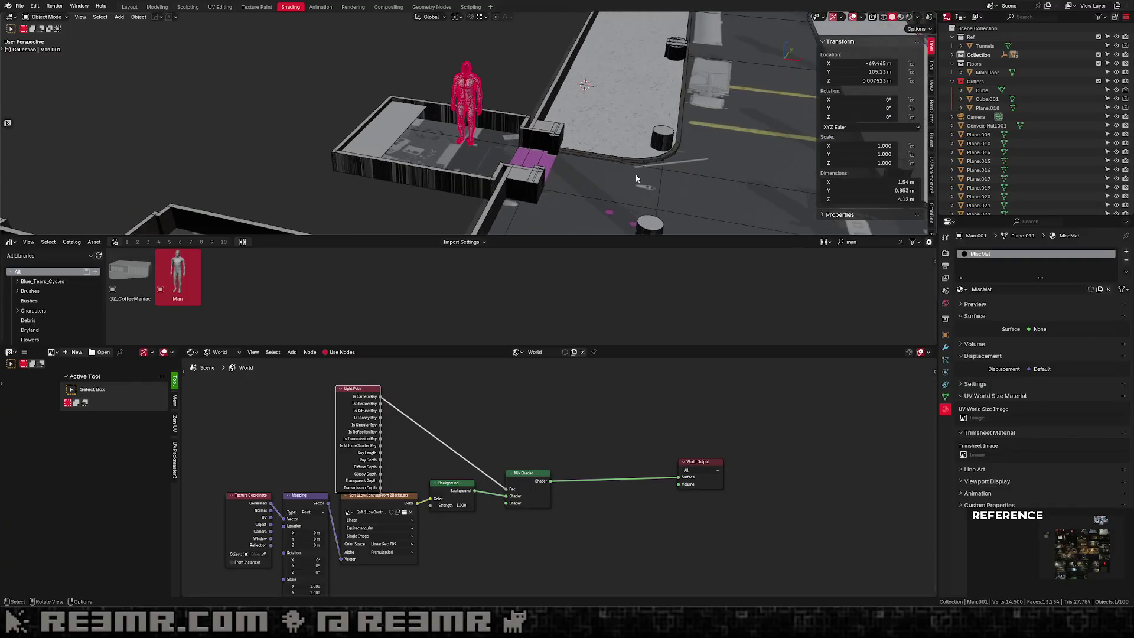
{"action": "key", "text": "s"}
{"action": "key", "text": "Escape"}
{"action": "key", "text": "s"}
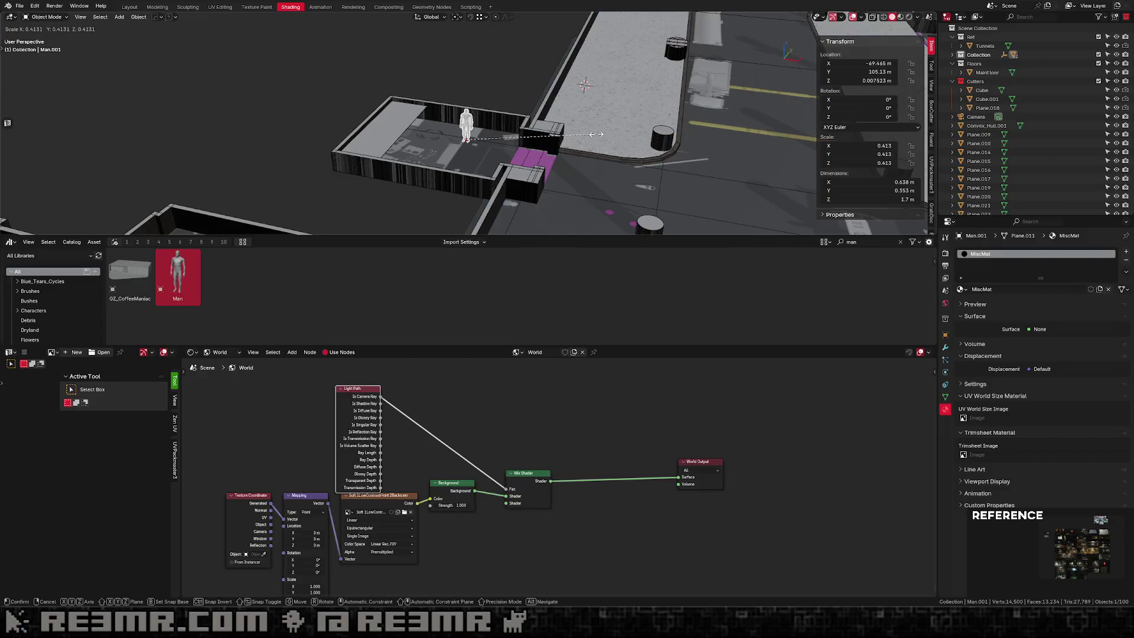
{"action": "left_click", "coordinate": [673, 131]}
{"action": "middle_click_drag", "start_coordinate": [499, 112], "coordinate": [529, 130]}
{"action": "scroll", "coordinate": [484, 152], "scroll_direction": "up", "scroll_amount": 4}
{"action": "key", "text": "s"}
{"action": "right_click", "coordinate": [556, 132]}
{"action": "key", "text": "s"}
{"action": "right_click", "coordinate": [557, 137]}
Move the man figure along X away from the platform area toward the room's doorway.
{"action": "mouse_move", "coordinate": [542, 148]}
{"action": "middle_mouse_down"}
{"action": "mouse_move", "coordinate": [509, 154]}
{"action": "mouse_move", "coordinate": [615, 101]}
{"action": "mouse_move", "coordinate": [533, 145]}
{"action": "middle_mouse_up"}
{"action": "scroll", "coordinate": [509, 142], "scroll_direction": "up", "scroll_amount": 1}
{"action": "scroll", "coordinate": [568, 130], "scroll_direction": "down", "scroll_amount": 3}
{"action": "key", "text": "g"}
{"action": "key", "text": "x"}
{"action": "left_click", "coordinate": [525, 130]}
{"action": "middle_click_drag", "start_coordinate": [430, 144], "coordinate": [522, 111], "text": "shift"}
{"action": "scroll", "coordinate": [494, 73], "scroll_direction": "up", "scroll_amount": 2}
{"action": "left_click", "coordinate": [458, 115]}
{"action": "left_click", "coordinate": [522, 111]}
{"action": "scroll", "coordinate": [522, 112], "scroll_direction": "down", "scroll_amount": 3}
{"action": "key", "text": "g"}
{"action": "key", "text": "x"}
{"action": "left_click", "coordinate": [596, 140]}
Extend the platform's doorway-facing edge along X to the raised area's boundary in the floor plan.
{"action": "left_click", "coordinate": [472, 118]}
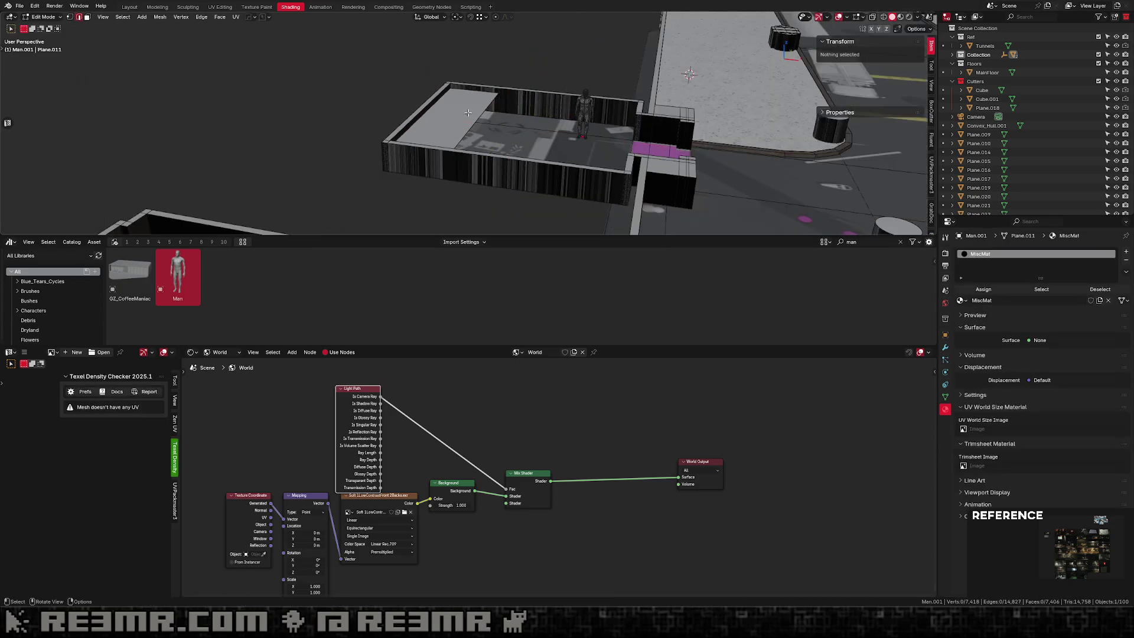
{"action": "key", "text": "Tab"}
{"action": "left_click", "coordinate": [468, 112]}
{"action": "key", "text": "g"}
{"action": "key", "text": "x"}
{"action": "left_click", "coordinate": [542, 126]}
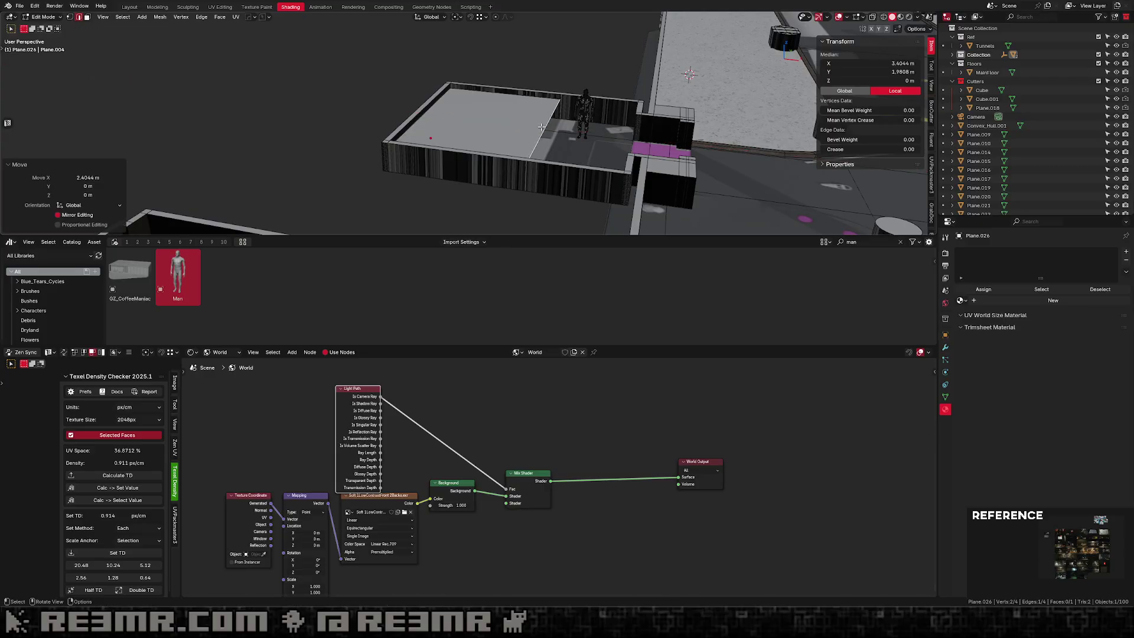
{"action": "key", "text": "KP_7"}
{"action": "key", "text": "g"}
{"action": "key", "text": "x"}
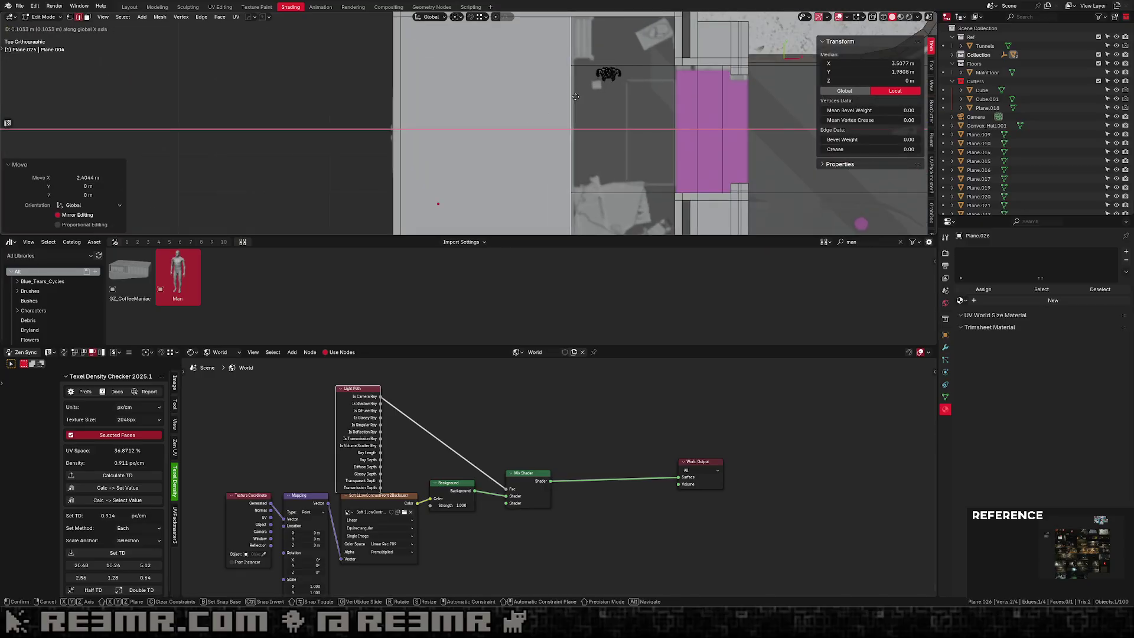
{"action": "left_click", "coordinate": [601, 111]}
Extrude the platform's front edge down 0.8 m along Z to form its vertical face.
{"action": "middle_click_drag", "start_coordinate": [601, 111], "coordinate": [655, 113]}
{"action": "middle_click_drag", "start_coordinate": [655, 112], "coordinate": [671, 167]}
{"action": "key", "text": "e"}
{"action": "right_click", "coordinate": [671, 167]}
{"action": "type", "text": "gz-.8"}
{"action": "key", "text": "Return"}
{"action": "key", "text": "Tab"}
Rotate the man figure about -69.2° around Z and move it along X and Y to stand in front of the platform.
{"action": "middle_click_drag", "start_coordinate": [619, 136], "coordinate": [661, 133]}
{"action": "left_click", "coordinate": [633, 105]}
{"action": "key", "text": "g"}
{"action": "key", "text": "y"}
{"action": "left_click", "coordinate": [672, 139]}
{"action": "key", "text": "r"}
{"action": "key", "text": "z"}
{"action": "left_click", "coordinate": [591, 177]}
{"action": "key", "text": "g"}
{"action": "key", "text": "x"}
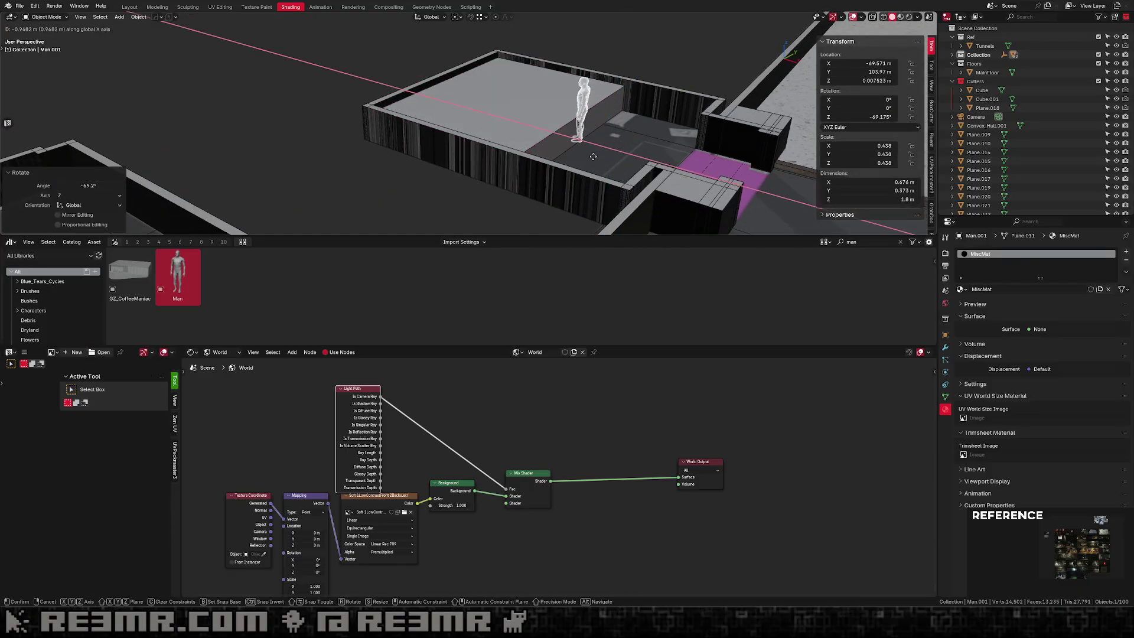
{"action": "left_click", "coordinate": [614, 169]}
Add a new 2 m plane and snap it at platform height beside the platform's front edge near the side wall.
{"action": "middle_click_drag", "start_coordinate": [614, 169], "coordinate": [570, 166]}
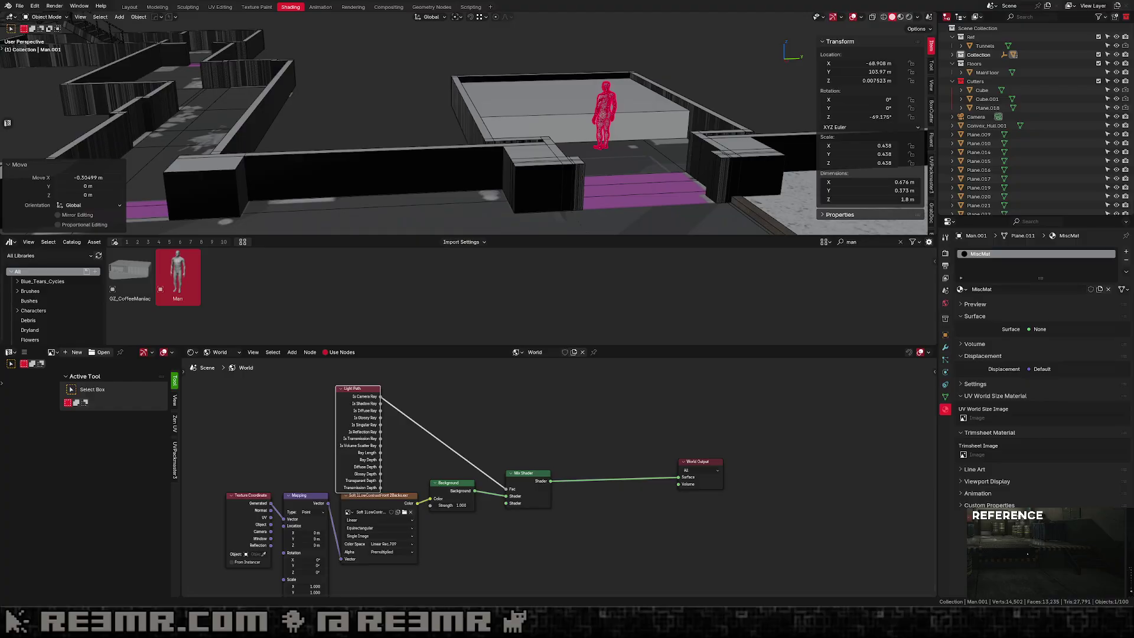
{"action": "middle_click_drag", "start_coordinate": [555, 136], "coordinate": [591, 155]}
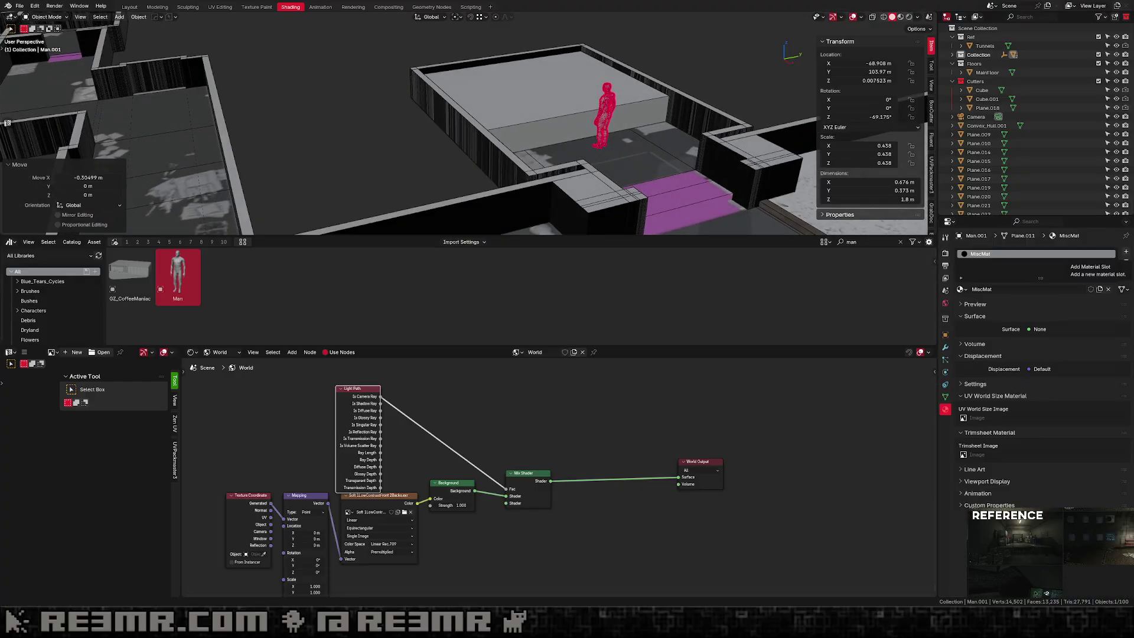
{"action": "middle_click_drag", "start_coordinate": [585, 130], "coordinate": [690, 126]}
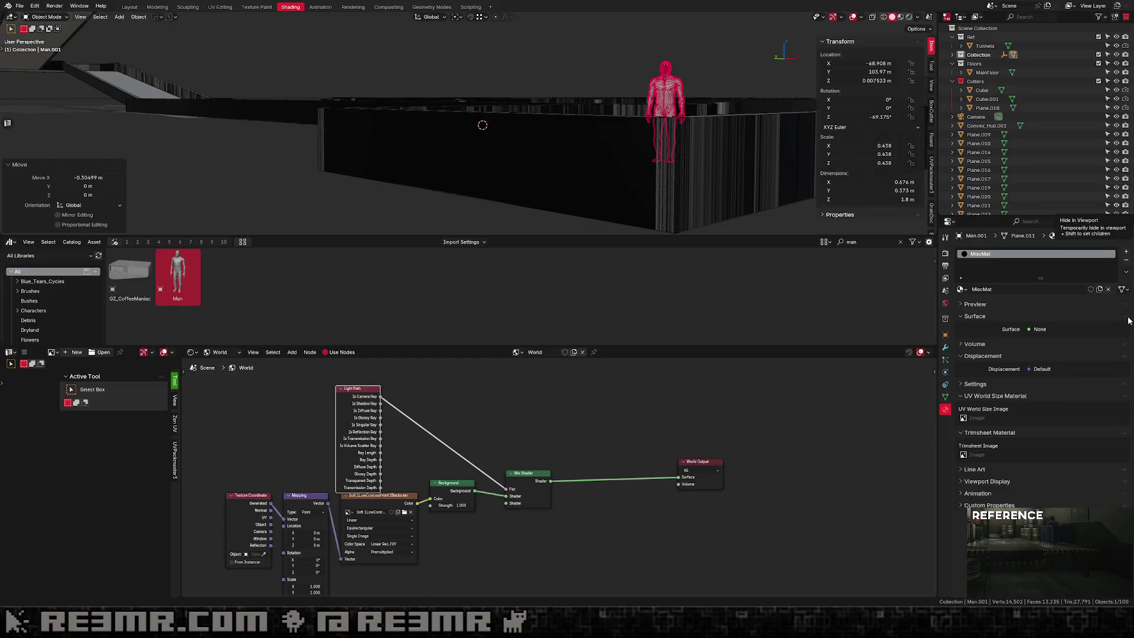
{"action": "middle_click_drag", "start_coordinate": [815, 219], "coordinate": [640, 154]}
{"action": "key", "text": "shift+a"}
{"action": "mouse_move", "coordinate": [686, 145]}
{"action": "left_click", "coordinate": [721, 156]}
{"action": "key", "text": "g"}
{"action": "left_click", "coordinate": [713, 59], "text": "ctrl"}
{"action": "key", "text": "g"}
{"action": "key", "text": "y"}
{"action": "left_click", "coordinate": [687, 84]}
Move the new plane's wall-side edge along Y so it sits flush with the room's inner wall.
{"action": "key", "text": "KP_7"}
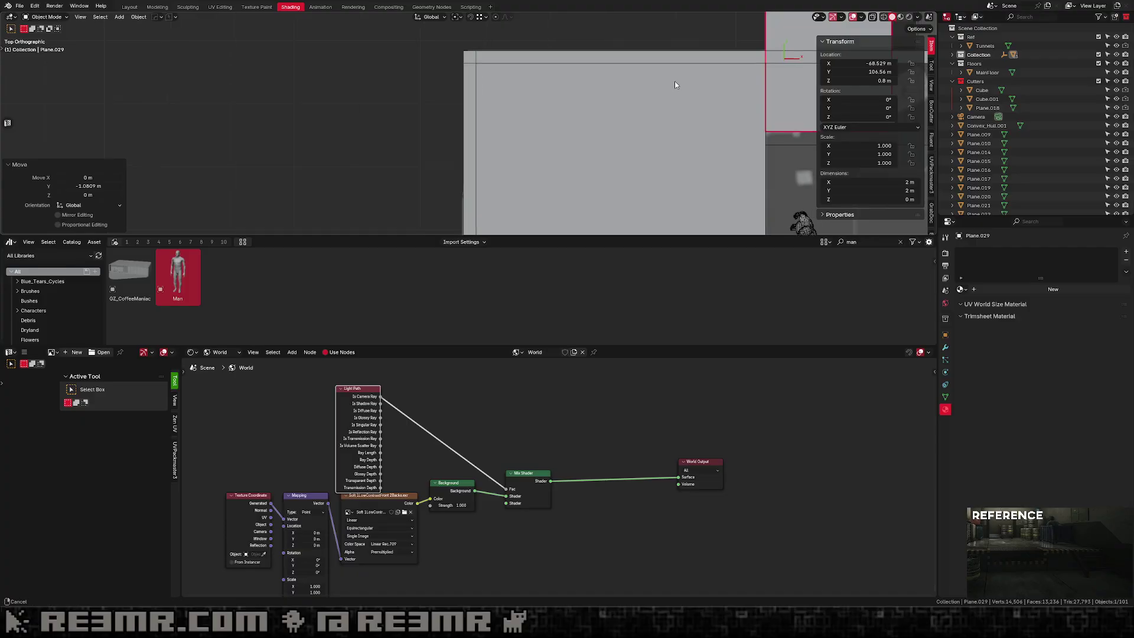
{"action": "middle_click_drag", "start_coordinate": [679, 81], "coordinate": [427, 170], "text": "shift"}
{"action": "key", "text": "Tab"}
{"action": "left_click", "coordinate": [541, 97]}
{"action": "key", "text": "g"}
{"action": "key", "text": "y"}
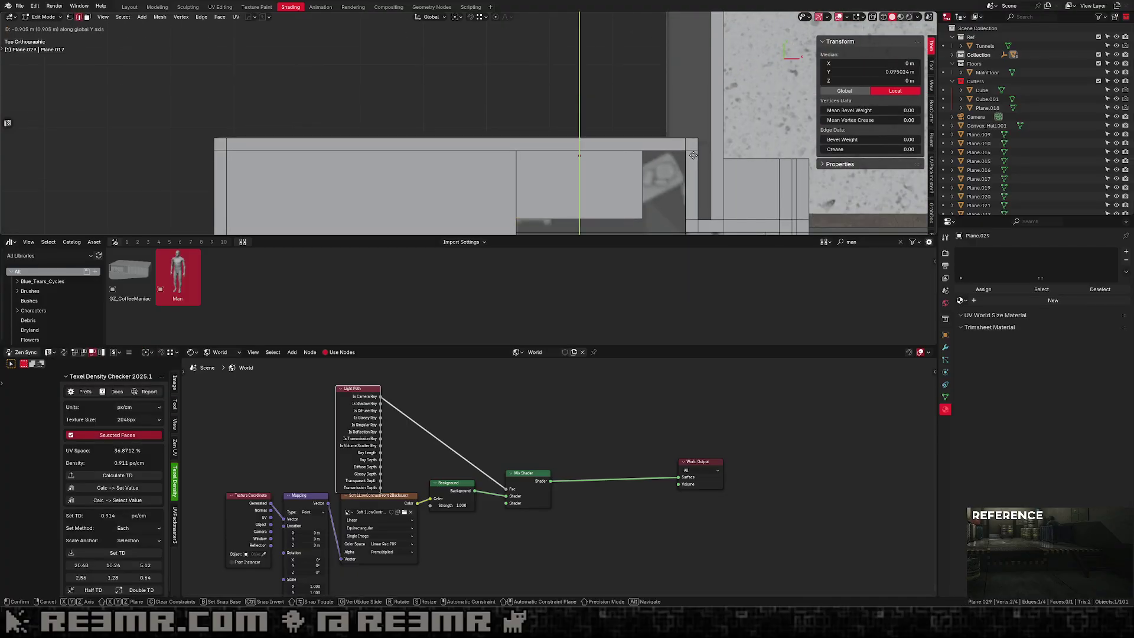
{"action": "left_click", "coordinate": [539, 153], "text": "ctrl"}
Narrow the new plane along X to a strip about 0.17 m wide and recenter its origin.
{"action": "middle_click_drag", "start_coordinate": [551, 205], "coordinate": [548, 149], "text": "shift"}
{"action": "left_click", "coordinate": [548, 151]}
{"action": "key", "text": "g"}
{"action": "key", "text": "y"}
{"action": "right_click", "coordinate": [549, 148]}
{"action": "key", "text": "g"}
{"action": "key", "text": "x"}
{"action": "right_click", "coordinate": [548, 148]}
{"action": "key", "text": "g"}
{"action": "key", "text": "y"}
{"action": "key", "text": "x"}
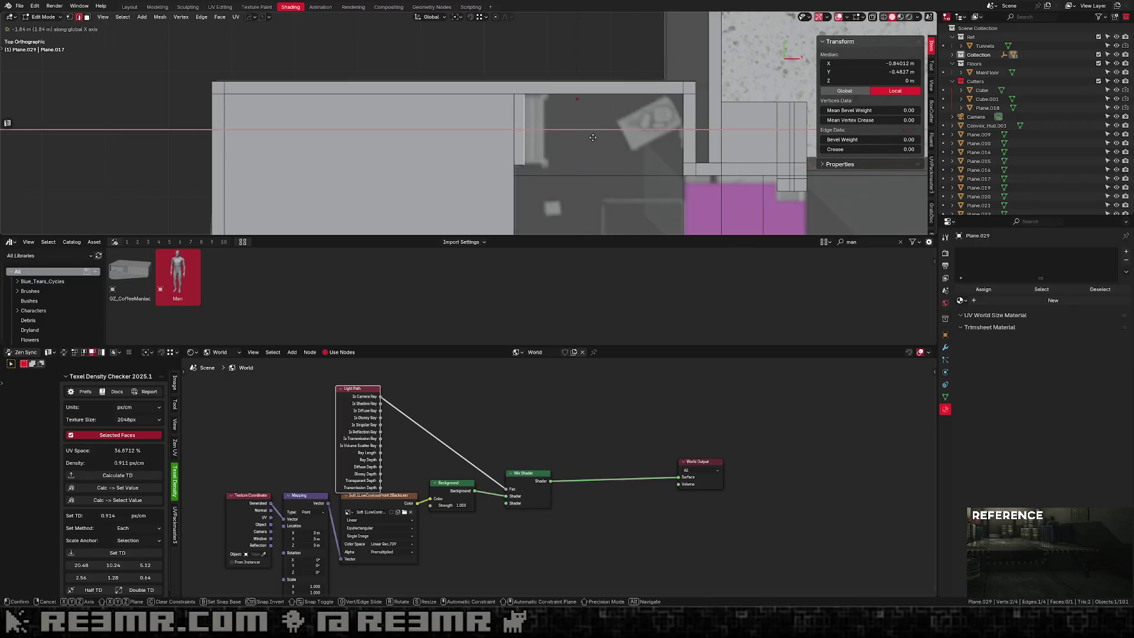
{"action": "left_click", "coordinate": [601, 141]}
{"action": "key", "text": "Tab"}
{"action": "key", "text": "ctrl+shift+alt+c"}
Move the man figure about 0.43 m along Y, closer to the narrow stair strip.
{"action": "middle_click_drag", "start_coordinate": [563, 173], "coordinate": [490, 115], "text": "shift"}
{"action": "scroll", "coordinate": [547, 167], "scroll_direction": "down", "scroll_amount": 2}
{"action": "scroll", "coordinate": [490, 115], "scroll_direction": "up", "scroll_amount": 2}
{"action": "left_click", "coordinate": [415, 187]}
{"action": "key", "text": "g"}
{"action": "middle_click_drag", "start_coordinate": [415, 186], "coordinate": [434, 185]}
{"action": "left_click", "coordinate": [483, 144]}
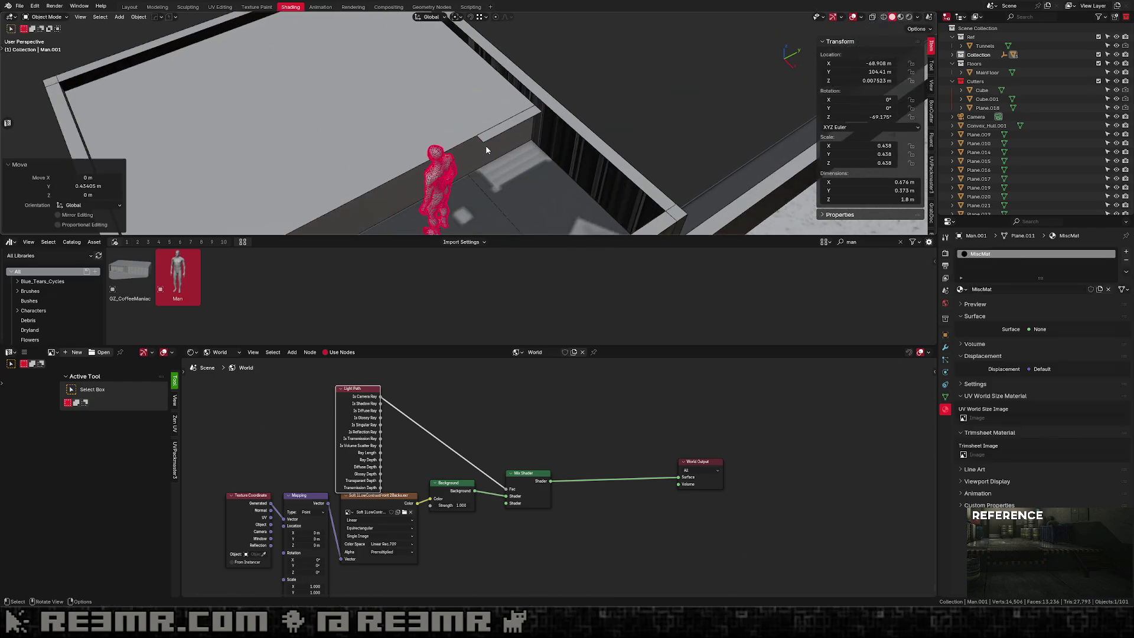
Move the stair strip along X back onto the platform's front edge.
{"action": "left_click", "coordinate": [484, 143]}
{"action": "middle_click_drag", "start_coordinate": [501, 139], "coordinate": [502, 100]}
{"action": "key", "text": "q"}
{"action": "key", "text": "g"}
{"action": "key", "text": "x"}
{"action": "left_click", "coordinate": [489, 63]}
Array the stair strip along X with Array V2, using a 0.174 m offset and four copies.
{"action": "middle_click_drag", "start_coordinate": [587, 120], "coordinate": [516, 137]}
{"action": "key", "text": "KP_7"}
{"action": "key", "text": "q"}
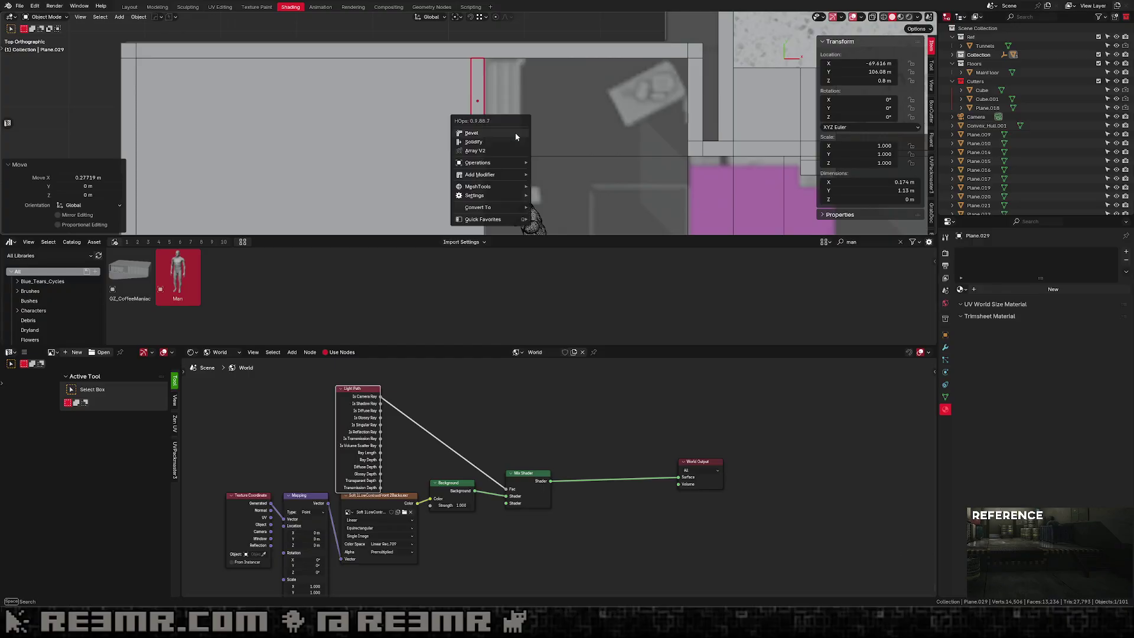
{"action": "left_click", "coordinate": [474, 151]}
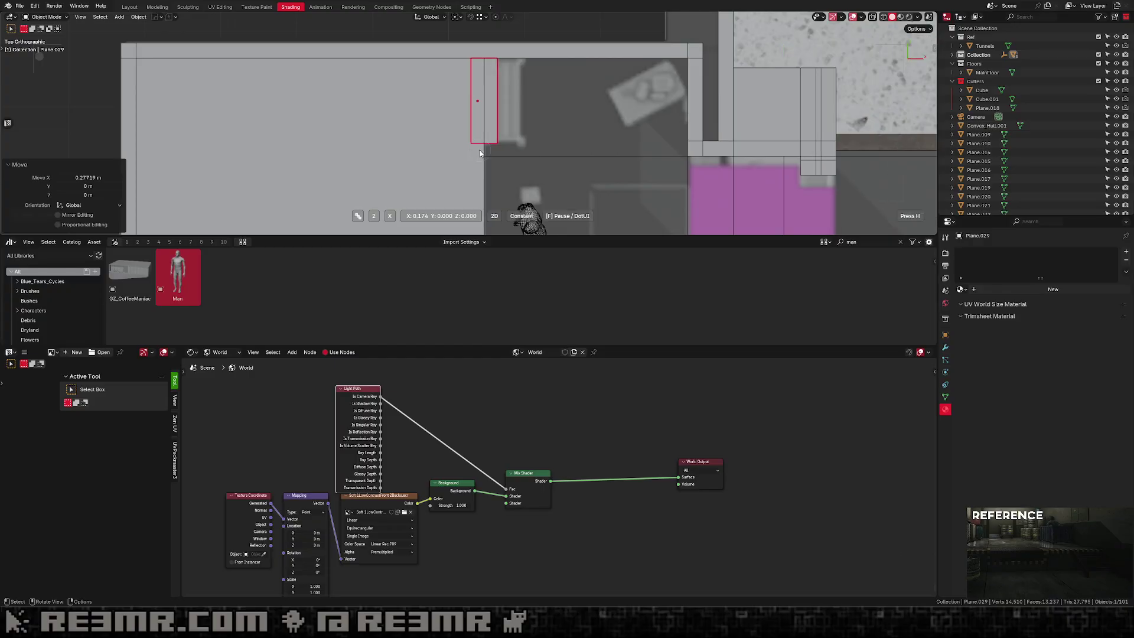
{"action": "scroll", "coordinate": [480, 153], "scroll_direction": "up", "scroll_amount": 2}
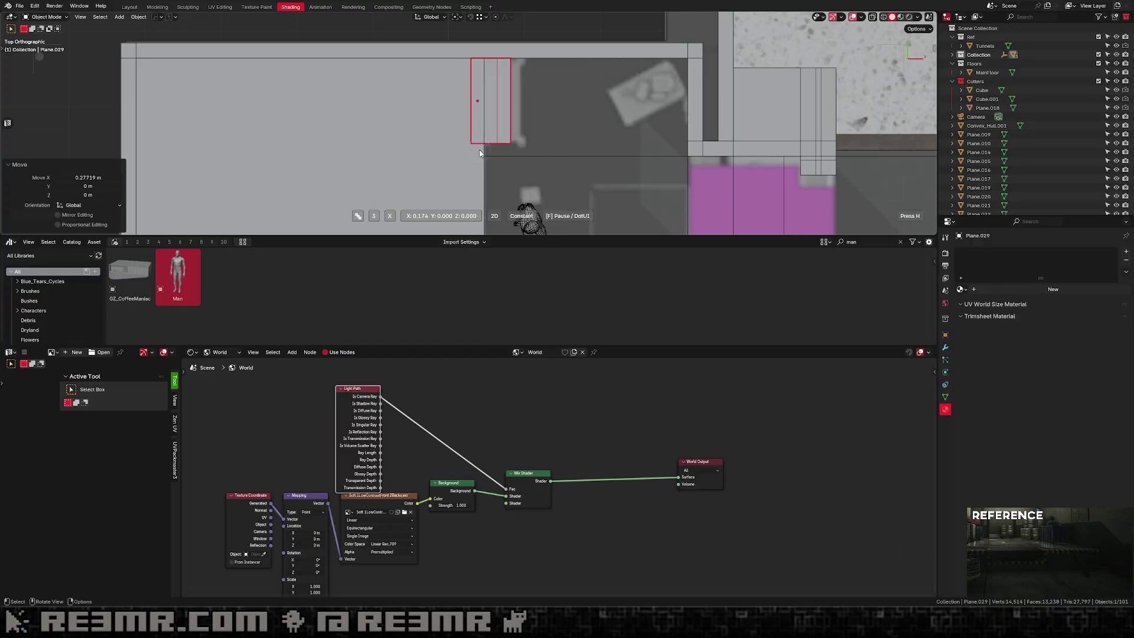
{"action": "left_click", "coordinate": [480, 154]}
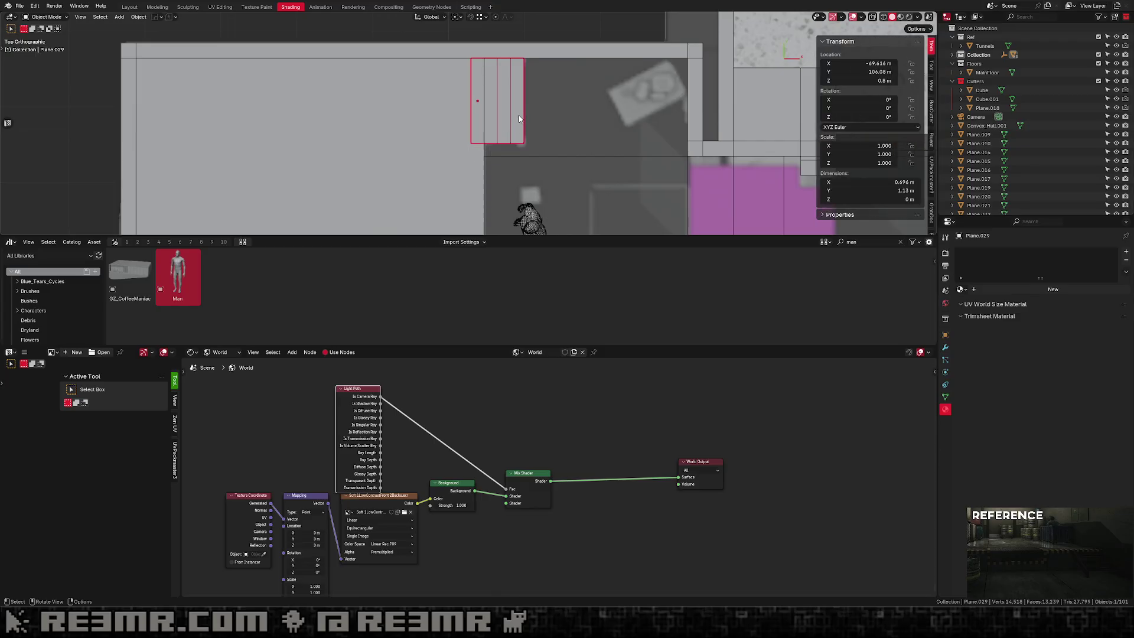
Increase the stair strip's array count to five.
{"action": "key", "text": "q"}
{"action": "left_click", "coordinate": [491, 126]}
{"action": "scroll", "coordinate": [491, 126], "scroll_direction": "up", "scroll_amount": 1}
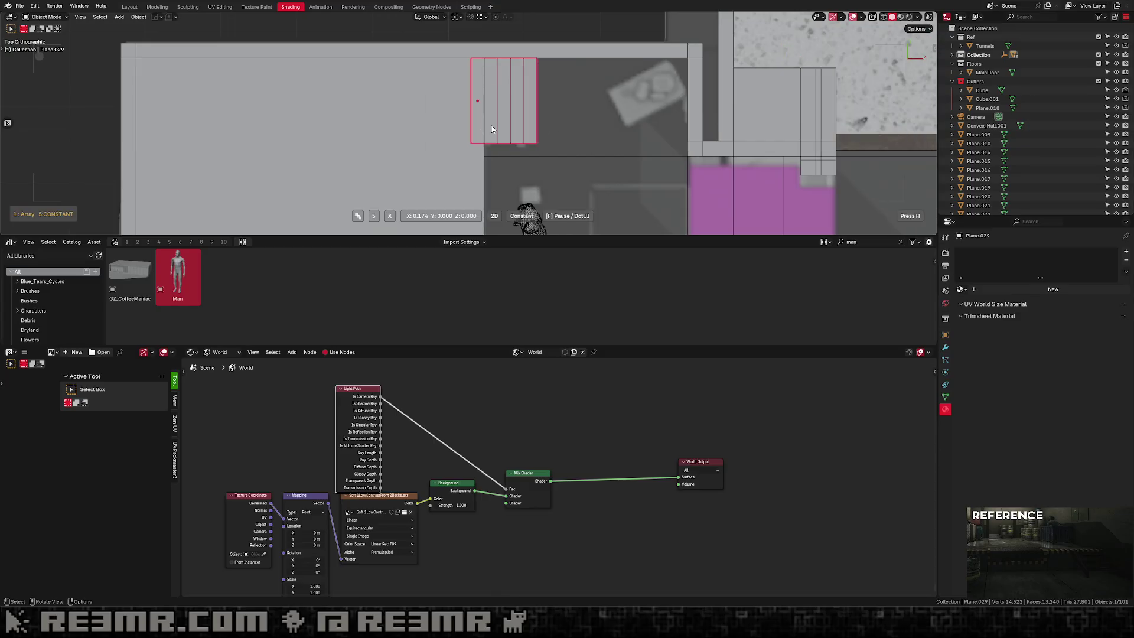
{"action": "left_click", "coordinate": [491, 126]}
{"action": "scroll", "coordinate": [547, 152], "scroll_direction": "down", "scroll_amount": 1}
{"action": "scroll", "coordinate": [549, 156], "scroll_direction": "down", "scroll_amount": 1}
Set the stair strip's origin to its edge that lies on the platform's front edge.
{"action": "key", "text": "Tab"}
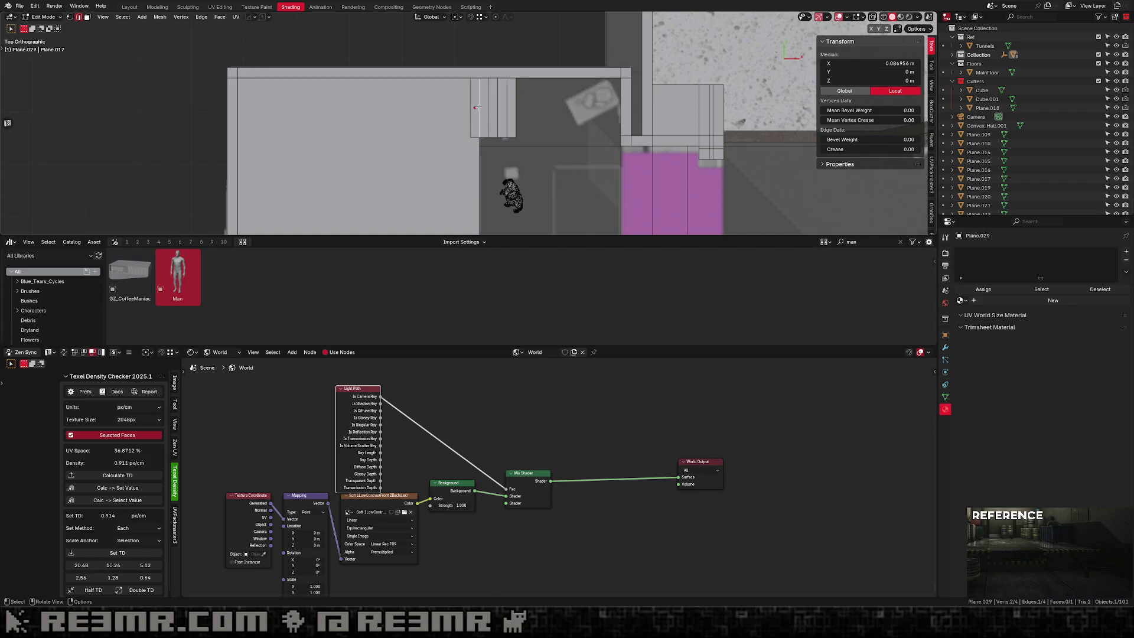
{"action": "left_click", "coordinate": [480, 130]}
{"action": "key", "text": "Tab"}
{"action": "key", "text": "ctrl+shift+alt+c"}
Reopen Array V2 on the stair strip and exit it with an empty as the array's driver.
{"action": "scroll", "coordinate": [517, 134], "scroll_direction": "down", "scroll_amount": 2}
{"action": "middle_click_drag", "start_coordinate": [518, 133], "coordinate": [484, 116]}
{"action": "scroll", "coordinate": [487, 119], "scroll_direction": "up", "scroll_amount": 4}
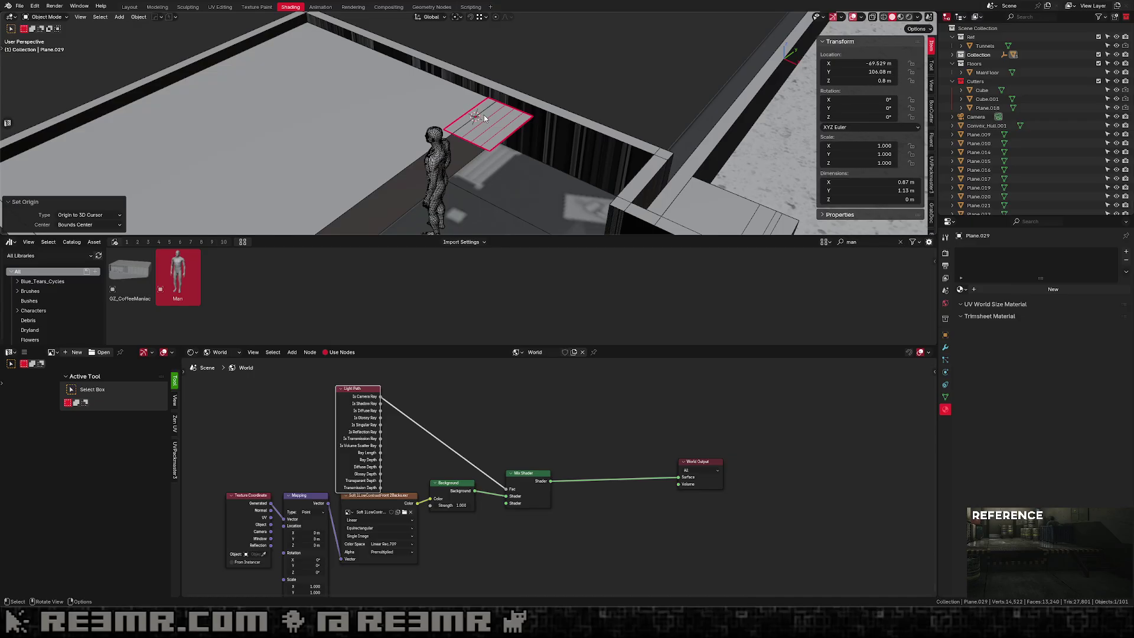
{"action": "key", "text": "q"}
{"action": "left_click", "coordinate": [484, 115]}
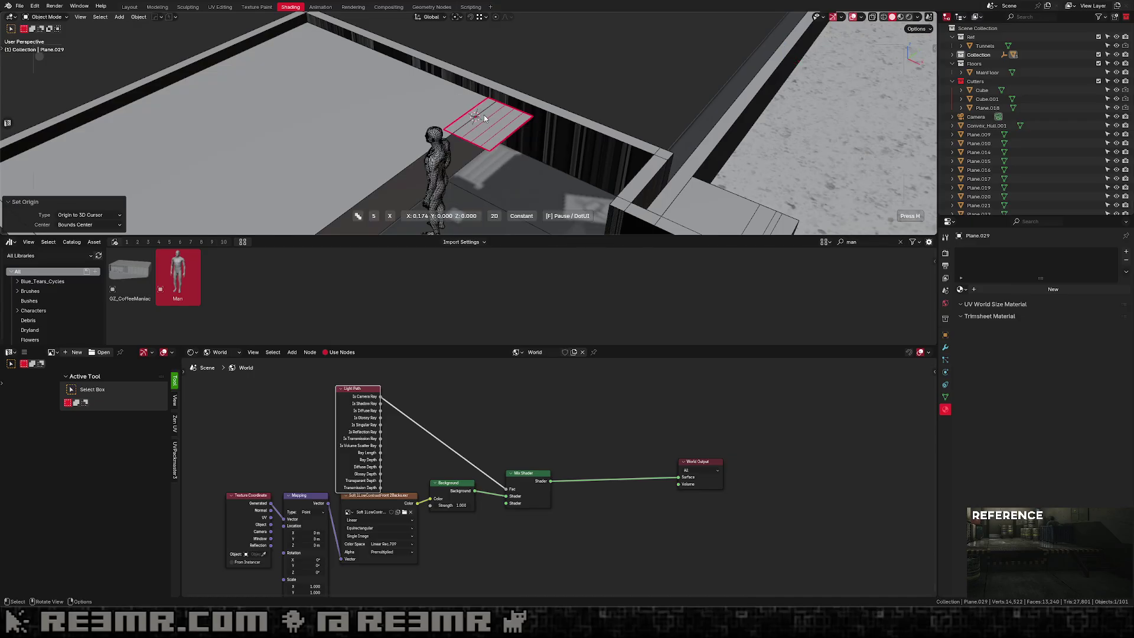
{"action": "left_click", "coordinate": [483, 114]}
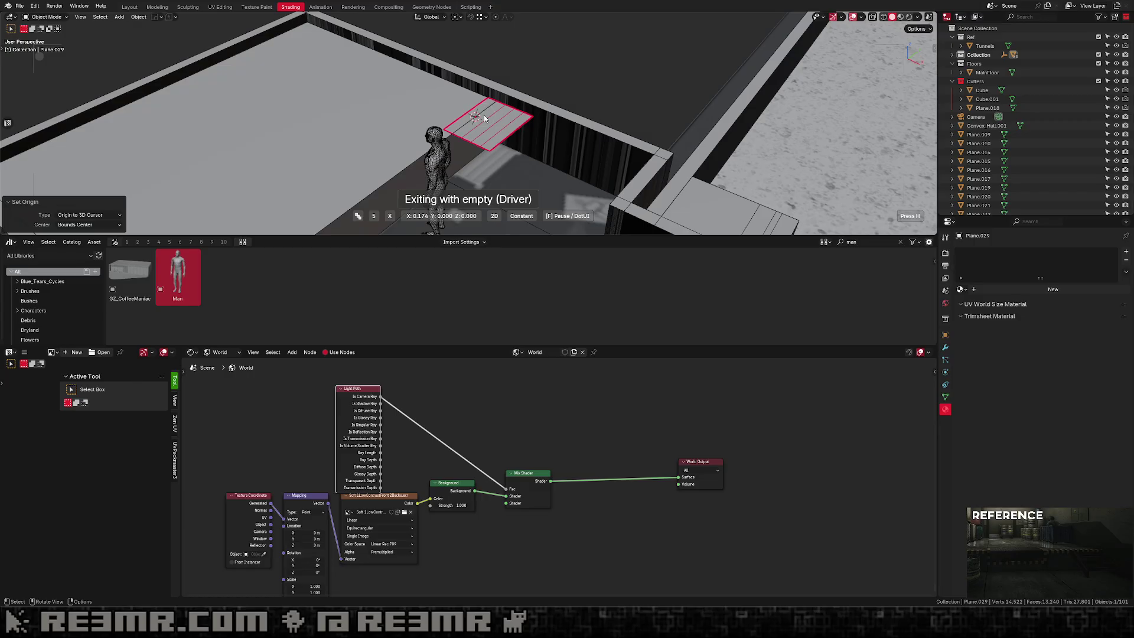
{"action": "key", "text": "n"}
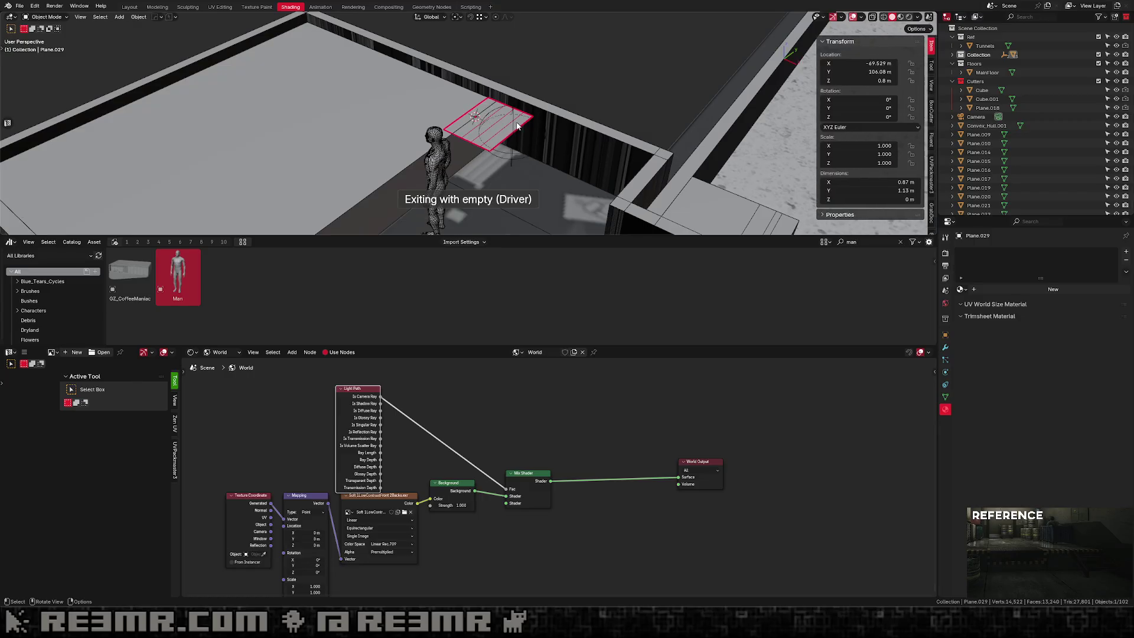
Lower the stair array's target empty about 0.8 m along Z to the floor, using surface snapping without rotation alignment.
{"action": "left_click", "coordinate": [514, 134]}
{"action": "middle_click_drag", "start_coordinate": [514, 134], "coordinate": [472, 106]}
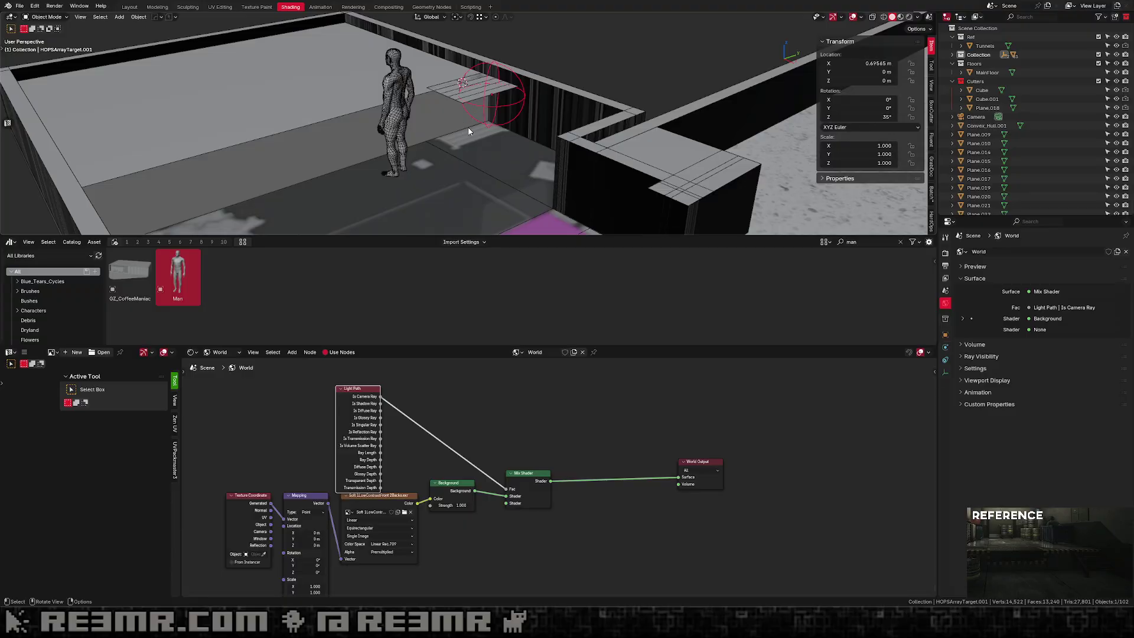
{"action": "key", "text": "ctrl+shift+Tab"}
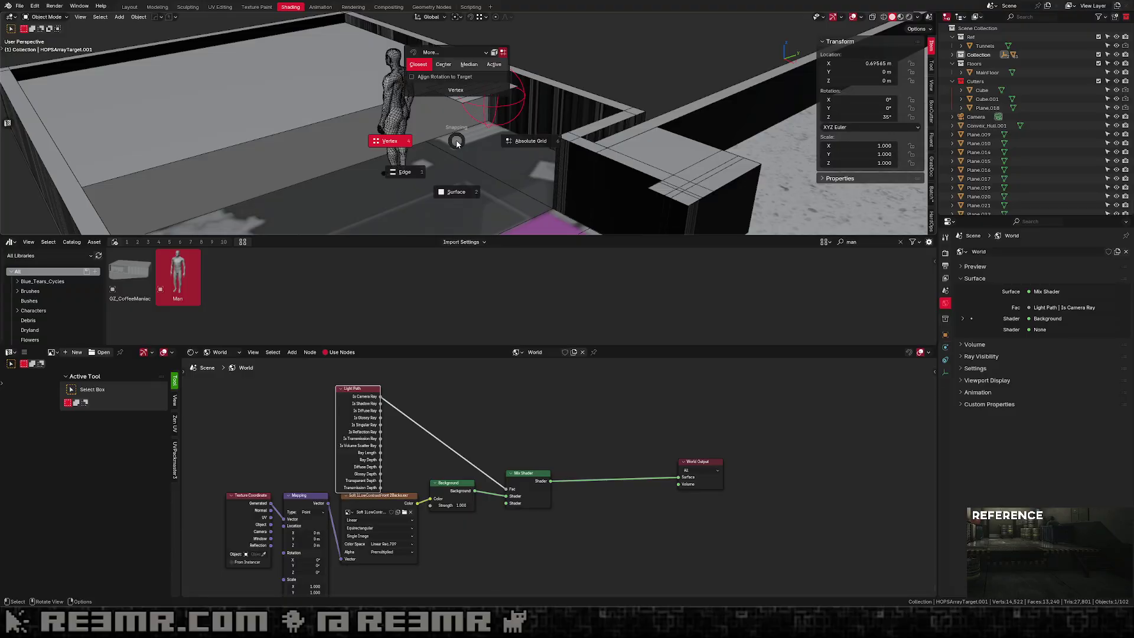
{"action": "left_click", "coordinate": [459, 192]}
{"action": "key", "text": "ctrl+shift+Tab"}
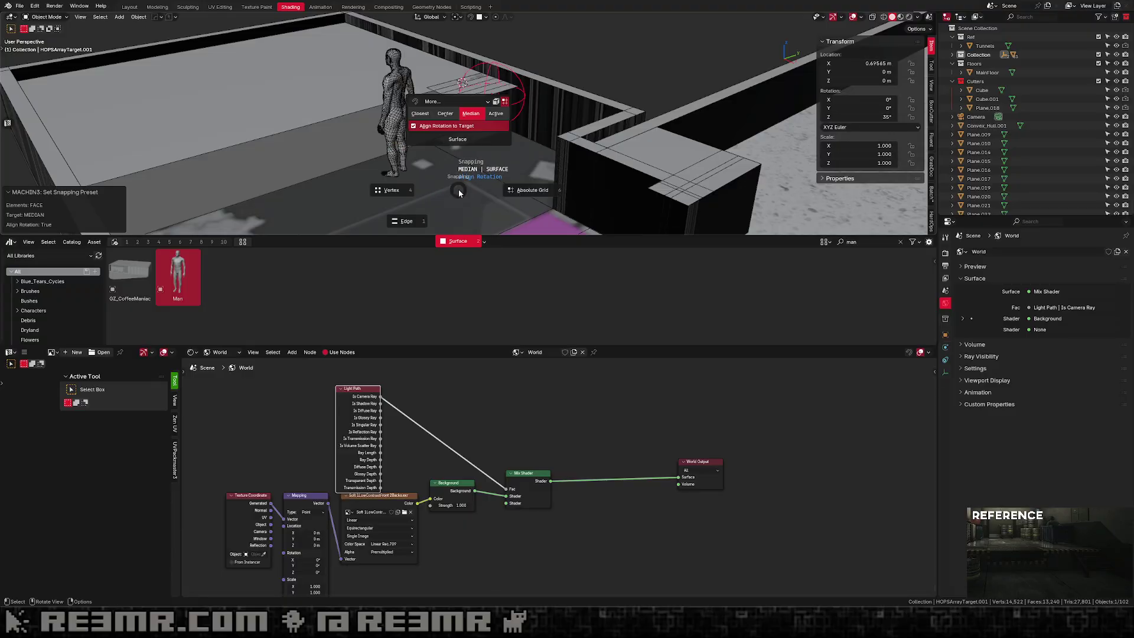
{"action": "left_click", "coordinate": [418, 126]}
{"action": "key", "text": "g"}
{"action": "key", "text": "z"}
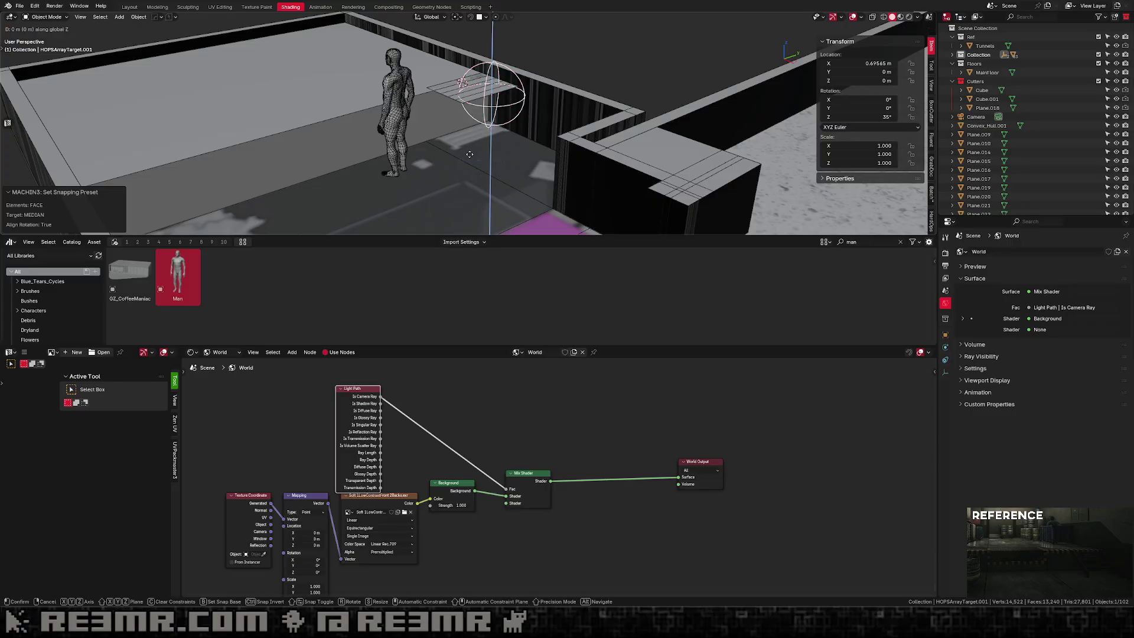
{"action": "left_click", "coordinate": [470, 156]}
{"action": "middle_click_drag", "start_coordinate": [470, 157], "coordinate": [503, 150]}
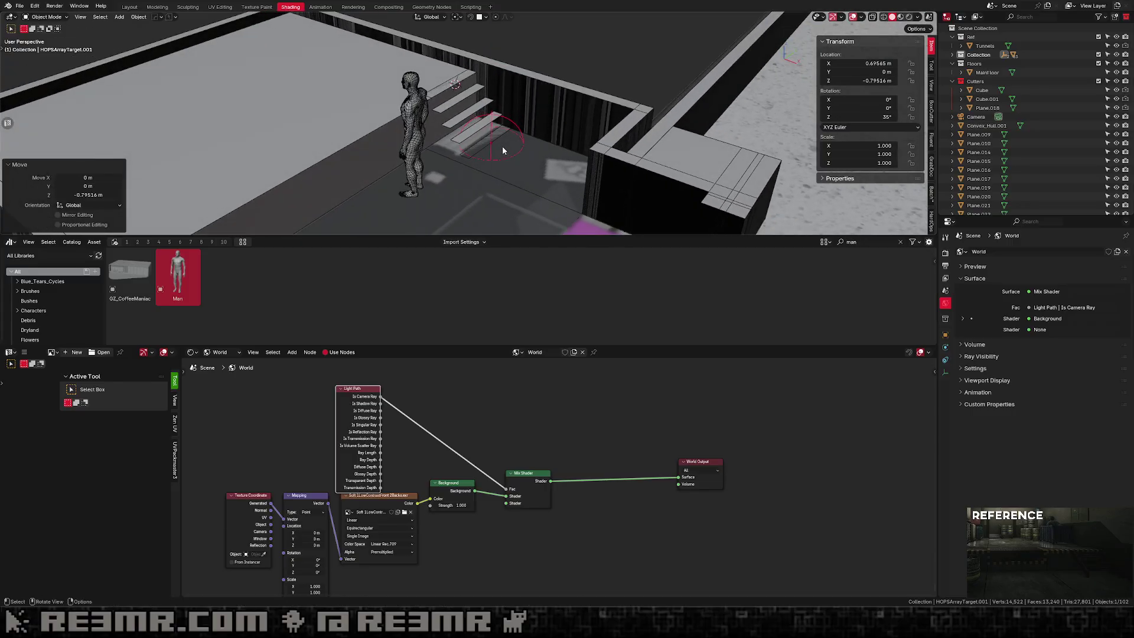
Extrude the whole stair strip vertically to give the arrayed treads a small thickness.
{"action": "left_click", "coordinate": [445, 93]}
{"action": "key", "text": "Tab"}
{"action": "key", "text": "a"}
{"action": "middle_click_drag", "start_coordinate": [518, 89], "coordinate": [447, 85]}
{"action": "scroll", "coordinate": [467, 83], "scroll_direction": "up", "scroll_amount": 2}
{"action": "key", "text": "e"}
{"action": "left_click", "coordinate": [483, 94]}
{"action": "key", "text": "Tab"}
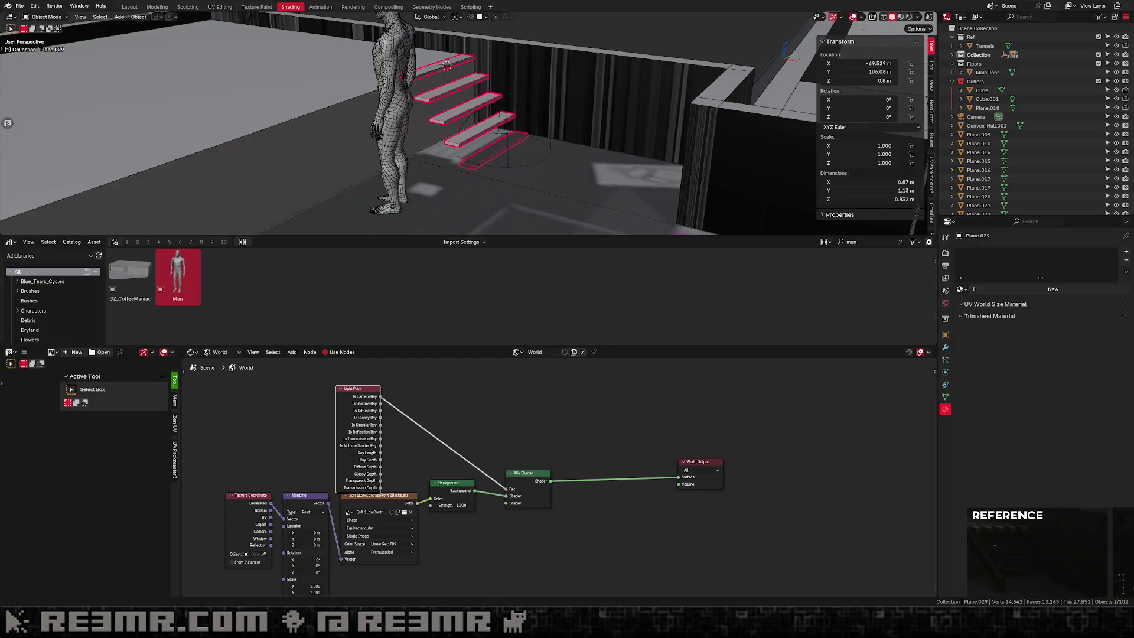
Deepen the treads by about 0.1 m by moving the strip's platform-side face along X.
{"action": "key", "text": "Tab"}
{"action": "middle_click_drag", "start_coordinate": [485, 134], "coordinate": [576, 105]}
{"action": "key", "text": "Tab"}
{"action": "key", "text": "Tab"}
{"action": "left_click", "coordinate": [575, 103], "text": "shift"}
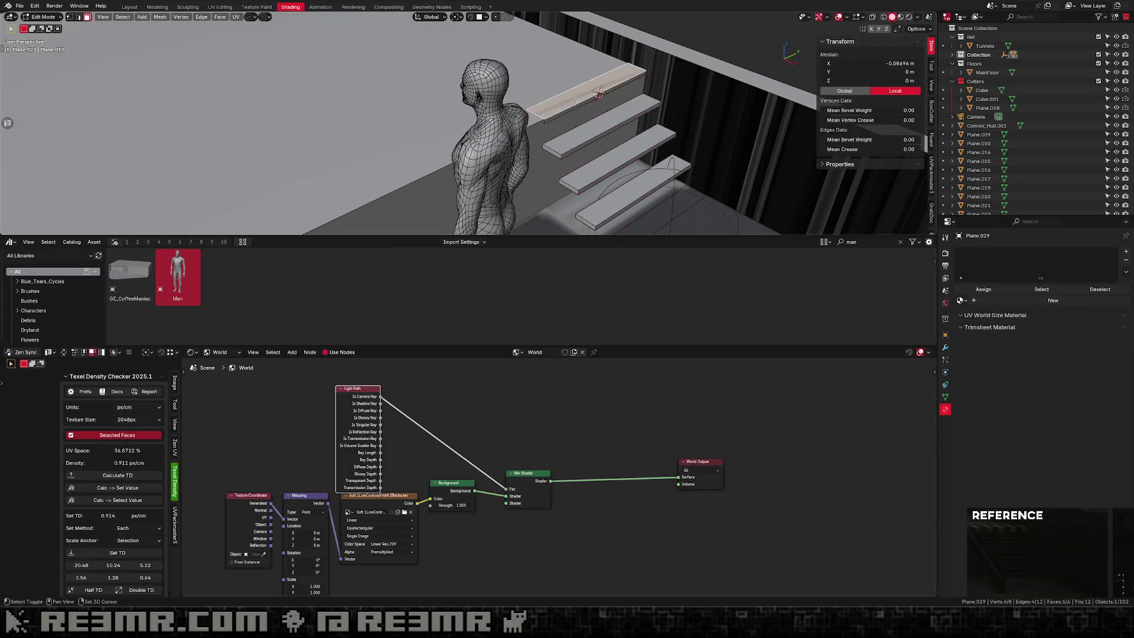
{"action": "middle_click_drag", "start_coordinate": [587, 108], "coordinate": [637, 172]}
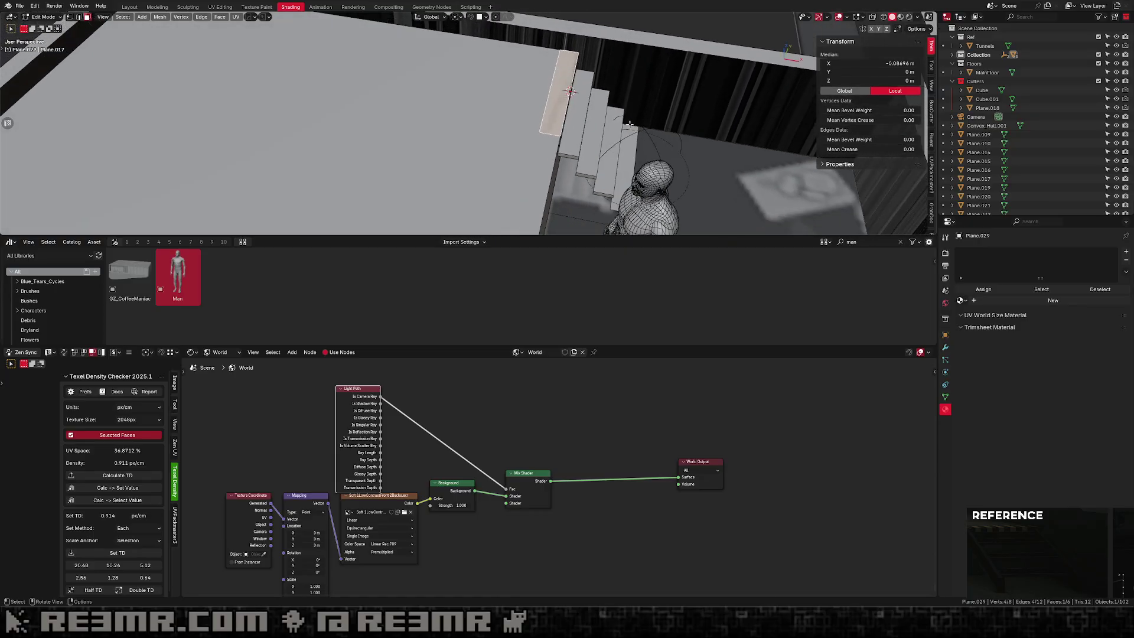
{"action": "key", "text": "alt+z"}
{"action": "left_click", "coordinate": [547, 103]}
{"action": "middle_click_drag", "start_coordinate": [546, 103], "coordinate": [584, 109]}
{"action": "key", "text": "g"}
{"action": "key", "text": "x"}
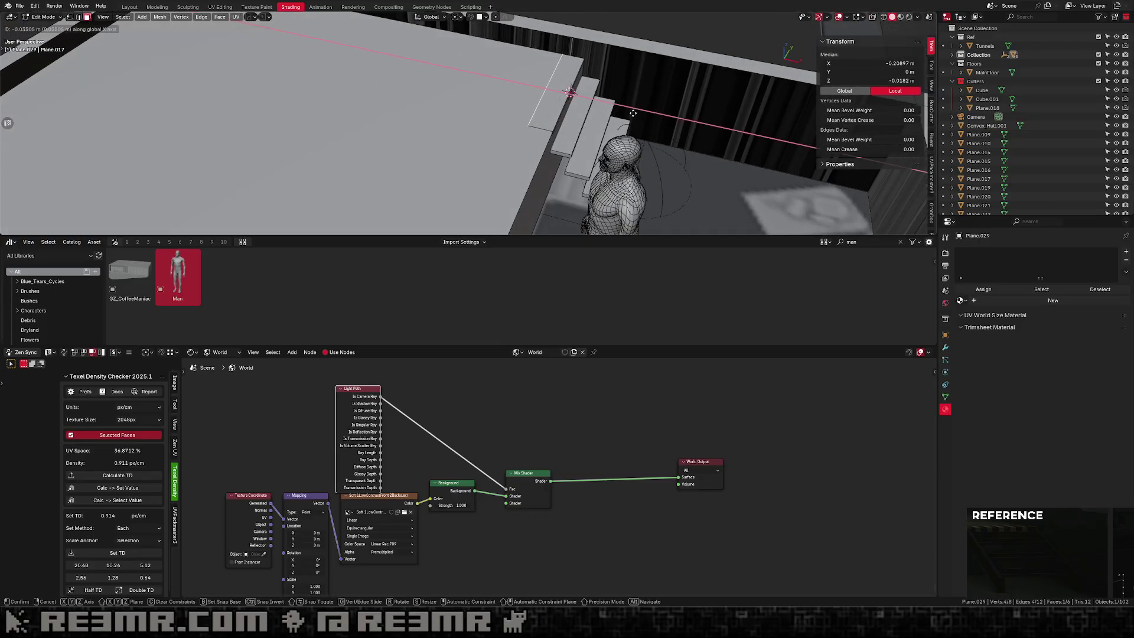
{"action": "left_click", "coordinate": [577, 74]}
{"action": "middle_click_drag", "start_coordinate": [576, 94], "coordinate": [594, 69]}
{"action": "key", "text": "Tab"}
{"action": "middle_click_drag", "start_coordinate": [679, 151], "coordinate": [601, 171]}
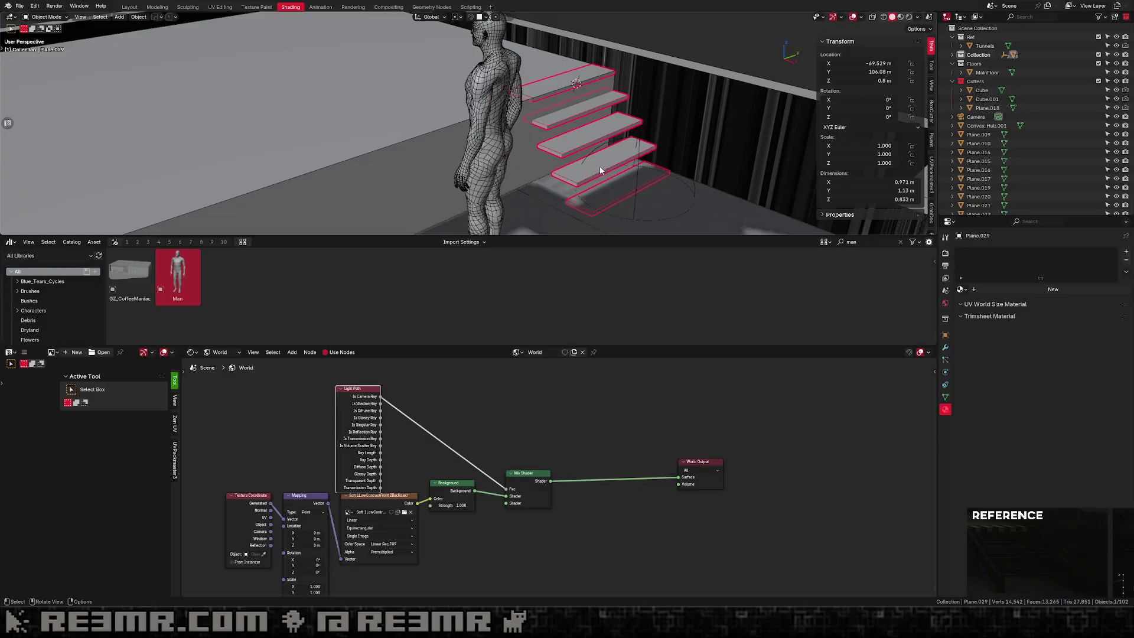
Generate a Convex Hull shape around the arrayed stairs with To_Shape.
{"action": "key", "text": "q"}
{"action": "key", "text": "o"}
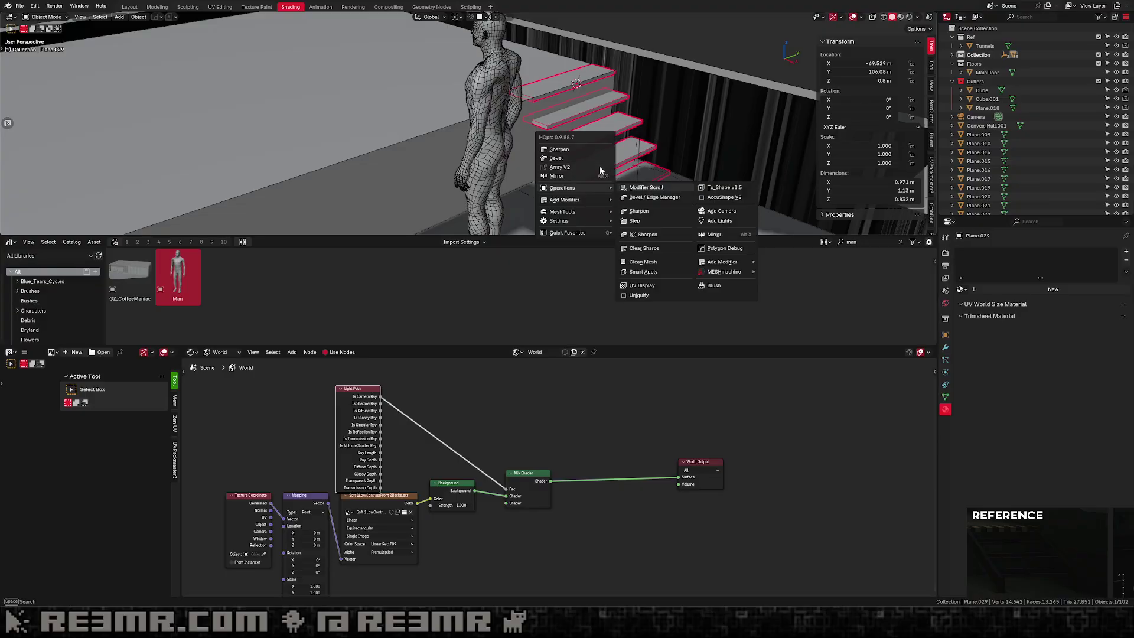
{"action": "key", "text": "t"}
{"action": "scroll", "coordinate": [600, 168], "scroll_direction": "down", "scroll_amount": 4}
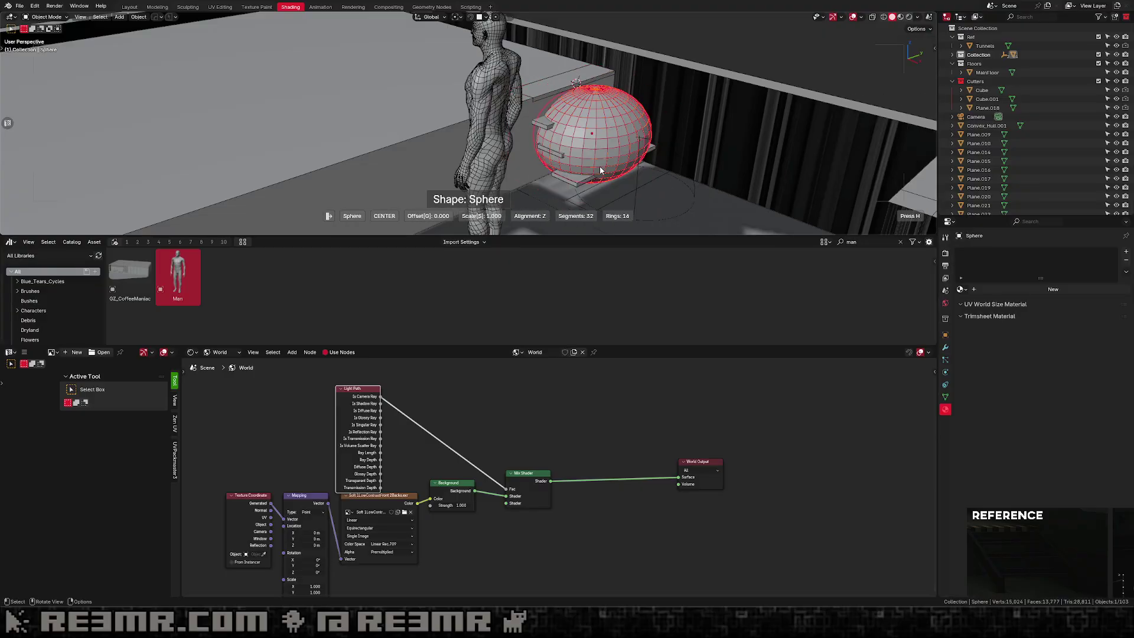
{"action": "scroll", "coordinate": [599, 170], "scroll_direction": "down", "scroll_amount": 1}
{"action": "left_click", "coordinate": [600, 170]}
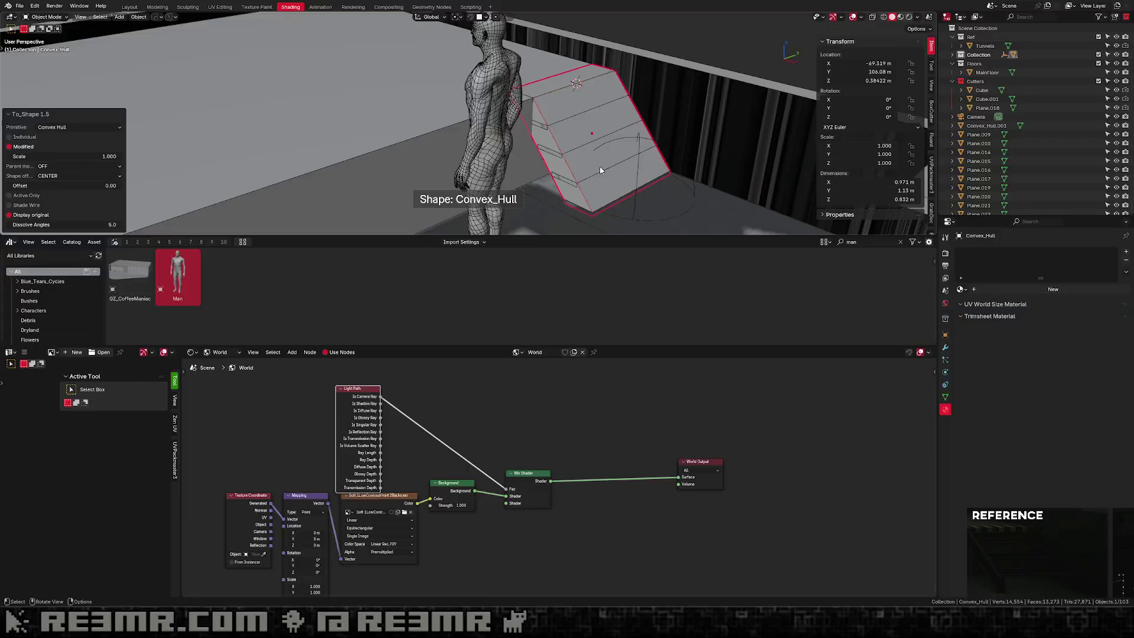
Thin the hull into a side board about 0.036 m wide by moving its wall-side face along Y.
{"action": "middle_click_drag", "start_coordinate": [630, 149], "coordinate": [601, 150]}
{"action": "key", "text": "Tab"}
{"action": "key", "text": "alt+z"}
{"action": "left_click", "coordinate": [660, 119]}
{"action": "middle_click_drag", "start_coordinate": [660, 119], "coordinate": [627, 142]}
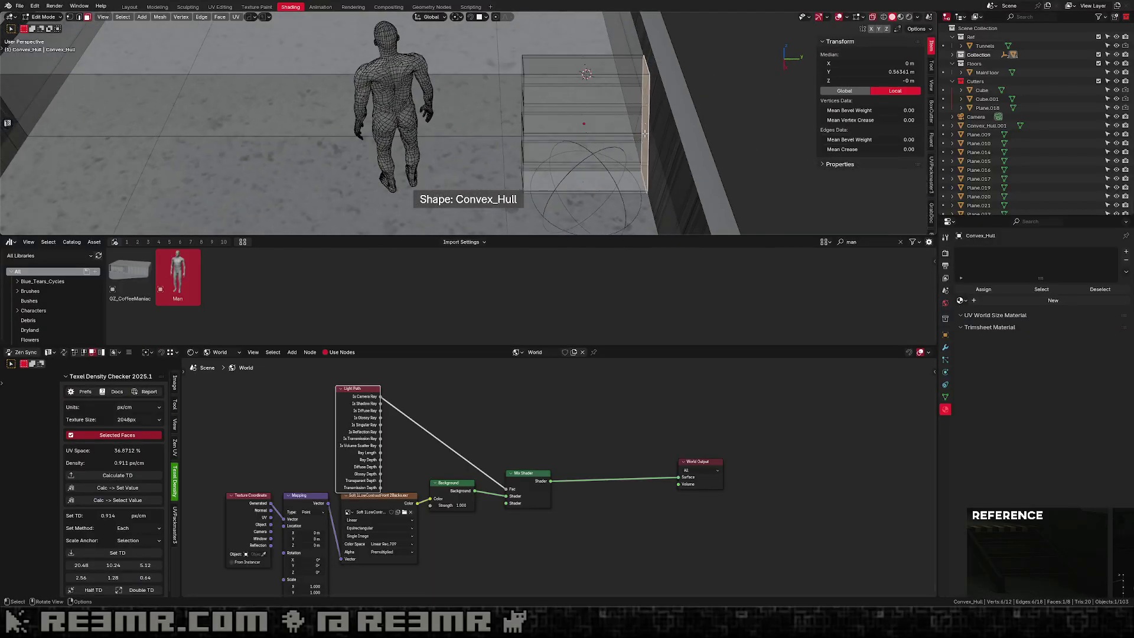
{"action": "key", "text": "g"}
{"action": "key", "text": "y"}
{"action": "left_click", "coordinate": [523, 98]}
{"action": "middle_click_drag", "start_coordinate": [522, 98], "coordinate": [458, 171]}
{"action": "key", "text": "Tab"}
{"action": "scroll", "coordinate": [561, 97], "scroll_direction": "down", "scroll_amount": 4}
{"action": "scroll", "coordinate": [526, 152], "scroll_direction": "up", "scroll_amount": 2}
{"action": "left_click", "coordinate": [475, 120]}
{"action": "left_click", "coordinate": [483, 124]}
{"action": "mouse_move", "coordinate": [484, 125]}
{"action": "middle_mouse_down"}
{"action": "mouse_move", "coordinate": [515, 169]}
{"action": "mouse_move", "coordinate": [482, 145]}
{"action": "middle_mouse_up"}
{"action": "key", "text": "Tab"}
{"action": "middle_click_drag", "start_coordinate": [602, 112], "coordinate": [435, 133]}
{"action": "key", "text": "Tab"}
Move the side board about 1.13 m along Y to the stairs' wall-side end, using edge snapping.
{"action": "left_click", "coordinate": [432, 138]}
{"action": "scroll", "coordinate": [437, 133], "scroll_direction": "up", "scroll_amount": 2}
{"action": "key", "text": "g"}
{"action": "key", "text": "y"}
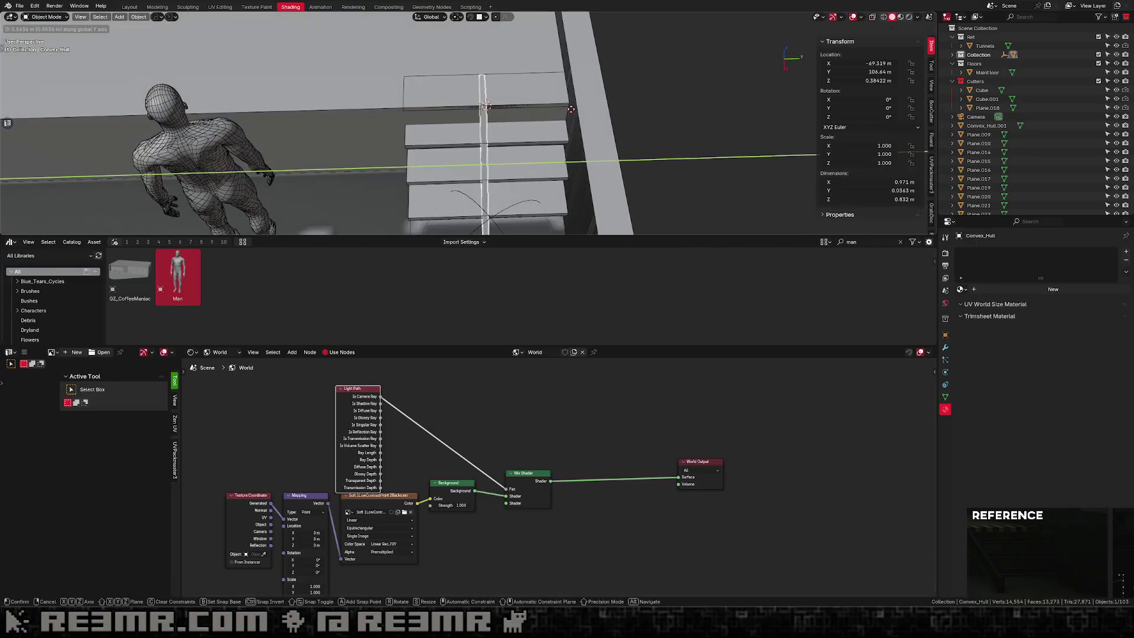
{"action": "key", "text": "Escape"}
{"action": "key", "text": "ctrl+shift+Tab"}
{"action": "left_click", "coordinate": [511, 143]}
{"action": "key", "text": "g"}
{"action": "key", "text": "y"}
{"action": "left_click", "coordinate": [544, 131]}
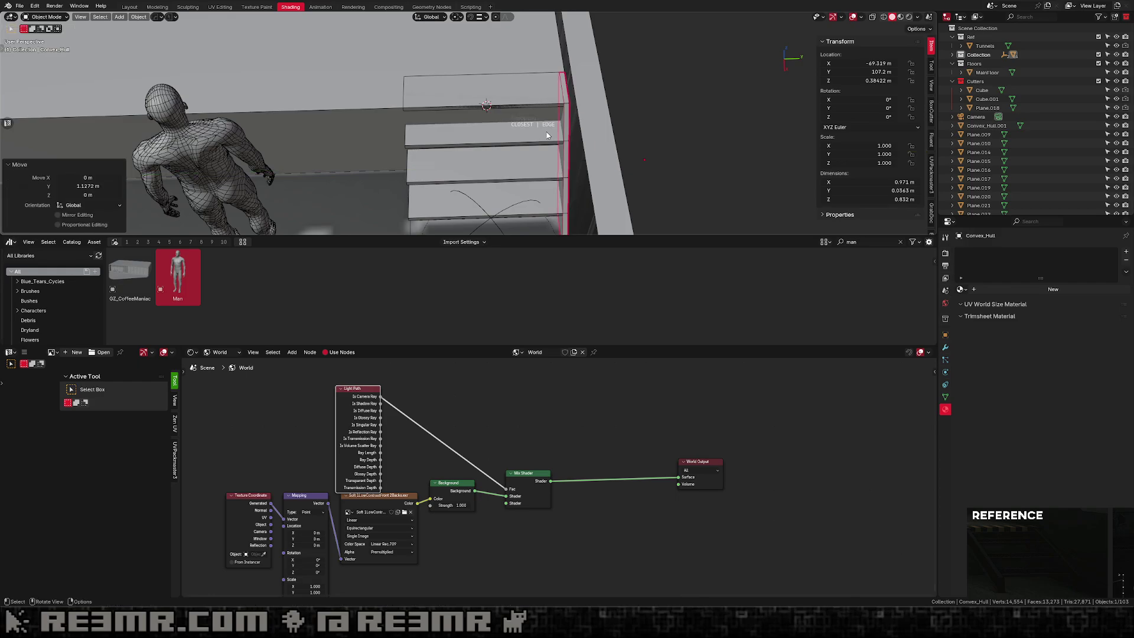
Shorten the treads along Y with vertex snapping so their wall-side end meets the side board's inner face.
{"action": "left_click", "coordinate": [542, 103]}
{"action": "key", "text": "Tab"}
{"action": "key", "text": "alt+z"}
{"action": "left_click_drag", "start_coordinate": [606, 56], "coordinate": [547, 120]}
{"action": "key", "text": "g"}
{"action": "key", "text": "y"}
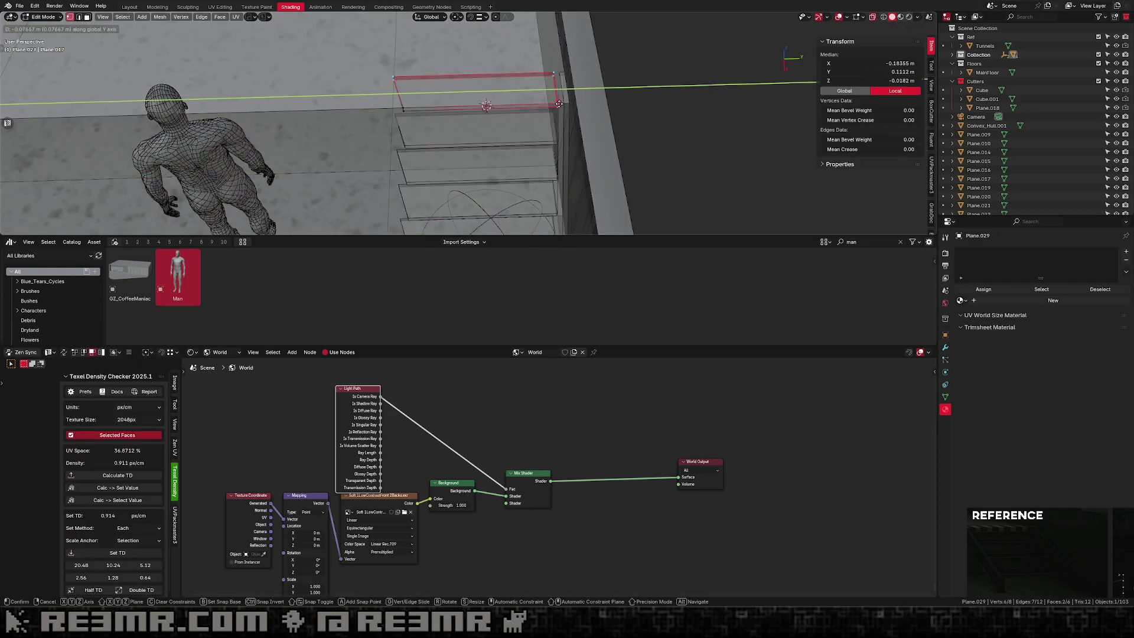
{"action": "right_click", "coordinate": [544, 128]}
{"action": "middle_click_drag", "start_coordinate": [544, 128], "coordinate": [561, 107]}
{"action": "key", "text": "g"}
{"action": "key", "text": "y"}
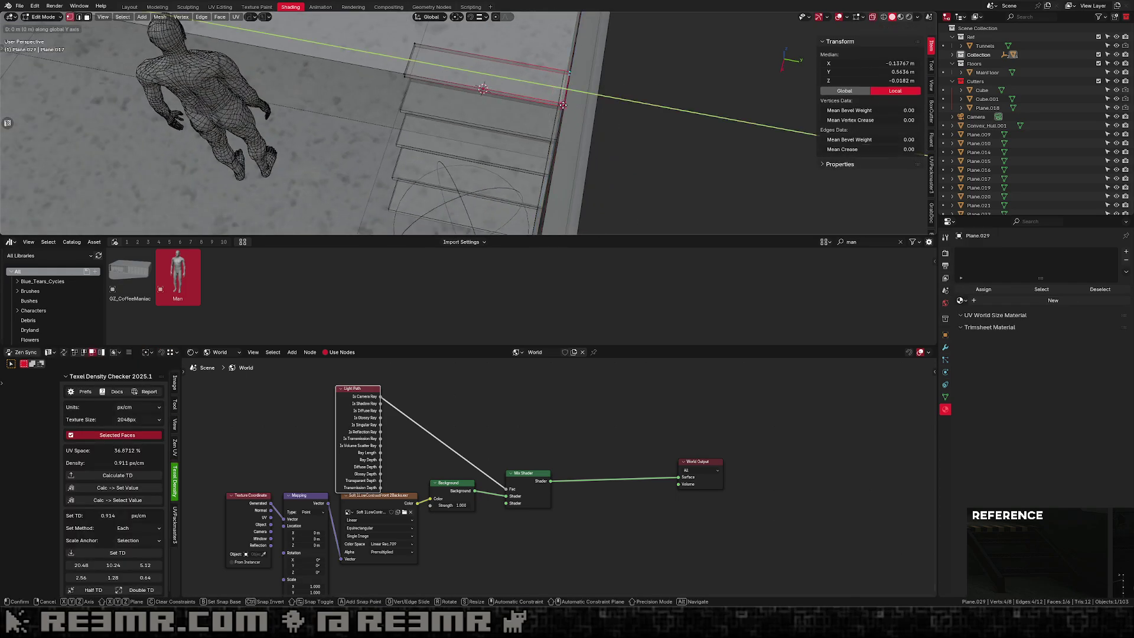
{"action": "left_click", "coordinate": [557, 102]}
{"action": "key", "text": "ctrl+shift+Tab"}
{"action": "left_click", "coordinate": [485, 102]}
{"action": "key", "text": "g"}
{"action": "key", "text": "y"}
{"action": "left_click", "coordinate": [546, 105]}
Delete the end faces at both ends of the tread.
{"action": "middle_click_drag", "start_coordinate": [546, 105], "coordinate": [581, 88]}
{"action": "key", "text": "alt+z"}
{"action": "key", "text": "3"}
{"action": "key", "text": "alt+z"}
{"action": "key", "text": "x"}
{"action": "left_click", "coordinate": [582, 88]}
{"action": "key", "text": "alt+z"}
{"action": "middle_click_drag", "start_coordinate": [478, 120], "coordinate": [420, 116]}
{"action": "key", "text": "alt+z"}
{"action": "left_click", "coordinate": [407, 131]}
{"action": "key", "text": "x"}
{"action": "left_click", "coordinate": [434, 132]}
{"action": "key", "text": "alt+z"}
{"action": "key", "text": "Tab"}
{"action": "middle_click_drag", "start_coordinate": [476, 138], "coordinate": [455, 96], "text": "shift"}
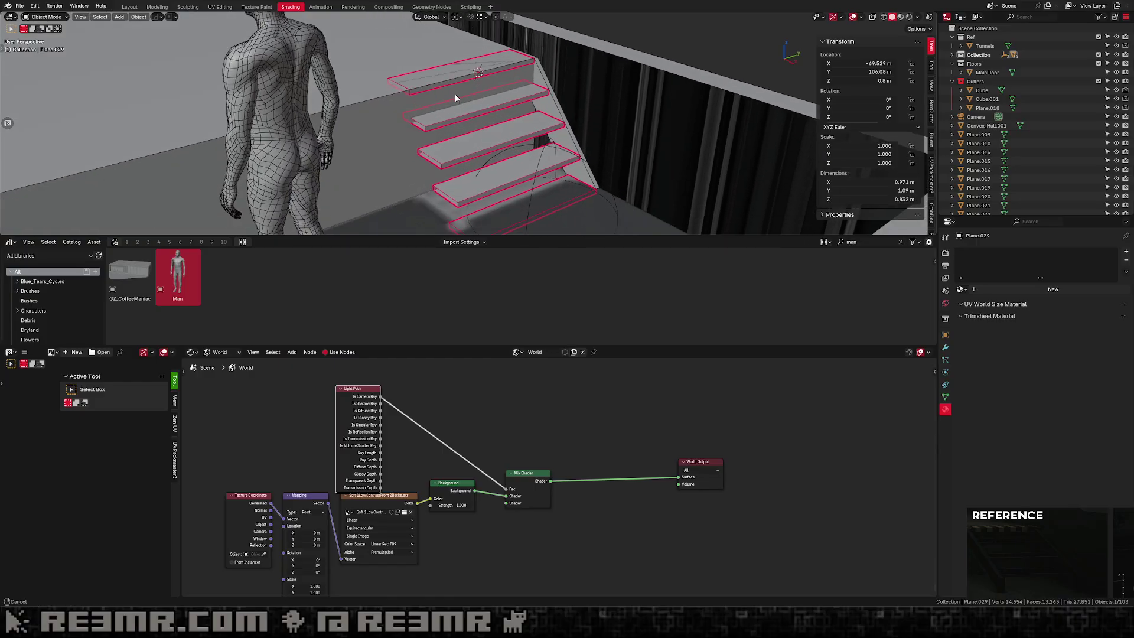
{"action": "scroll", "coordinate": [467, 136], "scroll_direction": "down", "scroll_amount": 4}
{"action": "middle_click_drag", "start_coordinate": [467, 136], "coordinate": [463, 107], "text": "shift"}
{"action": "key", "text": "Tab"}
{"action": "scroll", "coordinate": [421, 118], "scroll_direction": "up", "scroll_amount": 4}
{"action": "key", "text": "1"}
{"action": "key", "text": "Tab"}
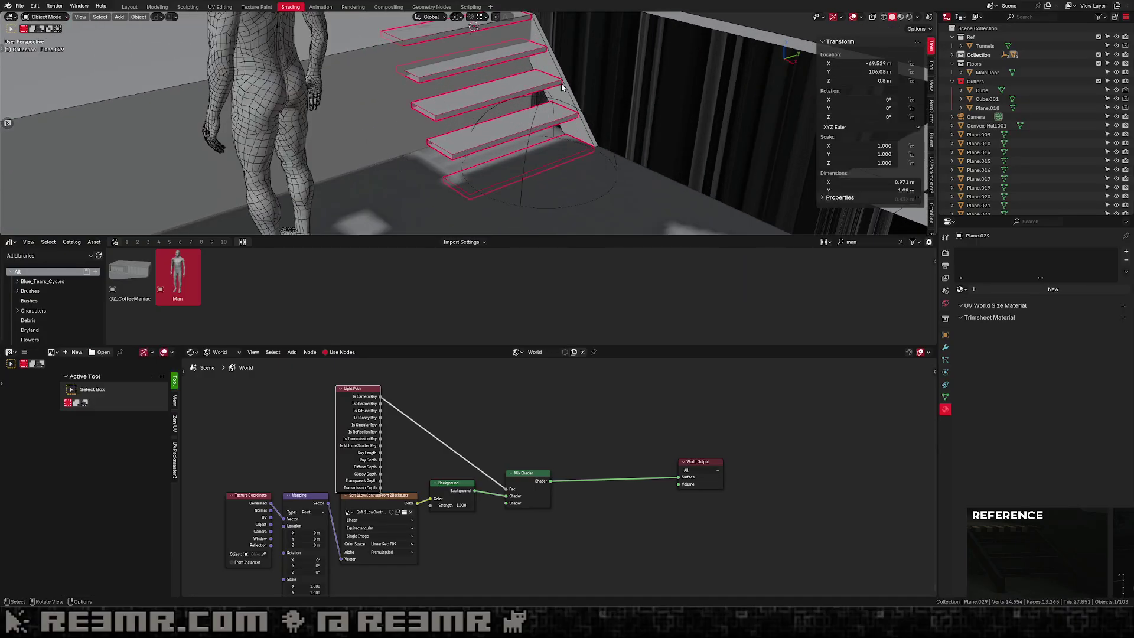
Mirror the side board across the stair strip along Y to add a matching board on the open side.
{"action": "middle_click_drag", "start_coordinate": [384, 121], "coordinate": [539, 84]}
{"action": "left_click", "coordinate": [543, 76]}
{"action": "left_click", "coordinate": [520, 96], "text": "shift"}
{"action": "key", "text": "alt+x"}
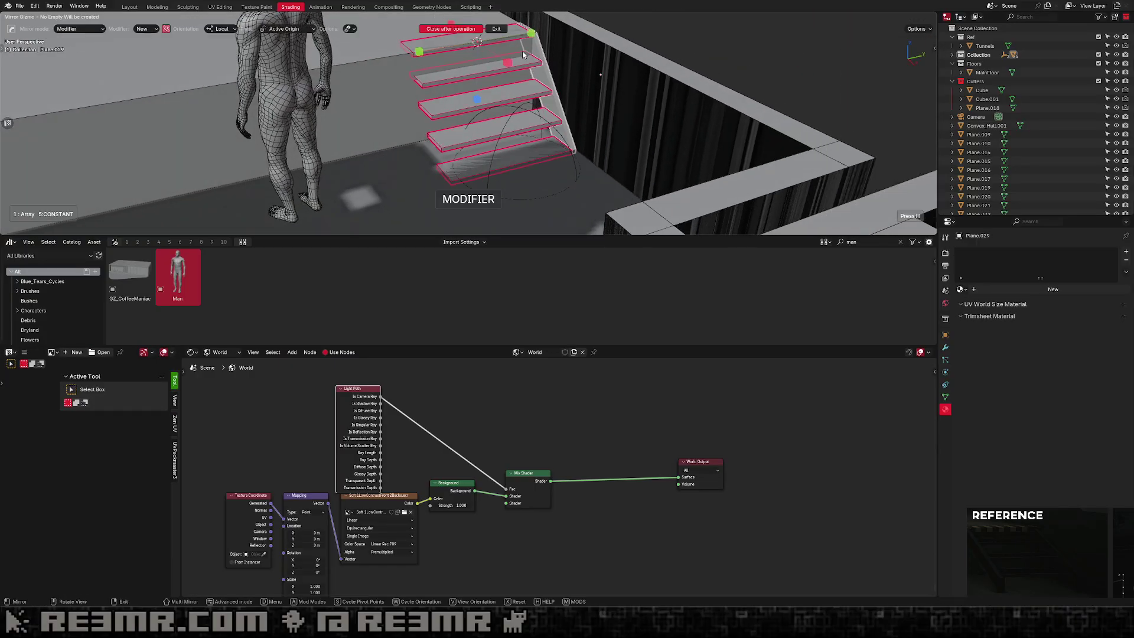
{"action": "left_click", "coordinate": [530, 35]}
{"action": "scroll", "coordinate": [549, 151], "scroll_direction": "down", "scroll_amount": 1}
{"action": "middle_click_drag", "start_coordinate": [454, 120], "coordinate": [548, 116]}
Return the view from the whole tunnel layout to the stairs by framing the stair array's target empty.
{"action": "left_click", "coordinate": [551, 137]}
{"action": "scroll", "coordinate": [551, 137], "scroll_direction": "down", "scroll_amount": 5}
{"action": "left_click", "coordinate": [494, 132]}
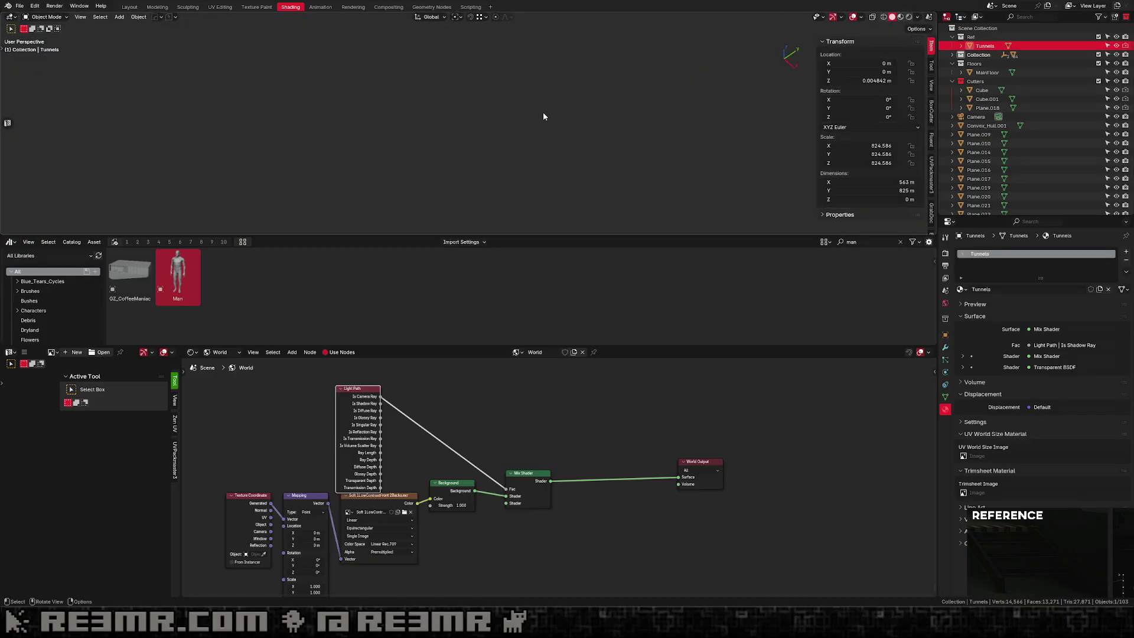
{"action": "key", "text": "KP_Decimal"}
{"action": "middle_click_drag", "start_coordinate": [549, 115], "coordinate": [506, 157]}
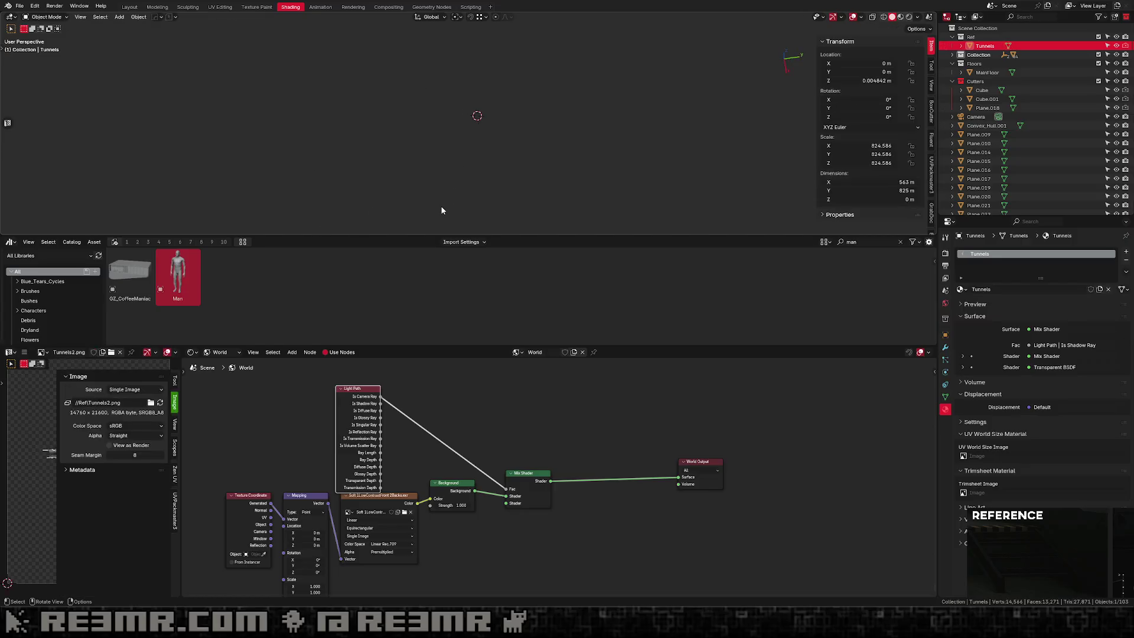
{"action": "scroll", "coordinate": [436, 186], "scroll_direction": "up", "scroll_amount": 7}
{"action": "scroll", "coordinate": [513, 162], "scroll_direction": "down", "scroll_amount": 5}
{"action": "scroll", "coordinate": [488, 172], "scroll_direction": "up", "scroll_amount": 4}
{"action": "middle_click_drag", "start_coordinate": [499, 148], "coordinate": [525, 110]}
{"action": "scroll", "coordinate": [525, 110], "scroll_direction": "up", "scroll_amount": 4}
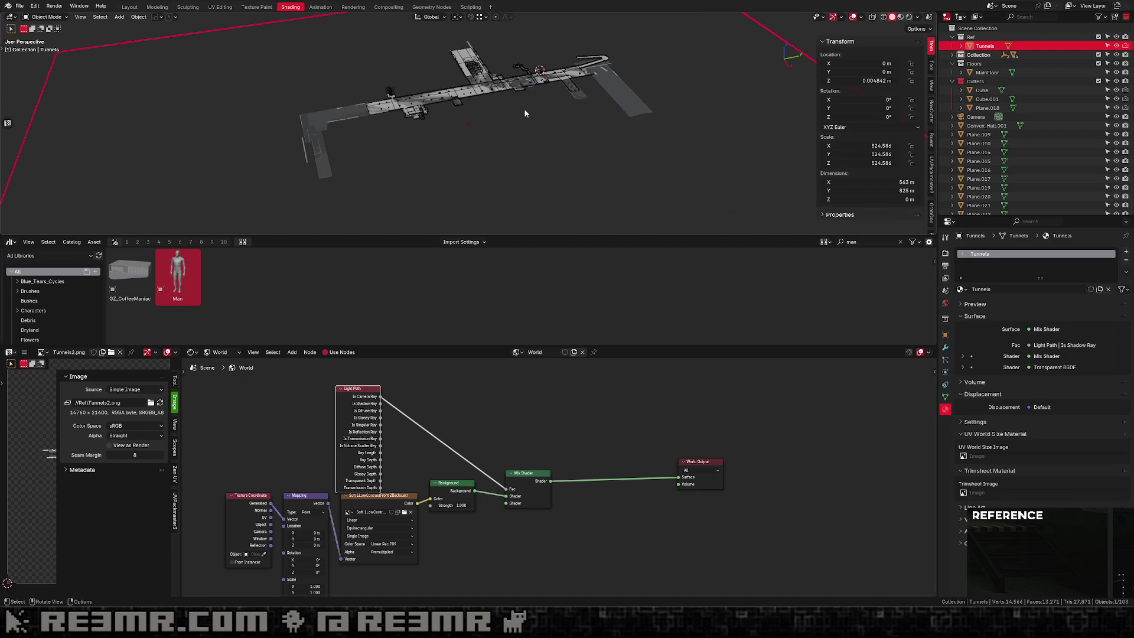
{"action": "scroll", "coordinate": [525, 112], "scroll_direction": "up", "scroll_amount": 10}
{"action": "left_click", "coordinate": [553, 137]}
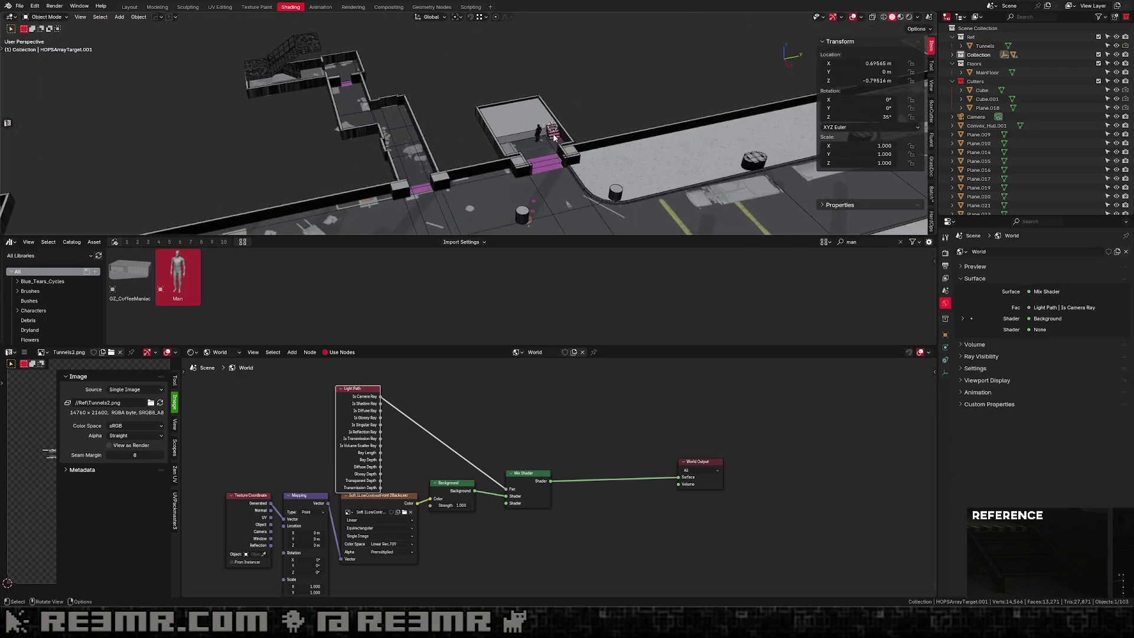
{"action": "key", "text": "KP_Decimal"}
{"action": "scroll", "coordinate": [553, 133], "scroll_direction": "down", "scroll_amount": 5}
{"action": "middle_click_drag", "start_coordinate": [535, 135], "coordinate": [512, 102], "text": "shift"}
Apply the stair strip's array so the individual treads can be edited.
{"action": "left_click", "coordinate": [497, 131]}
{"action": "scroll", "coordinate": [486, 148], "scroll_direction": "up", "scroll_amount": 2}
{"action": "key", "text": "q"}
{"action": "left_click", "coordinate": [511, 97]}
Delete the linked faces of the topmost tread and of the lowest tread at floor level.
{"action": "key", "text": "Tab"}
{"action": "key", "text": "3"}
{"action": "key", "text": "l"}
{"action": "key", "text": "x"}
{"action": "left_click", "coordinate": [498, 47]}
{"action": "left_click", "coordinate": [547, 142]}
{"action": "key", "text": "ctrl+l"}
{"action": "key", "text": "x"}
{"action": "left_click", "coordinate": [537, 151]}
{"action": "key", "text": "Tab"}
{"action": "key", "text": "alt+z"}
{"action": "key", "text": "alt+z"}
Open the stair side boards' mesh for editing and inspect the lower ends where they meet the floor.
{"action": "left_click", "coordinate": [481, 159]}
{"action": "middle_click_drag", "start_coordinate": [480, 157], "coordinate": [504, 131]}
{"action": "key", "text": "Tab"}
{"action": "key", "text": "1"}
{"action": "key", "text": "alt+z"}
{"action": "key", "text": "alt+a"}
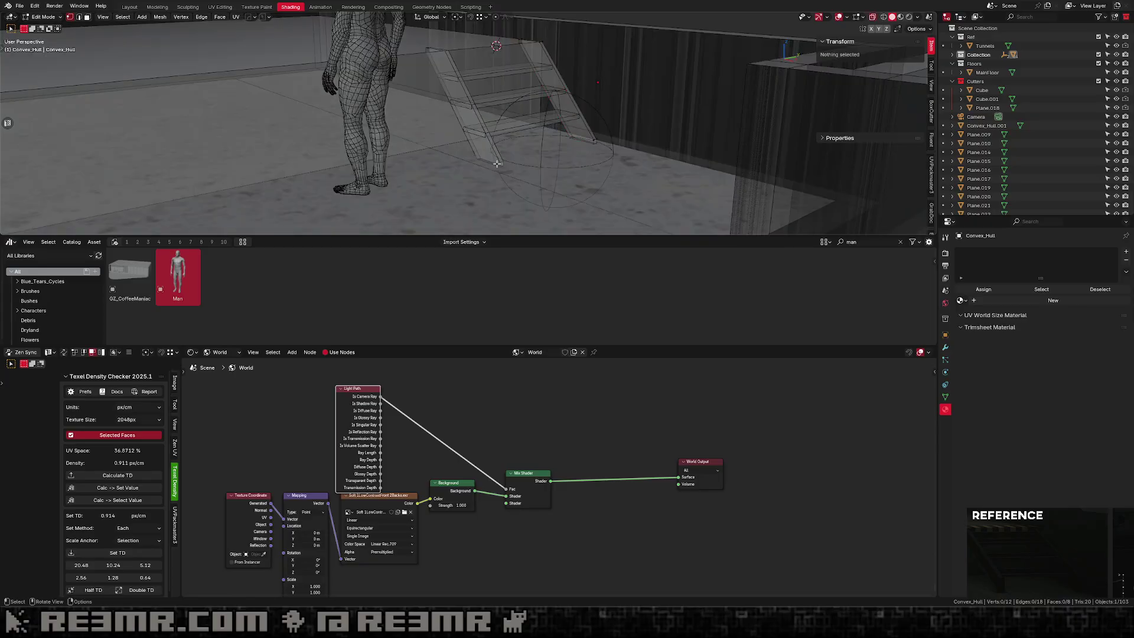
{"action": "key", "text": "alt+z"}
{"action": "middle_click_drag", "start_coordinate": [512, 160], "coordinate": [547, 172], "text": "shift"}
{"action": "scroll", "coordinate": [546, 172], "scroll_direction": "up", "scroll_amount": 3}
{"action": "key", "text": "alt+z"}
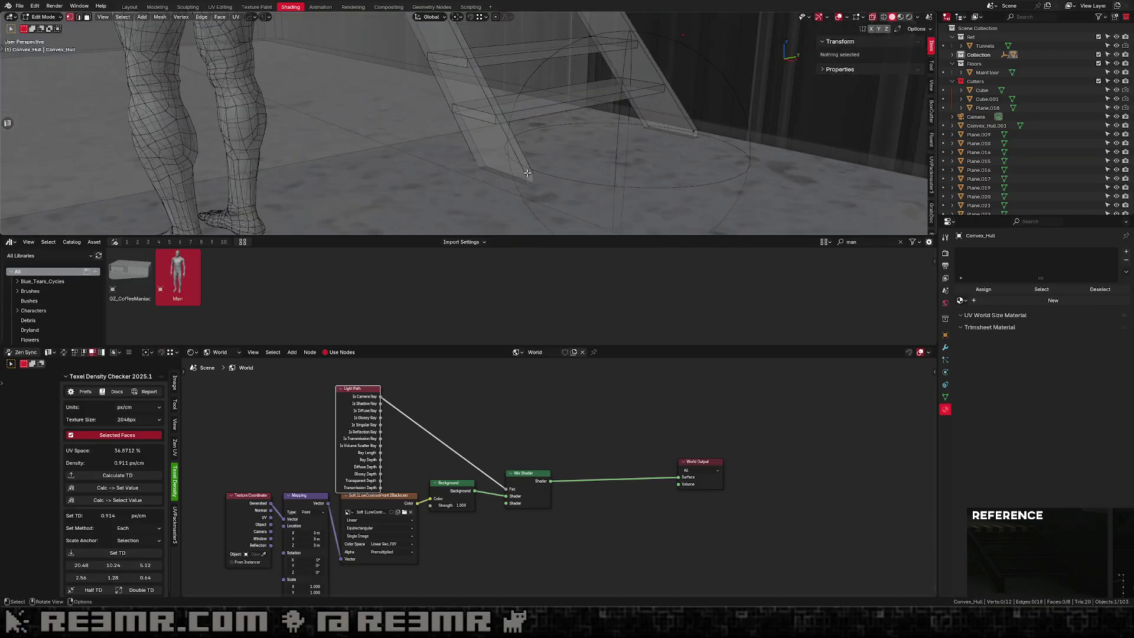
{"action": "mouse_move", "coordinate": [534, 174]}
{"action": "middle_mouse_down"}
{"action": "mouse_move", "coordinate": [575, 162]}
{"action": "mouse_move", "coordinate": [536, 172]}
{"action": "middle_mouse_up"}
{"action": "scroll", "coordinate": [538, 173], "scroll_direction": "up", "scroll_amount": 2}
{"action": "key", "text": "2"}
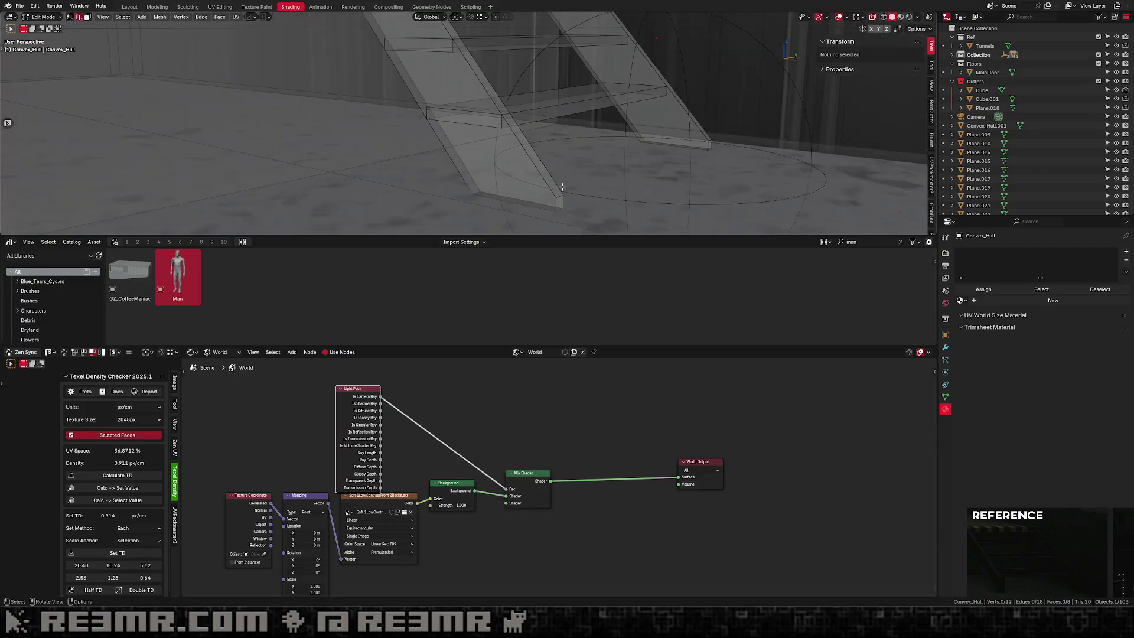
{"action": "key", "text": "alt+z"}
{"action": "key", "text": "alt+z"}
{"action": "key", "text": "alt+z"}
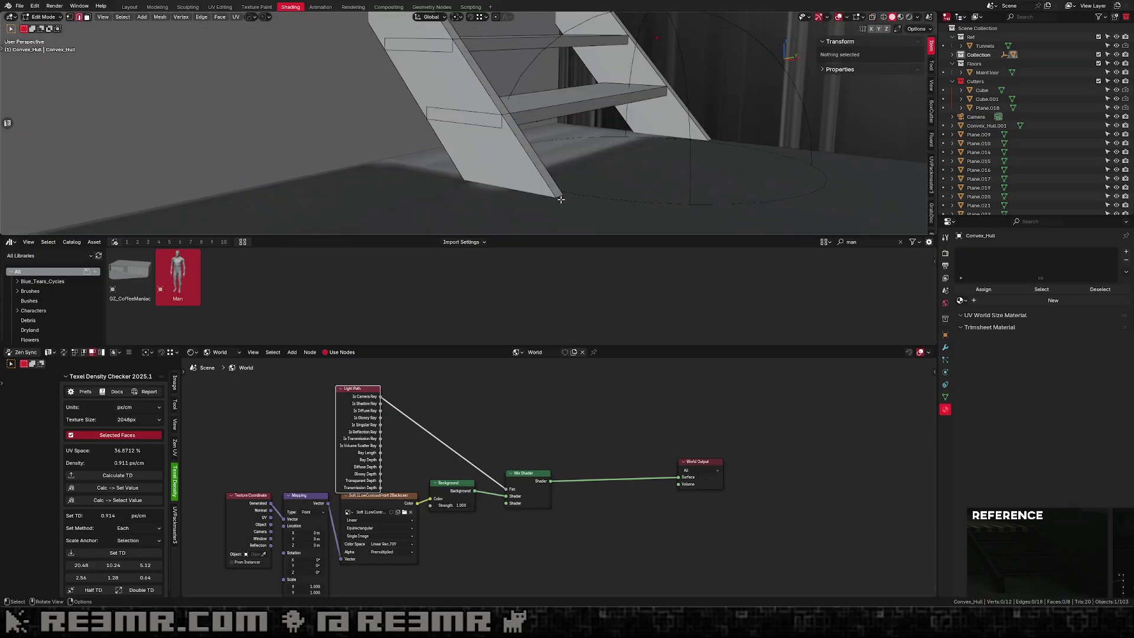
Isolate the side boards in front view and knife a horizontal cut through them just above their lower ends.
{"action": "key", "text": "KP_Divide"}
{"action": "key", "text": "a"}
{"action": "key", "text": "alt+a"}
{"action": "key", "text": "1"}
{"action": "key", "text": "KP_1"}
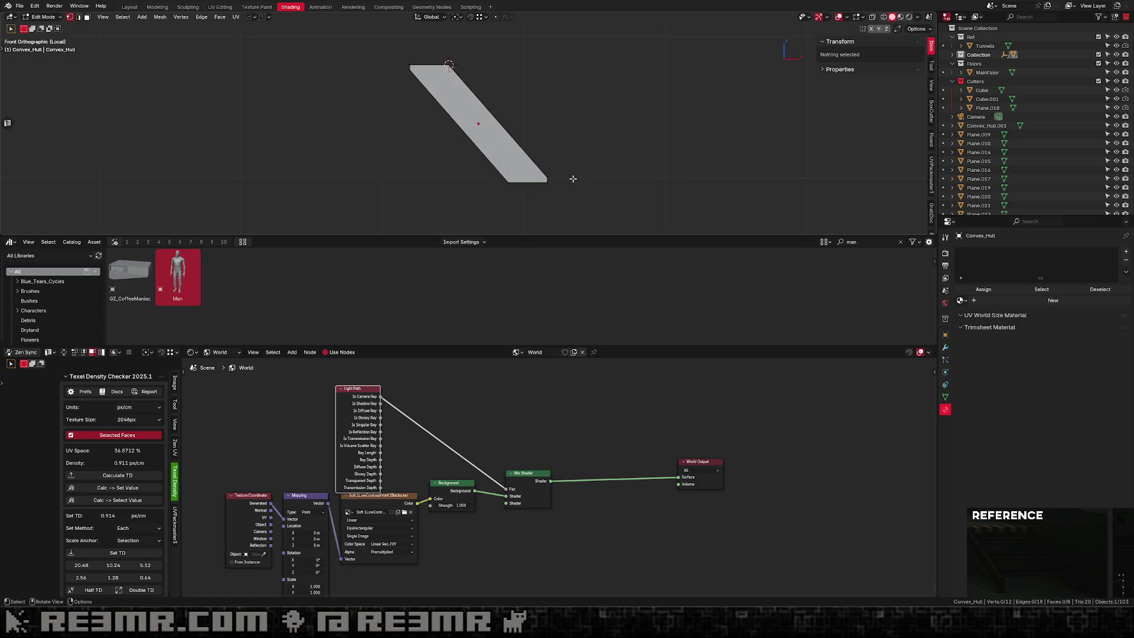
{"action": "key", "text": "alt+z"}
{"action": "scroll", "coordinate": [569, 178], "scroll_direction": "up", "scroll_amount": 3}
{"action": "scroll", "coordinate": [600, 195], "scroll_direction": "down", "scroll_amount": 2}
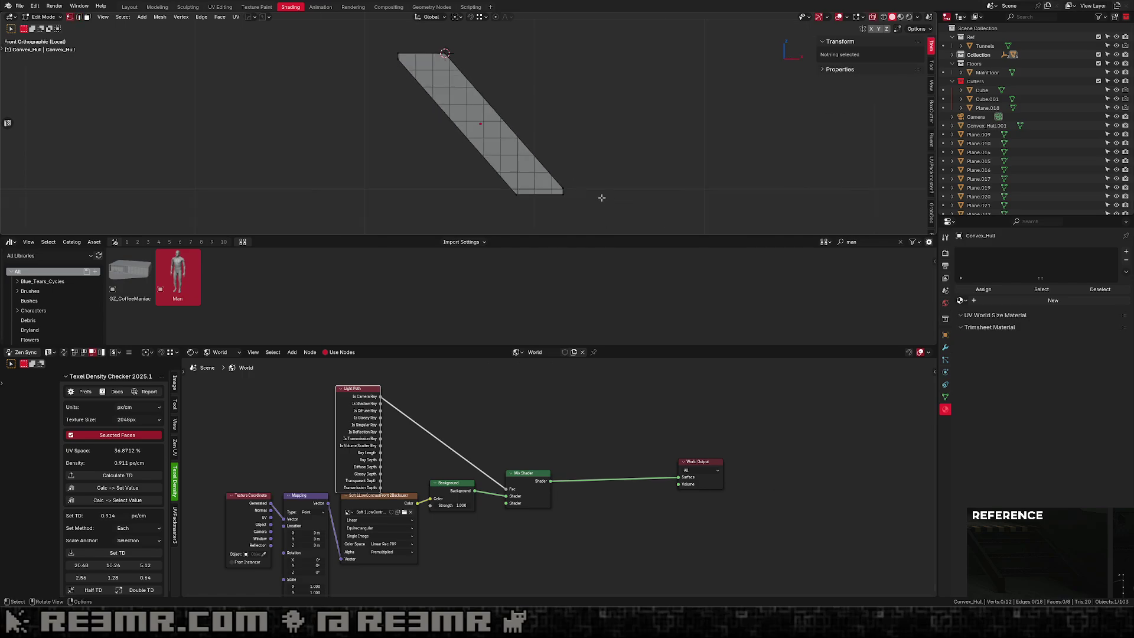
{"action": "key", "text": "k"}
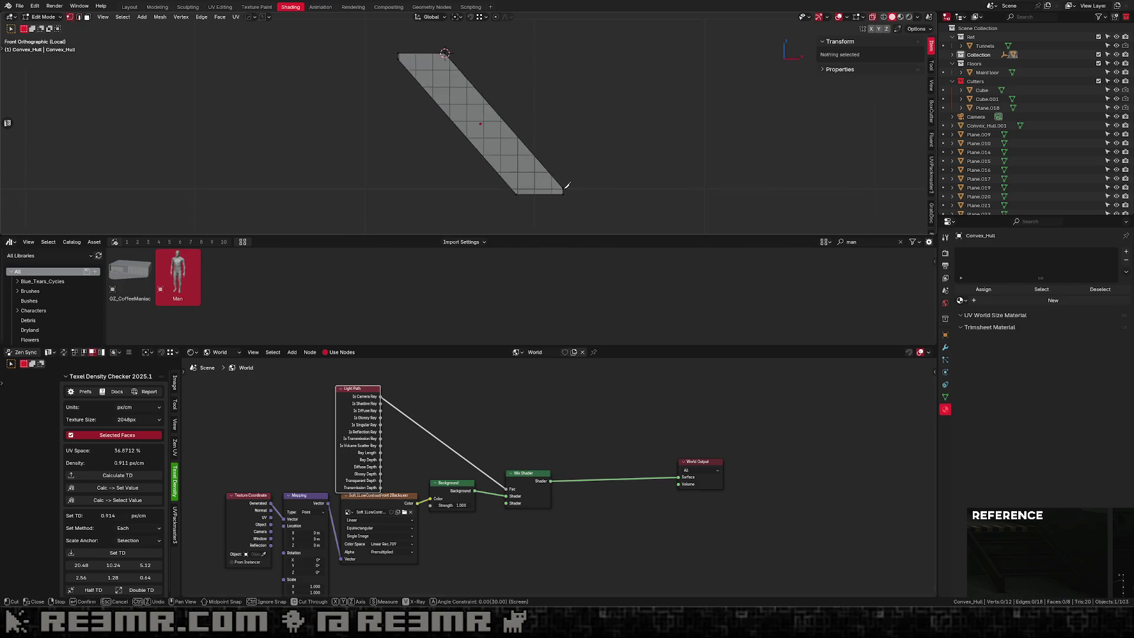
{"action": "left_click", "coordinate": [564, 188]}
{"action": "left_click", "coordinate": [422, 185]}
{"action": "key", "text": "Return"}
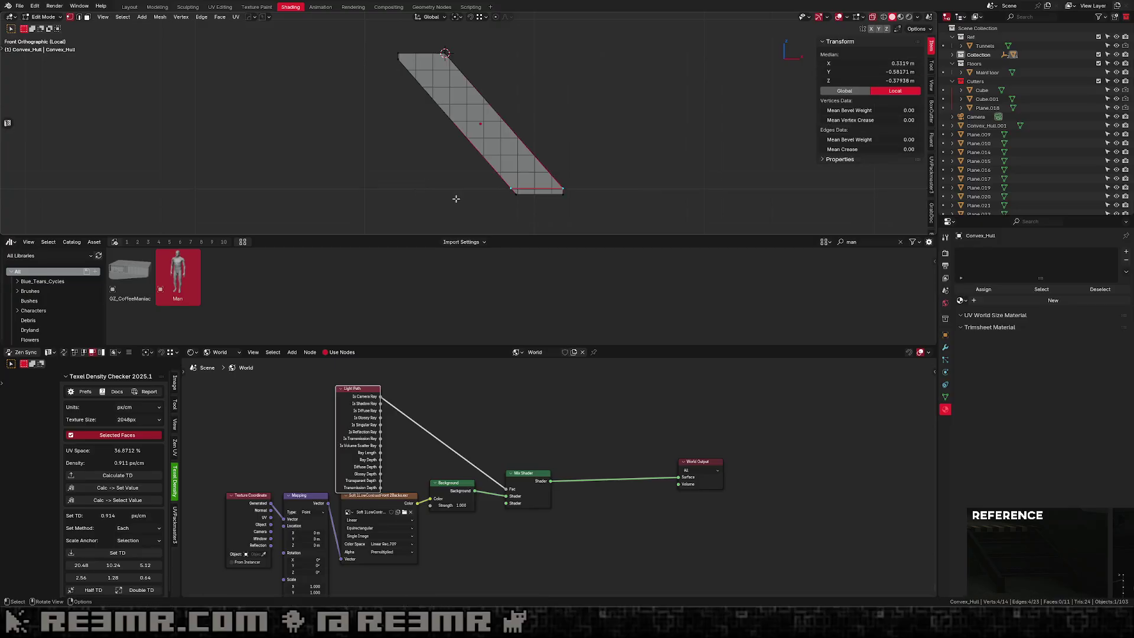
Delete the geometry of both side boards below the horizontal cut and finish editing them.
{"action": "key", "text": "alt+a"}
{"action": "key", "text": "alt+z"}
{"action": "left_click_drag", "start_coordinate": [575, 205], "coordinate": [477, 190]}
{"action": "left_click_drag", "start_coordinate": [592, 203], "coordinate": [481, 189]}
{"action": "key", "text": "x"}
{"action": "left_click", "coordinate": [483, 190]}
{"action": "key", "text": "alt+z"}
{"action": "key", "text": "alt+z"}
{"action": "key", "text": "Tab"}
{"action": "scroll", "coordinate": [570, 148], "scroll_direction": "down", "scroll_amount": 4}
{"action": "key", "text": "alt+z"}
{"action": "middle_click_drag", "start_coordinate": [568, 148], "coordinate": [567, 200]}
{"action": "scroll", "coordinate": [516, 153], "scroll_direction": "up", "scroll_amount": 2}
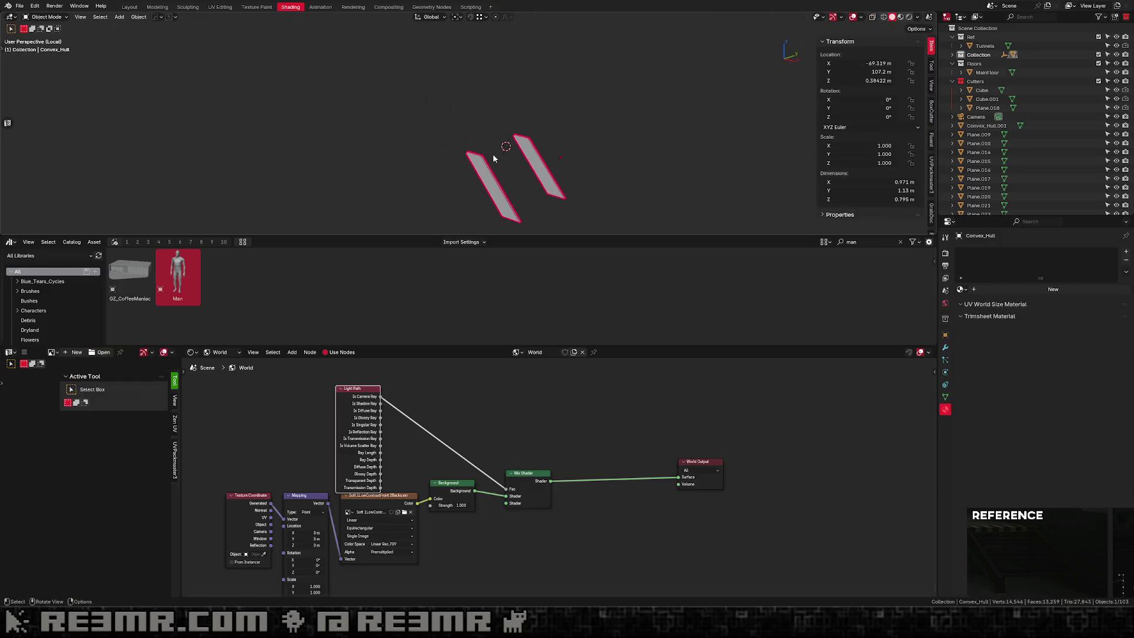
Isolate the side boards in front view and knife a vertical cut down from the upper corner at the 3D cursor.
{"action": "key", "text": "Tab"}
{"action": "key", "text": "slash"}
{"action": "middle_click_drag", "start_coordinate": [567, 153], "coordinate": [627, 188], "text": "shift"}
{"action": "scroll", "coordinate": [516, 153], "scroll_direction": "down", "scroll_amount": 5}
{"action": "scroll", "coordinate": [487, 116], "scroll_direction": "up", "scroll_amount": 4}
{"action": "middle_click_drag", "start_coordinate": [487, 116], "coordinate": [511, 93], "text": "shift"}
{"action": "scroll", "coordinate": [475, 91], "scroll_direction": "up", "scroll_amount": 2}
{"action": "key", "text": "Tab"}
{"action": "key", "text": "Tab"}
{"action": "key", "text": "KP_Divide"}
{"action": "key", "text": "KP_1"}
{"action": "key", "text": "alt+z"}
{"action": "scroll", "coordinate": [509, 91], "scroll_direction": "up", "scroll_amount": 5}
{"action": "scroll", "coordinate": [448, 45], "scroll_direction": "down", "scroll_amount": 2}
{"action": "middle_click_drag", "start_coordinate": [434, 41], "coordinate": [443, 78], "text": "shift"}
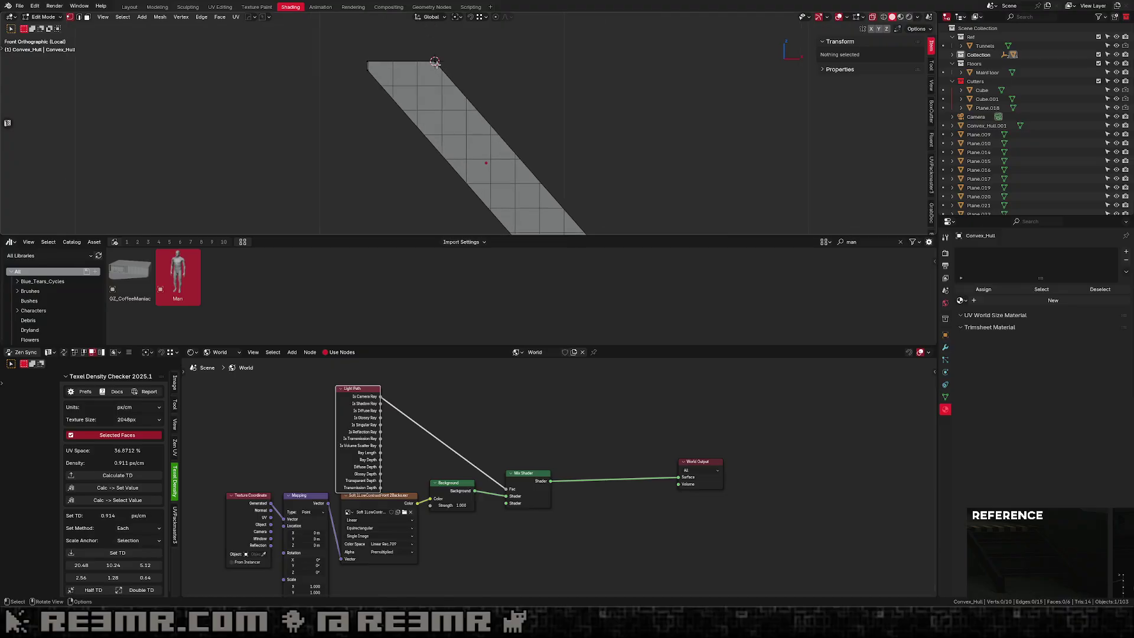
{"action": "key", "text": "k"}
{"action": "left_click", "coordinate": [431, 180]}
{"action": "key", "text": "Return"}
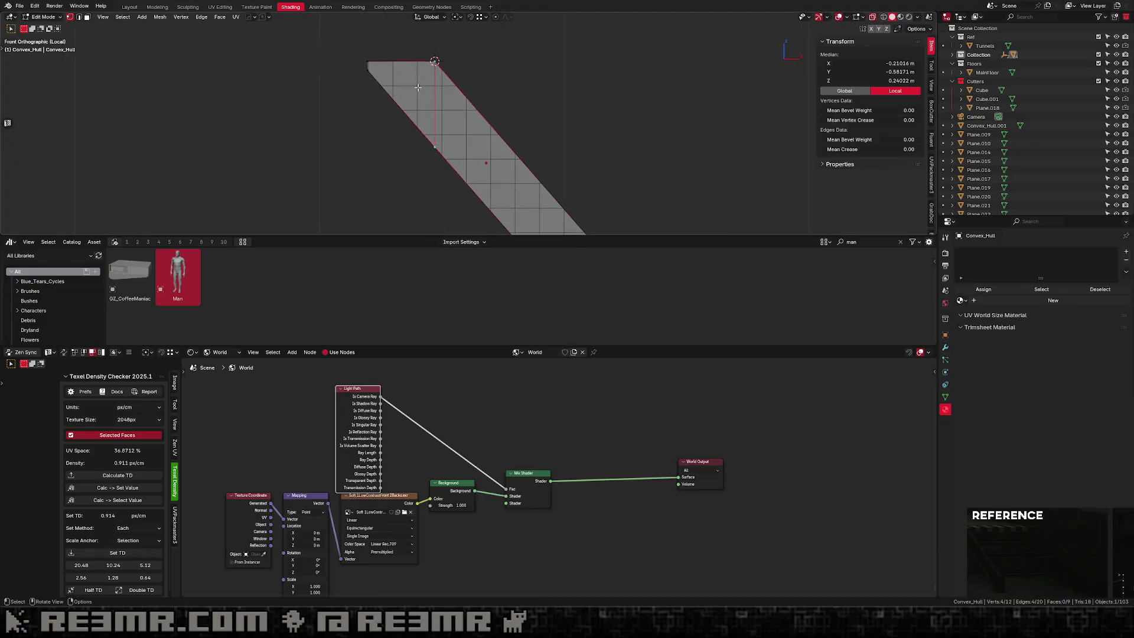
Delete the part of the side boards on the platform side of the vertical cut and return to the full scene.
{"action": "left_click", "coordinate": [345, 53]}
{"action": "left_click_drag", "start_coordinate": [346, 53], "coordinate": [437, 185]}
{"action": "key", "text": "x"}
{"action": "left_click", "coordinate": [450, 100]}
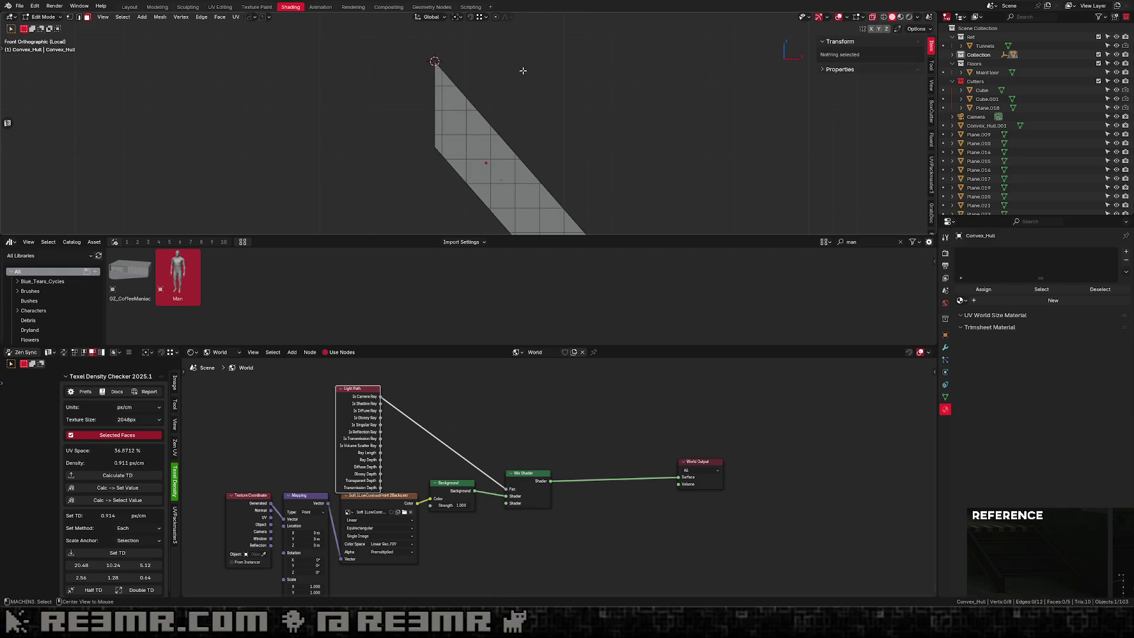
{"action": "key", "text": "Tab"}
{"action": "scroll", "coordinate": [508, 113], "scroll_direction": "down", "scroll_amount": 5}
{"action": "key", "text": "KP_Divide"}
{"action": "scroll", "coordinate": [508, 113], "scroll_direction": "down", "scroll_amount": 3}
{"action": "middle_click_drag", "start_coordinate": [507, 113], "coordinate": [476, 111]}
Move the treads' end vertices on the open side along Y to meet the outer side board.
{"action": "key", "text": "Tab"}
{"action": "key", "text": "Tab"}
{"action": "key", "text": "Tab"}
{"action": "key", "text": "Tab"}
{"action": "key", "text": "Tab"}
{"action": "key", "text": "alt+z"}
{"action": "left_click_drag", "start_coordinate": [413, 105], "coordinate": [371, 189]}
{"action": "key", "text": "g"}
{"action": "key", "text": "y"}
{"action": "left_click", "coordinate": [423, 66]}
{"action": "key", "text": "alt+z"}
{"action": "key", "text": "alt+z"}
{"action": "middle_click_drag", "start_coordinate": [396, 63], "coordinate": [383, 101], "text": "shift"}
{"action": "key", "text": "g"}
{"action": "key", "text": "y"}
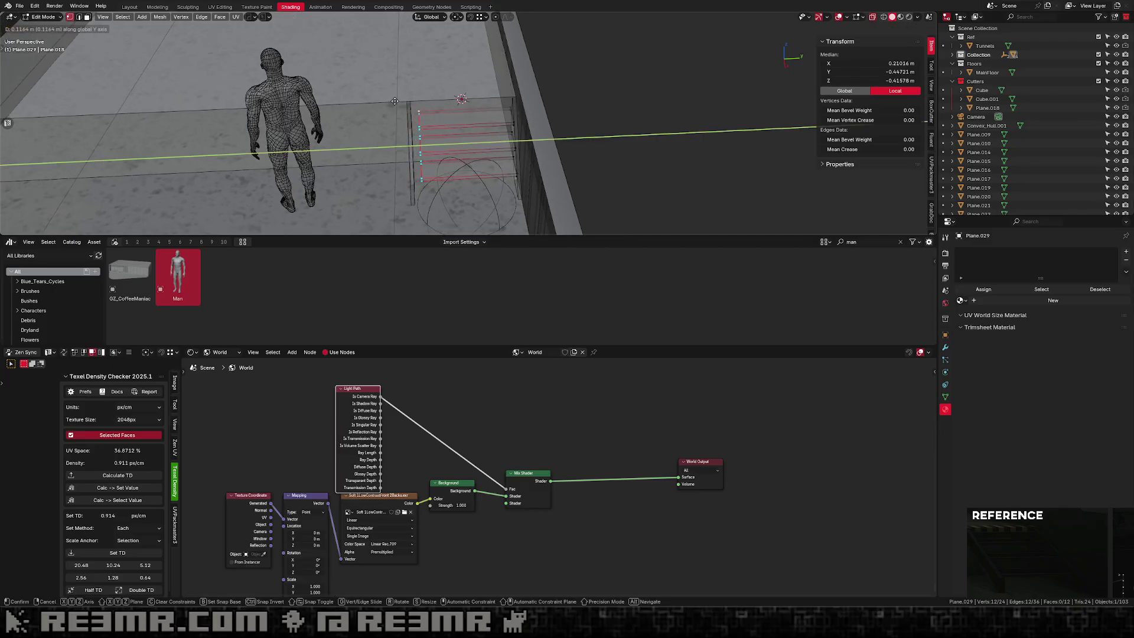
{"action": "left_click", "coordinate": [413, 107]}
Finish editing the treads and set their origin to the geometry centre.
{"action": "key", "text": "alt+z"}
{"action": "key", "text": "Tab"}
{"action": "mouse_move", "coordinate": [435, 134]}
{"action": "middle_mouse_down"}
{"action": "mouse_move", "coordinate": [451, 98]}
{"action": "mouse_move", "coordinate": [420, 122]}
{"action": "mouse_move", "coordinate": [442, 131]}
{"action": "middle_mouse_up"}
{"action": "key", "text": "ctrl+alt+shift+c"}
{"action": "left_click", "coordinate": [419, 123]}
{"action": "left_click", "coordinate": [541, 123]}
{"action": "middle_click_drag", "start_coordinate": [541, 123], "coordinate": [561, 98]}
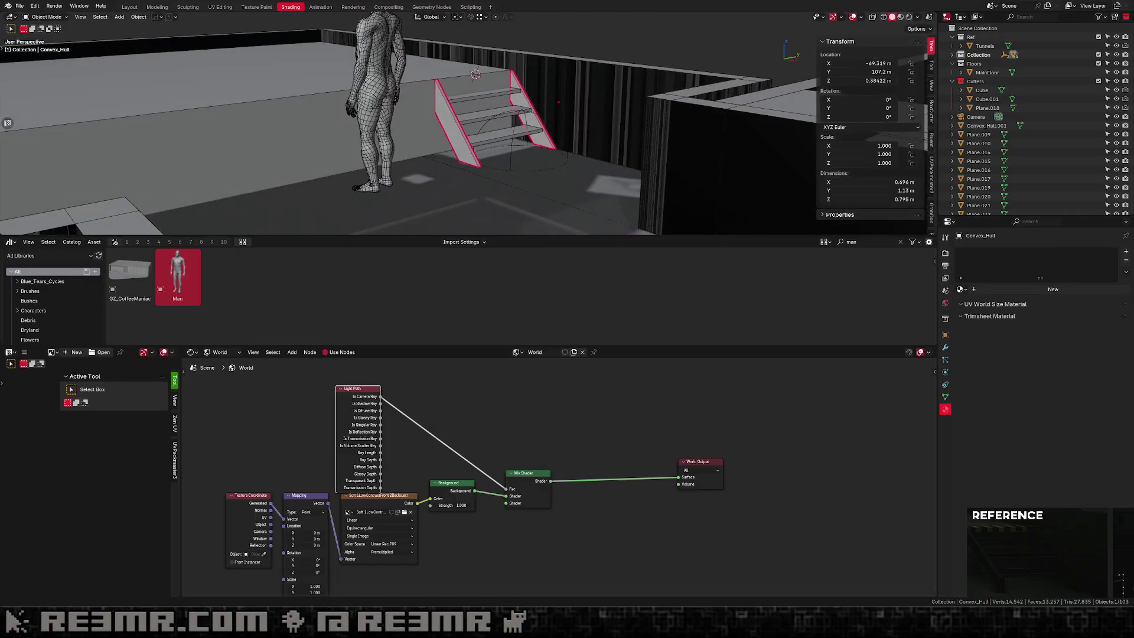
{"action": "scroll", "coordinate": [640, 112], "scroll_direction": "up", "scroll_amount": 3}
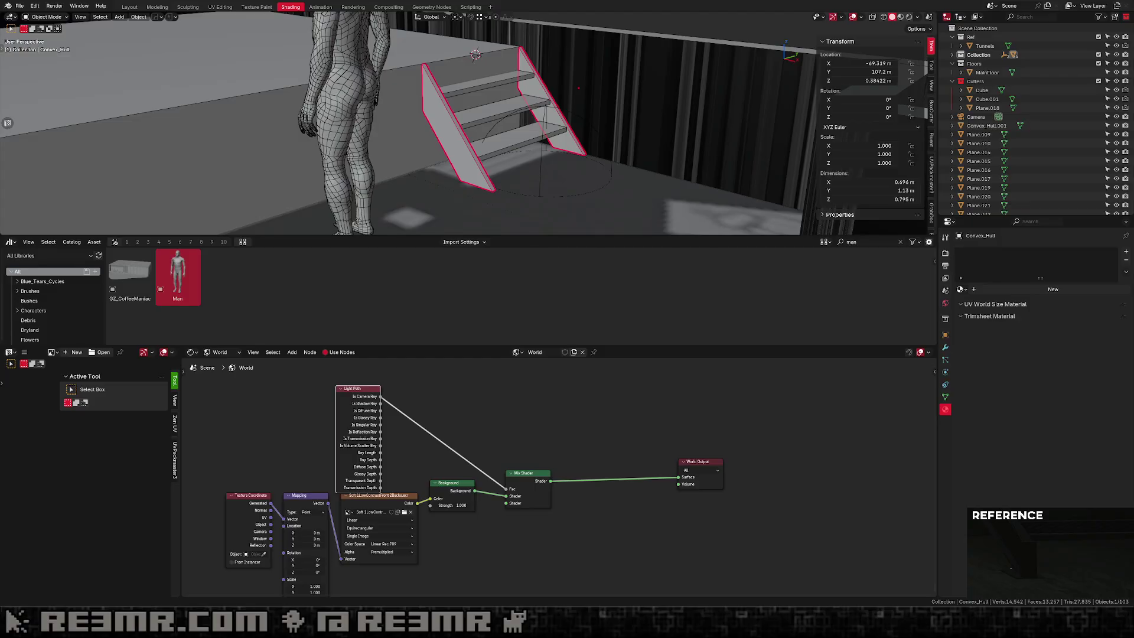
{"action": "middle_click_drag", "start_coordinate": [476, 160], "coordinate": [469, 119]}
Edit the treads' mesh and select the rear faces of all three treads.
{"action": "left_click", "coordinate": [464, 154]}
{"action": "left_click", "coordinate": [465, 133]}
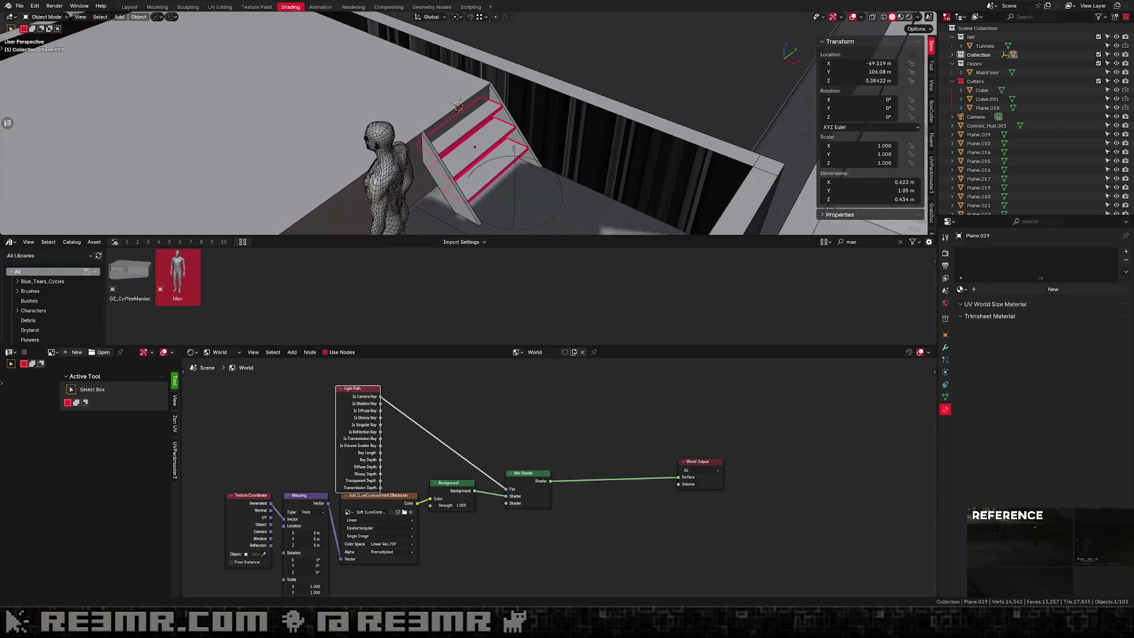
{"action": "middle_click_drag", "start_coordinate": [468, 120], "coordinate": [494, 91]}
{"action": "key", "text": "Tab"}
{"action": "key", "text": "alt+z"}
{"action": "key", "text": "alt+a"}
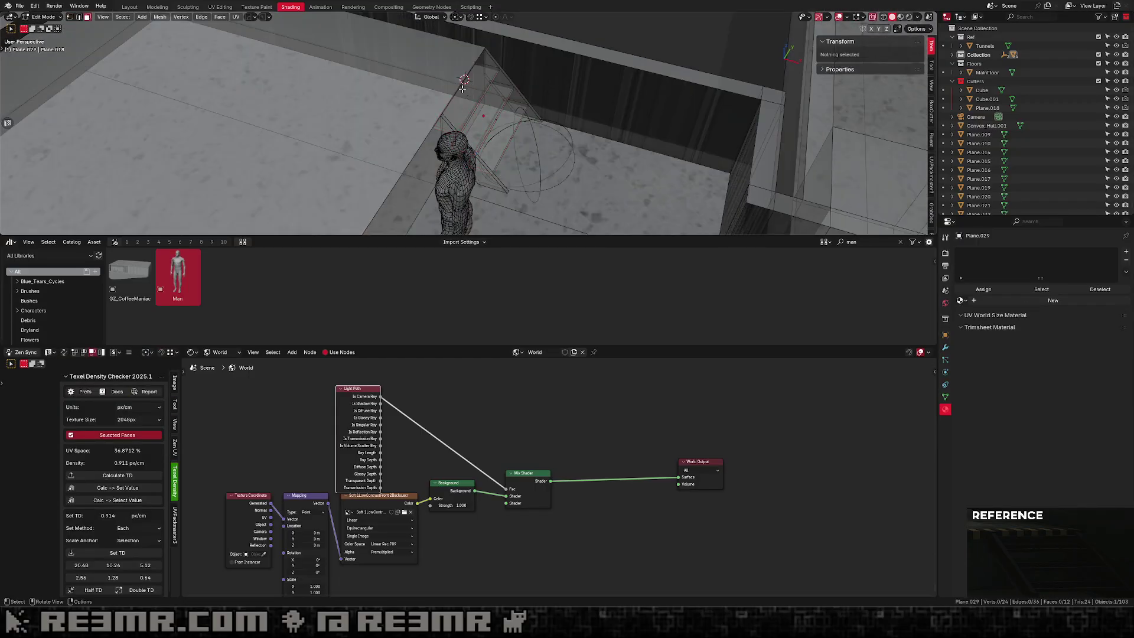
{"action": "left_click", "coordinate": [461, 89]}
{"action": "key", "text": "alt+z"}
{"action": "middle_click_drag", "start_coordinate": [472, 137], "coordinate": [464, 118]}
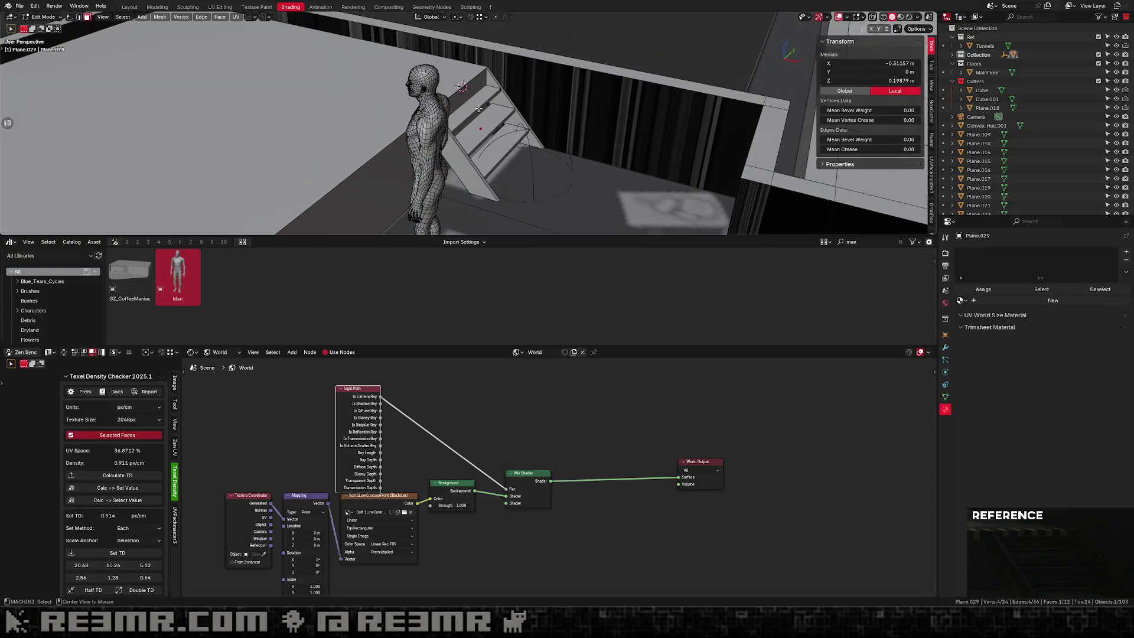
{"action": "key", "text": "alt+z"}
{"action": "left_click", "coordinate": [480, 128], "text": "shift"}
{"action": "key", "text": "alt+z"}
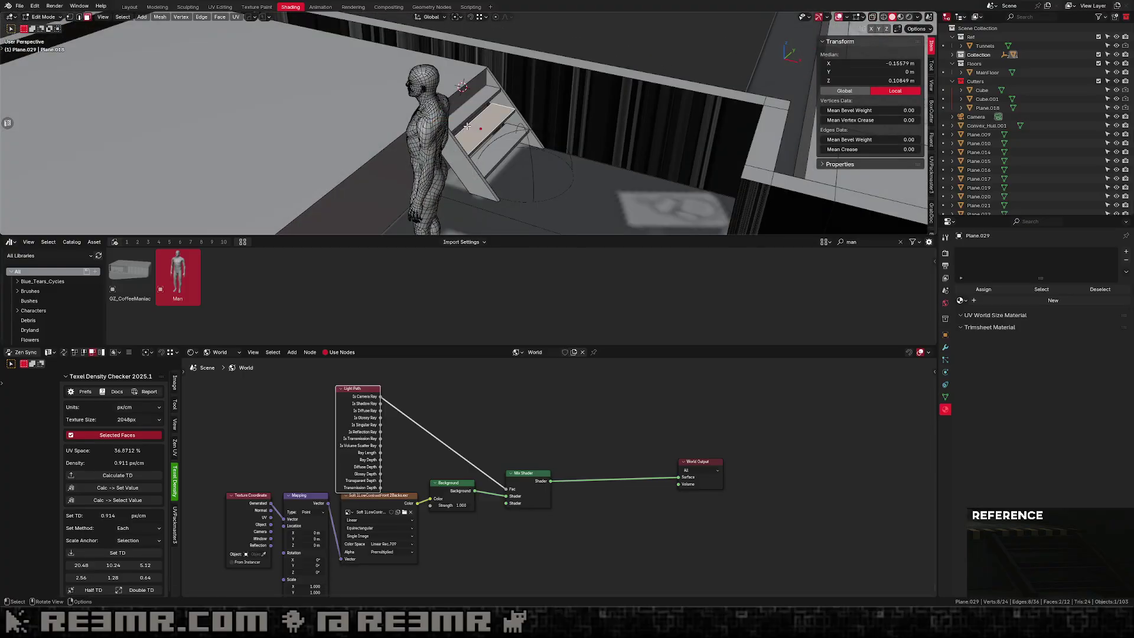
{"action": "key", "text": "alt+z"}
{"action": "left_click", "coordinate": [467, 126], "text": "shift"}
{"action": "key", "text": "alt+z"}
{"action": "key", "text": "alt+z"}
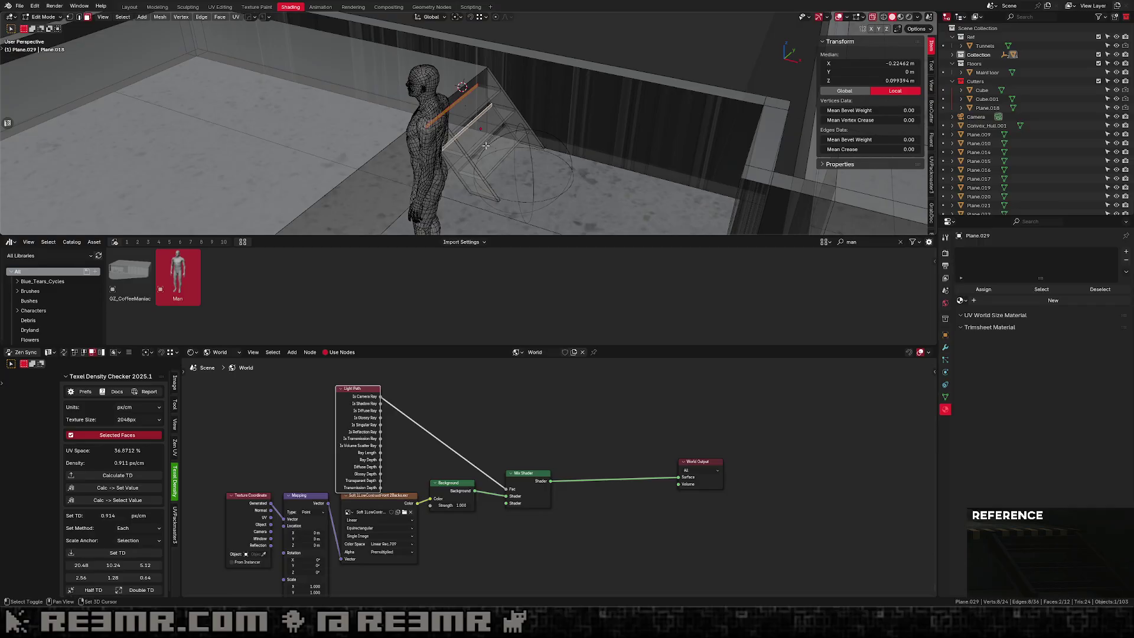
{"action": "left_click", "coordinate": [485, 145], "text": "shift"}
{"action": "key", "text": "alt+z"}
Set snapping to Edge, move the selected rear tread faces along X, and finish editing the treads.
{"action": "key", "text": "ctrl+shift+Tab"}
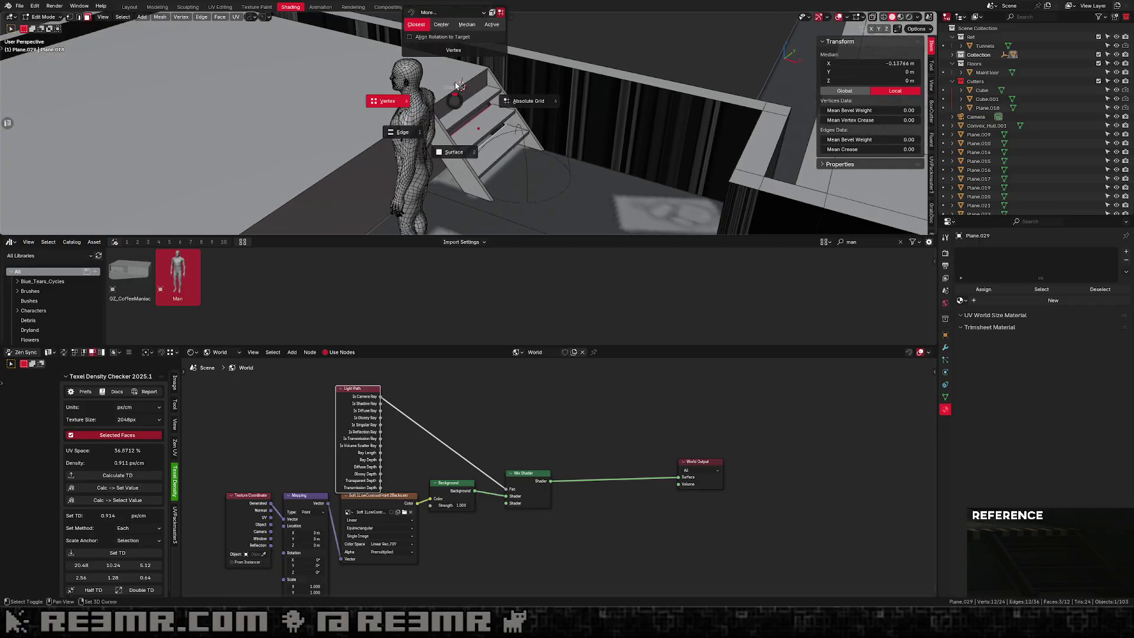
{"action": "left_click", "coordinate": [402, 133]}
{"action": "key", "text": "g"}
{"action": "key", "text": "x"}
{"action": "left_click", "coordinate": [555, 90]}
{"action": "key", "text": "alt+z"}
{"action": "key", "text": "alt+z"}
{"action": "key", "text": "Tab"}
{"action": "scroll", "coordinate": [555, 136], "scroll_direction": "down", "scroll_amount": 1}
{"action": "middle_click_drag", "start_coordinate": [555, 153], "coordinate": [533, 67]}
{"action": "scroll", "coordinate": [473, 127], "scroll_direction": "up", "scroll_amount": 3}
{"action": "scroll", "coordinate": [479, 125], "scroll_direction": "down", "scroll_amount": 6}
Search the outliner for "man", select Man.001 and frame it to bring the side room back into view.
{"action": "left_click", "coordinate": [532, 67]}
{"action": "mouse_move", "coordinate": [480, 143]}
{"action": "middle_mouse_down", "text": "shift"}
{"action": "mouse_move", "coordinate": [514, 144]}
{"action": "mouse_move", "coordinate": [498, 136]}
{"action": "middle_mouse_up", "text": "shift"}
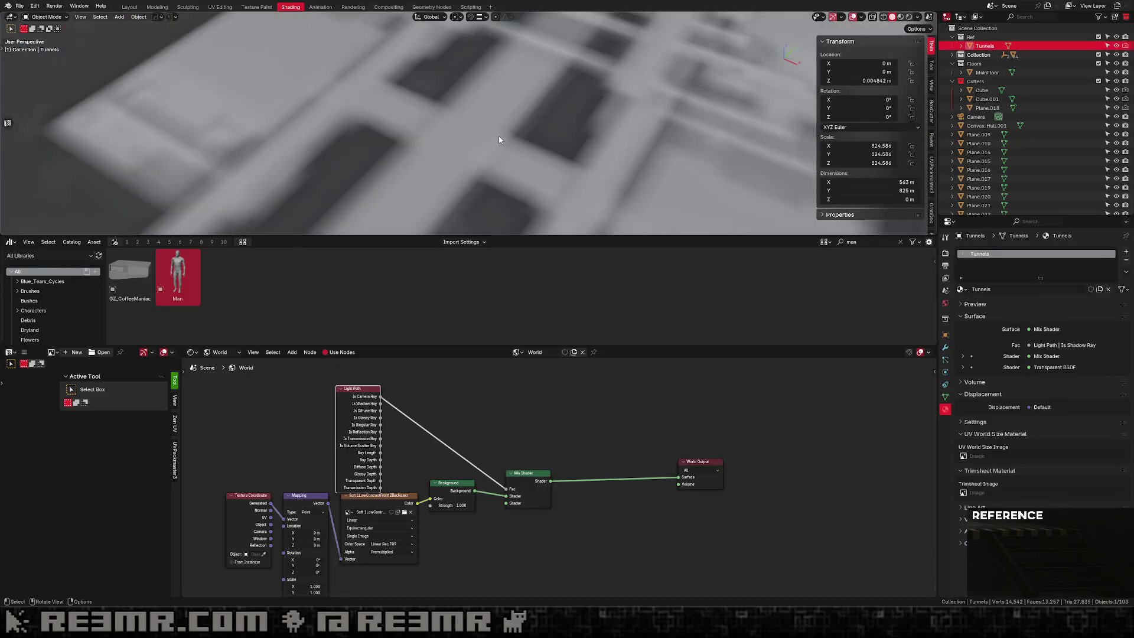
{"action": "scroll", "coordinate": [499, 140], "scroll_direction": "up", "scroll_amount": 3}
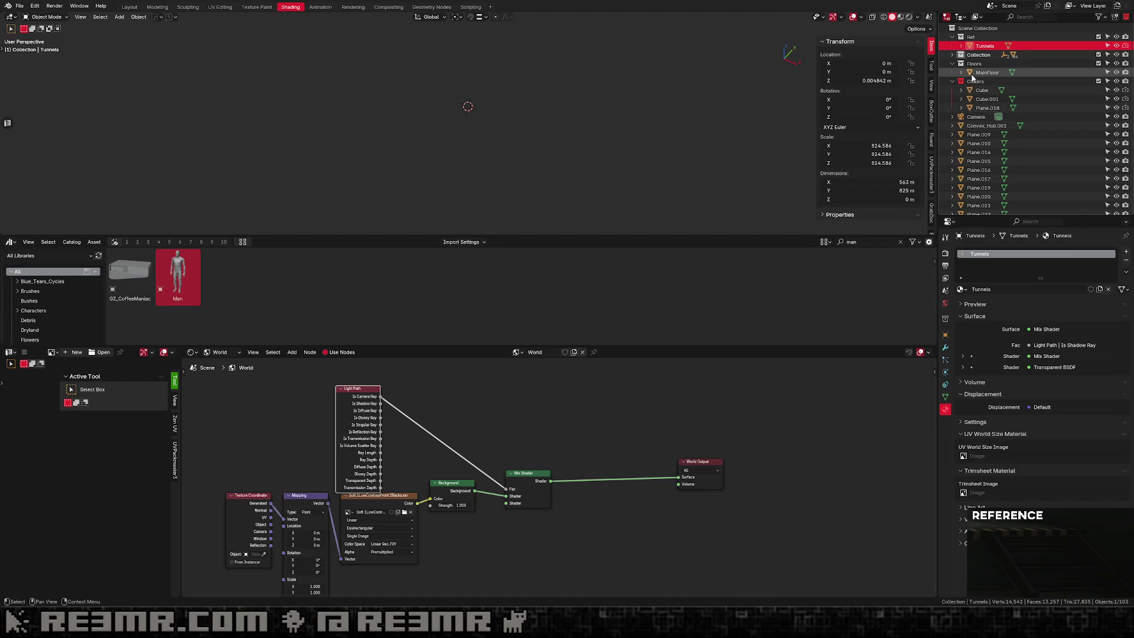
{"action": "scroll", "coordinate": [976, 130], "scroll_direction": "down", "scroll_amount": 1}
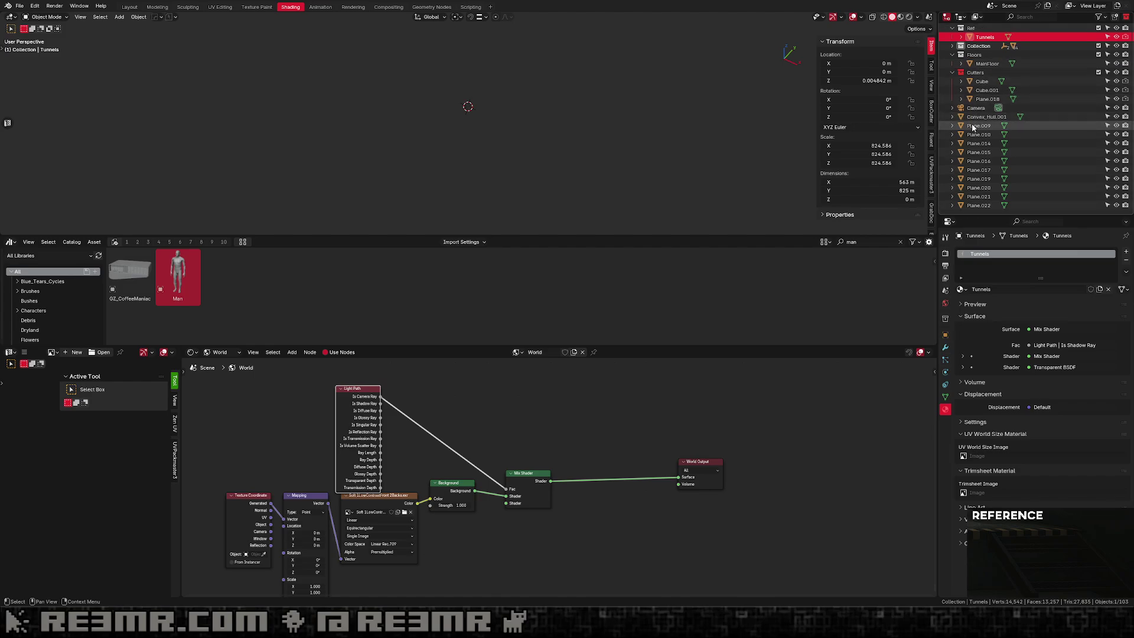
{"action": "scroll", "coordinate": [975, 129], "scroll_direction": "down", "scroll_amount": 10}
{"action": "scroll", "coordinate": [989, 81], "scroll_direction": "down", "scroll_amount": 8}
{"action": "key", "text": "ctrl+f"}
{"action": "type", "text": "man"}
{"action": "key", "text": "Return"}
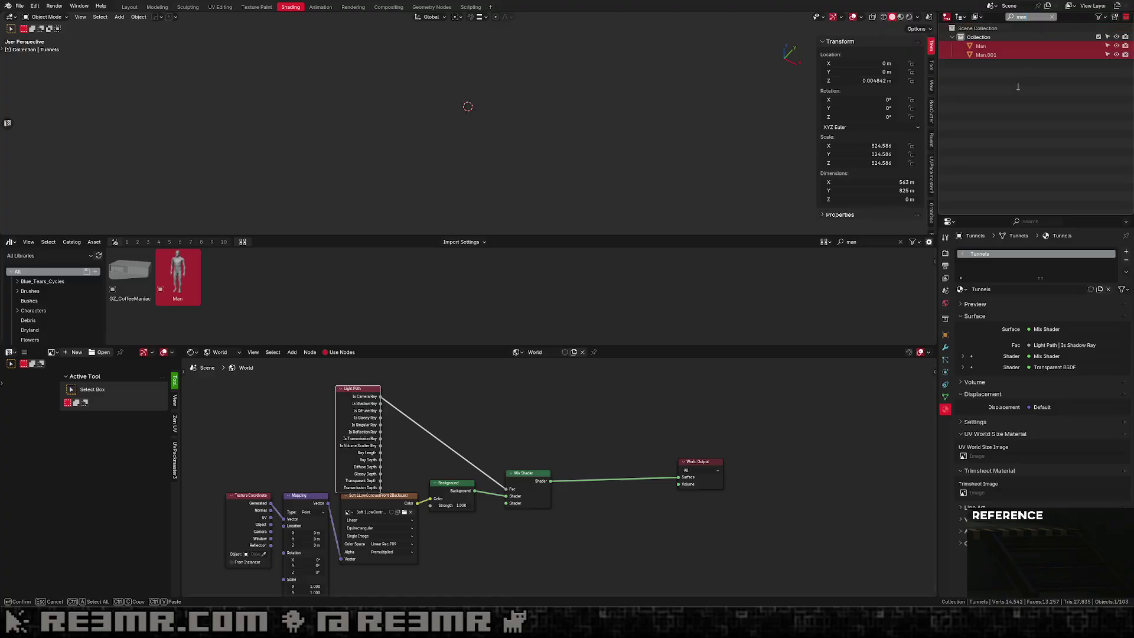
{"action": "left_click", "coordinate": [985, 54]}
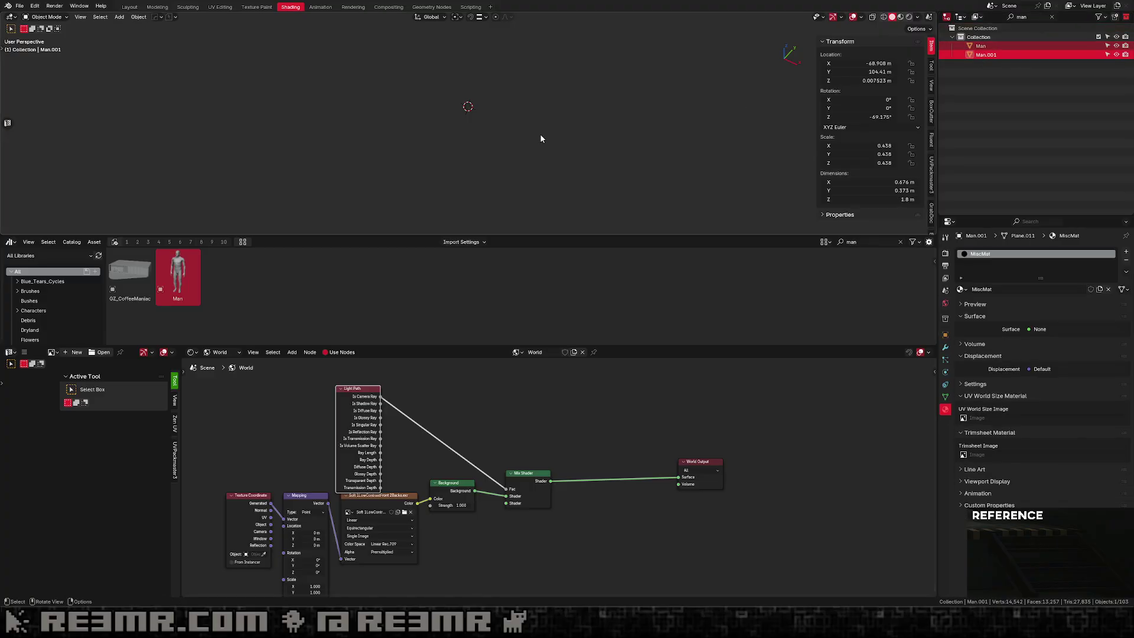
{"action": "key", "text": "KP_Decimal"}
{"action": "middle_click_drag", "start_coordinate": [541, 135], "coordinate": [502, 110]}
{"action": "middle_click_drag", "start_coordinate": [502, 110], "coordinate": [520, 136], "text": "shift"}
{"action": "scroll", "coordinate": [519, 135], "scroll_direction": "up", "scroll_amount": 3}
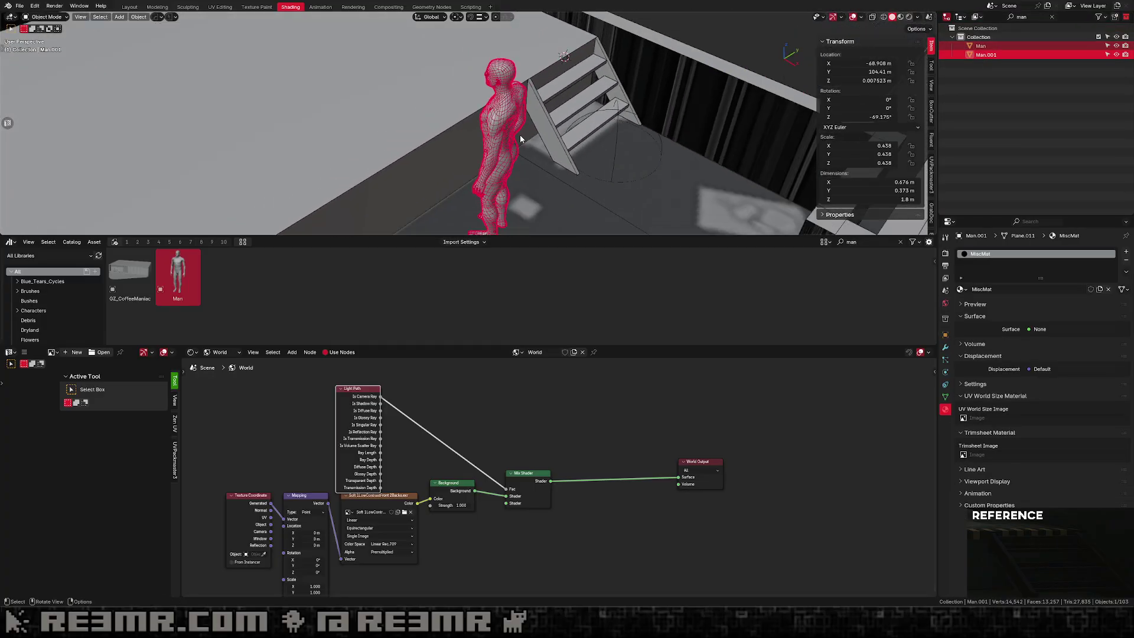
{"action": "scroll", "coordinate": [520, 138], "scroll_direction": "down", "scroll_amount": 5}
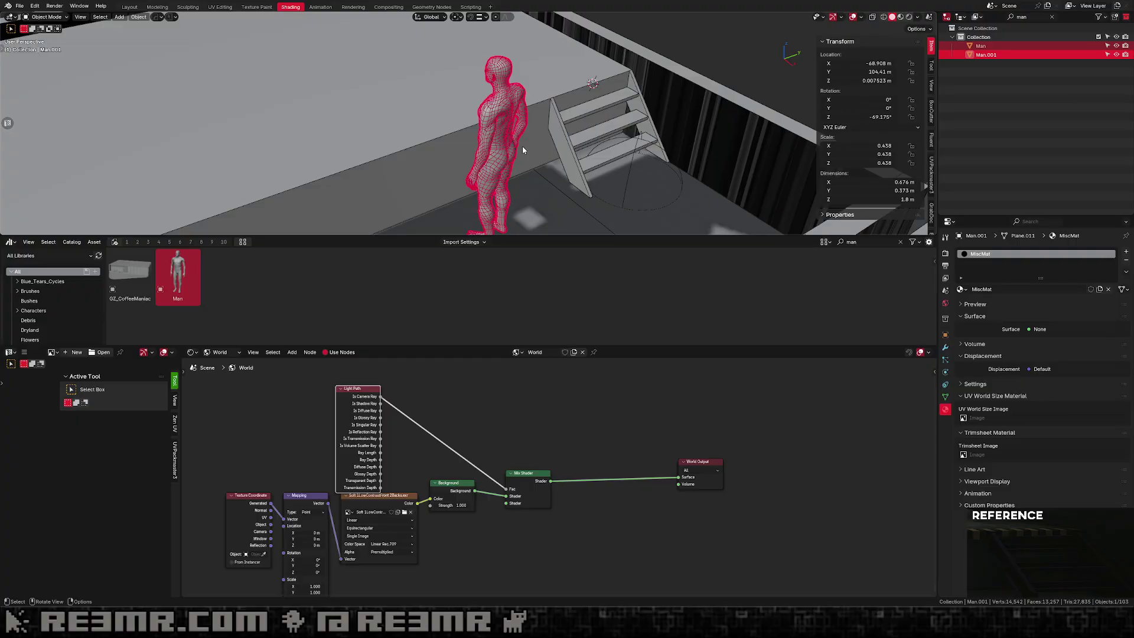
{"action": "middle_click_drag", "start_coordinate": [522, 147], "coordinate": [482, 161]}
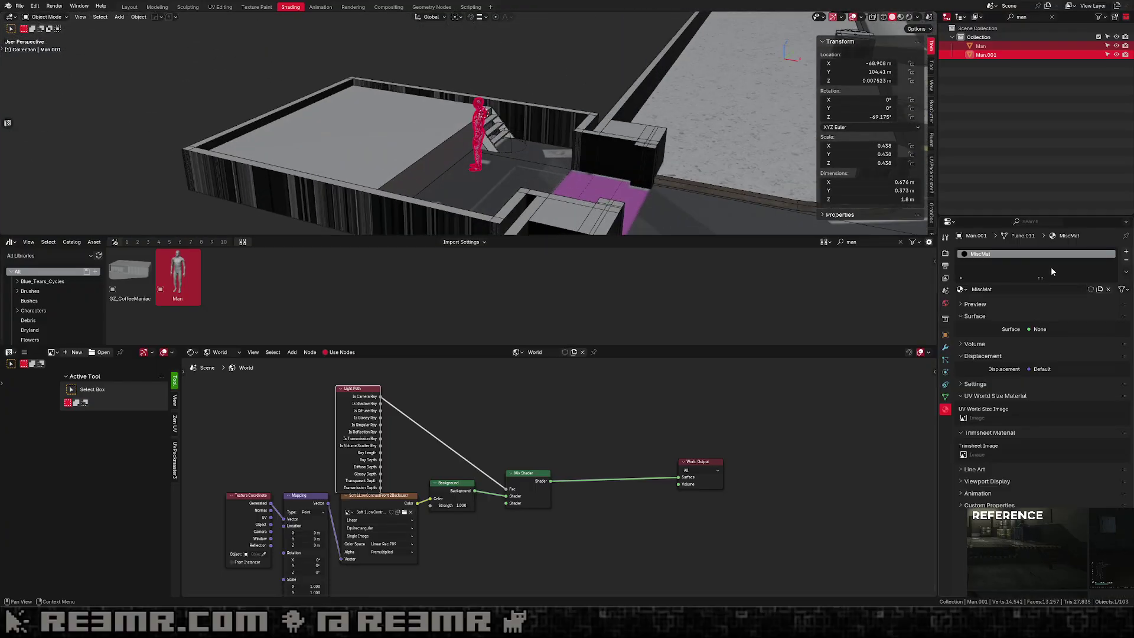
Select the stair side boards and open their mesh for editing, isolated from the rest of the scene.
{"action": "middle_click_drag", "start_coordinate": [562, 153], "coordinate": [529, 158]}
{"action": "left_click", "coordinate": [531, 159]}
{"action": "key", "text": "Tab"}
{"action": "scroll", "coordinate": [538, 164], "scroll_direction": "up", "scroll_amount": 3}
{"action": "key", "text": "alt+z"}
{"action": "key", "text": "alt+z"}
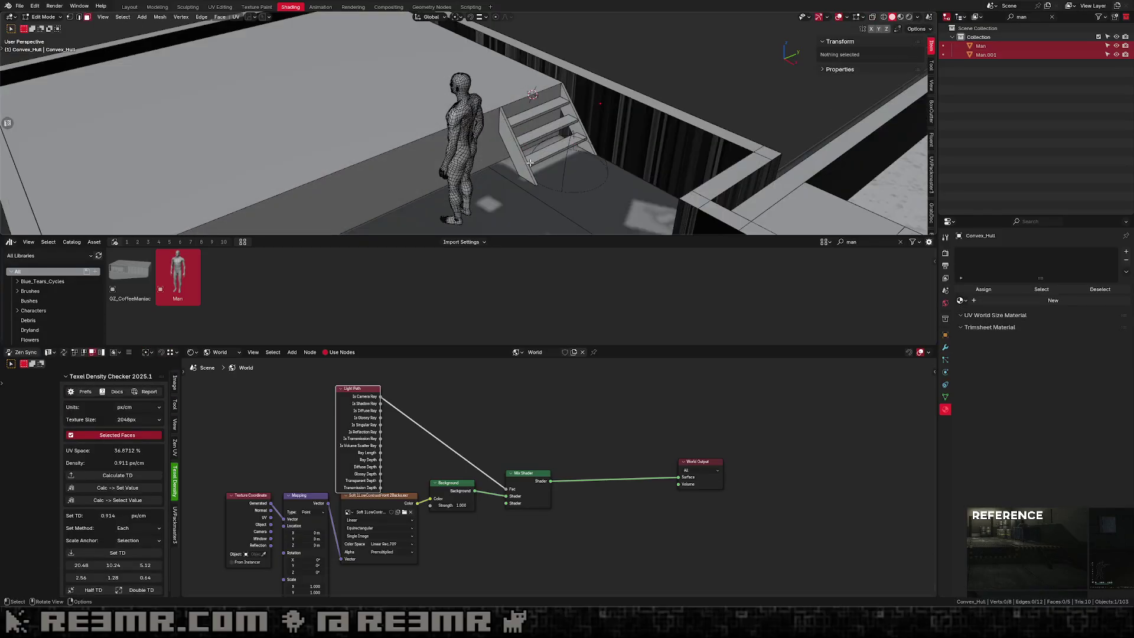
{"action": "key", "text": "alt+z"}
{"action": "key", "text": "slash"}
{"action": "middle_click_drag", "start_coordinate": [632, 136], "coordinate": [585, 190]}
Try to inset the outer face of the side board by about 0.04 m, and undo it.
{"action": "left_click", "coordinate": [575, 168]}
{"action": "key", "text": "alt+z"}
{"action": "left_click", "coordinate": [592, 168]}
{"action": "key", "text": "alt+z"}
{"action": "mouse_move", "coordinate": [612, 142]}
{"action": "middle_mouse_down"}
{"action": "mouse_move", "coordinate": [627, 154]}
{"action": "mouse_move", "coordinate": [613, 142]}
{"action": "middle_mouse_up"}
{"action": "key", "text": "i"}
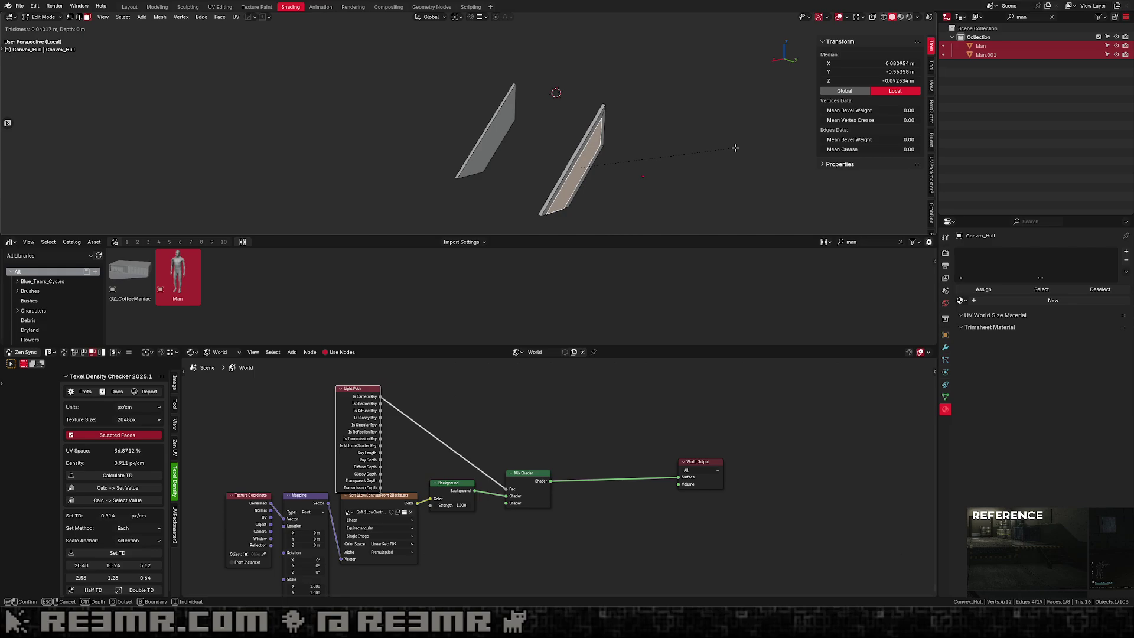
{"action": "left_click", "coordinate": [727, 148]}
{"action": "middle_click_drag", "start_coordinate": [727, 147], "coordinate": [607, 141]}
{"action": "key", "text": "ctrl+z"}
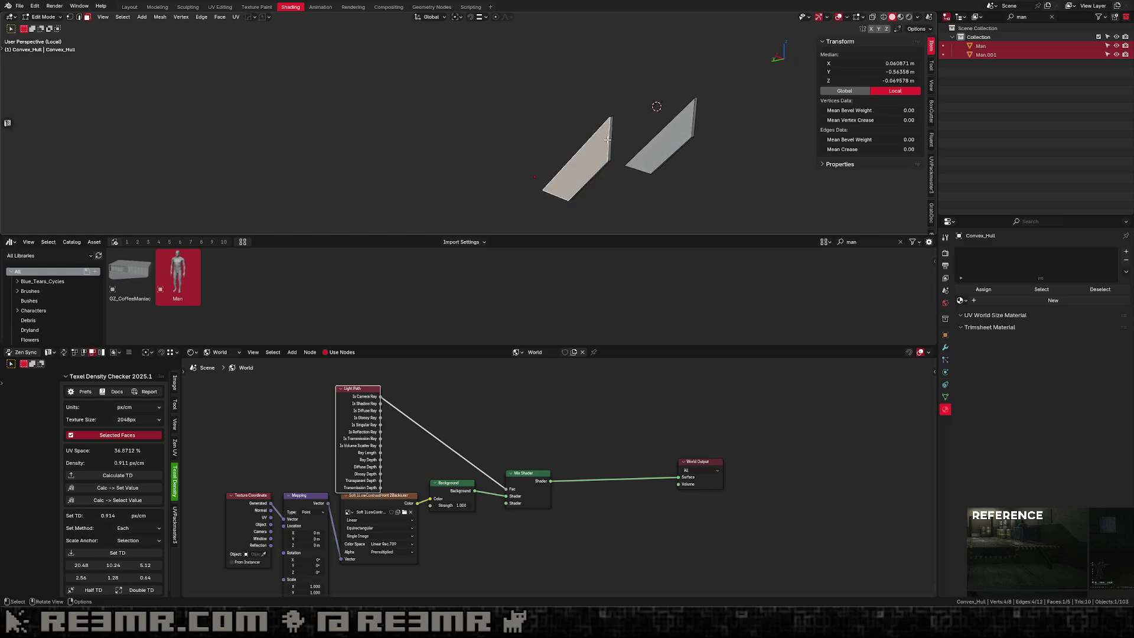
Delete the thin end face of the side board that meets the platform.
{"action": "left_click", "coordinate": [610, 137]}
{"action": "key", "text": "x"}
{"action": "left_click", "coordinate": [610, 136]}
{"action": "middle_click_drag", "start_coordinate": [694, 116], "coordinate": [638, 140]}
{"action": "left_click", "coordinate": [556, 147]}
{"action": "middle_click_drag", "start_coordinate": [557, 147], "coordinate": [671, 156]}
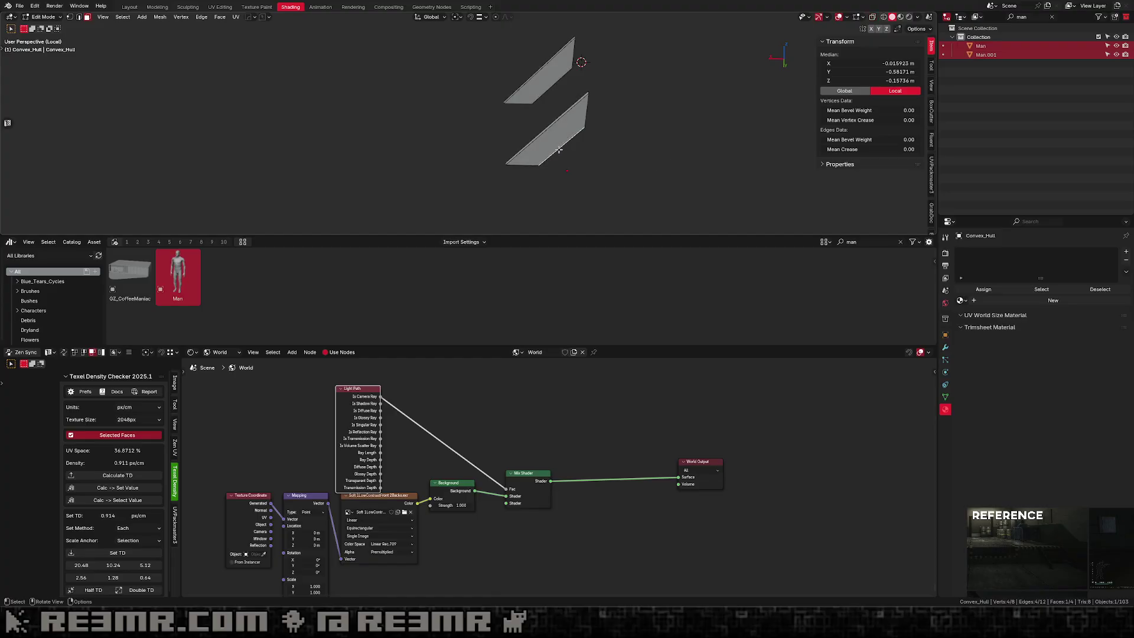
Inset the side board's outer face by about 0.042 m and extrude it inward about 0.023 m.
{"action": "left_click", "coordinate": [559, 149]}
{"action": "middle_click_drag", "start_coordinate": [602, 147], "coordinate": [617, 147], "text": "shift"}
{"action": "key", "text": "i"}
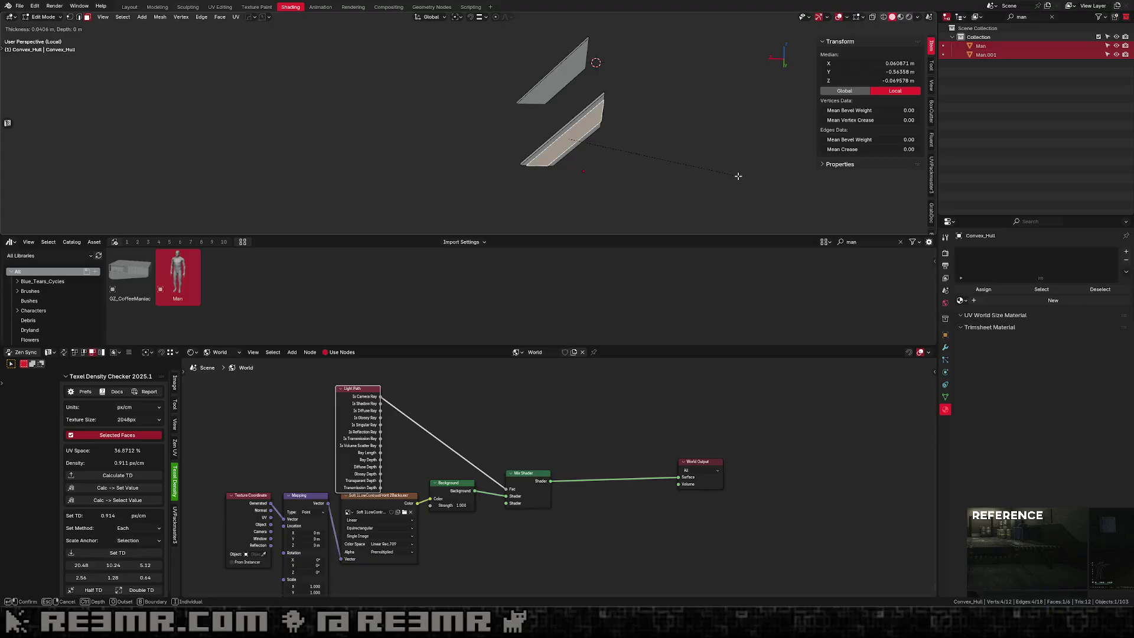
{"action": "left_click", "coordinate": [736, 176]}
{"action": "middle_click_drag", "start_coordinate": [721, 177], "coordinate": [622, 135]}
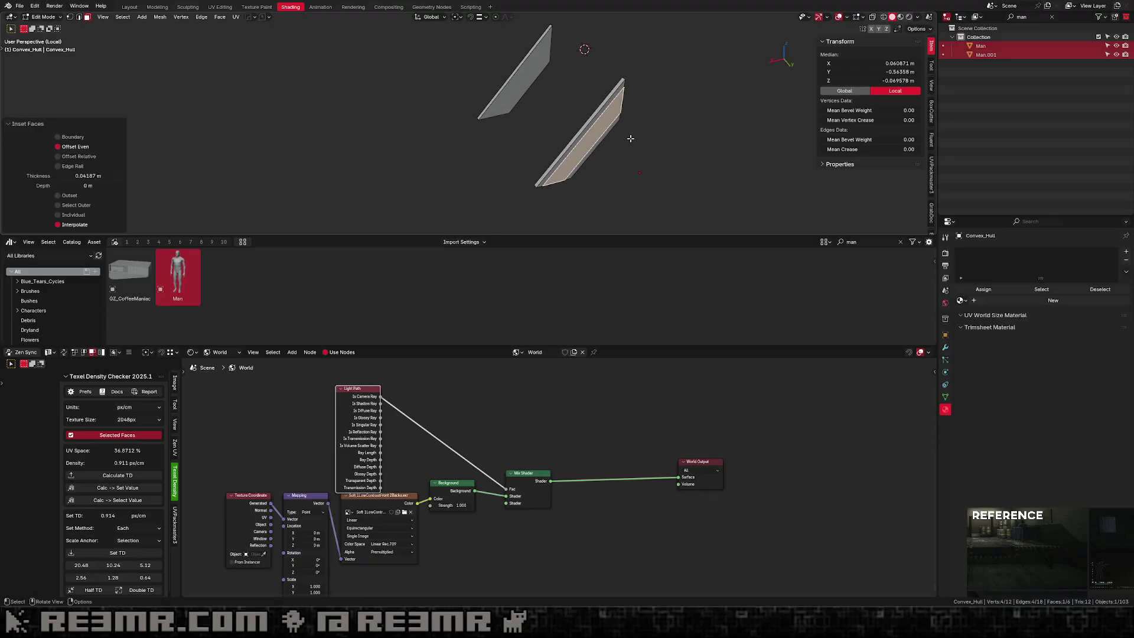
{"action": "key", "text": "e"}
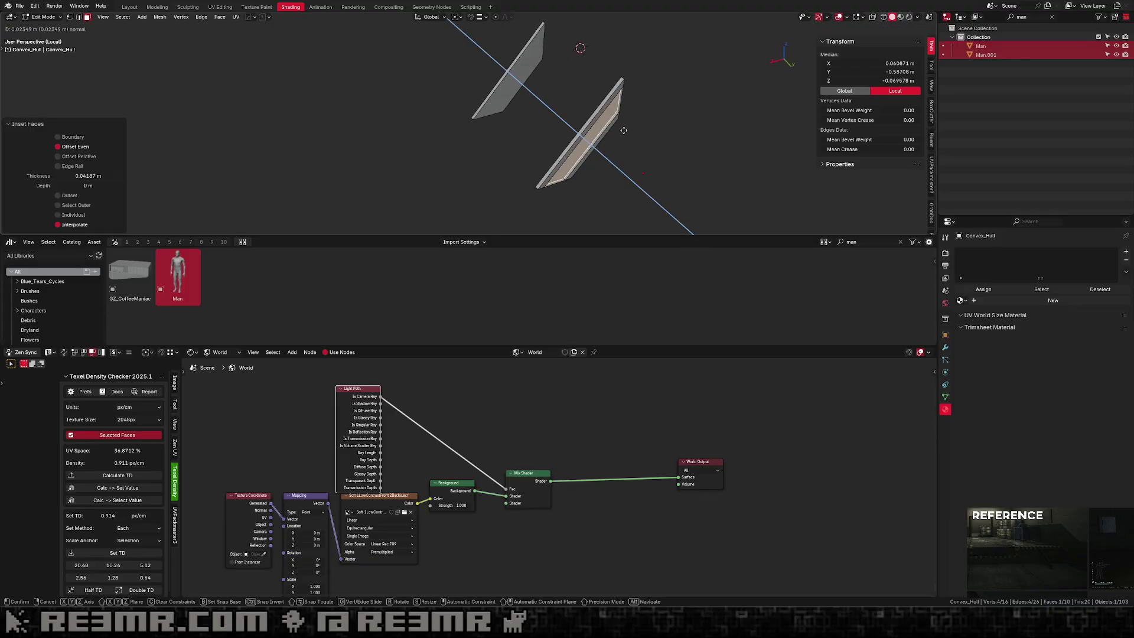
{"action": "left_click", "coordinate": [623, 129]}
Delete the surplus faces of the side board's recess, finish editing and leave the isolated view.
{"action": "key", "text": "x"}
{"action": "left_click", "coordinate": [554, 184]}
{"action": "key", "text": "Tab"}
{"action": "key", "text": "slash"}
{"action": "middle_click_drag", "start_coordinate": [621, 172], "coordinate": [592, 158]}
{"action": "left_click", "coordinate": [689, 29]}
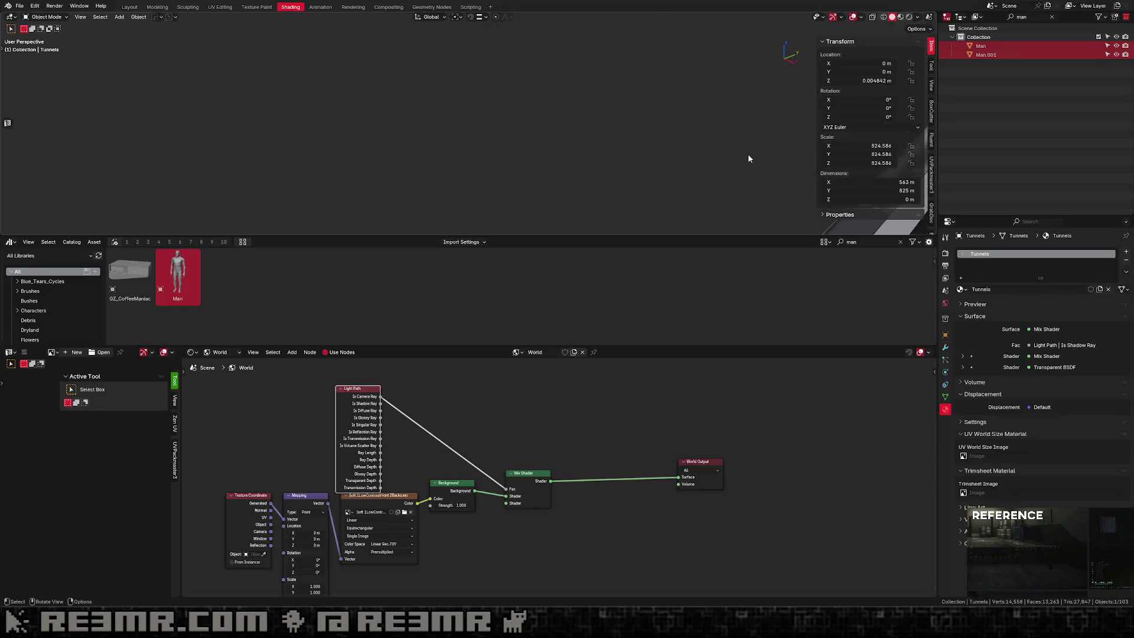
Select the treads' array target empty at the stairs and frame it.
{"action": "middle_click_drag", "start_coordinate": [698, 166], "coordinate": [612, 233], "text": "shift"}
{"action": "scroll", "coordinate": [561, 152], "scroll_direction": "up", "scroll_amount": 6}
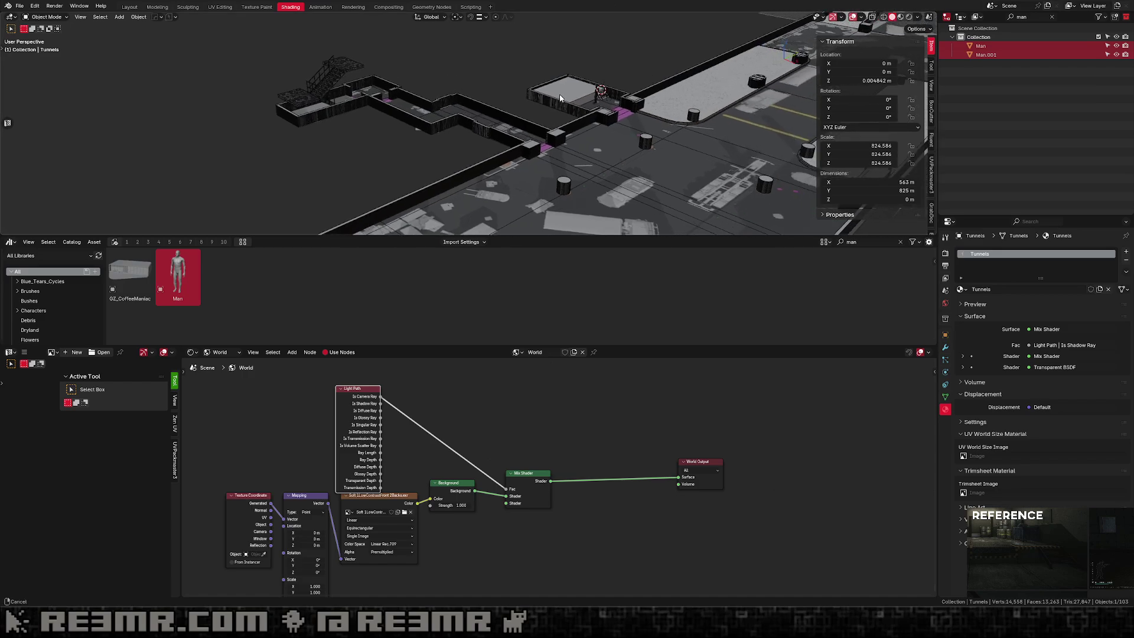
{"action": "left_click", "coordinate": [673, 152]}
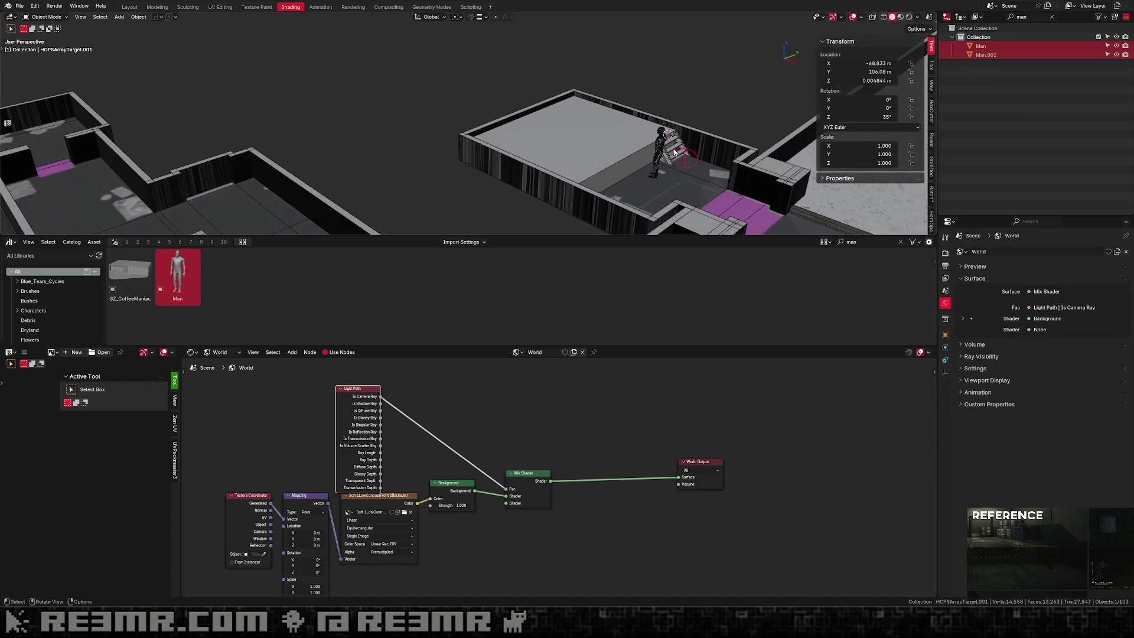
{"action": "key", "text": "KP_Decimal"}
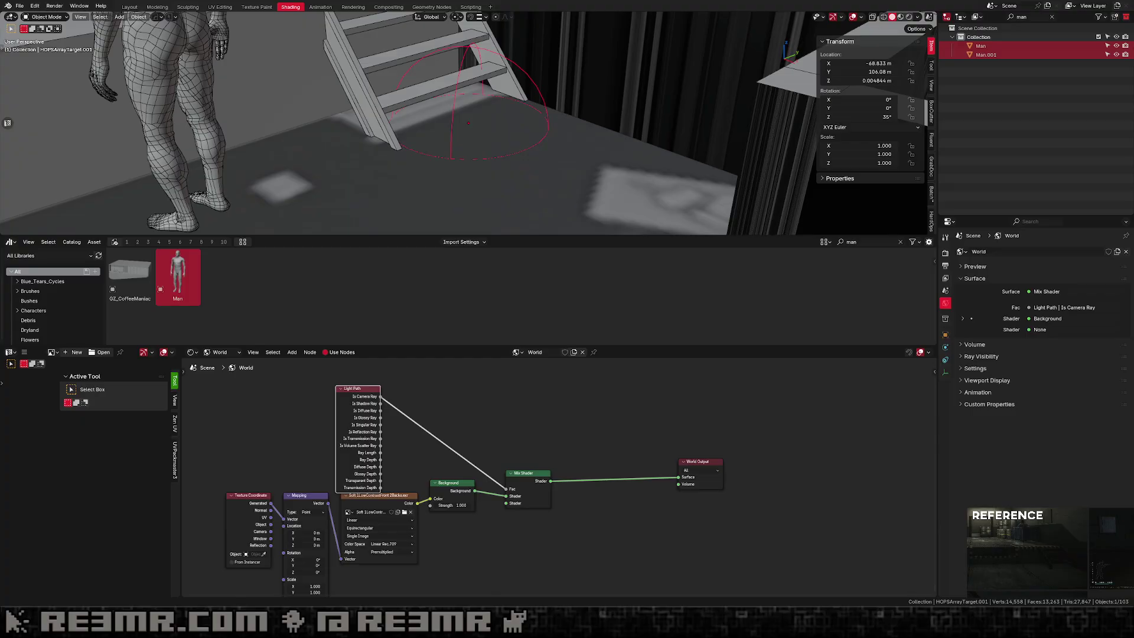
{"action": "scroll", "coordinate": [499, 101], "scroll_direction": "down", "scroll_amount": 4}
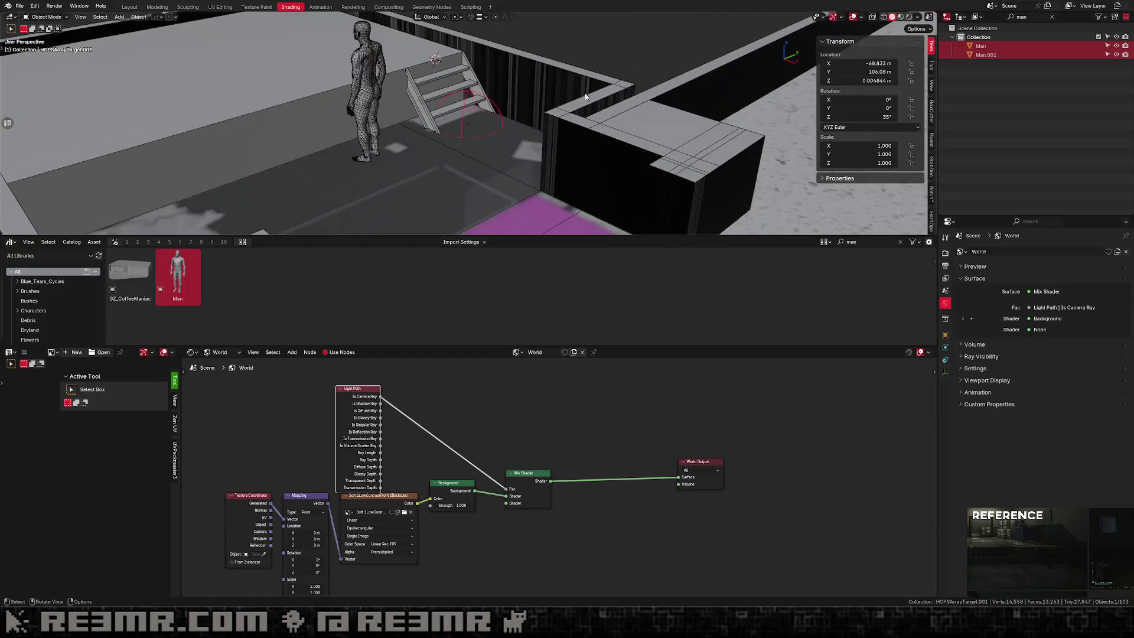
Select the human figure Man.001 and move it horizontally across the floor to the foot of the stairs.
{"action": "middle_click_drag", "start_coordinate": [499, 96], "coordinate": [522, 138], "text": "shift"}
{"action": "left_click", "coordinate": [466, 127]}
{"action": "left_click", "coordinate": [403, 130]}
{"action": "left_click", "coordinate": [354, 135]}
{"action": "scroll", "coordinate": [354, 135], "scroll_direction": "down", "scroll_amount": 5}
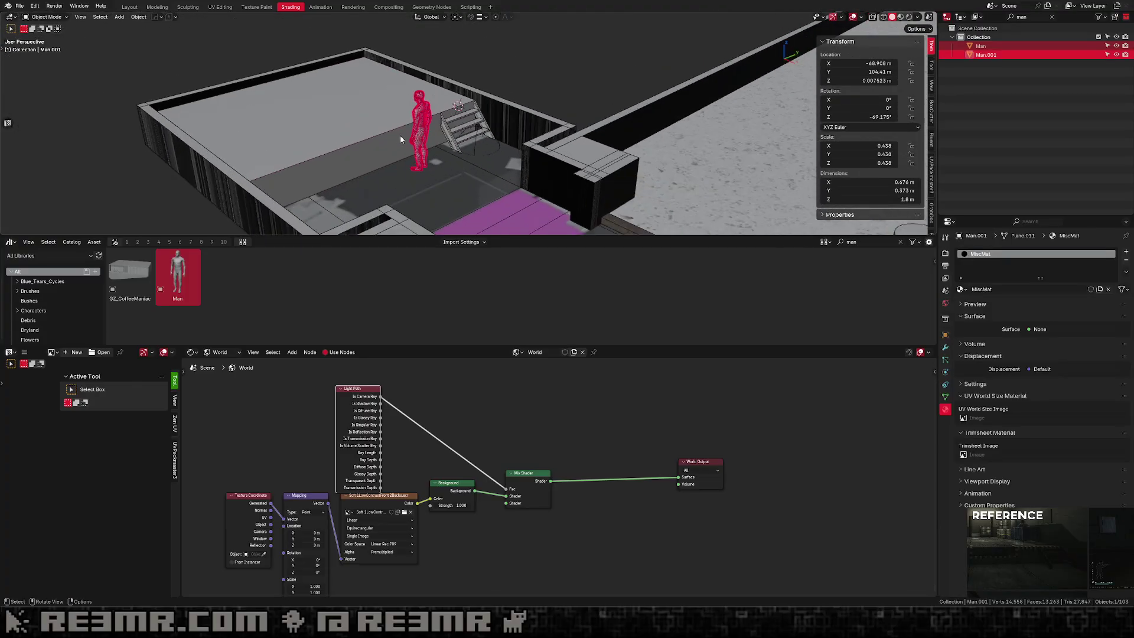
{"action": "middle_click_drag", "start_coordinate": [354, 135], "coordinate": [413, 148]}
{"action": "key", "text": "g"}
{"action": "key", "text": "z"}
{"action": "key", "text": "shift+z"}
{"action": "left_click", "coordinate": [467, 115]}
Rotate the human figure about Z to about -109° and shift it about 0.62 m along X.
{"action": "key", "text": "r"}
{"action": "key", "text": "z"}
{"action": "left_click", "coordinate": [465, 119]}
{"action": "key", "text": "g"}
{"action": "left_click", "coordinate": [466, 120]}
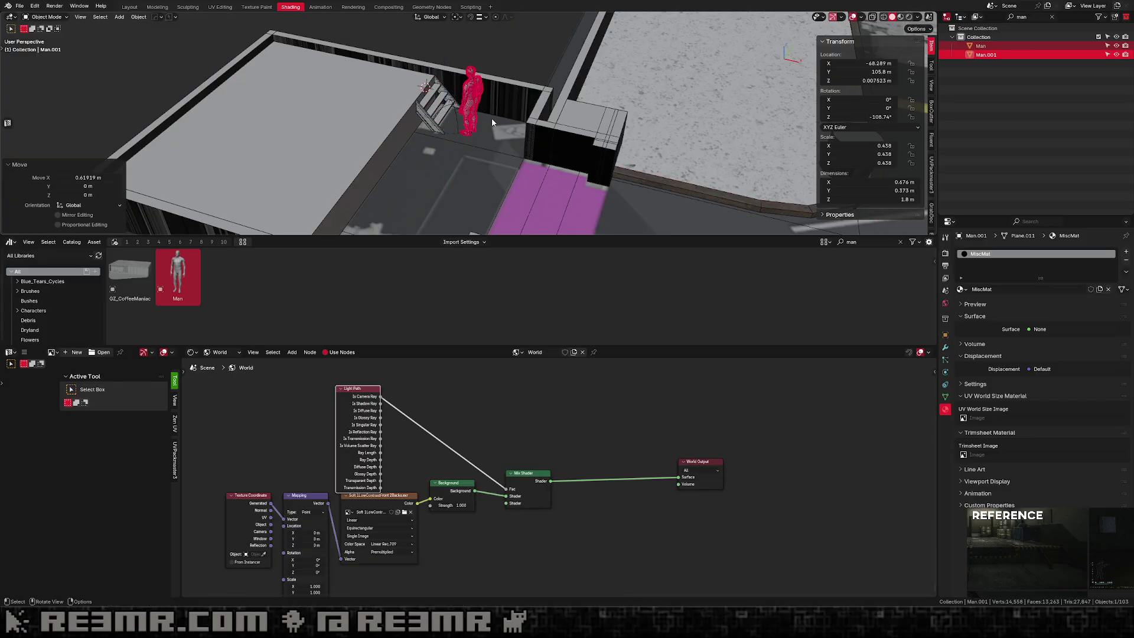
Combine the stair treads and side boards into one object and apply its modifiers with Smart Apply.
{"action": "middle_click_drag", "start_coordinate": [466, 120], "coordinate": [452, 119]}
{"action": "left_click", "coordinate": [447, 117]}
{"action": "scroll", "coordinate": [447, 118], "scroll_direction": "up", "scroll_amount": 2}
{"action": "key", "text": "q"}
{"action": "left_click", "coordinate": [402, 133]}
{"action": "left_click", "coordinate": [396, 133], "text": "shift"}
{"action": "key", "text": "q"}
{"action": "left_click", "coordinate": [395, 133]}
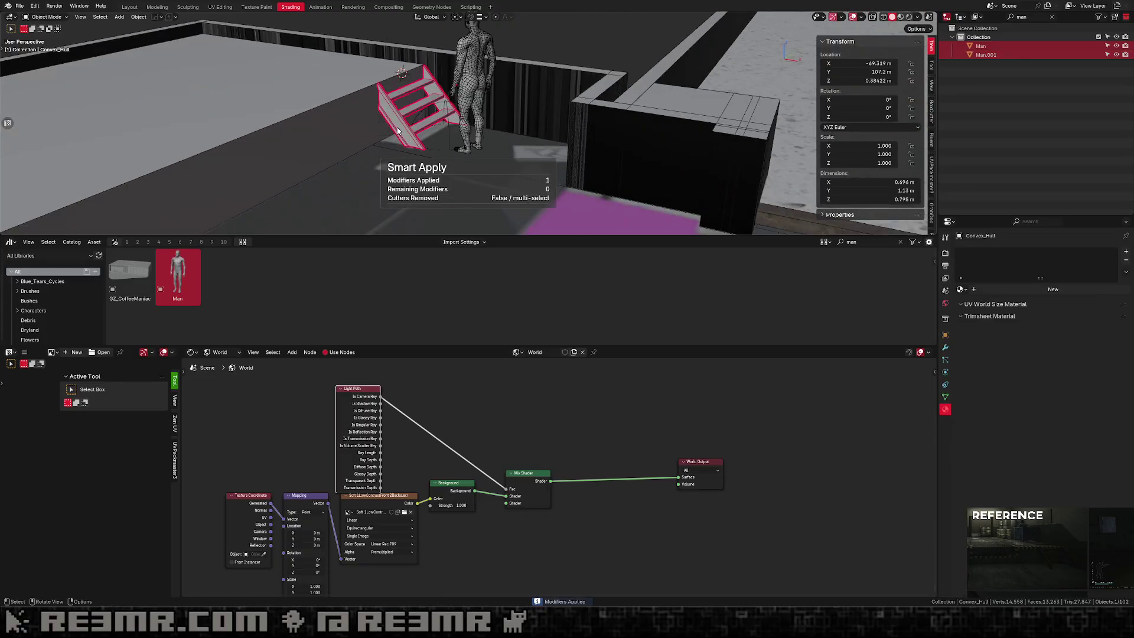
Delete the leftover array target empty beside the stairs.
{"action": "key", "text": "Delete"}
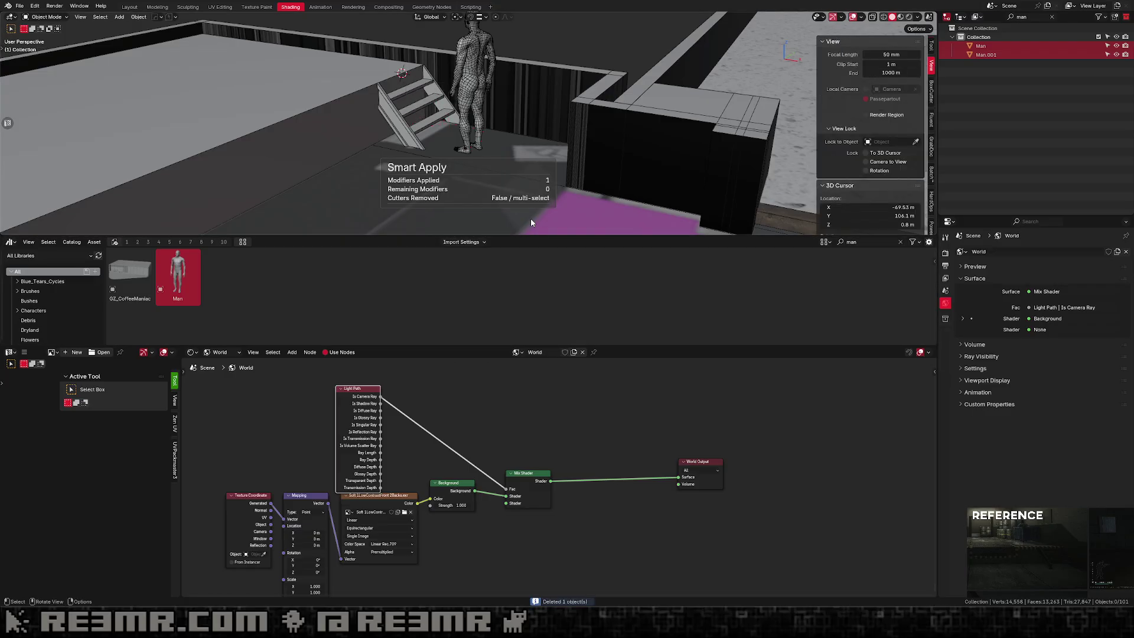
{"action": "scroll", "coordinate": [507, 163], "scroll_direction": "down", "scroll_amount": 7}
{"action": "middle_click_drag", "start_coordinate": [472, 135], "coordinate": [481, 125], "text": "shift"}
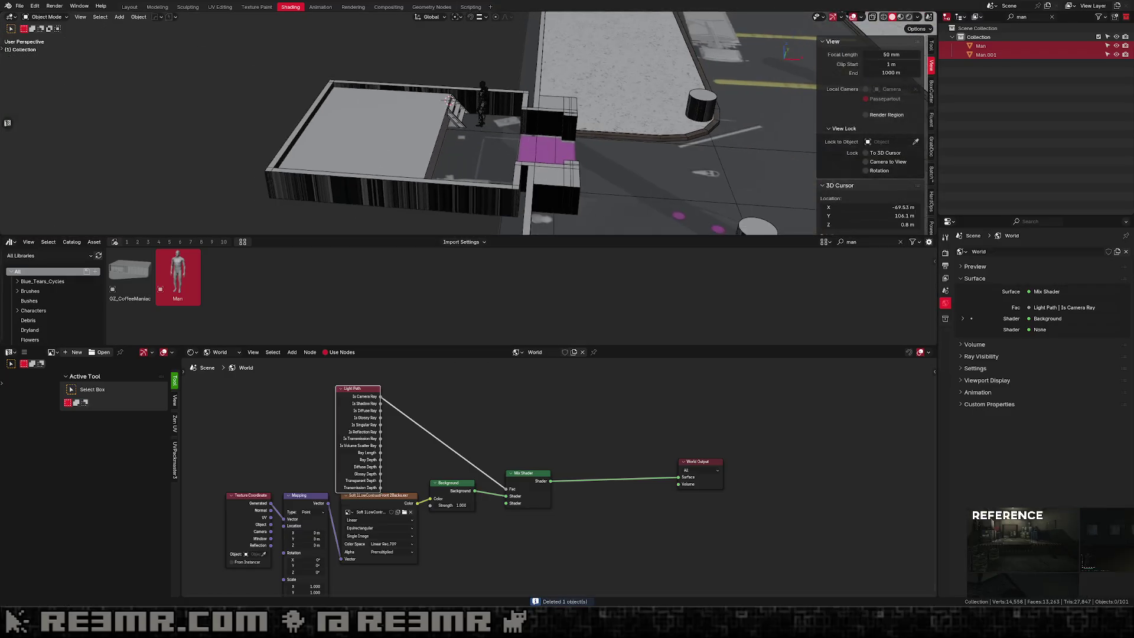
{"action": "middle_click_drag", "start_coordinate": [530, 214], "coordinate": [471, 163]}
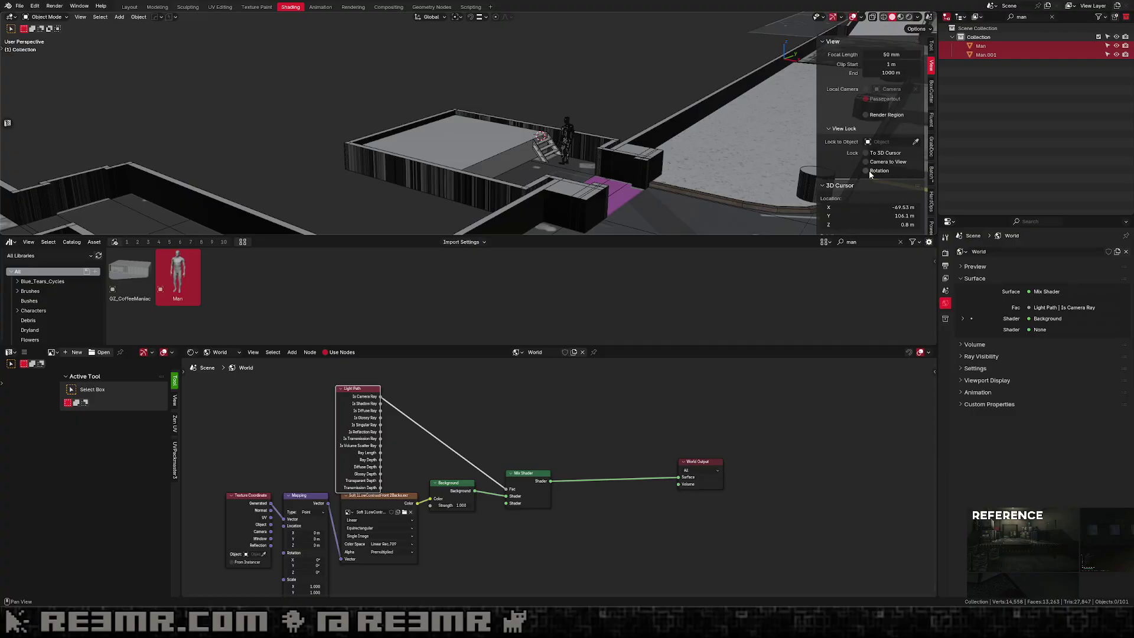
{"action": "middle_click_drag", "start_coordinate": [484, 108], "coordinate": [542, 116]}
{"action": "scroll", "coordinate": [543, 142], "scroll_direction": "down", "scroll_amount": 4}
{"action": "scroll", "coordinate": [472, 132], "scroll_direction": "up", "scroll_amount": 1}
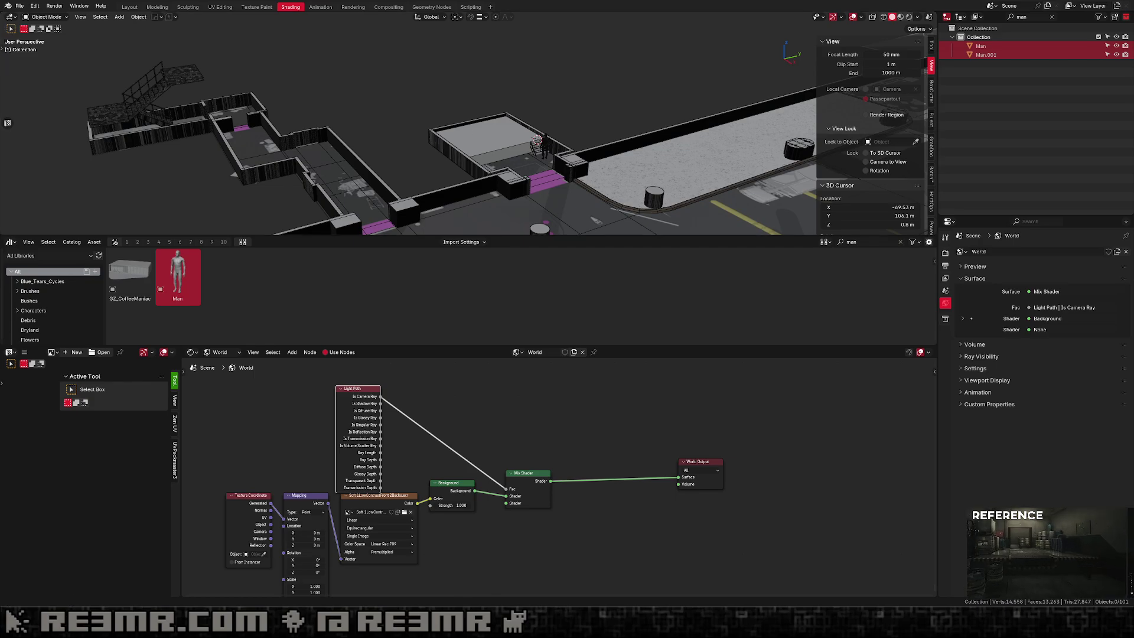
Add a 2 m plane at the back edge of the raised platform and rotate it 90° about Y.
{"action": "middle_click_drag", "start_coordinate": [325, 163], "coordinate": [505, 127]}
{"action": "key", "text": "shift+a"}
{"action": "mouse_move", "coordinate": [509, 120]}
{"action": "left_click", "coordinate": [542, 131]}
{"action": "key", "text": "r"}
{"action": "key", "text": "x"}
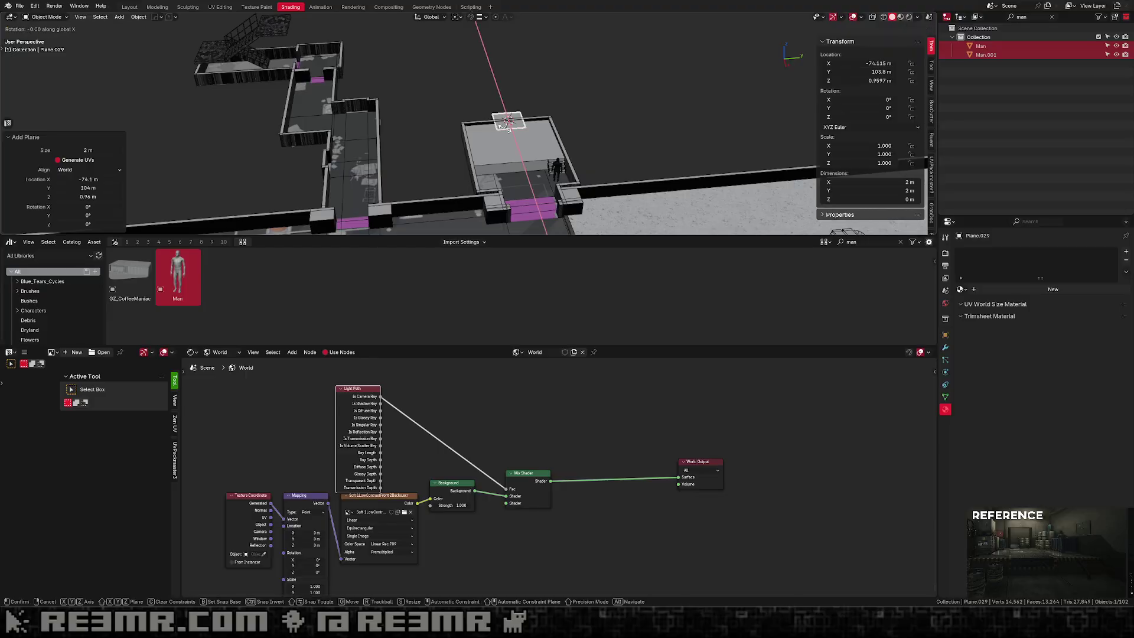
{"action": "key", "text": "y"}
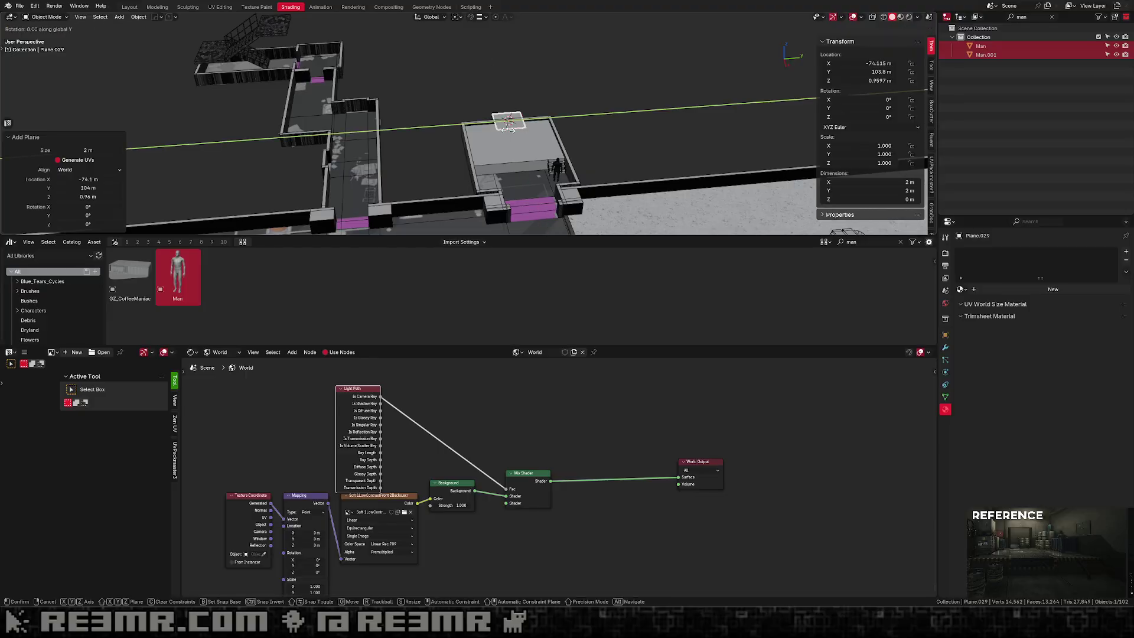
{"action": "left_click", "coordinate": [508, 130]}
Raise the upright plane roughly along Z above the platform.
{"action": "key", "text": "g"}
{"action": "key", "text": "z"}
{"action": "left_click", "coordinate": [507, 115]}
{"action": "key", "text": "g"}
{"action": "key", "text": "z"}
{"action": "right_click", "coordinate": [508, 118]}
{"action": "key", "text": "g"}
{"action": "key", "text": "z"}
{"action": "right_click", "coordinate": [523, 162]}
Toggle snapping and lower the plane along Z to a height of 1.8 m so it stands on the platform.
{"action": "key", "text": "shift+Tab"}
{"action": "left_click", "coordinate": [523, 209]}
{"action": "key", "text": "g"}
{"action": "key", "text": "z"}
{"action": "left_click", "coordinate": [506, 202]}
{"action": "middle_click_drag", "start_coordinate": [626, 127], "coordinate": [668, 163], "text": "shift"}
{"action": "scroll", "coordinate": [550, 142], "scroll_direction": "up", "scroll_amount": 3}
{"action": "middle_click_drag", "start_coordinate": [526, 169], "coordinate": [513, 170]}
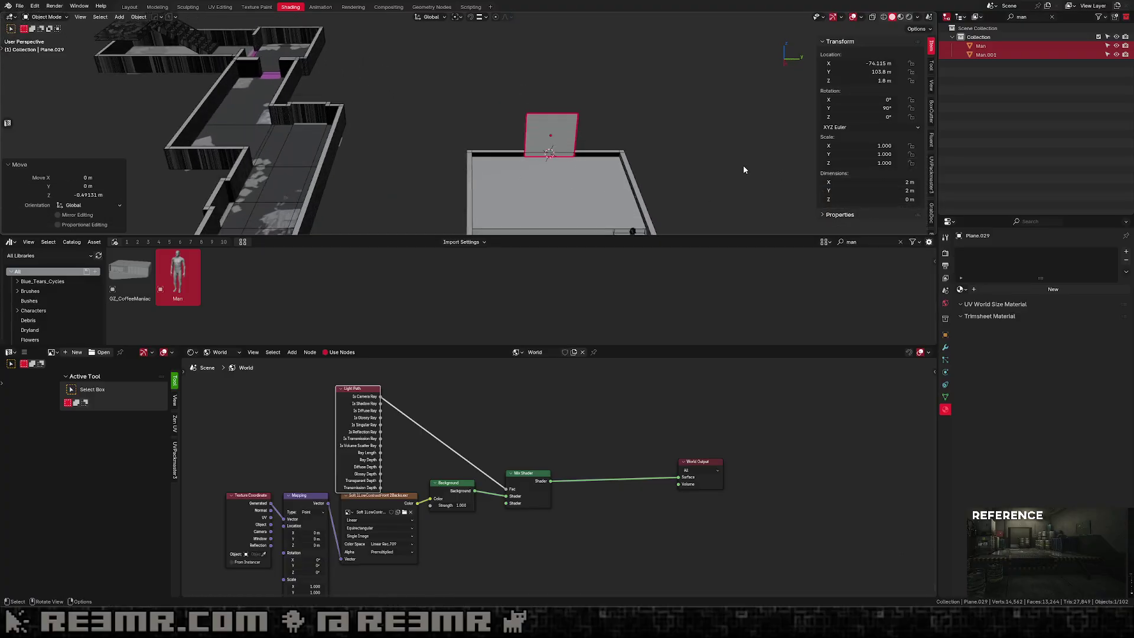
Apply the plane's rotation and scale, and set its Z dimension to 2.2 m.
{"action": "key", "text": "ctrl+a"}
{"action": "left_click", "coordinate": [682, 194]}
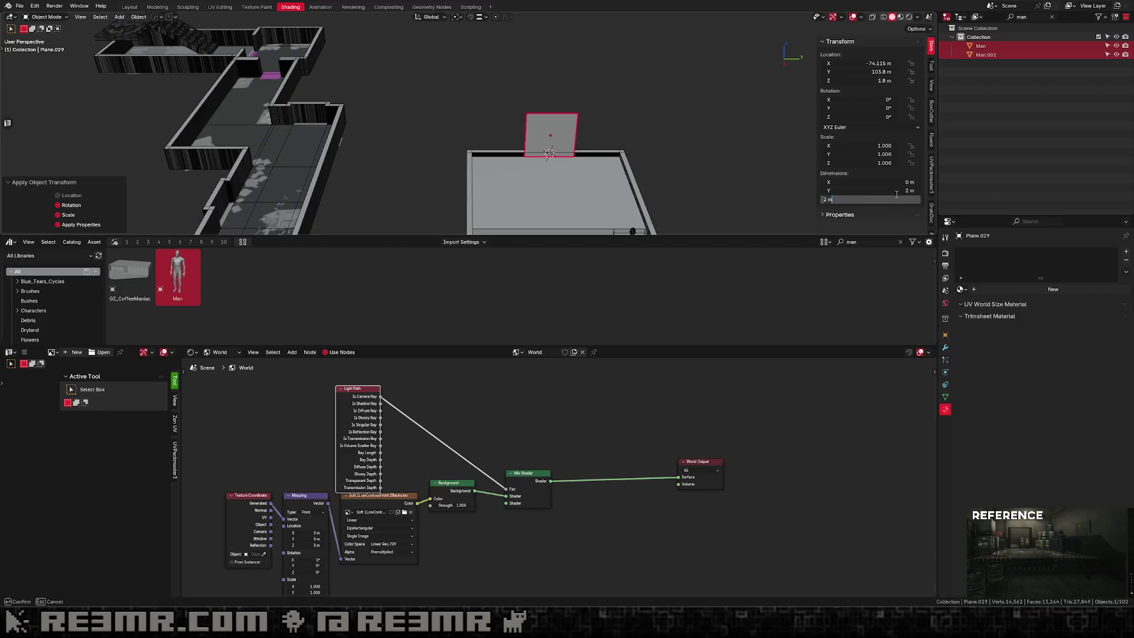
{"action": "type", "text": ".2"}
{"action": "key", "text": "Return"}
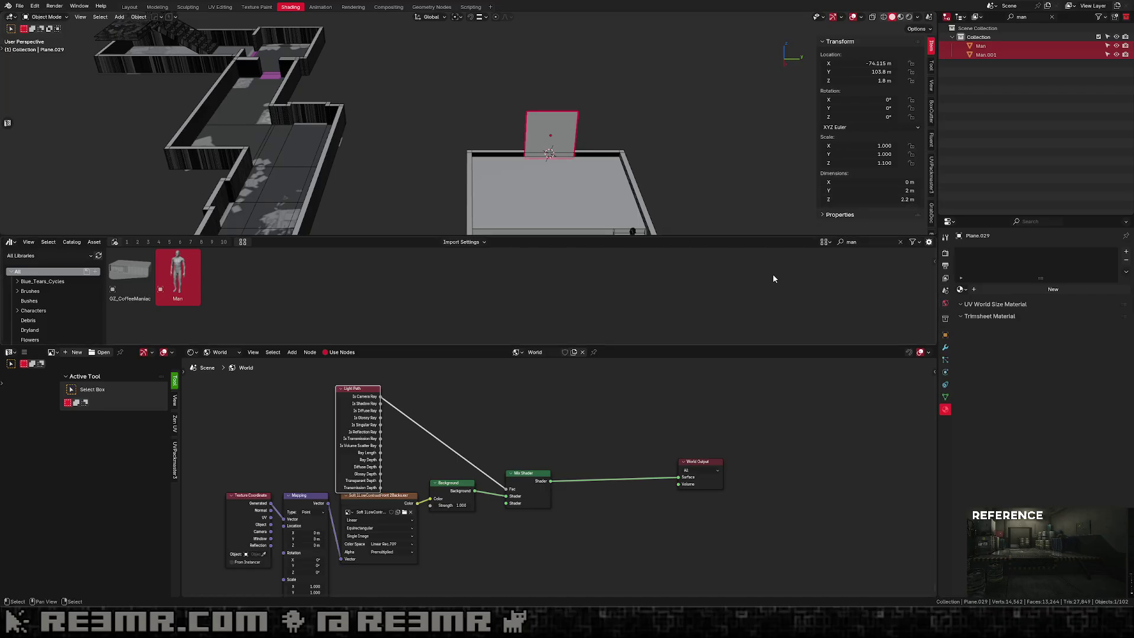
Move the resized plane along Z and snap its lower edge to the platform's top.
{"action": "key", "text": "g"}
{"action": "key", "text": "z"}
{"action": "left_click", "coordinate": [573, 160]}
{"action": "key", "text": "g"}
{"action": "key", "text": "z"}
{"action": "left_click", "coordinate": [580, 156], "text": "ctrl"}
Extrude the plane's face about 0.037 m to make a thin door panel and finish editing.
{"action": "middle_click_drag", "start_coordinate": [580, 157], "coordinate": [620, 172]}
{"action": "key", "text": "Tab"}
{"action": "scroll", "coordinate": [617, 176], "scroll_direction": "up", "scroll_amount": 4}
{"action": "key", "text": "e"}
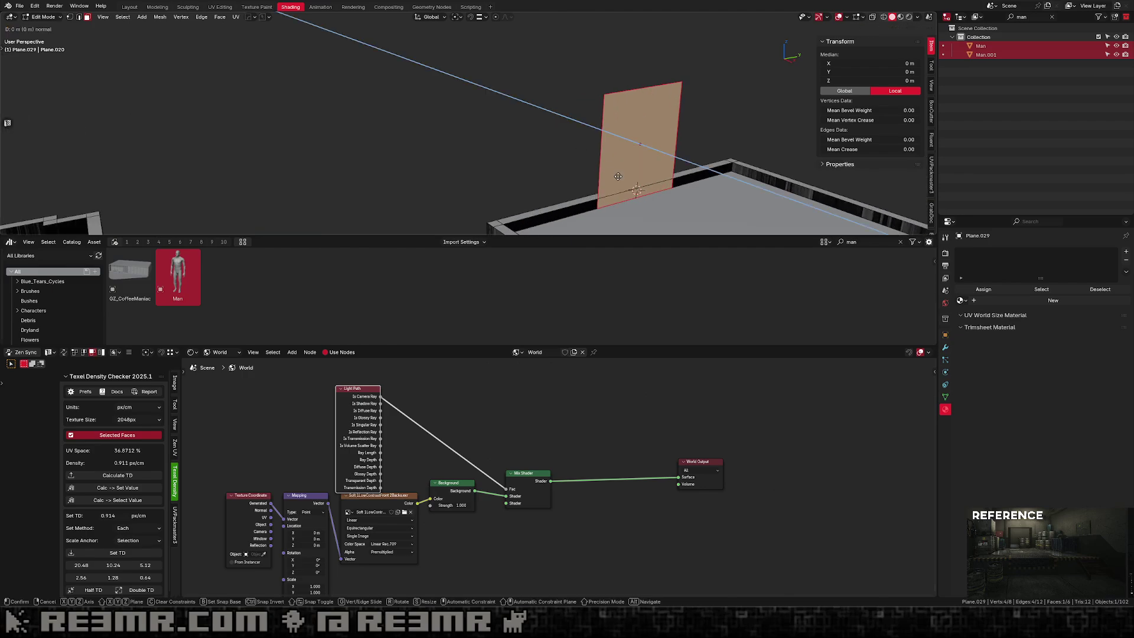
{"action": "left_click", "coordinate": [631, 187]}
{"action": "key", "text": "Tab"}
{"action": "scroll", "coordinate": [718, 192], "scroll_direction": "down", "scroll_amount": 2}
{"action": "left_click", "coordinate": [747, 205]}
Select the door panel at the back of the platform, frame it and open its mesh for editing.
{"action": "middle_click_drag", "start_coordinate": [614, 167], "coordinate": [615, 133], "text": "shift"}
{"action": "scroll", "coordinate": [593, 129], "scroll_direction": "down", "scroll_amount": 4}
{"action": "scroll", "coordinate": [539, 153], "scroll_direction": "up", "scroll_amount": 3}
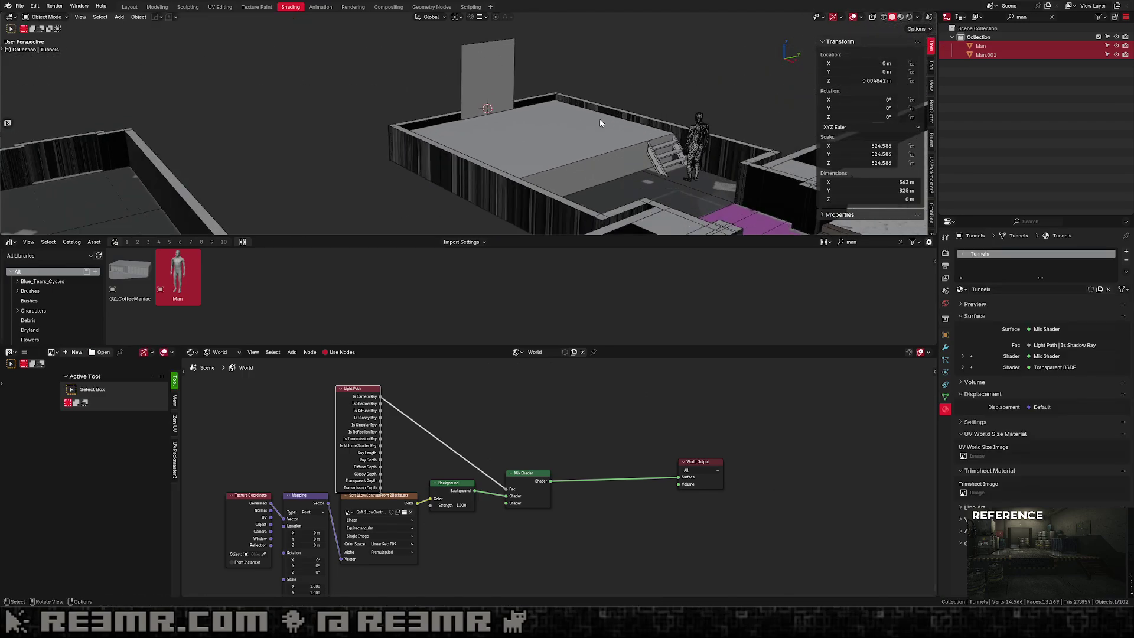
{"action": "left_click", "coordinate": [475, 93]}
{"action": "mouse_move", "coordinate": [475, 93]}
{"action": "middle_mouse_down"}
{"action": "mouse_move", "coordinate": [398, 130]}
{"action": "mouse_move", "coordinate": [493, 89]}
{"action": "middle_mouse_up"}
{"action": "key", "text": "KP_Decimal"}
{"action": "key", "text": "Tab"}
{"action": "scroll", "coordinate": [492, 88], "scroll_direction": "up", "scroll_amount": 1}
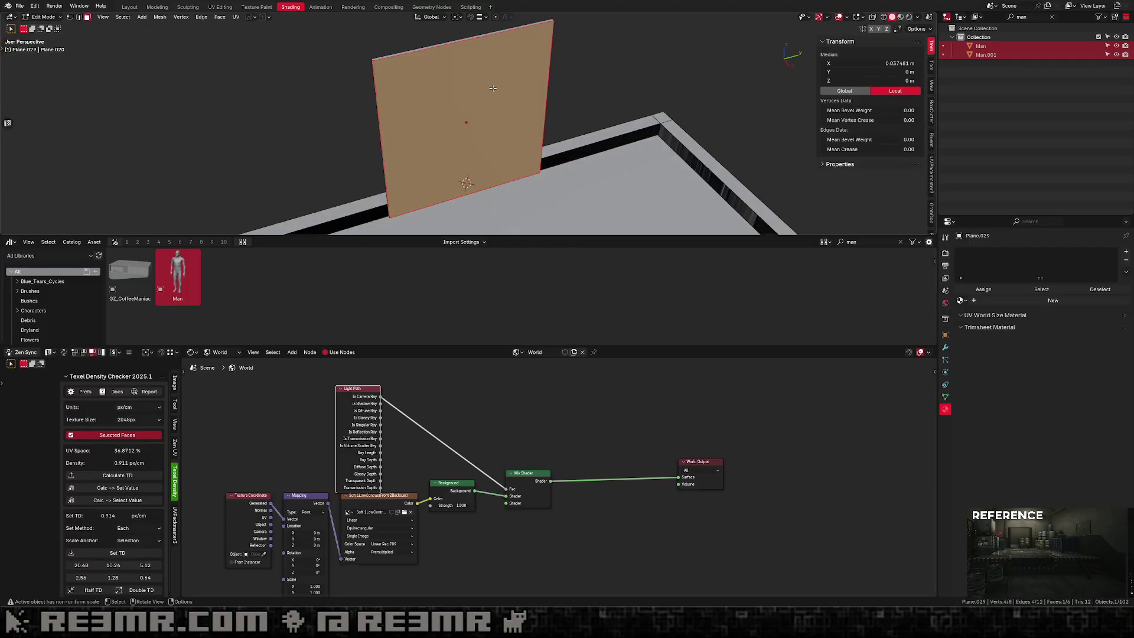
Add one centred vertical loop cut through the door panel.
{"action": "left_click", "coordinate": [451, 120]}
{"action": "key", "text": "x"}
{"action": "middle_click_drag", "start_coordinate": [490, 73], "coordinate": [504, 76]}
{"action": "key", "text": "ctrl+r"}
{"action": "left_click", "coordinate": [436, 52]}
{"action": "right_click", "coordinate": [436, 51]}
Bevel the centre loop into a narrow strip and delete it to split the panel into two closed door leaves.
{"action": "middle_click_drag", "start_coordinate": [436, 51], "coordinate": [498, 101]}
{"action": "scroll", "coordinate": [498, 101], "scroll_direction": "up", "scroll_amount": 2}
{"action": "key", "text": "ctrl+b"}
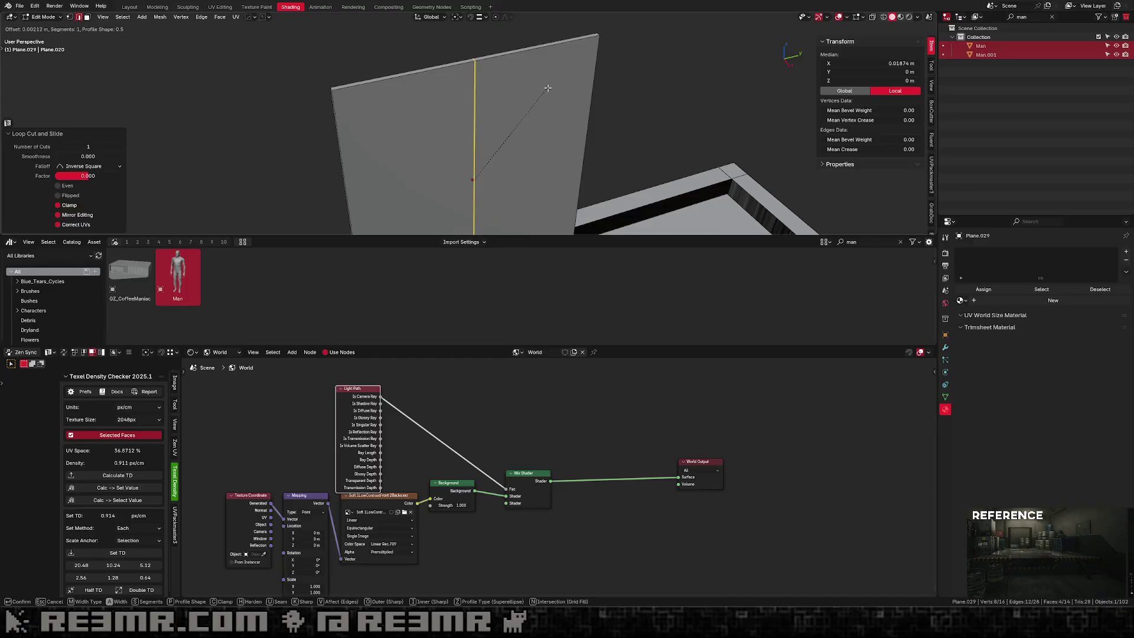
{"action": "left_click", "coordinate": [550, 90]}
{"action": "key", "text": "x"}
{"action": "left_click", "coordinate": [550, 89]}
{"action": "key", "text": "Tab"}
{"action": "key", "text": "Tab"}
{"action": "key", "text": "1"}
{"action": "key", "text": "a"}
{"action": "key", "text": "Tab"}
{"action": "left_click", "coordinate": [622, 107]}
Examine the double door and side room from several angles and distances against the surrounding level.
{"action": "middle_click_drag", "start_coordinate": [622, 107], "coordinate": [323, 122]}
{"action": "scroll", "coordinate": [590, 101], "scroll_direction": "down", "scroll_amount": 7}
{"action": "scroll", "coordinate": [601, 63], "scroll_direction": "up", "scroll_amount": 4}
{"action": "scroll", "coordinate": [406, 108], "scroll_direction": "down", "scroll_amount": 6}
{"action": "mouse_move", "coordinate": [406, 109]}
{"action": "middle_mouse_down"}
{"action": "mouse_move", "coordinate": [424, 77]}
{"action": "mouse_move", "coordinate": [445, 92]}
{"action": "mouse_move", "coordinate": [416, 112]}
{"action": "mouse_move", "coordinate": [354, 118]}
{"action": "mouse_move", "coordinate": [406, 147]}
{"action": "mouse_move", "coordinate": [407, 121]}
{"action": "middle_mouse_up"}
{"action": "left_click", "coordinate": [412, 56]}
{"action": "middle_click_drag", "start_coordinate": [411, 56], "coordinate": [430, 118]}
{"action": "scroll", "coordinate": [489, 66], "scroll_direction": "down", "scroll_amount": 3}
{"action": "left_click", "coordinate": [489, 65]}
{"action": "left_click", "coordinate": [370, 140]}
{"action": "left_click", "coordinate": [430, 118]}
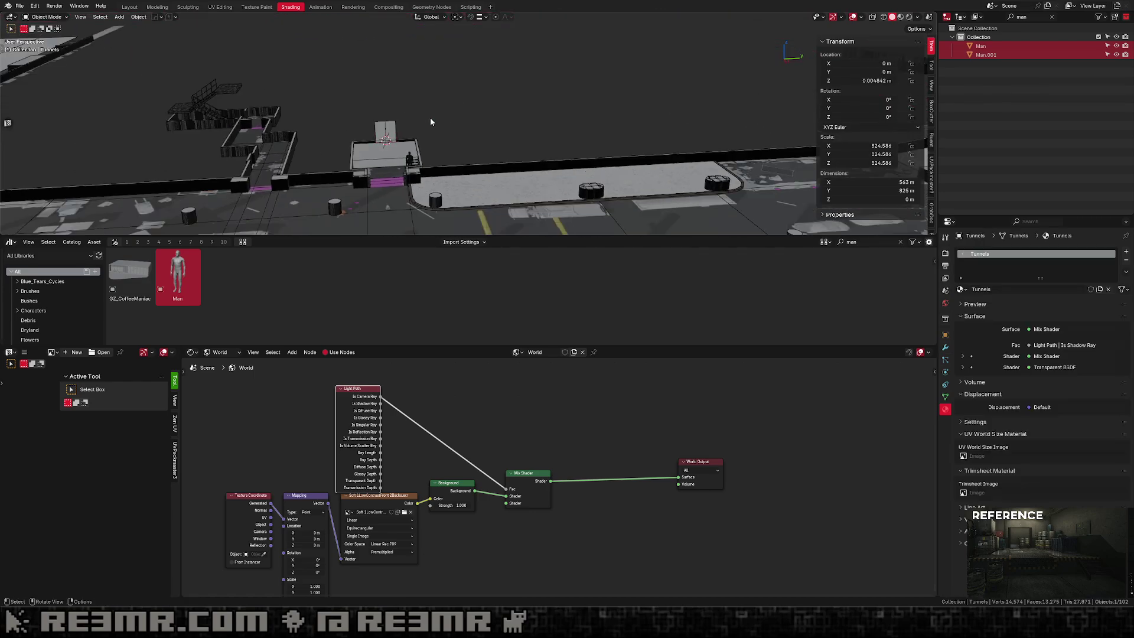
Clear the outliner's search filter and view the whole tunnel layout.
{"action": "left_click", "coordinate": [1051, 17]}
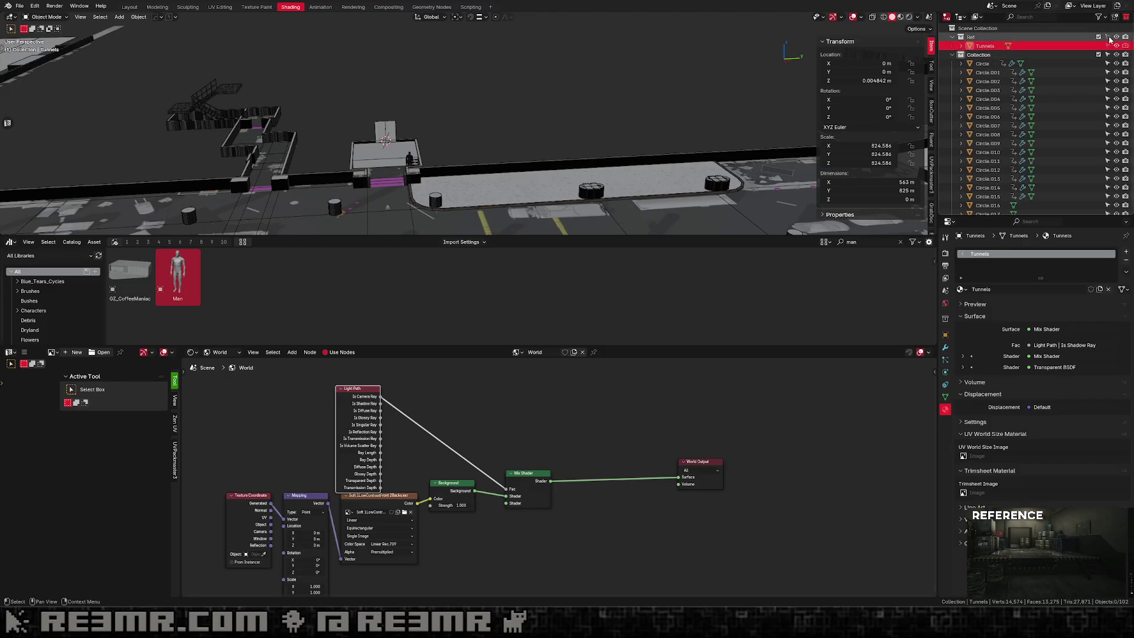
{"action": "scroll", "coordinate": [486, 92], "scroll_direction": "down", "scroll_amount": 5}
{"action": "middle_click_drag", "start_coordinate": [450, 97], "coordinate": [477, 100]}
{"action": "left_click", "coordinate": [390, 70]}
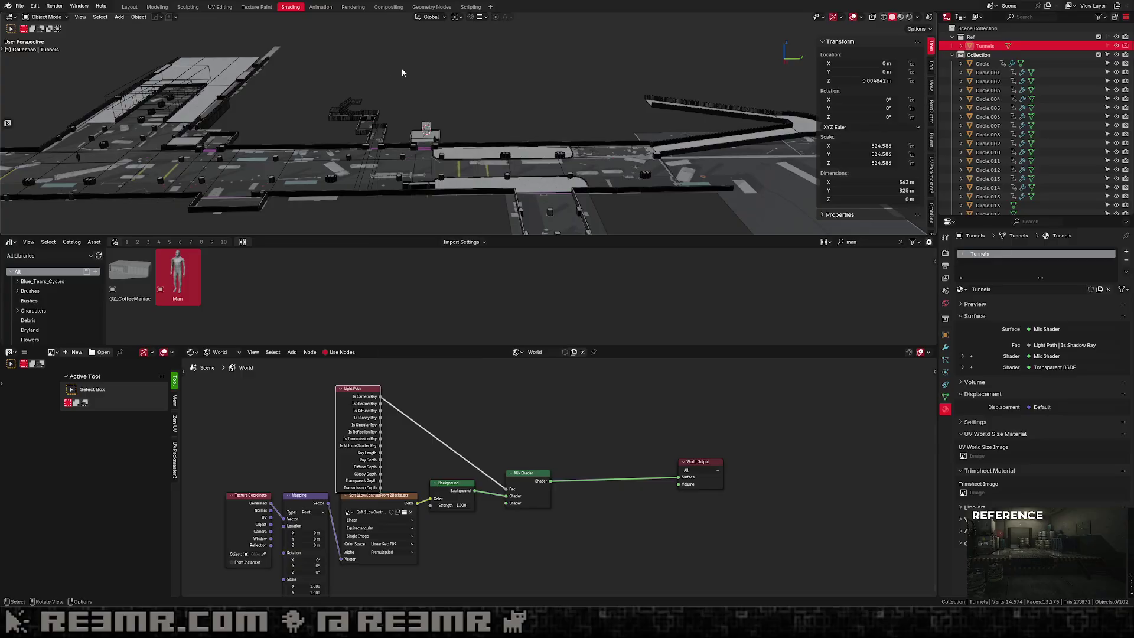
{"action": "middle_click_drag", "start_coordinate": [478, 95], "coordinate": [432, 113]}
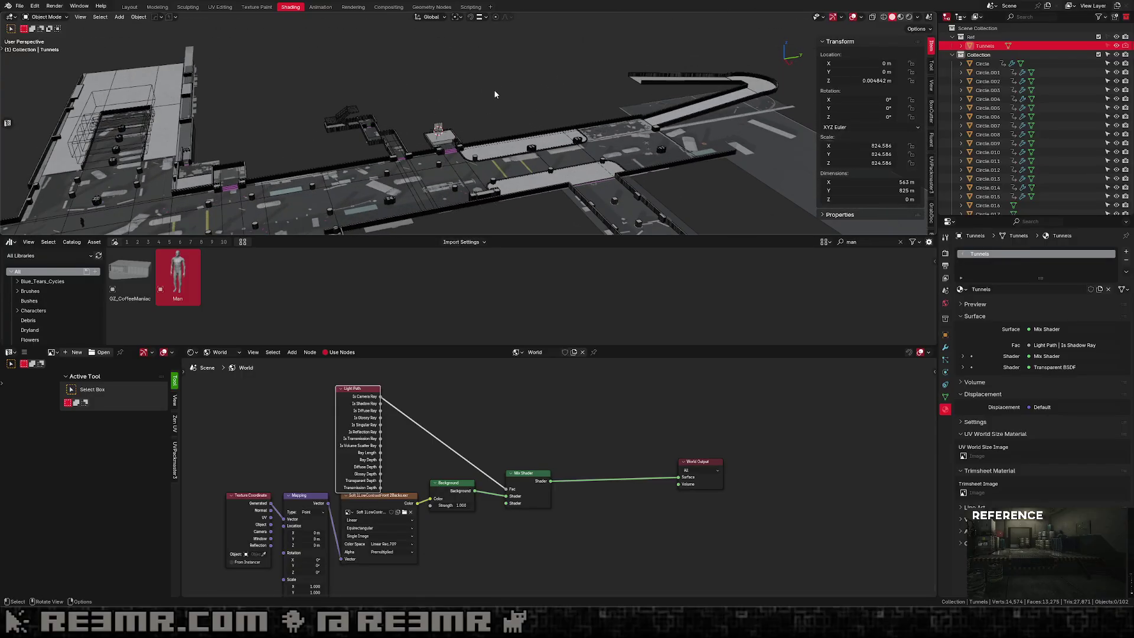
Select the double door on the side room's platform and open its mesh for editing.
{"action": "middle_click_drag", "start_coordinate": [530, 131], "coordinate": [367, 128]}
{"action": "left_click", "coordinate": [294, 160]}
{"action": "middle_click_drag", "start_coordinate": [434, 140], "coordinate": [447, 116], "text": "shift"}
{"action": "scroll", "coordinate": [519, 87], "scroll_direction": "up", "scroll_amount": 4}
{"action": "left_click", "coordinate": [504, 118]}
{"action": "scroll", "coordinate": [472, 156], "scroll_direction": "up", "scroll_amount": 3}
{"action": "left_click", "coordinate": [508, 142]}
{"action": "scroll", "coordinate": [498, 99], "scroll_direction": "up", "scroll_amount": 2}
{"action": "key", "text": "Tab"}
{"action": "key", "text": "2"}
Extrude the faces of the two door leaves to add depth to the double door.
{"action": "left_click", "coordinate": [380, 61]}
{"action": "key", "text": "3"}
{"action": "middle_click_drag", "start_coordinate": [358, 68], "coordinate": [348, 76]}
{"action": "left_click", "coordinate": [347, 75]}
{"action": "left_click", "coordinate": [347, 75], "text": "alt"}
{"action": "scroll", "coordinate": [414, 76], "scroll_direction": "down", "scroll_amount": 2}
{"action": "middle_click_drag", "start_coordinate": [473, 80], "coordinate": [496, 48]}
{"action": "key", "text": "2"}
{"action": "left_click", "coordinate": [446, 64]}
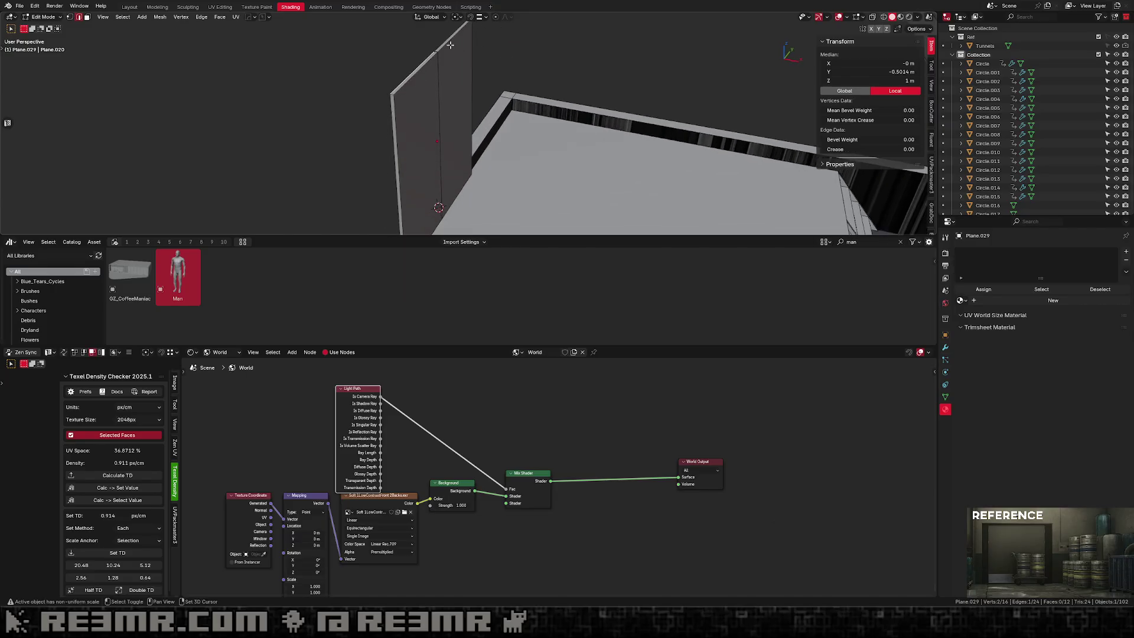
{"action": "middle_click_drag", "start_coordinate": [545, 96], "coordinate": [474, 55]}
{"action": "key", "text": "3"}
{"action": "left_click", "coordinate": [436, 128]}
{"action": "middle_click_drag", "start_coordinate": [436, 128], "coordinate": [380, 170]}
{"action": "key", "text": "e"}
{"action": "left_click", "coordinate": [497, 123]}
Extrude the outer side and top faces of both door leaves along their normals by about 0.2 m to form a frame.
{"action": "left_click", "coordinate": [374, 94]}
{"action": "left_click", "coordinate": [424, 195], "text": "shift"}
{"action": "left_click", "coordinate": [374, 138], "text": "shift"}
{"action": "key", "text": "alt+e"}
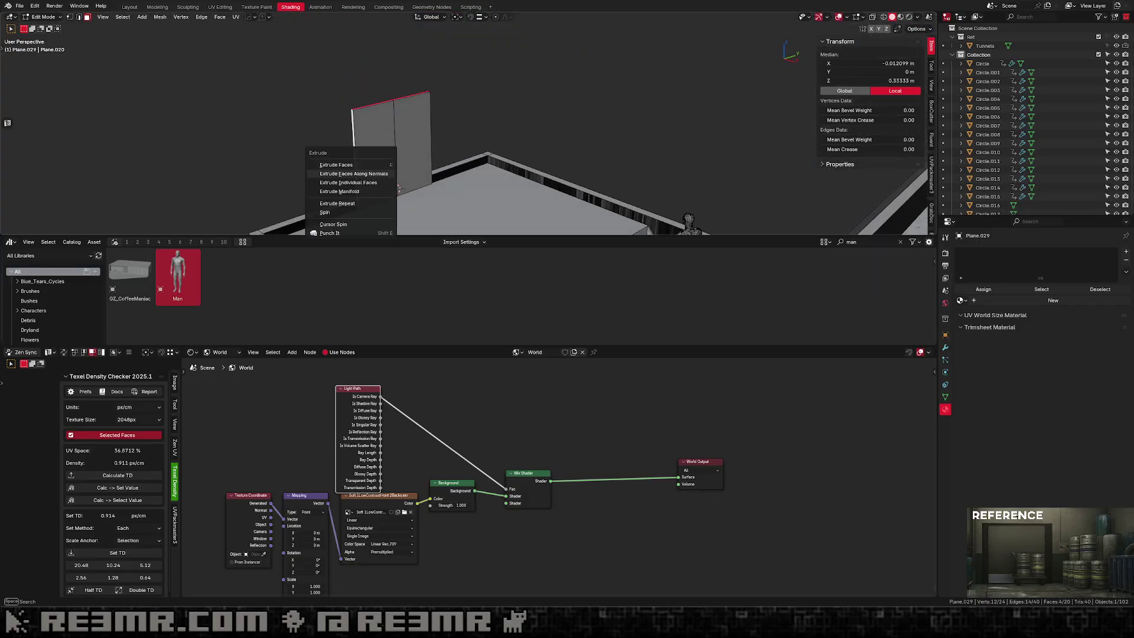
{"action": "left_click", "coordinate": [370, 174]}
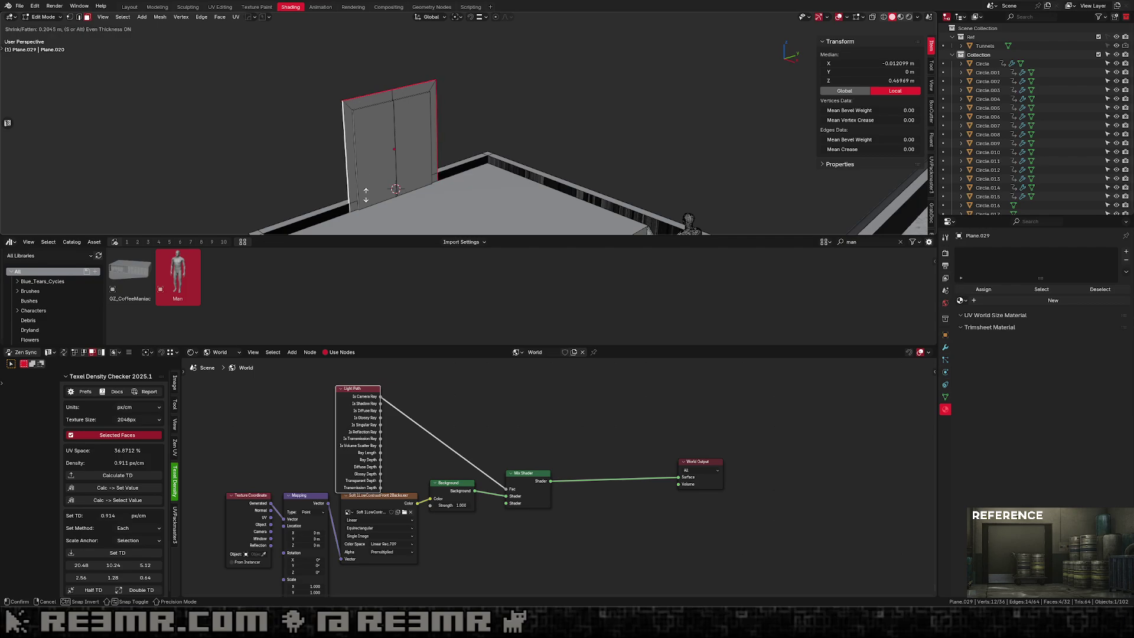
{"action": "left_click", "coordinate": [375, 190]}
{"action": "key", "text": "Tab"}
{"action": "left_click", "coordinate": [501, 129]}
{"action": "scroll", "coordinate": [500, 155], "scroll_direction": "down", "scroll_amount": 3}
{"action": "middle_click_drag", "start_coordinate": [499, 165], "coordinate": [484, 156]}
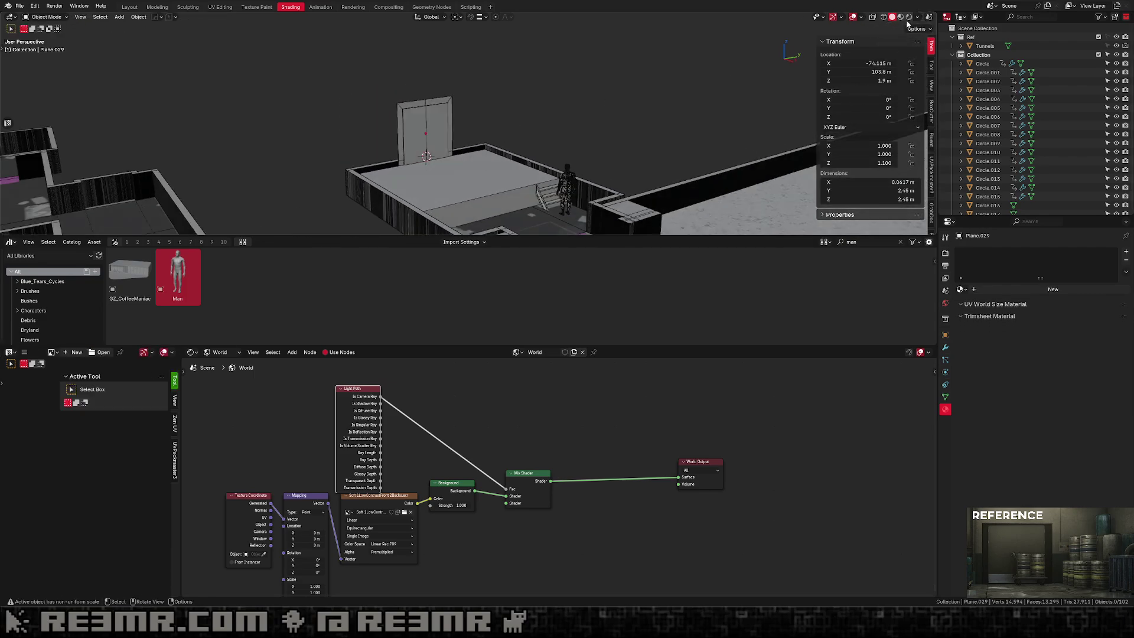
Align the double door's location with the raised platform along the Y axis, leaving its height out of the alignment.
{"action": "middle_click_drag", "start_coordinate": [845, 27], "coordinate": [531, 155]}
{"action": "scroll", "coordinate": [486, 119], "scroll_direction": "up", "scroll_amount": 5}
{"action": "middle_click_drag", "start_coordinate": [476, 66], "coordinate": [495, 104], "text": "shift"}
{"action": "left_click", "coordinate": [434, 87]}
{"action": "left_click", "coordinate": [854, 17]}
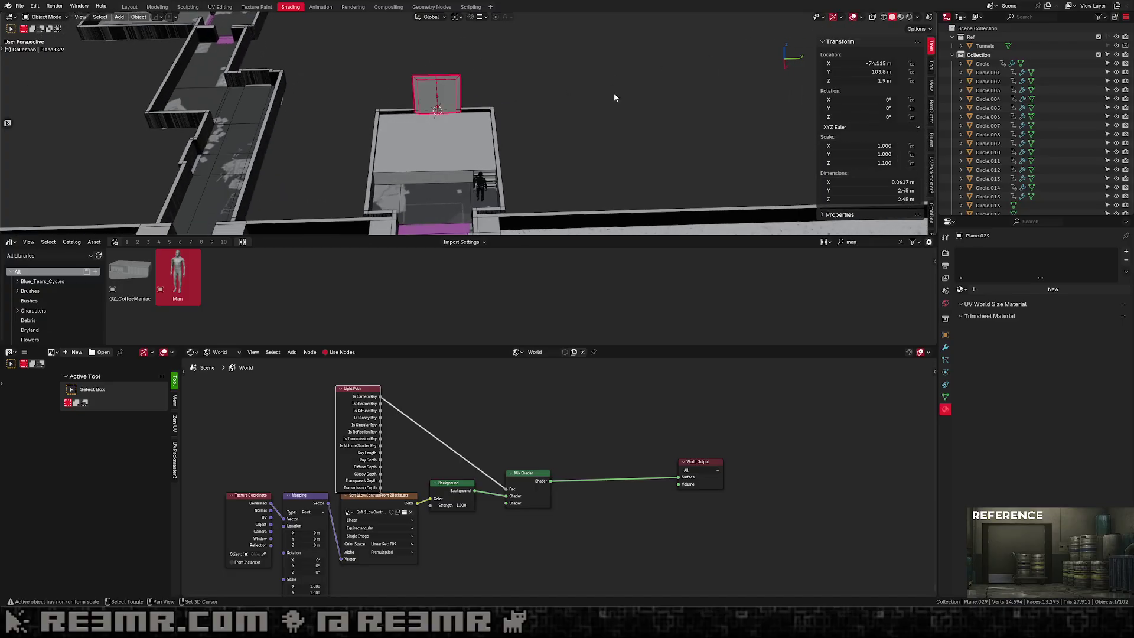
{"action": "middle_click_drag", "start_coordinate": [515, 147], "coordinate": [528, 147], "text": "shift"}
{"action": "scroll", "coordinate": [527, 148], "scroll_direction": "up", "scroll_amount": 1}
{"action": "left_click", "coordinate": [490, 139]}
{"action": "key", "text": "Tab"}
{"action": "left_click", "coordinate": [483, 113]}
{"action": "key", "text": "shift+s"}
{"action": "left_click", "coordinate": [484, 164]}
{"action": "key", "text": "Tab"}
{"action": "left_click", "coordinate": [457, 94]}
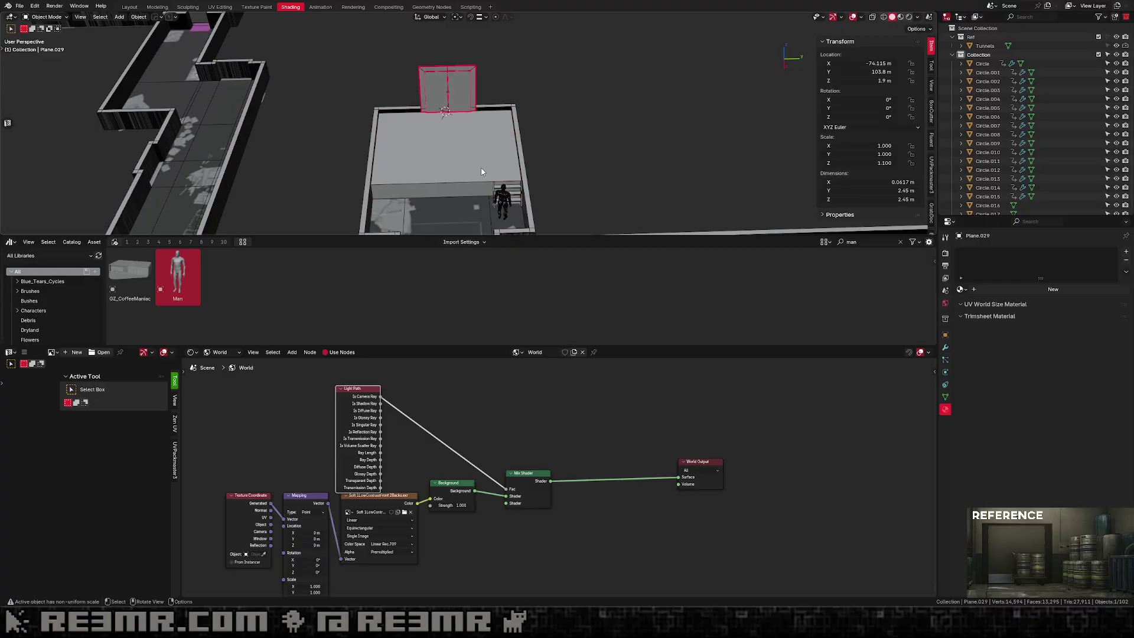
{"action": "key", "text": "alt+a"}
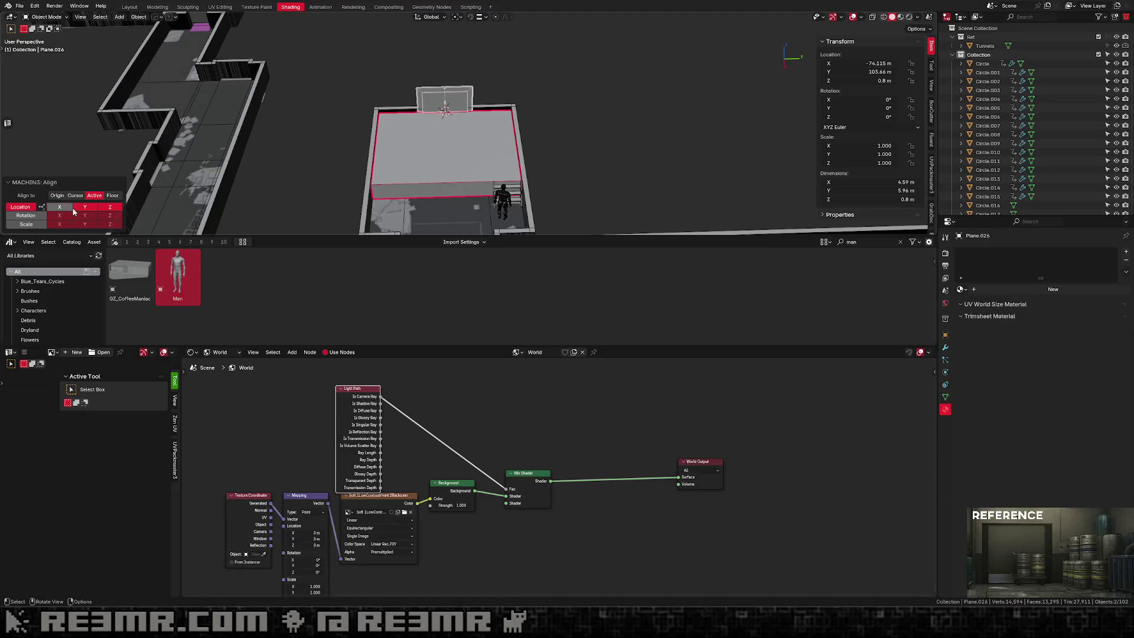
{"action": "left_click", "coordinate": [640, 111]}
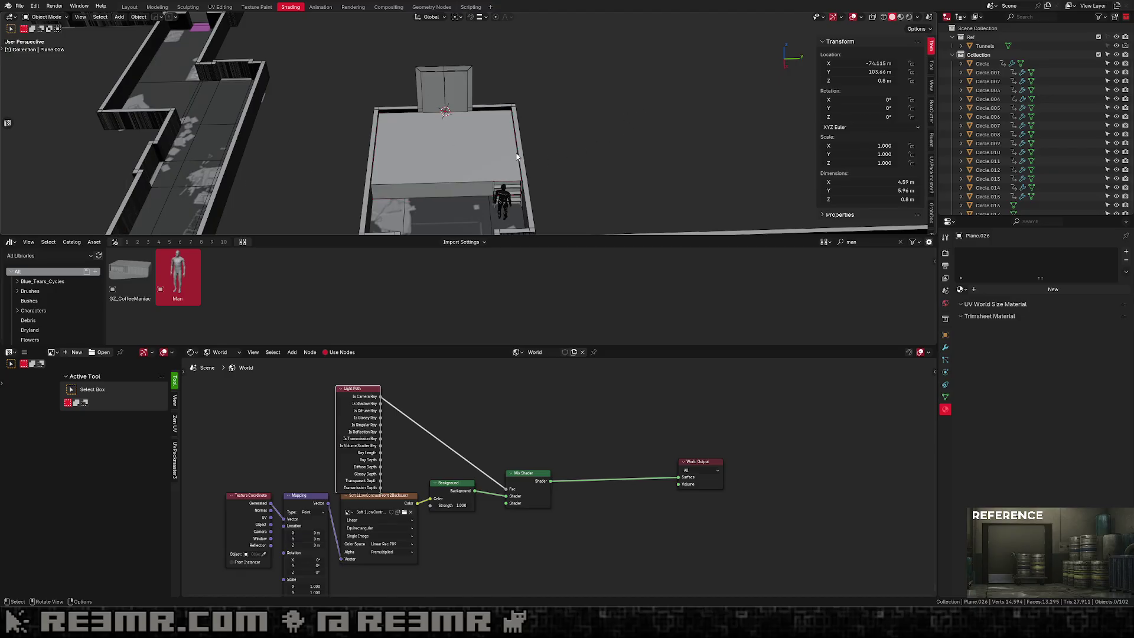
Move the double door along the X axis and snap it to the back wall's corner at X -74.091 m.
{"action": "scroll", "coordinate": [490, 152], "scroll_direction": "down", "scroll_amount": 3}
{"action": "middle_click_drag", "start_coordinate": [528, 117], "coordinate": [578, 91]}
{"action": "scroll", "coordinate": [577, 94], "scroll_direction": "up", "scroll_amount": 6}
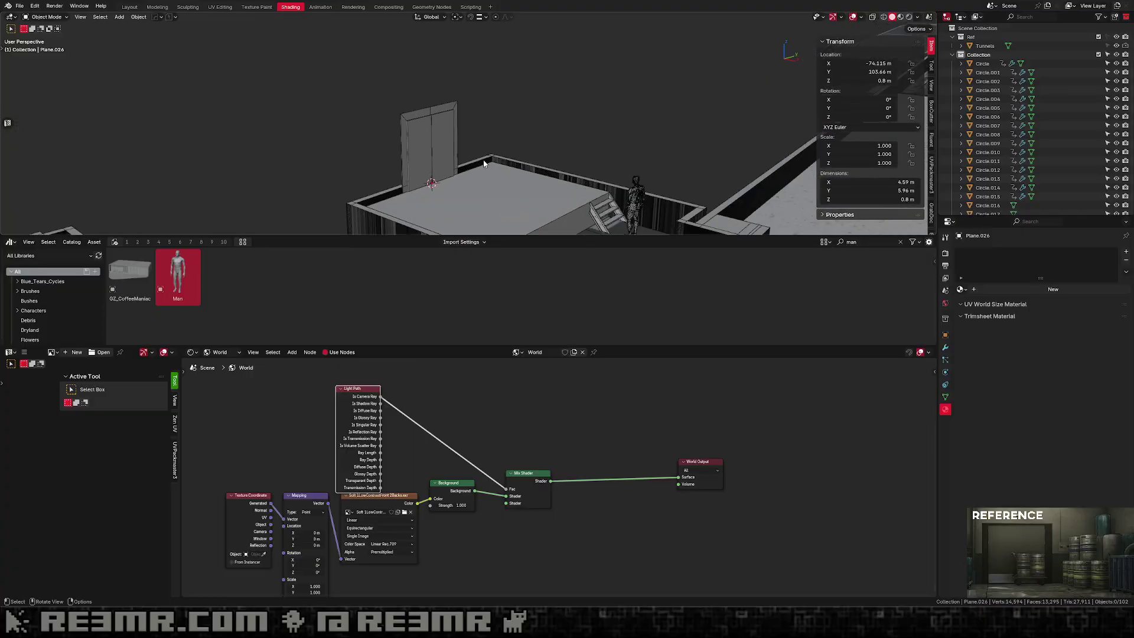
{"action": "left_click", "coordinate": [420, 168]}
{"action": "middle_click_drag", "start_coordinate": [421, 168], "coordinate": [436, 186]}
{"action": "scroll", "coordinate": [384, 176], "scroll_direction": "down", "scroll_amount": 3}
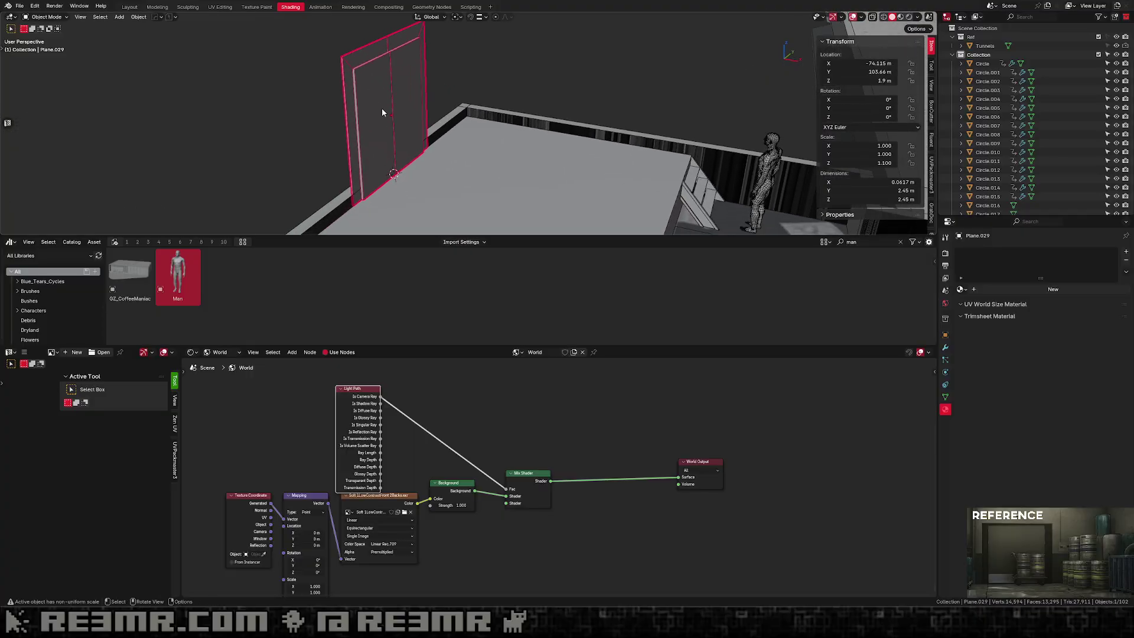
{"action": "key", "text": "g"}
{"action": "key", "text": "x"}
{"action": "left_click", "coordinate": [391, 112]}
{"action": "key", "text": "g"}
{"action": "key", "text": "x"}
{"action": "key", "text": "ctrl"}
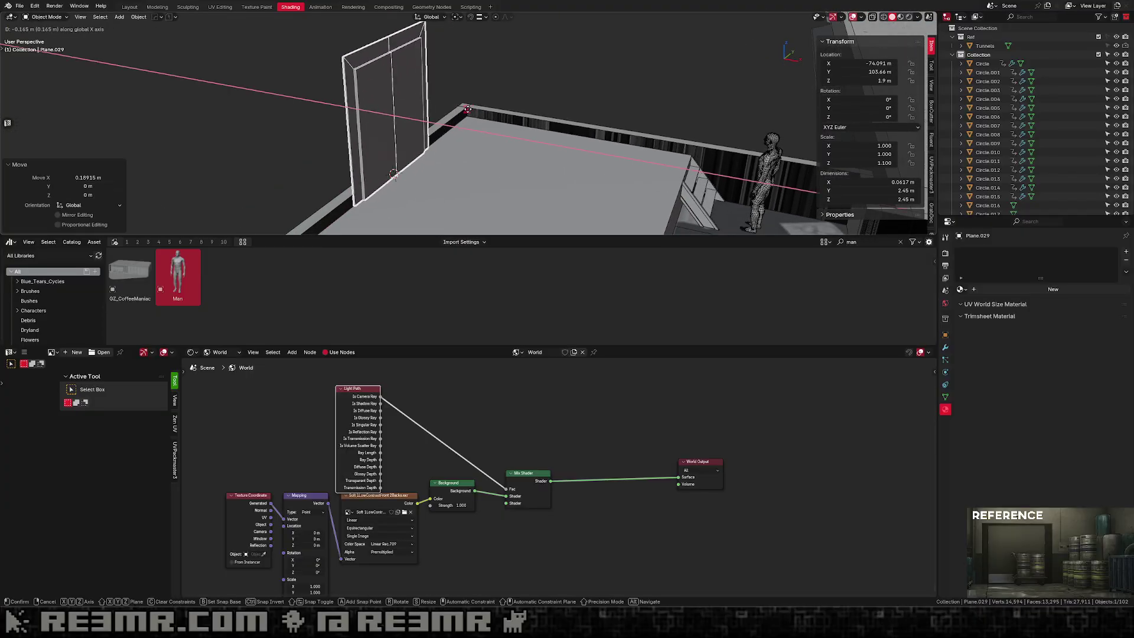
{"action": "left_click", "coordinate": [465, 109]}
{"action": "left_click", "coordinate": [566, 101]}
Turn off the viewport overlays and survey the tunnel layout around the side room.
{"action": "scroll", "coordinate": [567, 101], "scroll_direction": "down", "scroll_amount": 6}
{"action": "mouse_move", "coordinate": [567, 102]}
{"action": "middle_mouse_down"}
{"action": "mouse_move", "coordinate": [648, 101]}
{"action": "mouse_move", "coordinate": [630, 123]}
{"action": "mouse_move", "coordinate": [580, 106]}
{"action": "mouse_move", "coordinate": [556, 115]}
{"action": "middle_mouse_up"}
{"action": "left_click", "coordinate": [854, 17]}
{"action": "scroll", "coordinate": [565, 122], "scroll_direction": "down", "scroll_amount": 4}
{"action": "scroll", "coordinate": [556, 115], "scroll_direction": "up", "scroll_amount": 3}
{"action": "middle_click_drag", "start_coordinate": [435, 129], "coordinate": [476, 102], "text": "shift"}
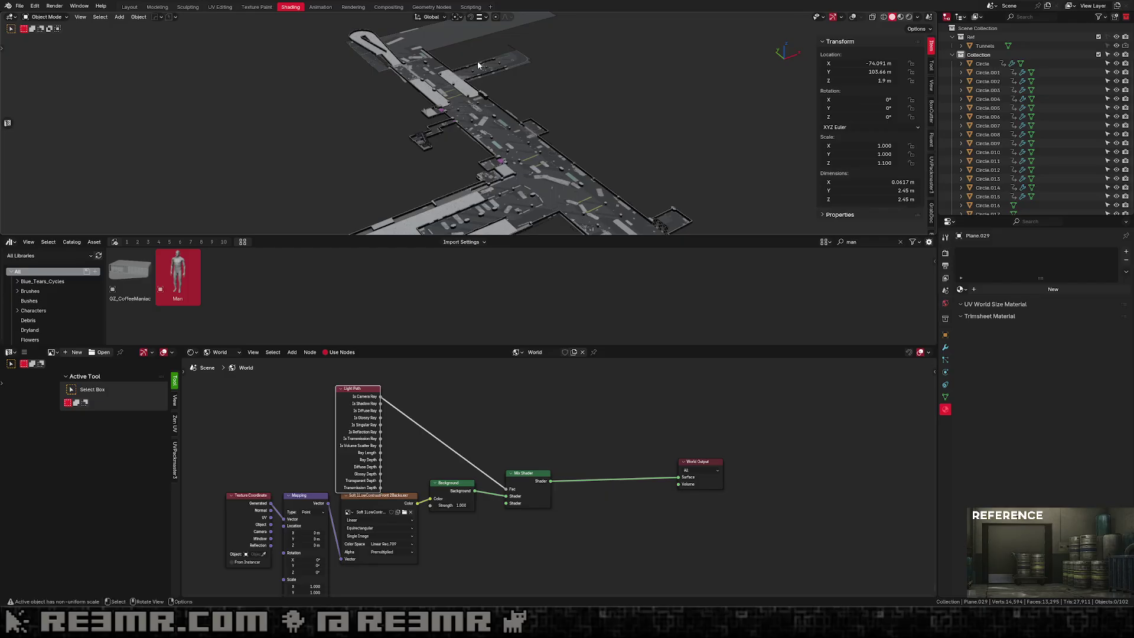
{"action": "scroll", "coordinate": [478, 63], "scroll_direction": "up", "scroll_amount": 6}
{"action": "middle_click_drag", "start_coordinate": [483, 63], "coordinate": [529, 160], "text": "shift"}
{"action": "scroll", "coordinate": [529, 160], "scroll_direction": "up", "scroll_amount": 3}
{"action": "middle_click_drag", "start_coordinate": [502, 123], "coordinate": [482, 107], "text": "shift"}
{"action": "scroll", "coordinate": [483, 107], "scroll_direction": "down", "scroll_amount": 4}
Switch the viewport to rendered shading and hide the Tunnels reference object.
{"action": "left_click", "coordinate": [908, 17]}
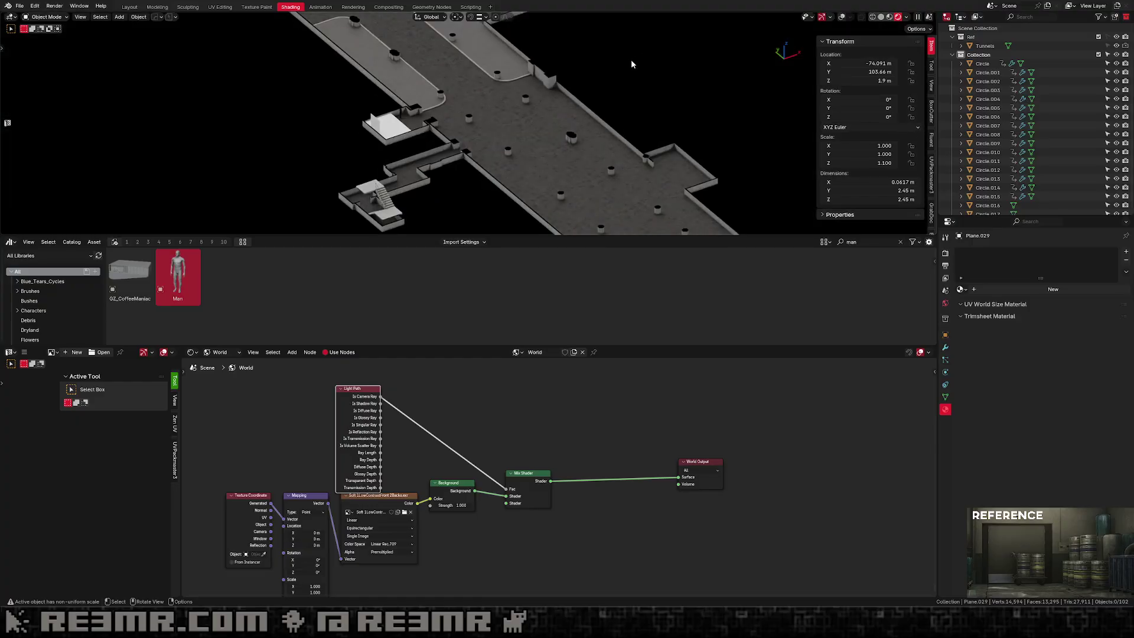
{"action": "left_click", "coordinate": [1116, 46]}
{"action": "scroll", "coordinate": [638, 71], "scroll_direction": "down", "scroll_amount": 4}
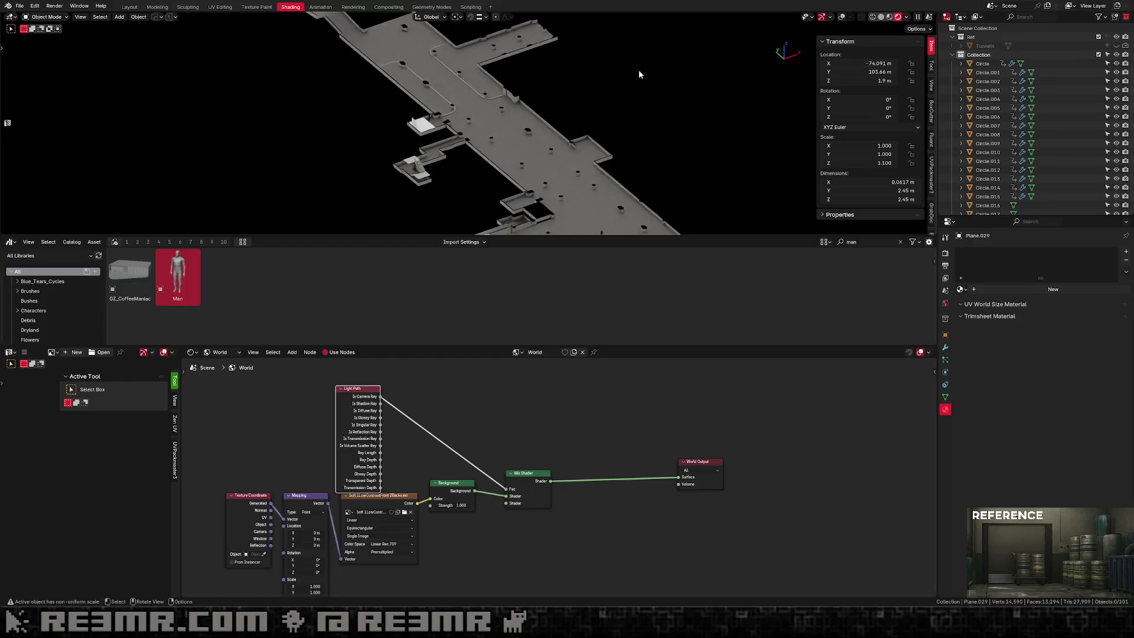
{"action": "scroll", "coordinate": [555, 117], "scroll_direction": "up", "scroll_amount": 3}
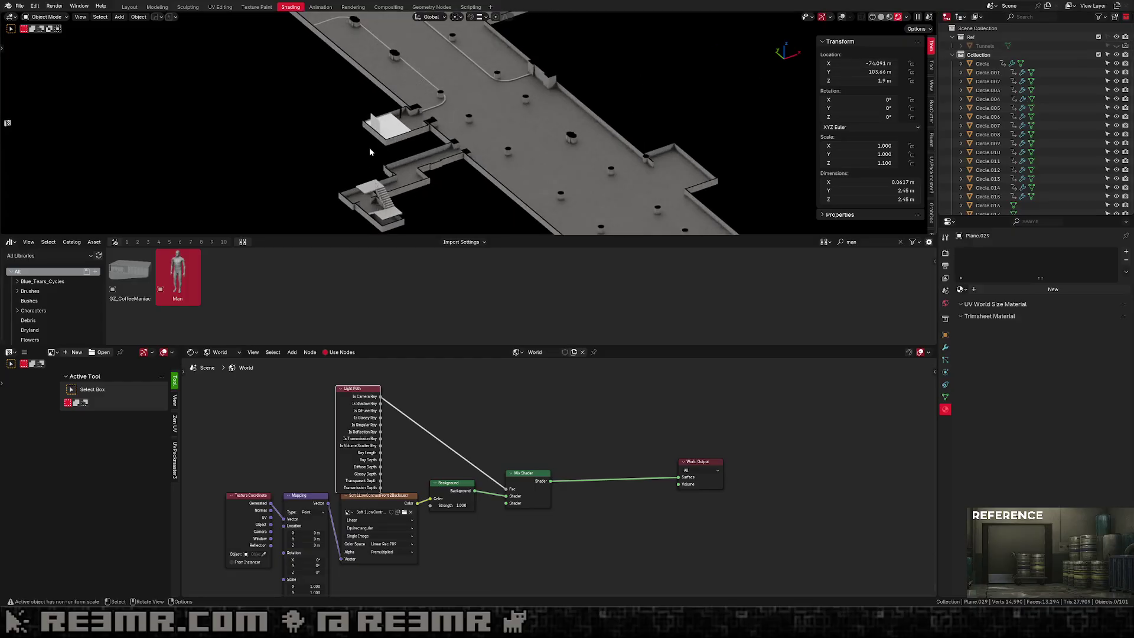
{"action": "scroll", "coordinate": [314, 109], "scroll_direction": "up", "scroll_amount": 5}
{"action": "scroll", "coordinate": [315, 113], "scroll_direction": "up", "scroll_amount": 2}
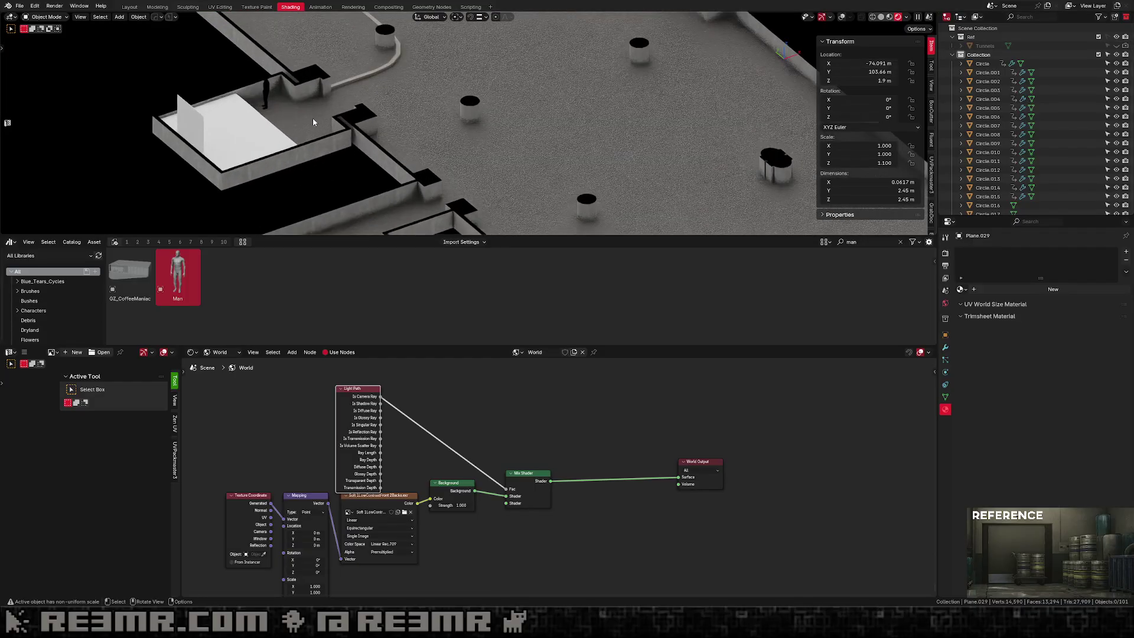
{"action": "left_click", "coordinate": [268, 123]}
{"action": "scroll", "coordinate": [373, 158], "scroll_direction": "up", "scroll_amount": 4}
{"action": "key", "text": "g"}
{"action": "right_click", "coordinate": [369, 142]}
{"action": "middle_click_drag", "start_coordinate": [405, 132], "coordinate": [493, 118]}
{"action": "left_click", "coordinate": [511, 118]}
{"action": "key", "text": "g"}
{"action": "right_click", "coordinate": [523, 109]}
{"action": "scroll", "coordinate": [455, 157], "scroll_direction": "down", "scroll_amount": 3}
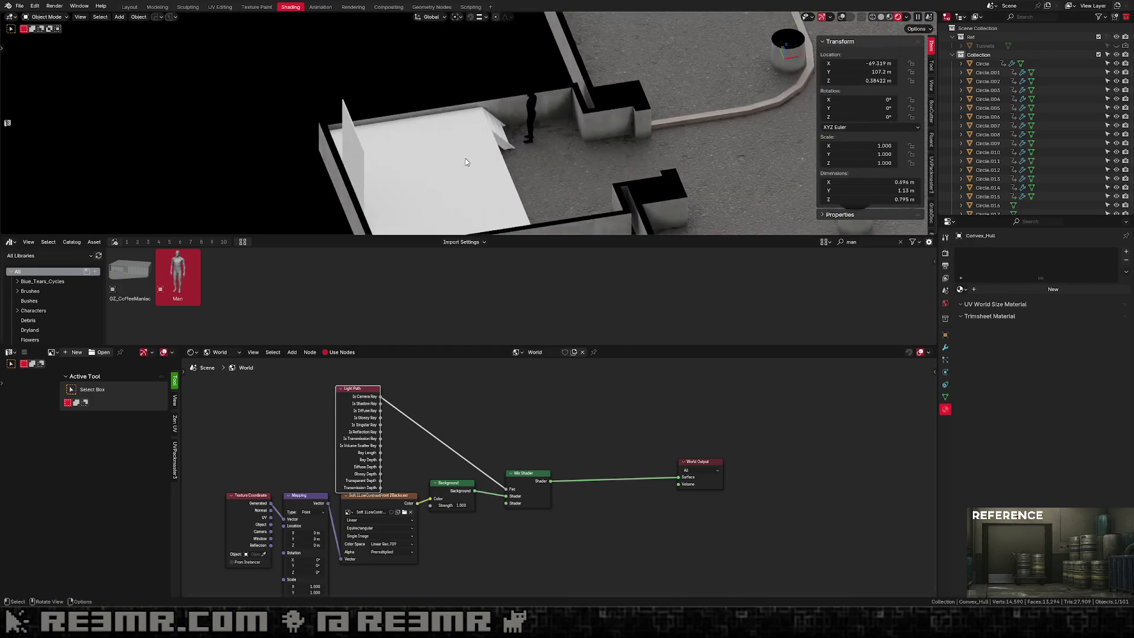
{"action": "scroll", "coordinate": [466, 158], "scroll_direction": "down", "scroll_amount": 7}
{"action": "scroll", "coordinate": [374, 114], "scroll_direction": "down", "scroll_amount": 2}
{"action": "middle_click_drag", "start_coordinate": [302, 154], "coordinate": [458, 144], "text": "shift"}
{"action": "scroll", "coordinate": [360, 129], "scroll_direction": "up", "scroll_amount": 2}
{"action": "middle_click_drag", "start_coordinate": [410, 30], "coordinate": [426, 111], "text": "shift"}
{"action": "scroll", "coordinate": [426, 111], "scroll_direction": "up", "scroll_amount": 7}
{"action": "middle_click_drag", "start_coordinate": [344, 89], "coordinate": [373, 214], "text": "shift"}
{"action": "scroll", "coordinate": [373, 214], "scroll_direction": "up", "scroll_amount": 2}
{"action": "key", "text": "g"}
{"action": "right_click", "coordinate": [316, 173]}
{"action": "key", "text": "g"}
{"action": "right_click", "coordinate": [319, 133]}
{"action": "left_click", "coordinate": [291, 167], "text": "shift"}
{"action": "key", "text": "g"}
{"action": "right_click", "coordinate": [325, 137]}
{"action": "middle_click_drag", "start_coordinate": [359, 138], "coordinate": [356, 88], "text": "shift"}
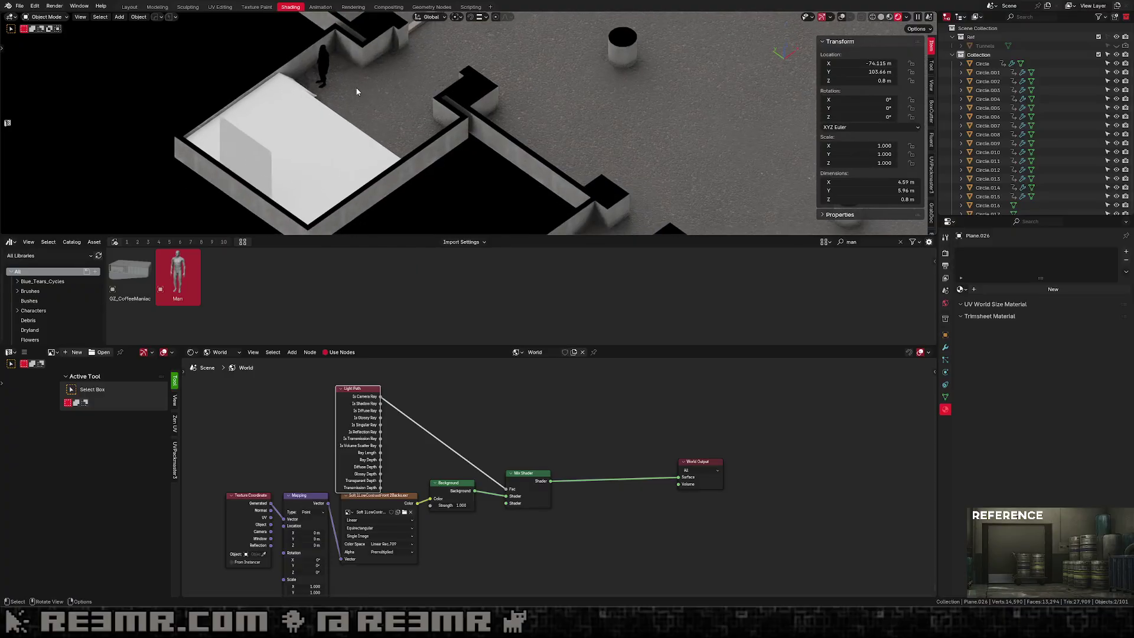
{"action": "scroll", "coordinate": [410, 165], "scroll_direction": "down", "scroll_amount": 3}
{"action": "middle_click_drag", "start_coordinate": [504, 133], "coordinate": [466, 180], "text": "shift"}
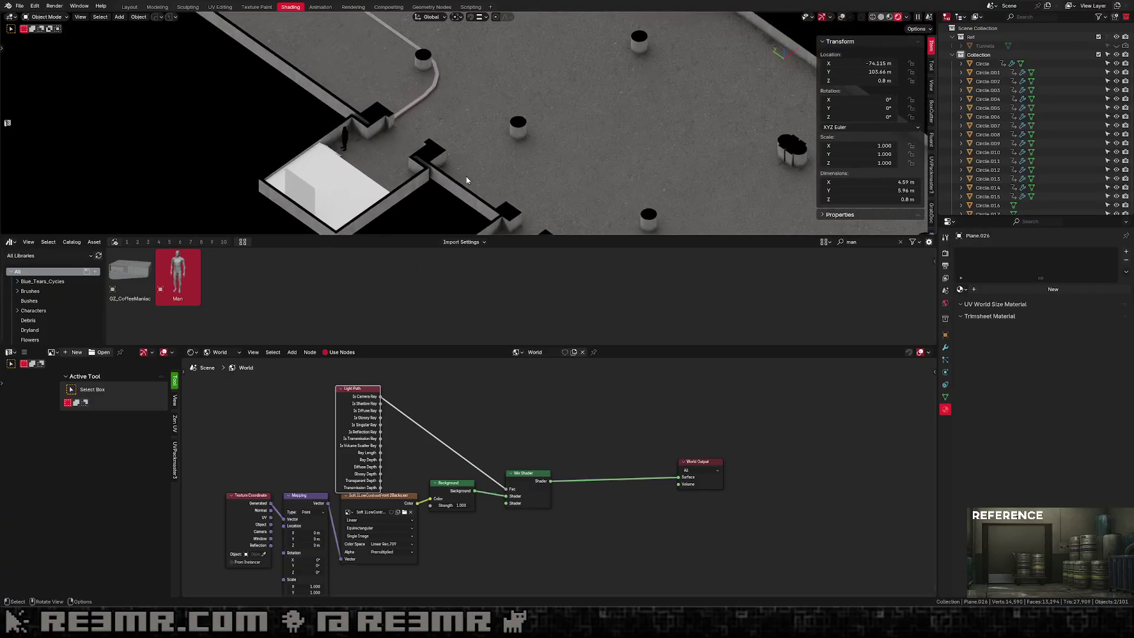
{"action": "scroll", "coordinate": [515, 155], "scroll_direction": "down", "scroll_amount": 3}
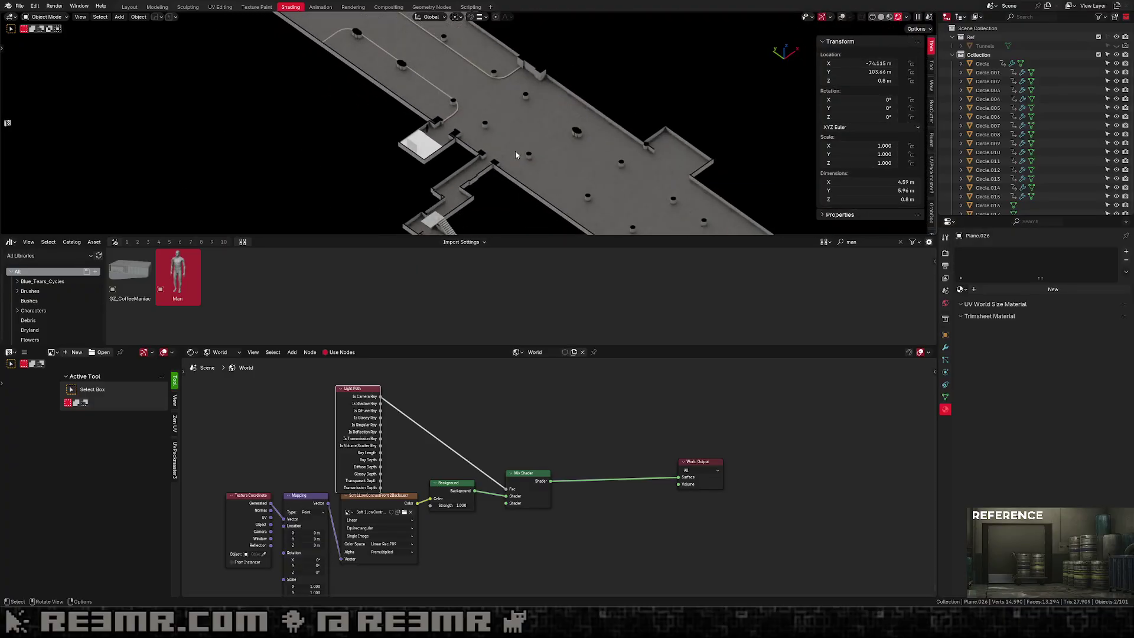
Link the materials of a tunnel column to the side room's raised platform.
{"action": "left_click", "coordinate": [505, 112], "text": "shift"}
{"action": "key", "text": "ctrl+l"}
{"action": "left_click", "coordinate": [484, 135]}
{"action": "scroll", "coordinate": [449, 139], "scroll_direction": "up", "scroll_amount": 4}
{"action": "middle_click_drag", "start_coordinate": [449, 138], "coordinate": [517, 140], "text": "shift"}
{"action": "left_click", "coordinate": [449, 148]}
{"action": "key", "text": "g"}
{"action": "key", "text": "z"}
{"action": "right_click", "coordinate": [451, 170]}
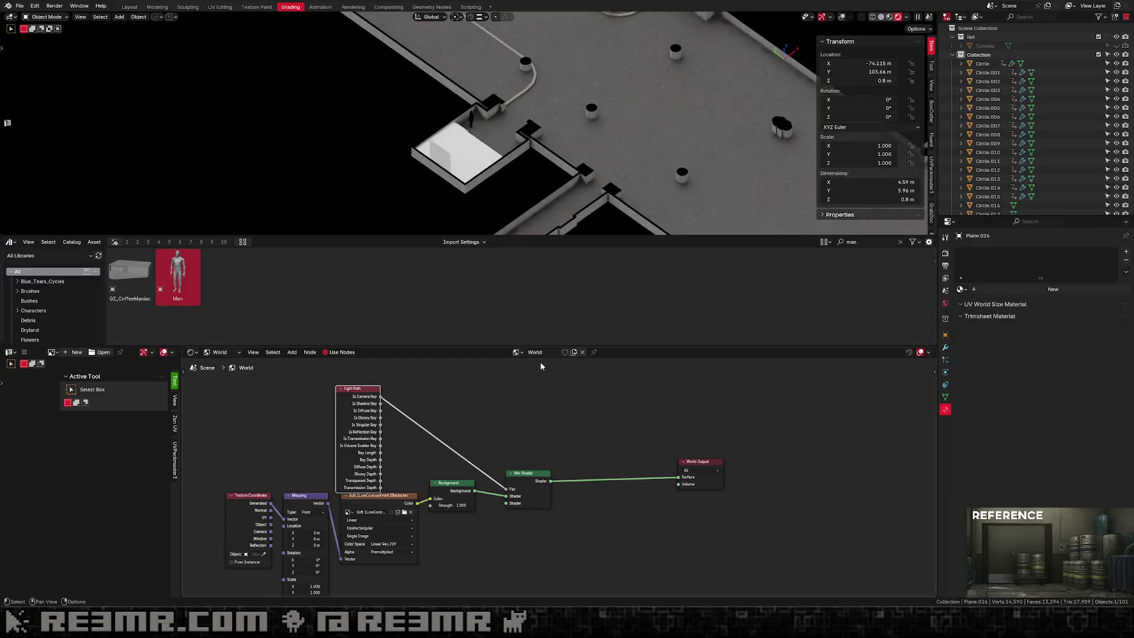
{"action": "left_click", "coordinate": [593, 116], "text": "shift"}
{"action": "left_click", "coordinate": [593, 127], "text": "alt"}
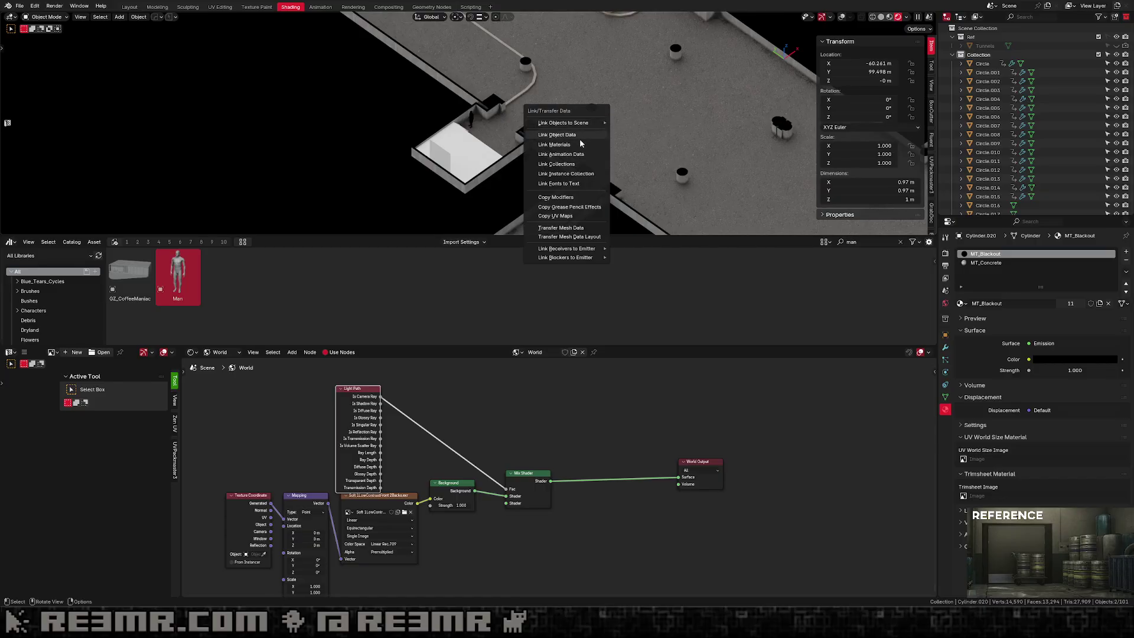
{"action": "left_click", "coordinate": [536, 145]}
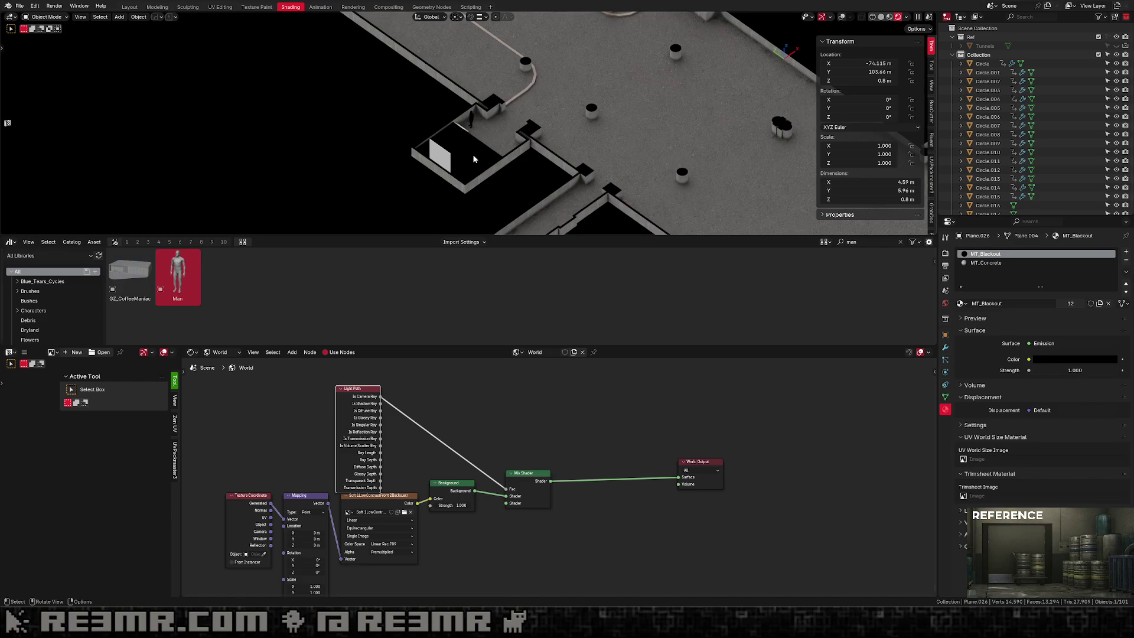
Put MT_Concrete in the platform's first material slot and remove the MT_Blackout slot.
{"action": "left_click", "coordinate": [1023, 263]}
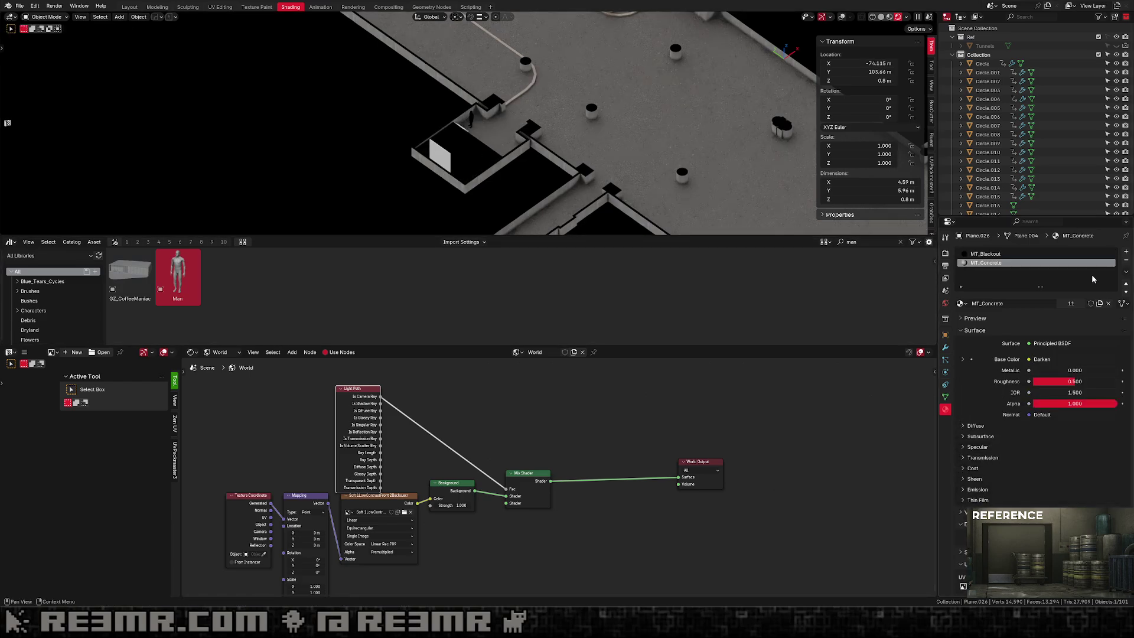
{"action": "left_click", "coordinate": [1125, 285]}
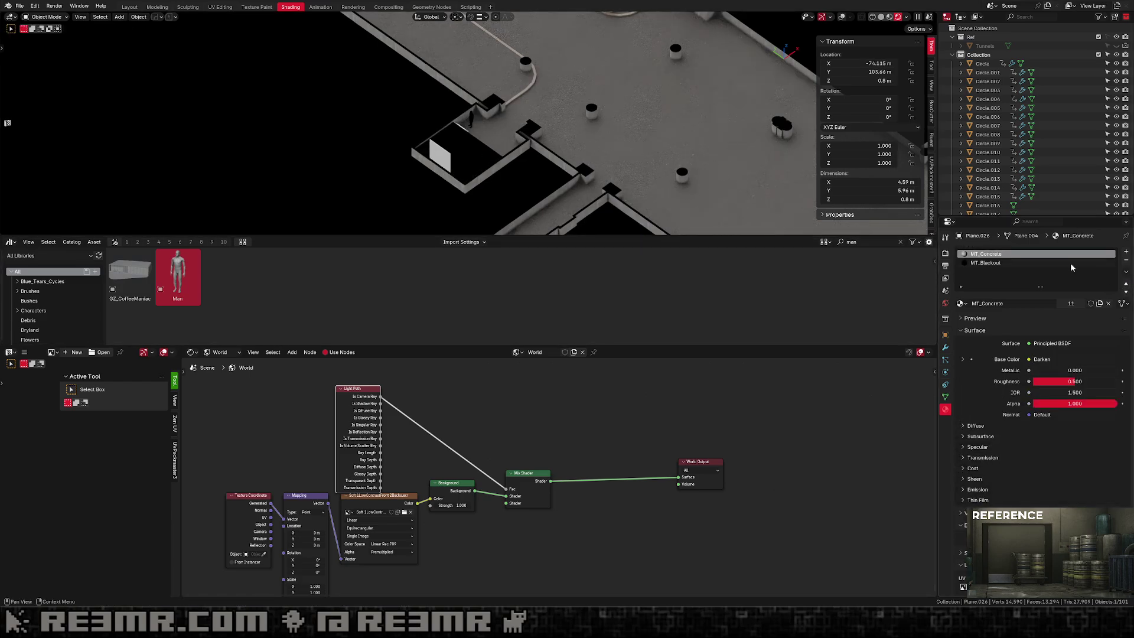
{"action": "left_click", "coordinate": [1126, 260]}
{"action": "scroll", "coordinate": [462, 150], "scroll_direction": "up", "scroll_amount": 3}
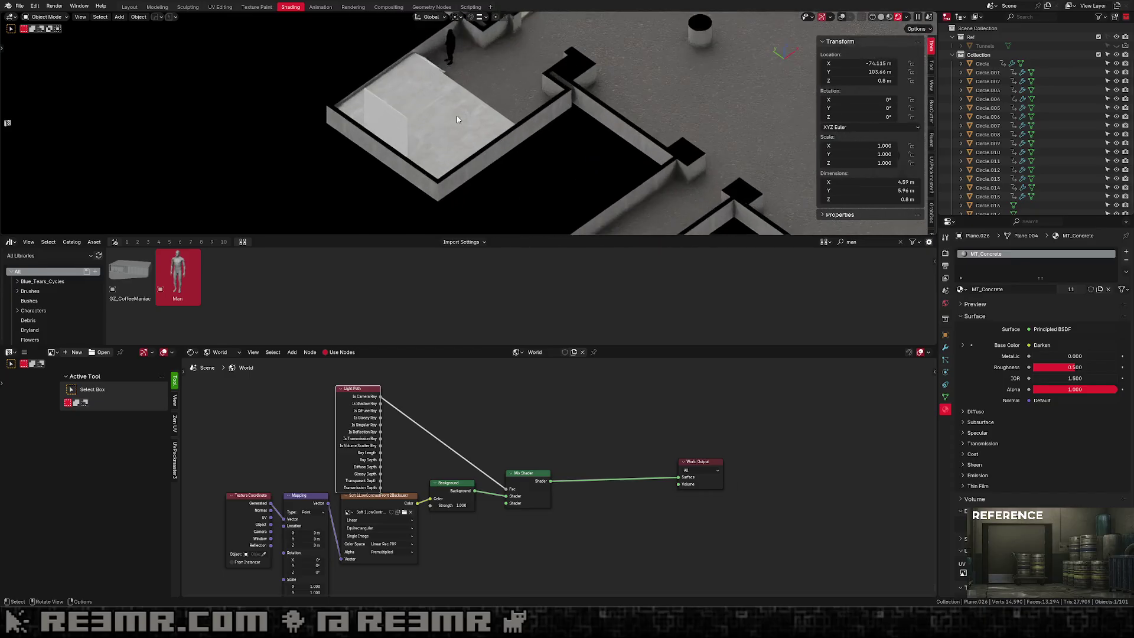
Apply the scale of the side room's raised platform.
{"action": "key", "text": "ctrl+a"}
{"action": "left_click", "coordinate": [456, 112]}
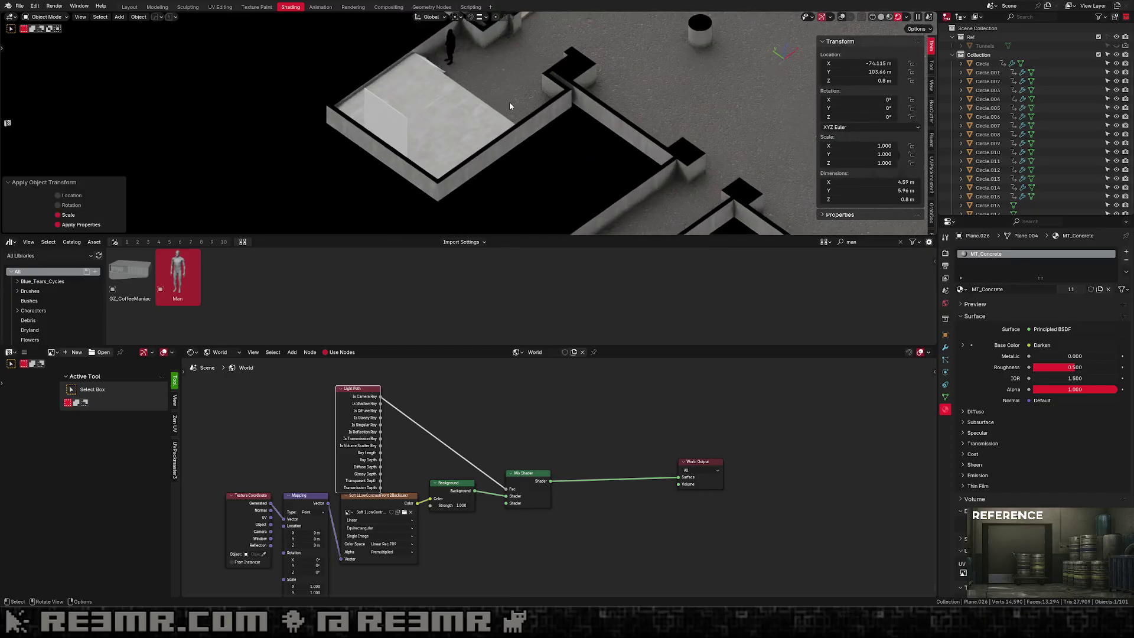
{"action": "scroll", "coordinate": [508, 101], "scroll_direction": "down", "scroll_amount": 3}
{"action": "scroll", "coordinate": [511, 152], "scroll_direction": "down", "scroll_amount": 2}
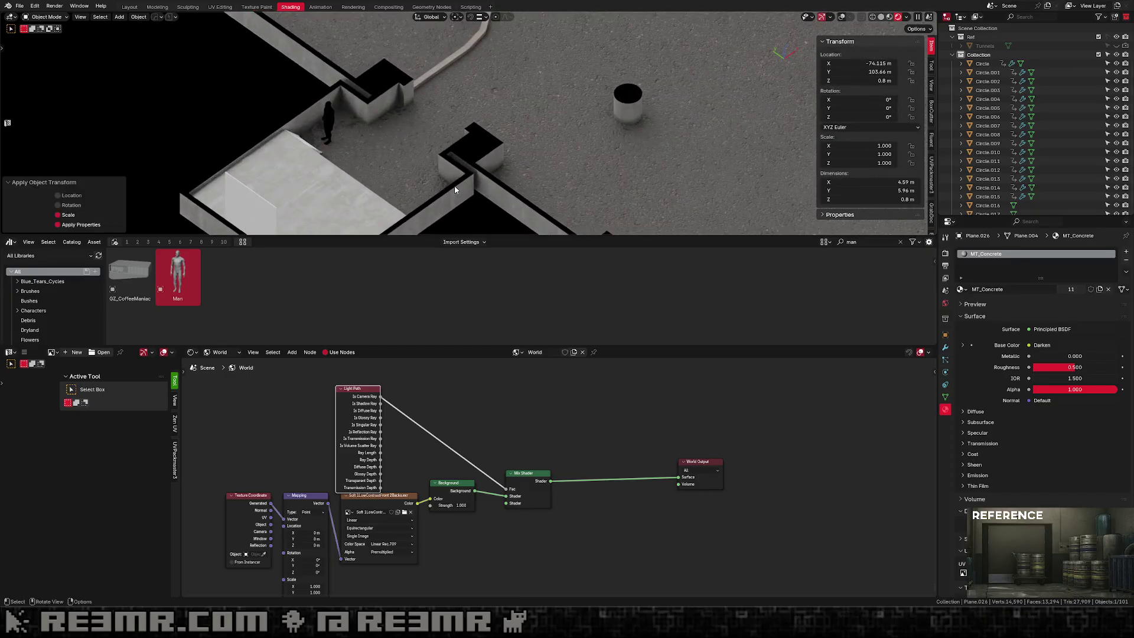
{"action": "scroll", "coordinate": [454, 186], "scroll_direction": "down", "scroll_amount": 3}
{"action": "scroll", "coordinate": [439, 144], "scroll_direction": "up", "scroll_amount": 2}
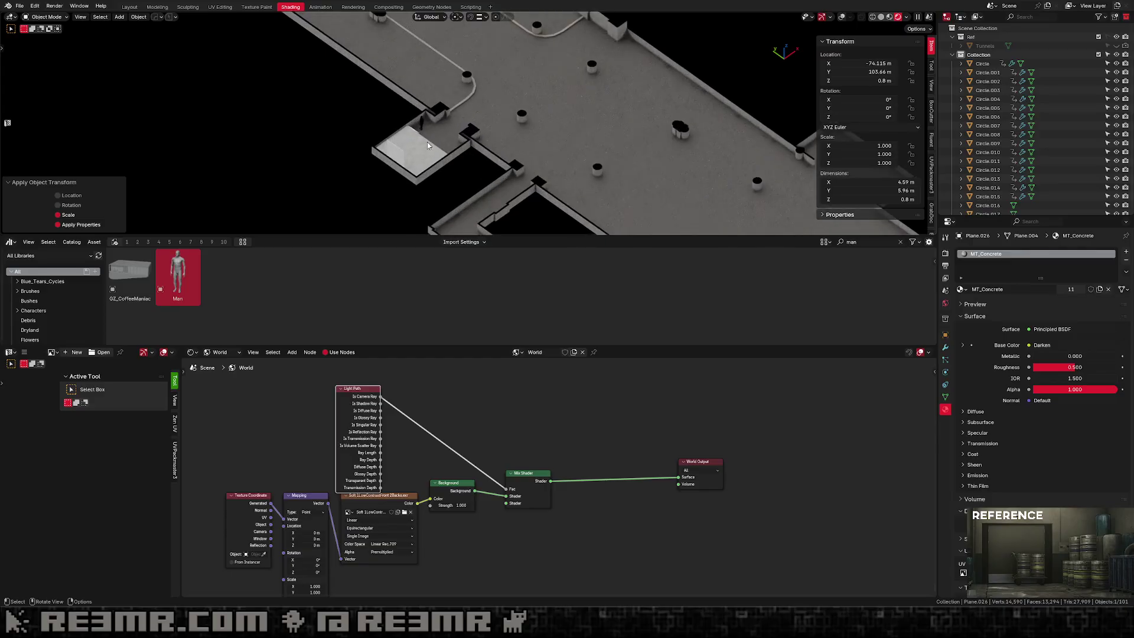
Move the human figure along X onto the main tunnel floor at X -58.07 m and rotate it 55.8° about Z.
{"action": "left_click", "coordinate": [423, 118]}
{"action": "key", "text": "g"}
{"action": "key", "text": "x"}
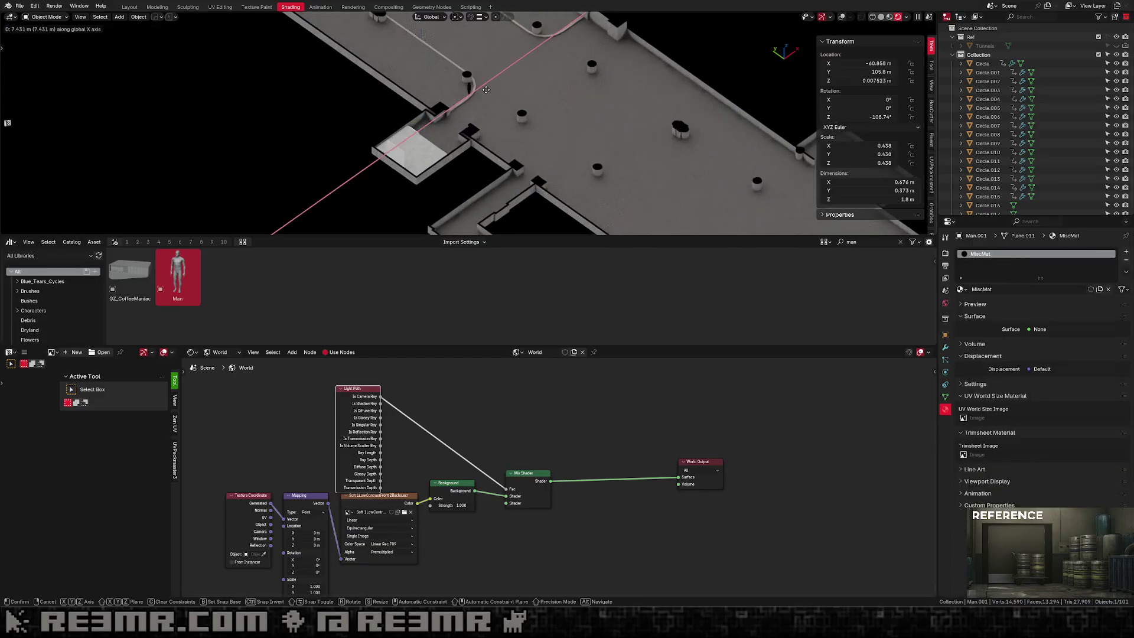
{"action": "left_click", "coordinate": [608, 118]}
{"action": "key", "text": "r"}
{"action": "key", "text": "z"}
{"action": "left_click", "coordinate": [591, 28]}
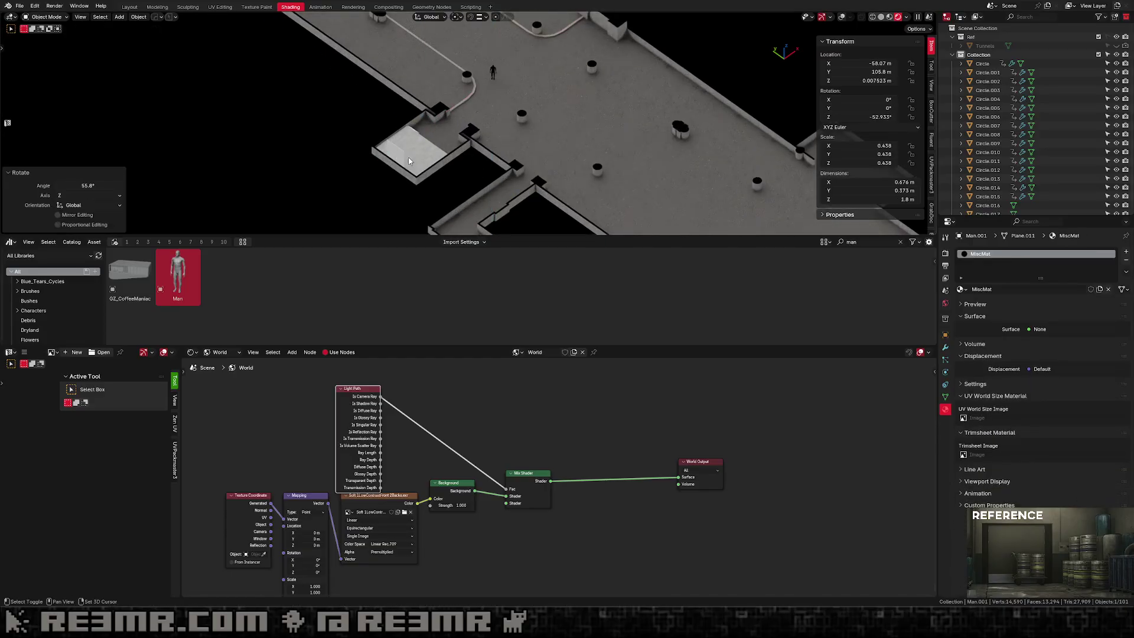
{"action": "middle_click_drag", "start_coordinate": [409, 160], "coordinate": [581, 125], "text": "shift"}
{"action": "scroll", "coordinate": [565, 130], "scroll_direction": "down", "scroll_amount": 3}
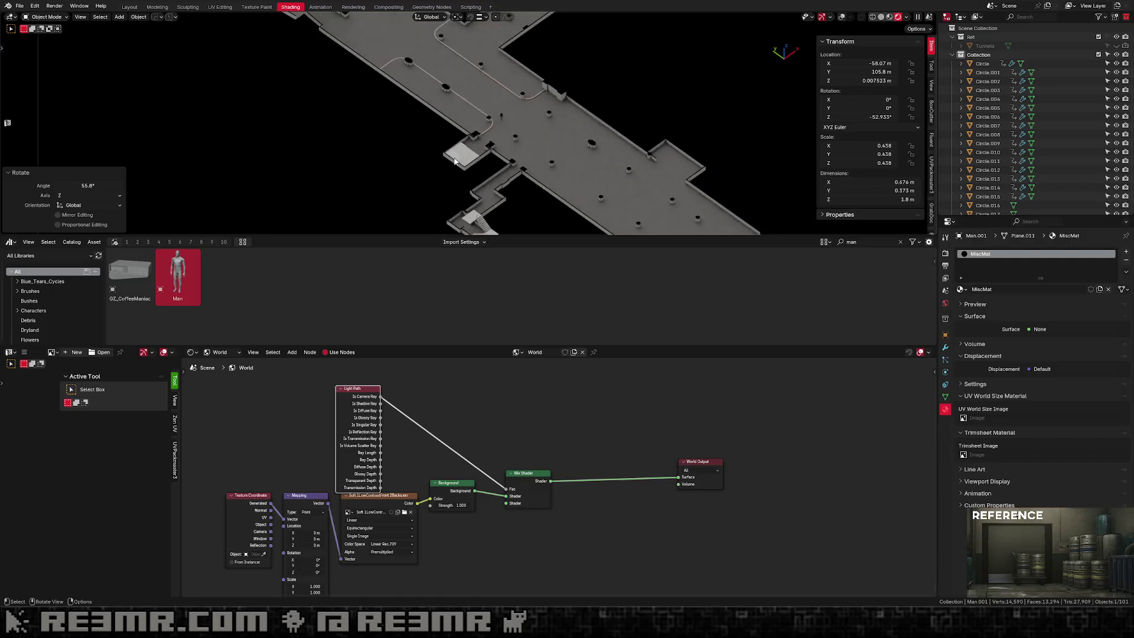
Examine the whole level from the camera view, including the side rooms and the branching corridors.
{"action": "key", "text": "KP_0"}
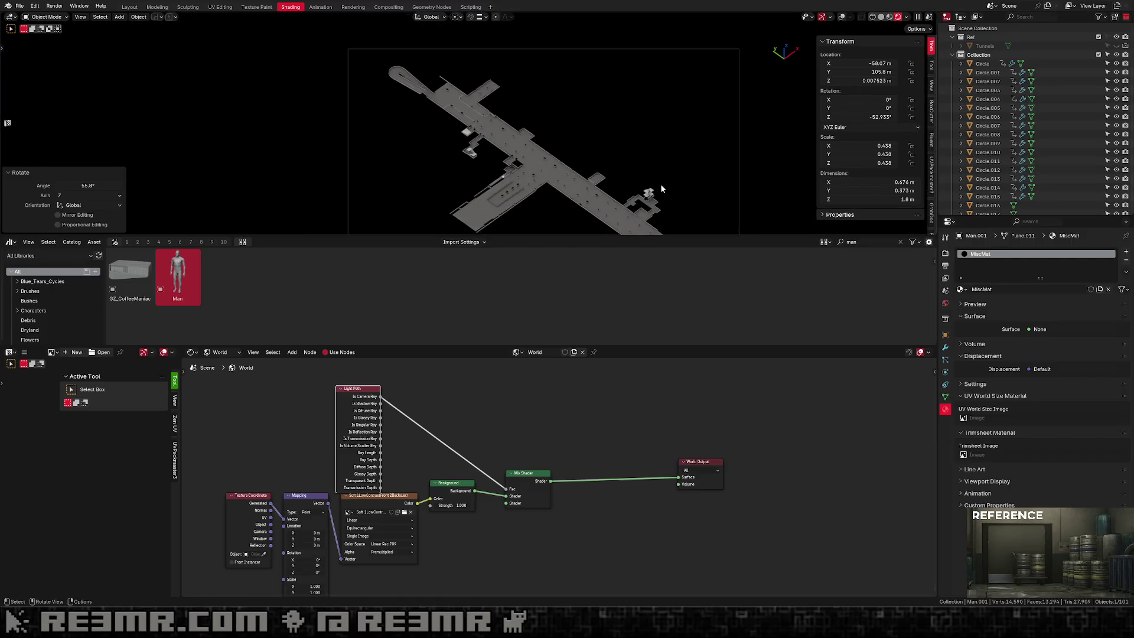
{"action": "scroll", "coordinate": [655, 174], "scroll_direction": "up", "scroll_amount": 3}
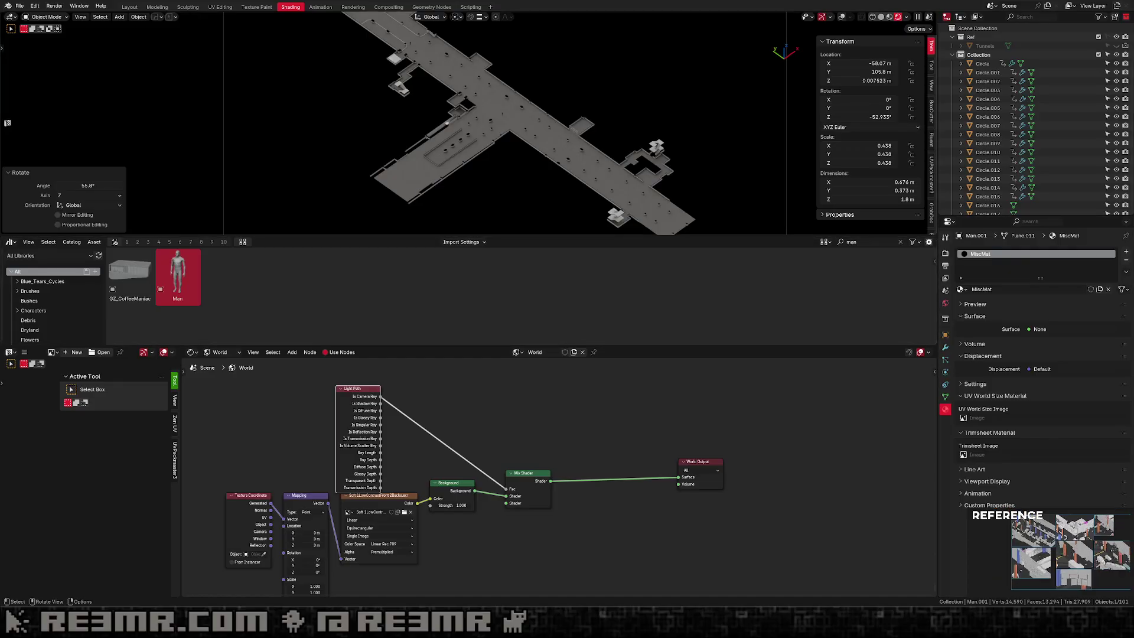
{"action": "scroll", "coordinate": [651, 122], "scroll_direction": "up", "scroll_amount": 3}
{"action": "middle_click_drag", "start_coordinate": [700, 160], "coordinate": [575, 154], "text": "shift"}
{"action": "scroll", "coordinate": [557, 104], "scroll_direction": "up", "scroll_amount": 3}
{"action": "scroll", "coordinate": [575, 154], "scroll_direction": "up", "scroll_amount": 3}
{"action": "middle_click_drag", "start_coordinate": [654, 136], "coordinate": [515, 126], "text": "shift"}
{"action": "scroll", "coordinate": [457, 141], "scroll_direction": "down", "scroll_amount": 4}
{"action": "middle_click_drag", "start_coordinate": [291, 161], "coordinate": [694, 208], "text": "shift"}
Set the Solidify modifier thickness of the main tunnel wall object to 2 m.
{"action": "left_click", "coordinate": [459, 121]}
{"action": "scroll", "coordinate": [534, 212], "scroll_direction": "down", "scroll_amount": 3}
{"action": "key", "text": "g"}
{"action": "right_click", "coordinate": [519, 178]}
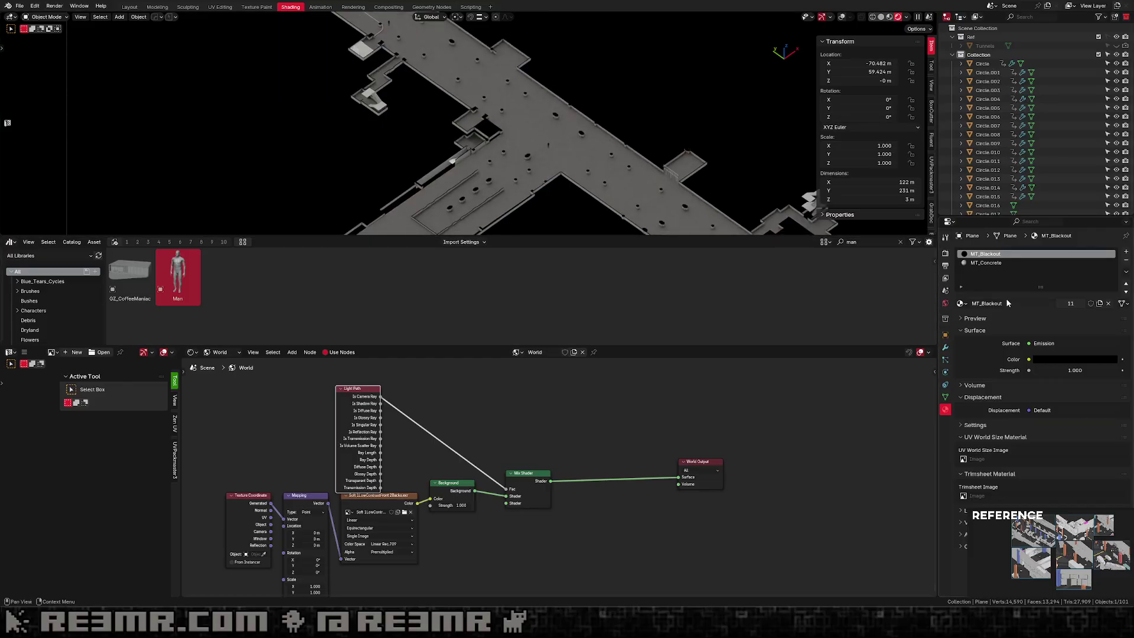
{"action": "left_click", "coordinate": [946, 348]}
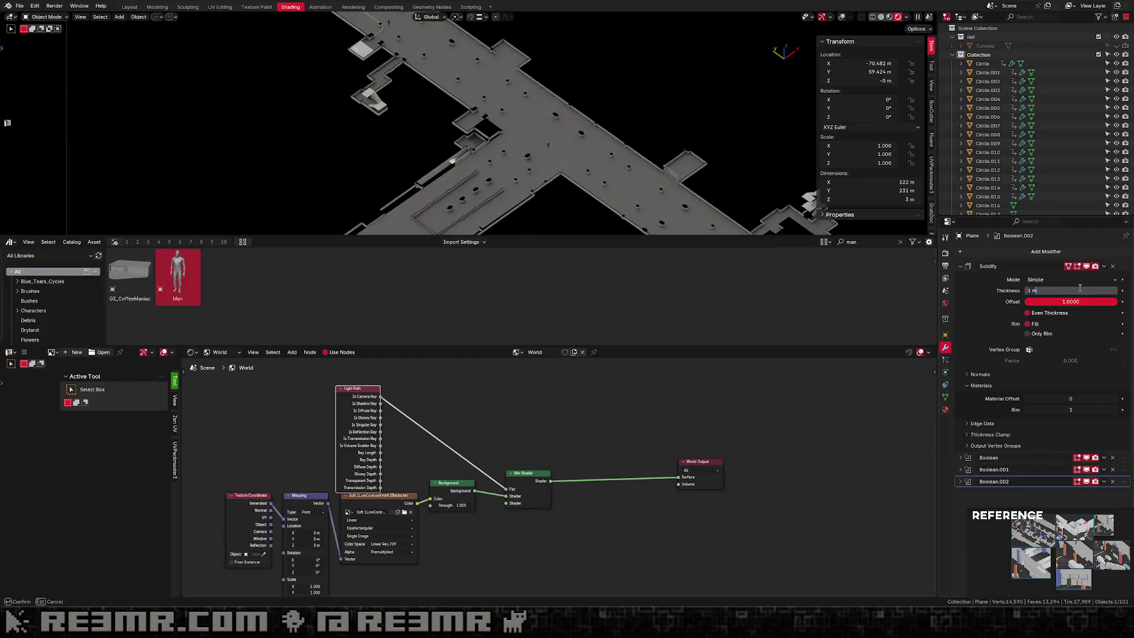
{"action": "left_click", "coordinate": [1080, 288]}
{"action": "type", "text": "2"}
{"action": "key", "text": "Return"}
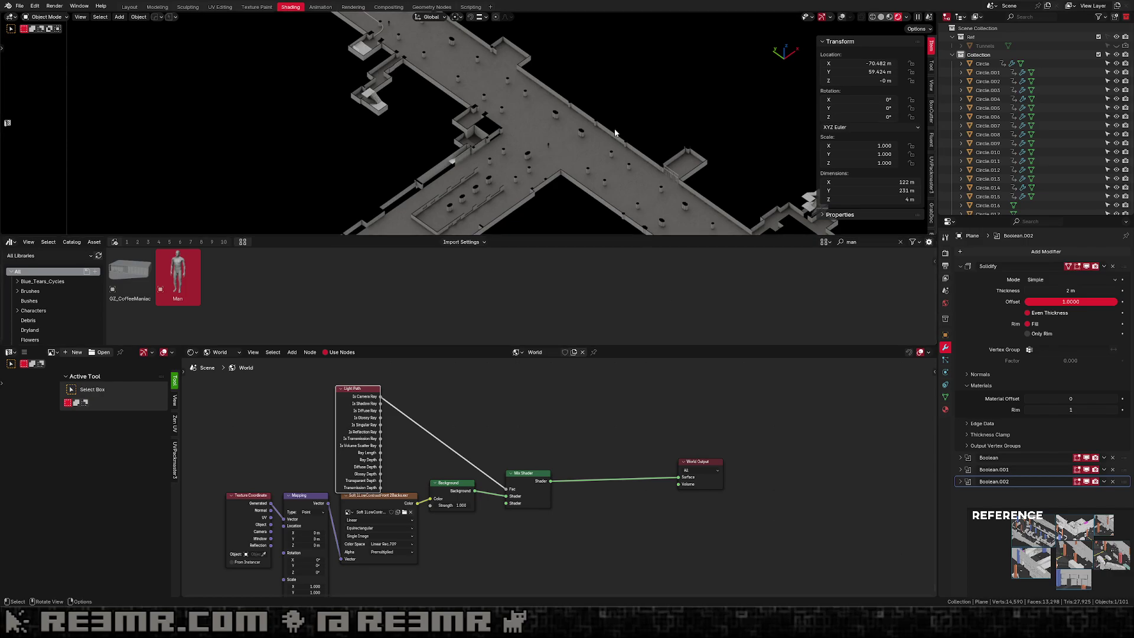
Make linked duplicates of the side room's staircase and platform and move the copies up 4 m along Z.
{"action": "middle_click_drag", "start_coordinate": [619, 138], "coordinate": [614, 157]}
{"action": "middle_click_drag", "start_coordinate": [587, 108], "coordinate": [681, 201], "text": "shift"}
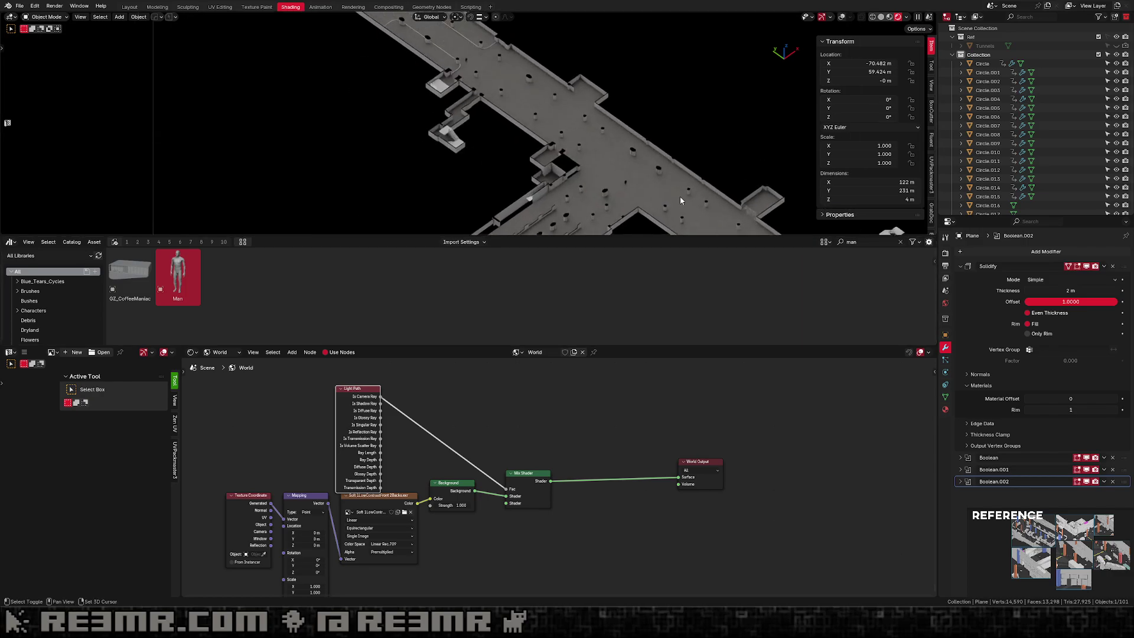
{"action": "scroll", "coordinate": [529, 168], "scroll_direction": "up", "scroll_amount": 6}
{"action": "scroll", "coordinate": [465, 176], "scroll_direction": "down", "scroll_amount": 2}
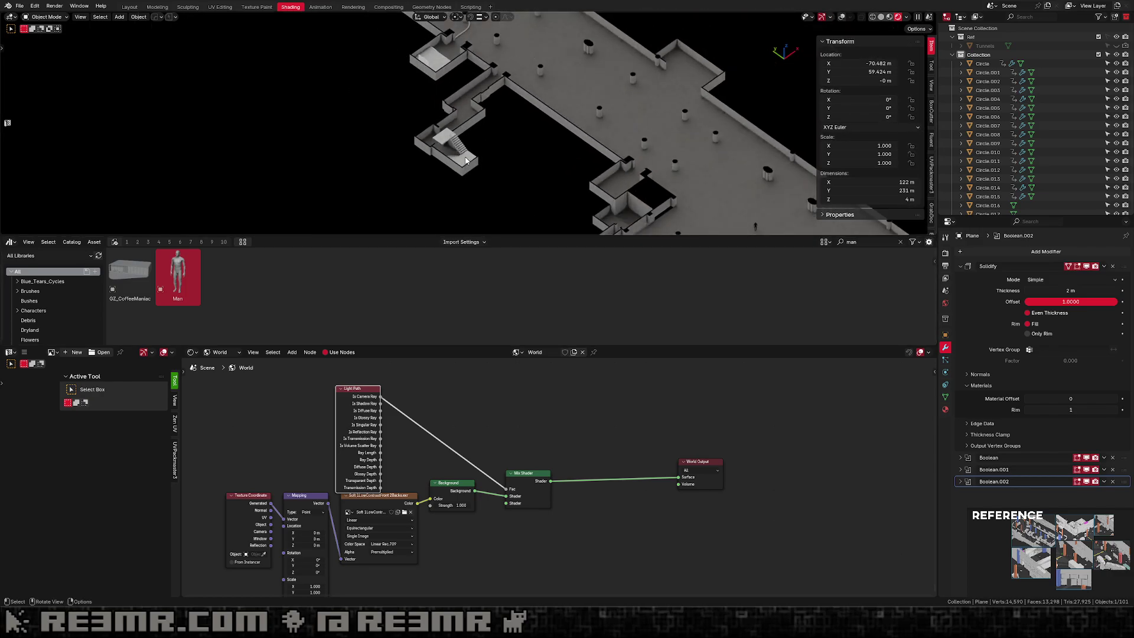
{"action": "left_click", "coordinate": [459, 148]}
{"action": "key", "text": "g"}
{"action": "right_click", "coordinate": [485, 133]}
{"action": "left_click", "coordinate": [467, 156], "text": "shift"}
{"action": "key", "text": "shift+d"}
{"action": "right_click", "coordinate": [489, 111]}
{"action": "key", "text": "g"}
{"action": "key", "text": "z"}
{"action": "key", "text": "4"}
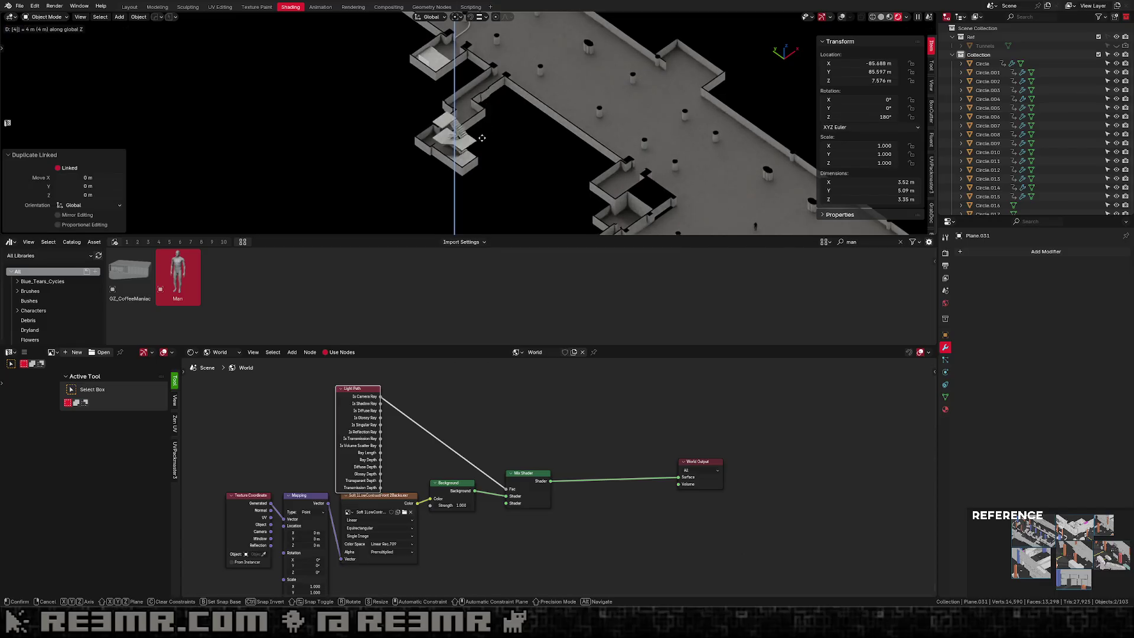
{"action": "key", "text": "Return"}
Enlarge the 3D viewport by collapsing the asset browser area and shrinking the node editor.
{"action": "scroll", "coordinate": [496, 150], "scroll_direction": "down", "scroll_amount": 10}
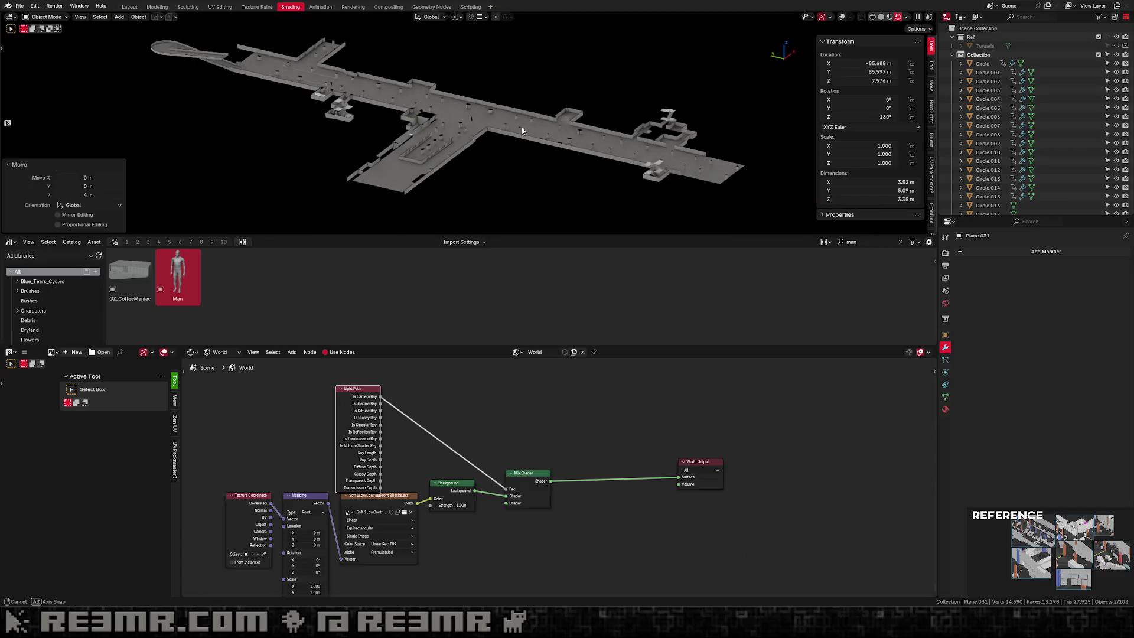
{"action": "scroll", "coordinate": [514, 127], "scroll_direction": "down", "scroll_amount": 2}
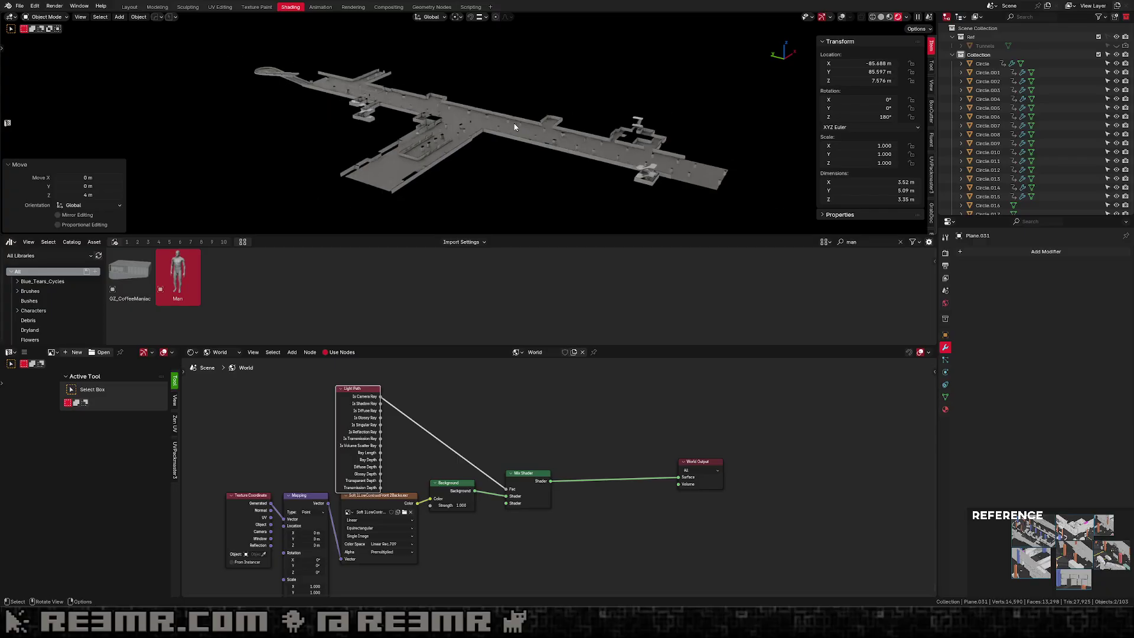
{"action": "scroll", "coordinate": [513, 123], "scroll_direction": "up", "scroll_amount": 3}
{"action": "middle_click_drag", "start_coordinate": [519, 125], "coordinate": [567, 234]}
{"action": "left_click_drag", "start_coordinate": [567, 236], "coordinate": [549, 354]}
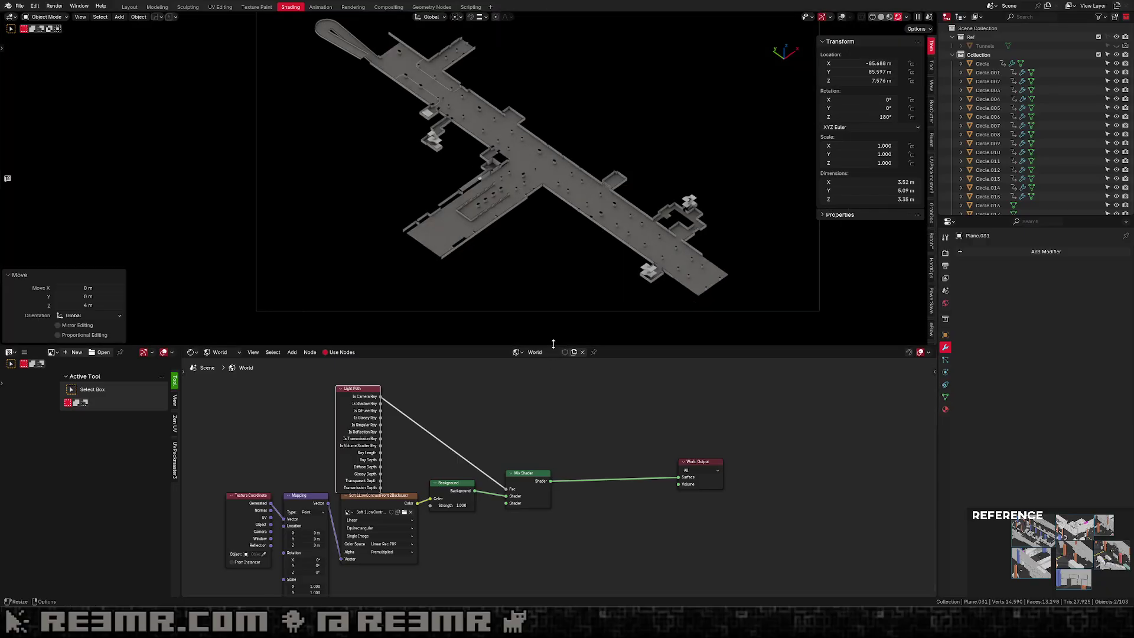
{"action": "left_click_drag", "start_coordinate": [465, 344], "coordinate": [331, 467]}
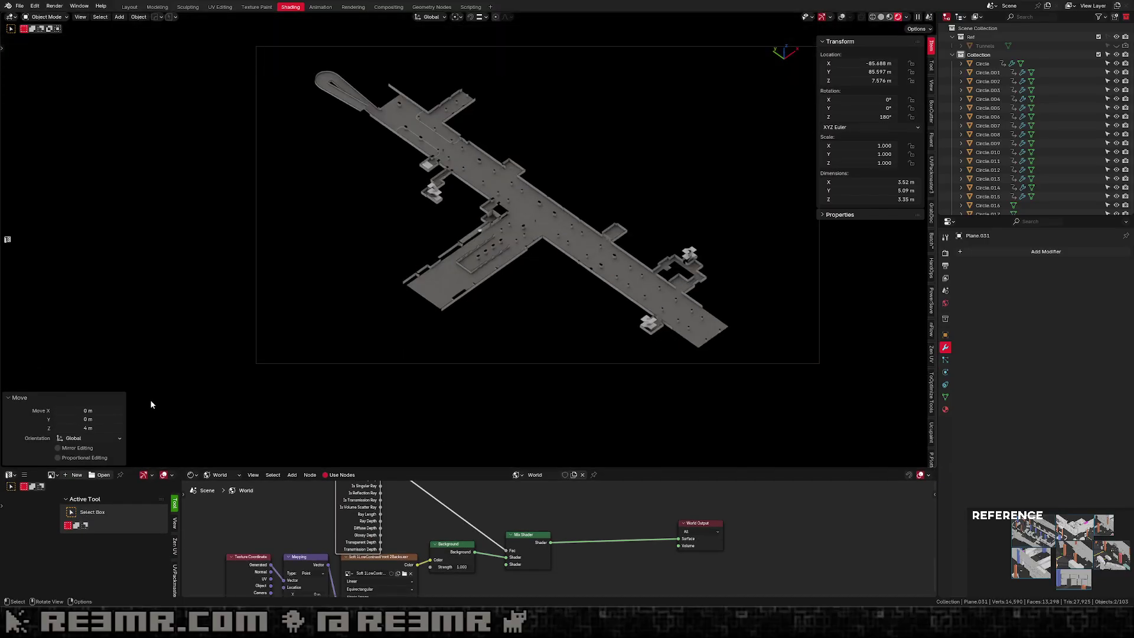
Examine the main tunnel, its side rooms, stairs and wall heights in rendered view.
{"action": "left_click", "coordinate": [137, 356]}
{"action": "scroll", "coordinate": [440, 233], "scroll_direction": "up", "scroll_amount": 5}
{"action": "middle_click_drag", "start_coordinate": [514, 206], "coordinate": [423, 251], "text": "shift"}
{"action": "scroll", "coordinate": [424, 250], "scroll_direction": "up", "scroll_amount": 3}
{"action": "middle_click_drag", "start_coordinate": [437, 195], "coordinate": [504, 355], "text": "shift"}
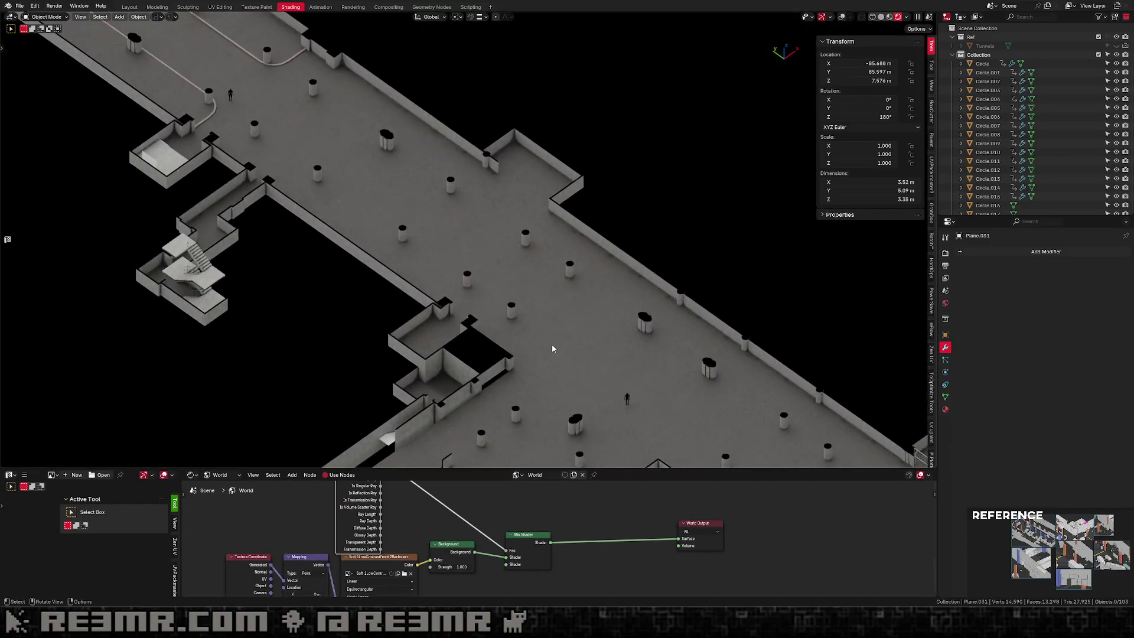
{"action": "scroll", "coordinate": [553, 349], "scroll_direction": "down", "scroll_amount": 4}
{"action": "middle_click_drag", "start_coordinate": [360, 173], "coordinate": [491, 236], "text": "shift"}
{"action": "scroll", "coordinate": [482, 213], "scroll_direction": "up", "scroll_amount": 4}
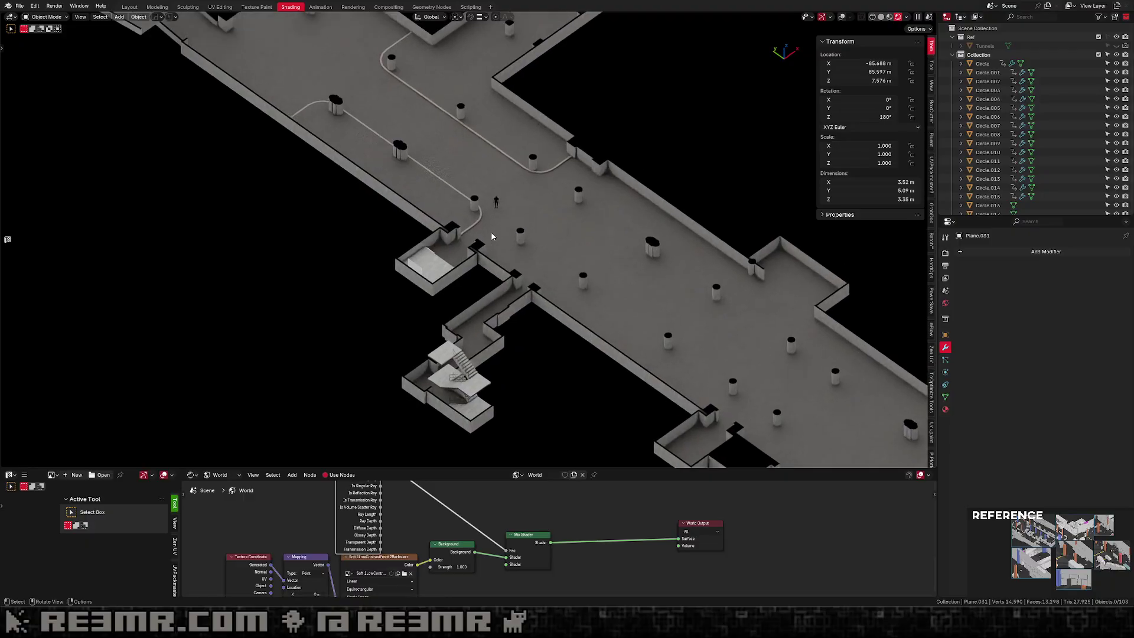
{"action": "scroll", "coordinate": [492, 236], "scroll_direction": "up", "scroll_amount": 1}
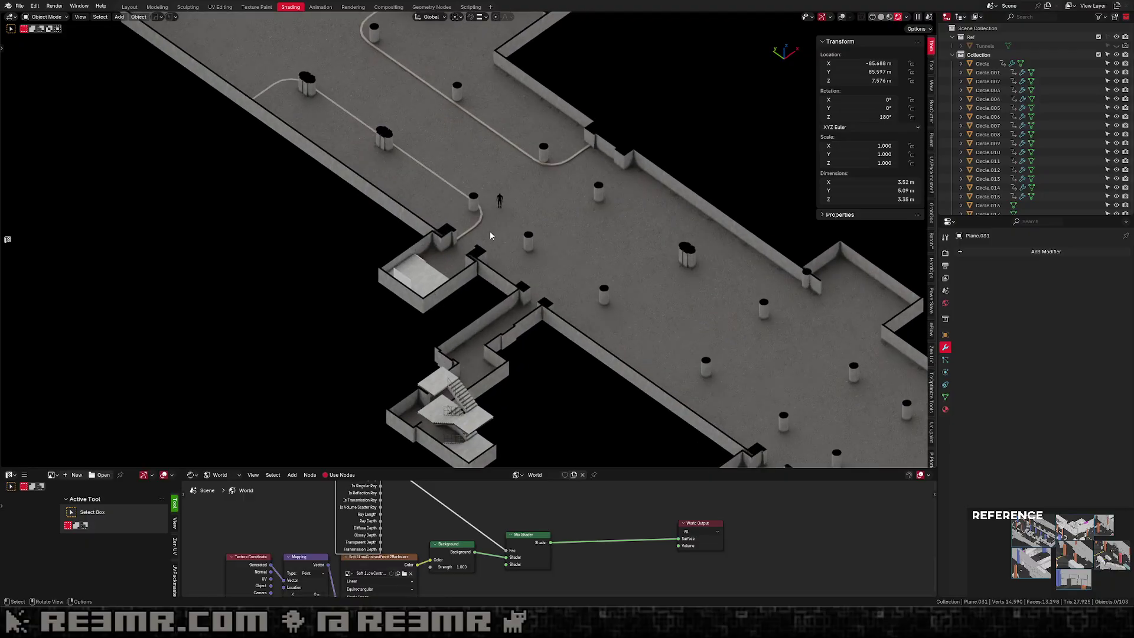
{"action": "middle_click_drag", "start_coordinate": [490, 235], "coordinate": [396, 212], "text": "shift"}
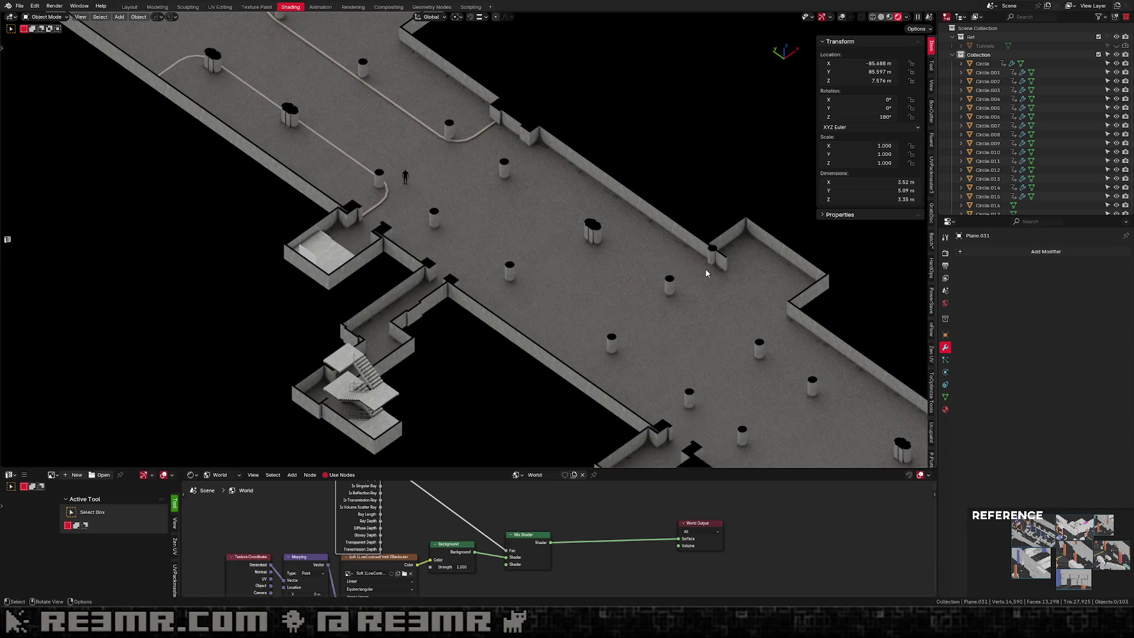
Unhide the Tunnels reference object and display the level from above in solid shading.
{"action": "left_click", "coordinate": [511, 128]}
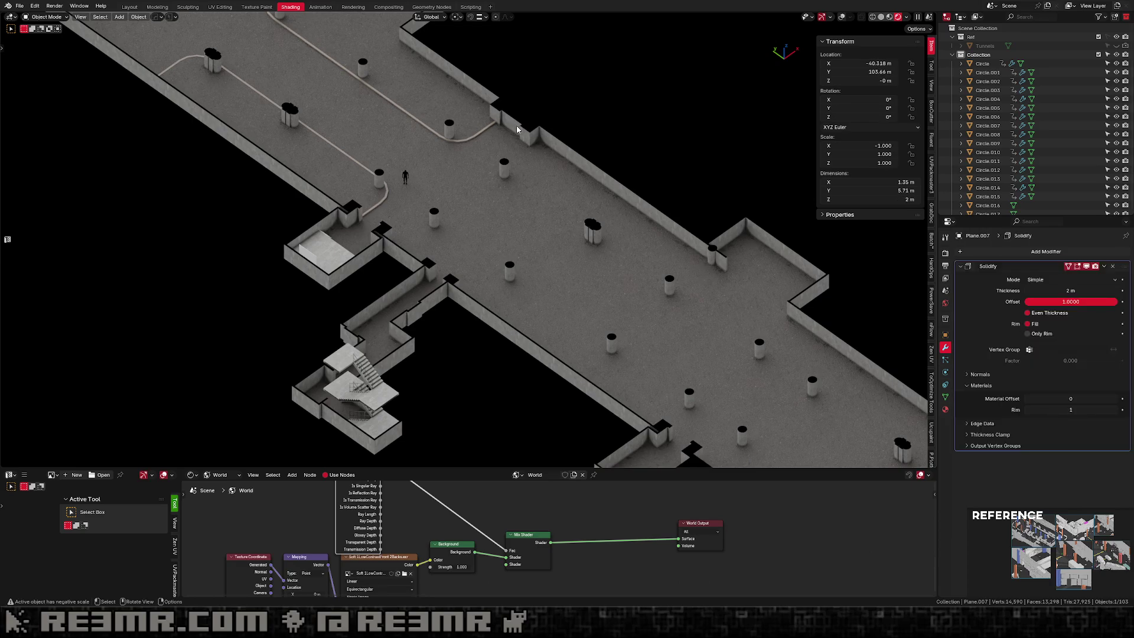
{"action": "key", "text": "KP_7"}
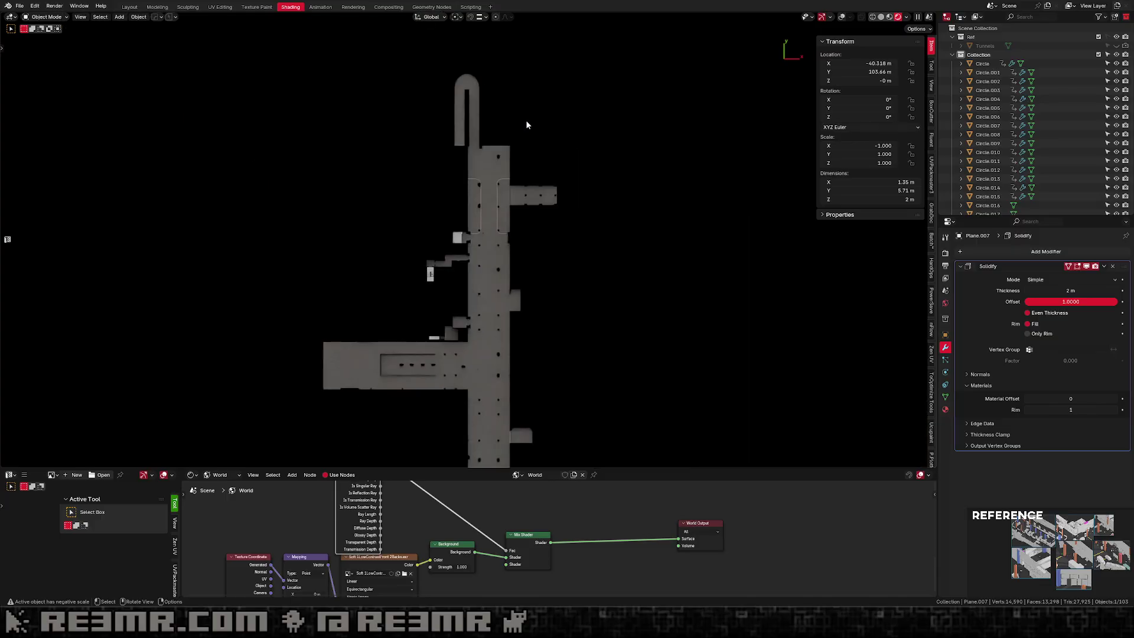
{"action": "left_click", "coordinate": [1124, 45]}
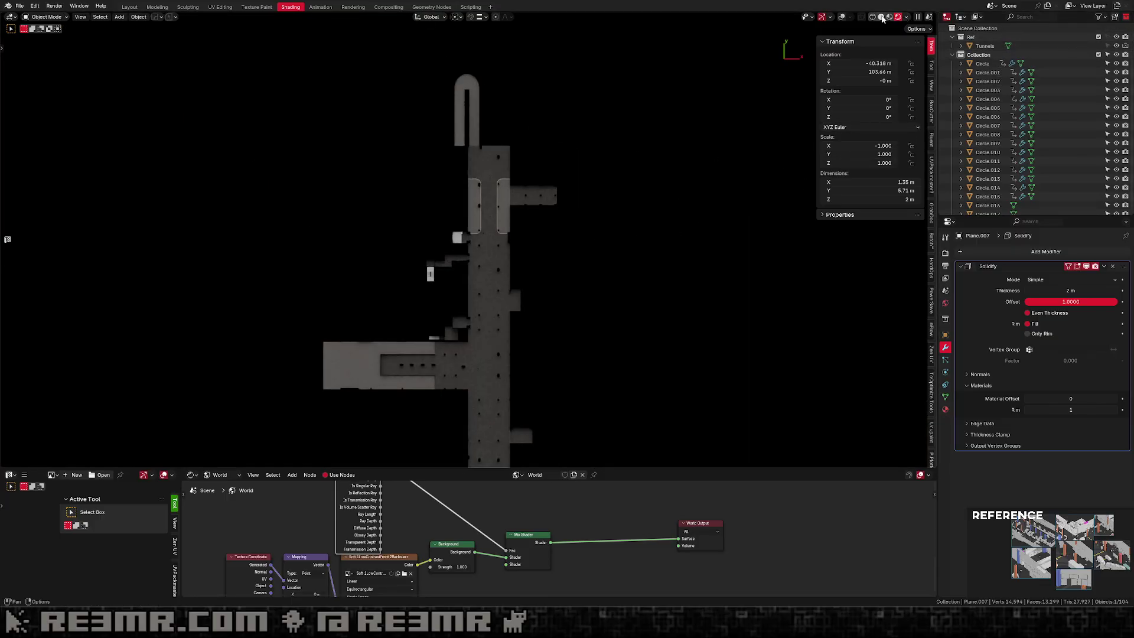
{"action": "key", "text": "z"}
Examine the protruding wall block beside the parked car against the Tunnels reference.
{"action": "mouse_move", "coordinate": [544, 255]}
{"action": "middle_mouse_down", "text": "shift"}
{"action": "mouse_move", "coordinate": [534, 177]}
{"action": "mouse_move", "coordinate": [473, 173]}
{"action": "mouse_move", "coordinate": [489, 255]}
{"action": "middle_mouse_up", "text": "shift"}
{"action": "scroll", "coordinate": [522, 181], "scroll_direction": "up", "scroll_amount": 4}
{"action": "scroll", "coordinate": [537, 142], "scroll_direction": "up", "scroll_amount": 3}
{"action": "scroll", "coordinate": [495, 127], "scroll_direction": "up", "scroll_amount": 4}
{"action": "middle_click_drag", "start_coordinate": [484, 74], "coordinate": [509, 122], "text": "shift"}
{"action": "scroll", "coordinate": [466, 201], "scroll_direction": "up", "scroll_amount": 3}
{"action": "left_click", "coordinate": [450, 188]}
{"action": "key", "text": "KP_Decimal"}
{"action": "scroll", "coordinate": [508, 123], "scroll_direction": "down", "scroll_amount": 2}
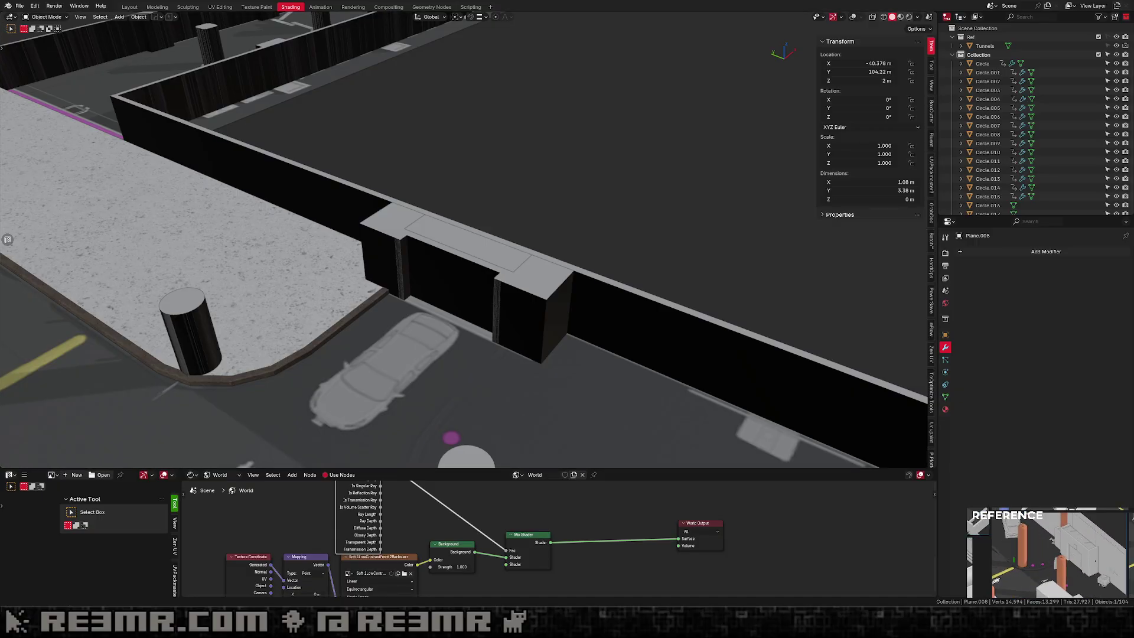
{"action": "middle_click_drag", "start_coordinate": [537, 315], "coordinate": [537, 315]}
{"action": "key", "text": "KP_7"}
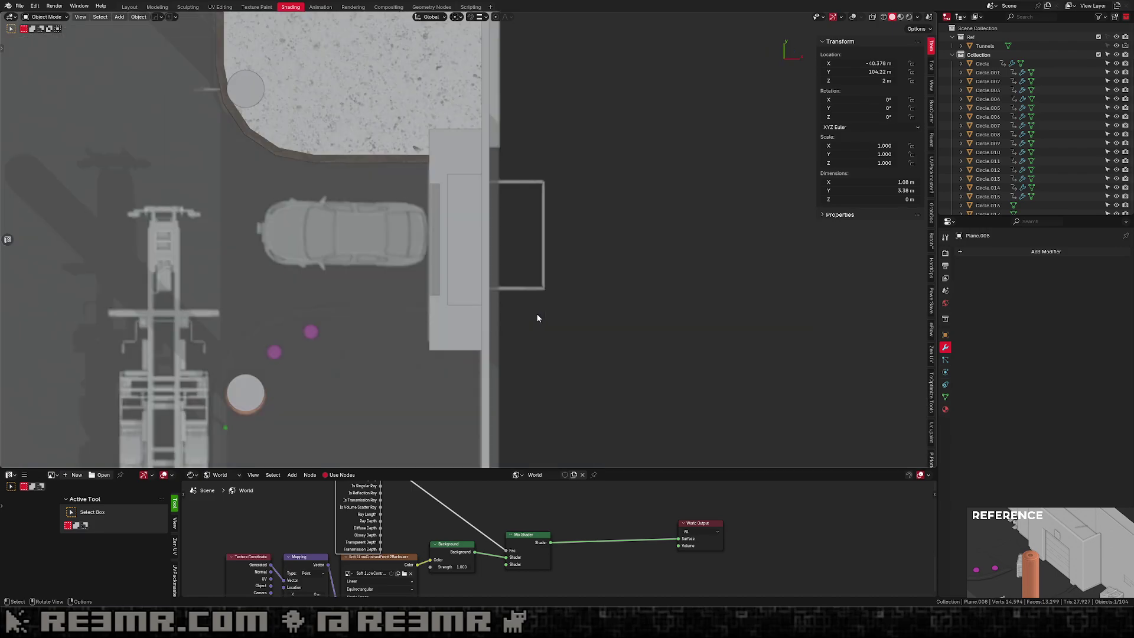
Hide the raised walkway next to the wall block to expose the reference beneath it.
{"action": "scroll", "coordinate": [536, 318], "scroll_direction": "down", "scroll_amount": 7}
{"action": "scroll", "coordinate": [532, 280], "scroll_direction": "up", "scroll_amount": 2}
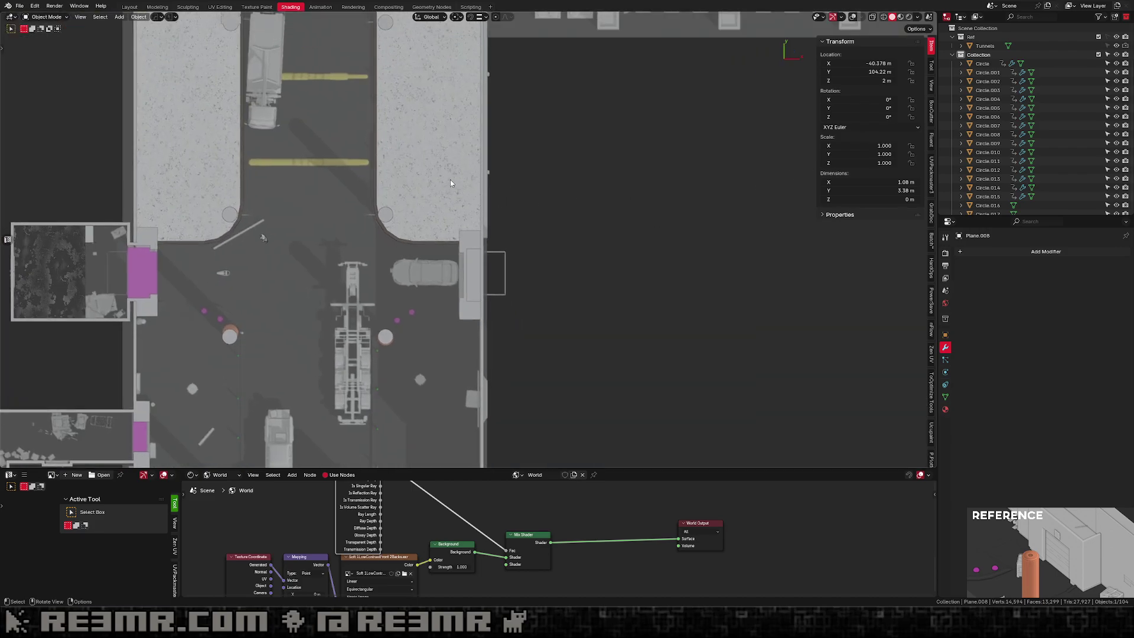
{"action": "key", "text": "h"}
{"action": "key", "text": "alt+h"}
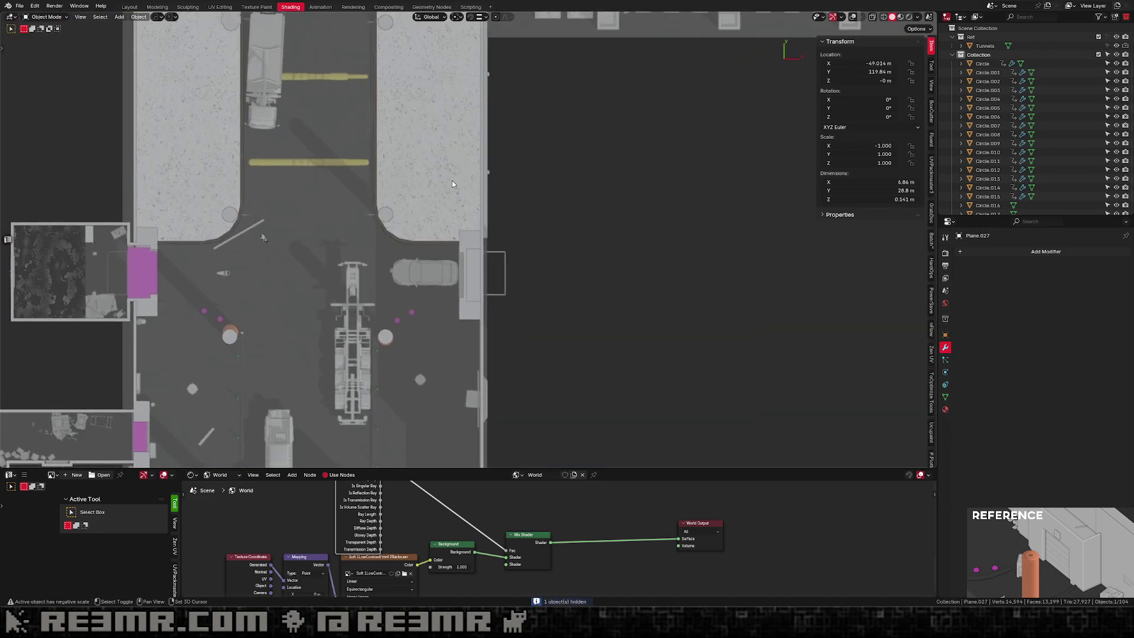
{"action": "middle_click_drag", "start_coordinate": [452, 179], "coordinate": [481, 247], "text": "shift"}
{"action": "key", "text": "h"}
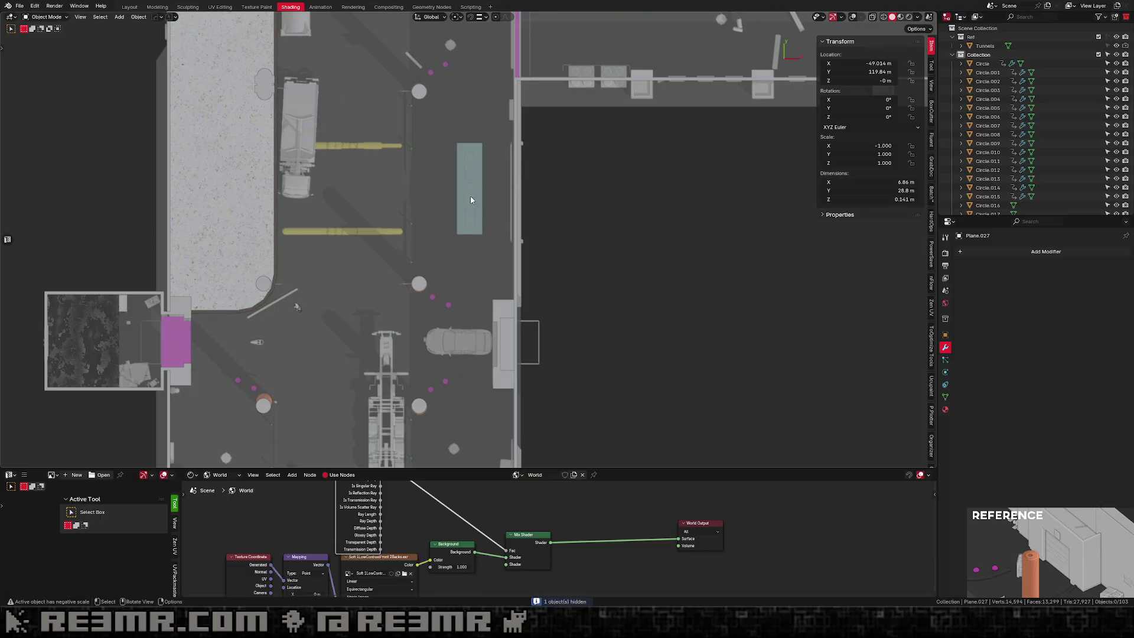
Add a 2 m plane and snap it to a corner of the teal reference rectangle beside the wall.
{"action": "scroll", "coordinate": [470, 236], "scroll_direction": "up", "scroll_amount": 3}
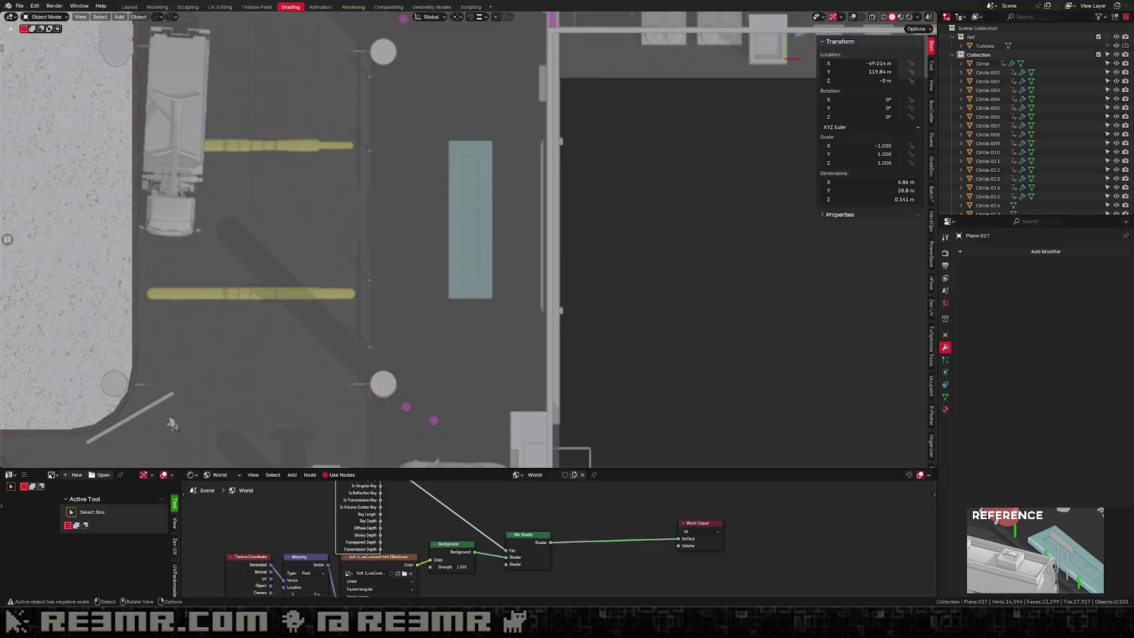
{"action": "middle_click_drag", "start_coordinate": [454, 228], "coordinate": [424, 249], "text": "shift"}
{"action": "scroll", "coordinate": [423, 249], "scroll_direction": "up", "scroll_amount": 1}
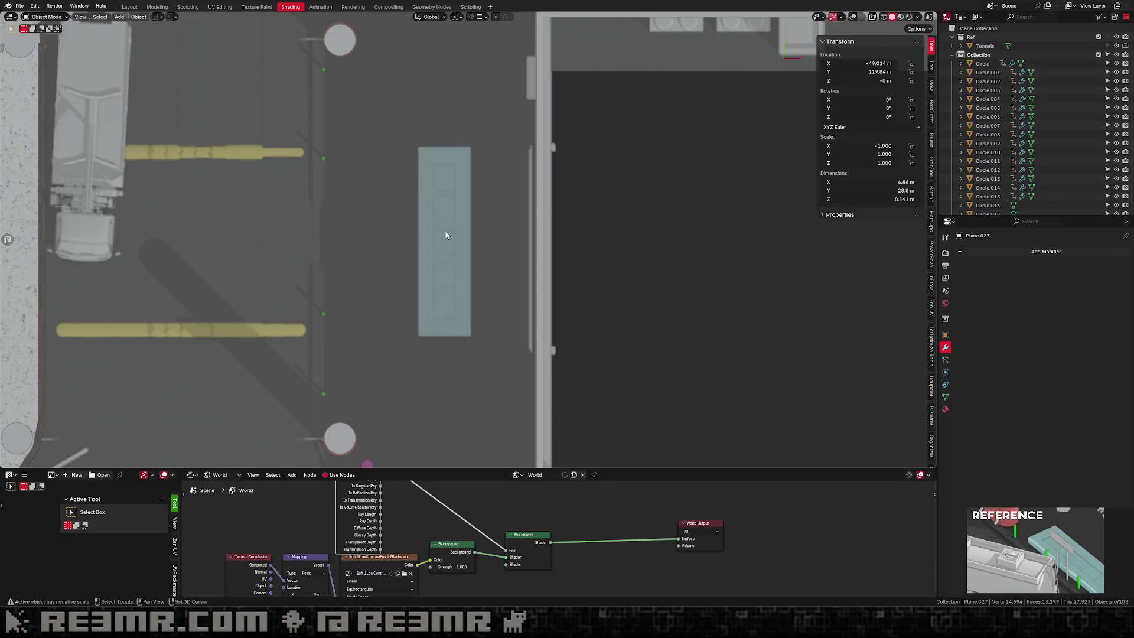
{"action": "key", "text": "shift+a"}
{"action": "mouse_move", "coordinate": [445, 231]}
{"action": "left_click", "coordinate": [478, 240]}
{"action": "scroll", "coordinate": [473, 225], "scroll_direction": "down", "scroll_amount": 5}
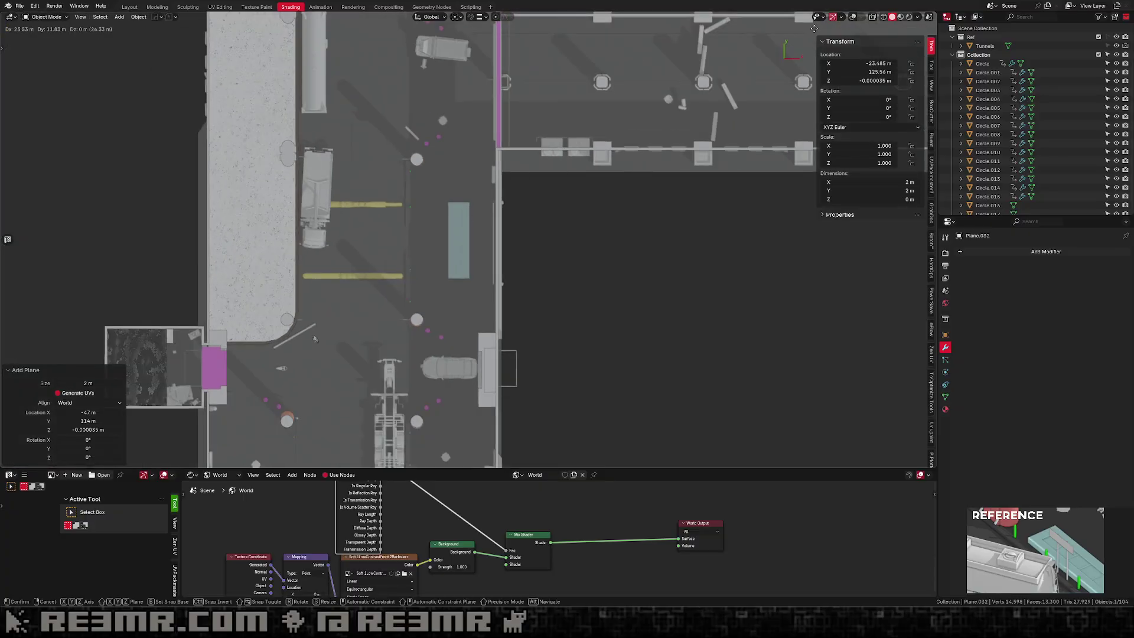
{"action": "key", "text": "g"}
{"action": "left_click", "coordinate": [598, 157]}
{"action": "scroll", "coordinate": [468, 235], "scroll_direction": "up", "scroll_amount": 5}
{"action": "scroll", "coordinate": [469, 230], "scroll_direction": "up", "scroll_amount": 1}
{"action": "middle_click_drag", "start_coordinate": [469, 231], "coordinate": [417, 301], "text": "shift"}
{"action": "key", "text": "g"}
{"action": "left_click", "coordinate": [413, 242]}
Move the plane's edges to match the teal rectangle, about 1.63 m by 5.83 m.
{"action": "key", "text": "Tab"}
{"action": "left_click", "coordinate": [430, 229]}
{"action": "key", "text": "g"}
{"action": "key", "text": "x"}
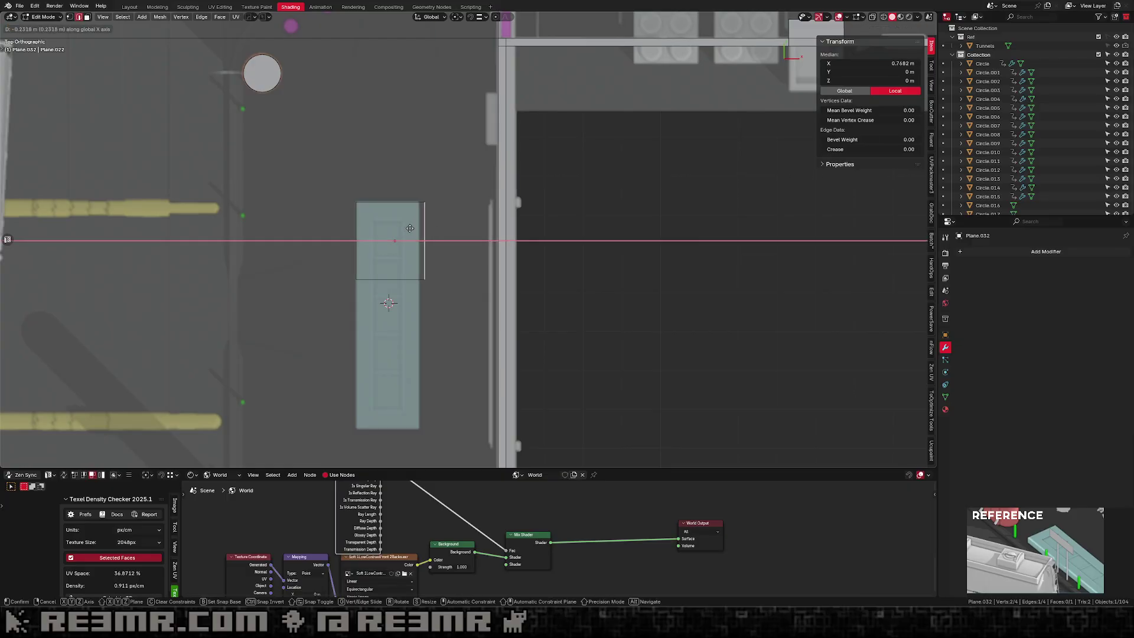
{"action": "left_click", "coordinate": [408, 230]}
{"action": "left_click", "coordinate": [376, 286]}
{"action": "middle_click_drag", "start_coordinate": [376, 288], "coordinate": [368, 191], "text": "shift"}
{"action": "key", "text": "g"}
{"action": "middle_click_drag", "start_coordinate": [406, 206], "coordinate": [429, 229]}
{"action": "left_click", "coordinate": [420, 350]}
{"action": "key", "text": "Tab"}
Center the plane's origin on its geometry and extrude its face upward about 0.204 m.
{"action": "scroll", "coordinate": [420, 336], "scroll_direction": "down", "scroll_amount": 3}
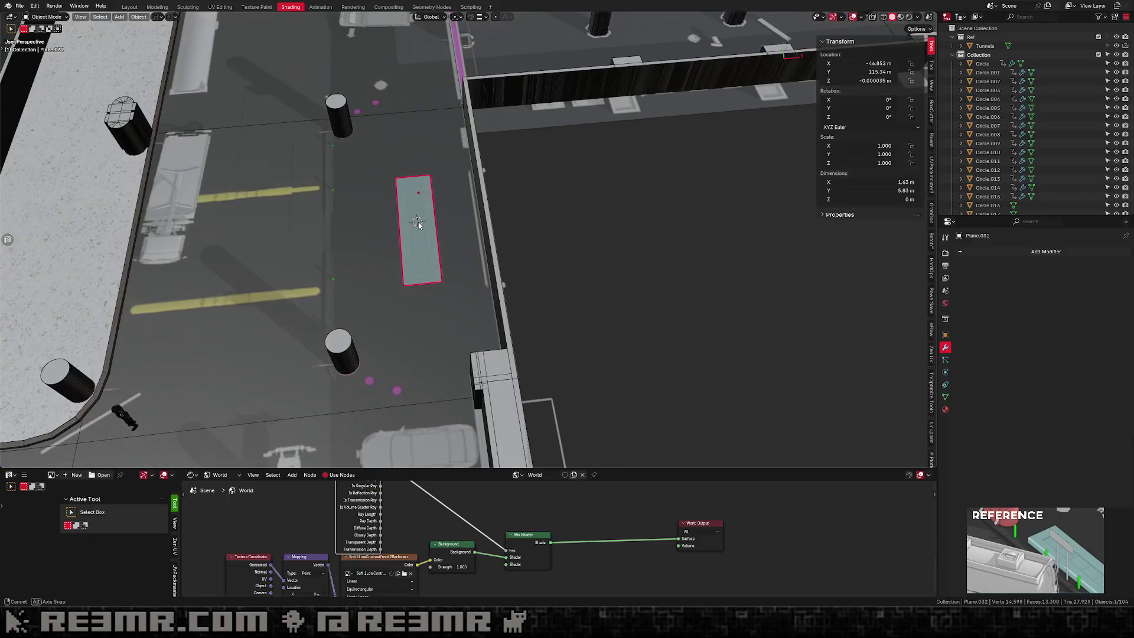
{"action": "scroll", "coordinate": [430, 228], "scroll_direction": "up", "scroll_amount": 1}
{"action": "key", "text": "Tab"}
{"action": "key", "text": "Tab"}
{"action": "key", "text": "Tab"}
{"action": "key", "text": "3"}
{"action": "key", "text": "a"}
{"action": "key", "text": "e"}
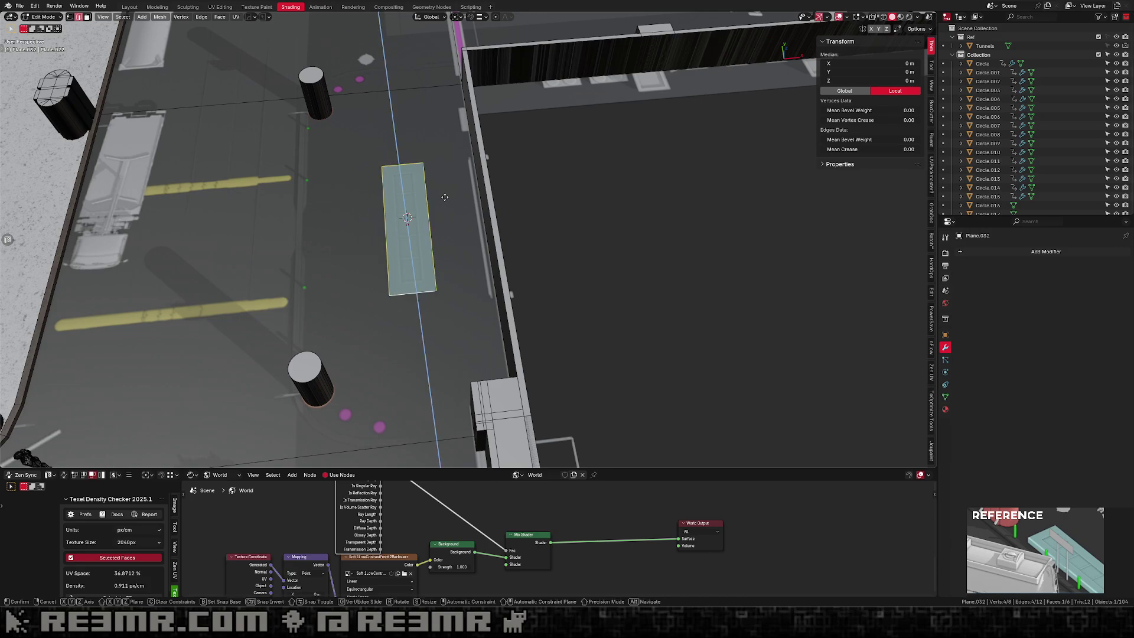
{"action": "left_click", "coordinate": [434, 201]}
{"action": "key", "text": "KP_7"}
{"action": "key", "text": "Tab"}
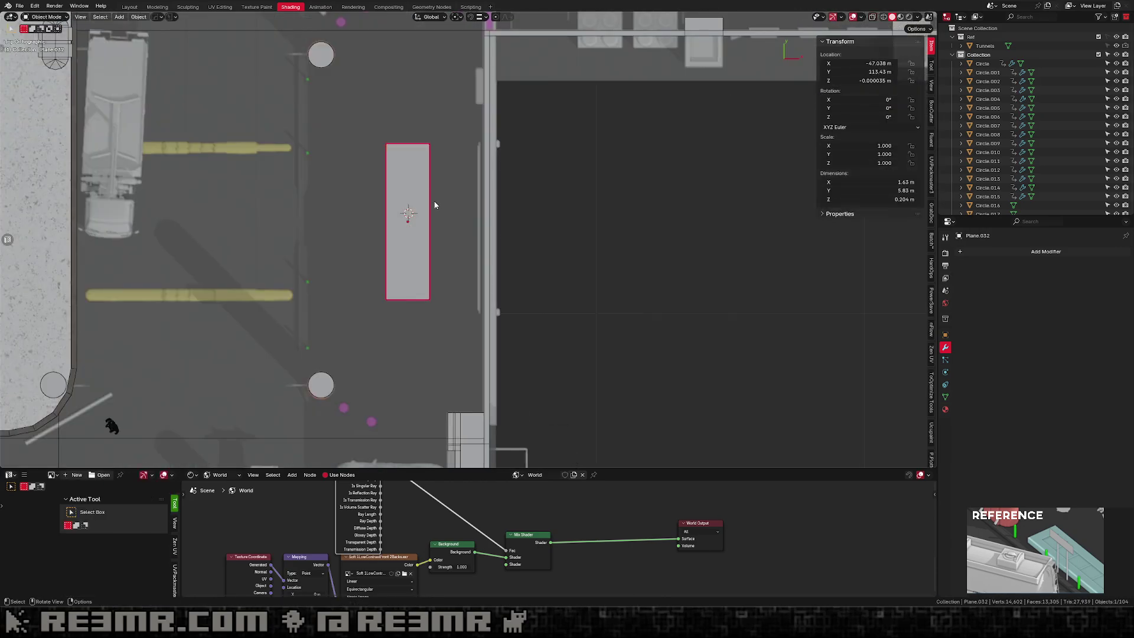
Move the extruded block about 1.69 m along X so it sits beside the teal reference rectangle.
{"action": "left_click", "coordinate": [440, 218]}
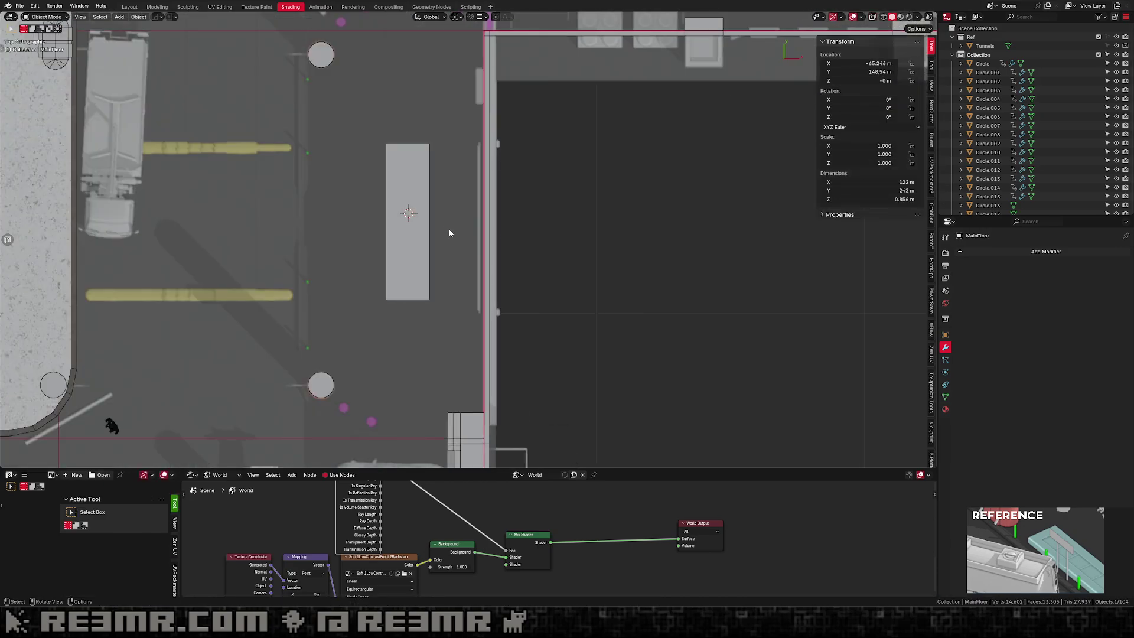
{"action": "key", "text": "alt+z"}
{"action": "key", "text": "h"}
{"action": "left_click", "coordinate": [413, 220]}
{"action": "key", "text": "g"}
{"action": "key", "text": "x"}
{"action": "left_click", "coordinate": [464, 224]}
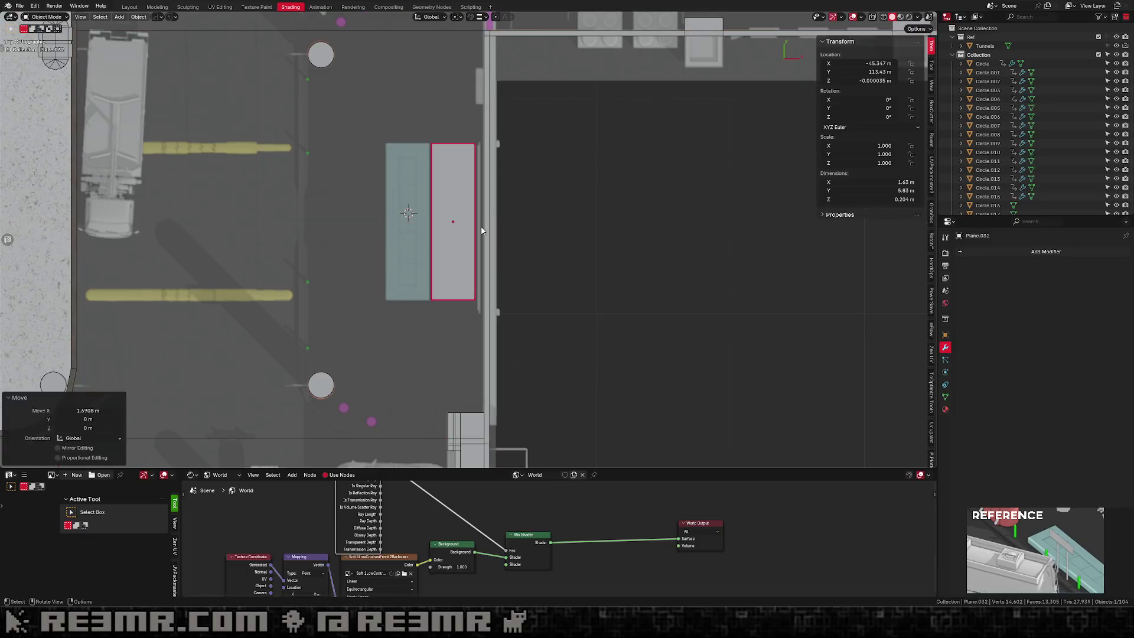
Inset the block's top face by about 0.513 m and scale the inner face by 1.158 along X.
{"action": "key", "text": "Tab"}
{"action": "key", "text": "i"}
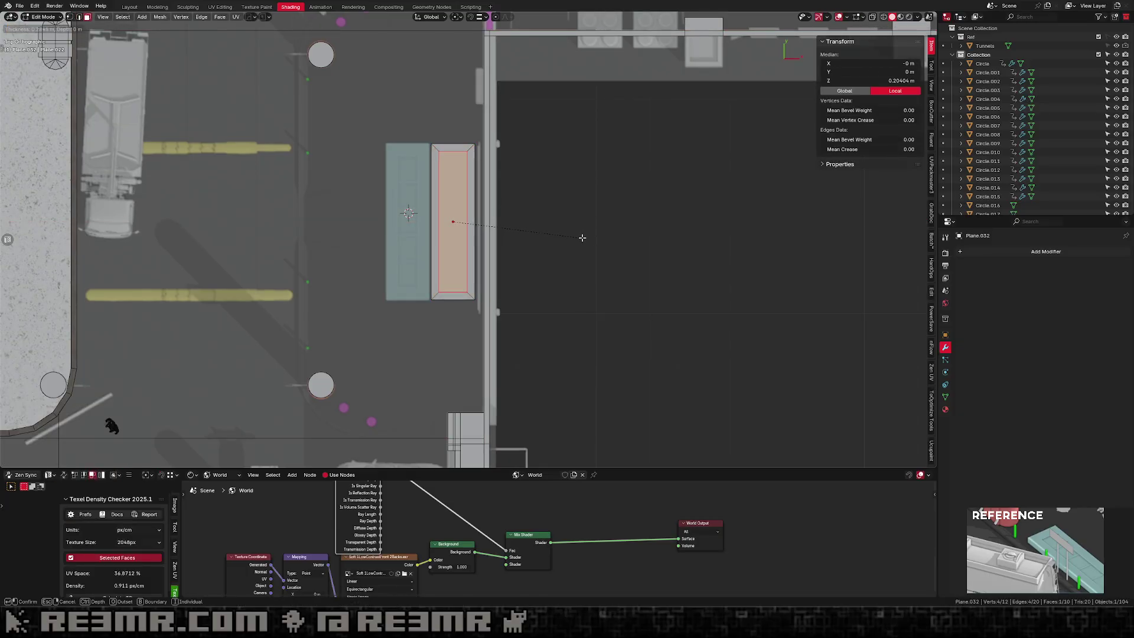
{"action": "left_click", "coordinate": [602, 233]}
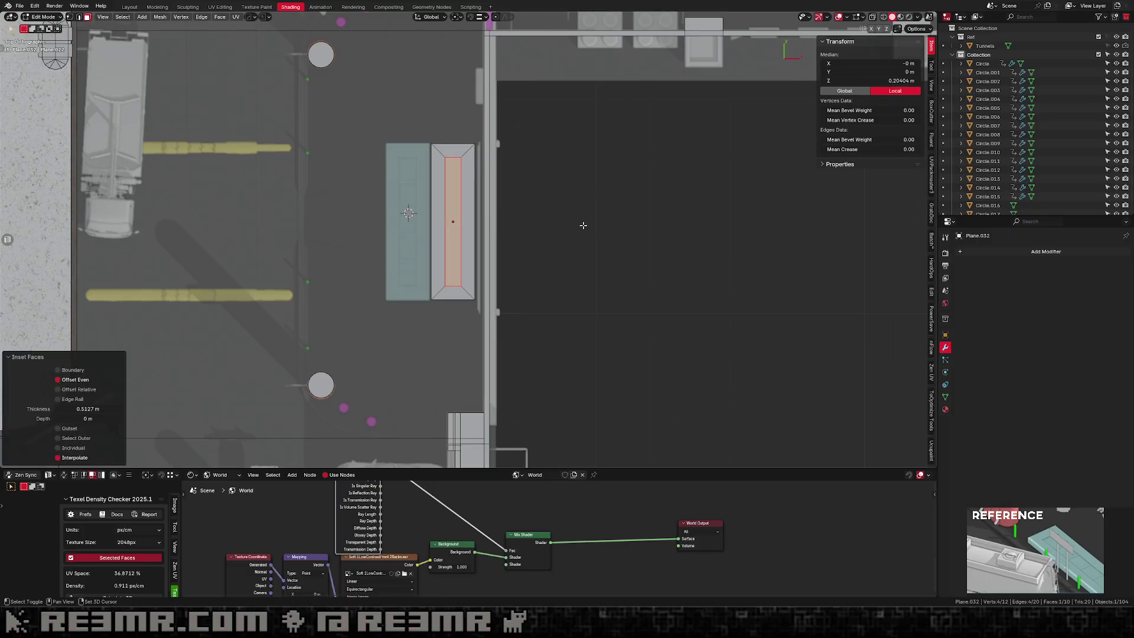
{"action": "key", "text": "s"}
{"action": "key", "text": "x"}
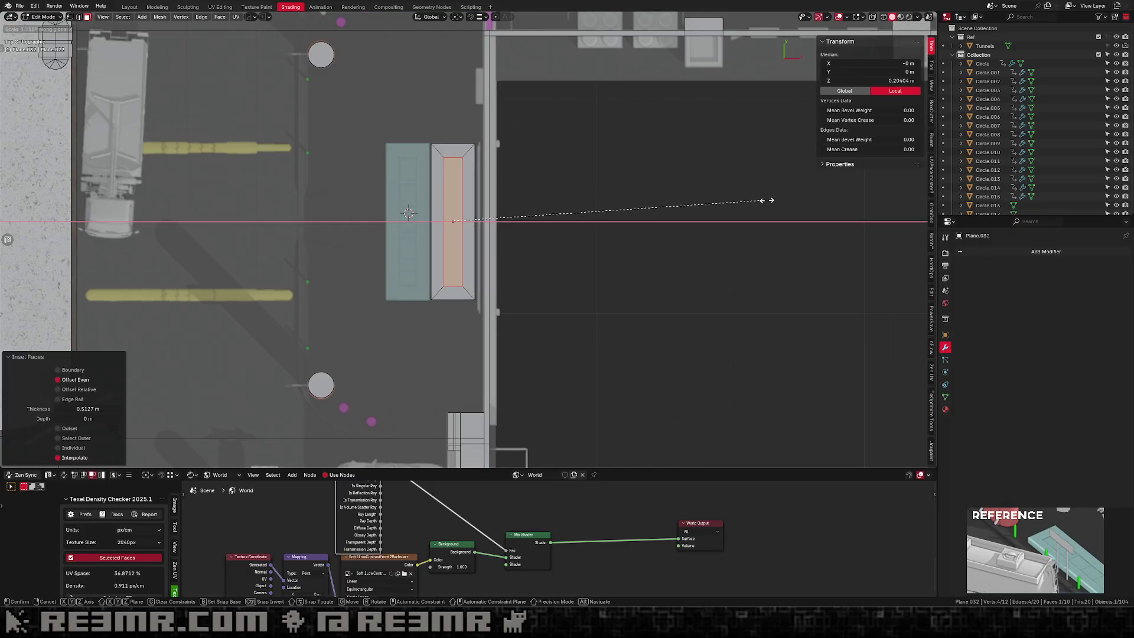
{"action": "left_click", "coordinate": [759, 197]}
Lower the inset inner face about 0.099 m along Z to form a recess in the block.
{"action": "middle_click_drag", "start_coordinate": [605, 253], "coordinate": [536, 253]}
{"action": "key", "text": "g"}
{"action": "key", "text": "z"}
{"action": "key", "text": "z"}
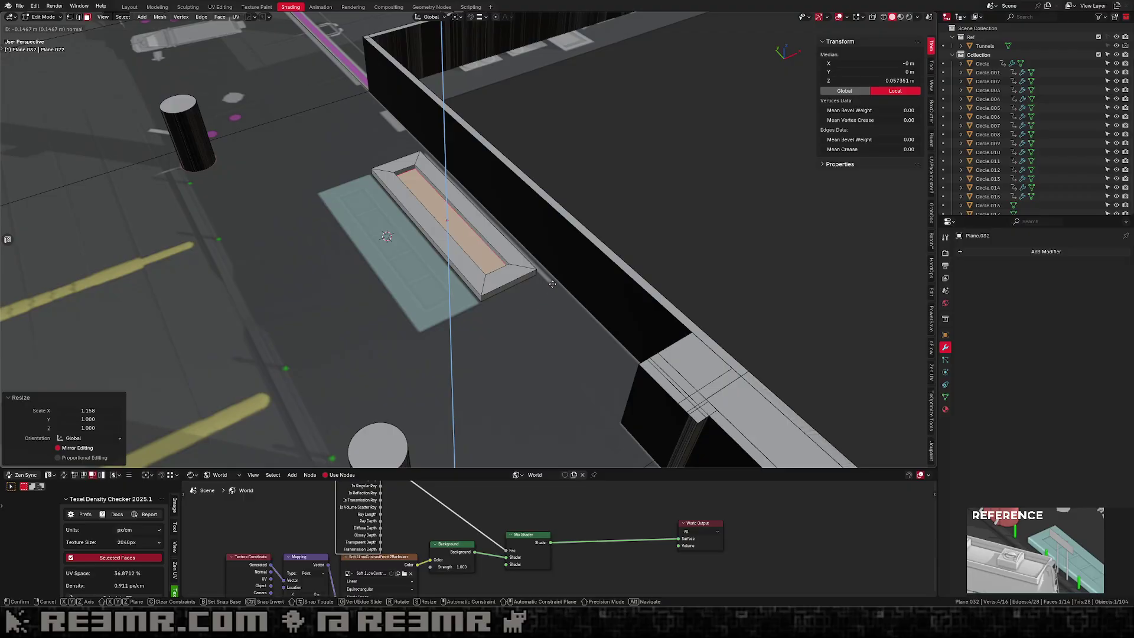
{"action": "left_click", "coordinate": [553, 271]}
{"action": "key", "text": "Tab"}
{"action": "middle_click_drag", "start_coordinate": [553, 271], "coordinate": [503, 261]}
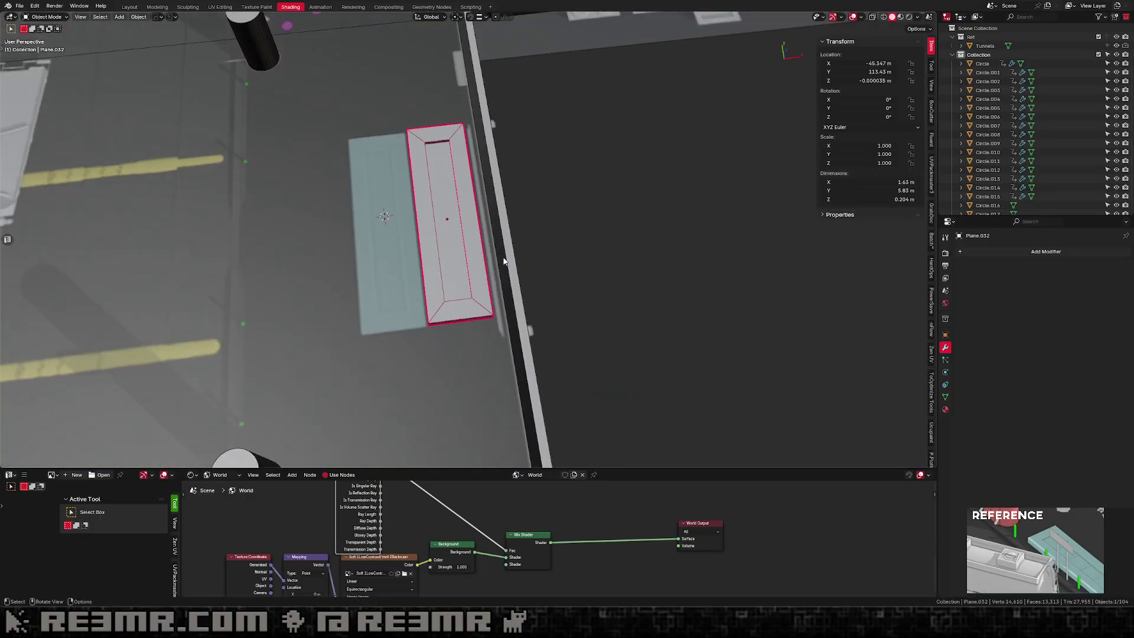
{"action": "key", "text": "KP_7"}
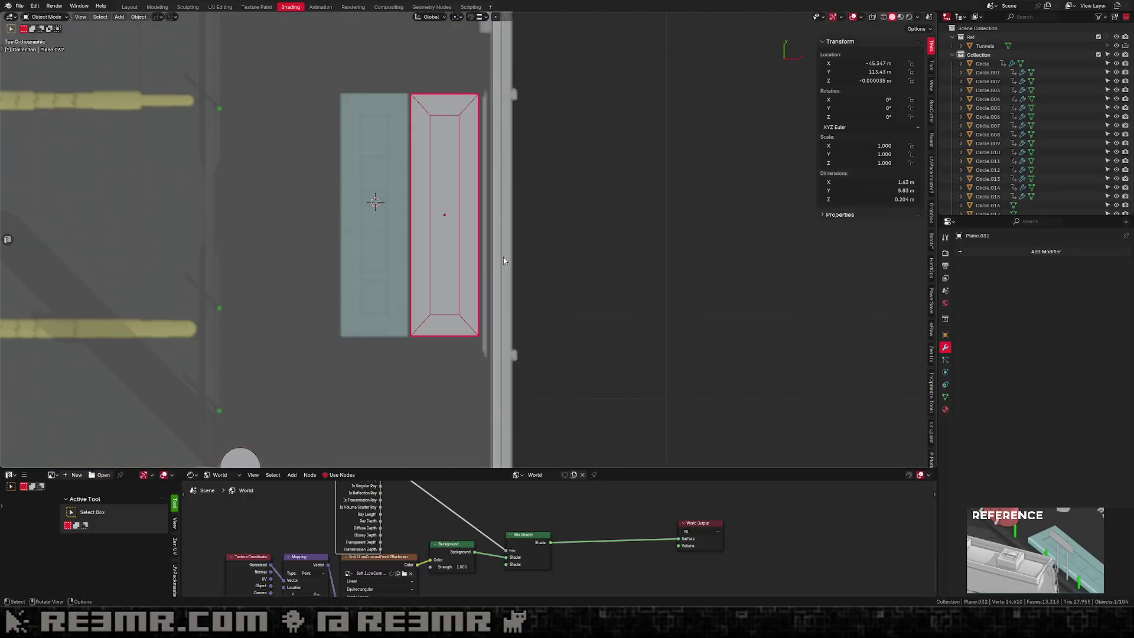
{"action": "scroll", "coordinate": [456, 211], "scroll_direction": "up", "scroll_amount": 1}
{"action": "key", "text": "Tab"}
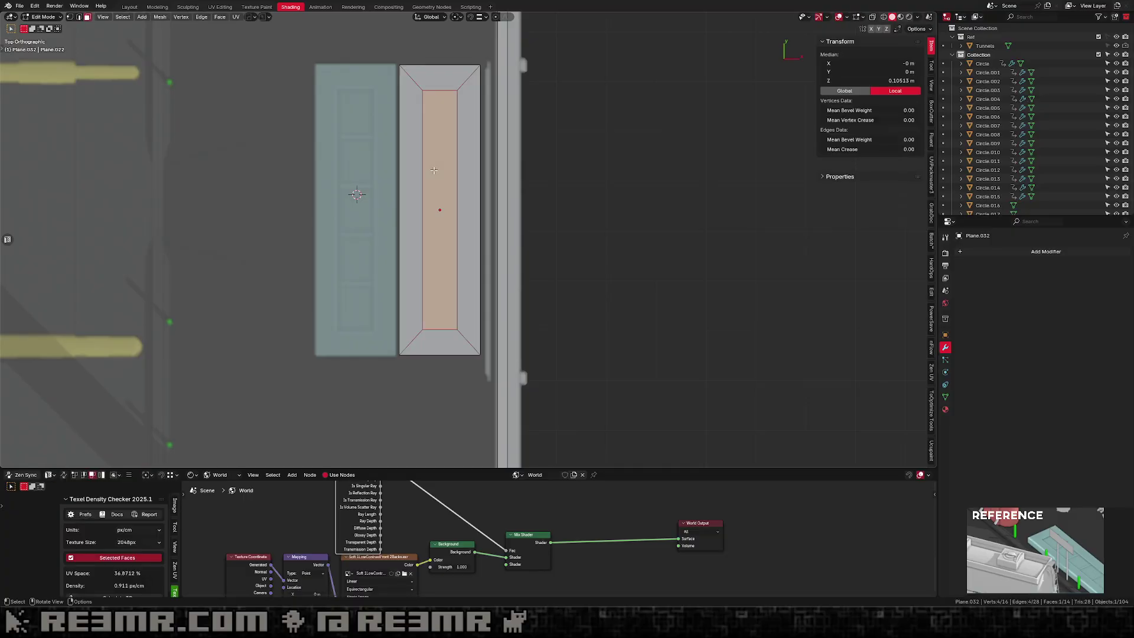
{"action": "key", "text": "ctrl+r"}
{"action": "key", "text": "Escape"}
{"action": "middle_click_drag", "start_coordinate": [432, 144], "coordinate": [308, 254]}
{"action": "key", "text": "Tab"}
Select the recess's inner vertices and resize them along X, and by 1.008 along Y, to fit the reference.
{"action": "key", "text": "KP_7"}
{"action": "key", "text": "Tab"}
{"action": "key", "text": "alt+a"}
{"action": "key", "text": "alt+z"}
{"action": "left_click_drag", "start_coordinate": [469, 55], "coordinate": [389, 360]}
{"action": "key", "text": "alt+z"}
{"action": "key", "text": "s"}
{"action": "key", "text": "x"}
{"action": "left_click", "coordinate": [533, 260]}
{"action": "key", "text": "s"}
{"action": "key", "text": "z"}
{"action": "key", "text": "z"}
{"action": "key", "text": "x"}
{"action": "key", "text": "y"}
{"action": "key", "text": "Escape"}
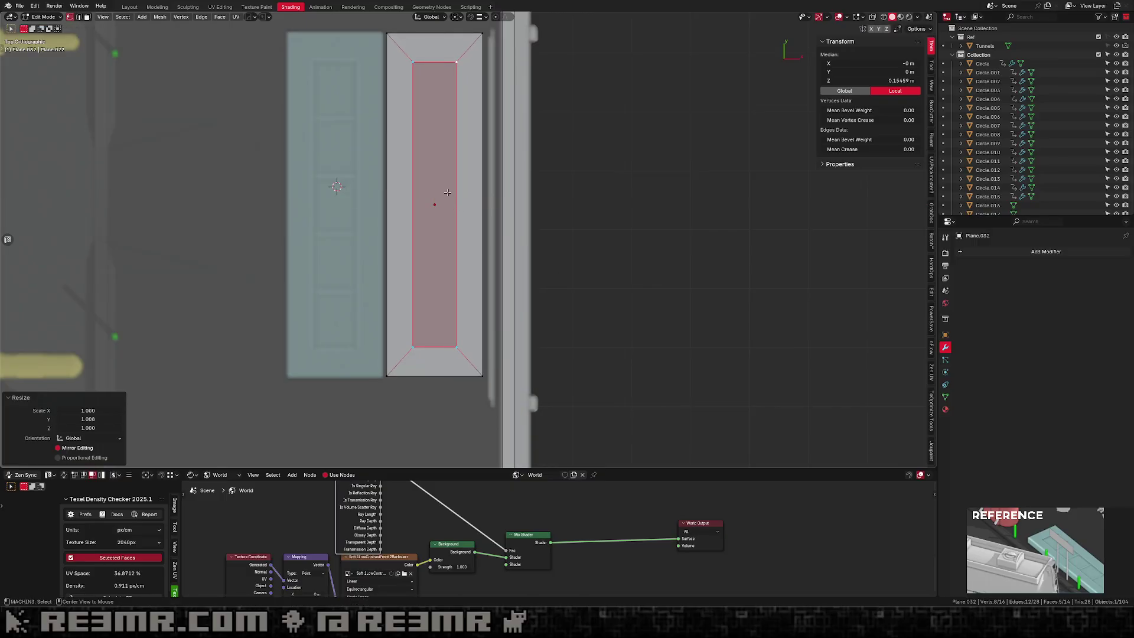
Duplicate the recess's floor face into a separate object and center its origin on its geometry.
{"action": "mouse_move", "coordinate": [436, 213]}
{"action": "middle_mouse_down"}
{"action": "mouse_move", "coordinate": [413, 195]}
{"action": "mouse_move", "coordinate": [456, 216]}
{"action": "mouse_move", "coordinate": [443, 205]}
{"action": "middle_mouse_up"}
{"action": "left_click", "coordinate": [436, 214]}
{"action": "key", "text": "p"}
{"action": "key", "text": "s"}
{"action": "key", "text": "Tab"}
{"action": "key", "text": "ctrl+alt+shift+c"}
{"action": "left_click", "coordinate": [432, 231]}
Raise the separated floor panel about 0.377 m along Z above the block.
{"action": "key", "text": "g"}
{"action": "key", "text": "z"}
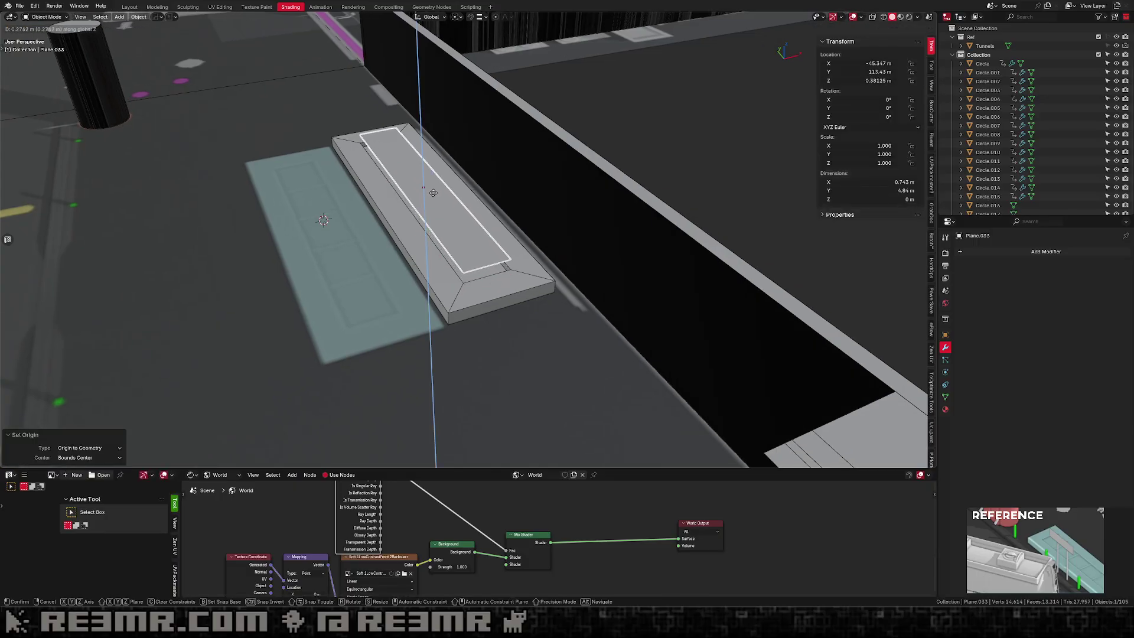
{"action": "left_click", "coordinate": [434, 145]}
{"action": "key", "text": "KP_7"}
{"action": "mouse_move", "coordinate": [435, 145]}
{"action": "middle_mouse_down"}
{"action": "mouse_move", "coordinate": [496, 80]}
{"action": "mouse_move", "coordinate": [434, 150]}
{"action": "middle_mouse_up"}
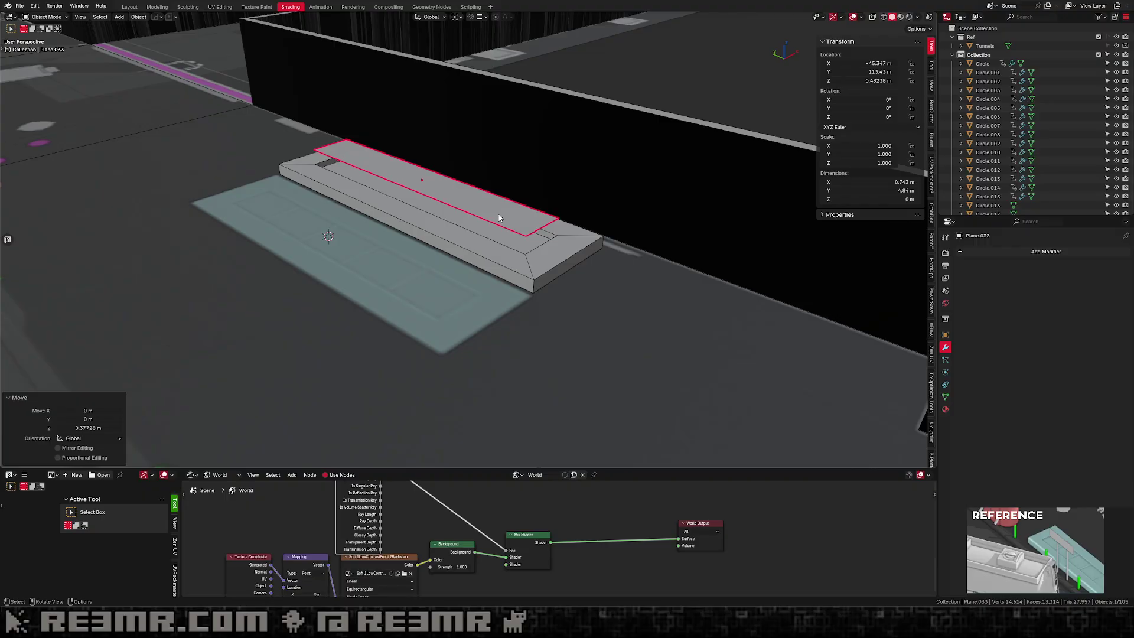
{"action": "middle_click_drag", "start_coordinate": [473, 191], "coordinate": [434, 290]}
Add four evenly spaced loop cuts across the width of the raised panel.
{"action": "key", "text": "Tab"}
{"action": "key", "text": "KP_7"}
{"action": "key", "text": "ctrl+r"}
{"action": "scroll", "coordinate": [440, 118], "scroll_direction": "up", "scroll_amount": 2}
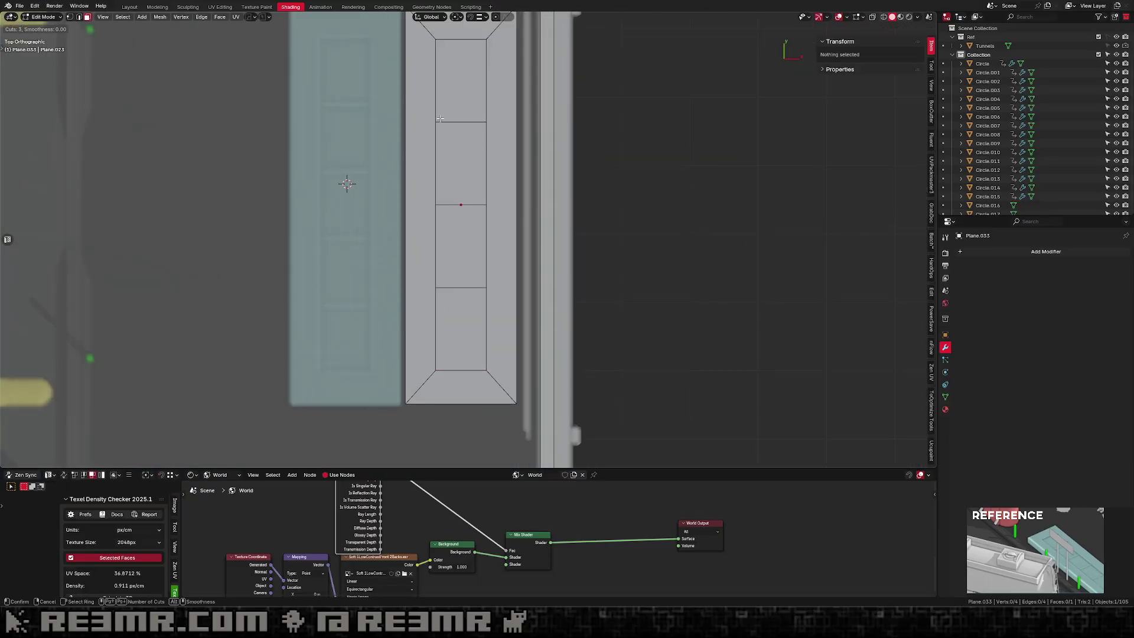
{"action": "scroll", "coordinate": [440, 118], "scroll_direction": "up", "scroll_amount": 1}
{"action": "left_click", "coordinate": [440, 119]}
{"action": "right_click", "coordinate": [490, 169]}
Bevel the four cut edges with a 0.0425 m width to form narrow crossbar strips.
{"action": "middle_click_drag", "start_coordinate": [568, 193], "coordinate": [618, 172]}
{"action": "key", "text": "ctrl+b"}
{"action": "mouse_move", "coordinate": [689, 194]}
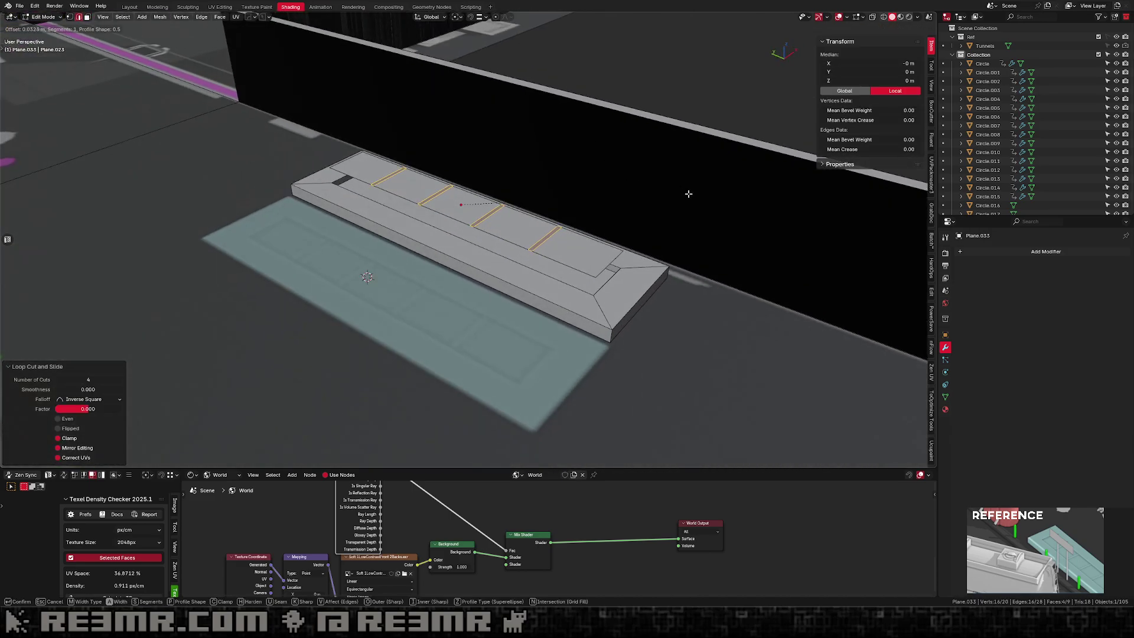
{"action": "left_click", "coordinate": [694, 197]}
{"action": "middle_click_drag", "start_coordinate": [695, 198], "coordinate": [599, 223]}
{"action": "middle_click_drag", "start_coordinate": [525, 232], "coordinate": [539, 239]}
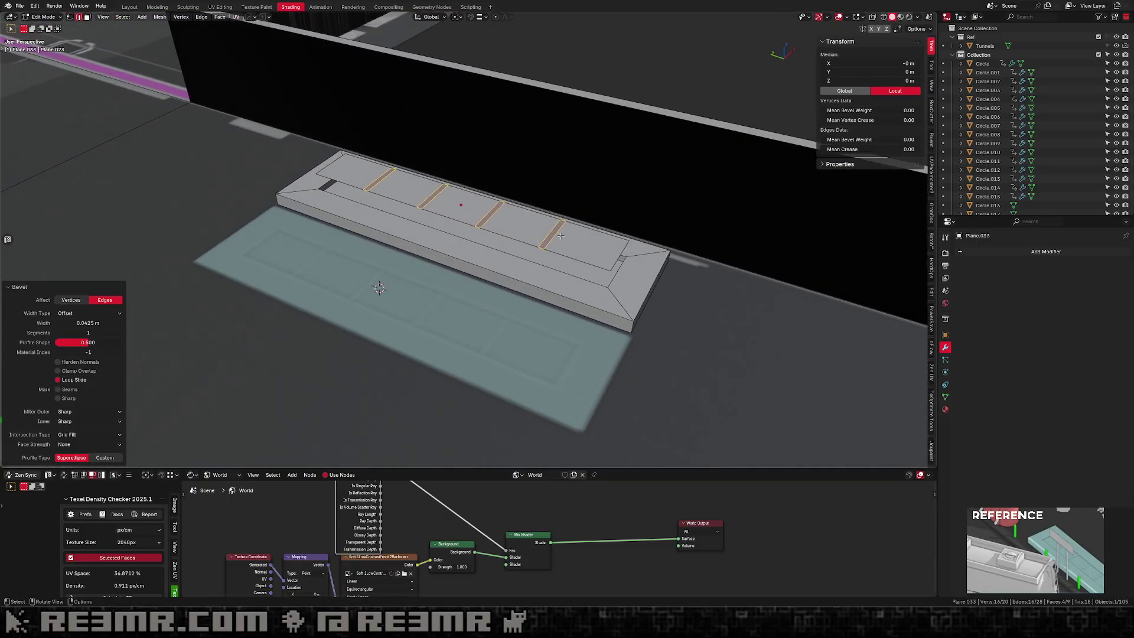
Separate the four narrow strips into their own object and delete the rest of the panel.
{"action": "key", "text": "Tab"}
{"action": "key", "text": "Tab"}
{"action": "key", "text": "2"}
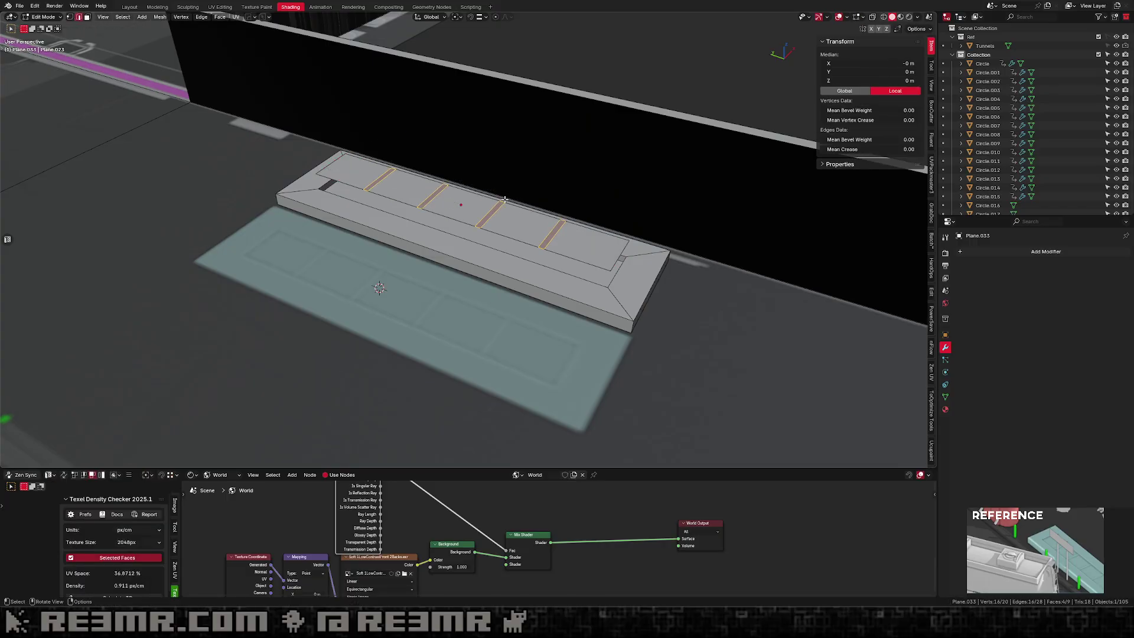
{"action": "key", "text": "alt+a"}
{"action": "key", "text": "Tab"}
{"action": "key", "text": "x"}
{"action": "left_click", "coordinate": [497, 230]}
{"action": "left_click", "coordinate": [495, 220]}
Lower the four strips onto the recess floor and extrude them upward about 0.099 m.
{"action": "key", "text": "Tab"}
{"action": "key", "text": "a"}
{"action": "key", "text": "Tab"}
{"action": "right_click", "coordinate": [500, 220]}
{"action": "key", "text": "Tab"}
{"action": "key", "text": "Tab"}
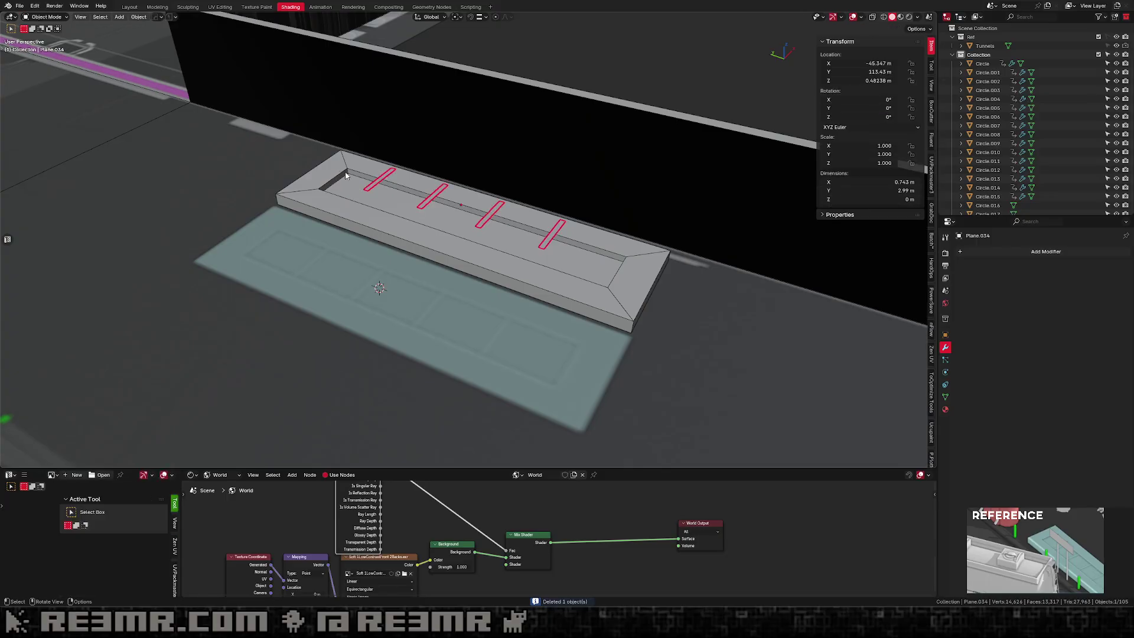
{"action": "key", "text": "Tab"}
{"action": "key", "text": "e"}
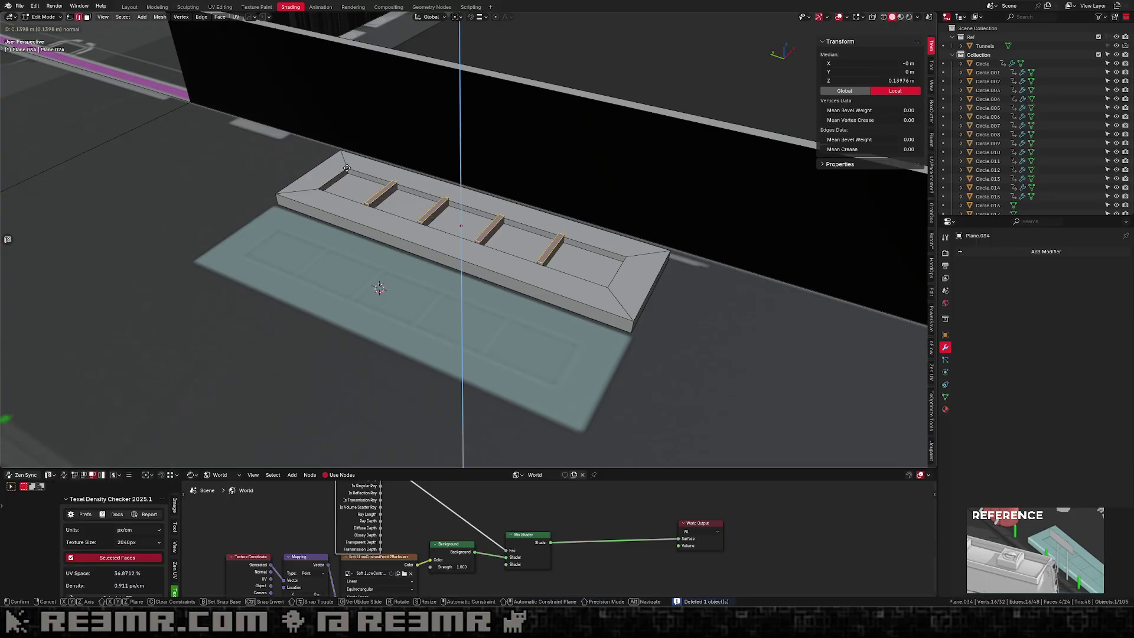
{"action": "left_click", "coordinate": [346, 168]}
Isolate the four bars and delete all their end faces, selected by similar area.
{"action": "key", "text": "KP_Divide"}
{"action": "left_click", "coordinate": [332, 216]}
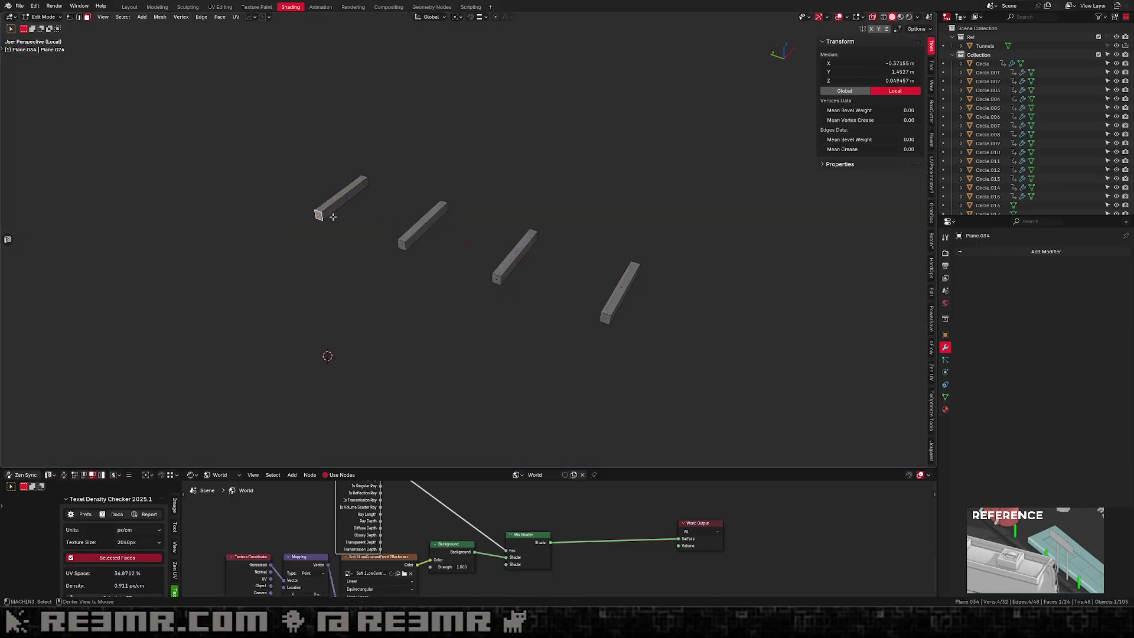
{"action": "key", "text": "shift+g"}
{"action": "left_click", "coordinate": [301, 228]}
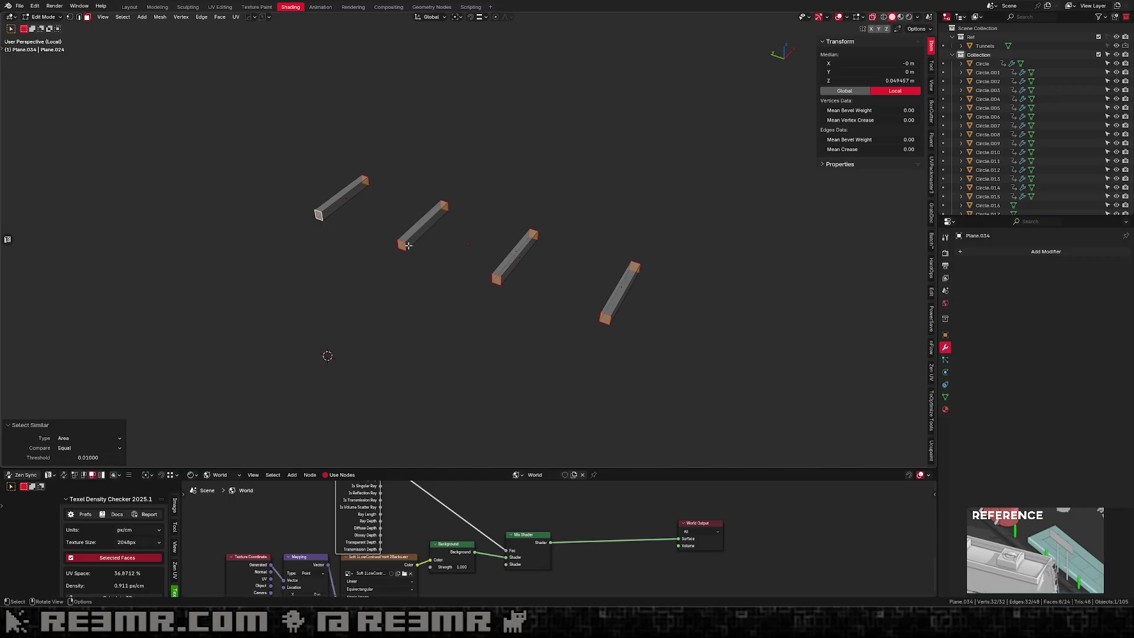
{"action": "key", "text": "x"}
{"action": "left_click", "coordinate": [349, 231]}
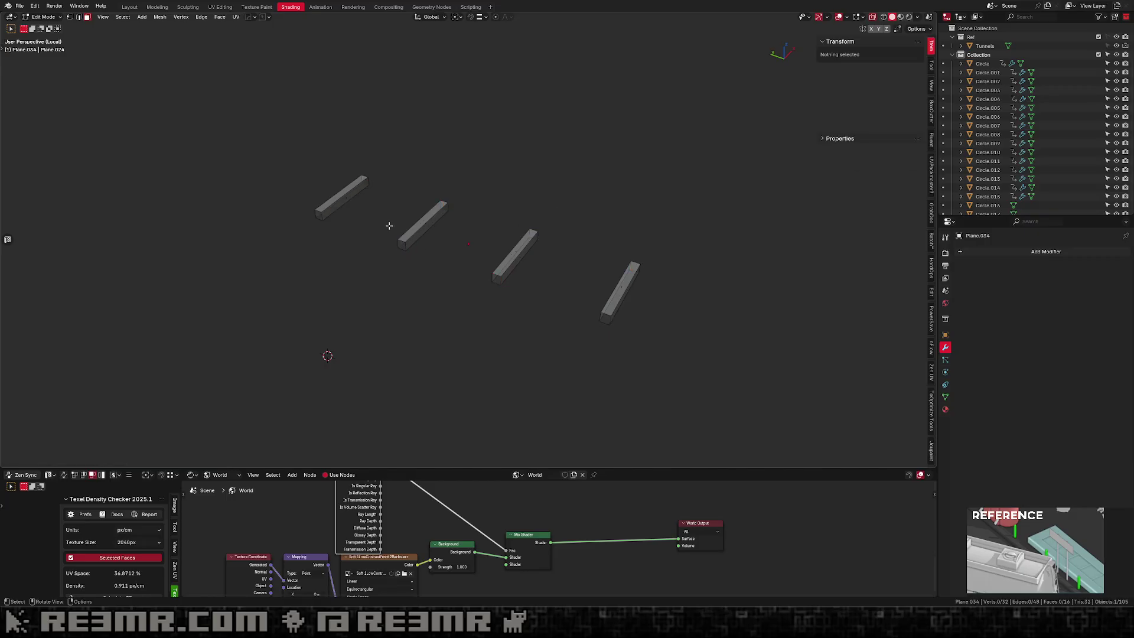
Select the matching underside faces of all four bars and delete them.
{"action": "left_click", "coordinate": [434, 234]}
{"action": "key", "text": "shift+g"}
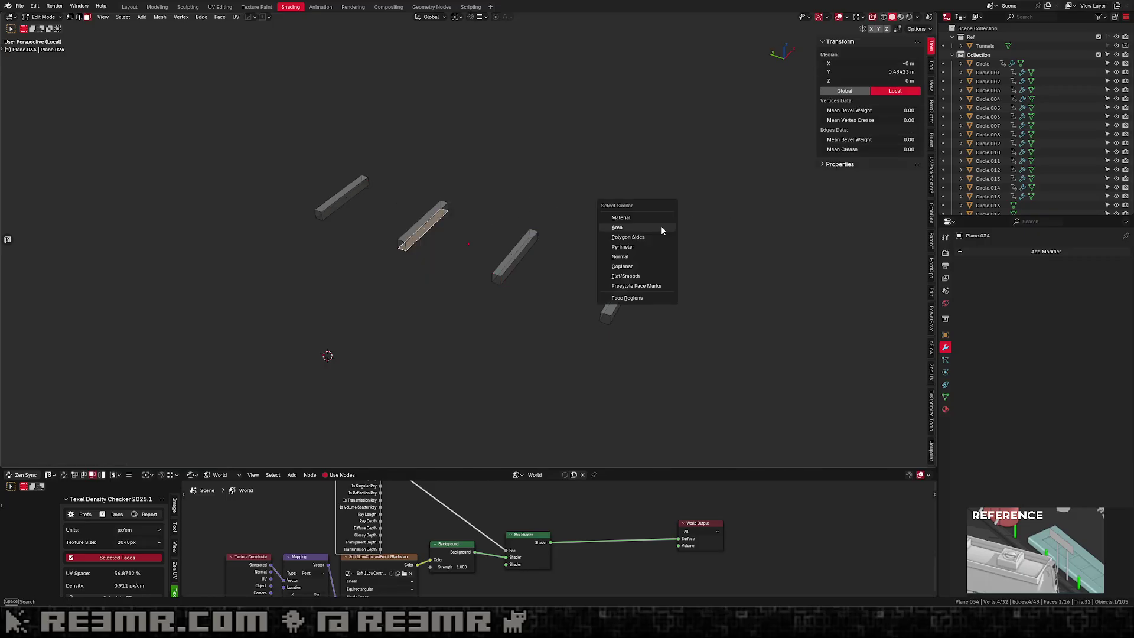
{"action": "left_click", "coordinate": [653, 258]}
{"action": "key", "text": "x"}
{"action": "left_click", "coordinate": [599, 196]}
{"action": "key", "text": "Tab"}
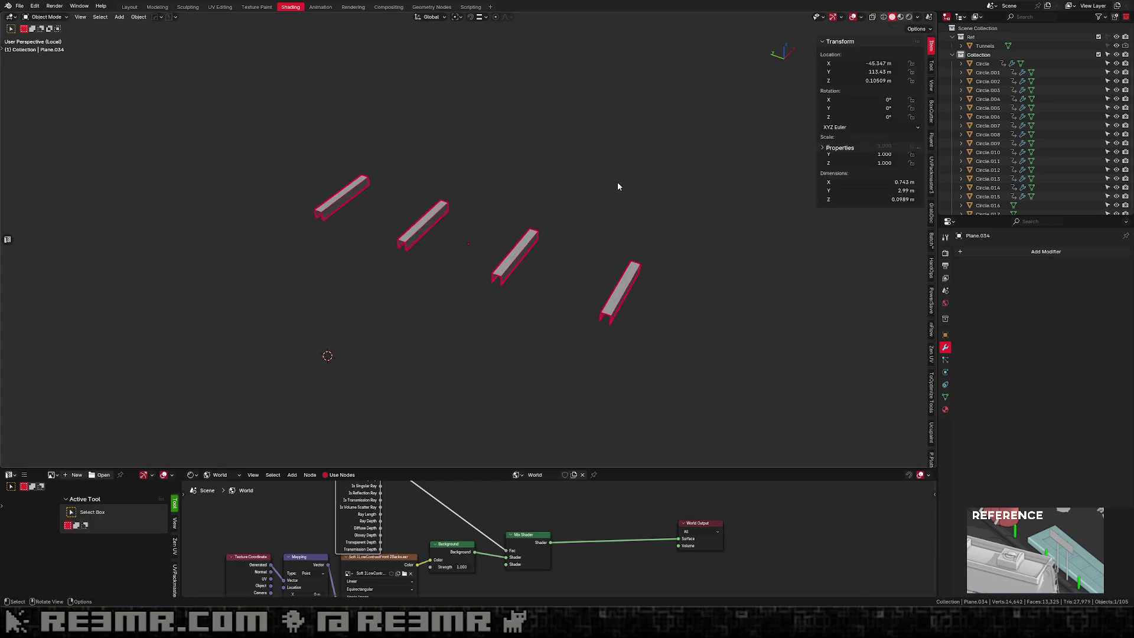
Show the whole scene again and move the bars' coplanar top faces slightly along Z.
{"action": "key", "text": "slash"}
{"action": "middle_click_drag", "start_coordinate": [549, 217], "coordinate": [501, 225]}
{"action": "scroll", "coordinate": [500, 223], "scroll_direction": "up", "scroll_amount": 3}
{"action": "key", "text": "Tab"}
{"action": "left_click", "coordinate": [500, 223]}
{"action": "key", "text": "shift+g"}
{"action": "left_click", "coordinate": [451, 196]}
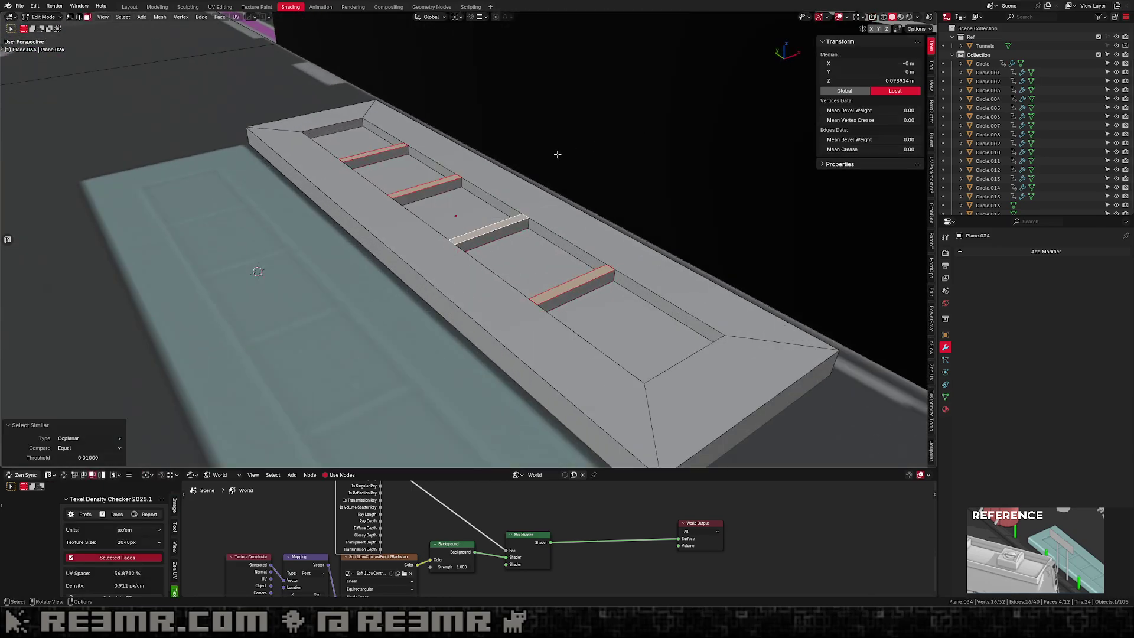
{"action": "key", "text": "g"}
{"action": "key", "text": "z"}
{"action": "left_click", "coordinate": [582, 180]}
{"action": "key", "text": "Tab"}
Join the bars with the recessed block and move it about -1.695 m along X onto the teal rectangle.
{"action": "scroll", "coordinate": [584, 206], "scroll_direction": "down", "scroll_amount": 4}
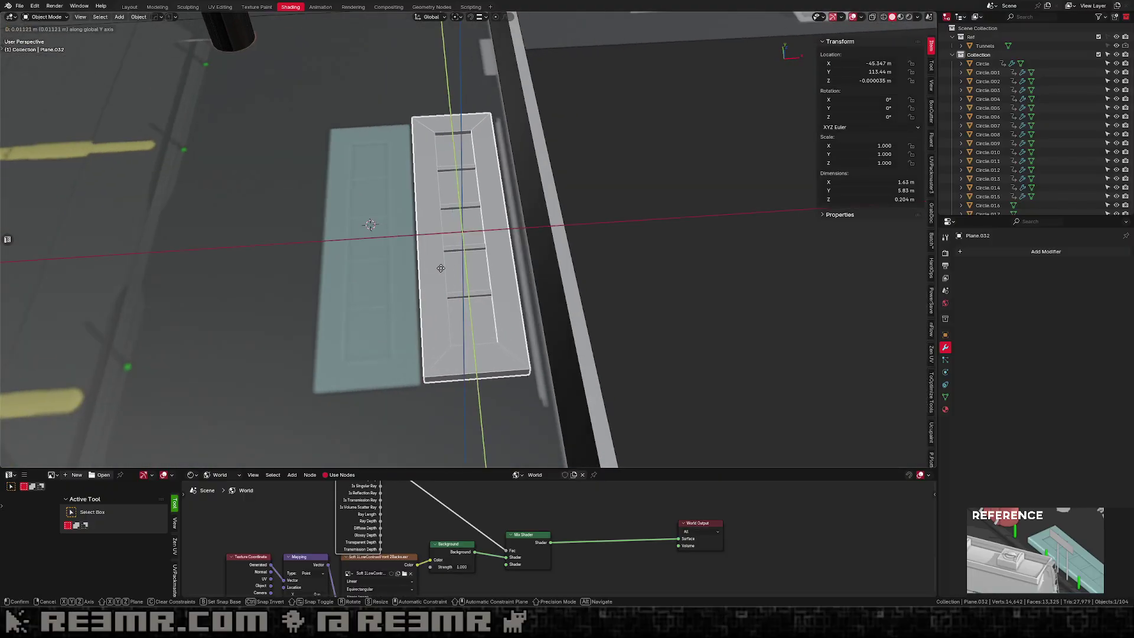
{"action": "left_click", "coordinate": [341, 277]}
{"action": "middle_click_drag", "start_coordinate": [222, 292], "coordinate": [364, 242]}
{"action": "scroll", "coordinate": [364, 242], "scroll_direction": "down", "scroll_amount": 3}
{"action": "key", "text": "KP_7"}
{"action": "scroll", "coordinate": [351, 271], "scroll_direction": "down", "scroll_amount": 5}
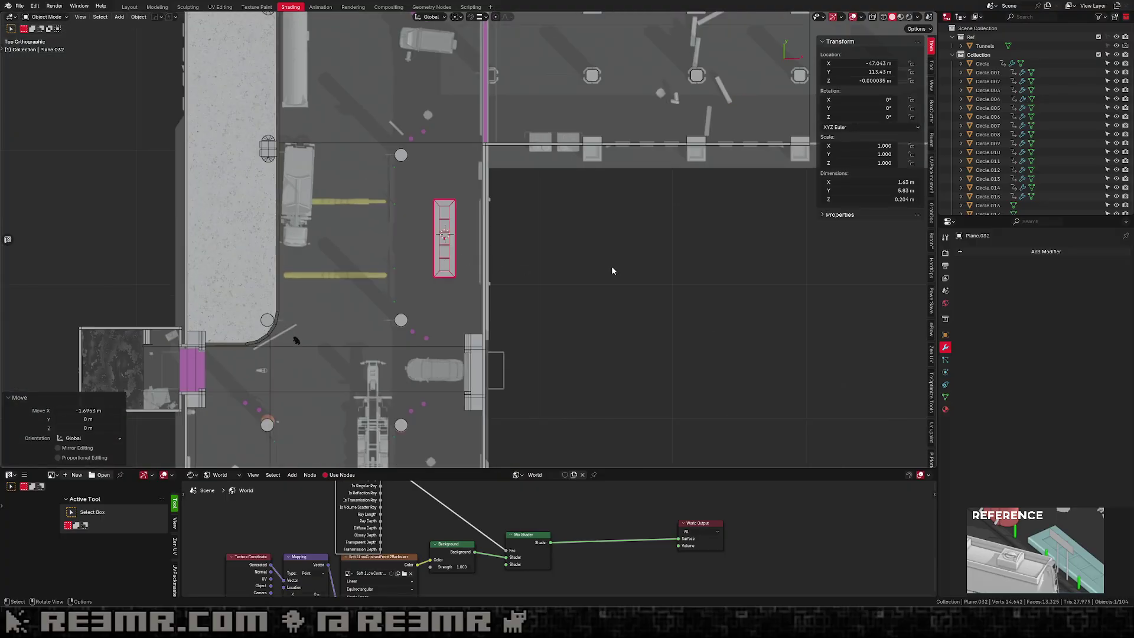
{"action": "left_click", "coordinate": [611, 266]}
{"action": "middle_click_drag", "start_coordinate": [502, 314], "coordinate": [502, 321], "text": "shift"}
{"action": "scroll", "coordinate": [501, 321], "scroll_direction": "up", "scroll_amount": 2}
{"action": "middle_click_drag", "start_coordinate": [463, 227], "coordinate": [466, 288], "text": "shift"}
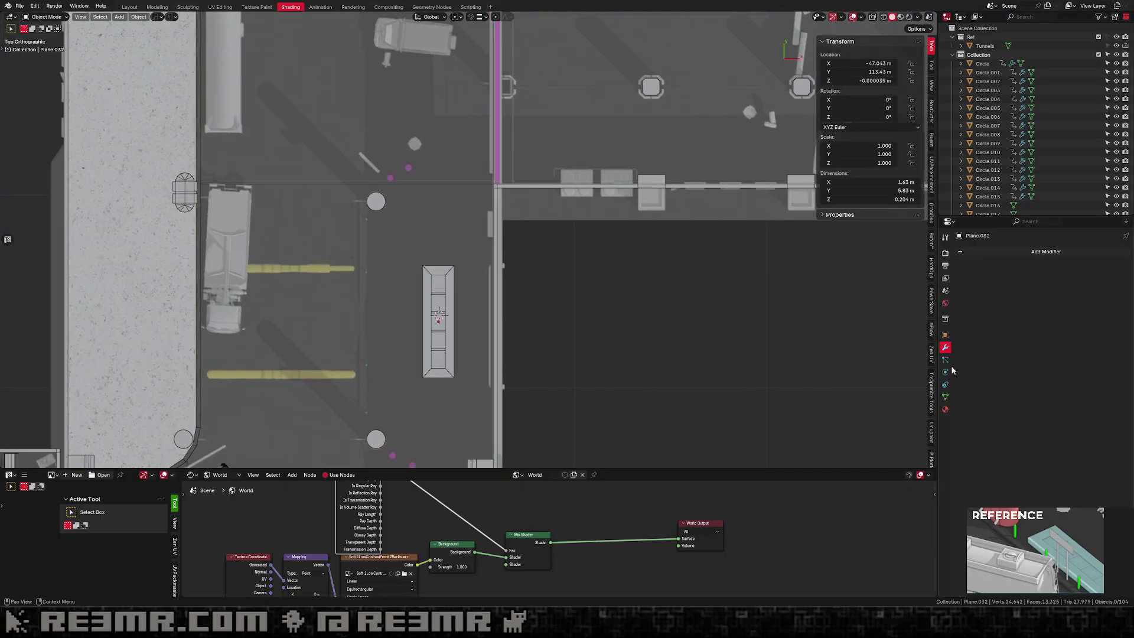
{"action": "left_click", "coordinate": [376, 202]}
{"action": "scroll", "coordinate": [384, 204], "scroll_direction": "up", "scroll_amount": 5}
{"action": "key", "text": "shift+a"}
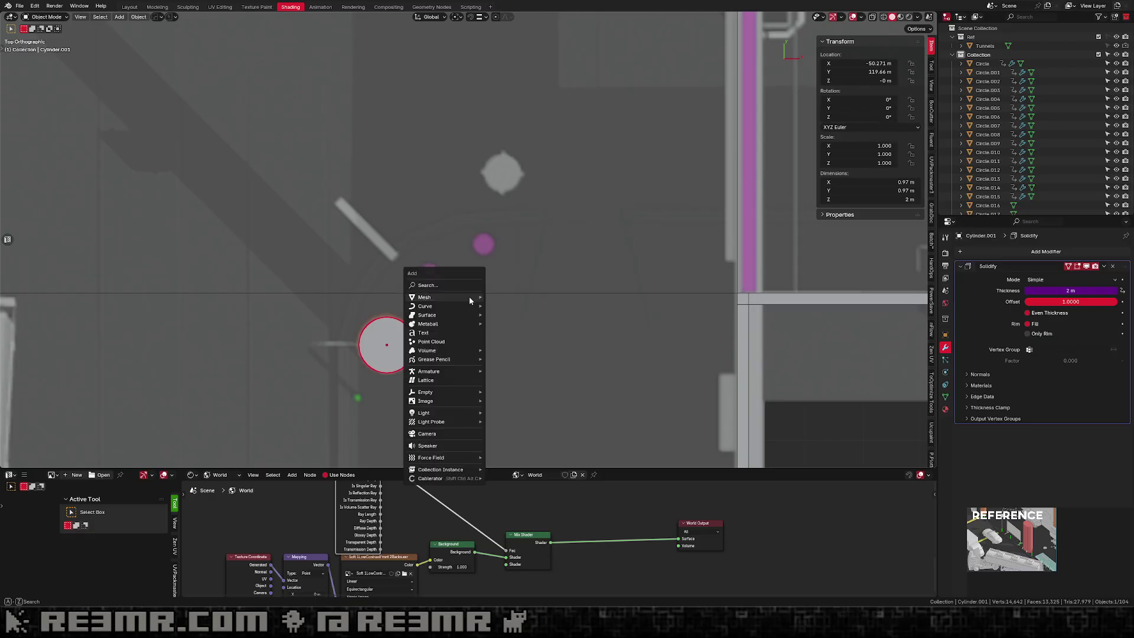
{"action": "mouse_move", "coordinate": [480, 296]}
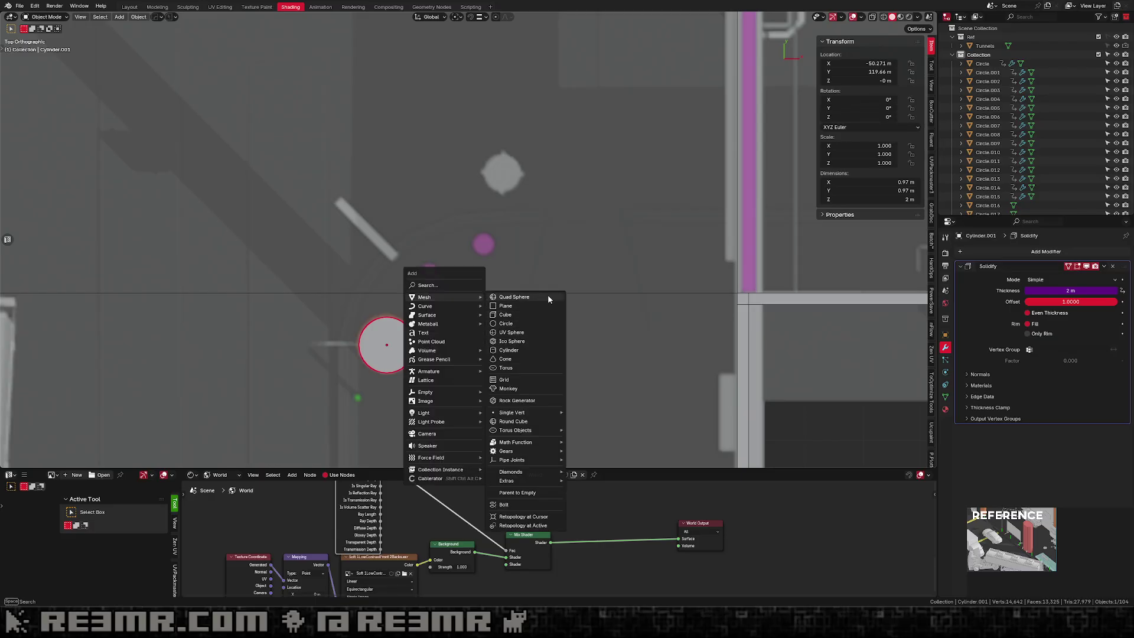
{"action": "scroll", "coordinate": [697, 201], "scroll_direction": "down", "scroll_amount": 8}
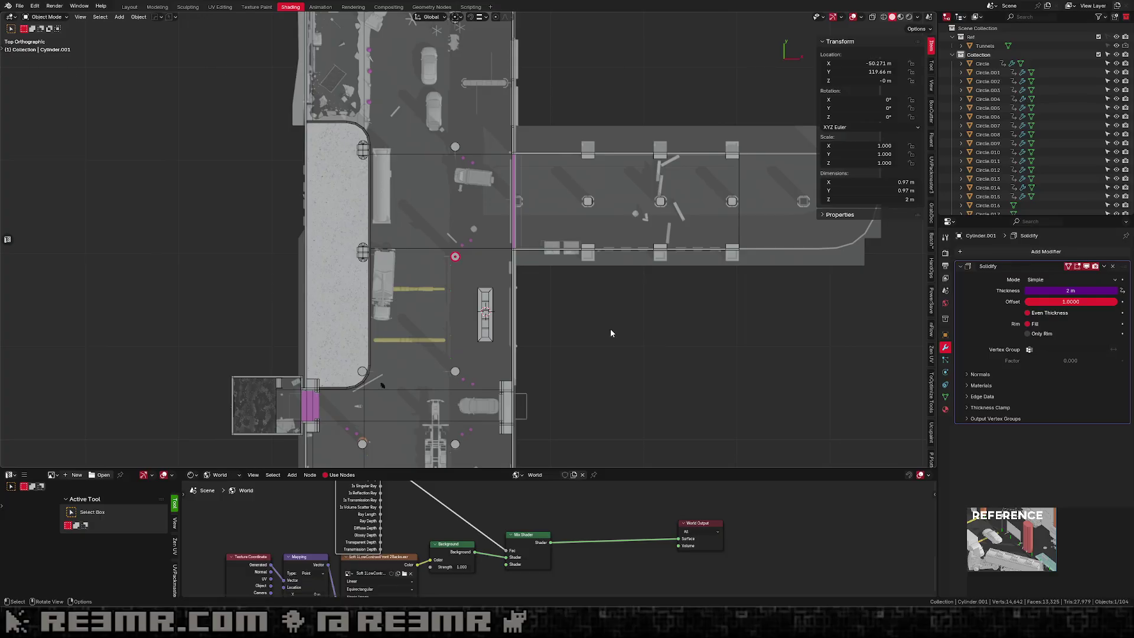
Reveal all hidden objects to check them, and hide the large slab covering the road reference again.
{"action": "key", "text": "alt+h"}
{"action": "middle_click_drag", "start_coordinate": [588, 352], "coordinate": [581, 249], "text": "shift"}
{"action": "left_click", "coordinate": [479, 223]}
{"action": "left_click", "coordinate": [478, 226]}
{"action": "middle_click_drag", "start_coordinate": [479, 226], "coordinate": [508, 137]}
{"action": "key", "text": "v"}
{"action": "key", "text": "KP_7"}
{"action": "middle_click_drag", "start_coordinate": [519, 179], "coordinate": [512, 242], "text": "shift"}
{"action": "left_click", "coordinate": [445, 135]}
{"action": "key", "text": "h"}
{"action": "key", "text": "h"}
{"action": "scroll", "coordinate": [446, 138], "scroll_direction": "up", "scroll_amount": 10}
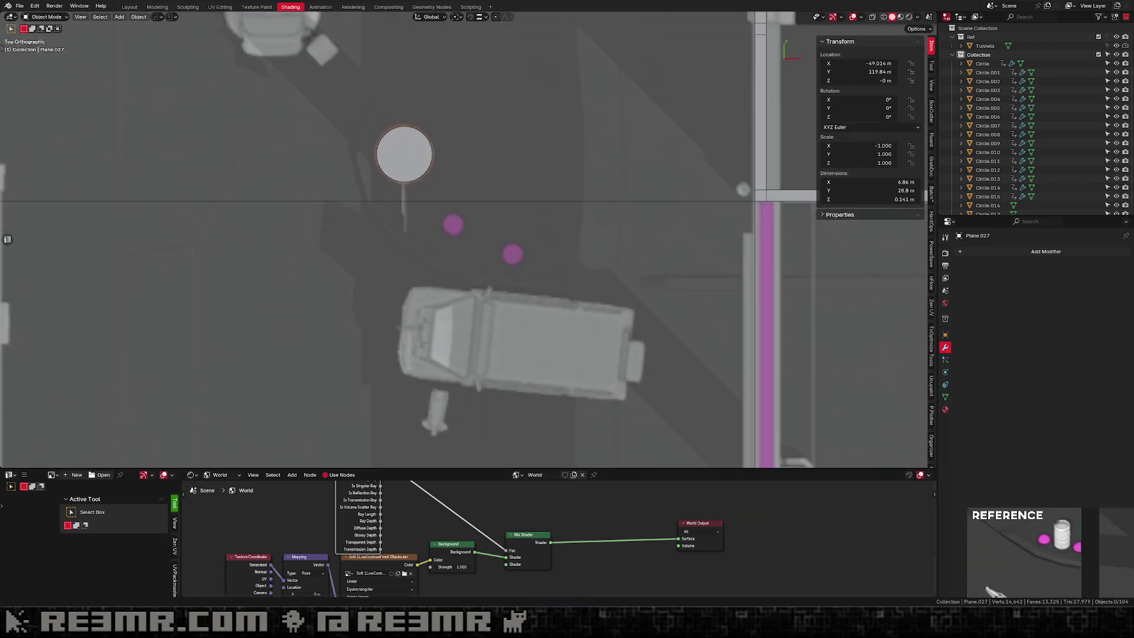
Add a cube beside the column at the magenta circles and raise it about 1.27 m along Z.
{"action": "middle_click_drag", "start_coordinate": [519, 248], "coordinate": [519, 198]}
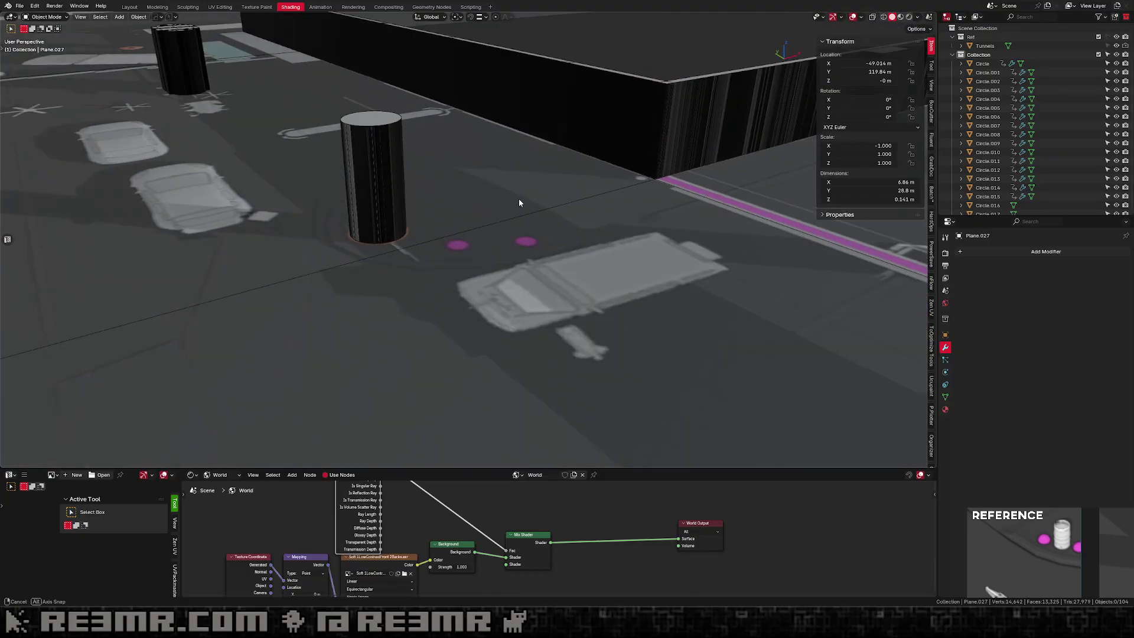
{"action": "key", "text": "shift+a"}
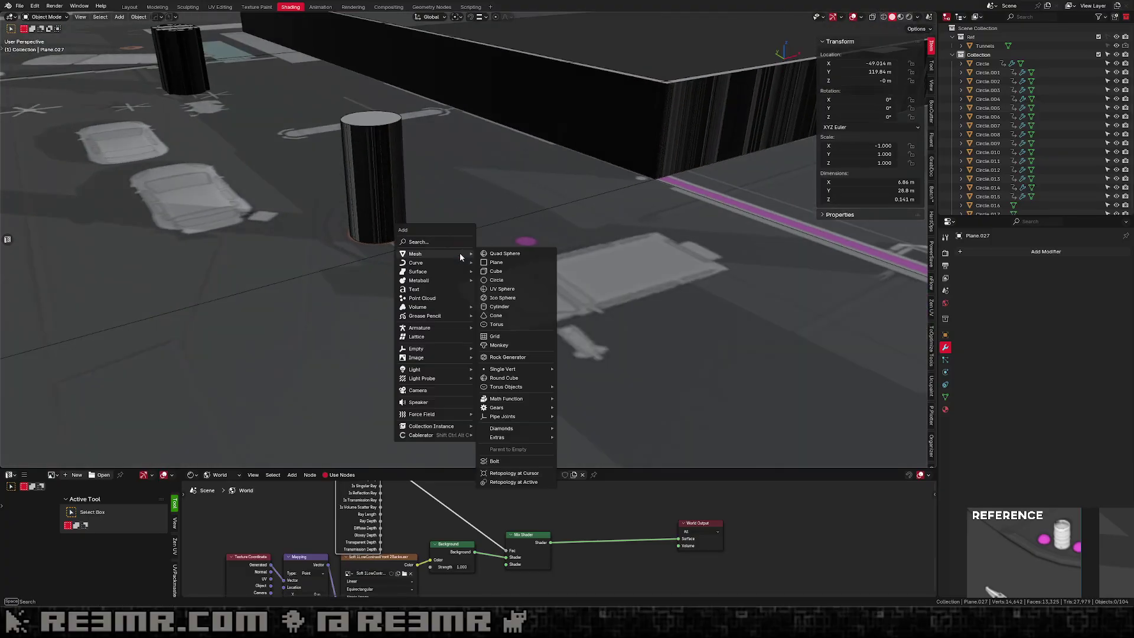
{"action": "left_click", "coordinate": [516, 271]}
{"action": "middle_click_drag", "start_coordinate": [621, 258], "coordinate": [589, 232]}
{"action": "key", "text": "g"}
{"action": "key", "text": "z"}
{"action": "left_click", "coordinate": [612, 238]}
Move the cube about 0.91 m along X and give it a Subdivision modifier at viewport level 4.
{"action": "key", "text": "ctrl+2"}
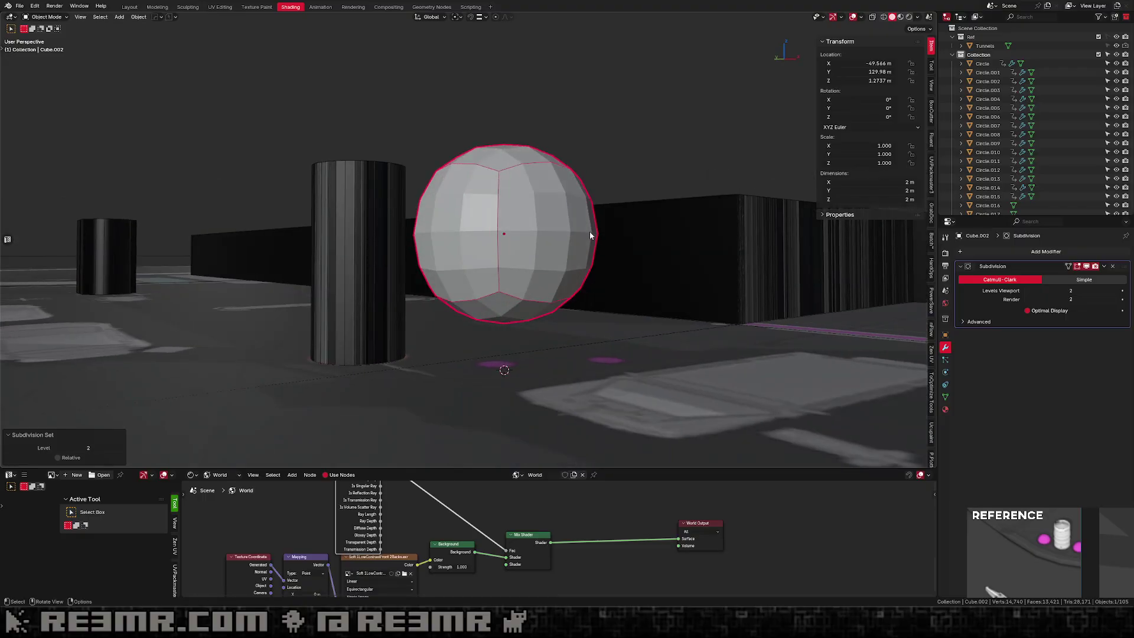
{"action": "key", "text": "KP_1"}
{"action": "key", "text": "g"}
{"action": "key", "text": "x"}
{"action": "left_click", "coordinate": [790, 324]}
{"action": "middle_click_drag", "start_coordinate": [761, 321], "coordinate": [647, 314], "text": "shift"}
{"action": "key", "text": "ctrl+4"}
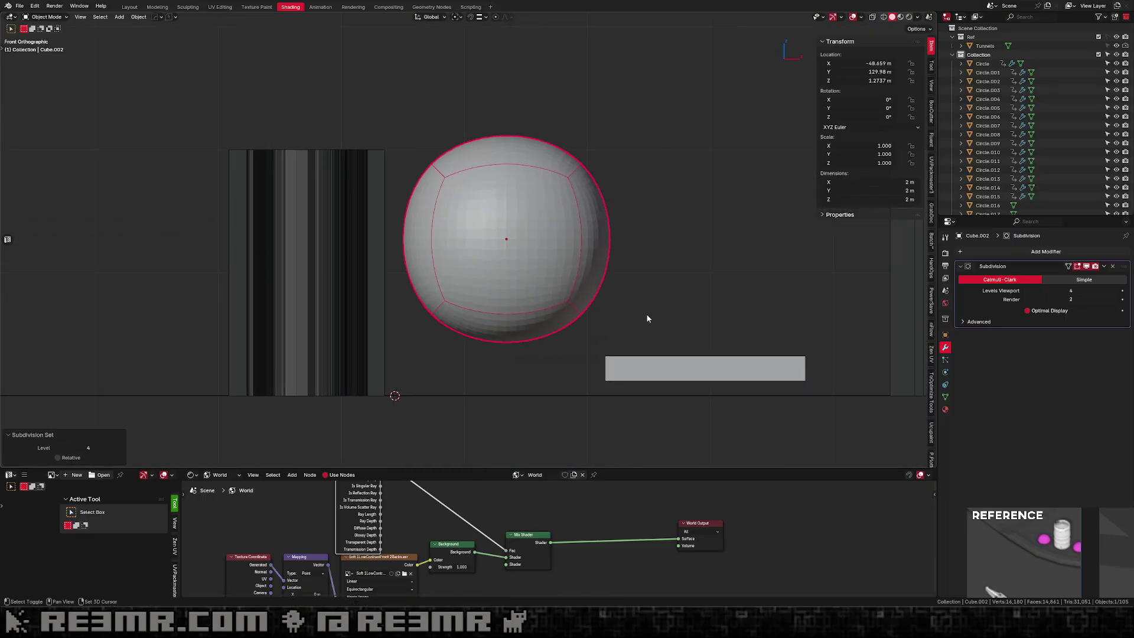
{"action": "scroll", "coordinate": [611, 309], "scroll_direction": "down", "scroll_amount": 4}
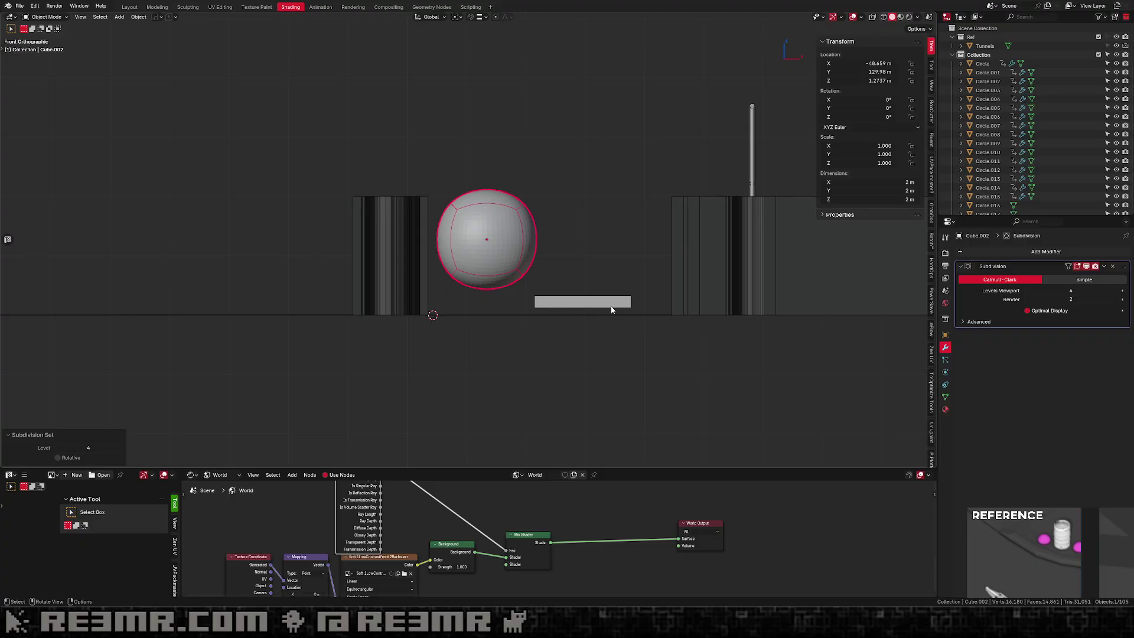
{"action": "scroll", "coordinate": [501, 253], "scroll_direction": "up", "scroll_amount": 4}
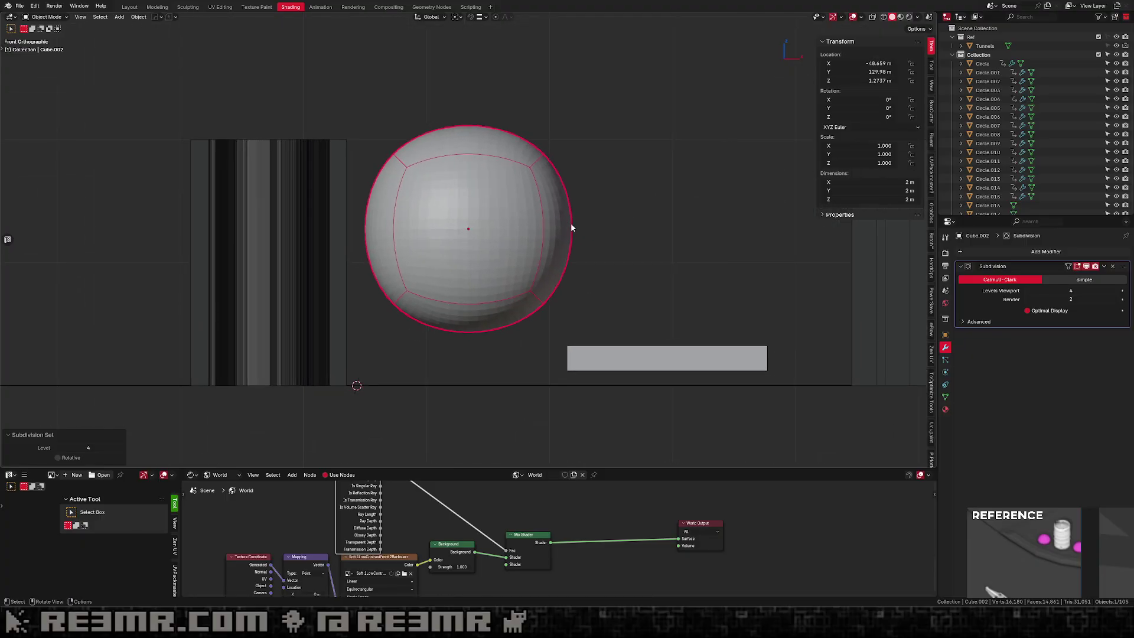
{"action": "key", "text": "g"}
{"action": "key", "text": "x"}
{"action": "right_click", "coordinate": [526, 252]}
{"action": "middle_click_drag", "start_coordinate": [501, 233], "coordinate": [491, 229], "text": "shift"}
Add a Cast modifier to the subdivided cube to round it into a sphere.
{"action": "left_click", "coordinate": [628, 184]}
{"action": "left_click", "coordinate": [480, 218]}
{"action": "left_click", "coordinate": [1043, 254]}
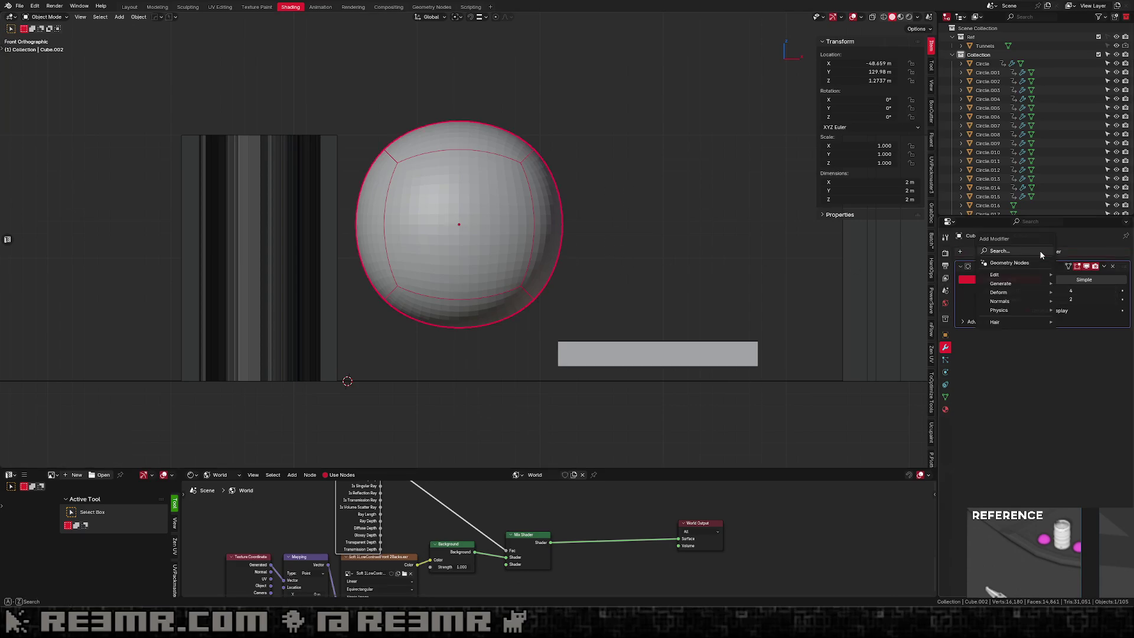
{"action": "left_click", "coordinate": [1018, 252]}
{"action": "type", "text": "cast"}
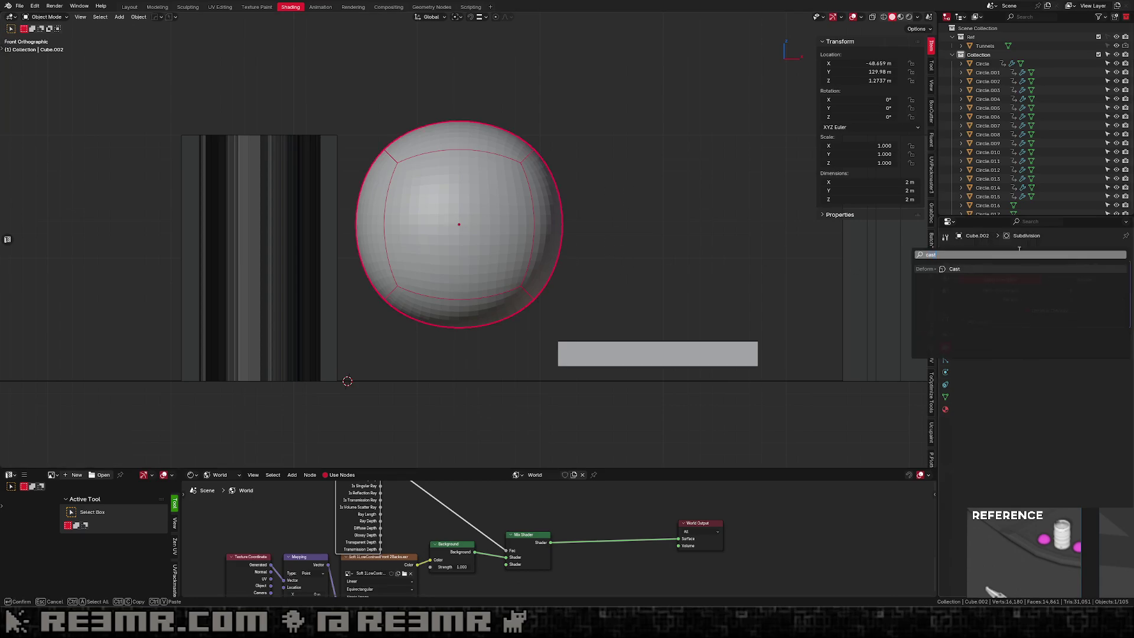
{"action": "key", "text": "Return"}
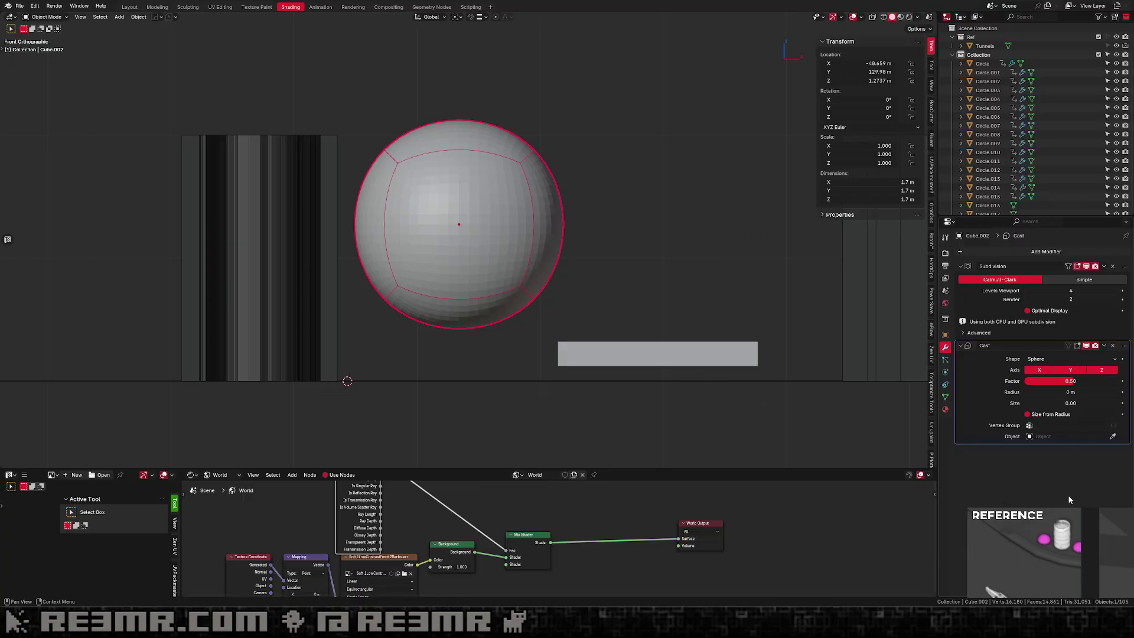
Compare the sphere with and without the Cast modifier, and set the Subdivision viewport level to 2.
{"action": "left_click", "coordinate": [1085, 345]}
{"action": "left_click", "coordinate": [1085, 346]}
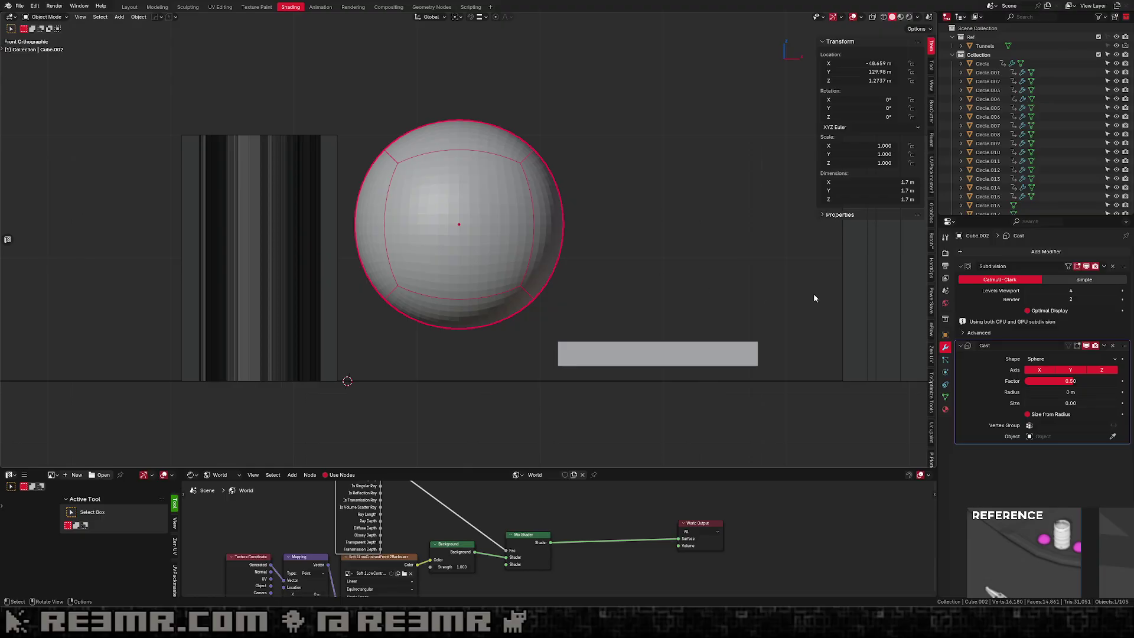
{"action": "left_click", "coordinate": [1095, 290]}
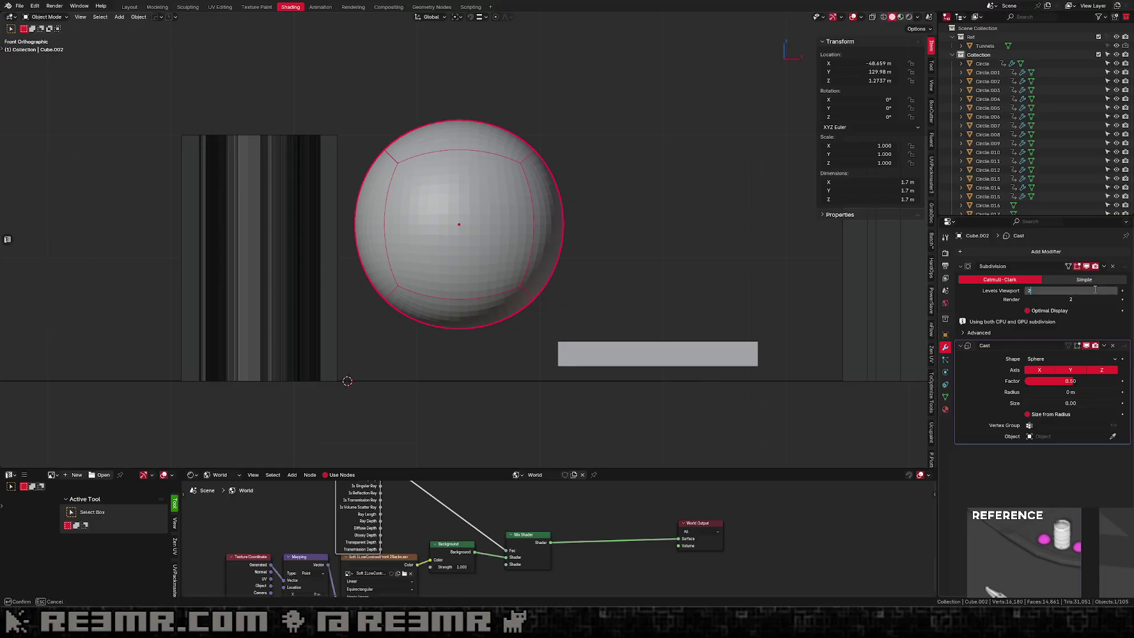
{"action": "key", "text": "Return"}
{"action": "left_click", "coordinate": [1094, 290]}
Shade the sphere smooth.
{"action": "left_click", "coordinate": [620, 268]}
{"action": "scroll", "coordinate": [620, 268], "scroll_direction": "down", "scroll_amount": 3}
{"action": "middle_click_drag", "start_coordinate": [620, 269], "coordinate": [481, 258]}
{"action": "right_click", "coordinate": [480, 257]}
{"action": "left_click", "coordinate": [447, 296]}
{"action": "middle_click_drag", "start_coordinate": [590, 275], "coordinate": [579, 264]}
Scale the sphere to 0.3, scale it again by 0.7, and move it over the magenta circle nearest the column.
{"action": "key", "text": "s"}
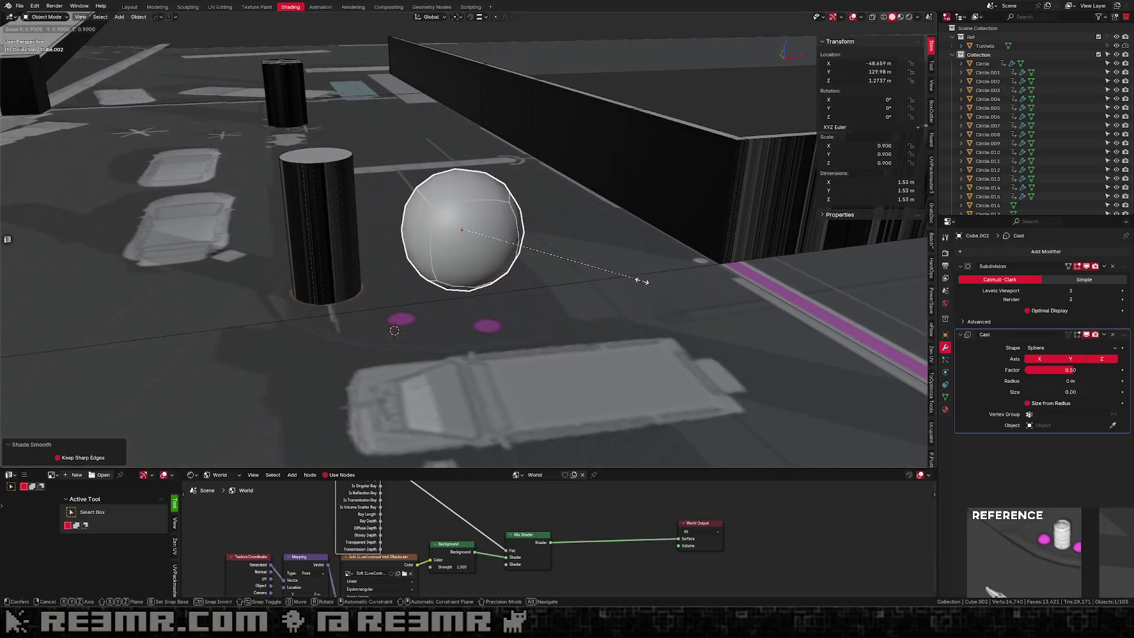
{"action": "left_click", "coordinate": [515, 247]}
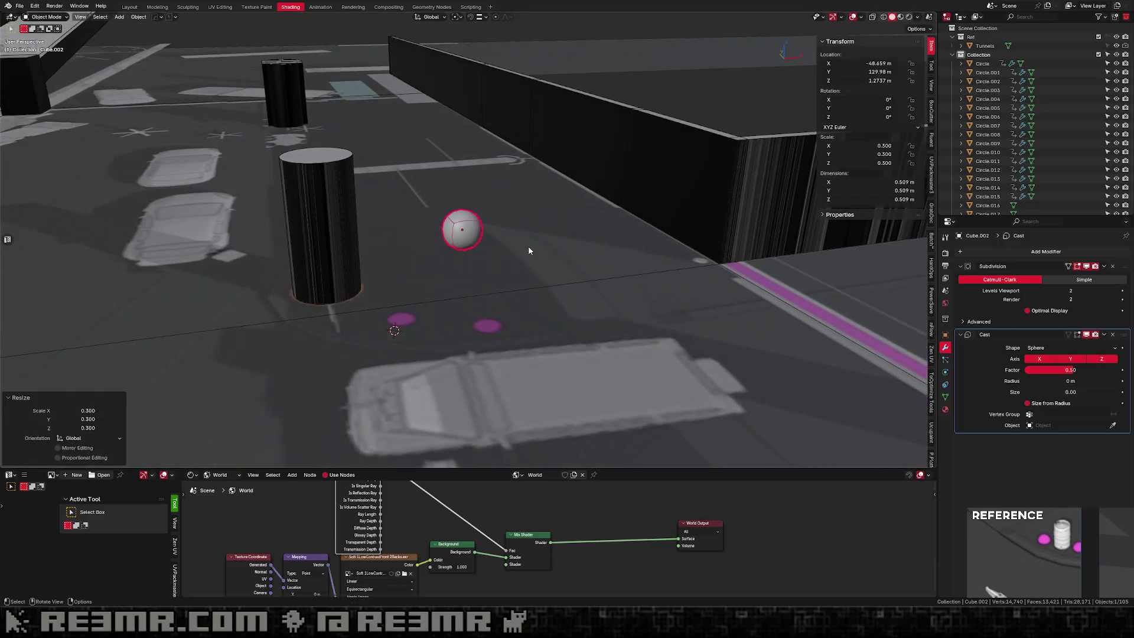
{"action": "key", "text": "KP_7"}
{"action": "type", "text": "s.7"}
{"action": "key", "text": "Return"}
{"action": "key", "text": "g"}
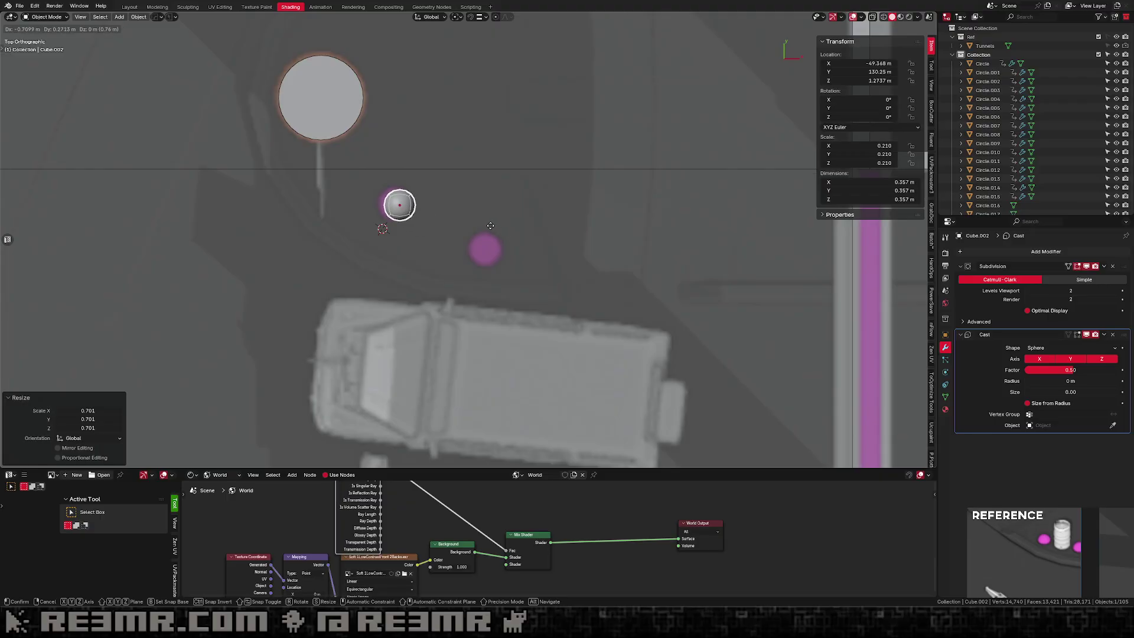
{"action": "left_click", "coordinate": [462, 223]}
Try Subdivision viewport level 1 on the sphere, and set the level back to 2.
{"action": "middle_click_drag", "start_coordinate": [461, 223], "coordinate": [533, 126]}
{"action": "key", "text": "Tab"}
{"action": "key", "text": "Tab"}
{"action": "middle_click_drag", "start_coordinate": [349, 233], "coordinate": [464, 226], "text": "shift"}
{"action": "key", "text": "alt+v"}
{"action": "middle_click_drag", "start_coordinate": [567, 248], "coordinate": [477, 296], "text": "shift"}
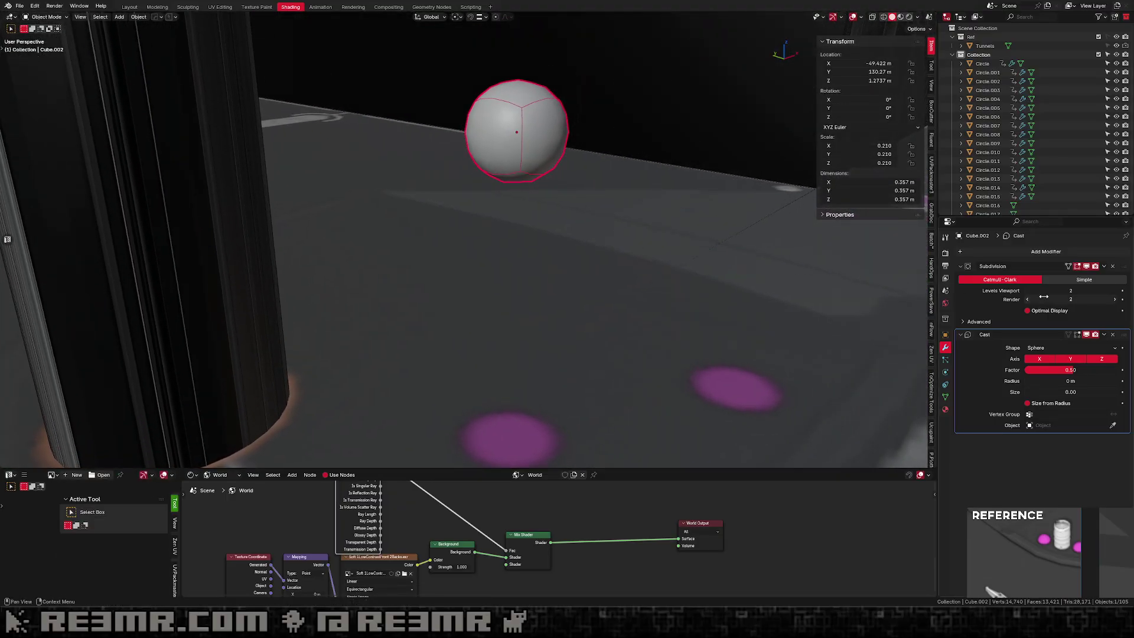
{"action": "left_click", "coordinate": [1028, 290]}
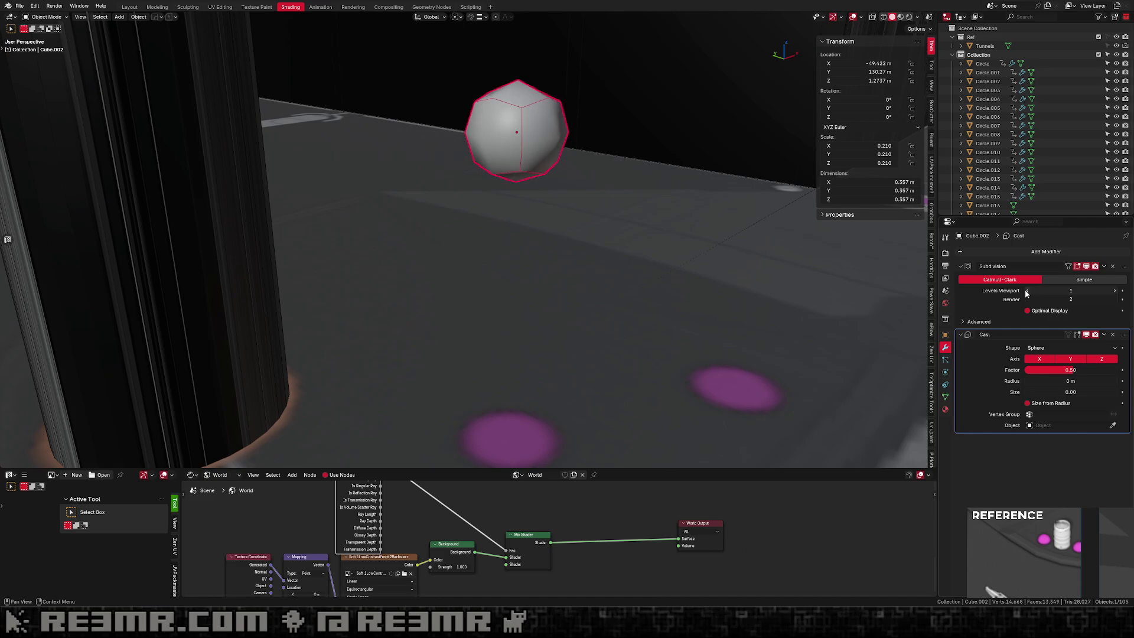
{"action": "scroll", "coordinate": [662, 287], "scroll_direction": "down", "scroll_amount": 5}
{"action": "middle_click_drag", "start_coordinate": [662, 287], "coordinate": [674, 342]}
{"action": "left_click", "coordinate": [1114, 291]}
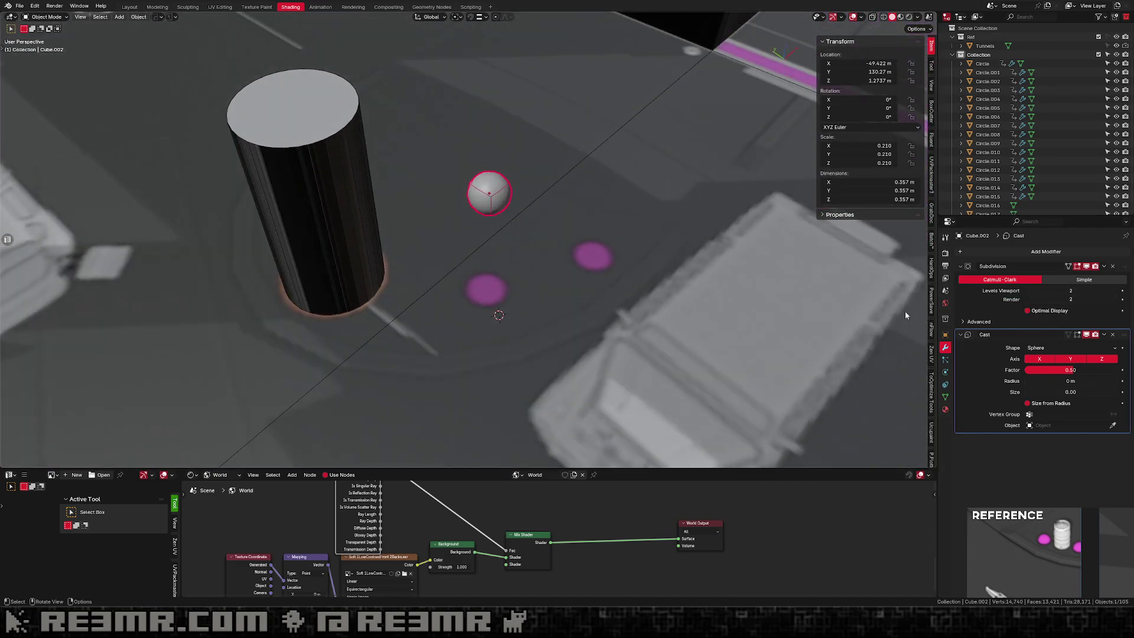
Apply the sphere's Subdivision and Cast modifiers with Smart Apply.
{"action": "middle_click_drag", "start_coordinate": [508, 267], "coordinate": [700, 252]}
{"action": "key", "text": "q"}
{"action": "mouse_move", "coordinate": [543, 231]}
{"action": "left_click", "coordinate": [585, 232]}
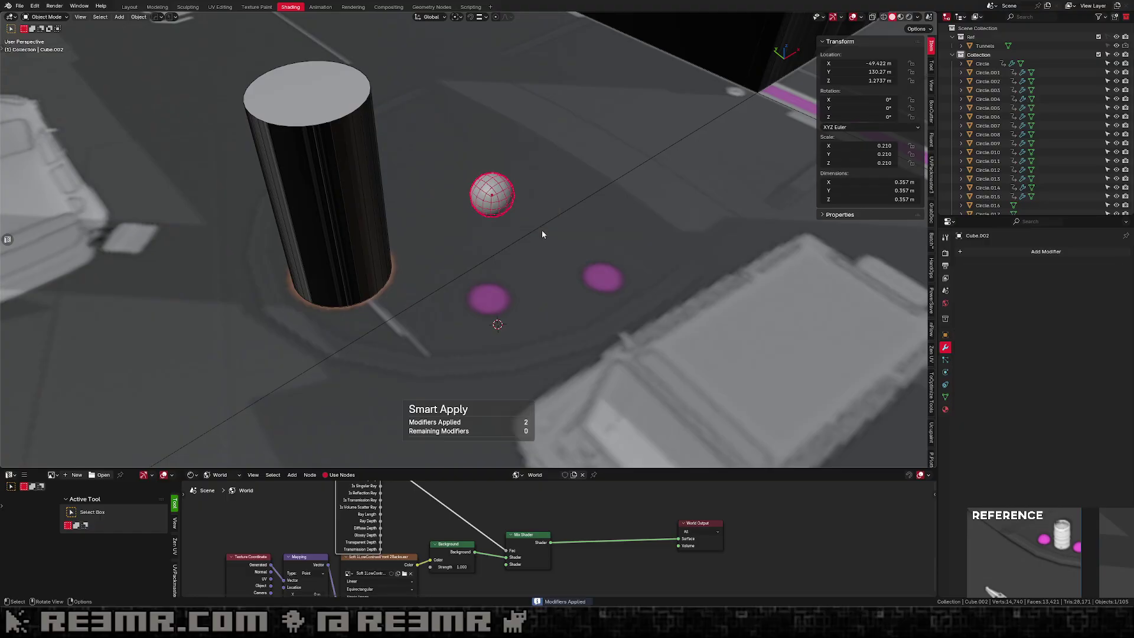
Delete the faces of the sphere's lower half in the front view, leaving a dome, and return to Object Mode.
{"action": "middle_click_drag", "start_coordinate": [542, 231], "coordinate": [530, 201]}
{"action": "key", "text": "Tab"}
{"action": "key", "text": "KP_1"}
{"action": "scroll", "coordinate": [530, 201], "scroll_direction": "up", "scroll_amount": 6}
{"action": "key", "text": "alt+z"}
{"action": "key", "text": "alt+a"}
{"action": "key", "text": "b"}
{"action": "left_click_drag", "start_coordinate": [614, 139], "coordinate": [375, 276]}
{"action": "key", "text": "x"}
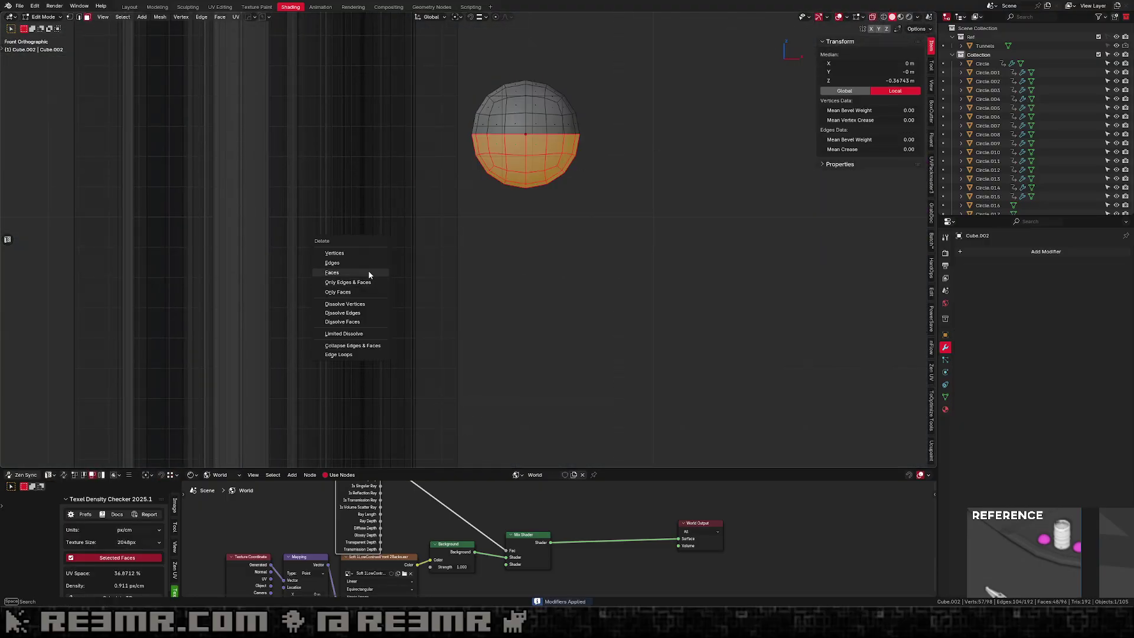
{"action": "left_click", "coordinate": [372, 273]}
{"action": "key", "text": "Tab"}
{"action": "middle_click_drag", "start_coordinate": [368, 270], "coordinate": [642, 220]}
{"action": "middle_click_drag", "start_coordinate": [552, 218], "coordinate": [529, 168]}
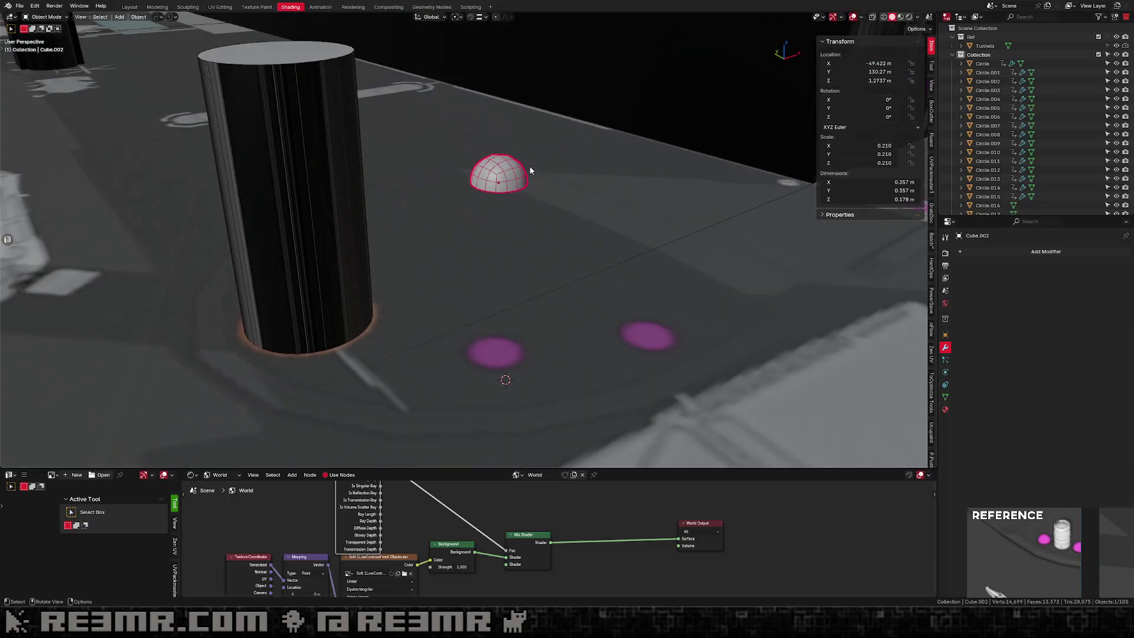
Drop the dome onto the ground with Drop It and scale it up by about 1.145 to cover the magenta circle.
{"action": "key", "text": "v"}
{"action": "middle_click_drag", "start_coordinate": [529, 213], "coordinate": [539, 205]}
{"action": "key", "text": "KP_7"}
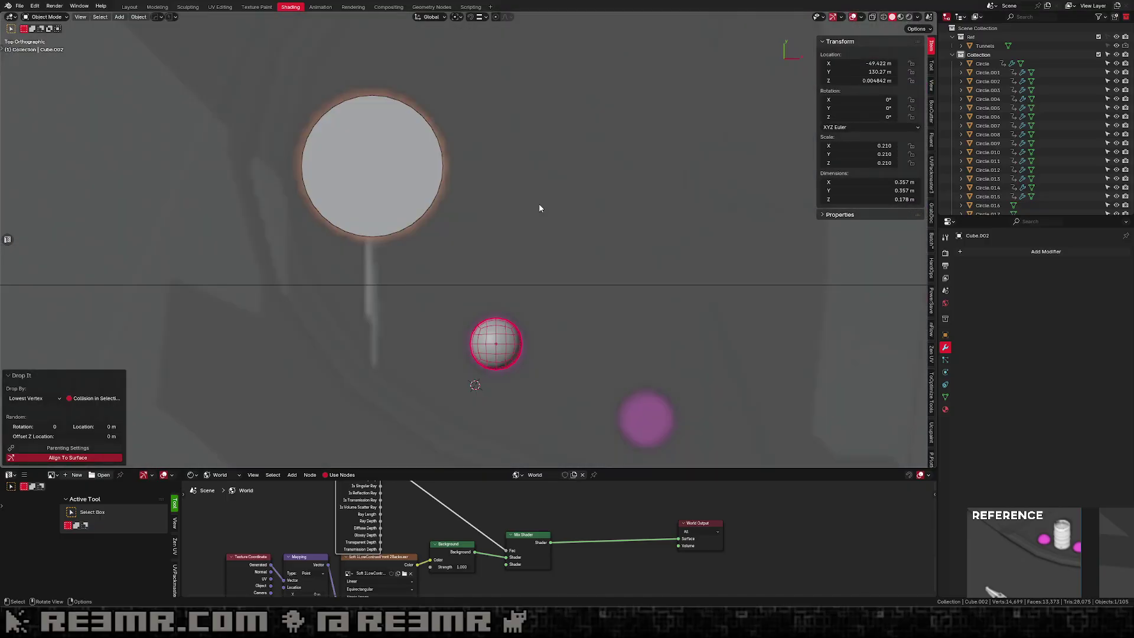
{"action": "key", "text": "s"}
{"action": "left_click", "coordinate": [602, 192]}
{"action": "middle_click_drag", "start_coordinate": [602, 193], "coordinate": [568, 262]}
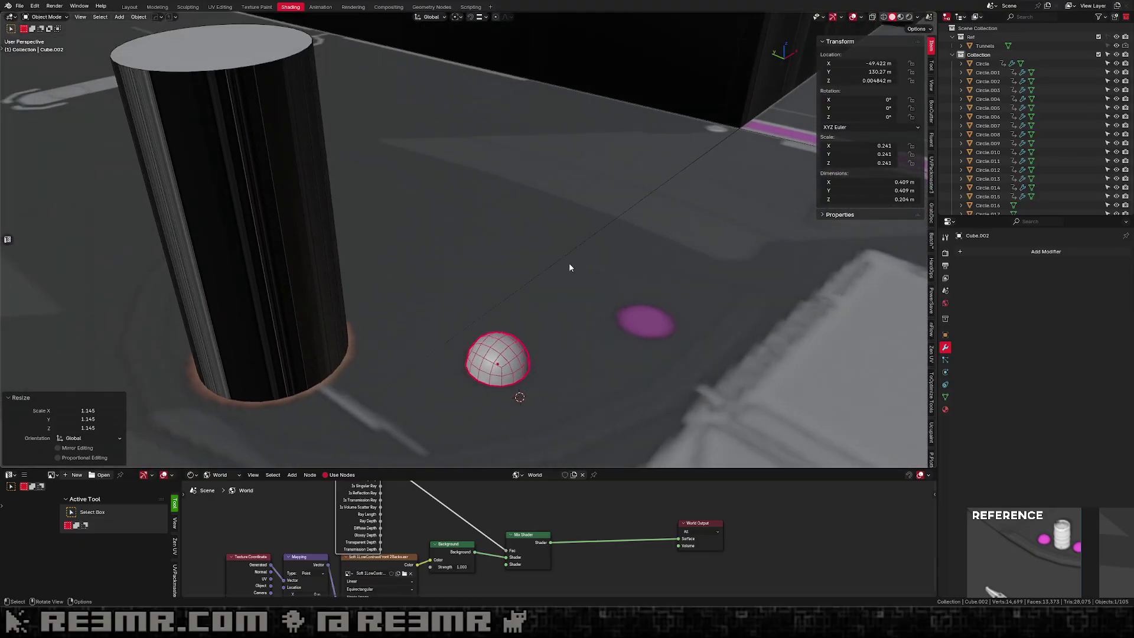
Rename the dome object to SphereRoadblock.
{"action": "key", "text": "KP_7"}
{"action": "key", "text": "F2"}
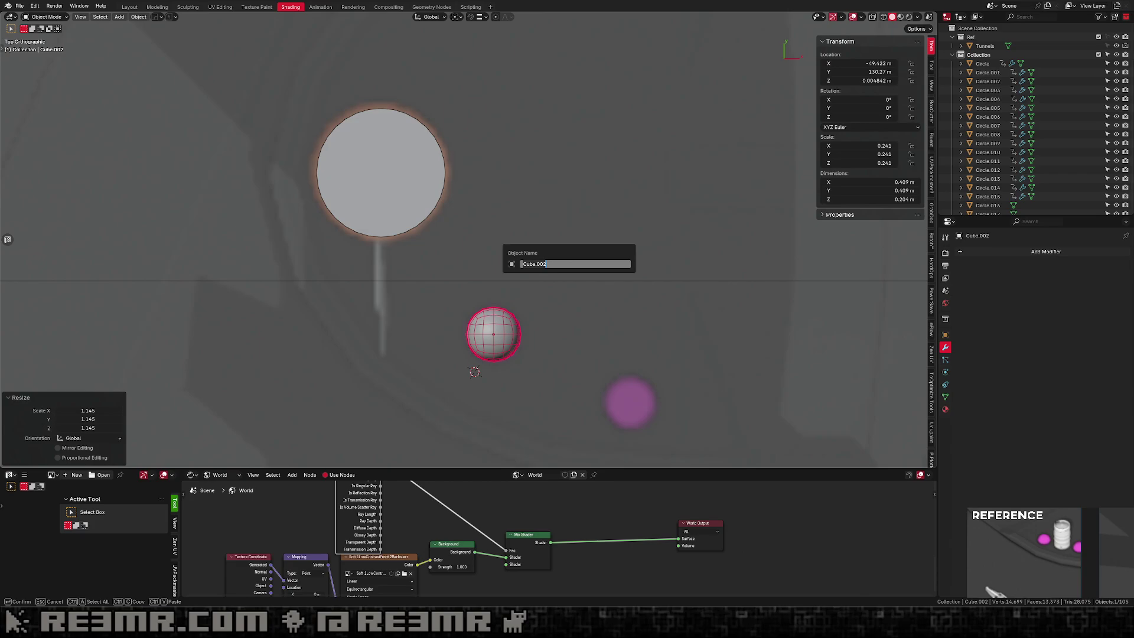
{"action": "key", "text": "BackSpace"}
{"action": "type", "text": "SphereRoadblock"}
{"action": "key", "text": "Return"}
{"action": "scroll", "coordinate": [1047, 102], "scroll_direction": "down", "scroll_amount": 15}
{"action": "scroll", "coordinate": [1050, 138], "scroll_direction": "up", "scroll_amount": 12}
Center the dome on its magenta circle and place a linked duplicate on the second circle beside the truck.
{"action": "key", "text": "g"}
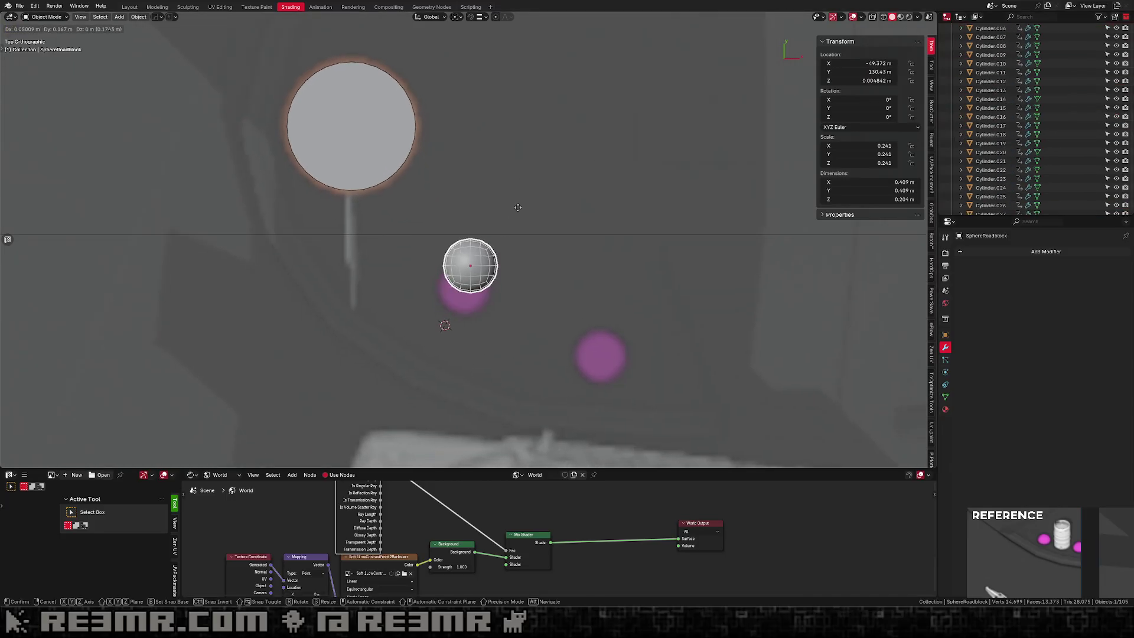
{"action": "left_click", "coordinate": [510, 242]}
{"action": "key", "text": "alt+d"}
{"action": "left_click", "coordinate": [627, 316]}
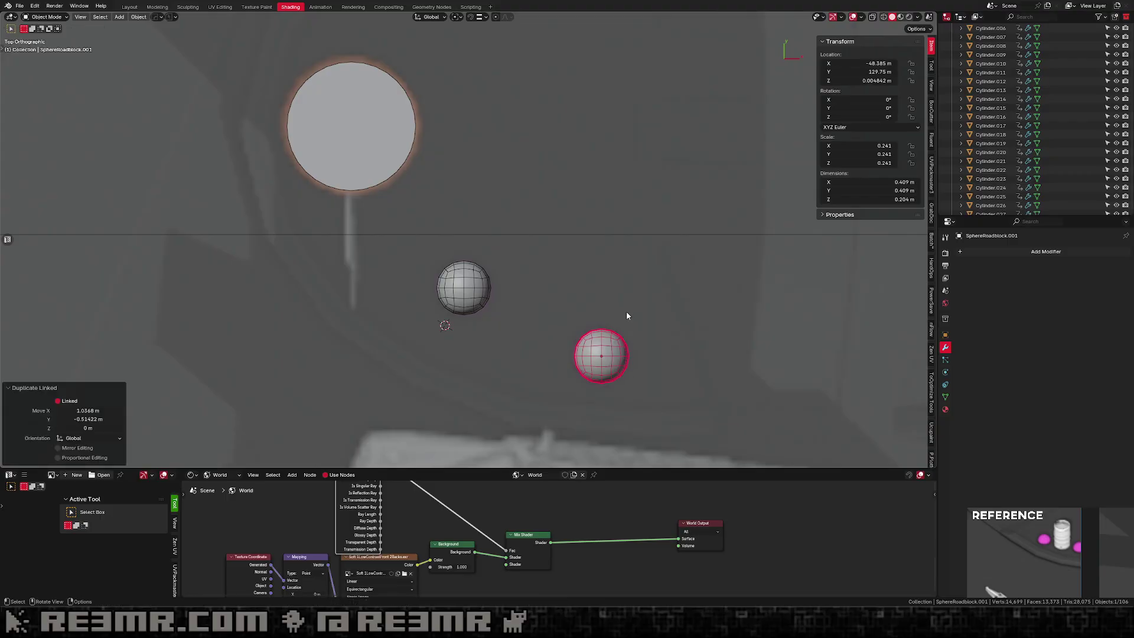
{"action": "scroll", "coordinate": [627, 316], "scroll_direction": "down", "scroll_amount": 6}
{"action": "middle_click_drag", "start_coordinate": [626, 315], "coordinate": [621, 362], "text": "shift"}
{"action": "scroll", "coordinate": [620, 363], "scroll_direction": "down", "scroll_amount": 3}
{"action": "middle_click_drag", "start_coordinate": [547, 310], "coordinate": [581, 238], "text": "shift"}
{"action": "middle_click_drag", "start_coordinate": [581, 237], "coordinate": [501, 231]}
Select the cylindrical column beside the domes together with every object linked to its object data.
{"action": "left_click", "coordinate": [473, 170]}
{"action": "key", "text": "q"}
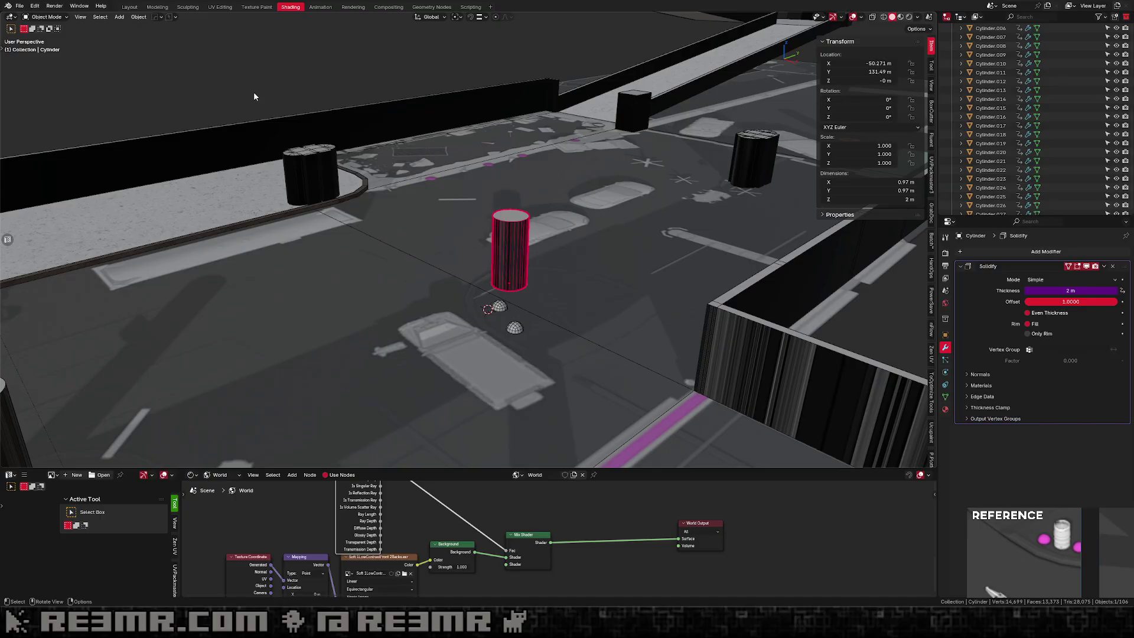
{"action": "right_click", "coordinate": [463, 244]}
{"action": "left_click", "coordinate": [138, 16]}
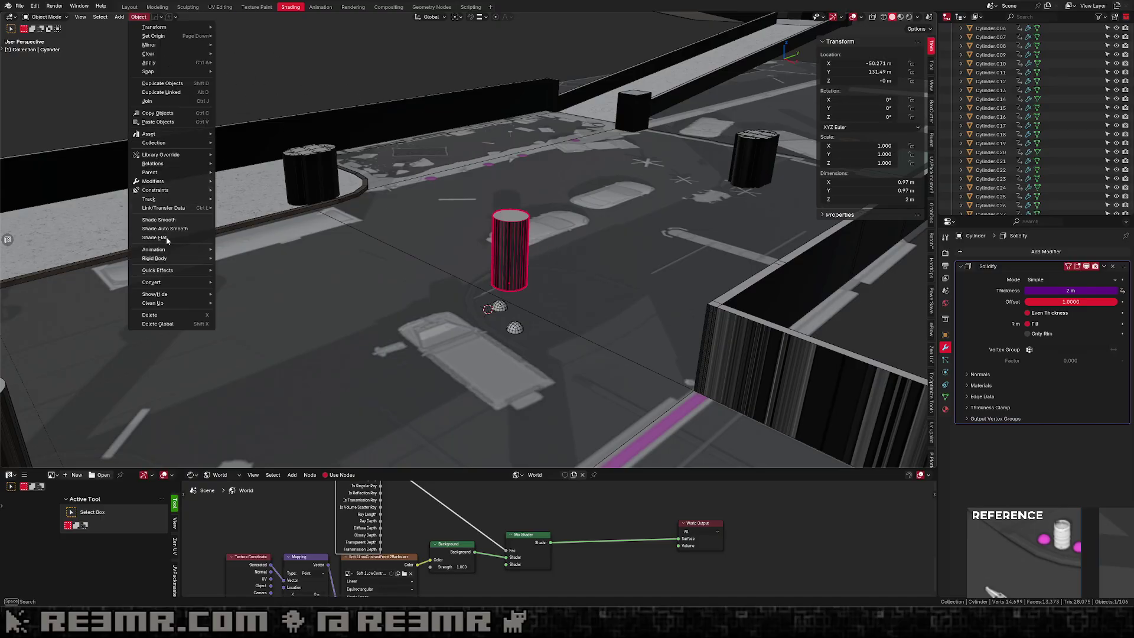
{"action": "left_click", "coordinate": [100, 16]}
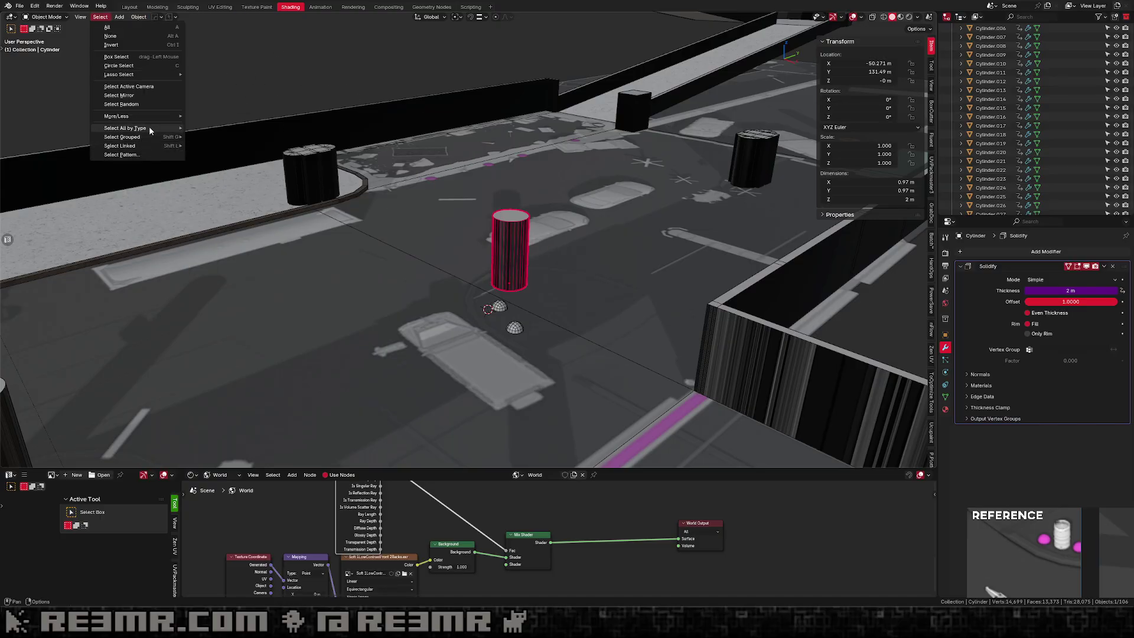
{"action": "mouse_move", "coordinate": [148, 136]}
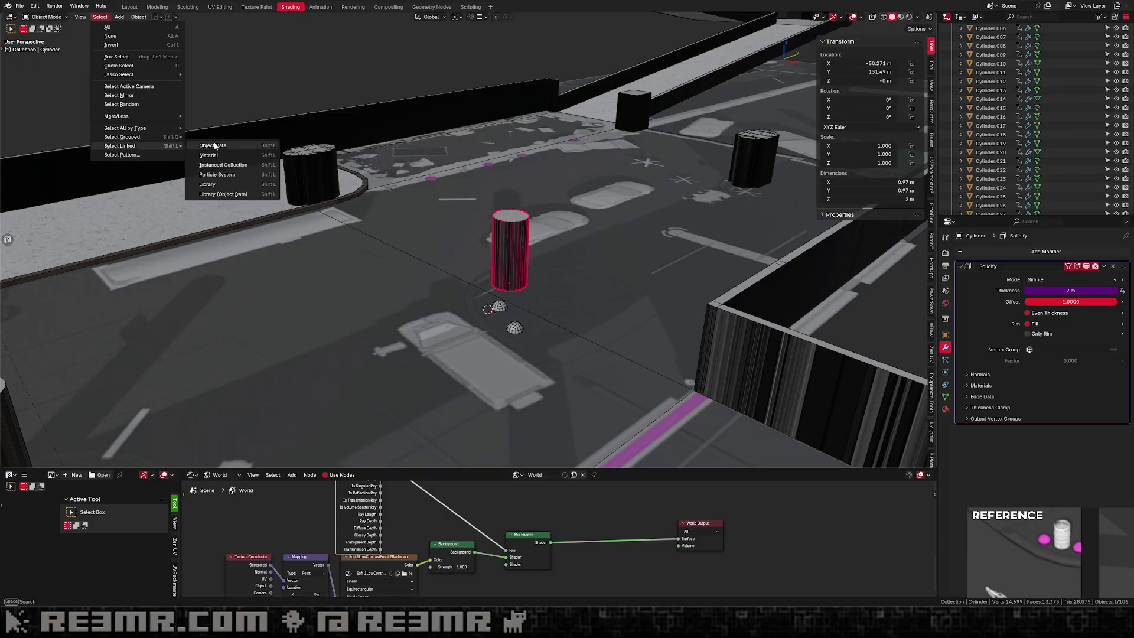
{"action": "left_click", "coordinate": [216, 146]}
{"action": "middle_click_drag", "start_coordinate": [557, 147], "coordinate": [511, 192]}
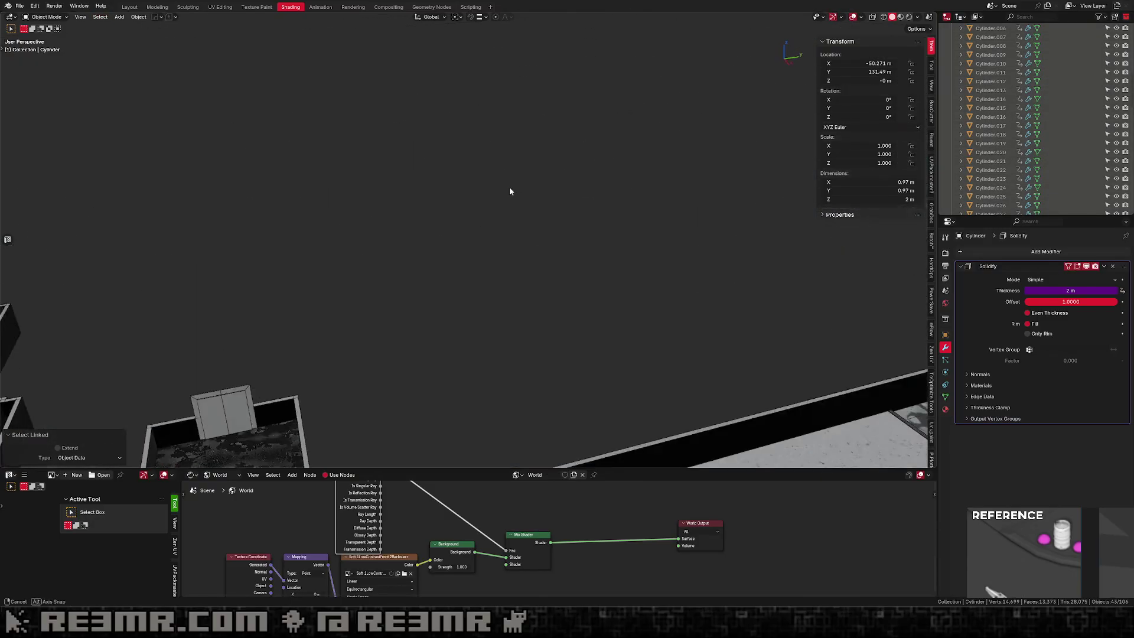
{"action": "scroll", "coordinate": [506, 204], "scroll_direction": "down", "scroll_amount": 8}
{"action": "middle_click_drag", "start_coordinate": [442, 270], "coordinate": [620, 64], "text": "shift"}
{"action": "key", "text": "m"}
{"action": "middle_click_drag", "start_coordinate": [647, 129], "coordinate": [581, 159], "text": "shift"}
{"action": "scroll", "coordinate": [554, 206], "scroll_direction": "up", "scroll_amount": 4}
{"action": "middle_click_drag", "start_coordinate": [755, 195], "coordinate": [530, 221], "text": "shift"}
{"action": "left_click", "coordinate": [600, 224], "text": "shift"}
{"action": "key", "text": "ctrl+z"}
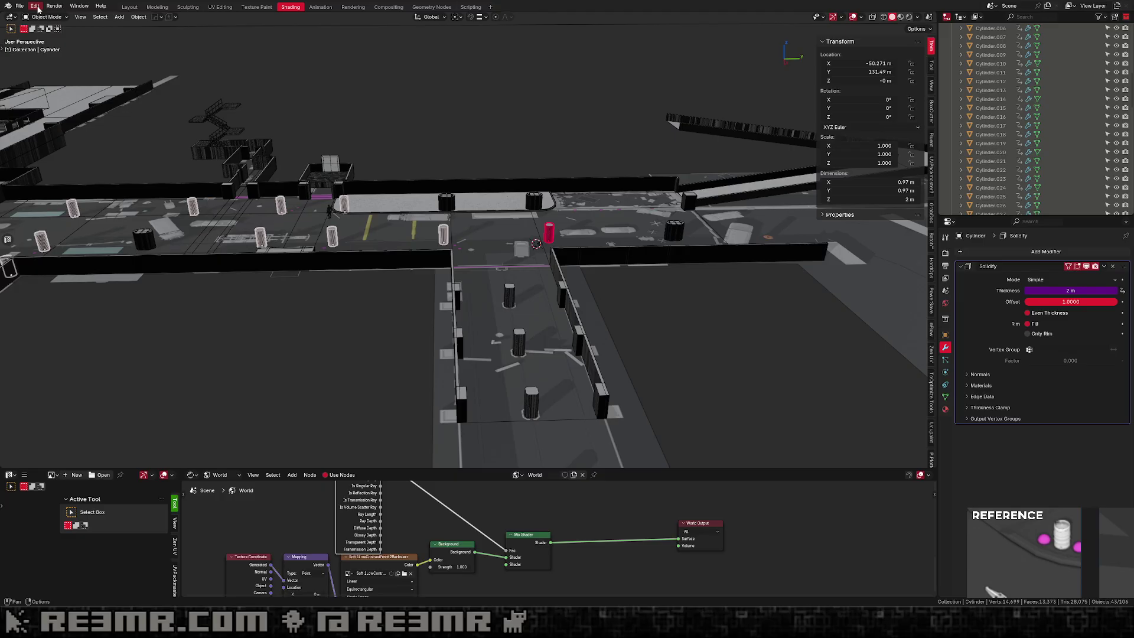
Batch rename the selected column objects with Set Name, using CylinderPillar as the new name.
{"action": "key", "text": "ctrl+F2"}
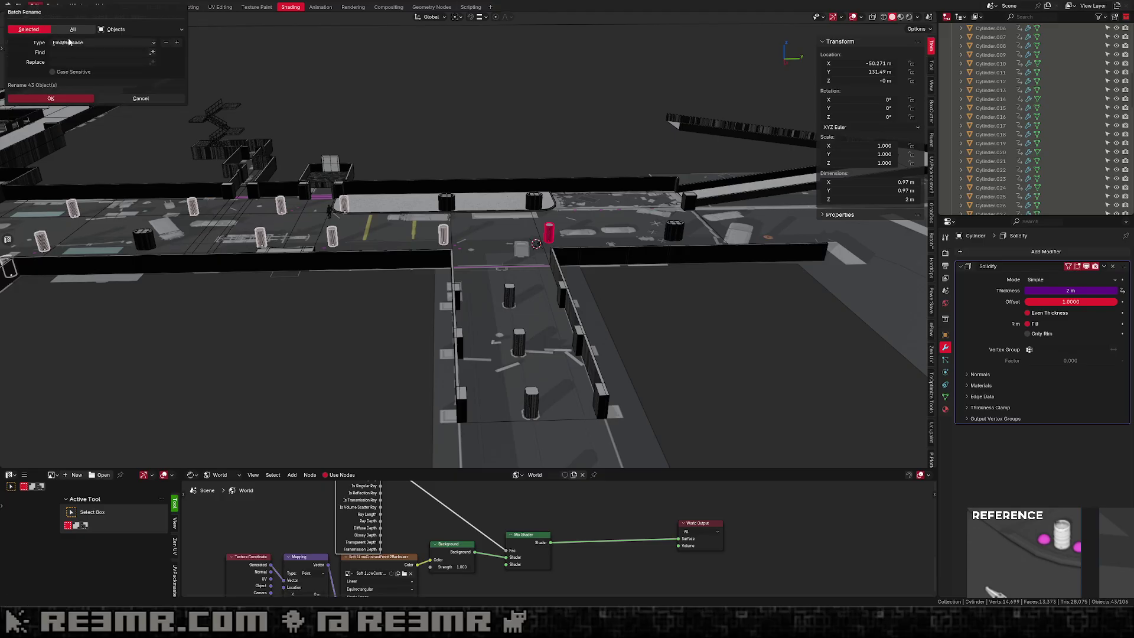
{"action": "key", "text": "ctrl+F2"}
{"action": "left_click", "coordinate": [462, 217]}
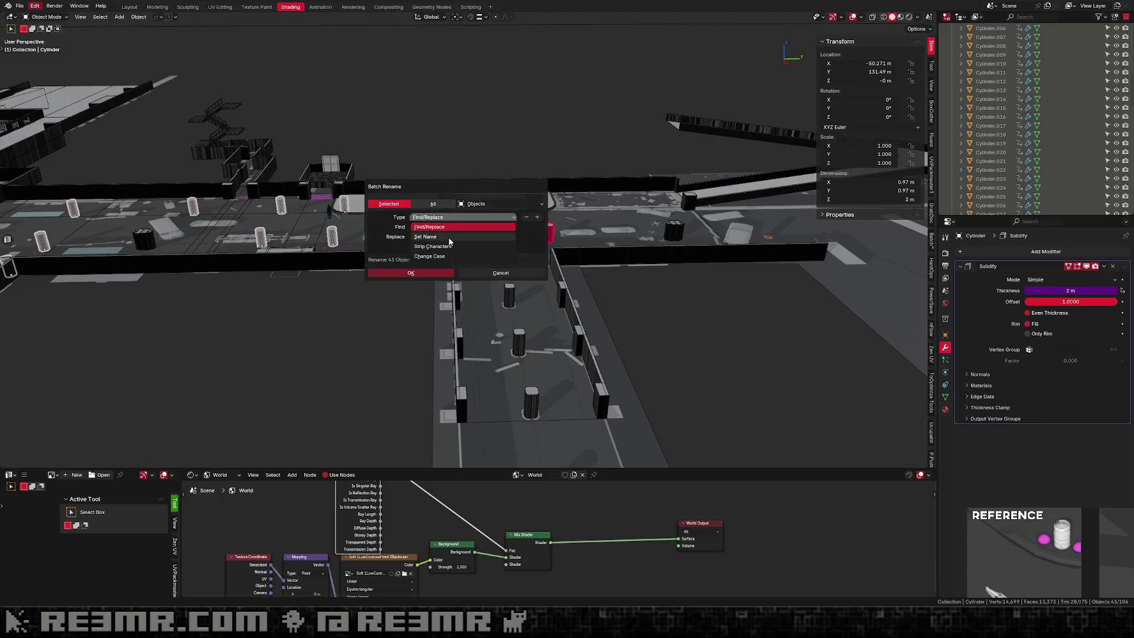
{"action": "left_click", "coordinate": [447, 235]}
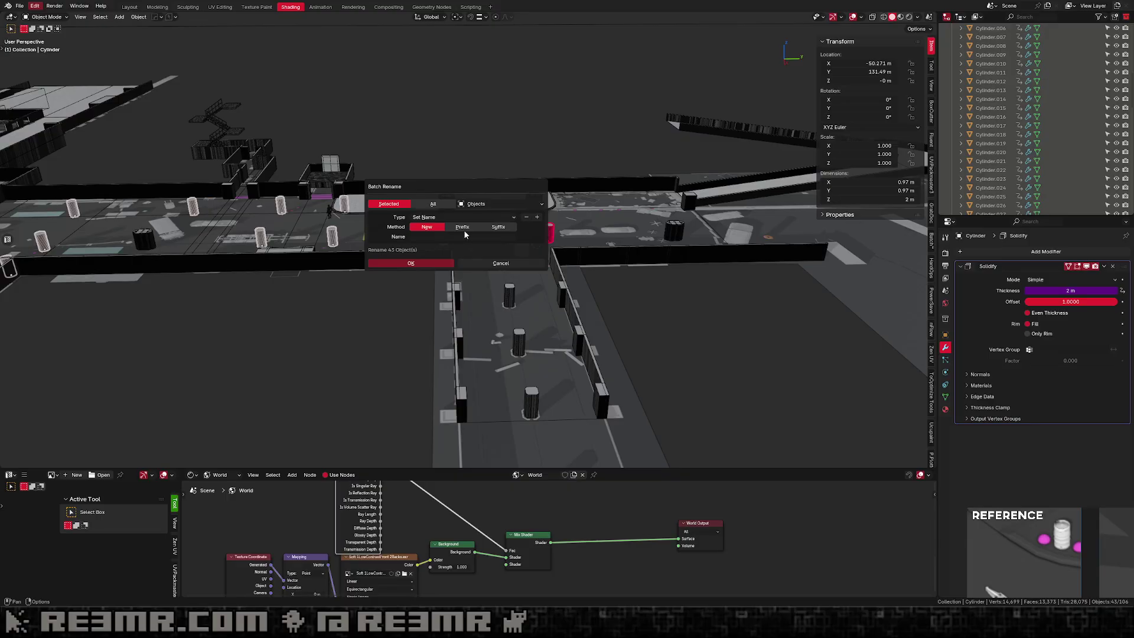
{"action": "left_click", "coordinate": [460, 235]}
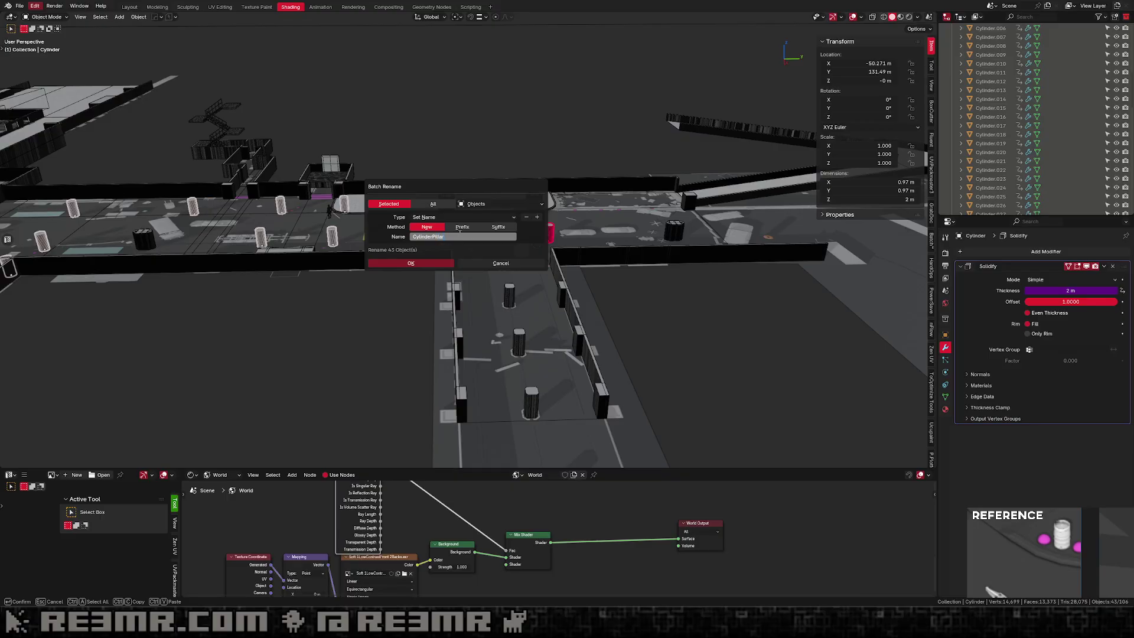
{"action": "type", "text": "CylinderPillar"}
{"action": "key", "text": "Return"}
{"action": "key", "text": "Return"}
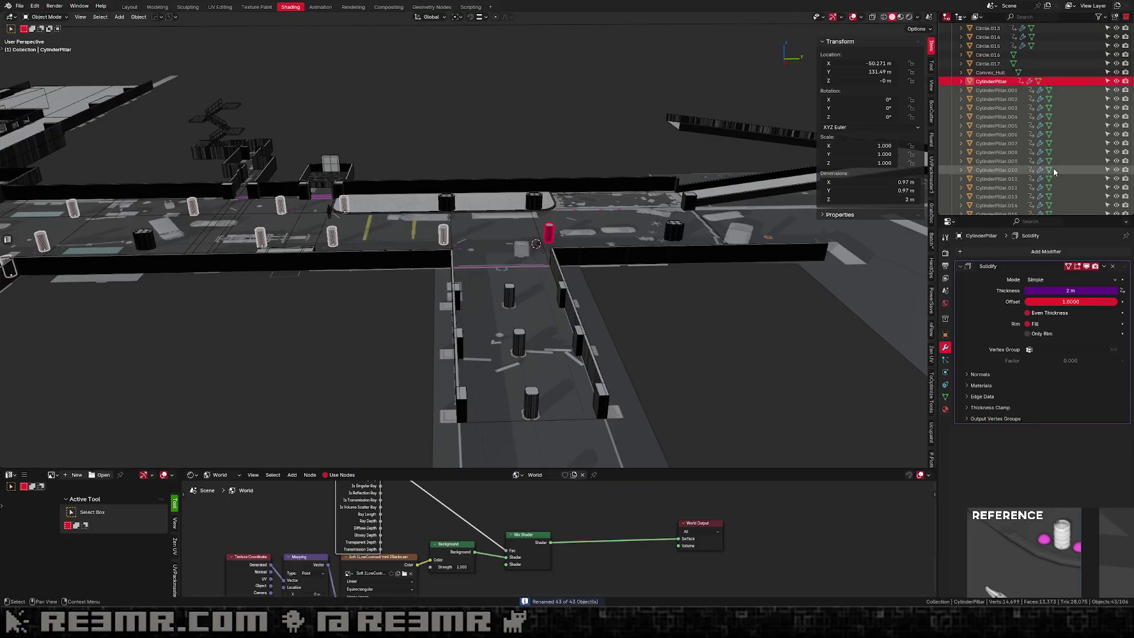
Move the selected cylinder pillars into a new collection named Pillar.
{"action": "scroll", "coordinate": [1052, 171], "scroll_direction": "up", "scroll_amount": 5}
{"action": "key", "text": "m"}
{"action": "left_click", "coordinate": [569, 90]}
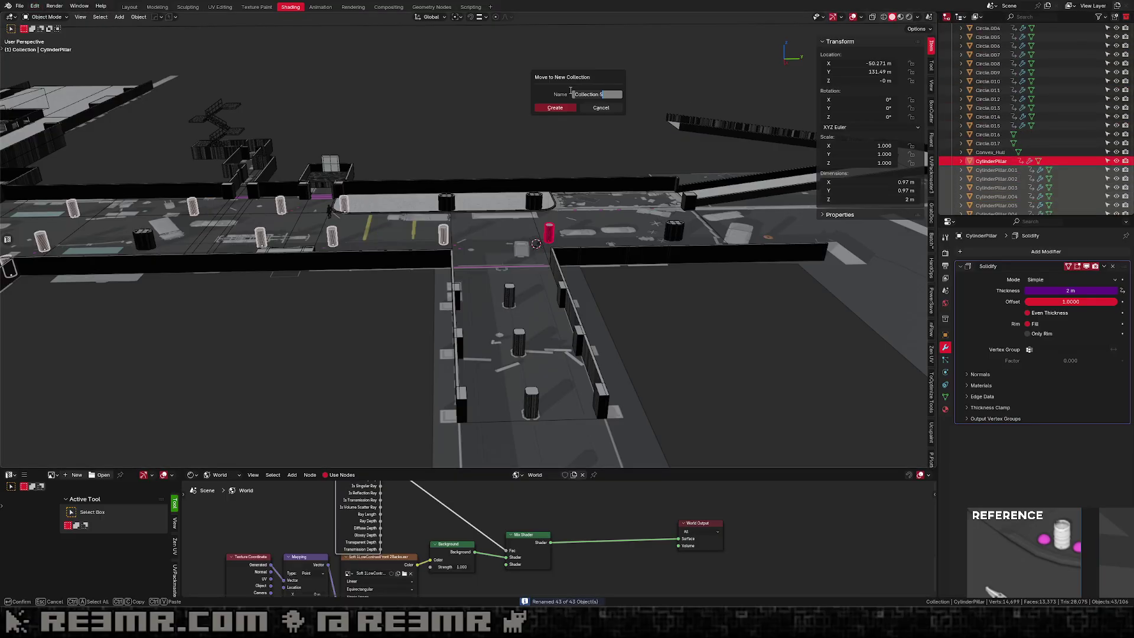
{"action": "type", "text": "Pillar"}
{"action": "key", "text": "Return"}
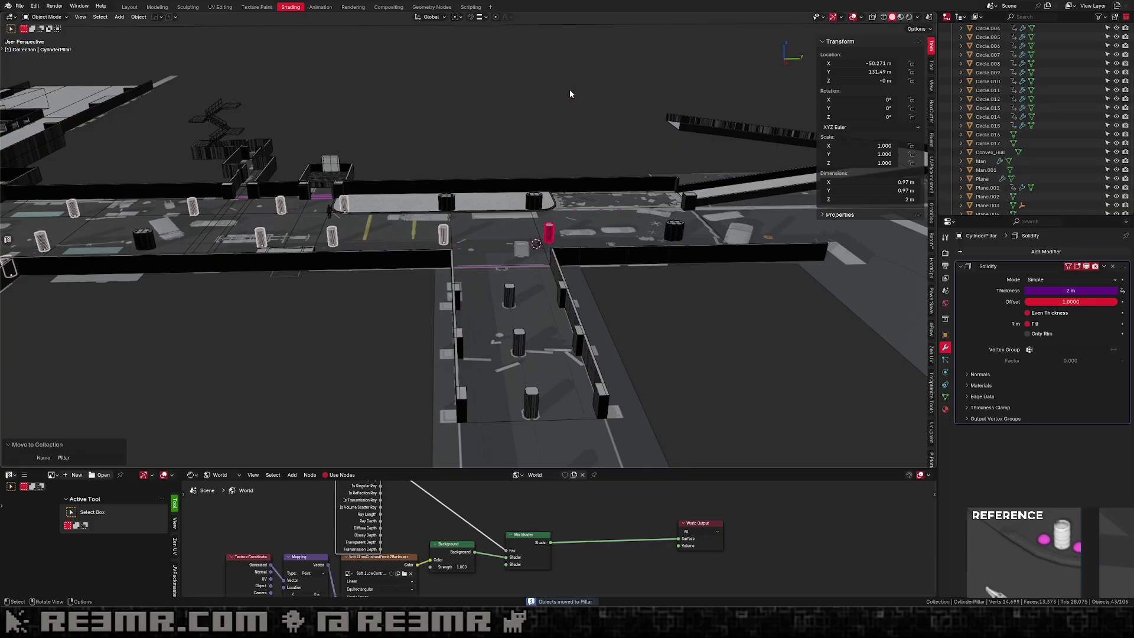
{"action": "scroll", "coordinate": [1010, 144], "scroll_direction": "down", "scroll_amount": 10}
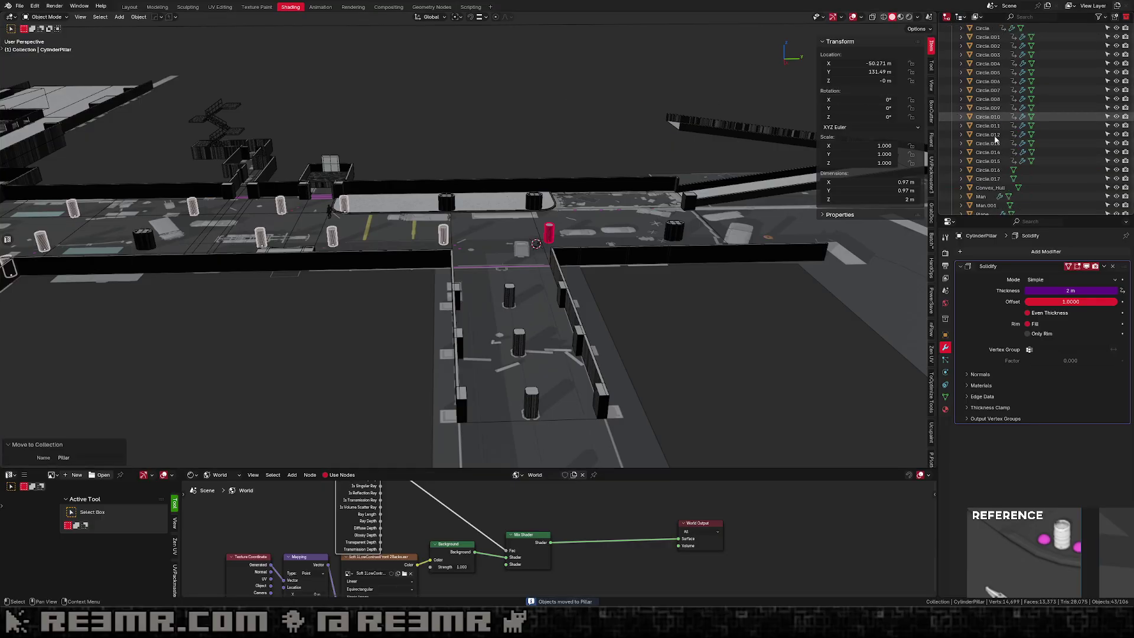
{"action": "scroll", "coordinate": [1010, 146], "scroll_direction": "down", "scroll_amount": 10}
Select the wide pillar on the main road and add the Select Linked Object Data command to Quick Favorites.
{"action": "left_click", "coordinate": [674, 238]}
{"action": "middle_click_drag", "start_coordinate": [673, 241], "coordinate": [577, 262], "text": "shift"}
{"action": "left_click", "coordinate": [100, 16]}
{"action": "mouse_move", "coordinate": [142, 145]}
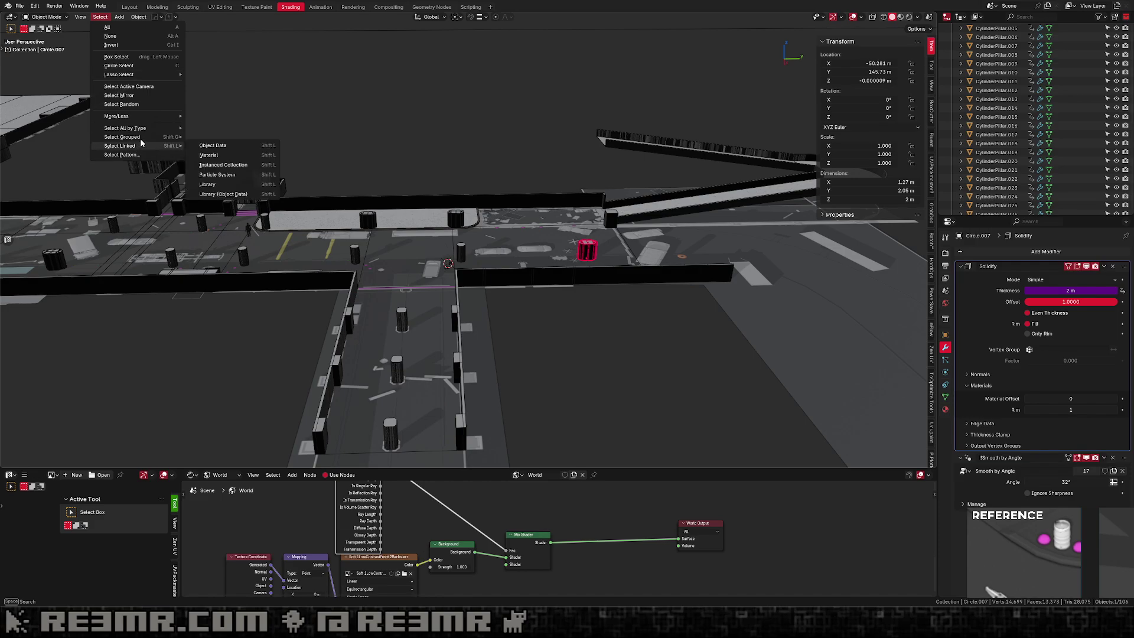
{"action": "right_click", "coordinate": [224, 145]}
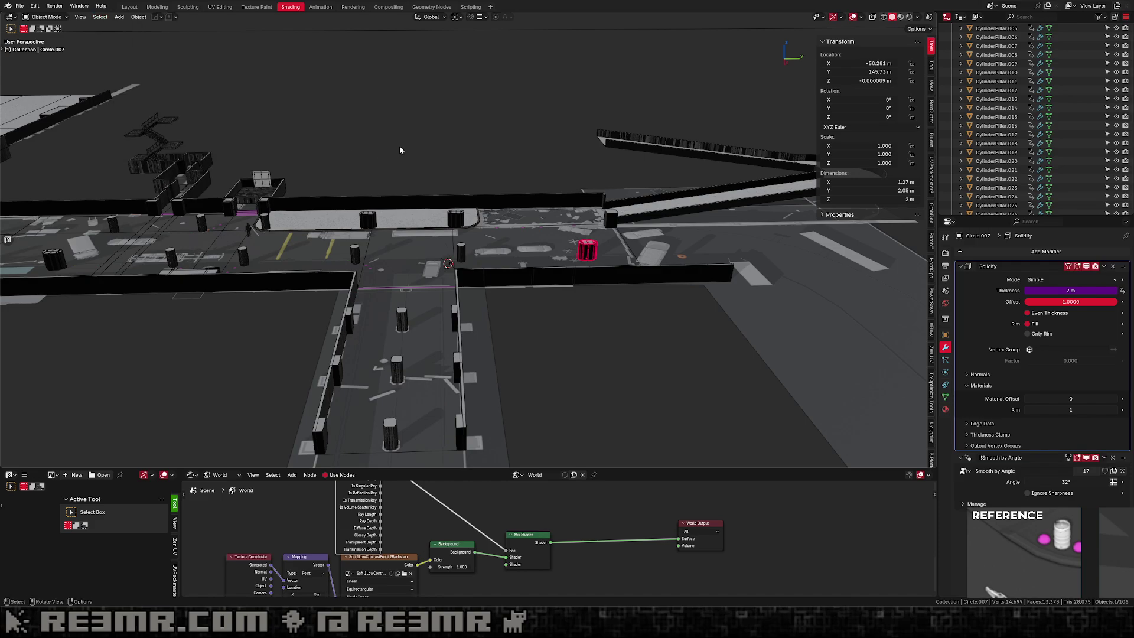
Extend the selection from the wide pillar to all objects sharing its object data.
{"action": "key", "text": "q"}
{"action": "mouse_move", "coordinate": [532, 157]}
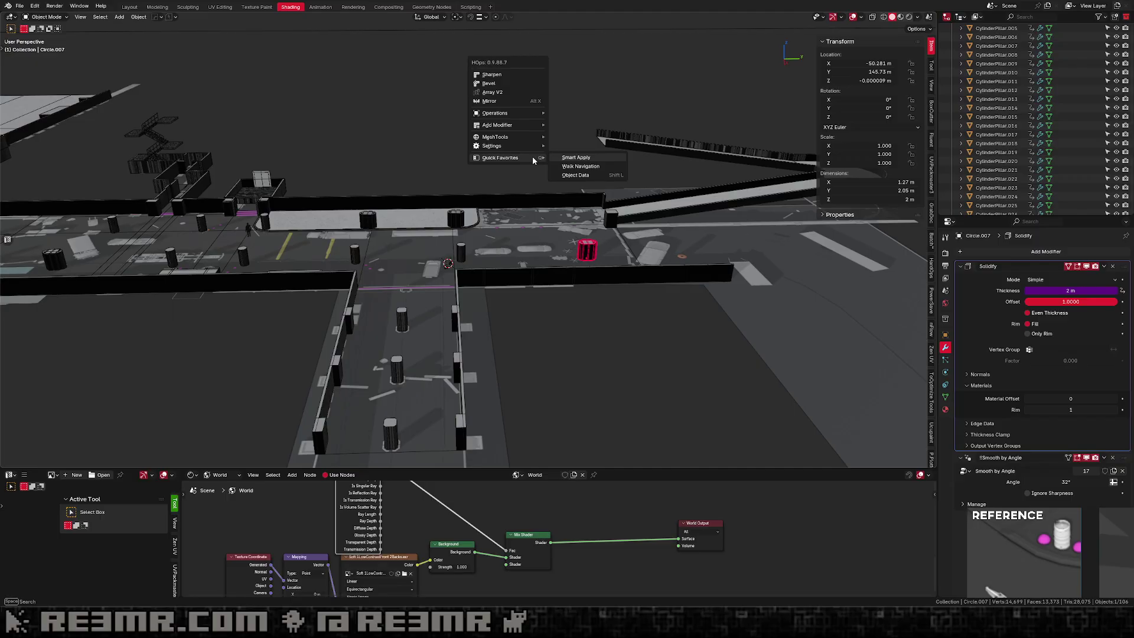
{"action": "key", "text": "Escape"}
{"action": "key", "text": "q"}
{"action": "key", "text": "o"}
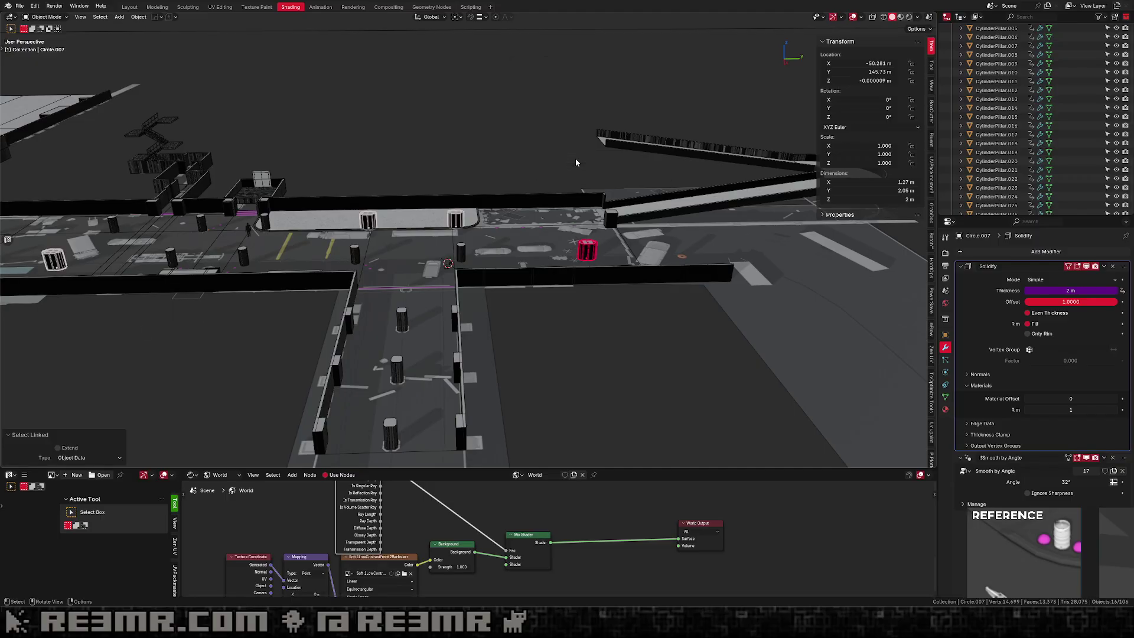
Examine where the linked wide pillars stand across the level, including the side road and its curved end.
{"action": "scroll", "coordinate": [468, 189], "scroll_direction": "down", "scroll_amount": 3}
{"action": "middle_click_drag", "start_coordinate": [468, 189], "coordinate": [699, 196], "text": "shift"}
{"action": "middle_click_drag", "start_coordinate": [656, 70], "coordinate": [520, 155]}
{"action": "scroll", "coordinate": [534, 144], "scroll_direction": "up", "scroll_amount": 4}
{"action": "scroll", "coordinate": [519, 148], "scroll_direction": "down", "scroll_amount": 3}
{"action": "scroll", "coordinate": [450, 156], "scroll_direction": "up", "scroll_amount": 3}
{"action": "middle_click_drag", "start_coordinate": [519, 236], "coordinate": [416, 196], "text": "shift"}
{"action": "scroll", "coordinate": [416, 196], "scroll_direction": "up", "scroll_amount": 1}
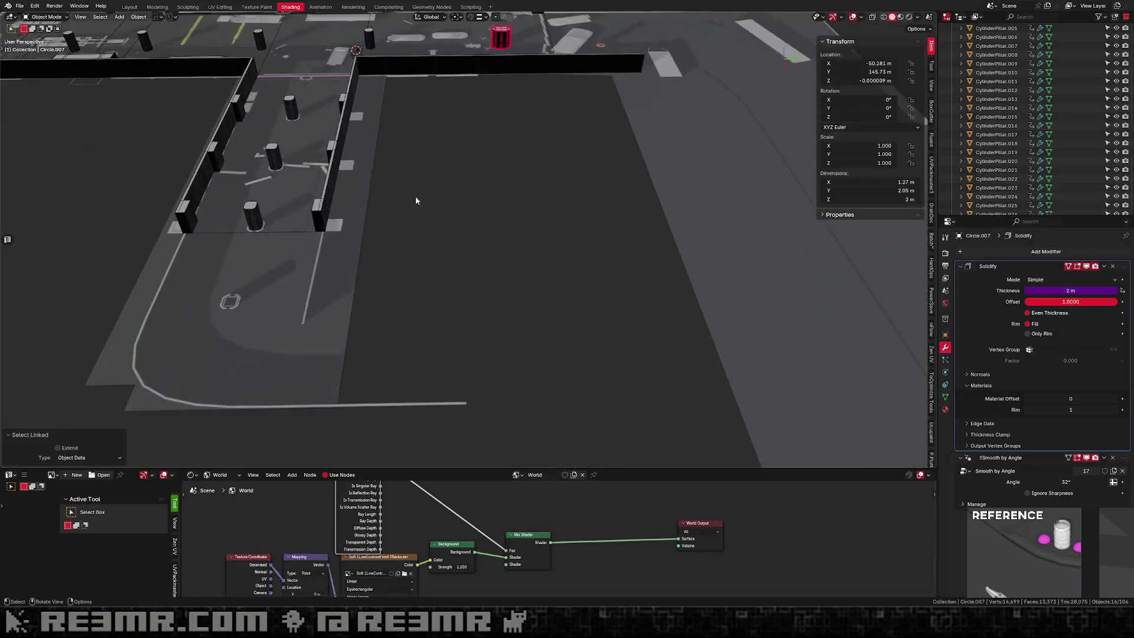
Batch rename the selected wide pillar objects to SquarePillar.
{"action": "key", "text": "KP_Decimal"}
{"action": "scroll", "coordinate": [486, 229], "scroll_direction": "up", "scroll_amount": 8}
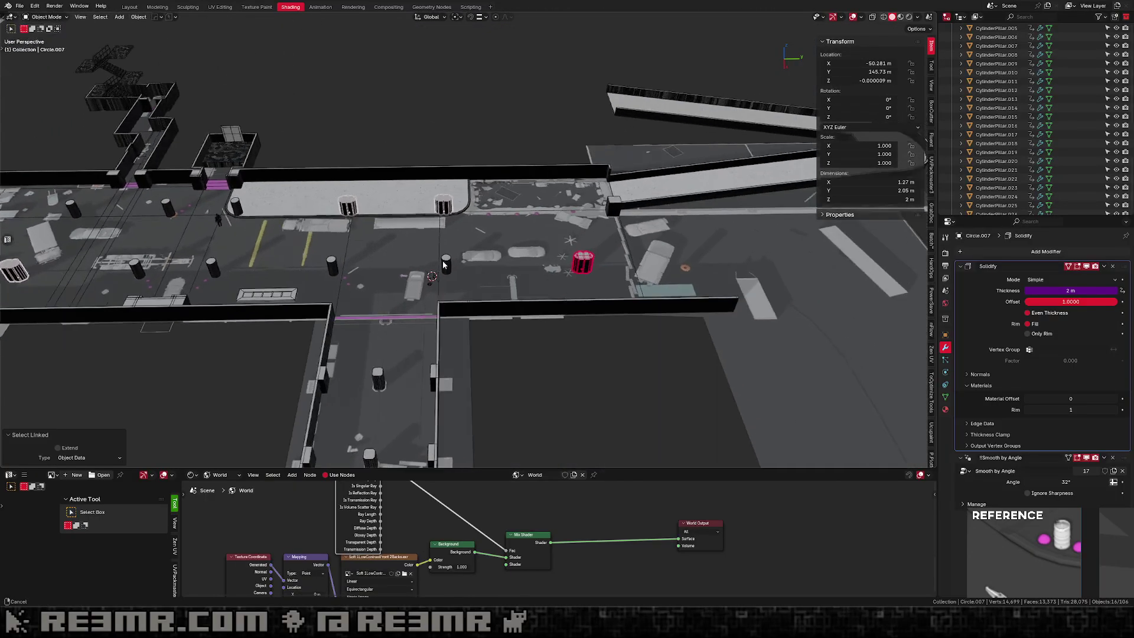
{"action": "key", "text": "ctrl"}
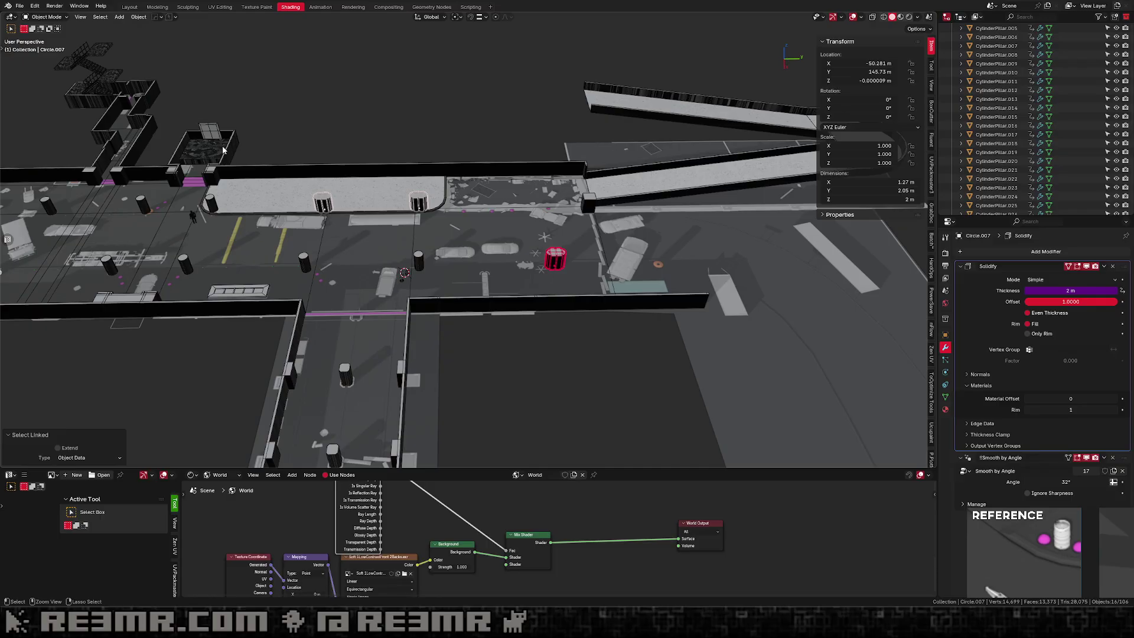
{"action": "key", "text": "ctrl+F2"}
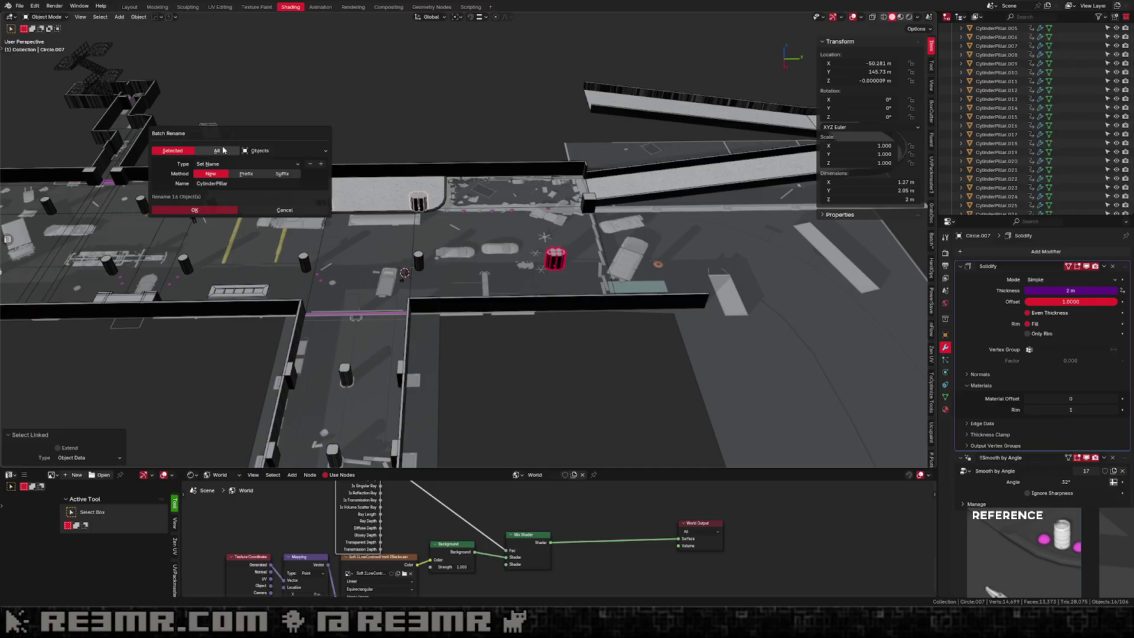
{"action": "left_click", "coordinate": [227, 184]}
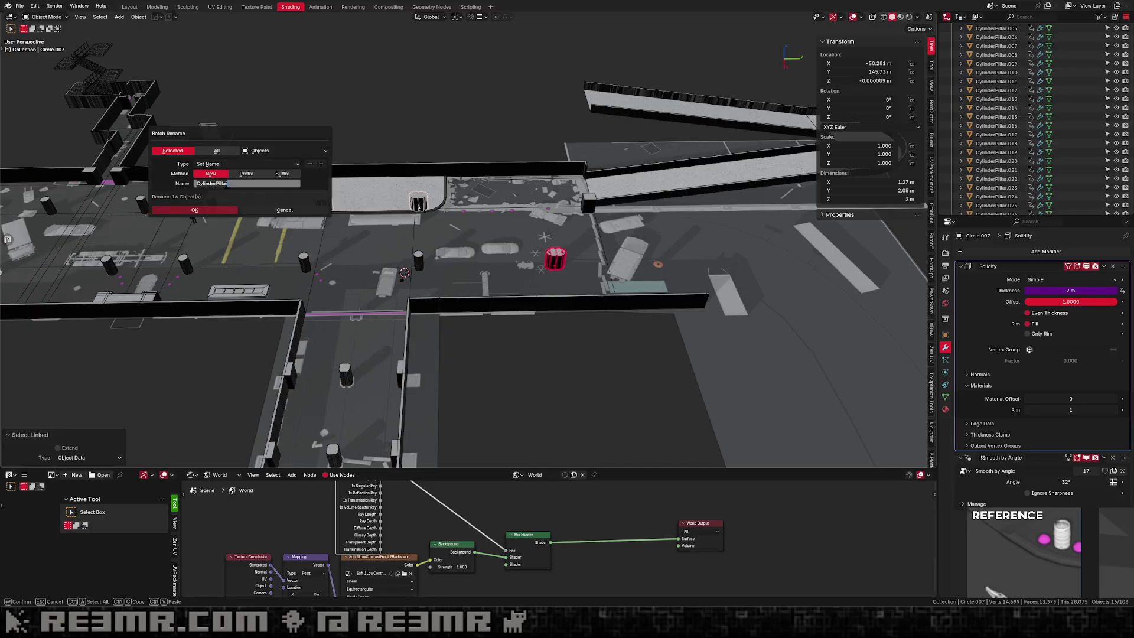
{"action": "type", "text": "Squar"}
{"action": "key", "text": "Return"}
{"action": "key", "text": "Return"}
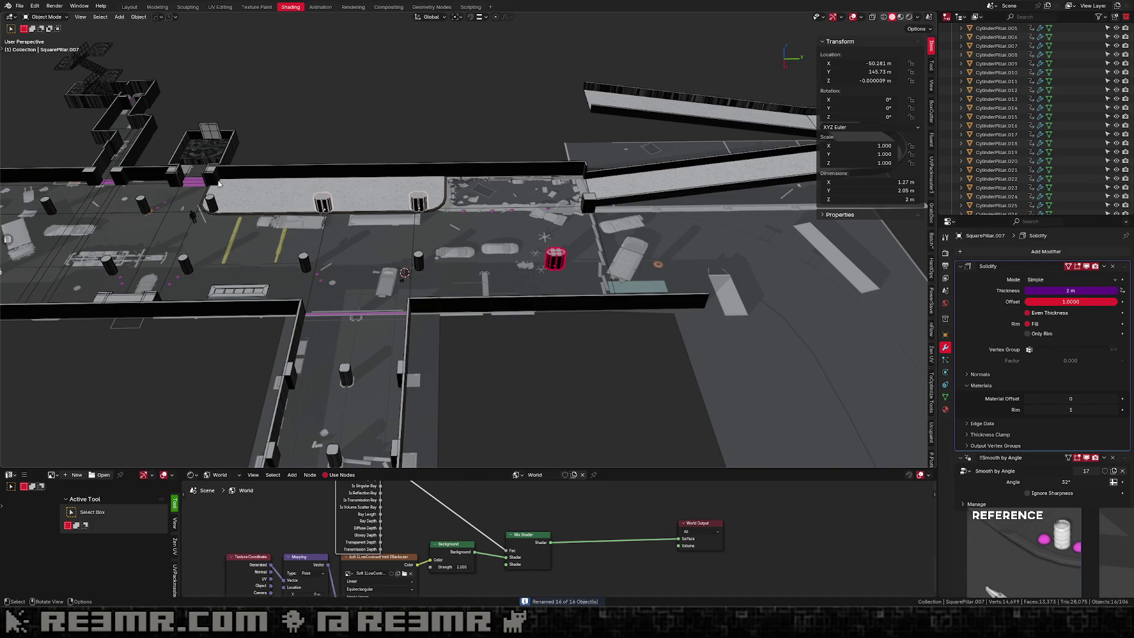
Move the selected square pillars into the existing Pillar collection and check the collection list.
{"action": "key", "text": "m"}
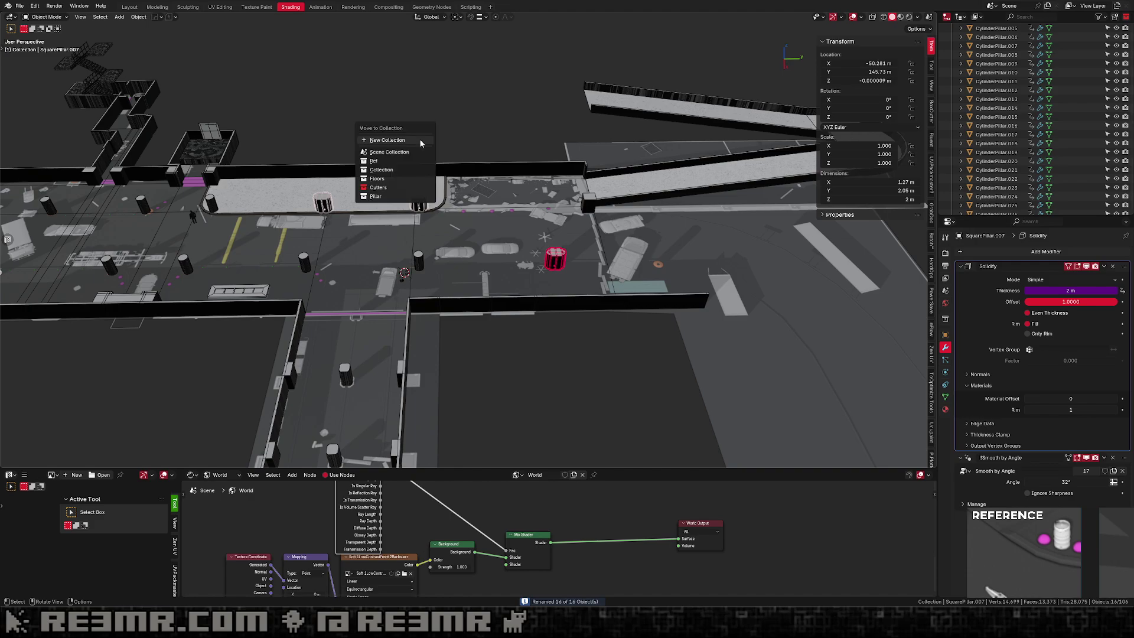
{"action": "left_click", "coordinate": [395, 197]}
{"action": "scroll", "coordinate": [1027, 133], "scroll_direction": "down", "scroll_amount": 5}
{"action": "scroll", "coordinate": [1027, 133], "scroll_direction": "down", "scroll_amount": 10}
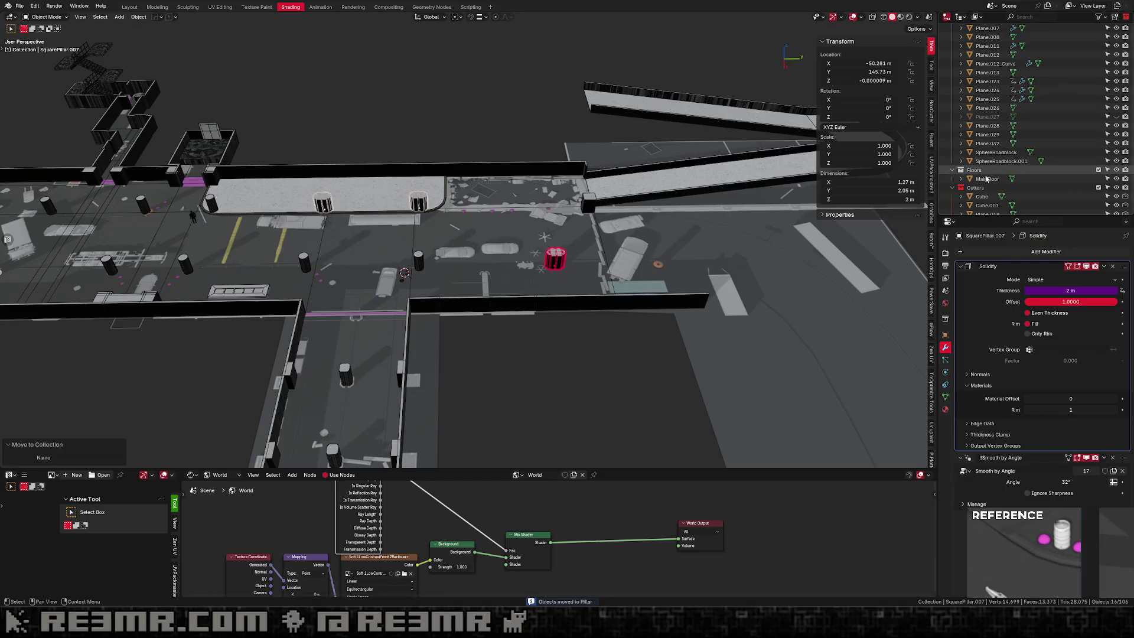
{"action": "scroll", "coordinate": [972, 168], "scroll_direction": "down", "scroll_amount": 3}
{"action": "scroll", "coordinate": [1004, 147], "scroll_direction": "up", "scroll_amount": 12}
{"action": "scroll", "coordinate": [1039, 106], "scroll_direction": "down", "scroll_amount": 14}
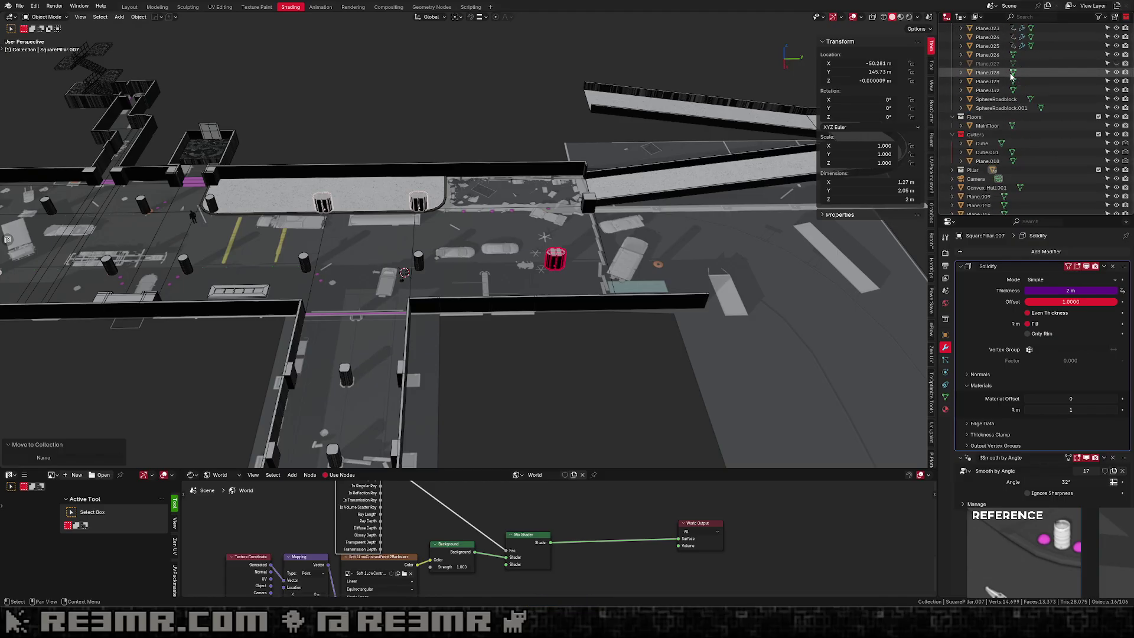
{"action": "scroll", "coordinate": [473, 233], "scroll_direction": "down", "scroll_amount": 4}
Select the upper staircase flight in the multi-room side building and extend the selection to all its linked objects.
{"action": "middle_click_drag", "start_coordinate": [453, 230], "coordinate": [430, 234]}
{"action": "middle_click_drag", "start_coordinate": [449, 255], "coordinate": [452, 254]}
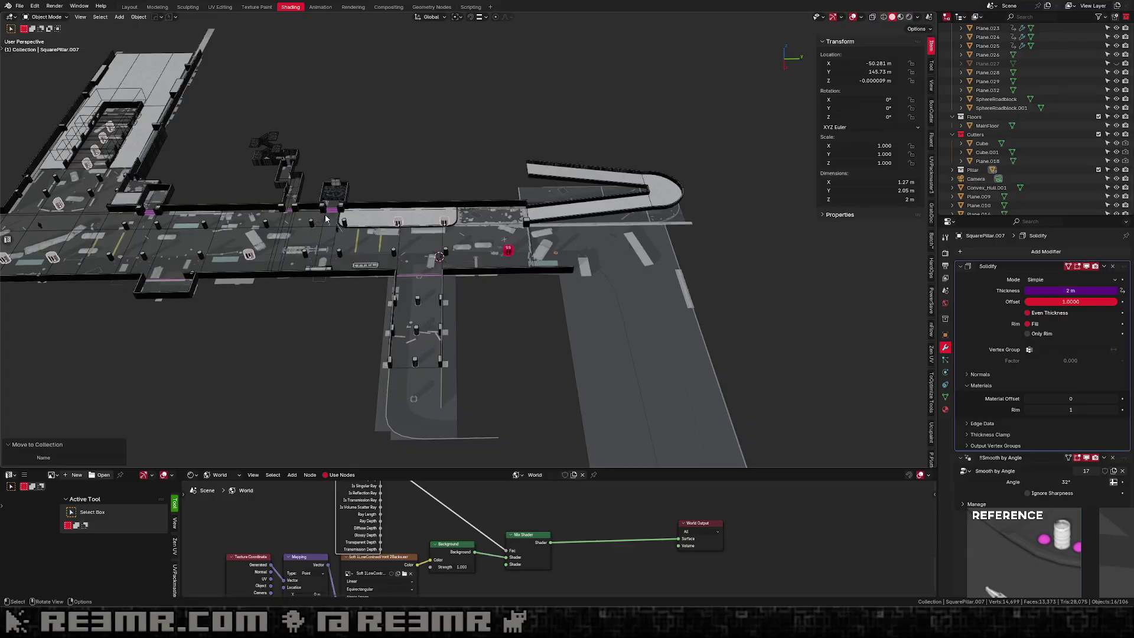
{"action": "scroll", "coordinate": [1037, 96], "scroll_direction": "up", "scroll_amount": 4}
{"action": "scroll", "coordinate": [1037, 96], "scroll_direction": "up", "scroll_amount": 2}
{"action": "scroll", "coordinate": [458, 242], "scroll_direction": "up", "scroll_amount": 4}
{"action": "middle_click_drag", "start_coordinate": [348, 236], "coordinate": [681, 197], "text": "shift"}
{"action": "middle_click_drag", "start_coordinate": [328, 195], "coordinate": [621, 189], "text": "shift"}
{"action": "middle_click_drag", "start_coordinate": [455, 183], "coordinate": [685, 186], "text": "shift"}
{"action": "middle_click_drag", "start_coordinate": [331, 257], "coordinate": [506, 222], "text": "shift"}
{"action": "middle_click_drag", "start_coordinate": [375, 235], "coordinate": [683, 207], "text": "shift"}
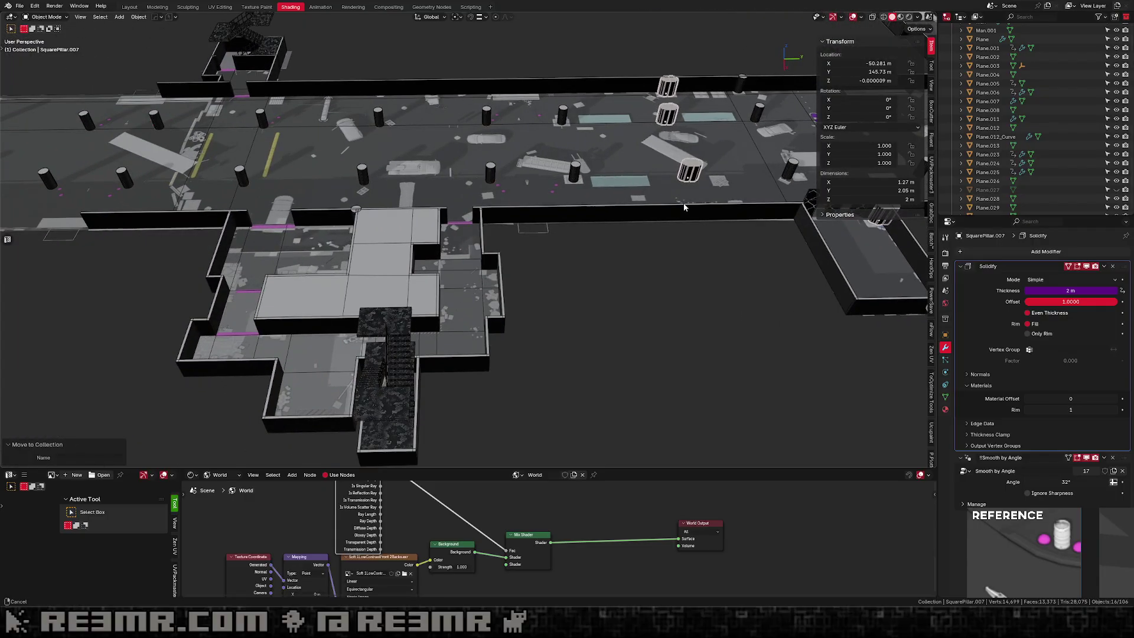
{"action": "middle_click_drag", "start_coordinate": [390, 362], "coordinate": [511, 287], "text": "shift"}
{"action": "left_click", "coordinate": [512, 287]}
{"action": "left_click", "coordinate": [534, 239]}
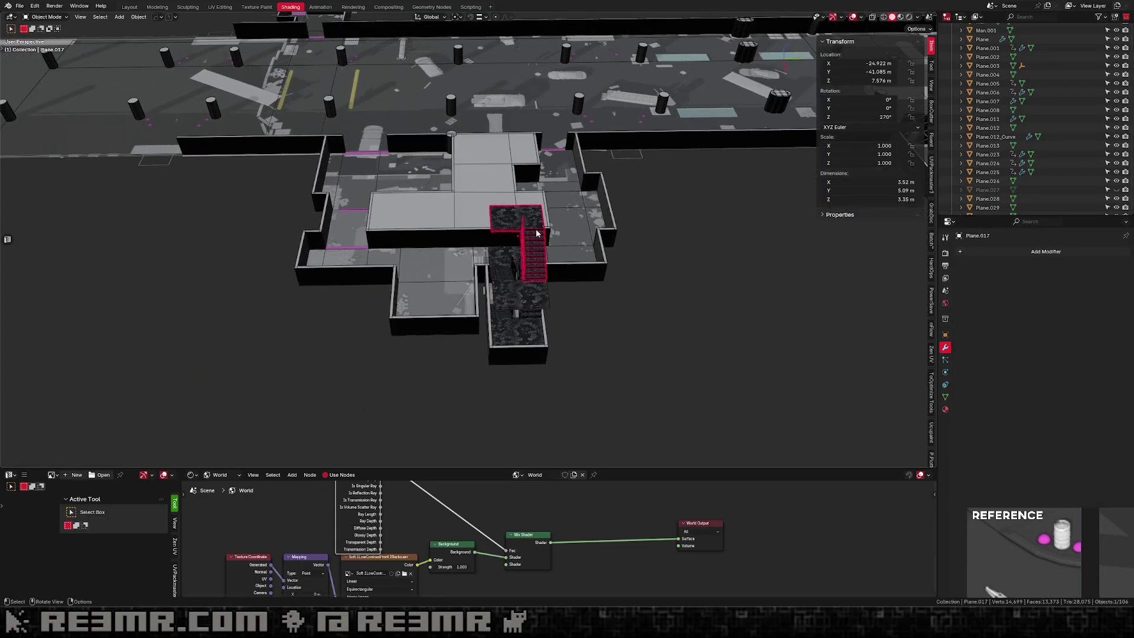
{"action": "key", "text": "shift+l"}
{"action": "left_click", "coordinate": [478, 209]}
{"action": "key", "text": "KP_Decimal"}
Move the selected staircase pieces into a new collection named Stairs and reveal them in the object list.
{"action": "key", "text": "m"}
{"action": "left_click", "coordinate": [521, 223]}
{"action": "type", "text": "Stairs"}
{"action": "key", "text": "Return"}
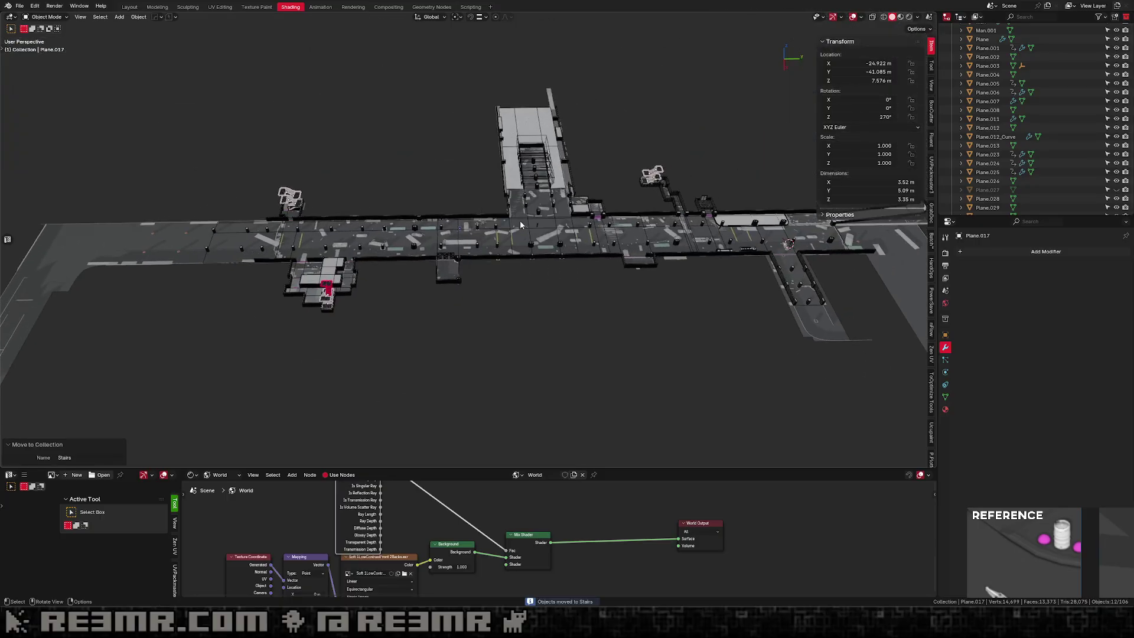
{"action": "key", "text": "KP_Decimal"}
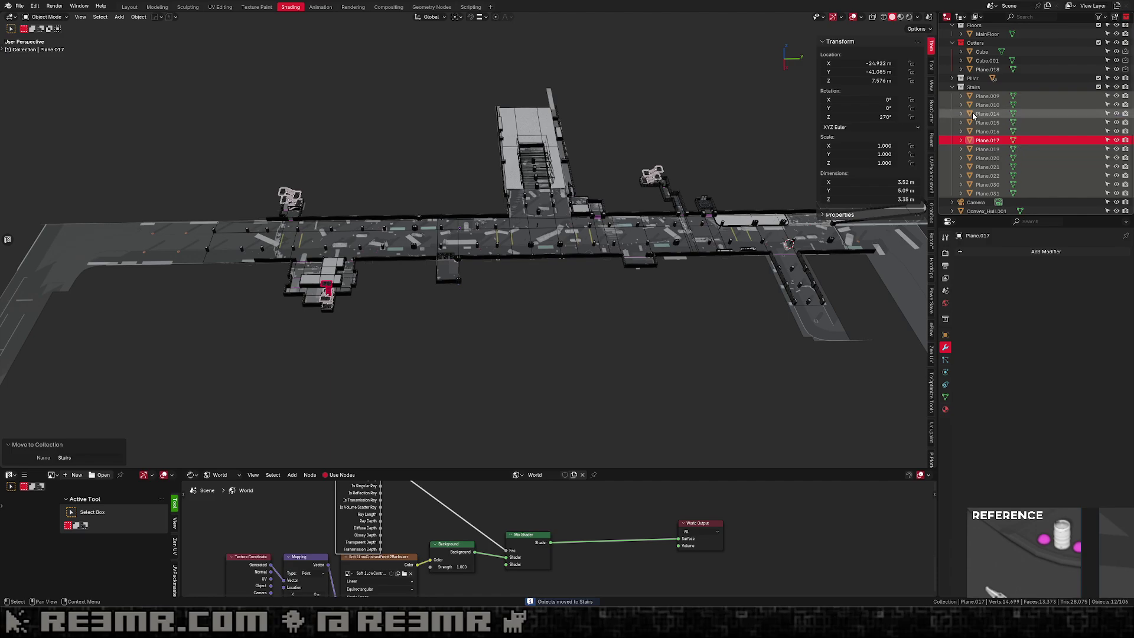
Select every object in the Stairs collection, batch rename them to StaircaseSection, and collapse the collection.
{"action": "left_click", "coordinate": [987, 193]}
{"action": "left_click", "coordinate": [987, 97]}
{"action": "left_click", "coordinate": [992, 193], "text": "shift"}
{"action": "middle_click_drag", "start_coordinate": [712, 141], "coordinate": [672, 141], "text": "shift"}
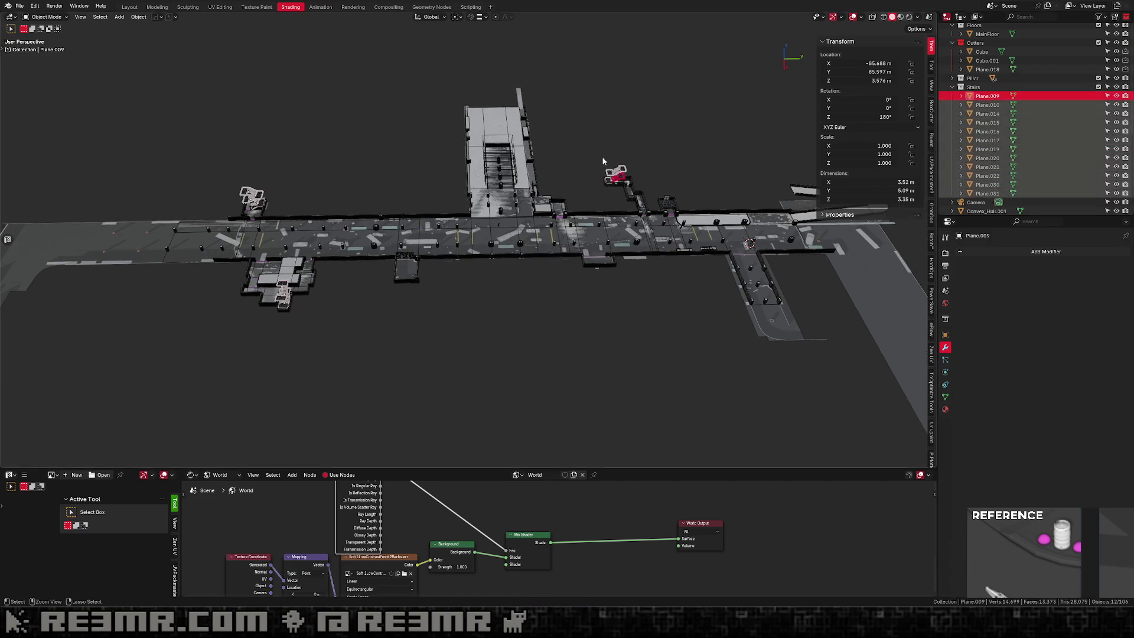
{"action": "key", "text": "ctrl+F2"}
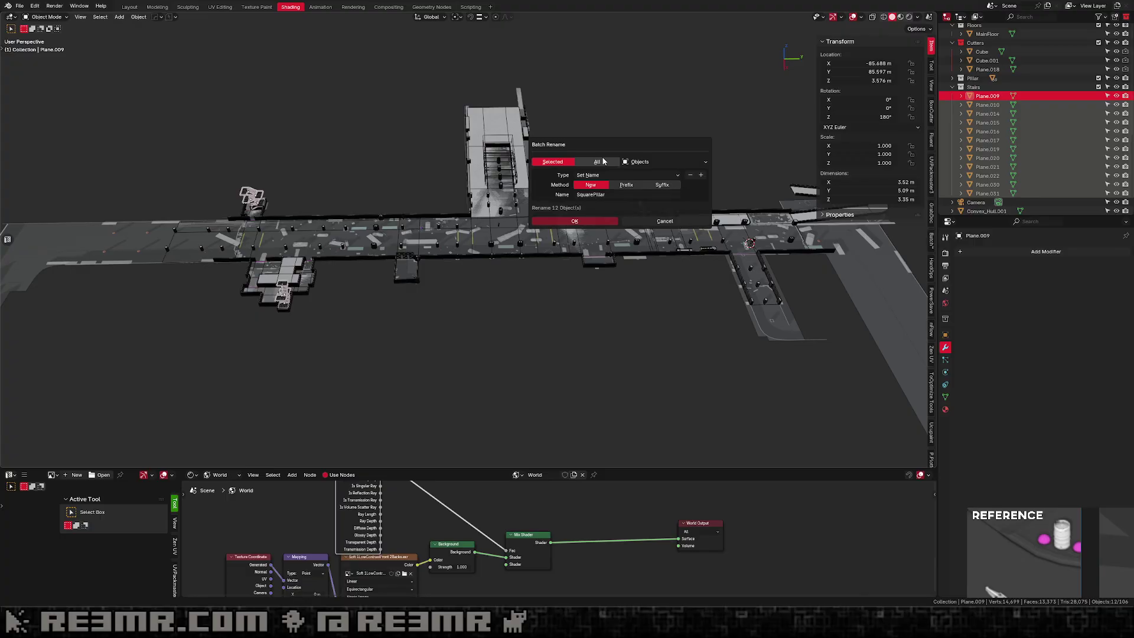
{"action": "left_click", "coordinate": [627, 194]}
{"action": "type", "text": "StaircaseSection"}
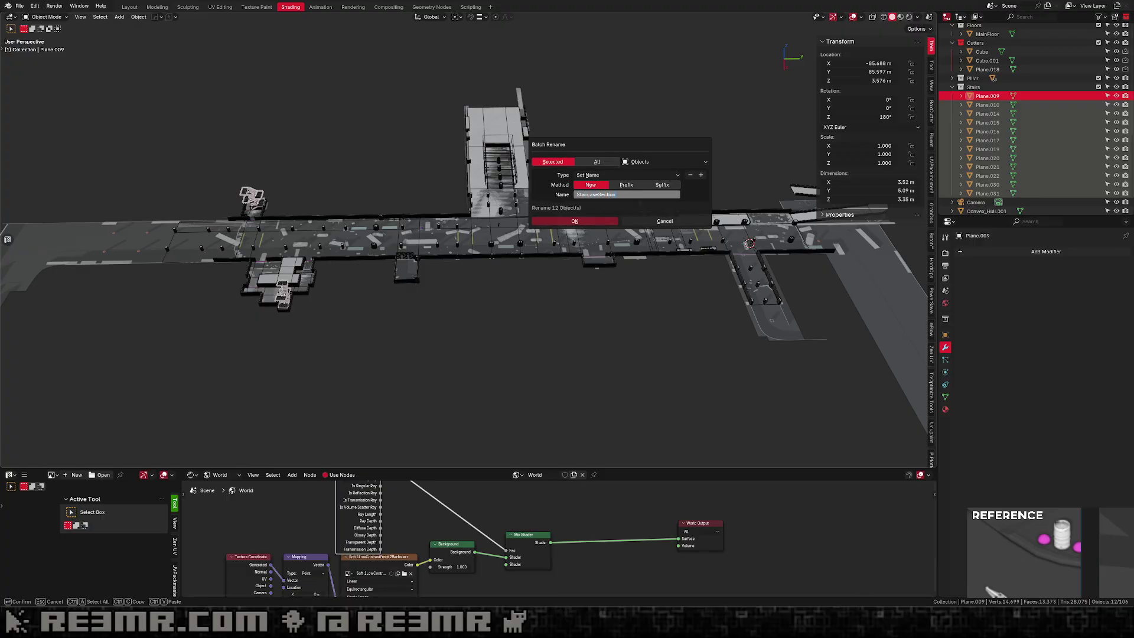
{"action": "key", "text": "Return"}
{"action": "key", "text": "Return"}
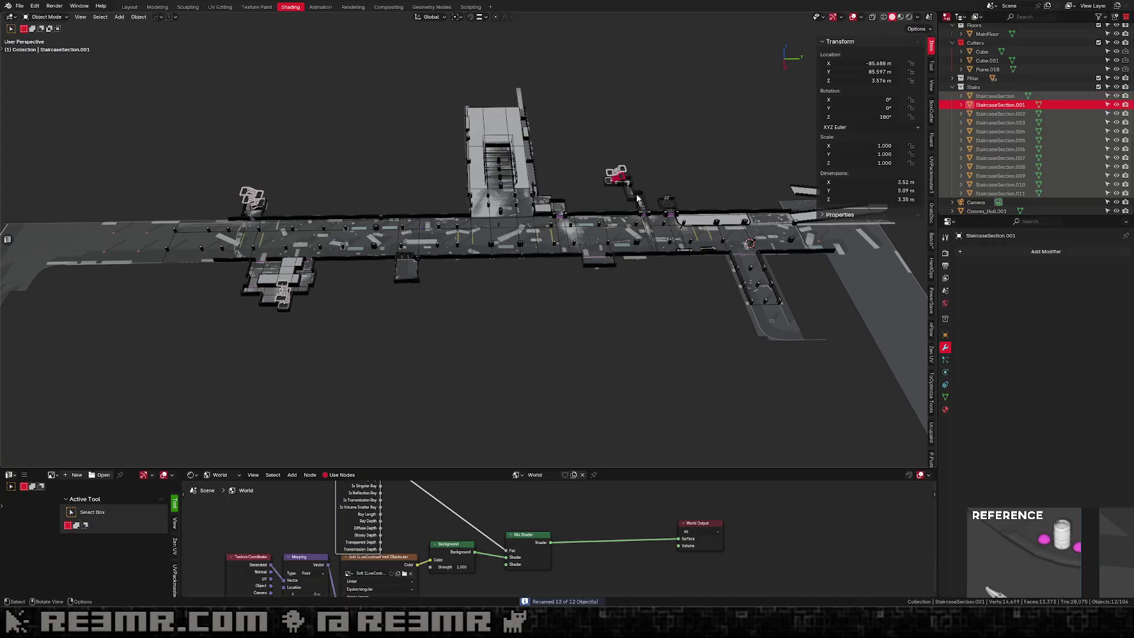
{"action": "left_click", "coordinate": [952, 87]}
Rename the raised floor in the small side room beside the light sidewalk to SectionedFloor and move it into the Stairs collection.
{"action": "middle_click_drag", "start_coordinate": [373, 224], "coordinate": [405, 248]}
{"action": "scroll", "coordinate": [405, 248], "scroll_direction": "up", "scroll_amount": 6}
{"action": "middle_click_drag", "start_coordinate": [767, 269], "coordinate": [395, 170], "text": "shift"}
{"action": "left_click", "coordinate": [396, 172]}
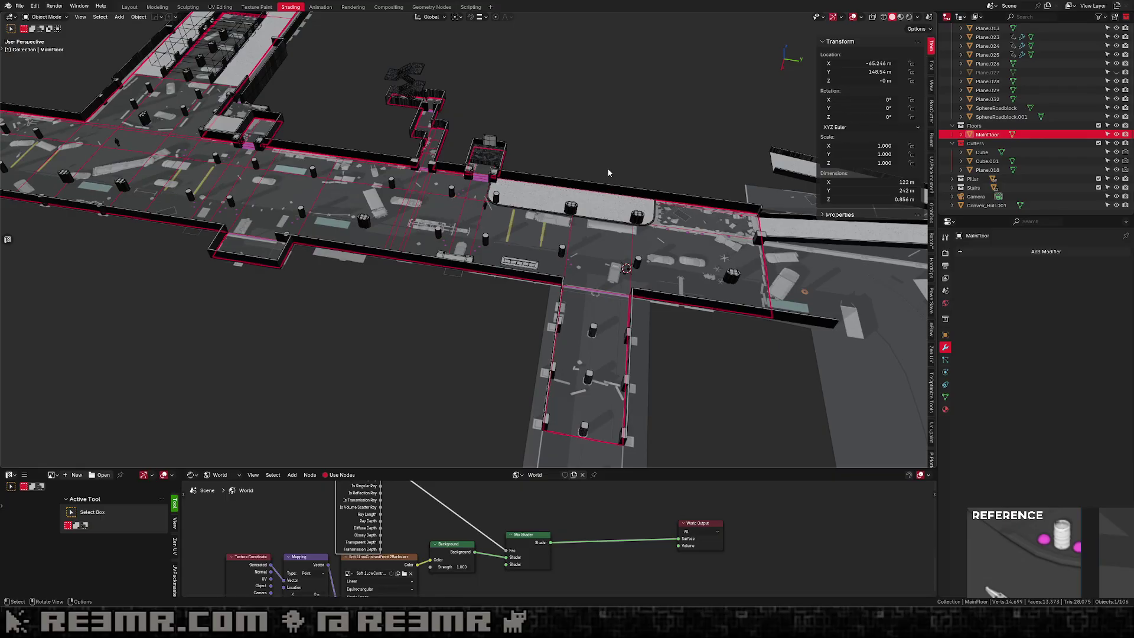
{"action": "middle_click_drag", "start_coordinate": [549, 174], "coordinate": [541, 249]}
{"action": "scroll", "coordinate": [528, 185], "scroll_direction": "up", "scroll_amount": 4}
{"action": "left_click", "coordinate": [478, 198]}
{"action": "scroll", "coordinate": [530, 176], "scroll_direction": "up", "scroll_amount": 3}
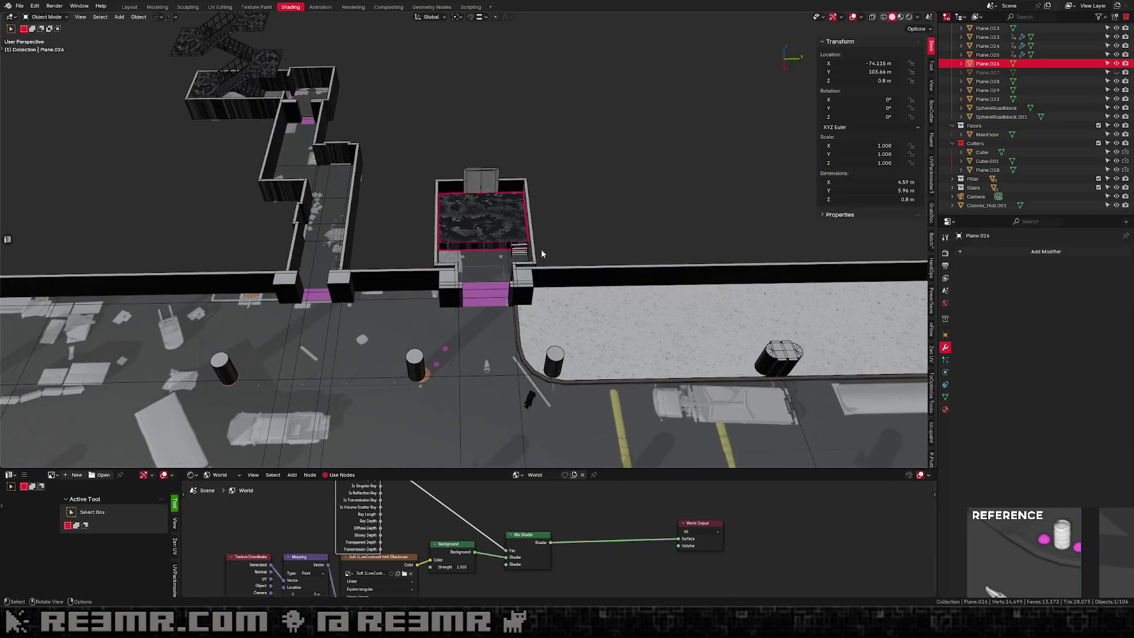
{"action": "key", "text": "F2"}
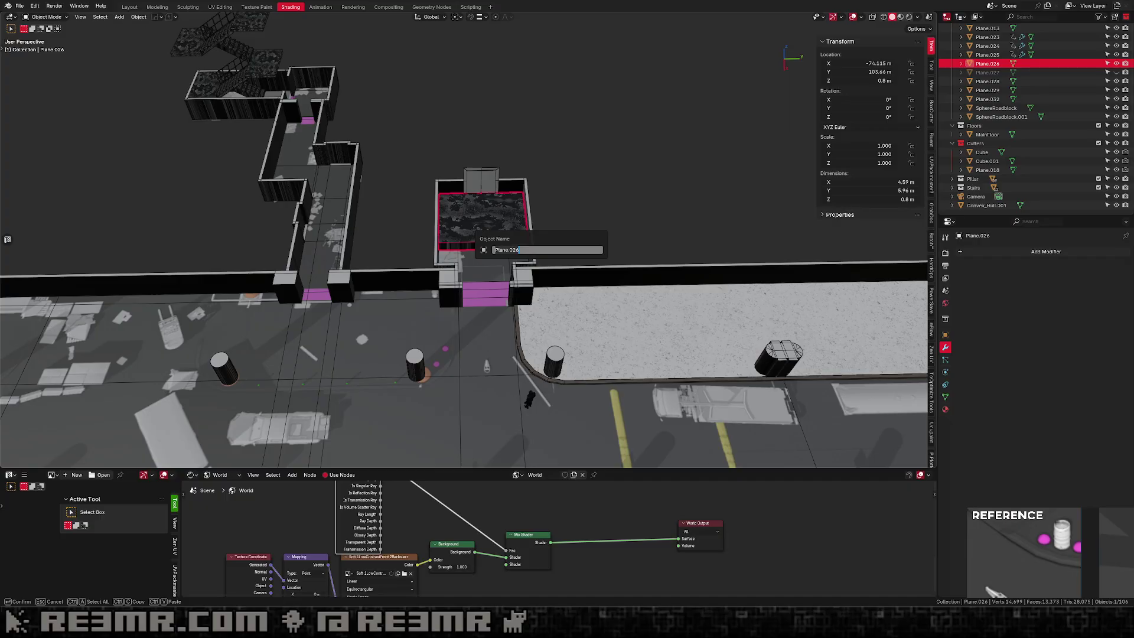
{"action": "type", "text": "U"}
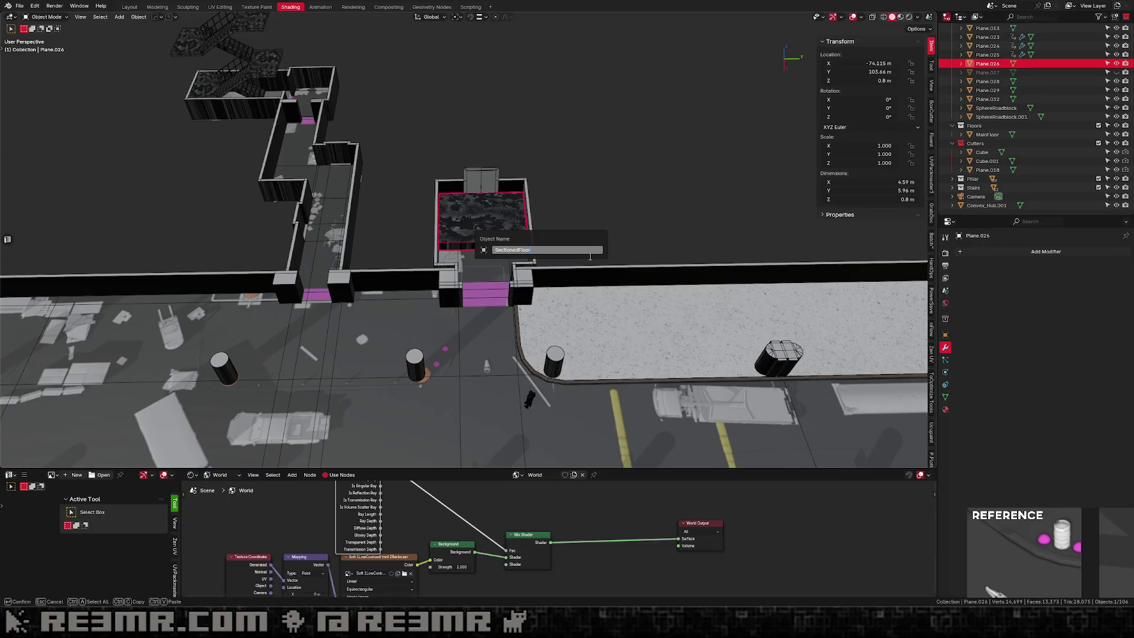
{"action": "key", "text": "Return"}
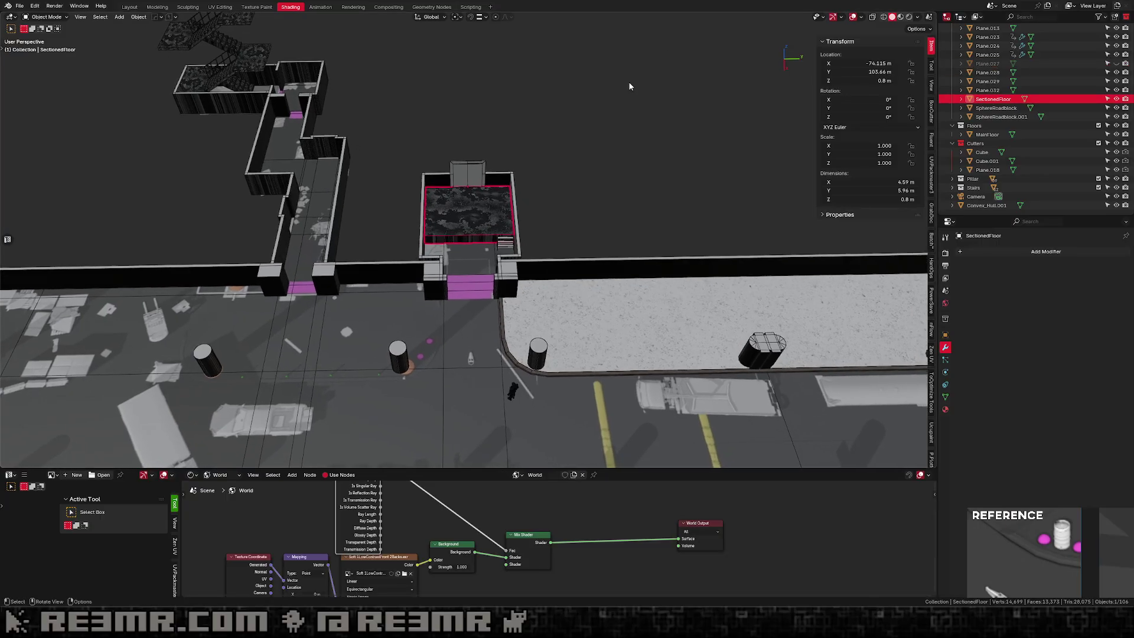
{"action": "key", "text": "m"}
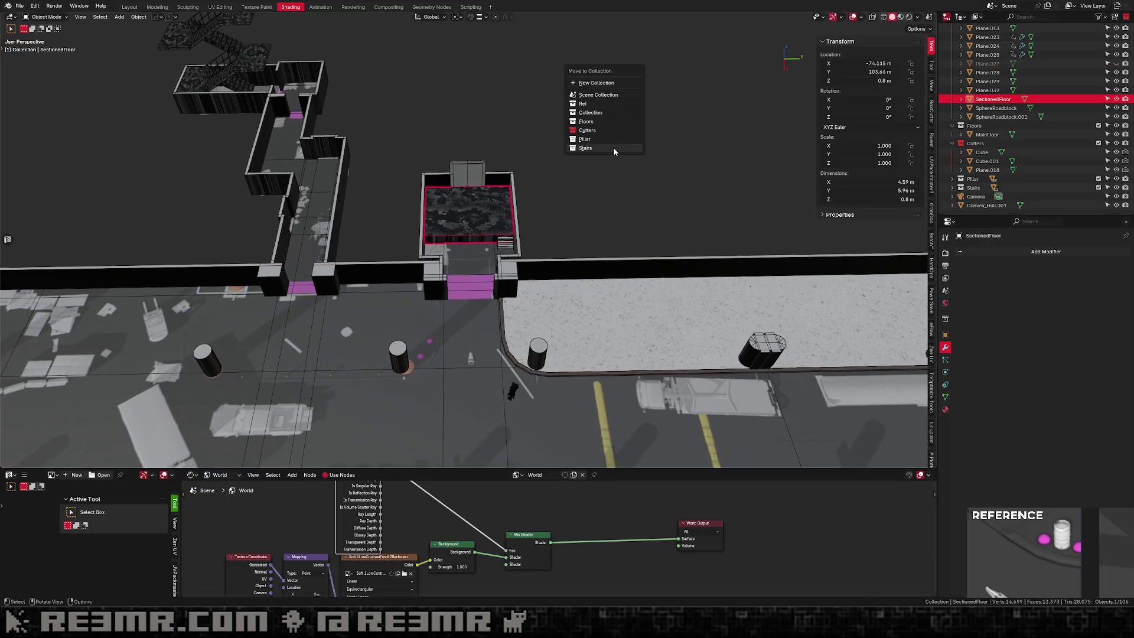
{"action": "left_click", "coordinate": [613, 147]}
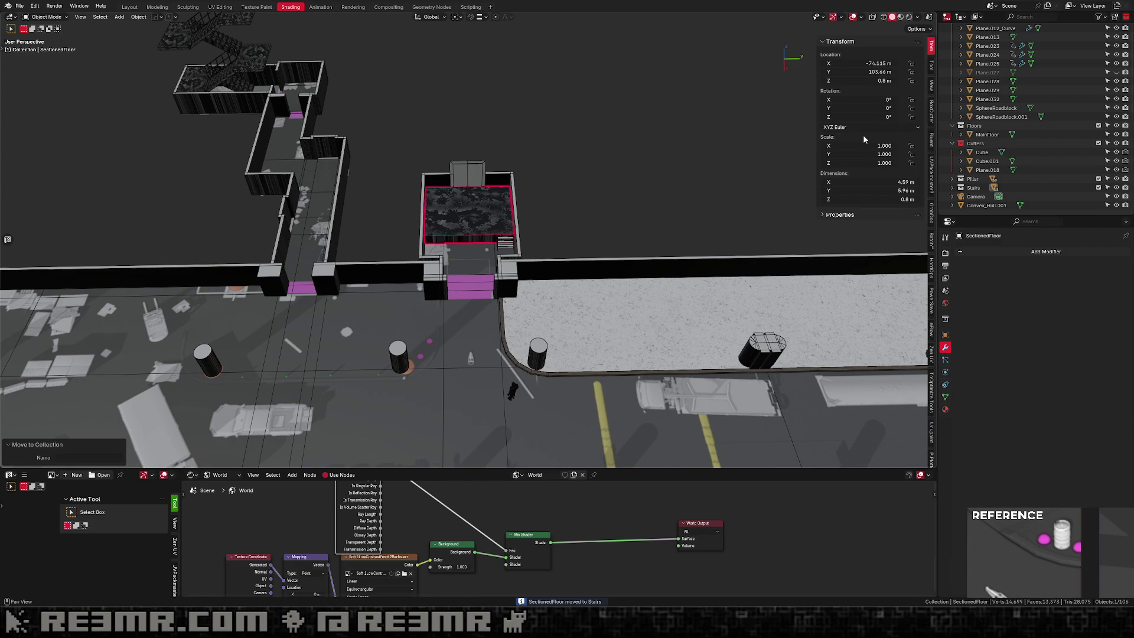
Undo the SectionedFloor's move to the Stairs collection and move it to the Floors collection instead.
{"action": "key", "text": "ctrl+z"}
{"action": "key", "text": "m"}
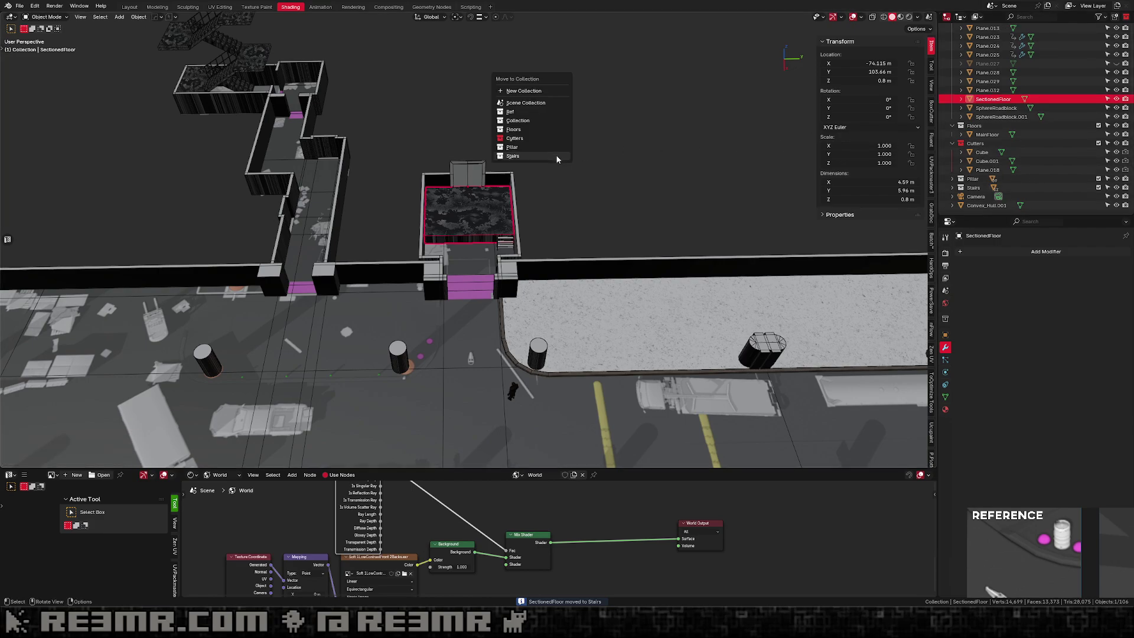
{"action": "left_click", "coordinate": [541, 130]}
{"action": "middle_click_drag", "start_coordinate": [663, 164], "coordinate": [643, 156], "text": "shift"}
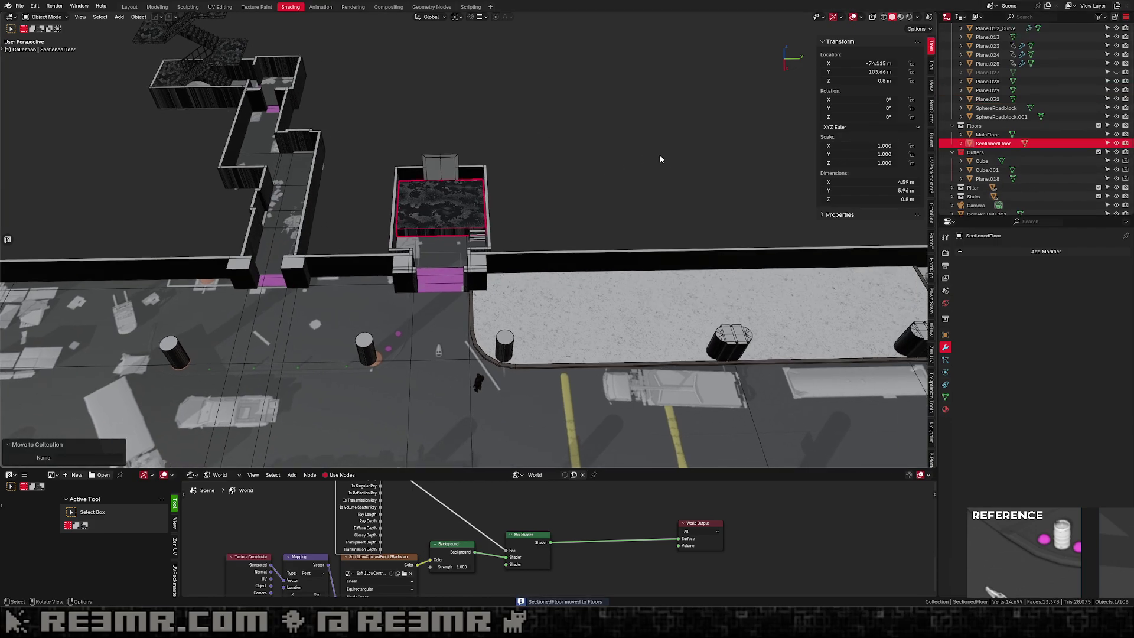
{"action": "scroll", "coordinate": [487, 175], "scroll_direction": "down", "scroll_amount": 2}
{"action": "scroll", "coordinate": [487, 175], "scroll_direction": "up", "scroll_amount": 2}
{"action": "scroll", "coordinate": [572, 134], "scroll_direction": "down", "scroll_amount": 4}
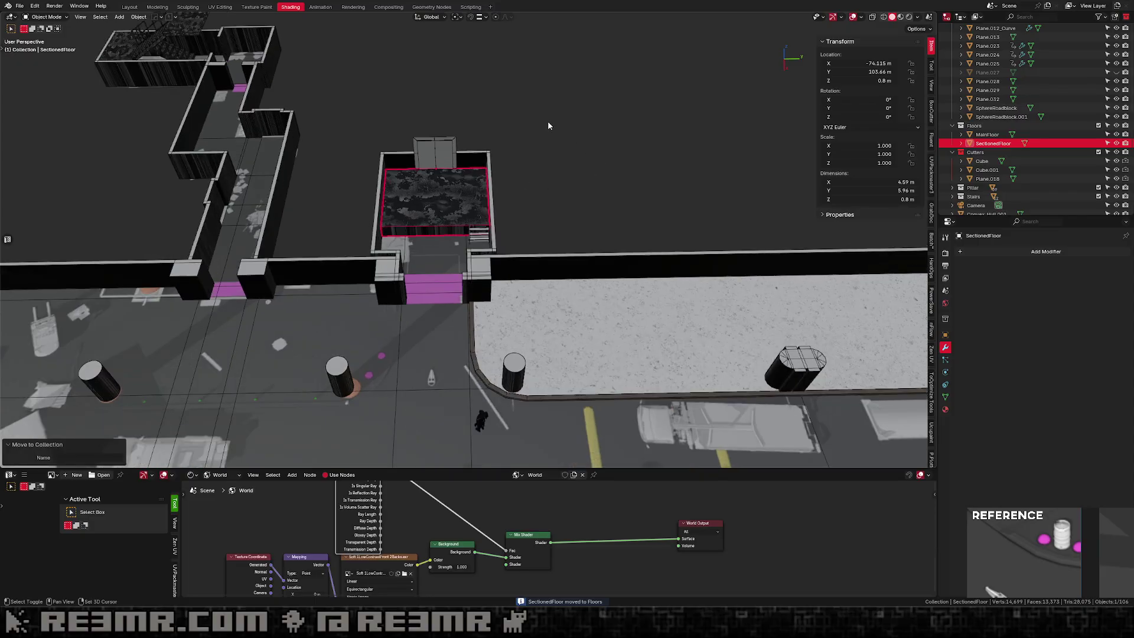
Edit the small staircase beside the sectioned floor and select the two vertices at its upper corners.
{"action": "scroll", "coordinate": [601, 342], "scroll_direction": "up", "scroll_amount": 6}
{"action": "left_click", "coordinate": [603, 322]}
{"action": "middle_click_drag", "start_coordinate": [603, 323], "coordinate": [549, 290], "text": "shift"}
{"action": "key", "text": "g"}
{"action": "right_click", "coordinate": [572, 234]}
{"action": "key", "text": "ctrl+alt+shift+c"}
{"action": "middle_click_drag", "start_coordinate": [576, 228], "coordinate": [614, 194]}
{"action": "scroll", "coordinate": [614, 193], "scroll_direction": "up", "scroll_amount": 3}
{"action": "key", "text": "Tab"}
{"action": "key", "text": "alt+z"}
{"action": "left_click", "coordinate": [599, 357]}
{"action": "left_click", "coordinate": [584, 310]}
{"action": "key", "text": "alt+z"}
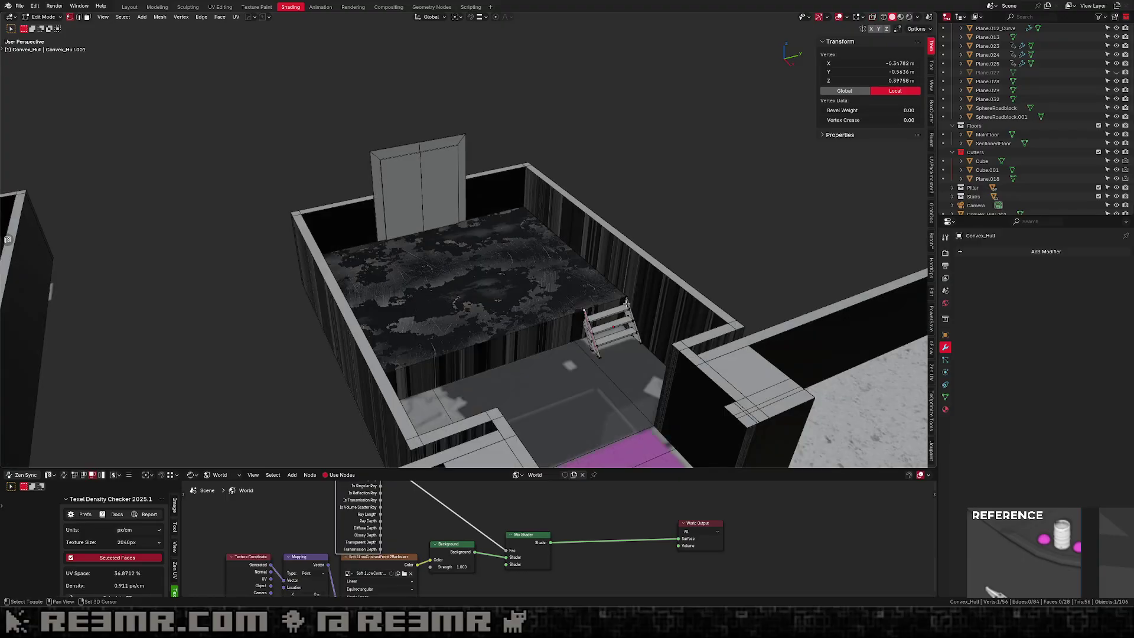
{"action": "middle_click_drag", "start_coordinate": [620, 299], "coordinate": [525, 316], "text": "shift"}
{"action": "scroll", "coordinate": [526, 316], "scroll_direction": "up", "scroll_amount": 7}
{"action": "key", "text": "alt+z"}
{"action": "key", "text": "alt+z"}
{"action": "left_click", "coordinate": [527, 331], "text": "shift"}
{"action": "key", "text": "shift+a"}
{"action": "left_click", "coordinate": [532, 365]}
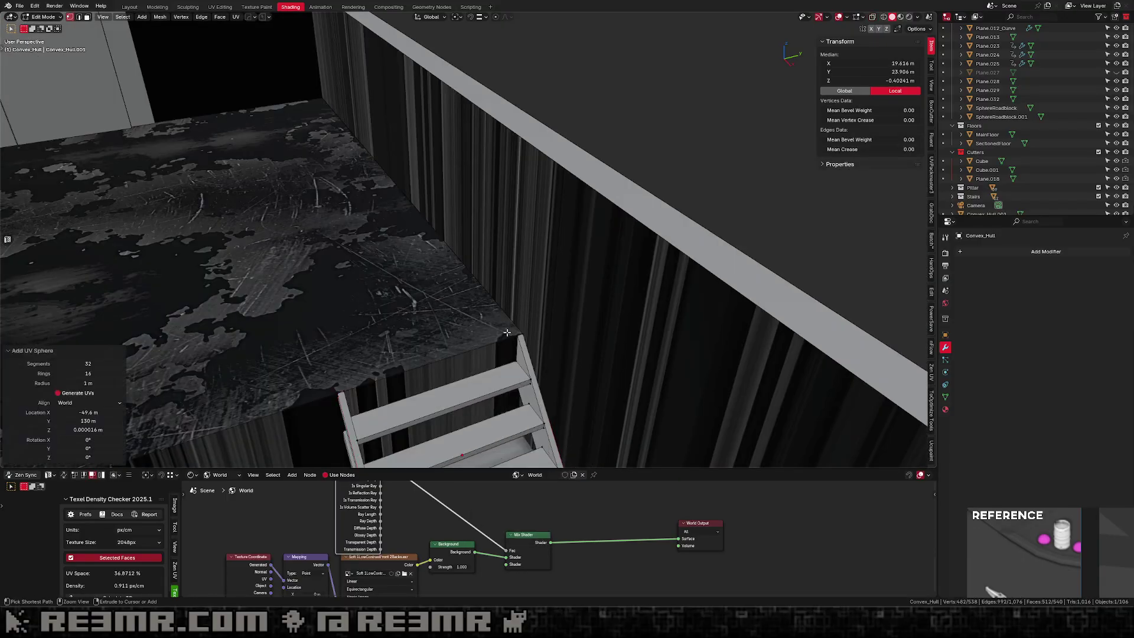
{"action": "key", "text": "ctrl+z"}
Snap the 3D cursor to the selected stair vertices and set the staircase's origin to the 3D cursor.
{"action": "key", "text": "shift+s"}
{"action": "left_click", "coordinate": [501, 379]}
{"action": "key", "text": "Tab"}
{"action": "key", "text": "ctrl+alt+shift+c"}
Rename the staircase object SectionedStairs and move it to the Stairs collection.
{"action": "scroll", "coordinate": [501, 338], "scroll_direction": "down", "scroll_amount": 6}
{"action": "key", "text": "F2"}
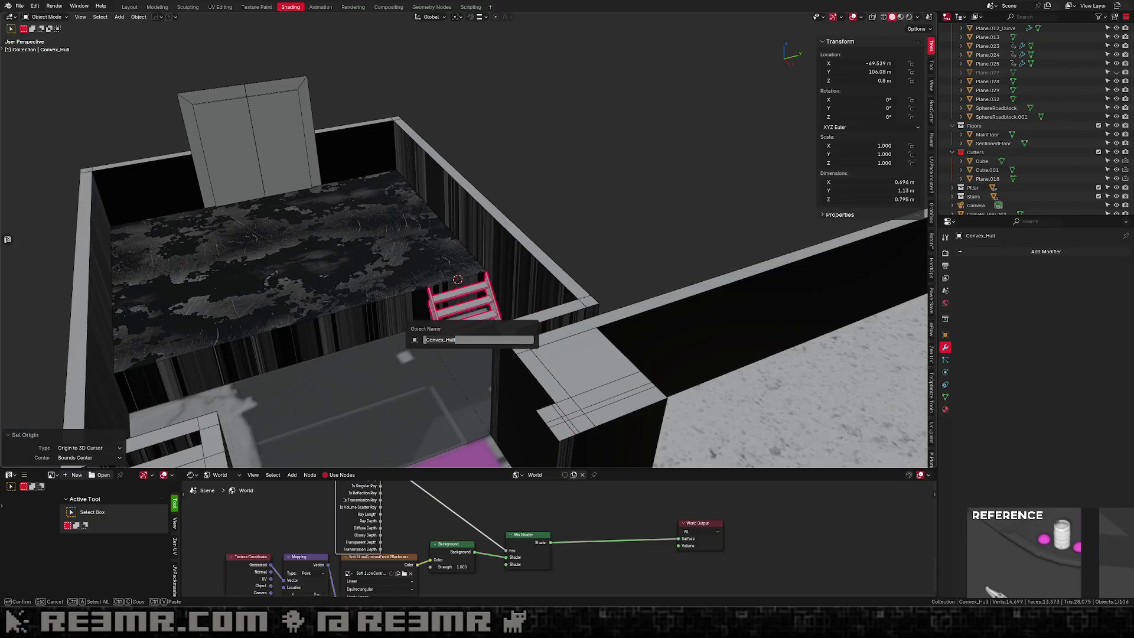
{"action": "type", "text": "SectionedStairs"}
{"action": "key", "text": "Return"}
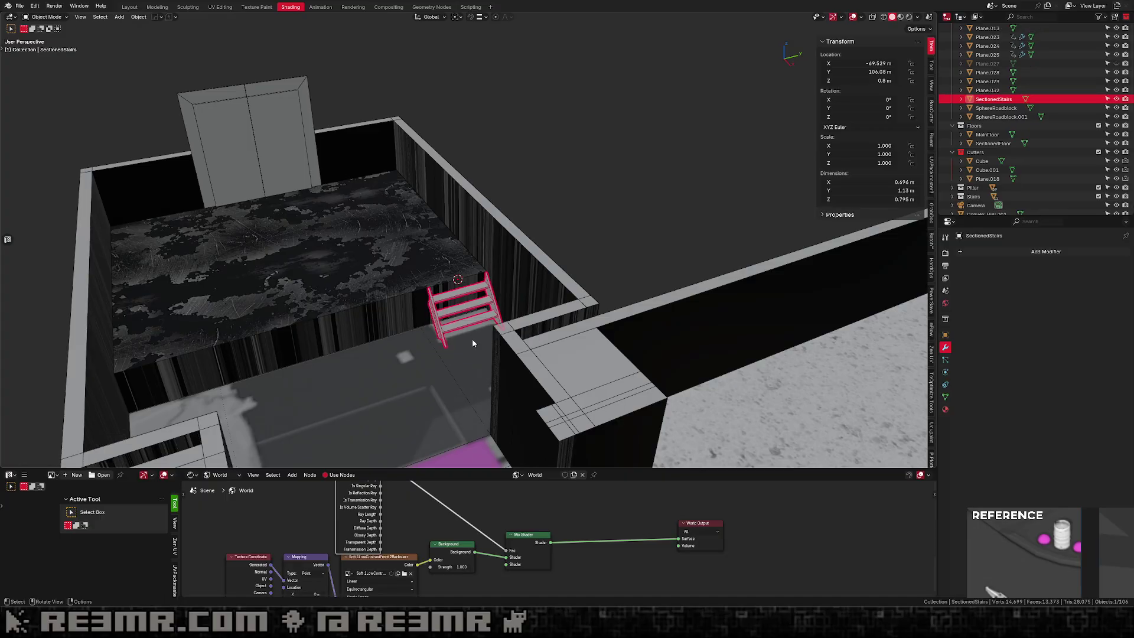
{"action": "scroll", "coordinate": [635, 221], "scroll_direction": "down", "scroll_amount": 2}
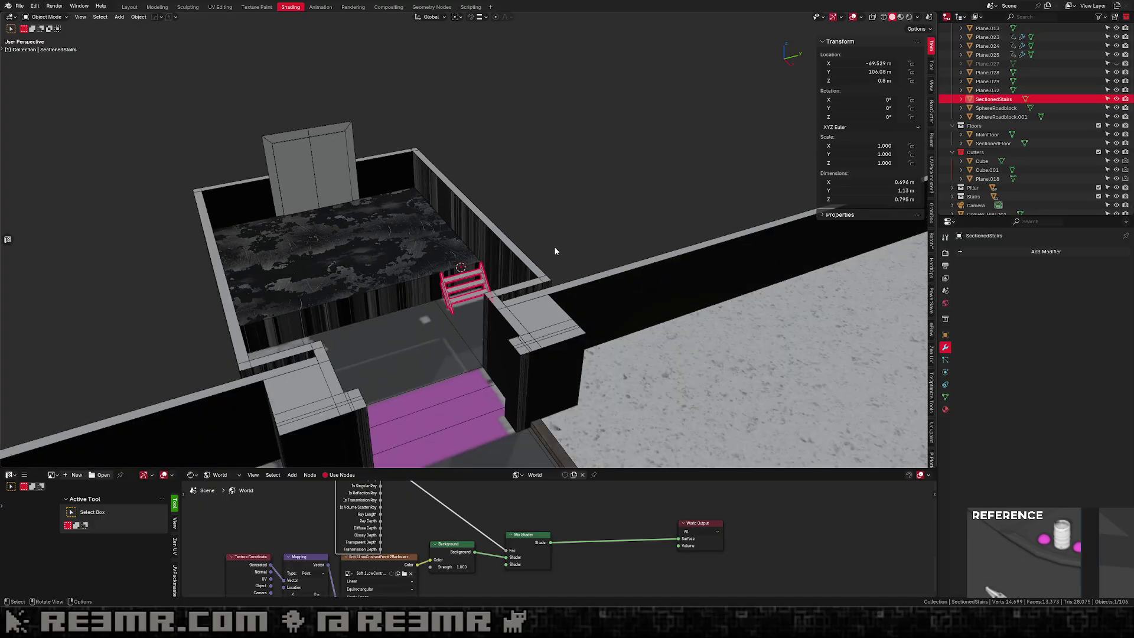
{"action": "key", "text": "m"}
{"action": "left_click", "coordinate": [532, 275]}
{"action": "middle_click_drag", "start_coordinate": [482, 235], "coordinate": [512, 207], "text": "shift"}
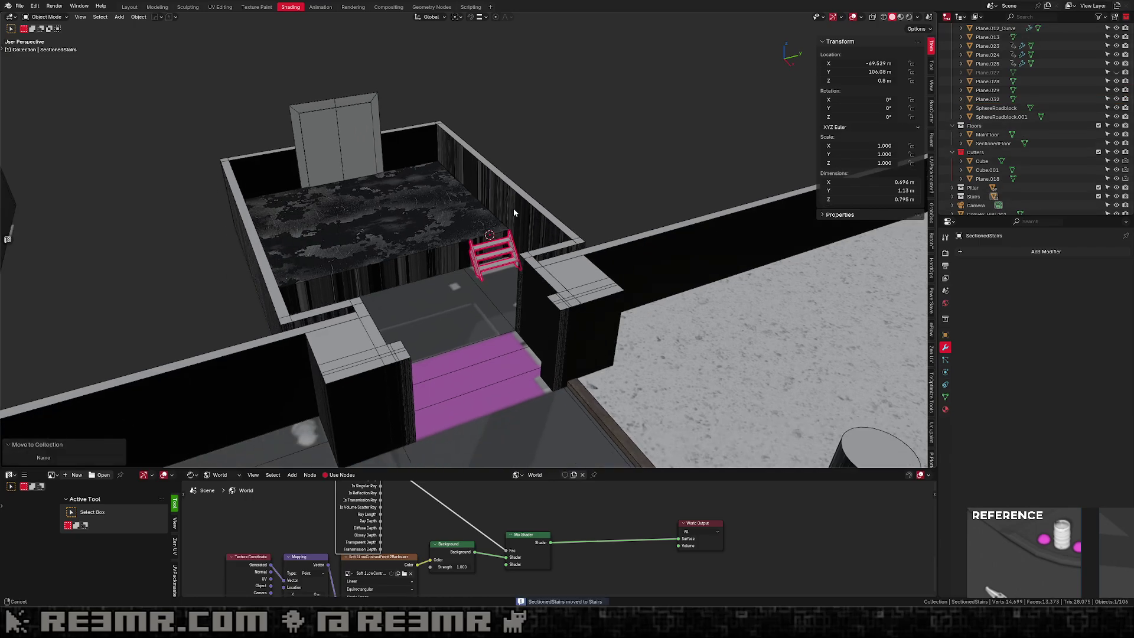
Make linked duplicates of the sectioned floor and its stairs in place.
{"action": "scroll", "coordinate": [513, 208], "scroll_direction": "down", "scroll_amount": 5}
{"action": "middle_click_drag", "start_coordinate": [564, 244], "coordinate": [644, 256], "text": "shift"}
{"action": "scroll", "coordinate": [532, 258], "scroll_direction": "down", "scroll_amount": 5}
{"action": "middle_click_drag", "start_coordinate": [525, 278], "coordinate": [505, 342], "text": "shift"}
{"action": "scroll", "coordinate": [652, 299], "scroll_direction": "up", "scroll_amount": 5}
{"action": "middle_click_drag", "start_coordinate": [850, 307], "coordinate": [645, 324], "text": "shift"}
{"action": "left_click", "coordinate": [747, 299], "text": "shift"}
{"action": "key", "text": "alt+d"}
{"action": "right_click", "coordinate": [747, 299]}
Move the duplicated floor and stairs about -44.24 m along Y into the second walled room.
{"action": "middle_click_drag", "start_coordinate": [534, 279], "coordinate": [851, 241], "text": "shift"}
{"action": "key", "text": "g"}
{"action": "key", "text": "y"}
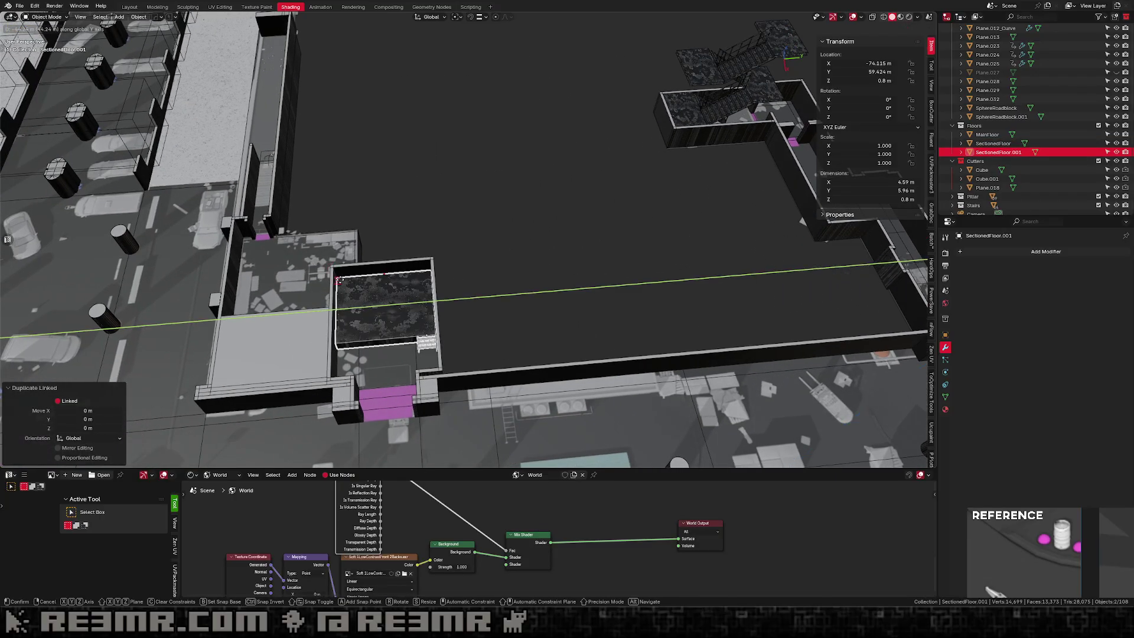
{"action": "left_click", "coordinate": [480, 299]}
{"action": "middle_click_drag", "start_coordinate": [481, 298], "coordinate": [525, 274]}
{"action": "scroll", "coordinate": [431, 257], "scroll_direction": "up", "scroll_amount": 3}
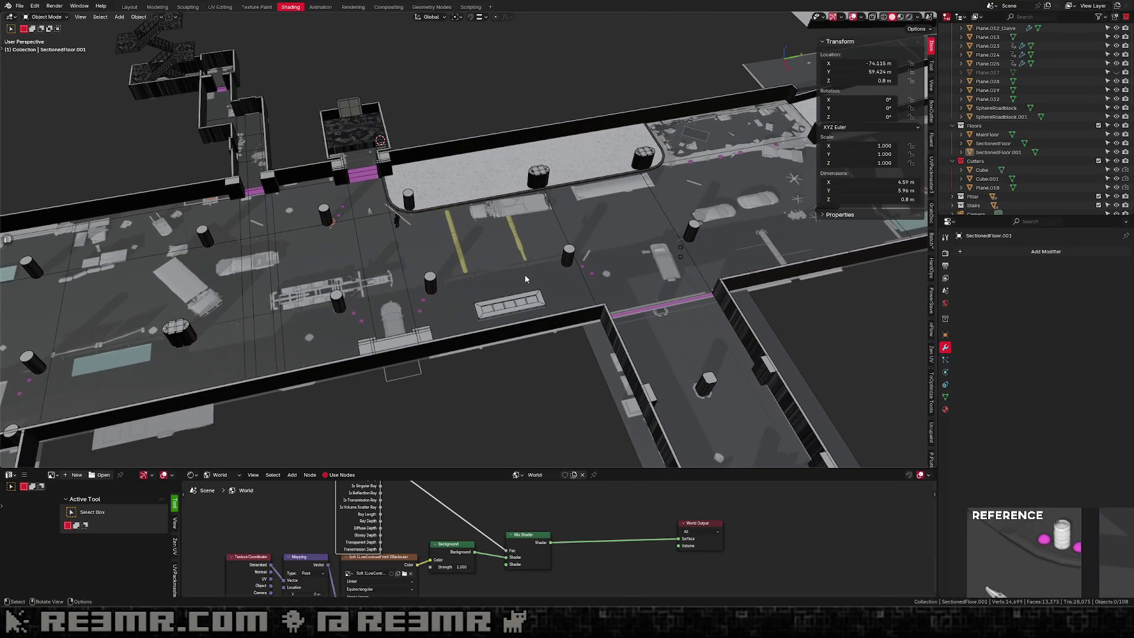
Rename the rectangular floor vent in the main tunnel as FloorVentilation.
{"action": "left_click", "coordinate": [503, 305]}
{"action": "key", "text": "F2"}
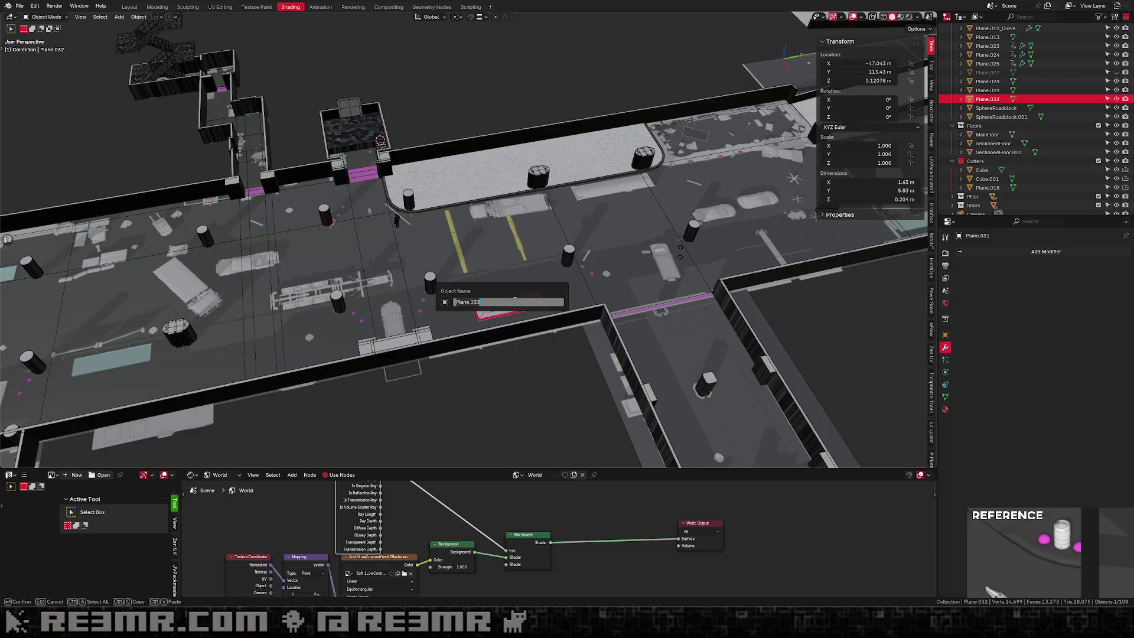
{"action": "type", "text": "V"}
{"action": "key", "text": "ctrl+a"}
{"action": "type", "text": "tFloorVentilation"}
{"action": "key", "text": "Return"}
Move FloorVentilation into a new collection named Ventilation.
{"action": "key", "text": "m"}
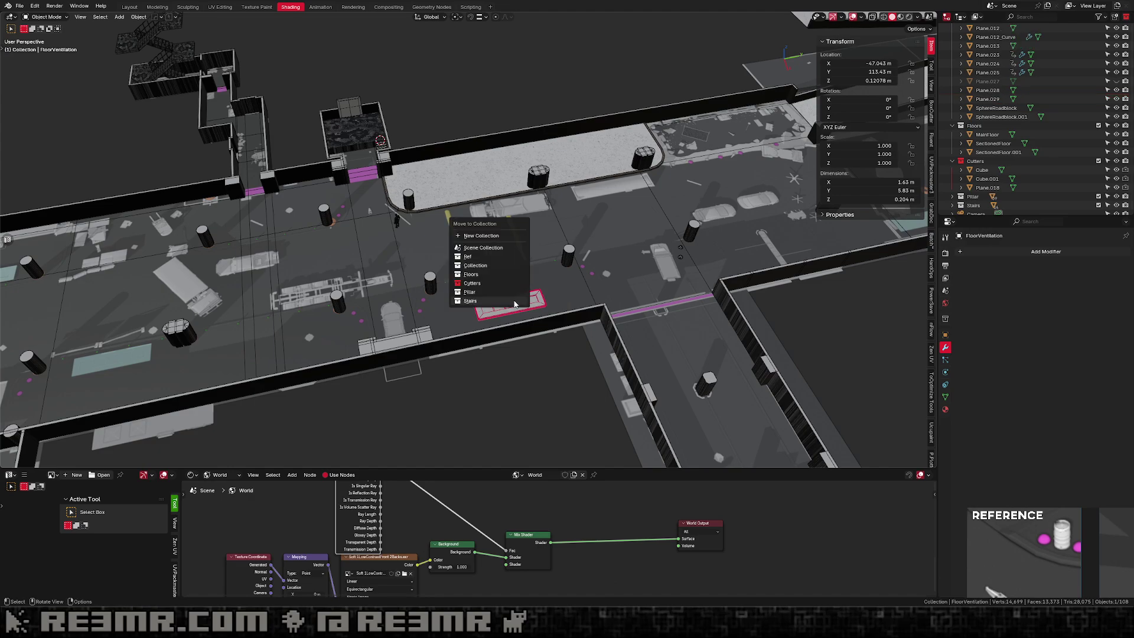
{"action": "left_click", "coordinate": [505, 233]}
{"action": "type", "text": "Ventilation"}
{"action": "key", "text": "Return"}
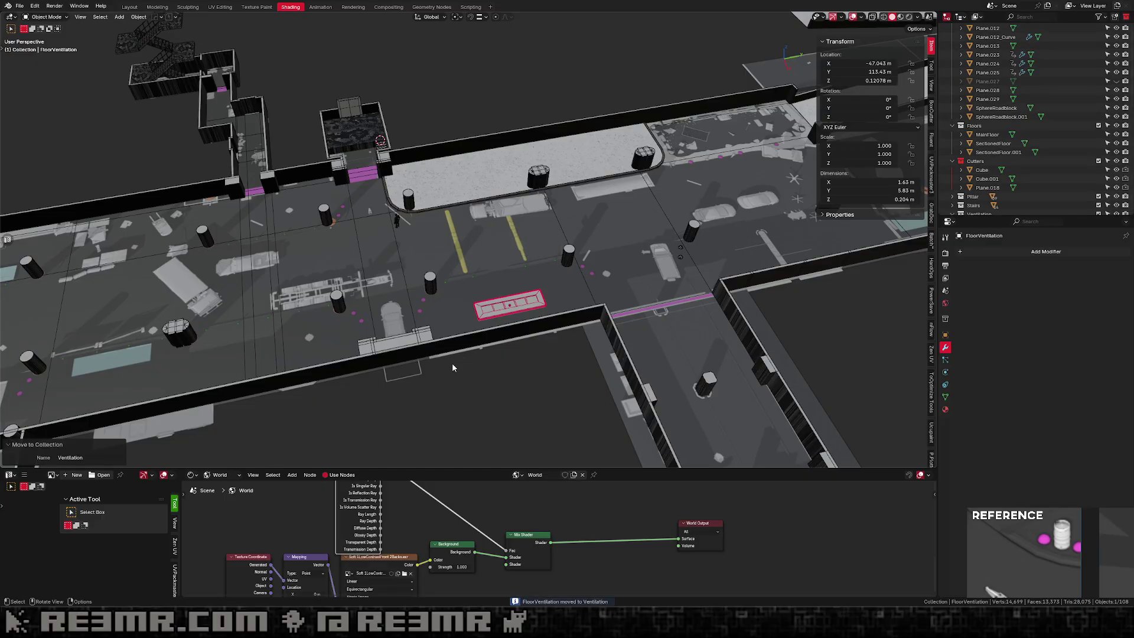
Duplicate the floor vent in top view and position the copy further down the main tunnel.
{"action": "key", "text": "KP_7"}
{"action": "scroll", "coordinate": [496, 307], "scroll_direction": "down", "scroll_amount": 4}
{"action": "middle_click_drag", "start_coordinate": [517, 338], "coordinate": [522, 192], "text": "shift"}
{"action": "key", "text": "shift+d"}
{"action": "right_click", "coordinate": [504, 110]}
{"action": "key", "text": "g"}
{"action": "middle_click_drag", "start_coordinate": [504, 142], "coordinate": [503, 231]}
{"action": "left_click", "coordinate": [497, 285]}
{"action": "scroll", "coordinate": [496, 284], "scroll_direction": "up", "scroll_amount": 4}
{"action": "middle_click_drag", "start_coordinate": [495, 285], "coordinate": [465, 137], "text": "shift"}
{"action": "key", "text": "g"}
{"action": "left_click", "coordinate": [369, 217]}
{"action": "scroll", "coordinate": [458, 161], "scroll_direction": "down", "scroll_amount": 2}
{"action": "scroll", "coordinate": [467, 174], "scroll_direction": "down", "scroll_amount": 1}
Duplicate the vent copy and move the new one along Y to about X -49.727 m, Y 37.273 m.
{"action": "middle_click_drag", "start_coordinate": [459, 182], "coordinate": [454, 121], "text": "shift"}
{"action": "scroll", "coordinate": [456, 141], "scroll_direction": "down", "scroll_amount": 2}
{"action": "key", "text": "shift+d"}
{"action": "key", "text": "y"}
{"action": "left_click", "coordinate": [474, 319]}
{"action": "scroll", "coordinate": [474, 319], "scroll_direction": "up", "scroll_amount": 4}
{"action": "middle_click_drag", "start_coordinate": [473, 319], "coordinate": [469, 184], "text": "shift"}
{"action": "key", "text": "g"}
{"action": "key", "text": "y"}
{"action": "left_click", "coordinate": [466, 204]}
{"action": "scroll", "coordinate": [463, 224], "scroll_direction": "down", "scroll_amount": 3}
{"action": "middle_click_drag", "start_coordinate": [456, 234], "coordinate": [448, 142], "text": "shift"}
Hide the camera object.
{"action": "middle_click_drag", "start_coordinate": [327, 318], "coordinate": [326, 289], "text": "shift"}
{"action": "key", "text": "h"}
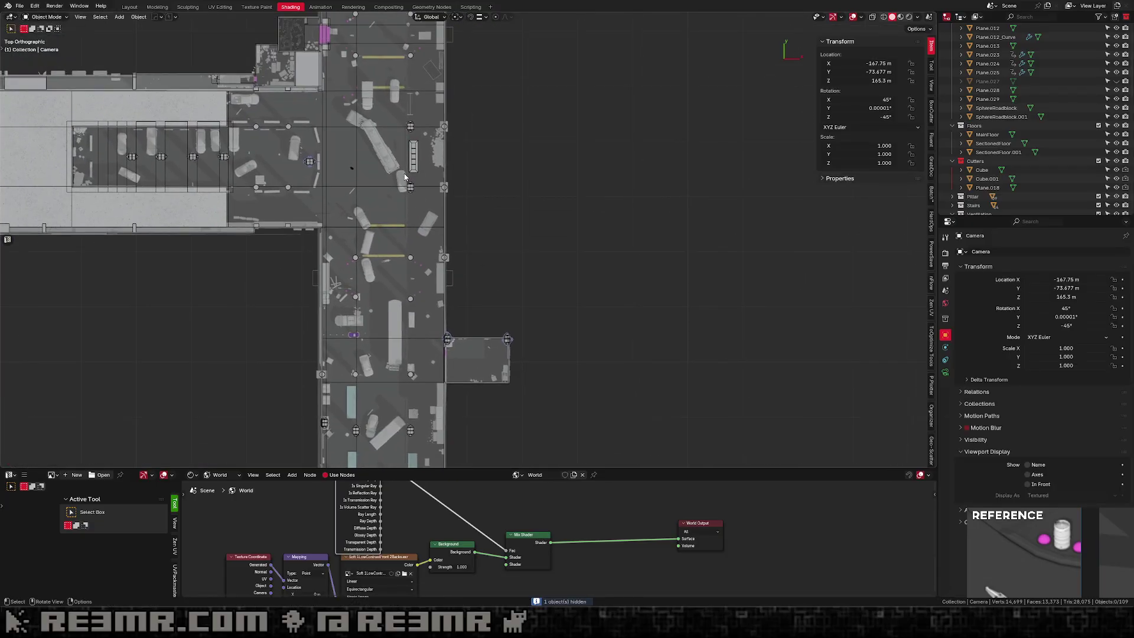
{"action": "key", "text": "g"}
{"action": "right_click", "coordinate": [440, 159]}
Make a linked duplicate of the vent and align it with the upper-left teal marker further down the tunnel.
{"action": "middle_click_drag", "start_coordinate": [456, 164], "coordinate": [455, 123], "text": "shift"}
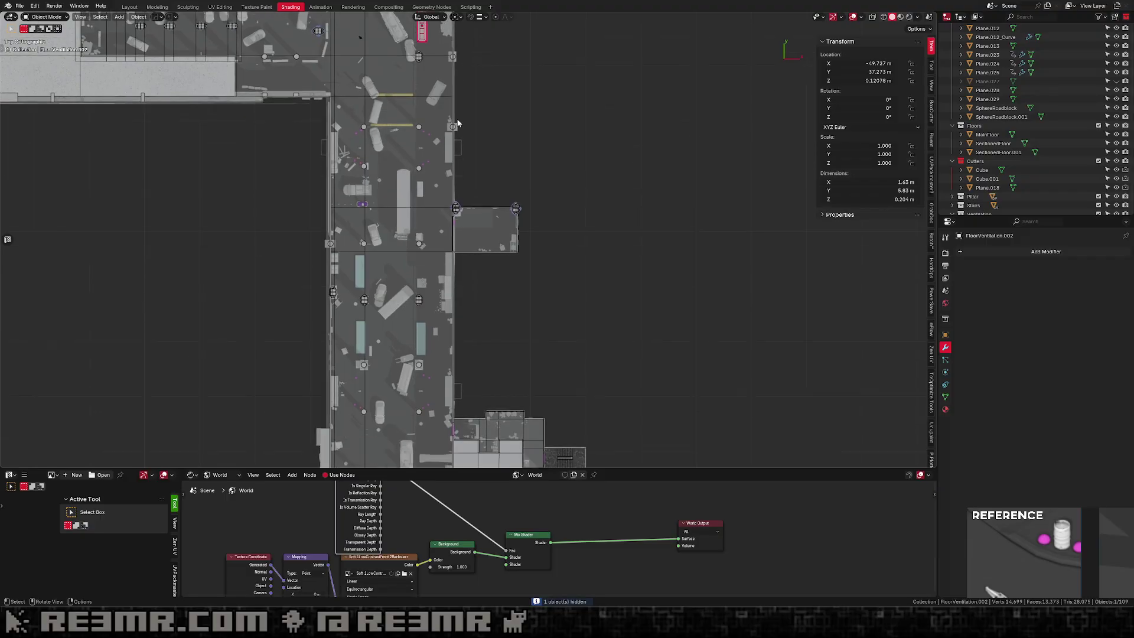
{"action": "key", "text": "alt+d"}
{"action": "right_click", "coordinate": [455, 121]}
{"action": "key", "text": "g"}
{"action": "key", "text": "y"}
{"action": "left_click", "coordinate": [440, 347]}
{"action": "key", "text": "g"}
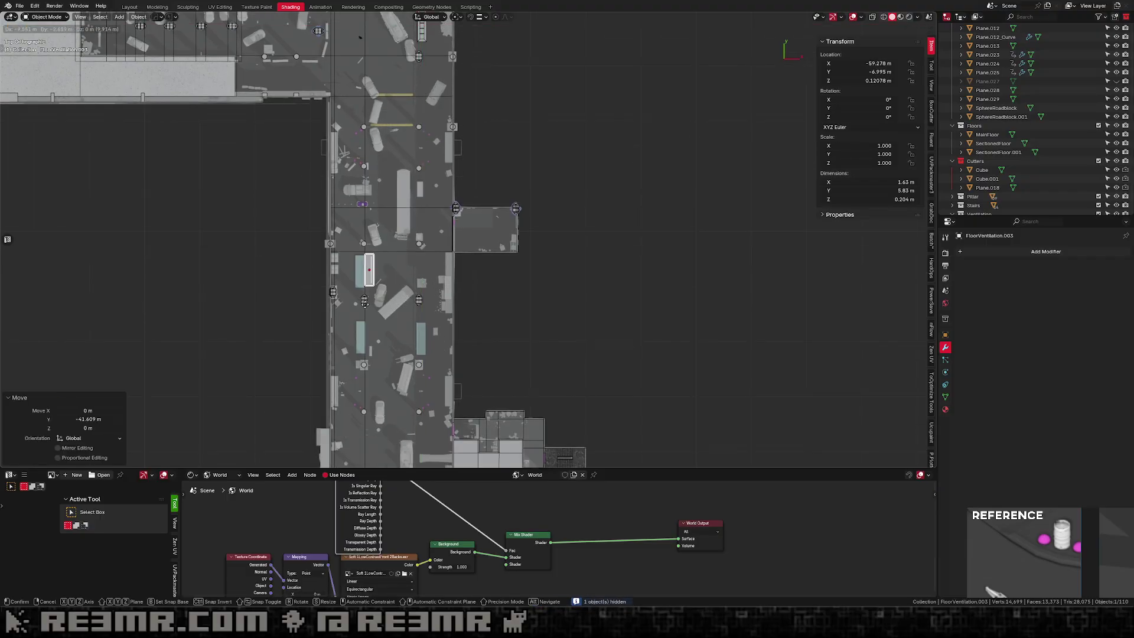
{"action": "left_click", "coordinate": [385, 361]}
{"action": "scroll", "coordinate": [371, 296], "scroll_direction": "up", "scroll_amount": 6}
{"action": "middle_click_drag", "start_coordinate": [215, 308], "coordinate": [454, 131], "text": "shift"}
{"action": "key", "text": "g"}
{"action": "left_click", "coordinate": [477, 211]}
Place two more linked vent duplicates over the lower-left and right-hand teal markers.
{"action": "key", "text": "alt+d"}
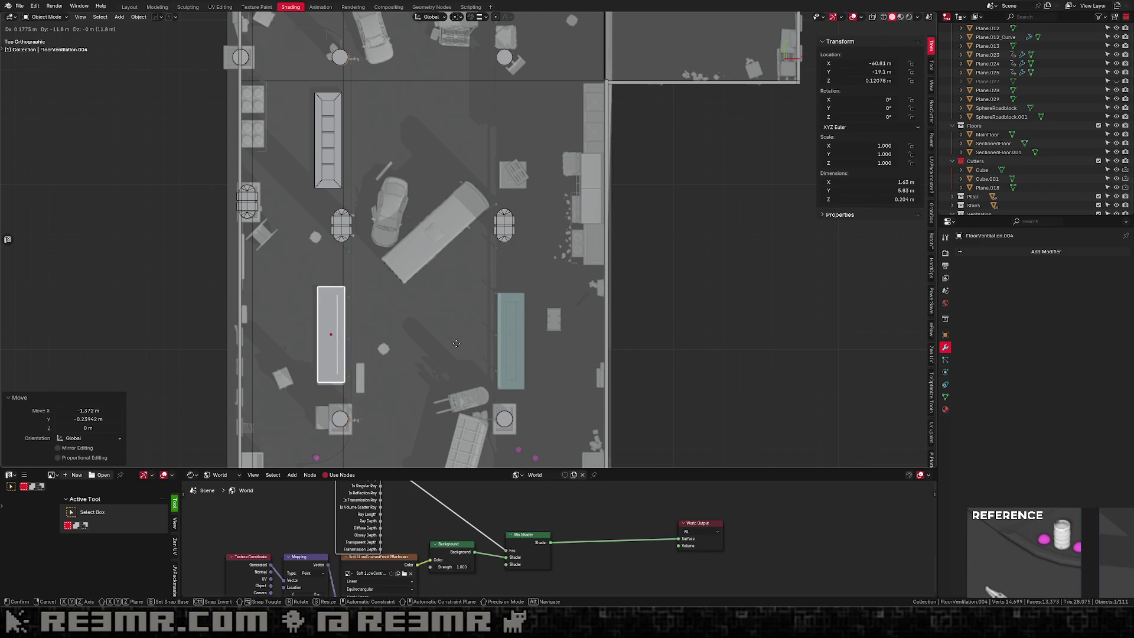
{"action": "left_click", "coordinate": [401, 337]}
{"action": "key", "text": "alt+d"}
{"action": "right_click", "coordinate": [401, 337]}
{"action": "key", "text": "g"}
{"action": "key", "text": "x"}
{"action": "left_click", "coordinate": [585, 340]}
{"action": "key", "text": "g"}
{"action": "left_click", "coordinate": [590, 345]}
Fine-tune the right-hand vent over its teal marker, at X -49.869 m, Y -19.549 m.
{"action": "scroll", "coordinate": [589, 345], "scroll_direction": "down", "scroll_amount": 4}
{"action": "middle_click_drag", "start_coordinate": [589, 345], "coordinate": [567, 211], "text": "shift"}
{"action": "key", "text": "g"}
{"action": "key", "text": "y"}
{"action": "left_click", "coordinate": [476, 199]}
{"action": "middle_click_drag", "start_coordinate": [475, 199], "coordinate": [451, 261], "text": "shift"}
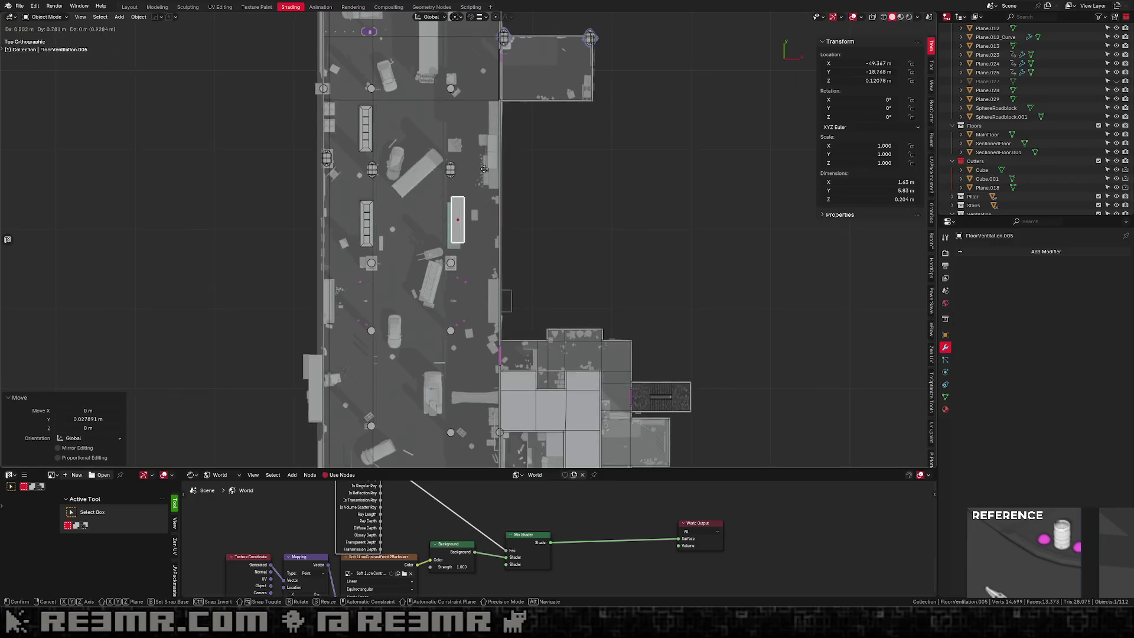
{"action": "middle_click_drag", "start_coordinate": [500, 185], "coordinate": [502, 219], "text": "shift"}
{"action": "scroll", "coordinate": [511, 135], "scroll_direction": "down", "scroll_amount": 1}
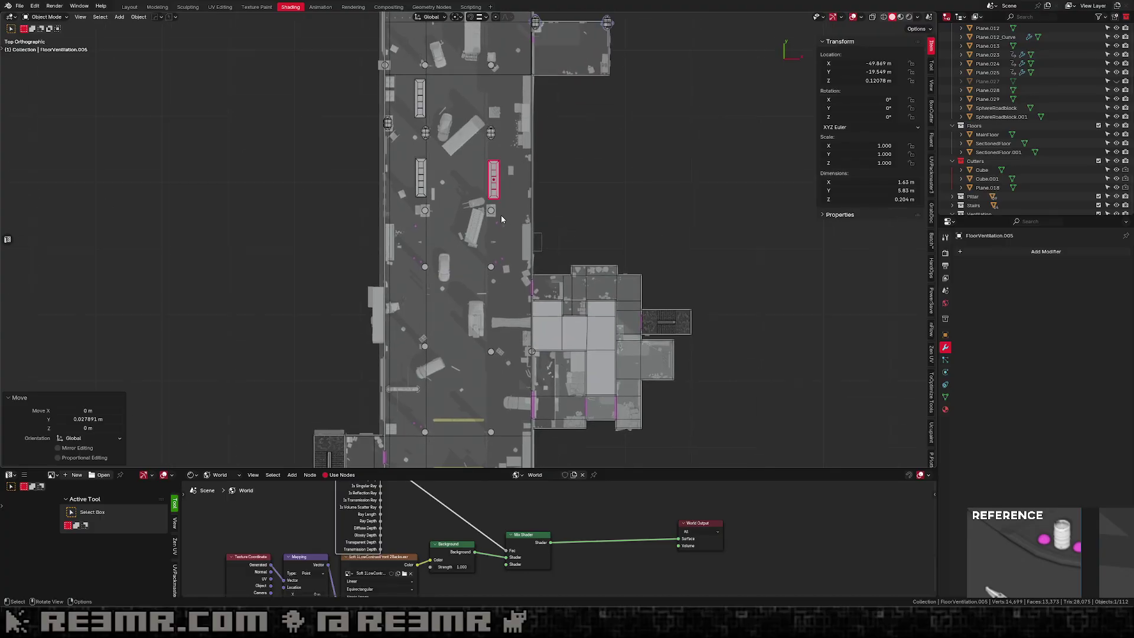
Examine the level layout from above, including beneath the main floor, for teal ventilation markers still without a vent.
{"action": "middle_click_drag", "start_coordinate": [496, 148], "coordinate": [470, 285], "text": "shift"}
{"action": "scroll", "coordinate": [465, 76], "scroll_direction": "up", "scroll_amount": 2}
{"action": "middle_click_drag", "start_coordinate": [466, 77], "coordinate": [498, 355], "text": "shift"}
{"action": "scroll", "coordinate": [450, 297], "scroll_direction": "down", "scroll_amount": 2}
{"action": "middle_click_drag", "start_coordinate": [450, 297], "coordinate": [540, 358], "text": "shift"}
{"action": "middle_click_drag", "start_coordinate": [466, 227], "coordinate": [684, 210], "text": "shift"}
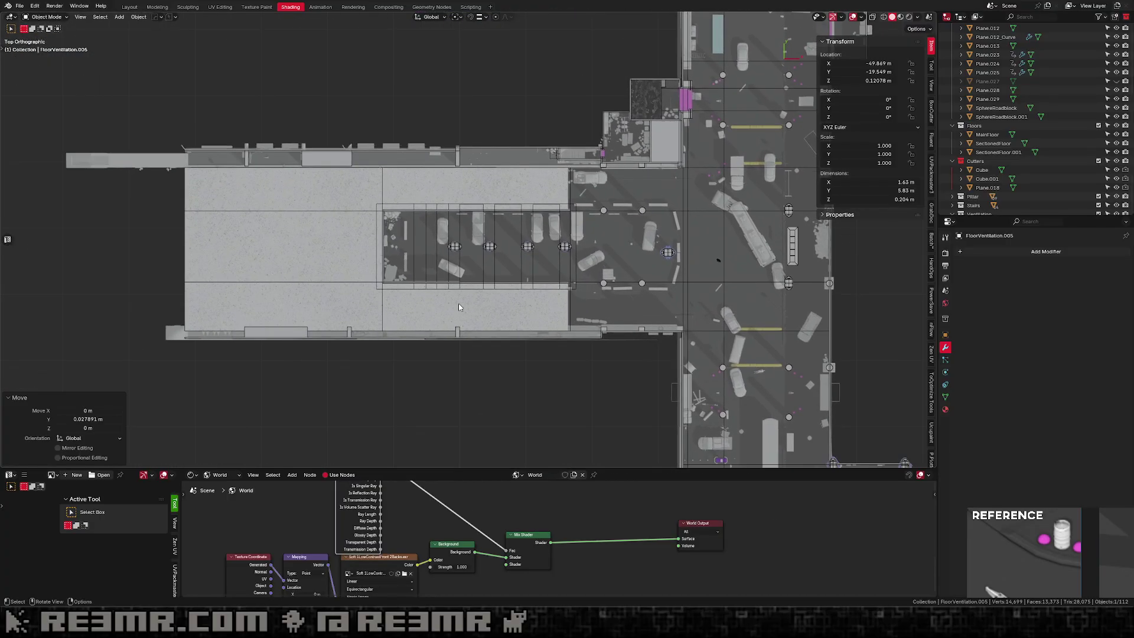
{"action": "left_click", "coordinate": [458, 303]}
{"action": "key", "text": "g"}
{"action": "key", "text": "z"}
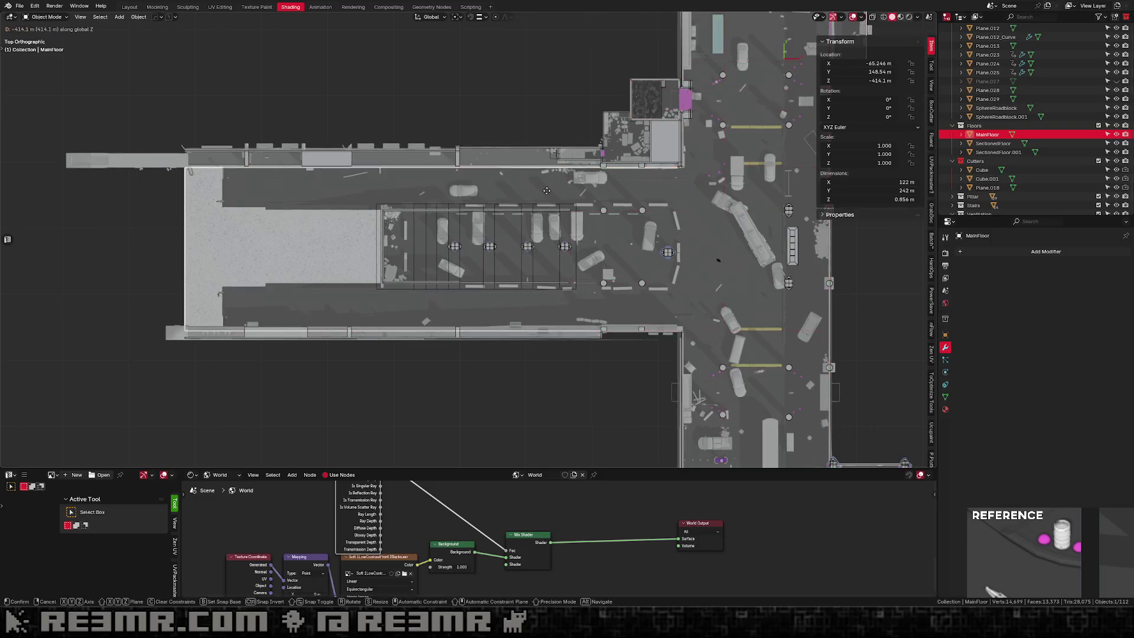
{"action": "right_click", "coordinate": [546, 190]}
{"action": "middle_click_drag", "start_coordinate": [785, 141], "coordinate": [568, 262], "text": "shift"}
{"action": "scroll", "coordinate": [568, 262], "scroll_direction": "up", "scroll_amount": 2}
{"action": "middle_click_drag", "start_coordinate": [567, 210], "coordinate": [473, 271], "text": "shift"}
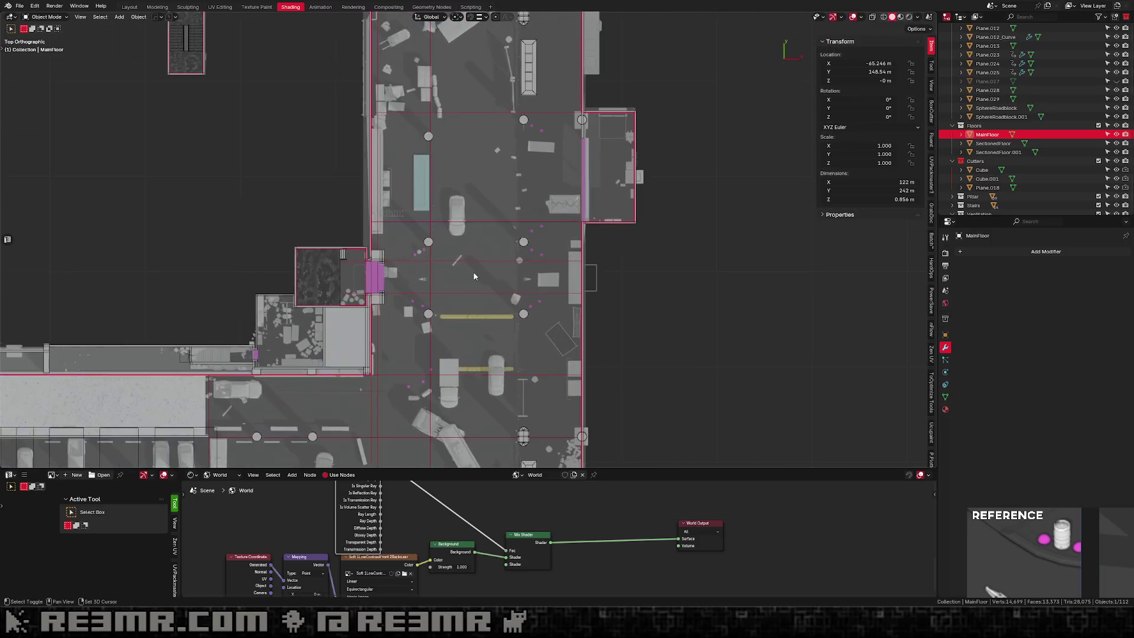
{"action": "middle_click_drag", "start_coordinate": [480, 185], "coordinate": [462, 258], "text": "shift"}
{"action": "mouse_move", "coordinate": [428, 196]}
{"action": "middle_mouse_down", "text": "shift"}
{"action": "mouse_move", "coordinate": [433, 408]}
{"action": "mouse_move", "coordinate": [387, 408]}
{"action": "middle_mouse_up", "text": "shift"}
{"action": "mouse_move", "coordinate": [387, 195]}
{"action": "middle_mouse_down", "text": "shift"}
{"action": "mouse_move", "coordinate": [385, 317]}
{"action": "mouse_move", "coordinate": [409, 140]}
{"action": "mouse_move", "coordinate": [401, 293]}
{"action": "mouse_move", "coordinate": [454, 325]}
{"action": "middle_mouse_up", "text": "shift"}
Hide the obstructing mesh and place a linked vent duplicate at X -63.677 m, Y 113.4 m.
{"action": "left_click", "coordinate": [361, 241]}
{"action": "key", "text": "h"}
{"action": "scroll", "coordinate": [410, 139], "scroll_direction": "down", "scroll_amount": 2}
{"action": "left_click", "coordinate": [458, 375]}
{"action": "key", "text": "alt+d"}
{"action": "left_click", "coordinate": [369, 167]}
{"action": "scroll", "coordinate": [418, 157], "scroll_direction": "up", "scroll_amount": 4}
{"action": "key", "text": "g"}
{"action": "left_click", "coordinate": [447, 266]}
Deselect the vent and save the Tunnels.blend file.
{"action": "scroll", "coordinate": [448, 267], "scroll_direction": "down", "scroll_amount": 1}
{"action": "left_click", "coordinate": [134, 270]}
{"action": "middle_click_drag", "start_coordinate": [373, 228], "coordinate": [369, 310], "text": "shift"}
{"action": "key", "text": "ctrl+s"}
{"action": "middle_click_drag", "start_coordinate": [427, 264], "coordinate": [424, 282], "text": "shift"}
{"action": "middle_click_drag", "start_coordinate": [472, 173], "coordinate": [470, 235], "text": "shift"}
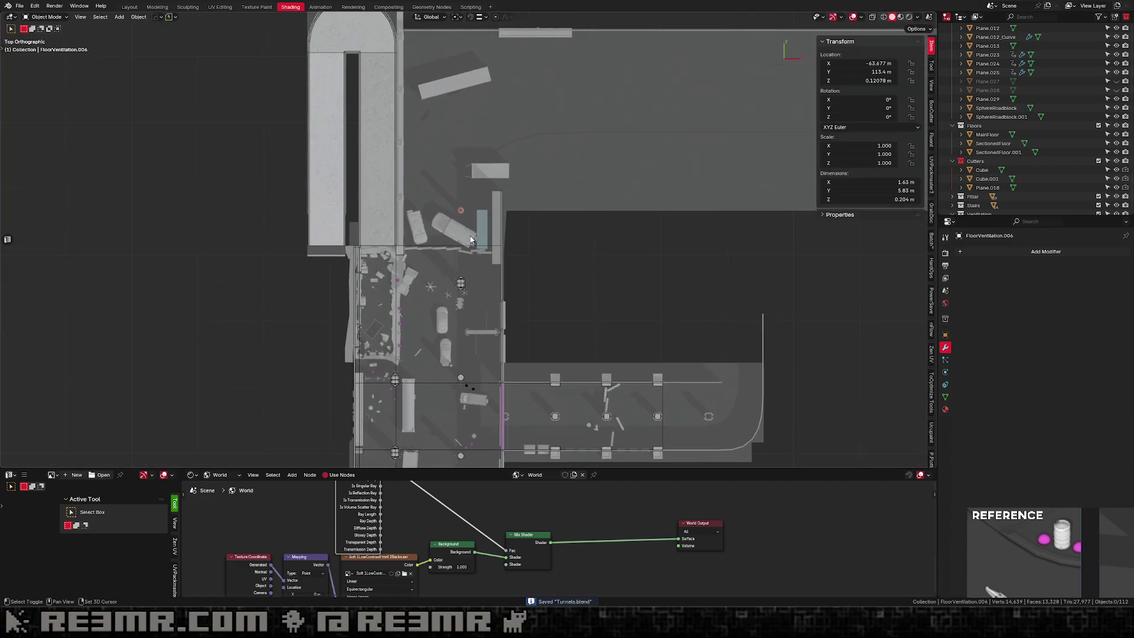
Make a linked duplicate of the vent and move it near the northern teal marker, at X -47.043 m, Y 155.25 m.
{"action": "middle_click_drag", "start_coordinate": [480, 356], "coordinate": [455, 242], "text": "shift"}
{"action": "key", "text": "alt+d"}
{"action": "right_click", "coordinate": [466, 365]}
{"action": "key", "text": "g"}
{"action": "key", "text": "y"}
{"action": "left_click", "coordinate": [470, 66]}
{"action": "middle_click_drag", "start_coordinate": [499, 149], "coordinate": [460, 305], "text": "shift"}
{"action": "scroll", "coordinate": [460, 304], "scroll_direction": "up", "scroll_amount": 3}
{"action": "key", "text": "g"}
{"action": "key", "text": "y"}
{"action": "left_click", "coordinate": [466, 426]}
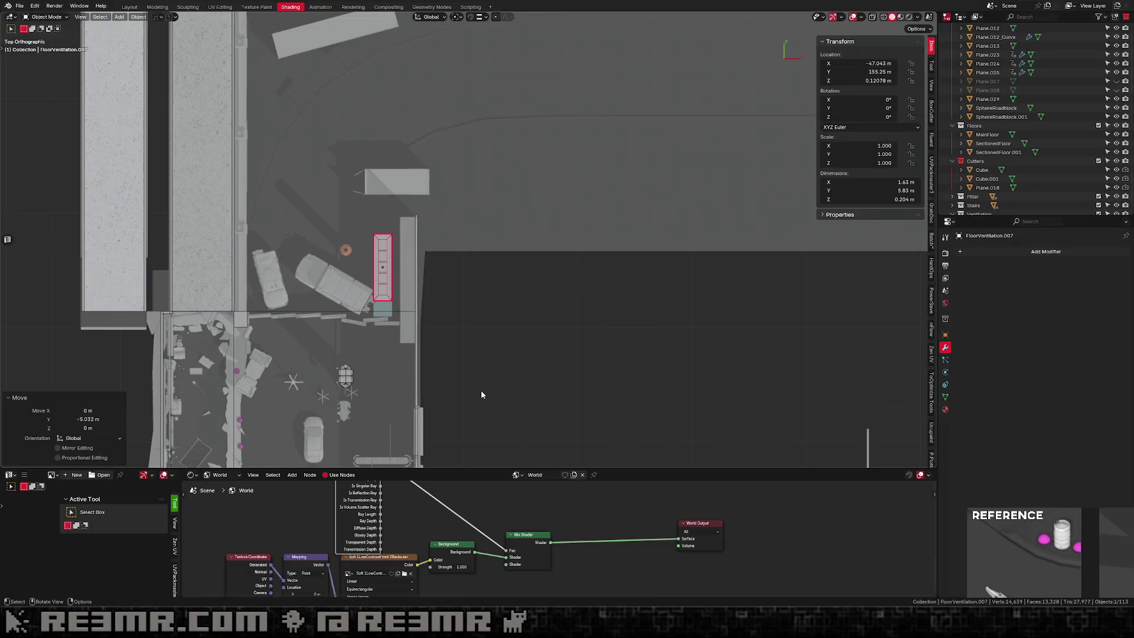
Slide the new vent along Y to 153.86 m so it covers the teal marker, and save the file.
{"action": "scroll", "coordinate": [502, 329], "scroll_direction": "up", "scroll_amount": 1}
{"action": "key", "text": "g"}
{"action": "key", "text": "y"}
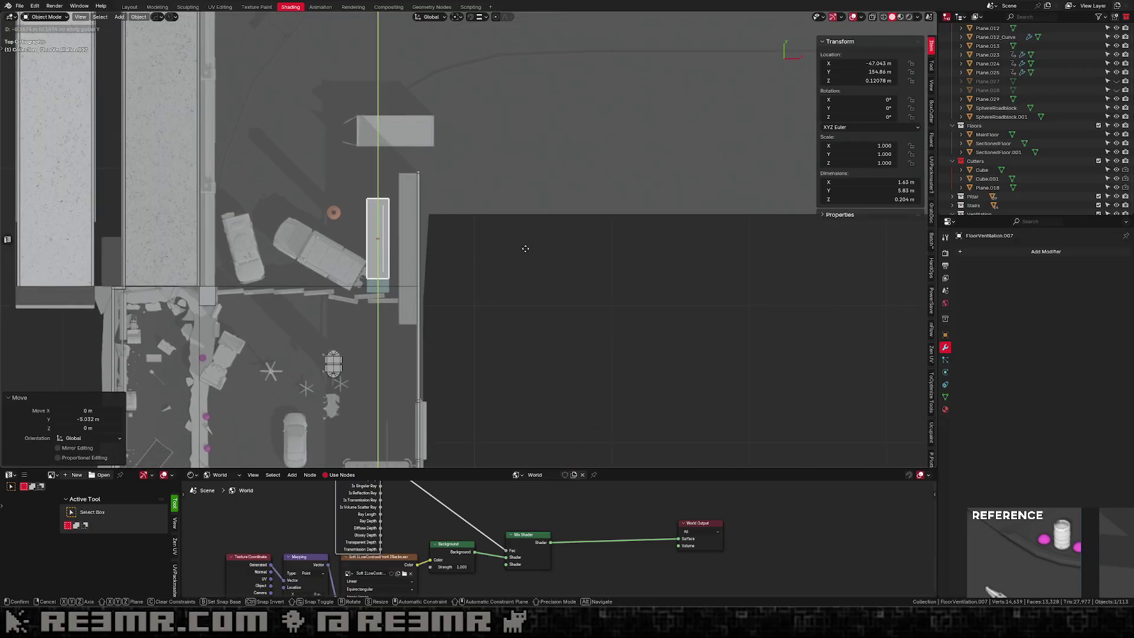
{"action": "left_click", "coordinate": [530, 310]}
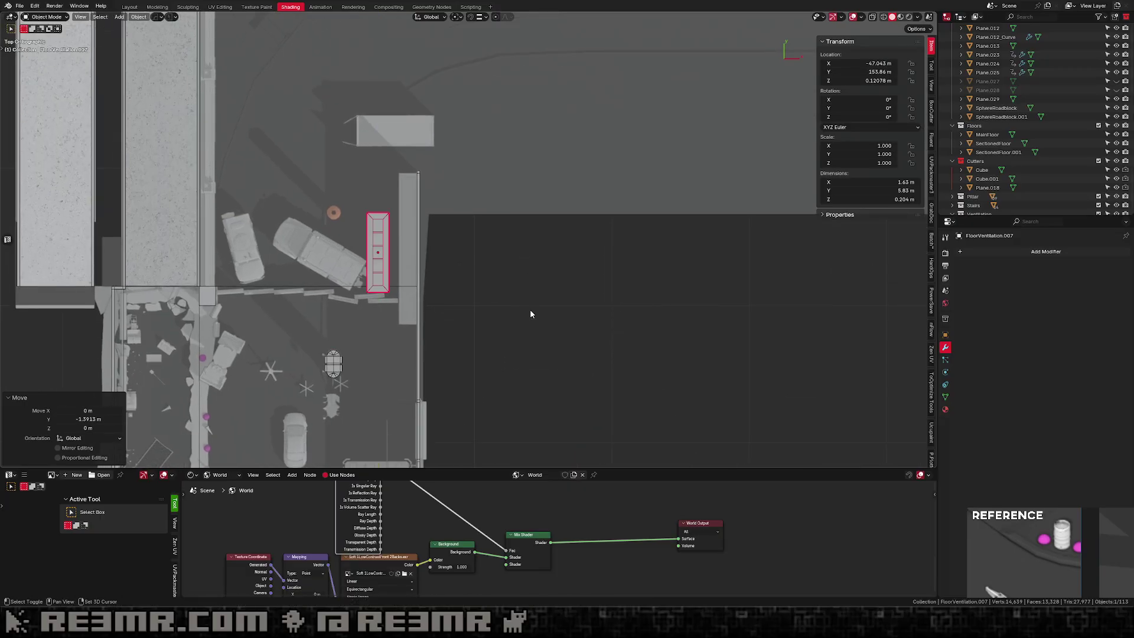
{"action": "middle_click_drag", "start_coordinate": [450, 288], "coordinate": [460, 219], "text": "shift"}
{"action": "scroll", "coordinate": [461, 222], "scroll_direction": "down", "scroll_amount": 3}
{"action": "key", "text": "ctrl+s"}
Examine the main floor and the side corridor for remaining details to model, saving the file along the way.
{"action": "middle_click_drag", "start_coordinate": [474, 425], "coordinate": [488, 175], "text": "shift"}
{"action": "scroll", "coordinate": [487, 175], "scroll_direction": "down", "scroll_amount": 1}
{"action": "scroll", "coordinate": [488, 175], "scroll_direction": "up", "scroll_amount": 6}
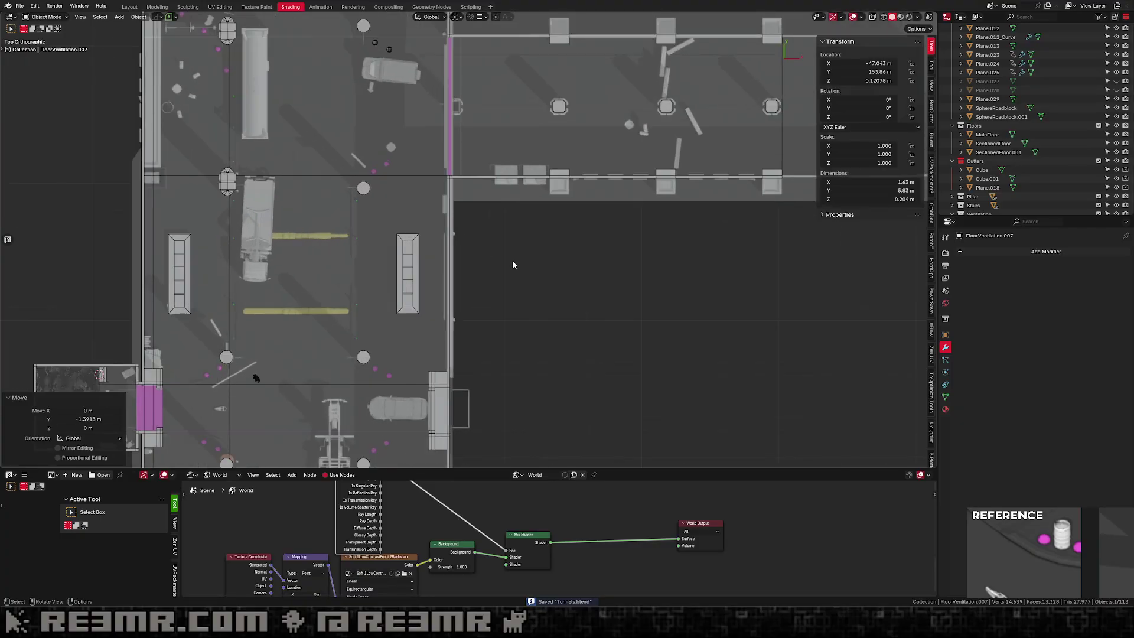
{"action": "middle_click_drag", "start_coordinate": [488, 285], "coordinate": [471, 208]}
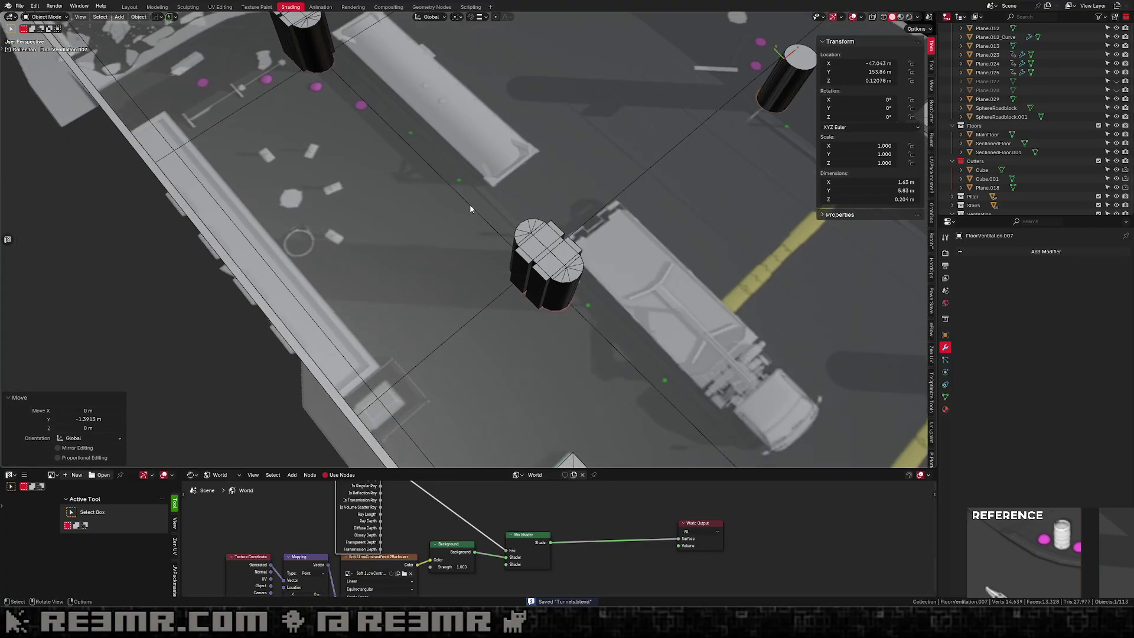
{"action": "key", "text": "KP_7"}
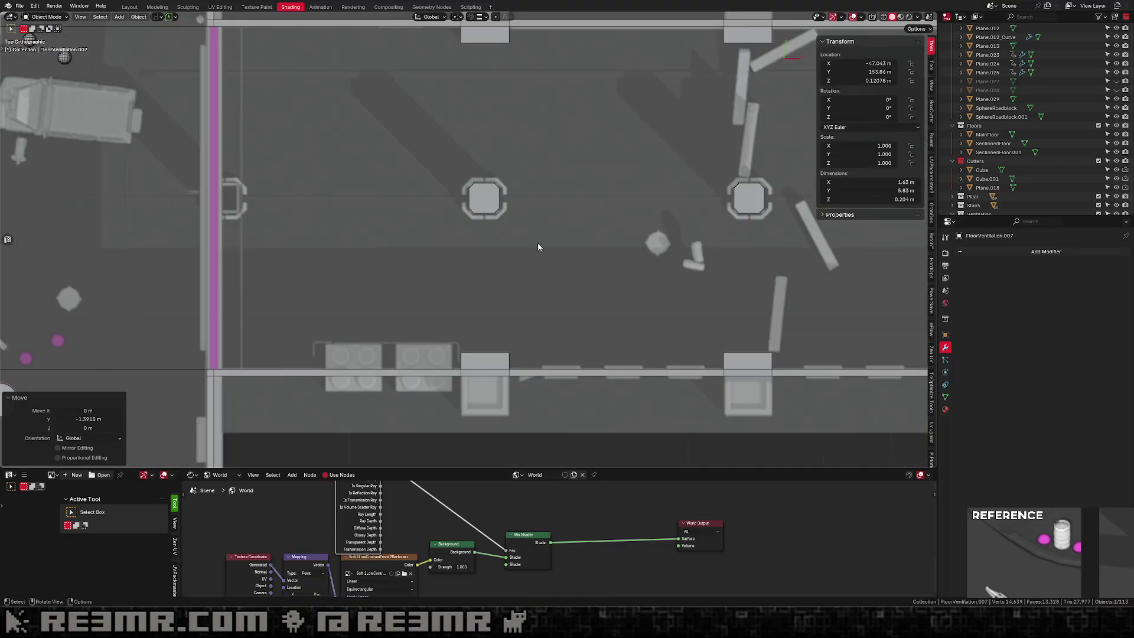
{"action": "scroll", "coordinate": [524, 210], "scroll_direction": "down", "scroll_amount": 3}
{"action": "key", "text": "ctrl+s"}
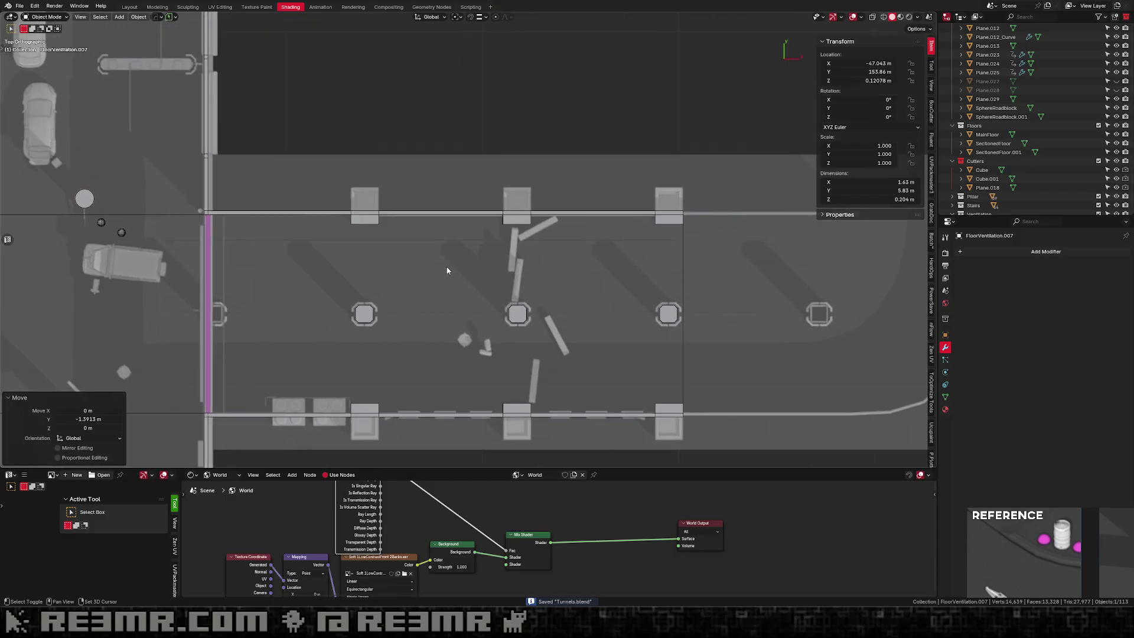
{"action": "scroll", "coordinate": [455, 270], "scroll_direction": "down", "scroll_amount": 5}
{"action": "middle_click_drag", "start_coordinate": [465, 270], "coordinate": [529, 303], "text": "shift"}
{"action": "scroll", "coordinate": [529, 302], "scroll_direction": "up", "scroll_amount": 3}
{"action": "scroll", "coordinate": [406, 304], "scroll_direction": "up", "scroll_amount": 3}
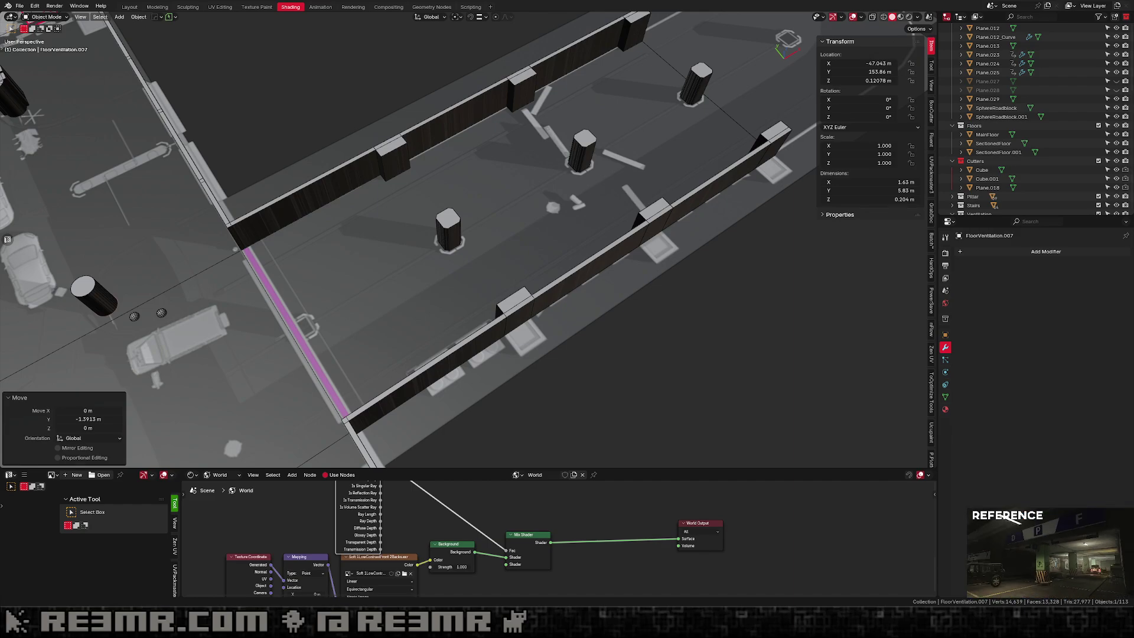
Select the first pillar in the side corridor and examine its mesh and the painted outline around its base.
{"action": "left_click", "coordinate": [462, 243]}
{"action": "left_click", "coordinate": [465, 237]}
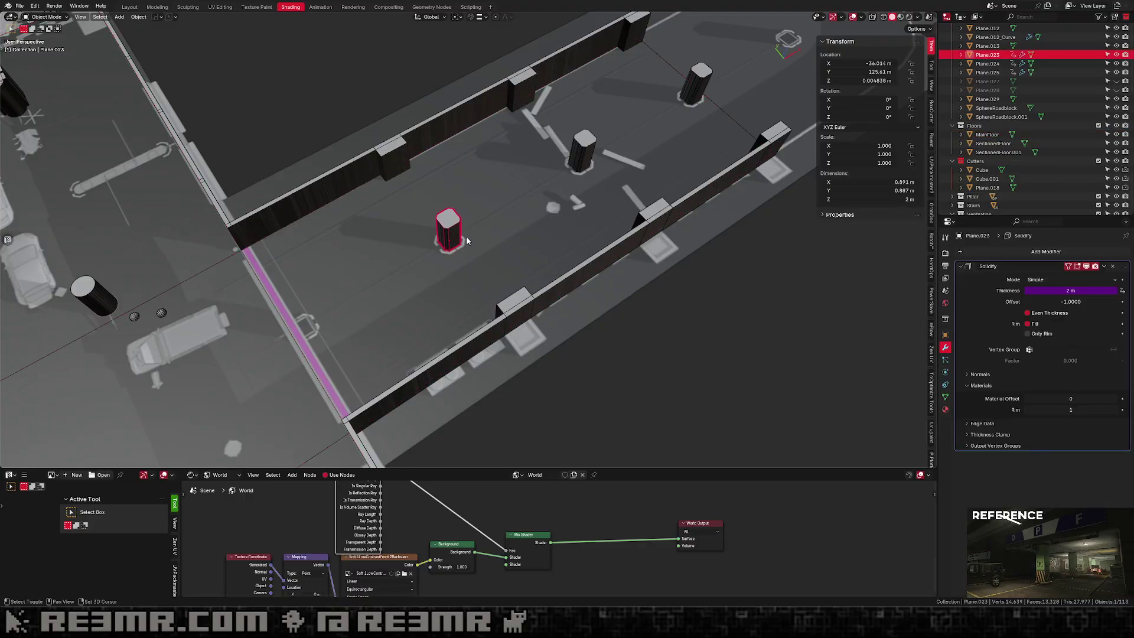
{"action": "scroll", "coordinate": [449, 218], "scroll_direction": "up", "scroll_amount": 5}
{"action": "middle_click_drag", "start_coordinate": [451, 235], "coordinate": [459, 307]}
{"action": "scroll", "coordinate": [458, 307], "scroll_direction": "up", "scroll_amount": 4}
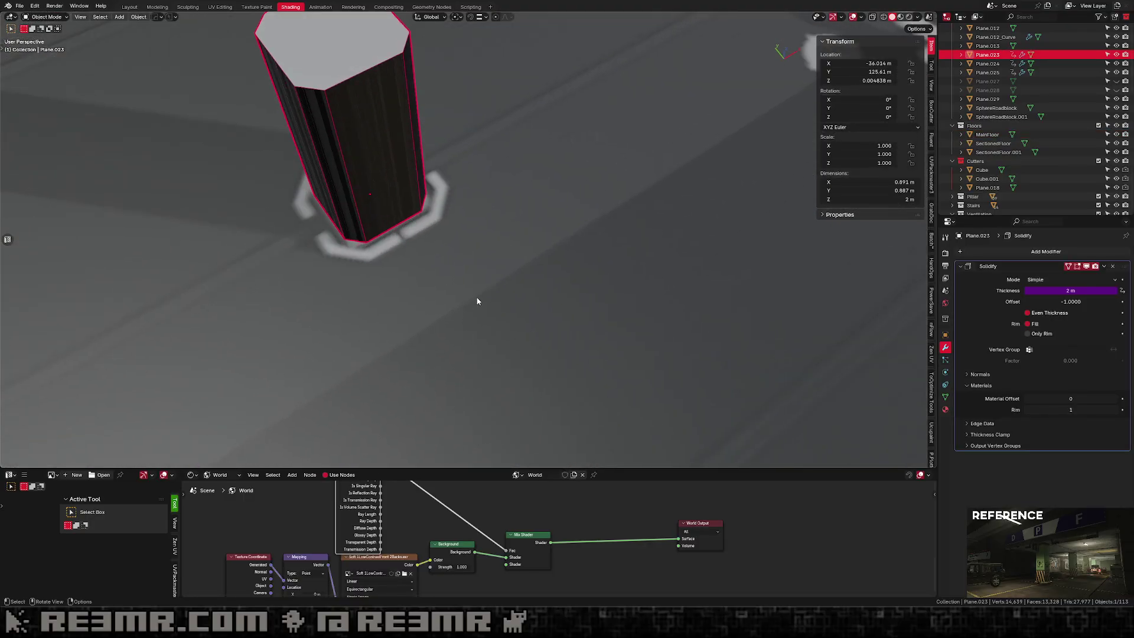
{"action": "scroll", "coordinate": [448, 286], "scroll_direction": "up", "scroll_amount": 1}
{"action": "key", "text": "Tab"}
{"action": "scroll", "coordinate": [434, 279], "scroll_direction": "down", "scroll_amount": 3}
{"action": "middle_click_drag", "start_coordinate": [321, 262], "coordinate": [451, 291], "text": "shift"}
{"action": "key", "text": "Tab"}
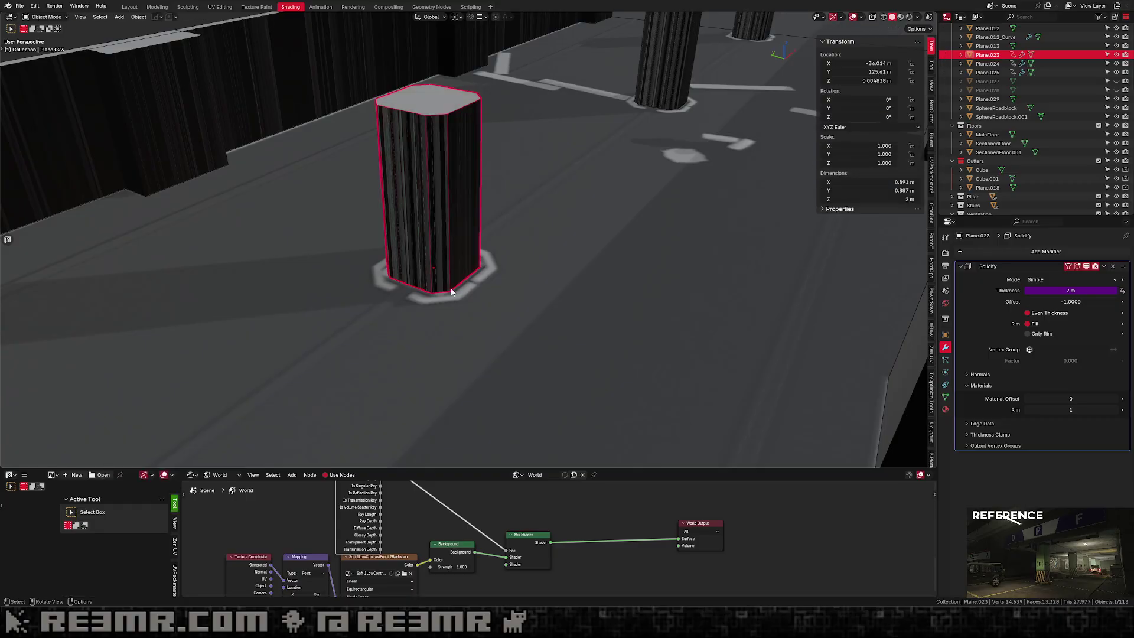
{"action": "key", "text": "Tab"}
{"action": "mouse_move", "coordinate": [435, 220]}
{"action": "middle_mouse_down"}
{"action": "mouse_move", "coordinate": [441, 236]}
{"action": "mouse_move", "coordinate": [440, 226]}
{"action": "middle_mouse_up"}
{"action": "key", "text": "Tab"}
{"action": "key", "text": "Tab"}
{"action": "key", "text": "3"}
{"action": "key", "text": "Tab"}
{"action": "key", "text": "Tab"}
{"action": "key", "text": "alt+z"}
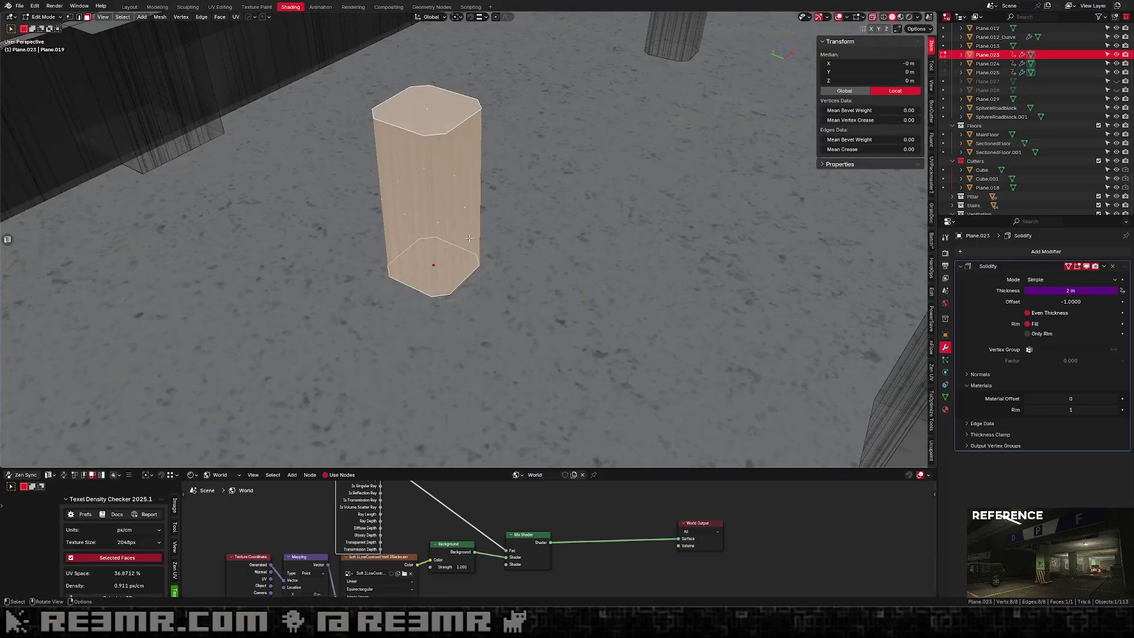
{"action": "scroll", "coordinate": [449, 271], "scroll_direction": "down", "scroll_amount": 3}
{"action": "key", "text": "1"}
{"action": "key", "text": "alt+z"}
{"action": "left_click", "coordinate": [443, 176]}
{"action": "key", "text": "alt+z"}
{"action": "key", "text": "2"}
{"action": "left_click", "coordinate": [464, 178], "text": "alt"}
{"action": "middle_click_drag", "start_coordinate": [481, 181], "coordinate": [470, 171]}
{"action": "key", "text": "shift+d"}
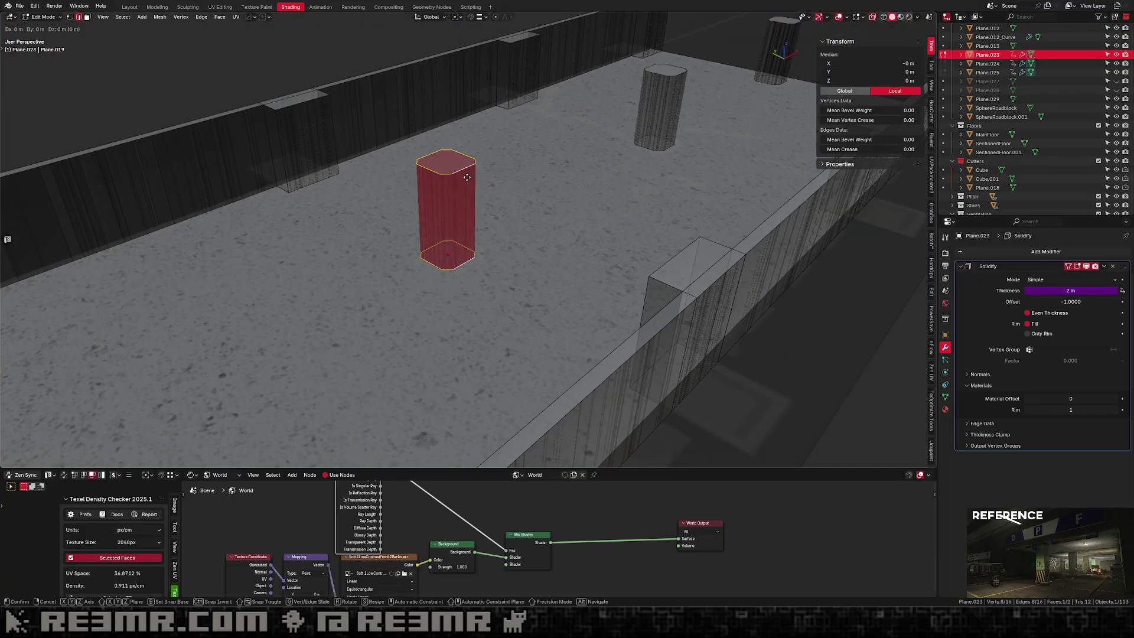
{"action": "right_click", "coordinate": [476, 164]}
{"action": "key", "text": "ctrl+z"}
{"action": "key", "text": "Tab"}
{"action": "key", "text": "g"}
{"action": "right_click", "coordinate": [519, 117]}
{"action": "key", "text": "Tab"}
{"action": "key", "text": "alt+z"}
{"action": "key", "text": "Tab"}
Duplicate the pillar, raise the copy 5.7112 m along Z and remove its Solidify modifier.
{"action": "middle_click_drag", "start_coordinate": [537, 210], "coordinate": [475, 216]}
{"action": "scroll", "coordinate": [531, 206], "scroll_direction": "down", "scroll_amount": 6}
{"action": "key", "text": "shift+d"}
{"action": "right_click", "coordinate": [476, 216]}
{"action": "key", "text": "g"}
{"action": "key", "text": "z"}
{"action": "left_click", "coordinate": [476, 111]}
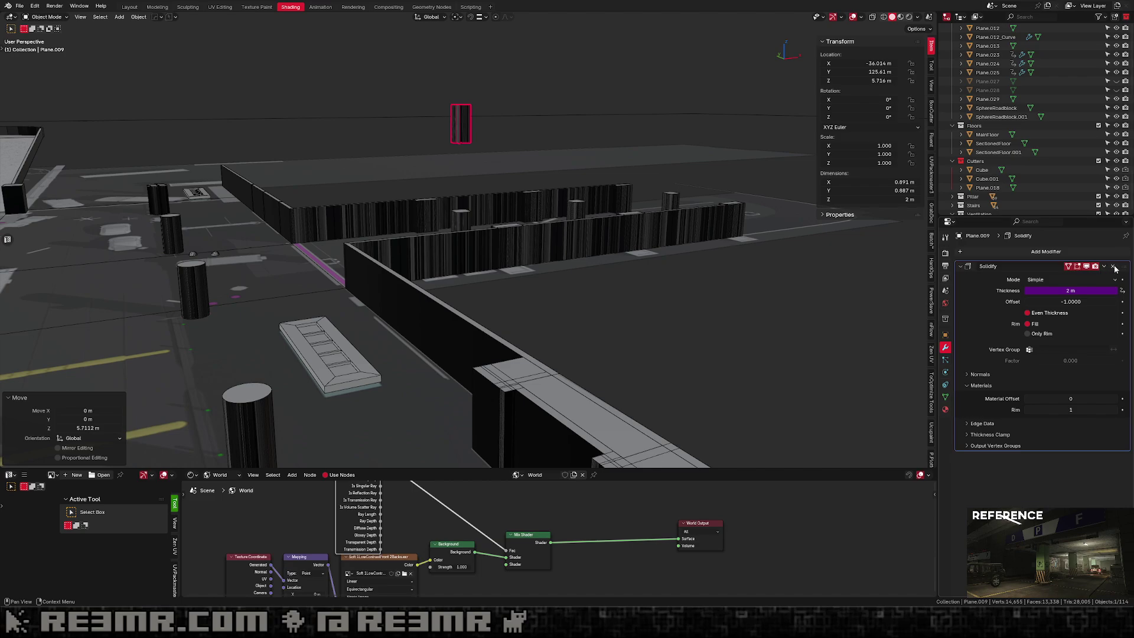
{"action": "left_click", "coordinate": [1114, 268]}
Lower the flat pillar copy along Z so it hovers closer above the original pillar.
{"action": "scroll", "coordinate": [495, 108], "scroll_direction": "up", "scroll_amount": 4}
{"action": "middle_click_drag", "start_coordinate": [505, 146], "coordinate": [454, 204]}
{"action": "key", "text": "g"}
{"action": "key", "text": "z"}
{"action": "left_click", "coordinate": [456, 189]}
Scale the flat copy's face by 1.438 to reach the outer edge of the pillar's painted outline.
{"action": "key", "text": "Tab"}
{"action": "key", "text": "KP_7"}
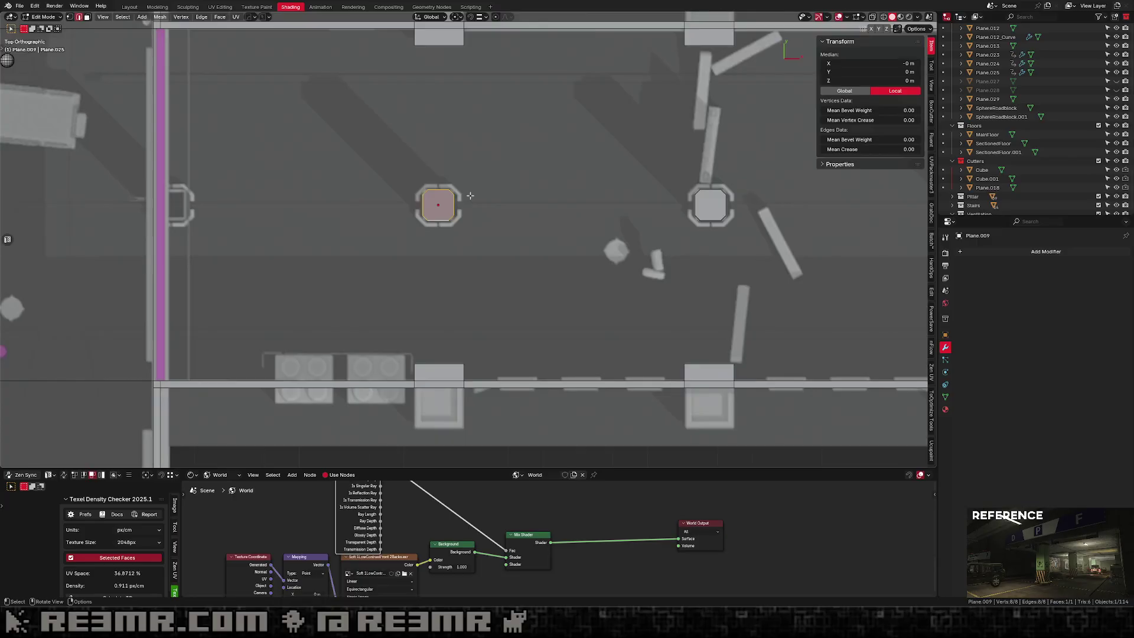
{"action": "scroll", "coordinate": [470, 195], "scroll_direction": "up", "scroll_amount": 3}
{"action": "key", "text": "s"}
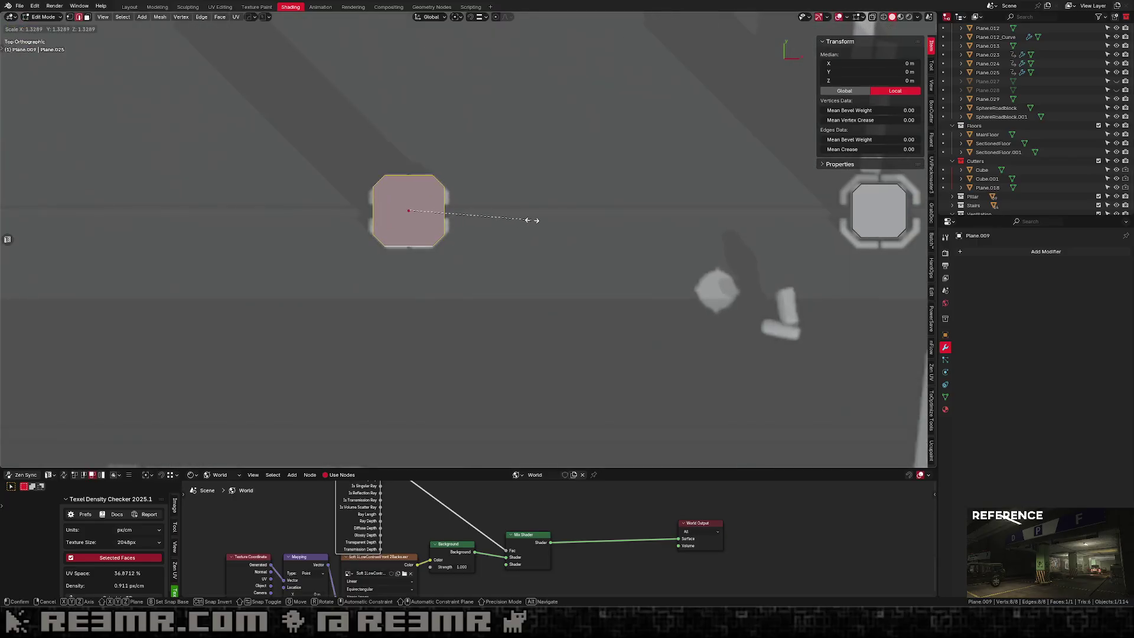
{"action": "left_click", "coordinate": [544, 224]}
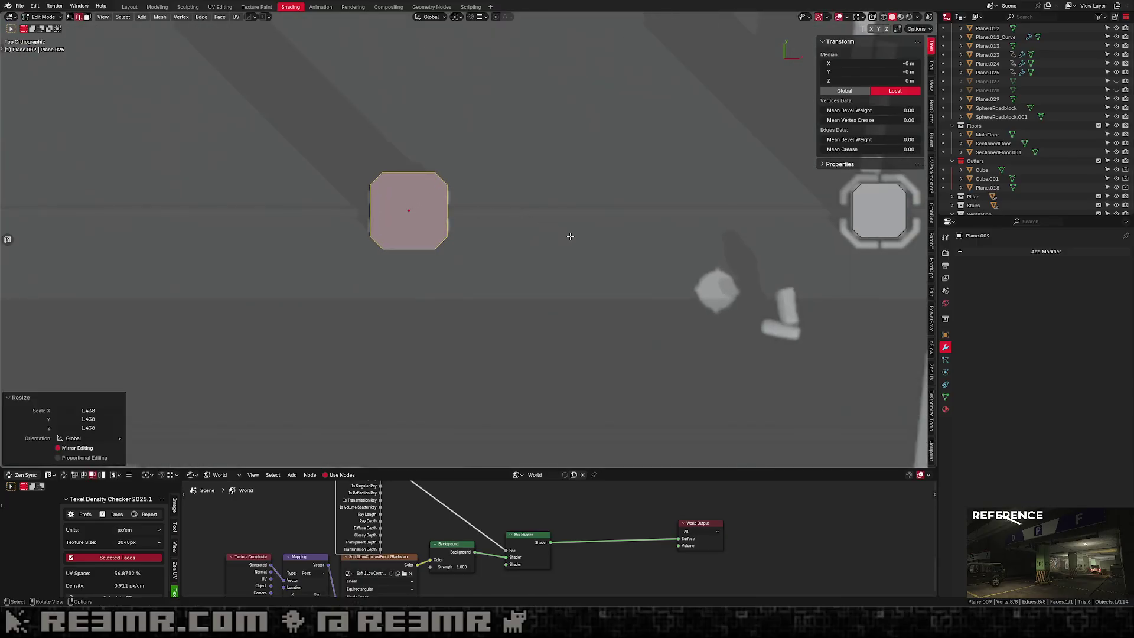
{"action": "key", "text": "i"}
{"action": "left_click", "coordinate": [469, 222]}
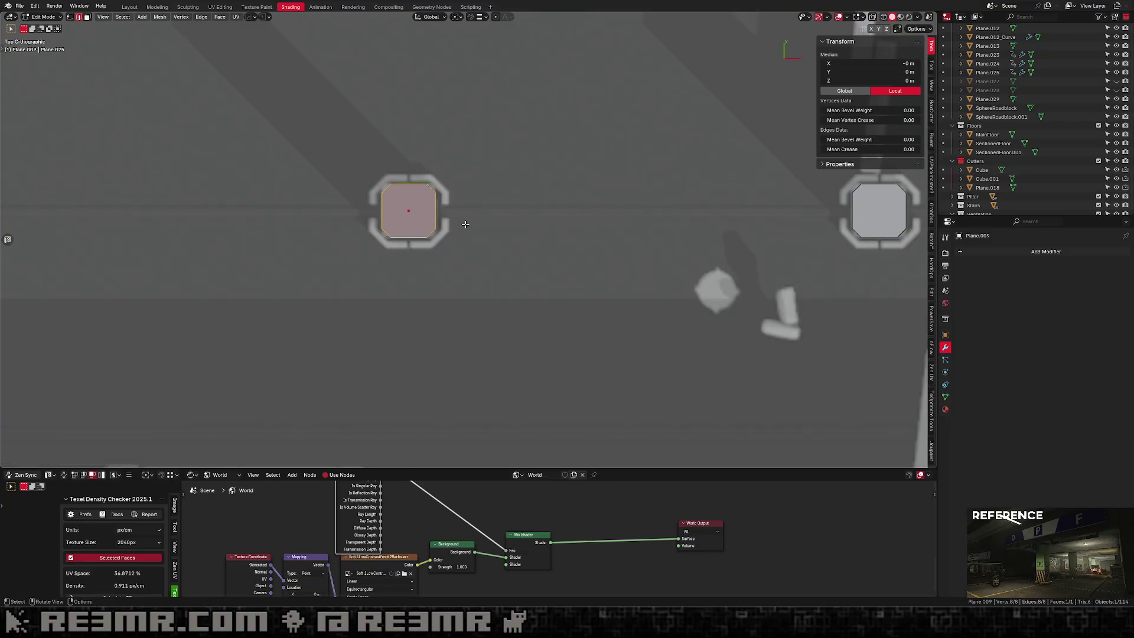
{"action": "key", "text": "s"}
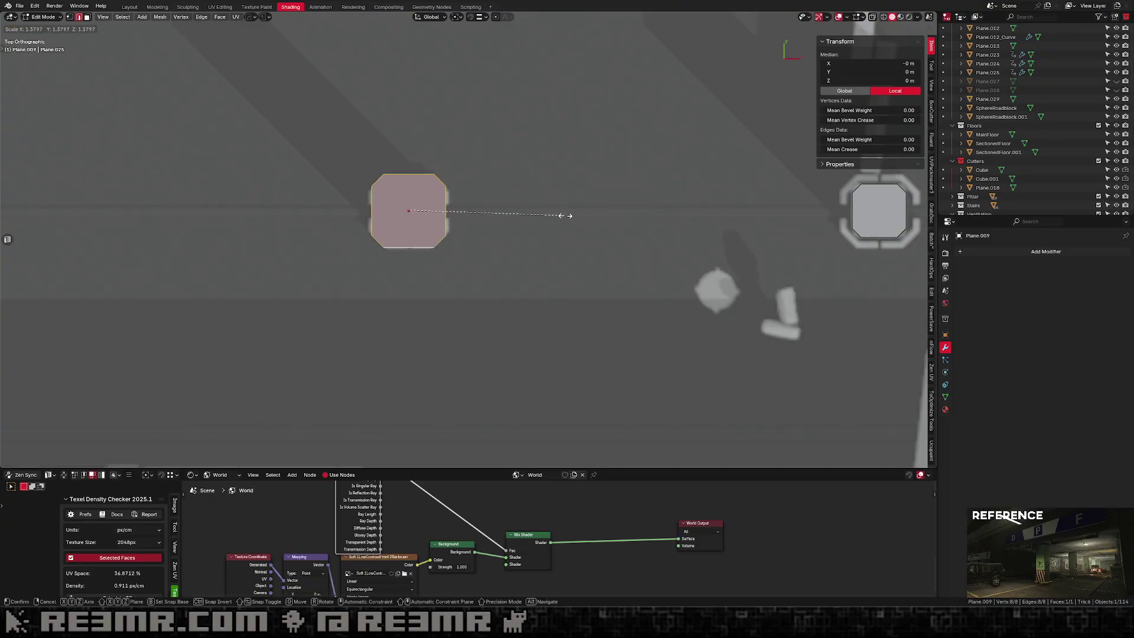
{"action": "left_click", "coordinate": [571, 215]}
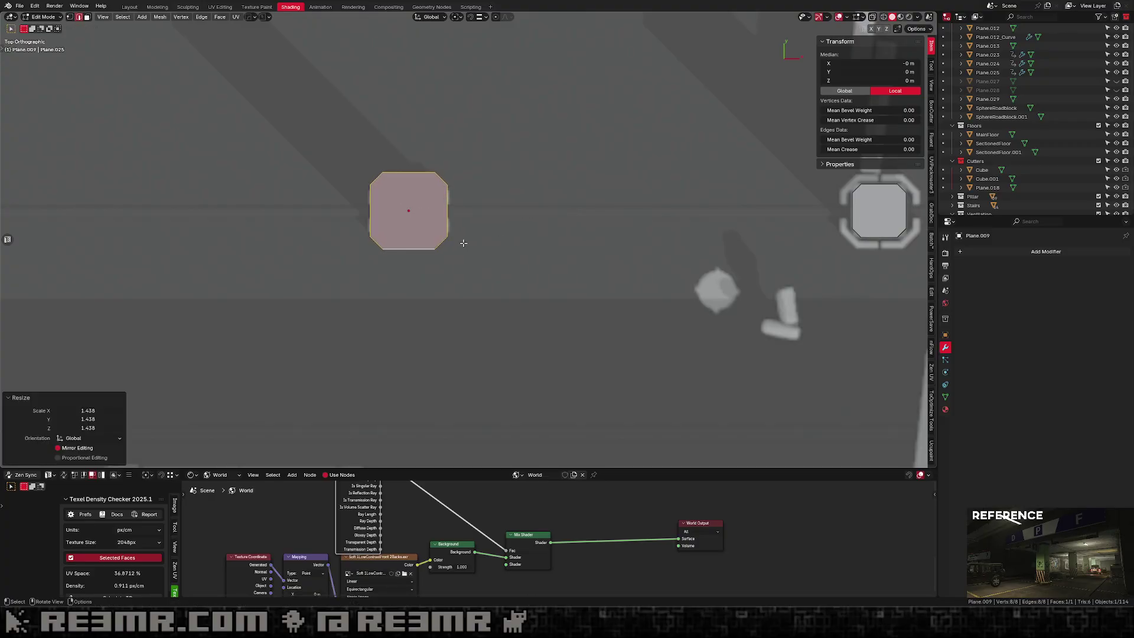
Merge the face's vertices by distance to clean up possible duplicates.
{"action": "key", "text": "1"}
{"action": "mouse_move", "coordinate": [462, 244]}
{"action": "middle_mouse_down"}
{"action": "mouse_move", "coordinate": [499, 175]}
{"action": "mouse_move", "coordinate": [515, 173]}
{"action": "mouse_move", "coordinate": [449, 229]}
{"action": "middle_mouse_up"}
{"action": "key", "text": "m"}
{"action": "left_click", "coordinate": [498, 204]}
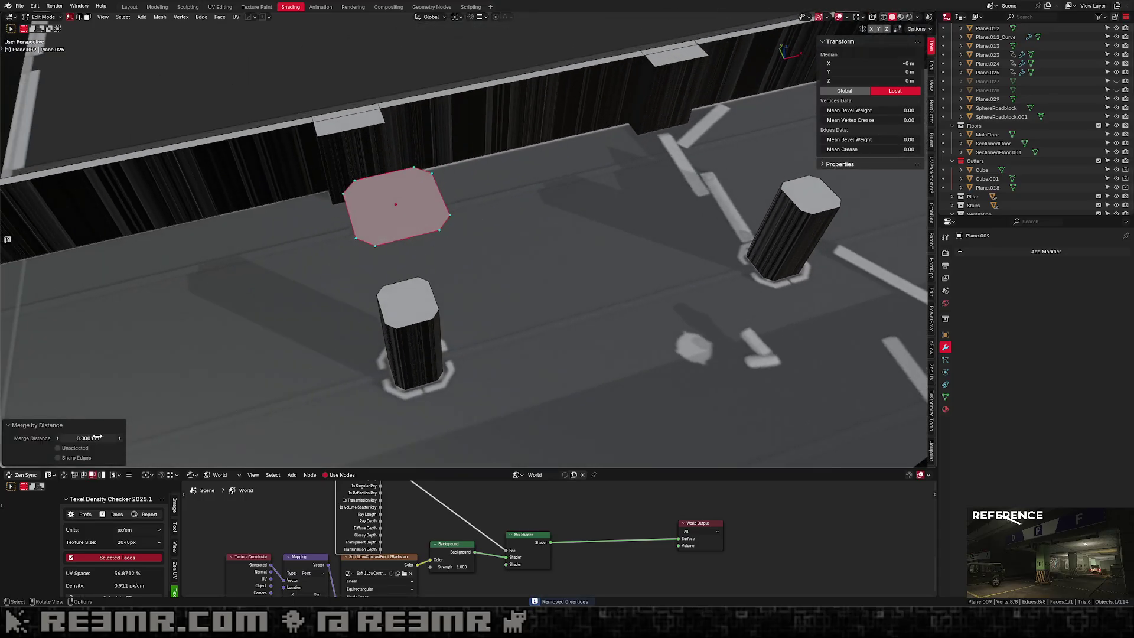
Inset the enlarged face by 0.147 m and delete the inner face to leave an octagonal ring.
{"action": "key", "text": "3"}
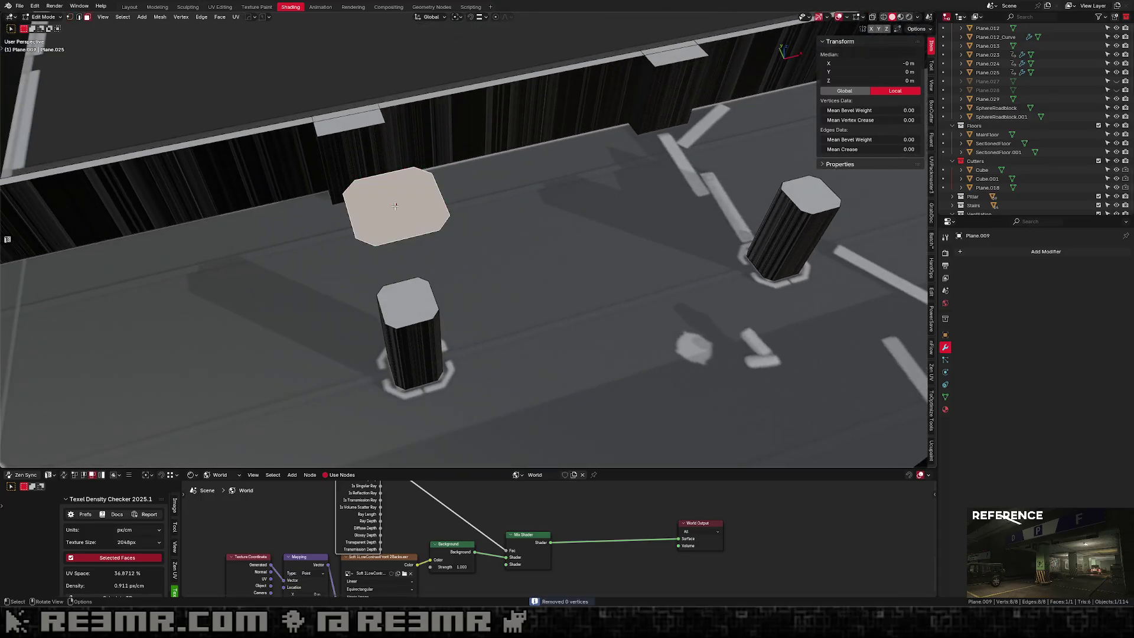
{"action": "key", "text": "i"}
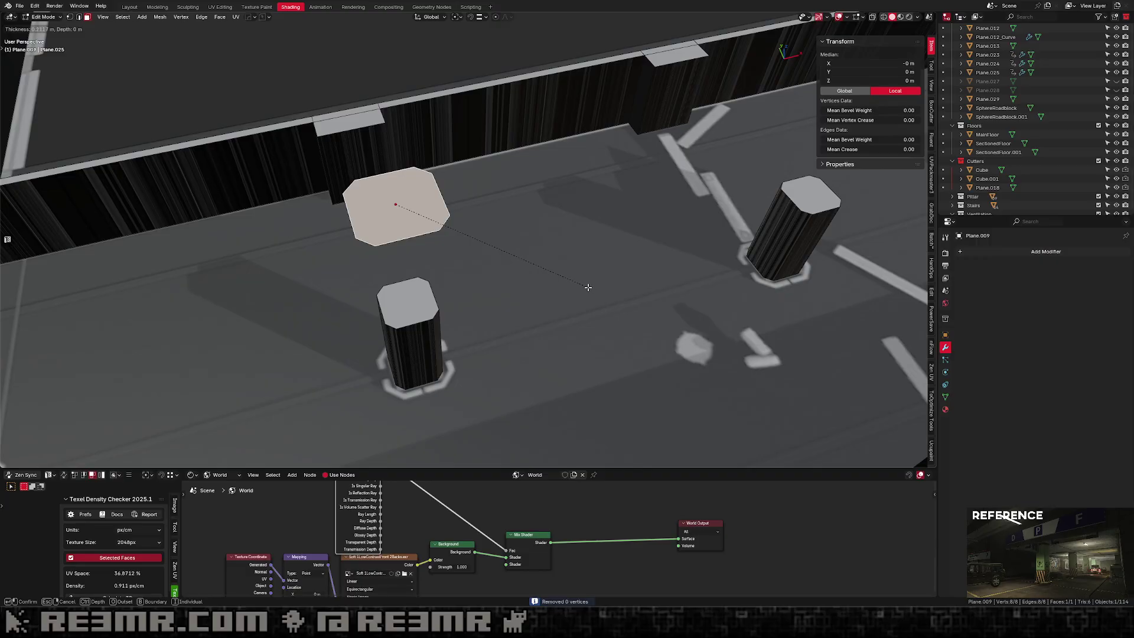
{"action": "key", "text": "Escape"}
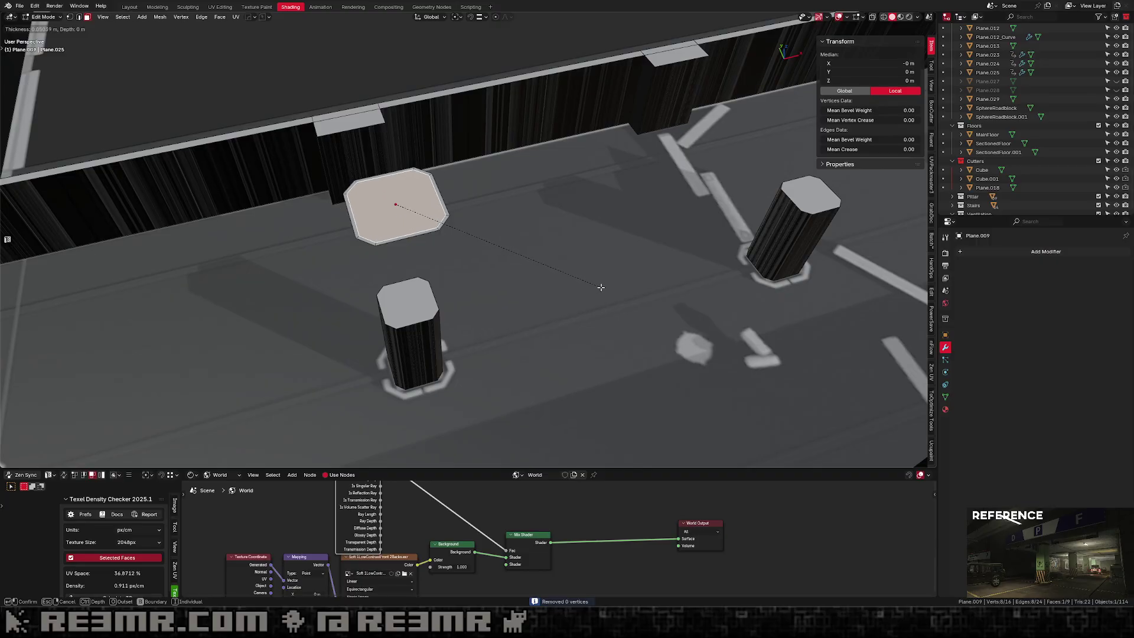
{"action": "key", "text": "KP_7"}
{"action": "scroll", "coordinate": [704, 253], "scroll_direction": "up", "scroll_amount": 2}
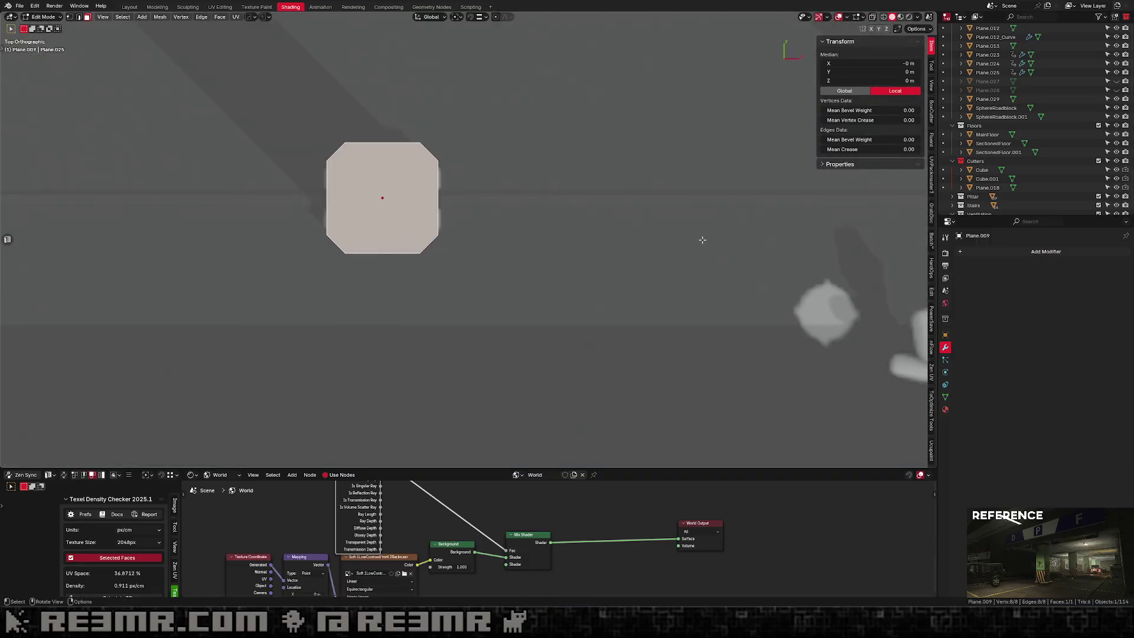
{"action": "key", "text": "i"}
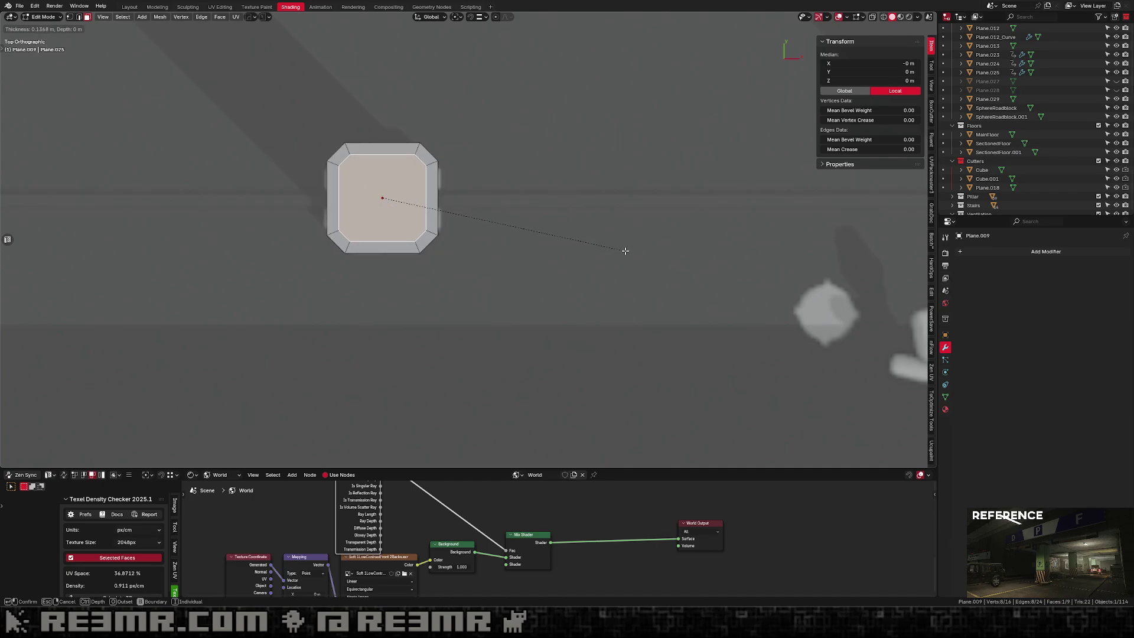
{"action": "left_click", "coordinate": [565, 238]}
{"action": "key", "text": "x"}
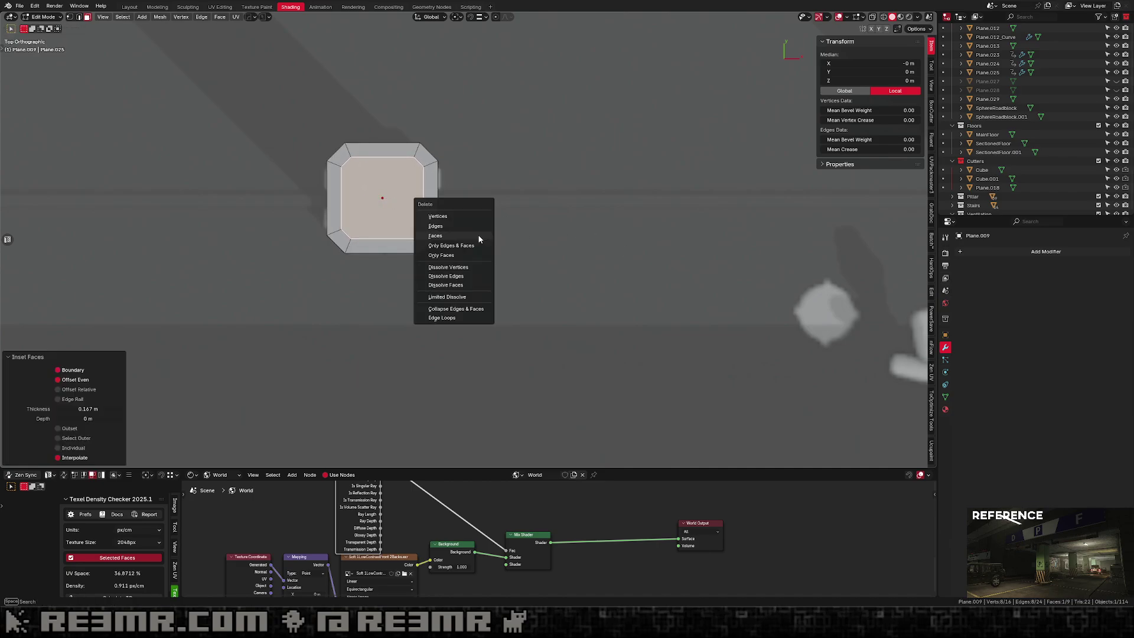
{"action": "left_click", "coordinate": [486, 231]}
Examine the ring in perspective and from above against the pillar and its painted outline.
{"action": "scroll", "coordinate": [441, 230], "scroll_direction": "down", "scroll_amount": 3}
{"action": "key", "text": "Tab"}
{"action": "key", "text": "Tab"}
{"action": "key", "text": "Tab"}
{"action": "middle_click_drag", "start_coordinate": [430, 243], "coordinate": [503, 183]}
{"action": "key", "text": "Tab"}
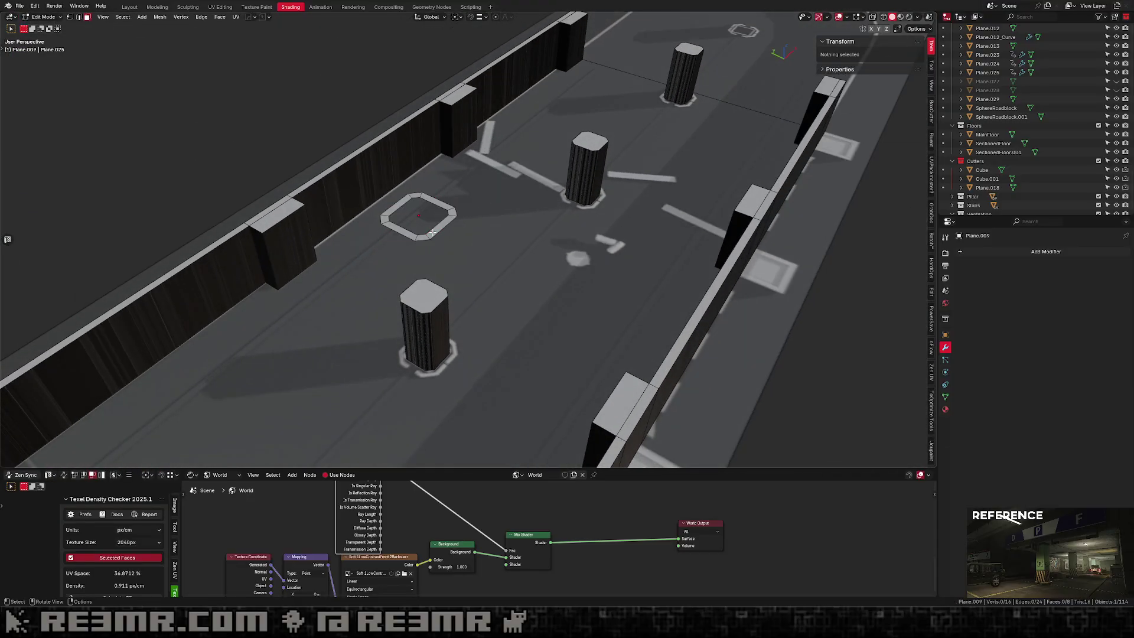
{"action": "key", "text": "Tab"}
{"action": "key", "text": "KP_7"}
{"action": "key", "text": "Tab"}
{"action": "scroll", "coordinate": [433, 235], "scroll_direction": "up", "scroll_amount": 3}
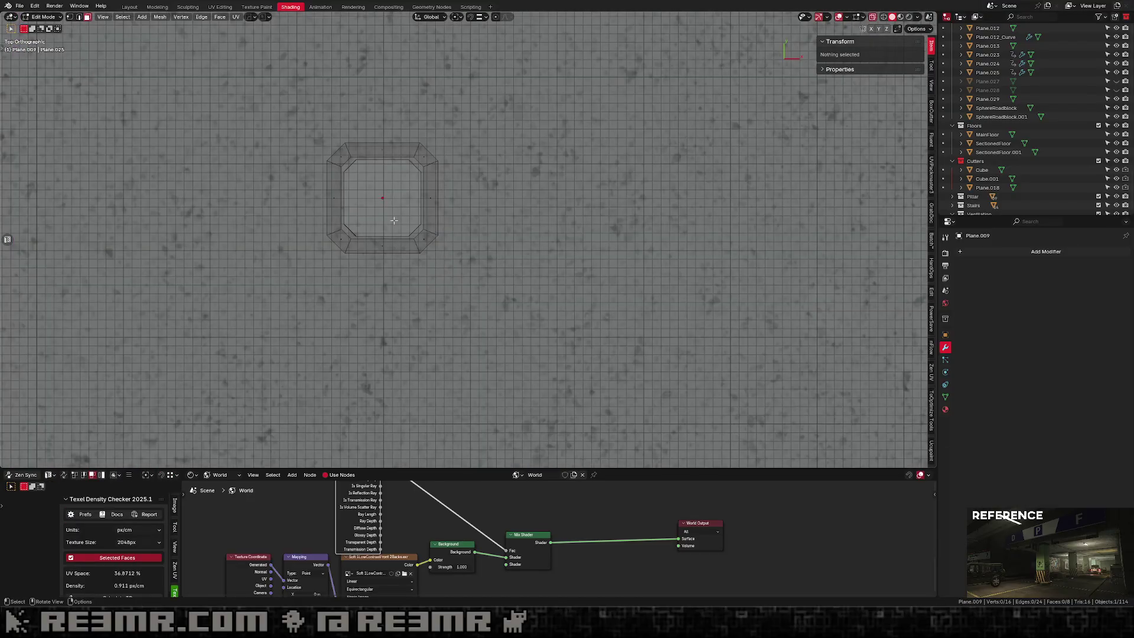
Open gaps in the ring's two X-facing sides by adding centre cuts, bevelling them and deleting the resulting strips.
{"action": "key", "text": "ctrl+r"}
{"action": "left_click", "coordinate": [438, 199]}
{"action": "right_click", "coordinate": [521, 197]}
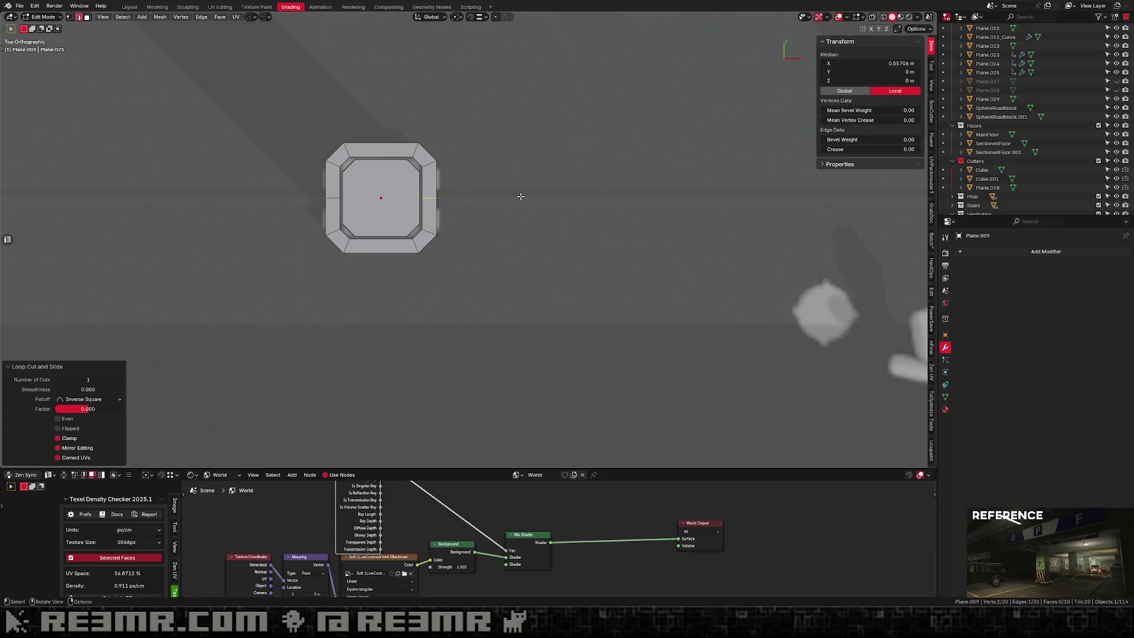
{"action": "left_click", "coordinate": [334, 195], "text": "shift"}
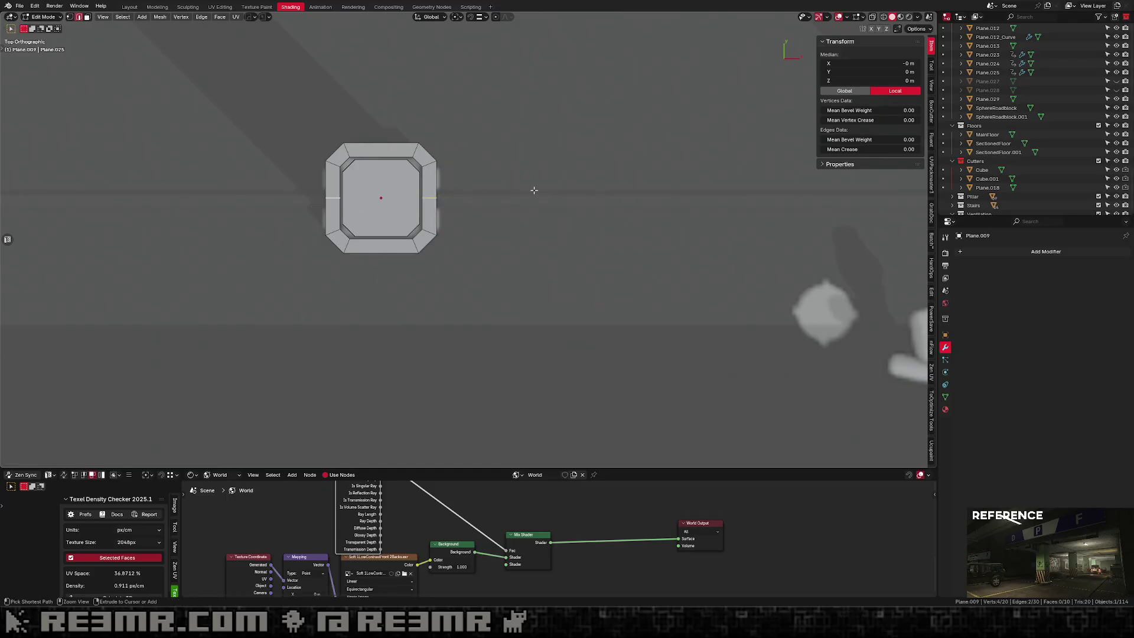
{"action": "key", "text": "ctrl+b"}
{"action": "left_click", "coordinate": [559, 194]}
{"action": "key", "text": "x"}
{"action": "left_click", "coordinate": [561, 196]}
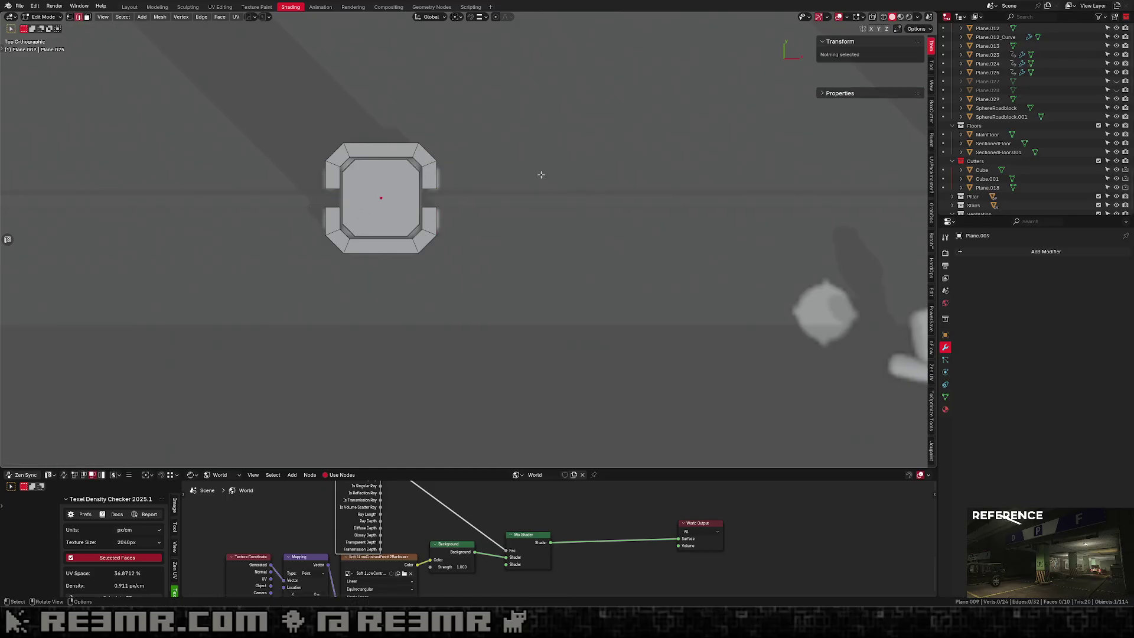
Open matching gaps in the ring's two Y-facing sides with bevelled centre cuts and leave mesh editing.
{"action": "key", "text": "ctrl+r"}
{"action": "left_click", "coordinate": [382, 153]}
{"action": "right_click", "coordinate": [382, 163]}
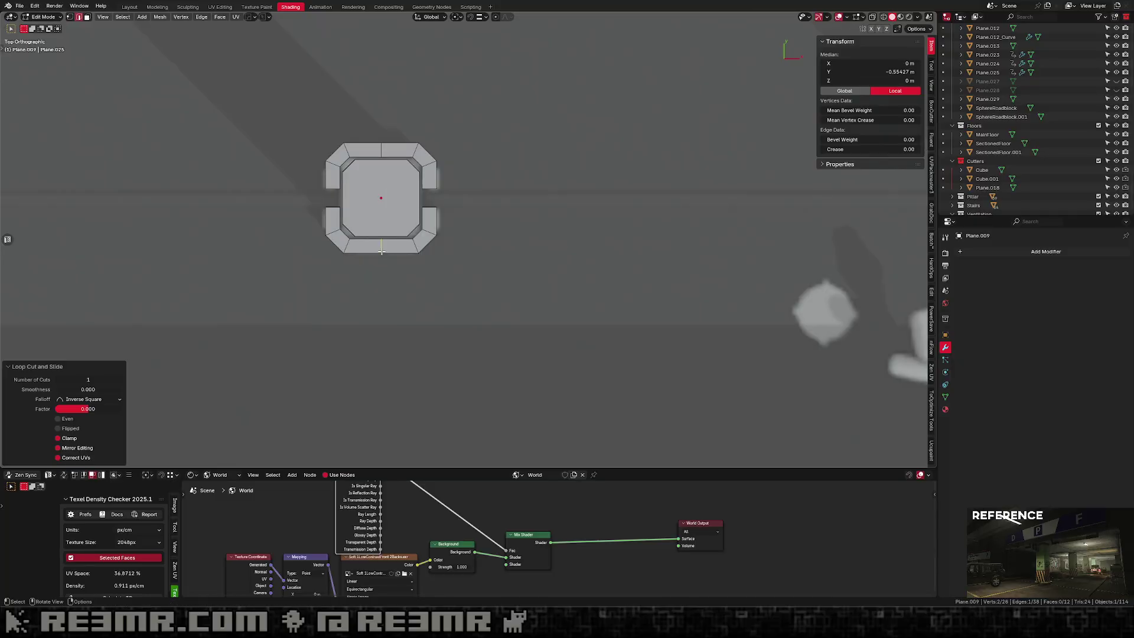
{"action": "left_click", "coordinate": [383, 153], "text": "shift"}
{"action": "key", "text": "ctrl+b"}
{"action": "left_click", "coordinate": [505, 212]}
{"action": "key", "text": "x"}
{"action": "left_click", "coordinate": [504, 212]}
{"action": "key", "text": "Tab"}
Lower the four-part ring 4.155 m along Z to the pillar's base, at Z 0.14123 m.
{"action": "middle_click_drag", "start_coordinate": [423, 275], "coordinate": [472, 190]}
{"action": "scroll", "coordinate": [415, 228], "scroll_direction": "down", "scroll_amount": 3}
{"action": "middle_click_drag", "start_coordinate": [415, 227], "coordinate": [477, 118], "text": "shift"}
{"action": "key", "text": "g"}
{"action": "key", "text": "z"}
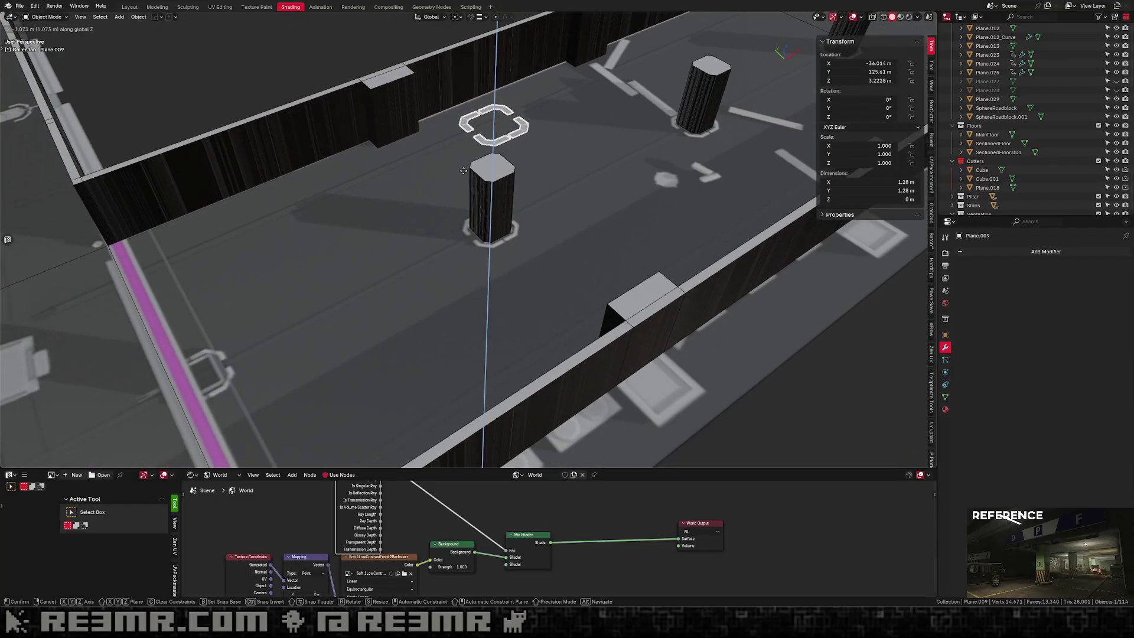
{"action": "left_click", "coordinate": [467, 270]}
{"action": "middle_click_drag", "start_coordinate": [502, 198], "coordinate": [550, 155]}
{"action": "scroll", "coordinate": [550, 155], "scroll_direction": "up", "scroll_amount": 4}
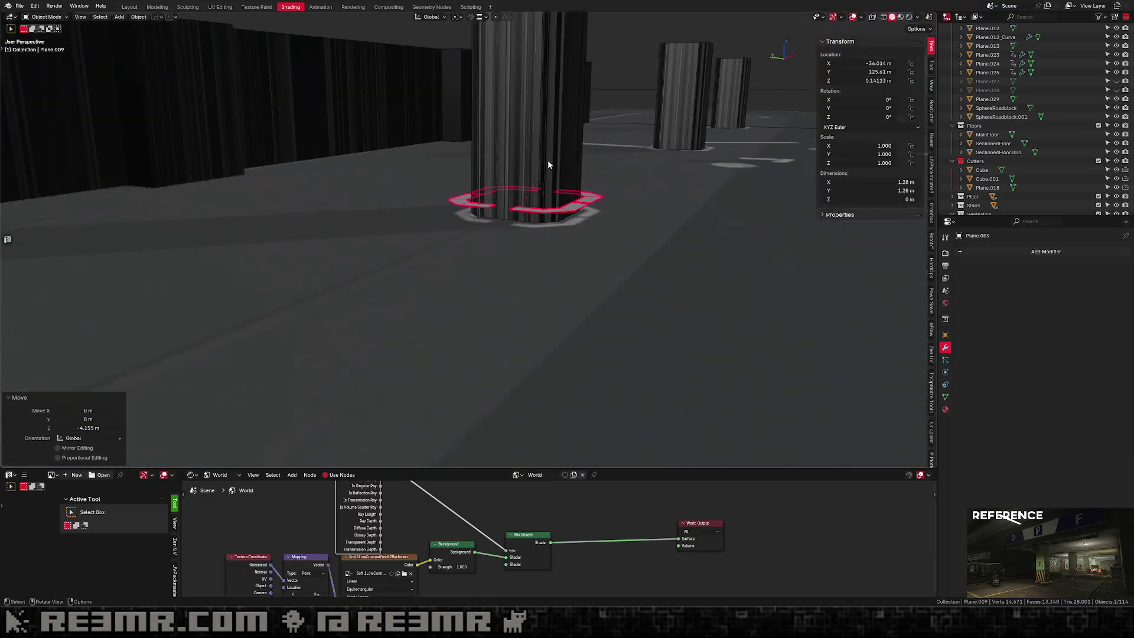
Fine-tune the flat four-part ring's height along Z to about 0.139 m at the pillar's base.
{"action": "key", "text": "g"}
{"action": "key", "text": "z"}
{"action": "left_click", "coordinate": [548, 225]}
{"action": "middle_click_drag", "start_coordinate": [557, 227], "coordinate": [567, 225]}
{"action": "scroll", "coordinate": [565, 201], "scroll_direction": "up", "scroll_amount": 1}
{"action": "key", "text": "g"}
{"action": "key", "text": "z"}
{"action": "left_click", "coordinate": [564, 180]}
Extrude the ring upward to a thickness of about 0.086 m and set its origin to the geometry's bounds centre.
{"action": "key", "text": "Tab"}
{"action": "key", "text": "e"}
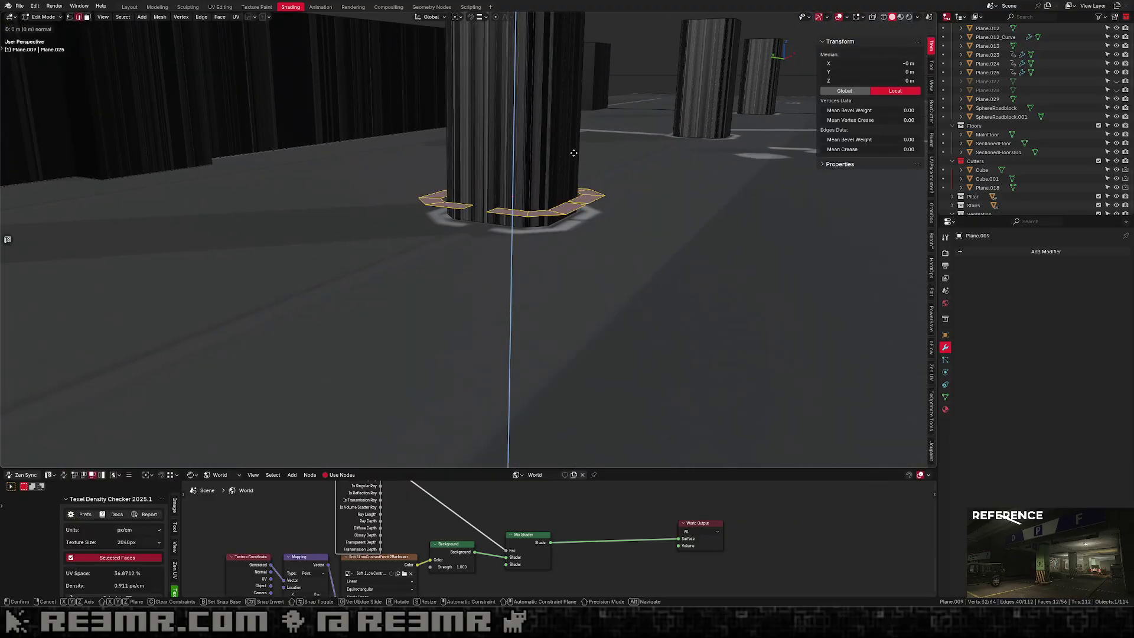
{"action": "left_click", "coordinate": [591, 49]}
{"action": "key", "text": "Tab"}
{"action": "middle_click_drag", "start_coordinate": [590, 220], "coordinate": [434, 280]}
{"action": "key", "text": "ctrl+shift+alt+c"}
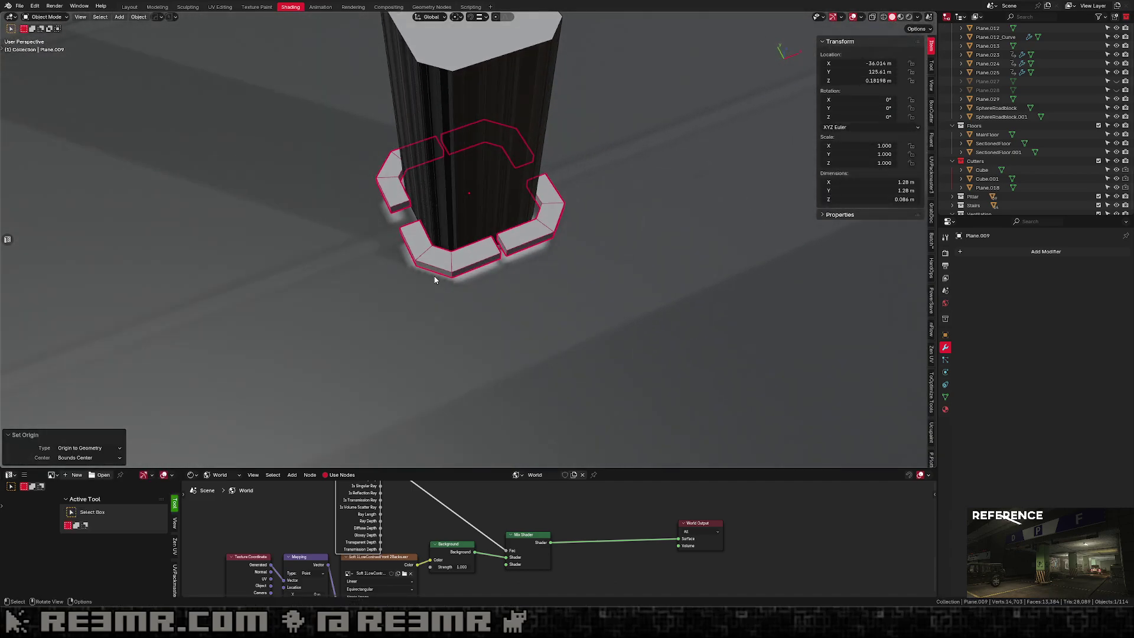
Symmetrize the ring's mesh along Y from above and leave mesh editing.
{"action": "key", "text": "KP_7"}
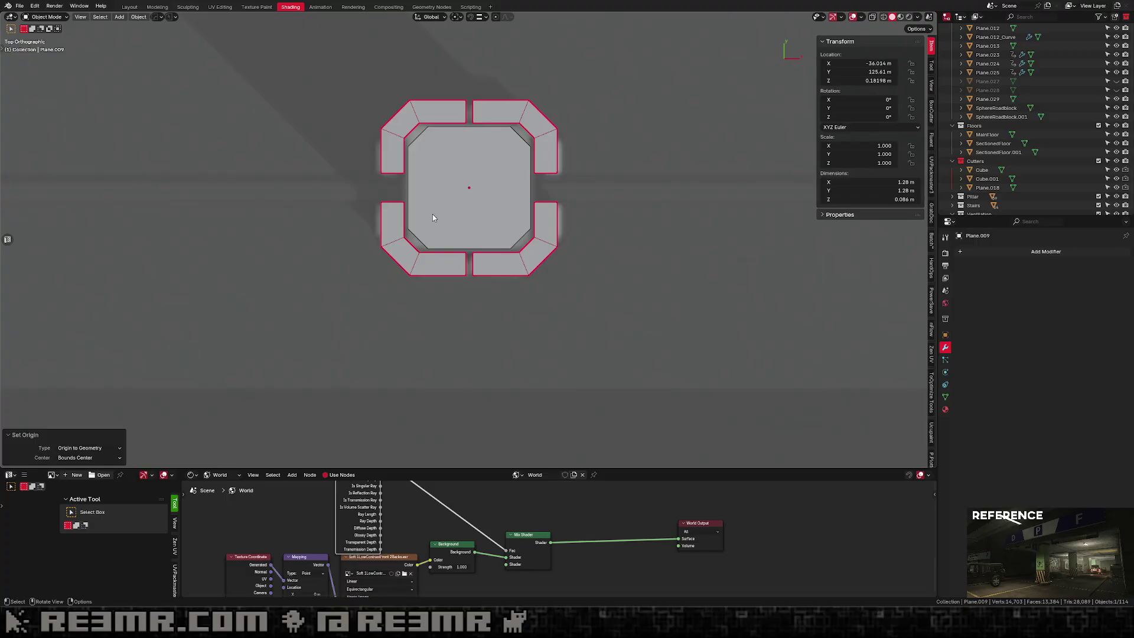
{"action": "key", "text": "Tab"}
{"action": "key", "text": "Tab"}
{"action": "key", "text": "Tab"}
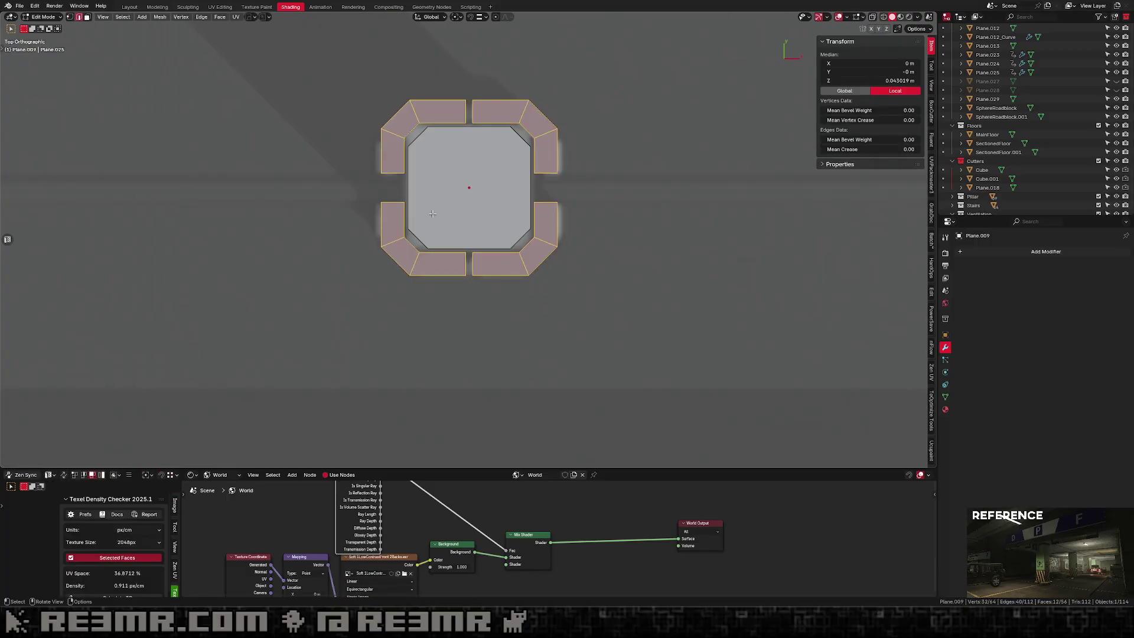
{"action": "left_click", "coordinate": [477, 138]}
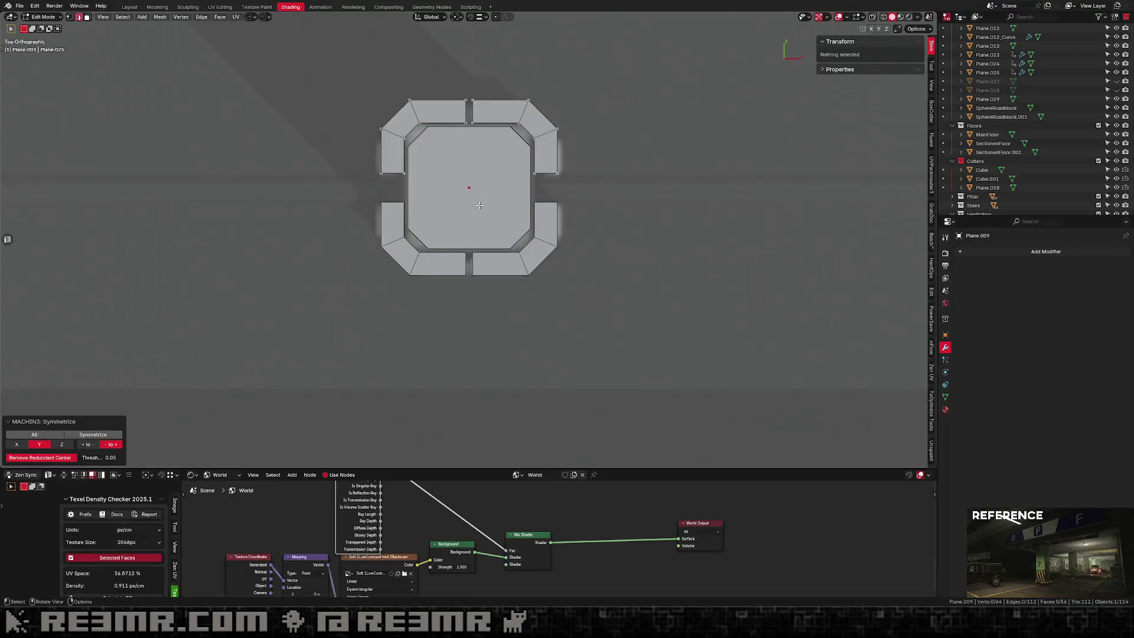
{"action": "key", "text": "Tab"}
Isolate the ring and place the 3D cursor at the centre of one end face on a segment's underside.
{"action": "scroll", "coordinate": [480, 204], "scroll_direction": "down", "scroll_amount": 2}
{"action": "middle_click_drag", "start_coordinate": [479, 205], "coordinate": [416, 195]}
{"action": "key", "text": "KP_Divide"}
{"action": "scroll", "coordinate": [416, 195], "scroll_direction": "up", "scroll_amount": 2}
{"action": "key", "text": "Tab"}
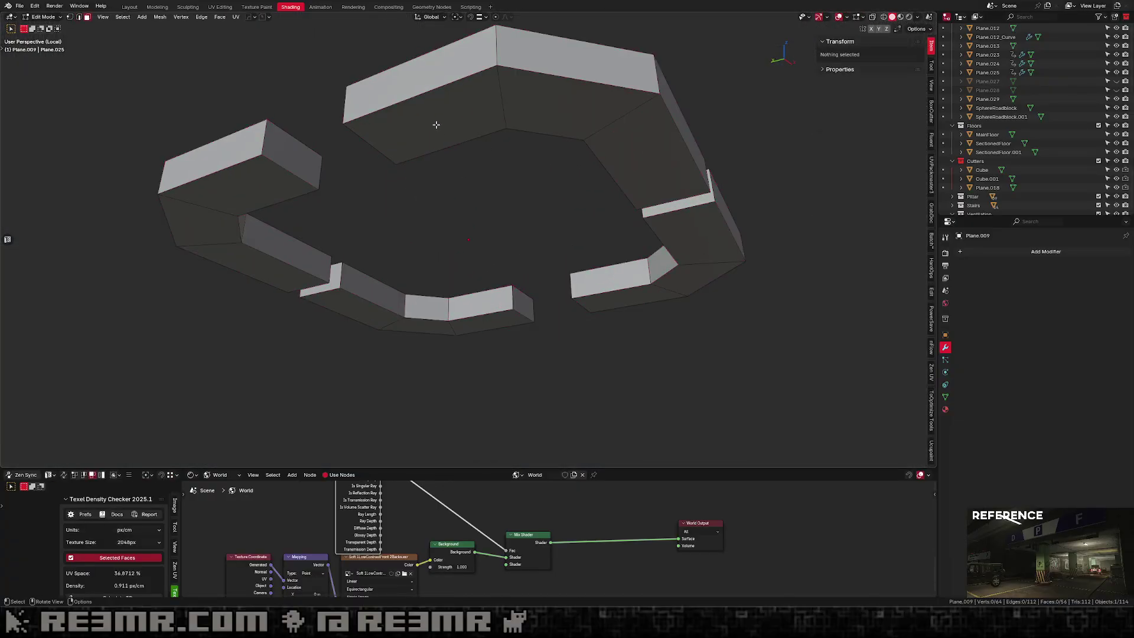
{"action": "left_click", "coordinate": [435, 124]}
{"action": "key", "text": "Tab"}
Add a plane at the 3D cursor and scale it down to about 0.1 m square.
{"action": "key", "text": "shift+a"}
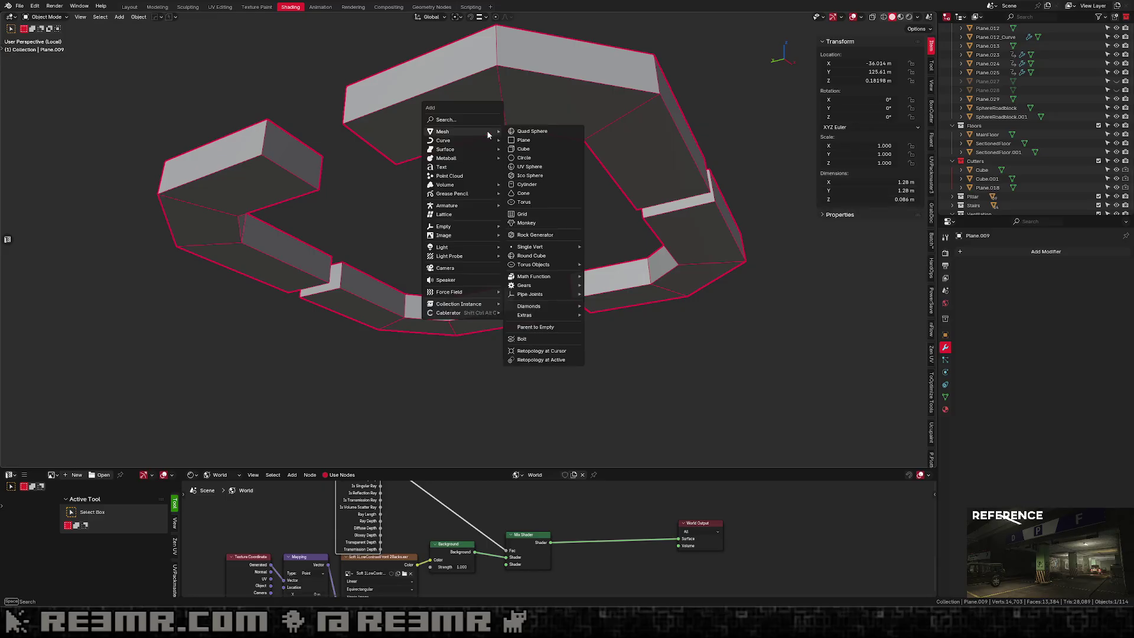
{"action": "left_click", "coordinate": [524, 142]}
{"action": "key", "text": "s"}
{"action": "left_click", "coordinate": [469, 68], "text": "ctrl"}
{"action": "key", "text": "s"}
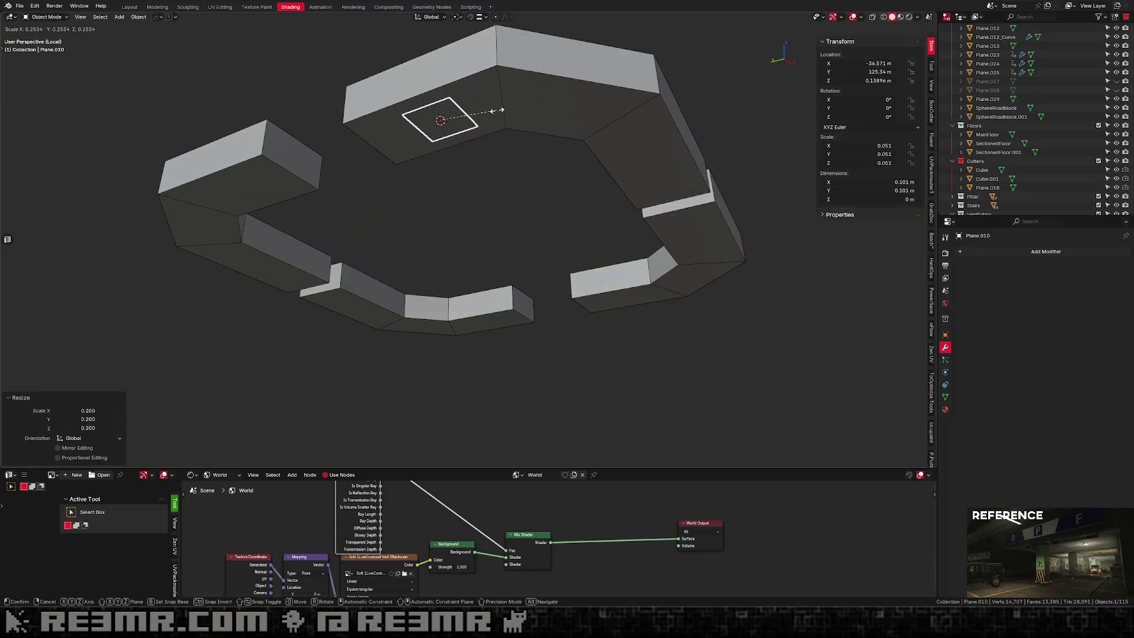
{"action": "left_click", "coordinate": [496, 111]}
Move the 3D cursor to the centre of the same segment's other underside end face.
{"action": "key", "text": "Tab"}
{"action": "middle_click_drag", "start_coordinate": [473, 124], "coordinate": [488, 104]}
{"action": "key", "text": "Tab"}
{"action": "left_click", "coordinate": [586, 177]}
{"action": "middle_click_drag", "start_coordinate": [587, 177], "coordinate": [481, 215]}
{"action": "key", "text": "Tab"}
{"action": "left_click", "coordinate": [400, 167]}
{"action": "key", "text": "shift+s"}
{"action": "left_click", "coordinate": [401, 214]}
{"action": "key", "text": "Tab"}
Try to duplicate the small plane's face in mesh editing and snap the copy to the 3D cursor.
{"action": "left_click", "coordinate": [184, 153]}
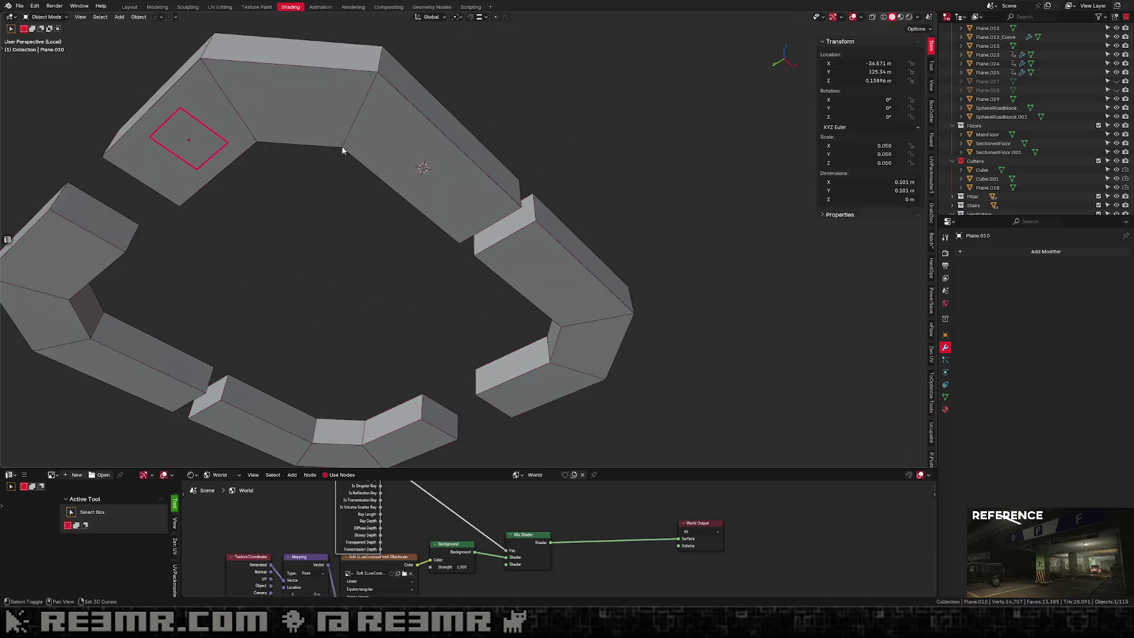
{"action": "key", "text": "Tab"}
{"action": "key", "text": "shift+d"}
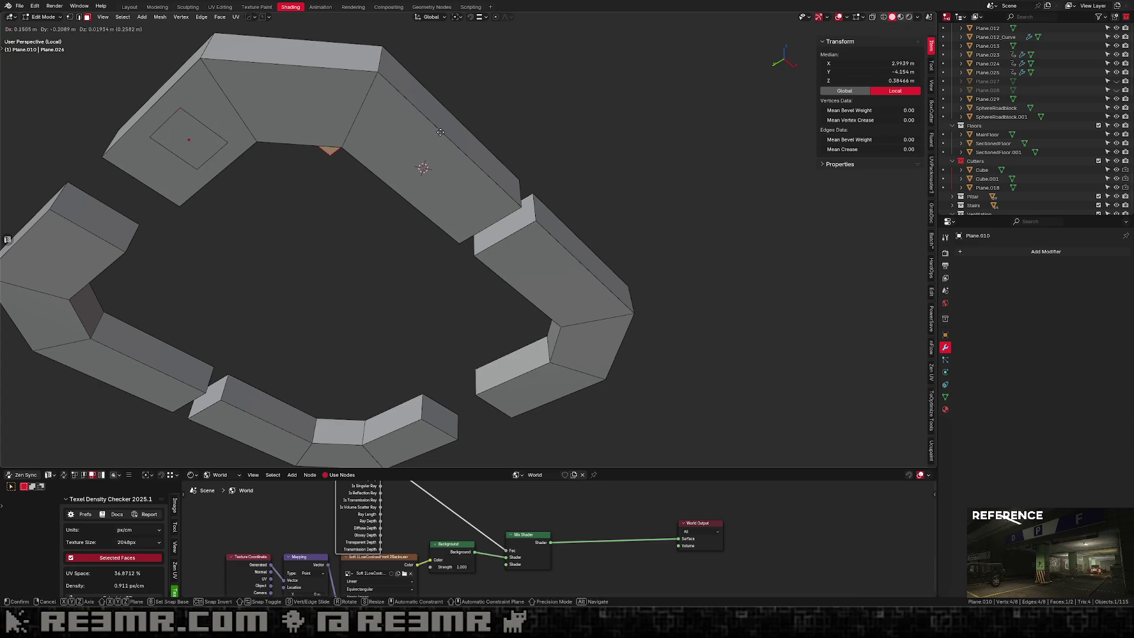
{"action": "key", "text": "Escape"}
{"action": "key", "text": "shift+s"}
{"action": "left_click", "coordinate": [414, 101]}
{"action": "middle_click_drag", "start_coordinate": [390, 145], "coordinate": [425, 157]}
{"action": "key", "text": "alt+z"}
{"action": "key", "text": "ctrl+z"}
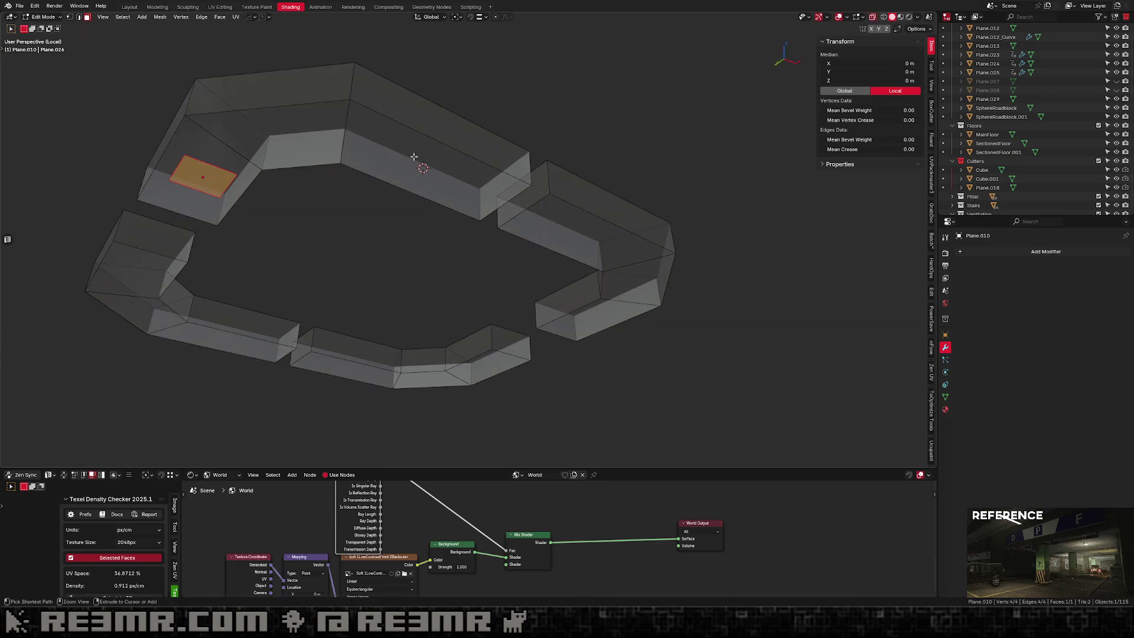
{"action": "key", "text": "Tab"}
{"action": "left_click", "coordinate": [403, 158]}
{"action": "middle_click_drag", "start_coordinate": [293, 177], "coordinate": [299, 191]}
{"action": "key", "text": "Tab"}
{"action": "key", "text": "alt+z"}
{"action": "left_click", "coordinate": [229, 193]}
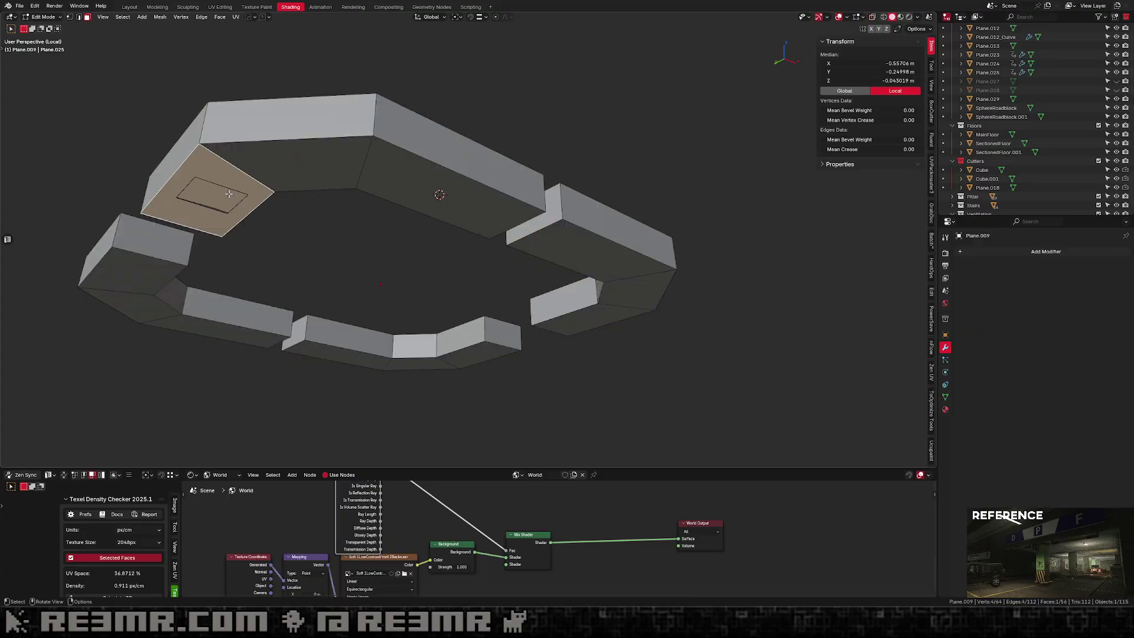
{"action": "key", "text": "1"}
{"action": "key", "text": "alt+a"}
{"action": "key", "text": "alt+z"}
{"action": "key", "text": "Tab"}
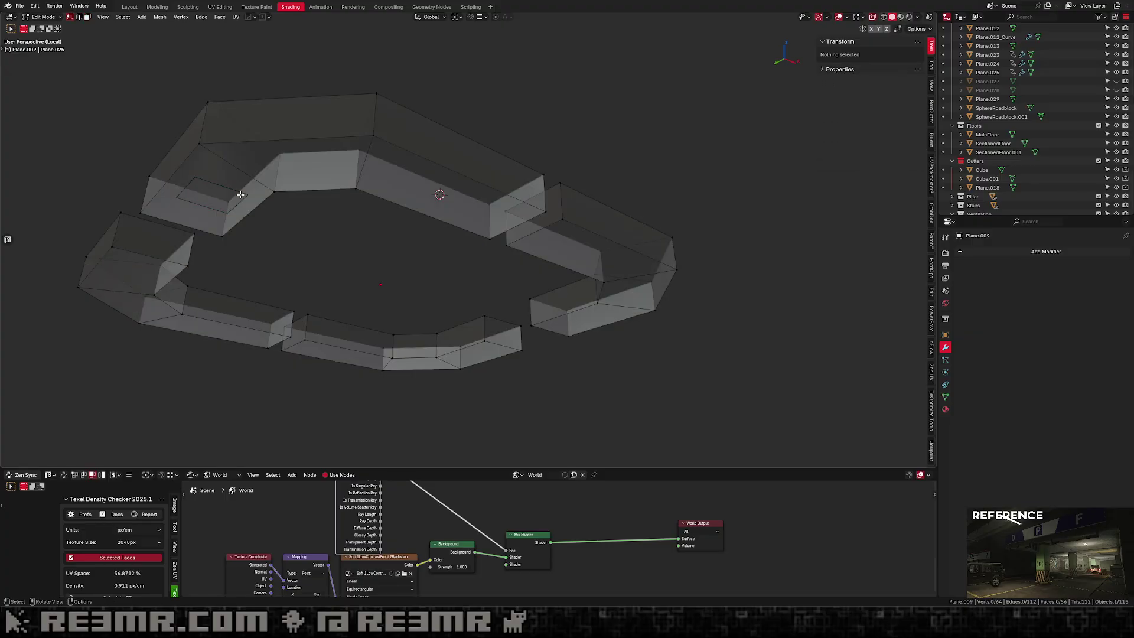
{"action": "left_click", "coordinate": [231, 194]}
{"action": "key", "text": "alt+z"}
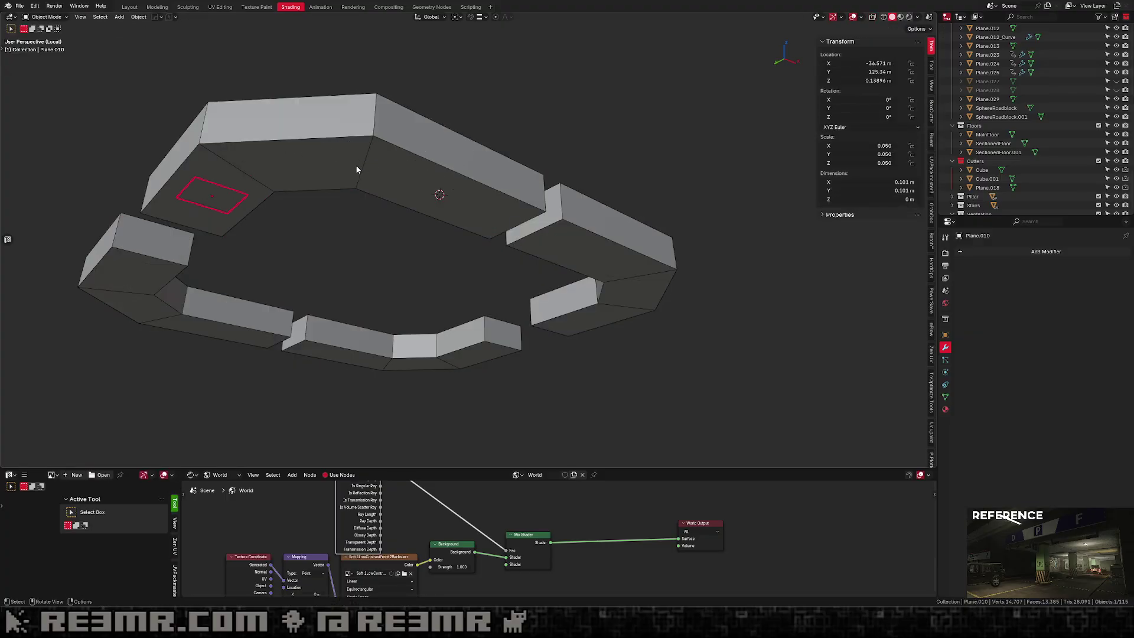
Retry duplicating the plane's vertices and snapping the copy to the 3D cursor, undo it and leave mesh editing.
{"action": "key", "text": "Tab"}
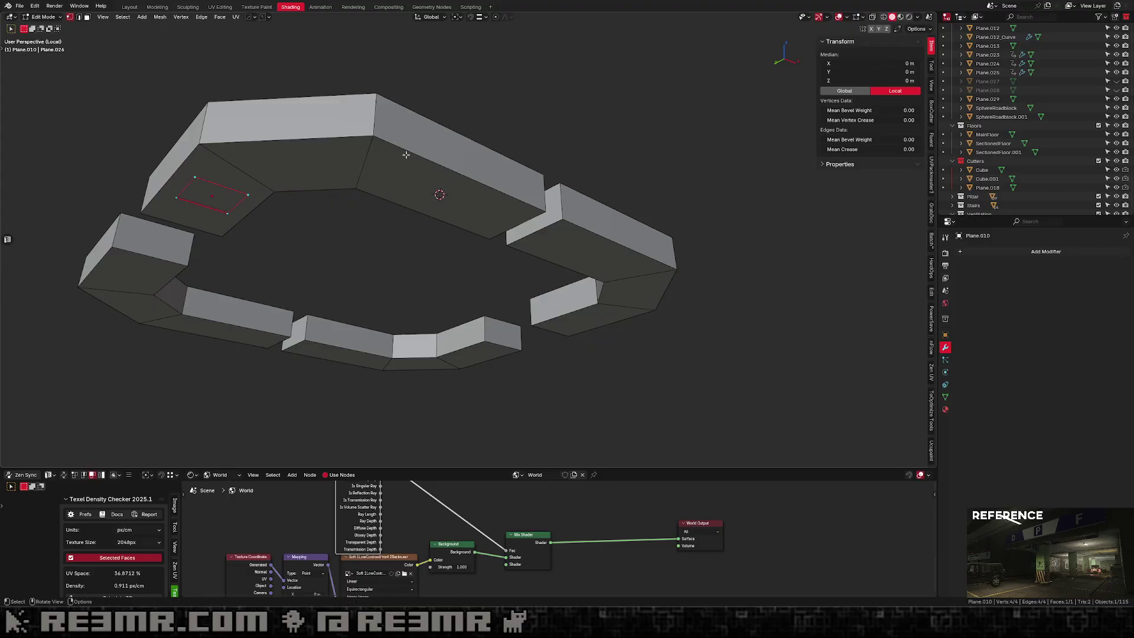
{"action": "key", "text": "shift+d"}
{"action": "key", "text": "Escape"}
{"action": "key", "text": "shift+s"}
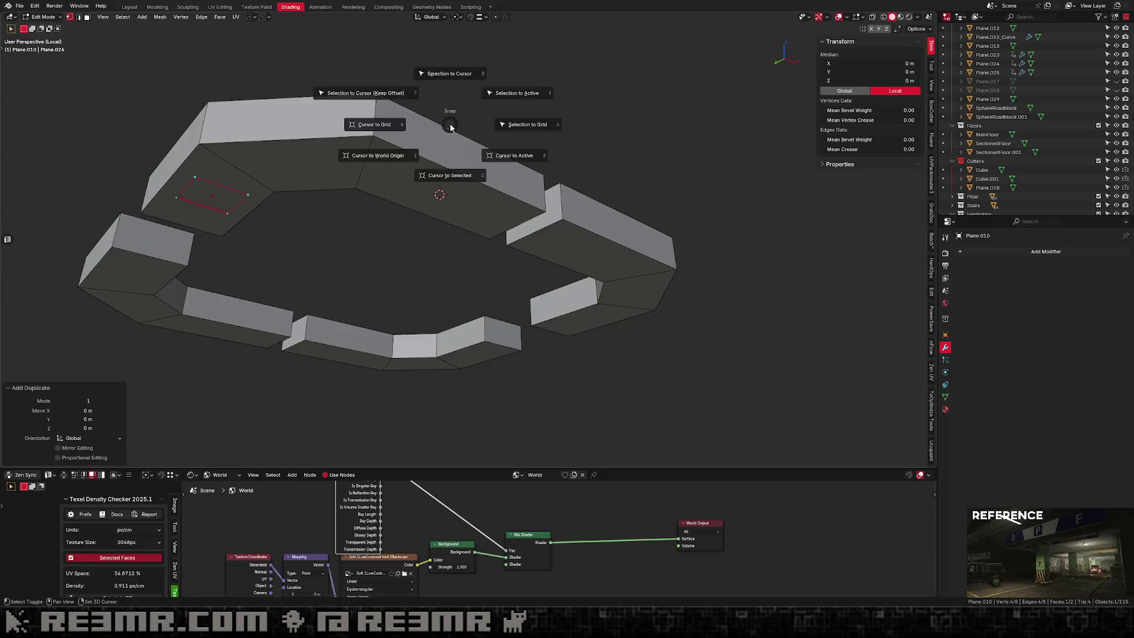
{"action": "left_click", "coordinate": [457, 85]}
{"action": "middle_click_drag", "start_coordinate": [457, 86], "coordinate": [484, 203]}
{"action": "key", "text": "alt+z"}
{"action": "key", "text": "ctrl+z"}
{"action": "key", "text": "ctrl+z"}
{"action": "scroll", "coordinate": [512, 212], "scroll_direction": "up", "scroll_amount": 2}
{"action": "key", "text": "alt+z"}
{"action": "key", "text": "alt+z"}
{"action": "key", "text": "Tab"}
{"action": "key", "text": "alt+z"}
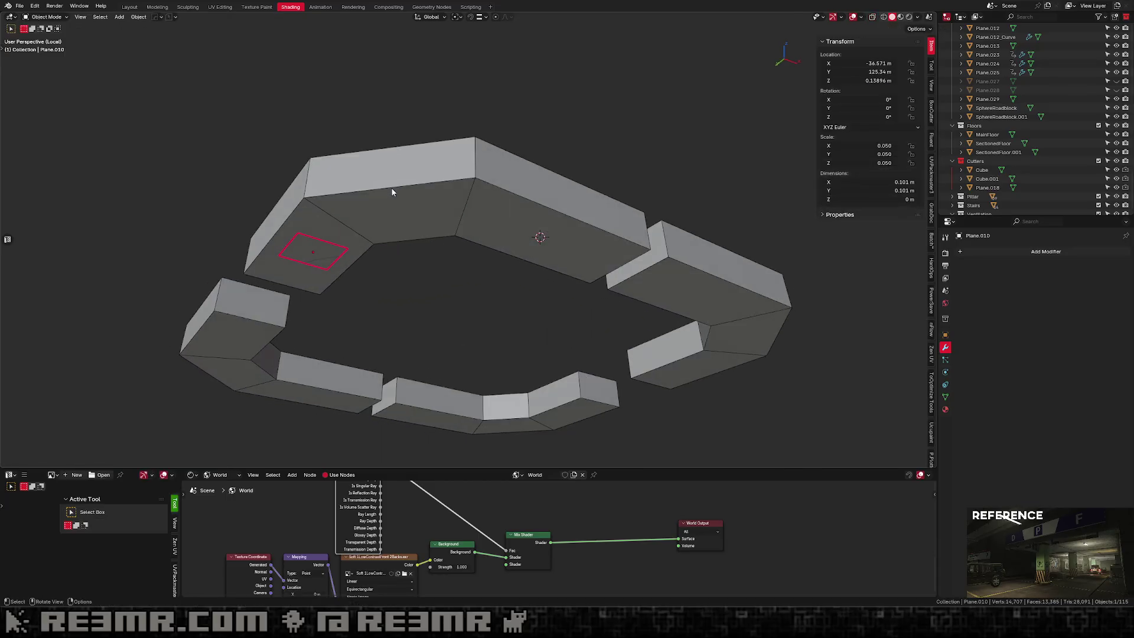
Duplicate the small plane as a separate object and snap the copy to the 3D cursor.
{"action": "key", "text": "shift+d"}
{"action": "key", "text": "Escape"}
{"action": "key", "text": "shift+s"}
{"action": "left_click", "coordinate": [519, 98]}
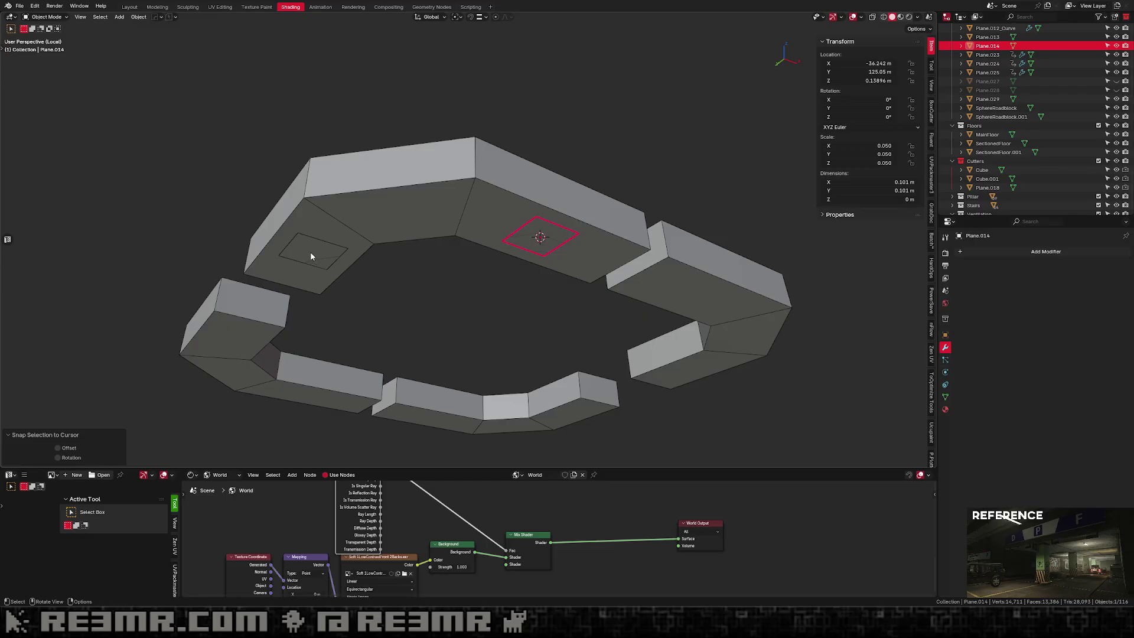
Extrude both small planes downward into square legs and show the rest of the scene again.
{"action": "left_click", "coordinate": [319, 246], "text": "shift"}
{"action": "key", "text": "Tab"}
{"action": "key", "text": "e"}
{"action": "left_click", "coordinate": [489, 261]}
{"action": "key", "text": "KP_Divide"}
Move the legs' bottom faces along Z, snapping them to floor level.
{"action": "middle_click_drag", "start_coordinate": [492, 254], "coordinate": [470, 244]}
{"action": "key", "text": "shift+Tab"}
{"action": "left_click", "coordinate": [464, 284]}
{"action": "key", "text": "shift+Tab"}
{"action": "left_click", "coordinate": [442, 223]}
{"action": "key", "text": "g"}
{"action": "key", "text": "z"}
{"action": "left_click", "coordinate": [531, 255], "text": "ctrl"}
Delete the hidden bottom and top faces of both legs.
{"action": "key", "text": "x"}
{"action": "left_click", "coordinate": [481, 245]}
{"action": "key", "text": "alt+z"}
{"action": "middle_click_drag", "start_coordinate": [480, 244], "coordinate": [457, 282], "text": "shift"}
{"action": "key", "text": "3"}
{"action": "left_click", "coordinate": [425, 235]}
{"action": "left_click", "coordinate": [551, 220], "text": "shift"}
{"action": "key", "text": "x"}
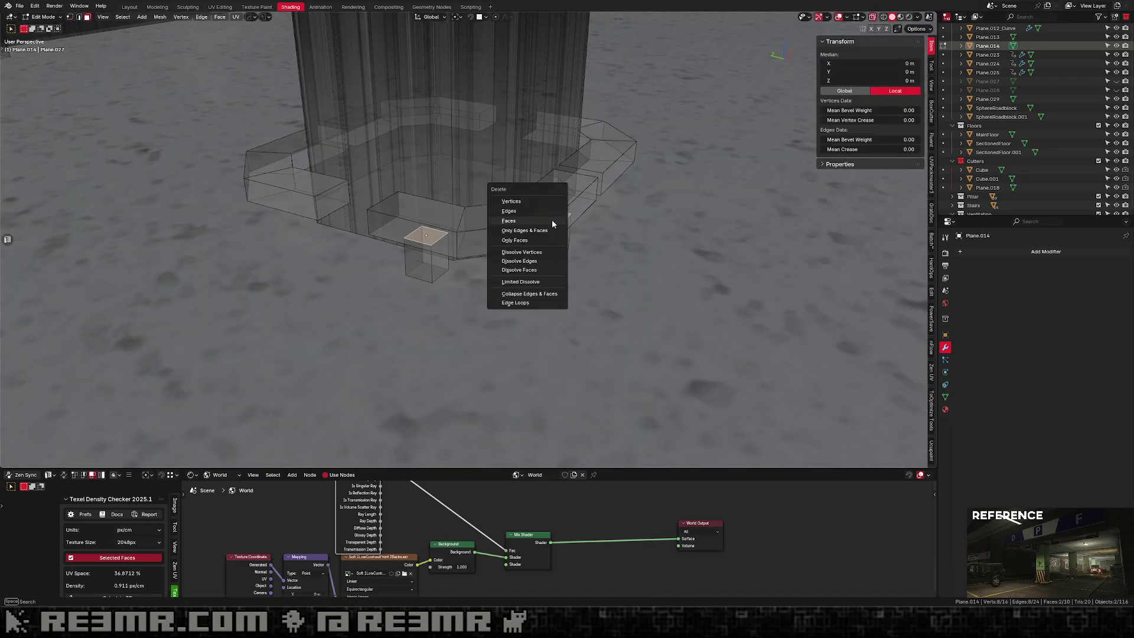
{"action": "left_click", "coordinate": [552, 220]}
Join the two legs with the ring into one object.
{"action": "key", "text": "alt+z"}
{"action": "key", "text": "Tab"}
{"action": "left_click", "coordinate": [451, 241], "text": "shift"}
{"action": "key", "text": "ctrl+j"}
Symmetrize the joined mesh along X and Y so all four ring segments get matching legs.
{"action": "middle_click_drag", "start_coordinate": [516, 232], "coordinate": [625, 205]}
{"action": "key", "text": "Tab"}
{"action": "key", "text": "alt+x"}
{"action": "key", "text": "alt+x"}
{"action": "key", "text": "Tab"}
{"action": "middle_click_drag", "start_coordinate": [538, 178], "coordinate": [518, 155]}
{"action": "key", "text": "slash"}
{"action": "key", "text": "slash"}
{"action": "key", "text": "KP_7"}
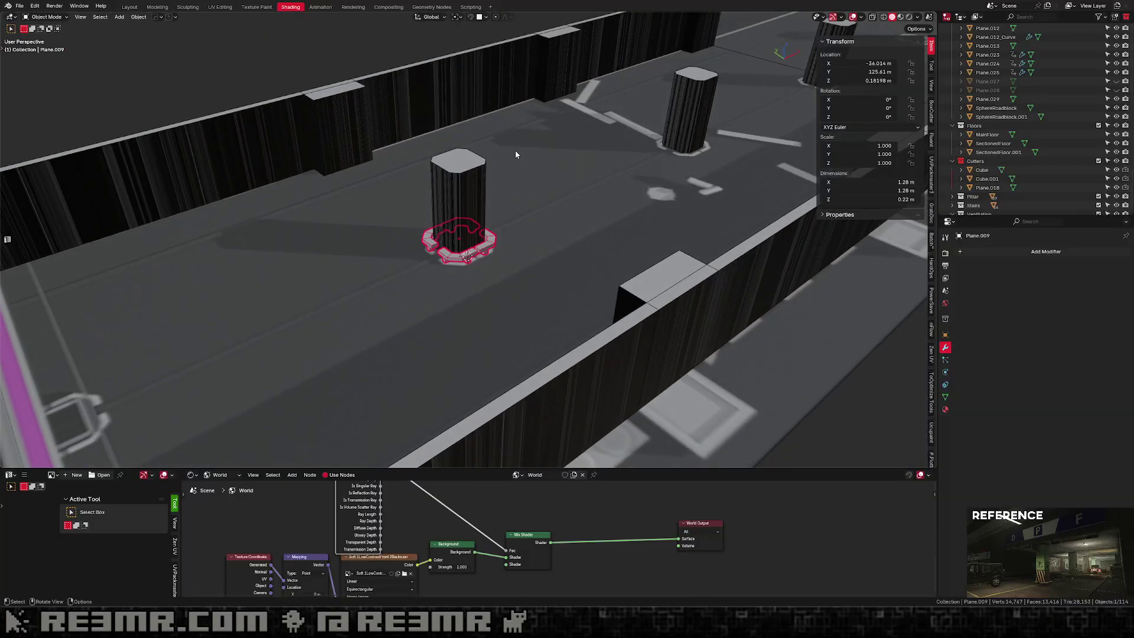
Try to join the ring with its pillar, then undo the join.
{"action": "left_click", "coordinate": [460, 188], "text": "shift"}
{"action": "key", "text": "ctrl+j"}
{"action": "scroll", "coordinate": [483, 203], "scroll_direction": "down", "scroll_amount": 4}
{"action": "key", "text": "ctrl+z"}
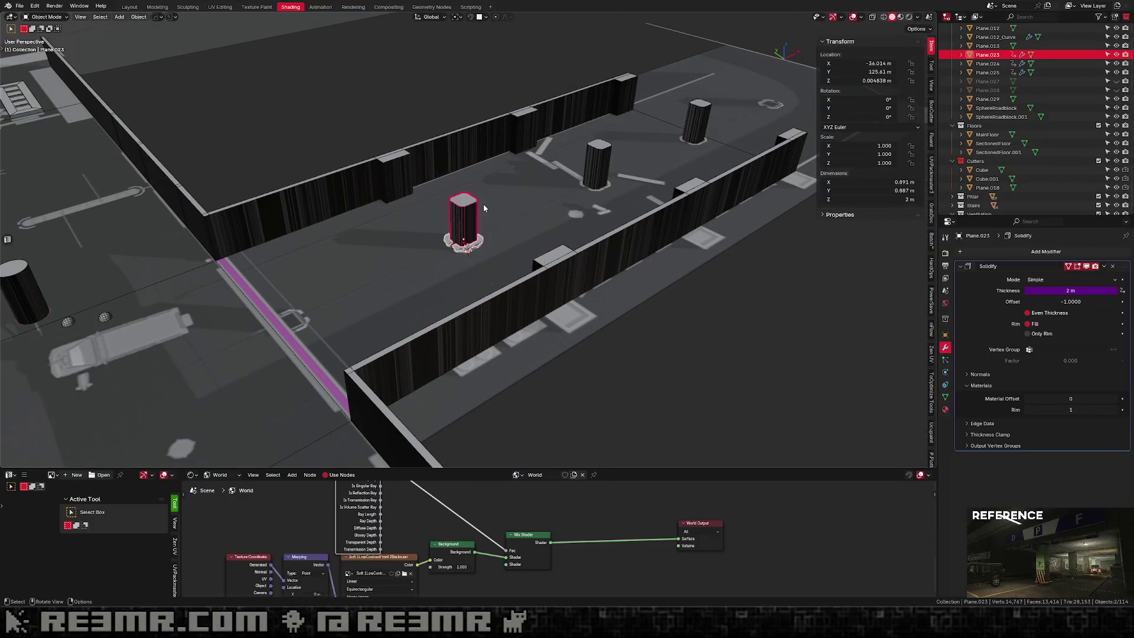
Select the pillar and collapse its Solidify modifier settings.
{"action": "left_click", "coordinate": [470, 247]}
{"action": "scroll", "coordinate": [498, 200], "scroll_direction": "up", "scroll_amount": 4}
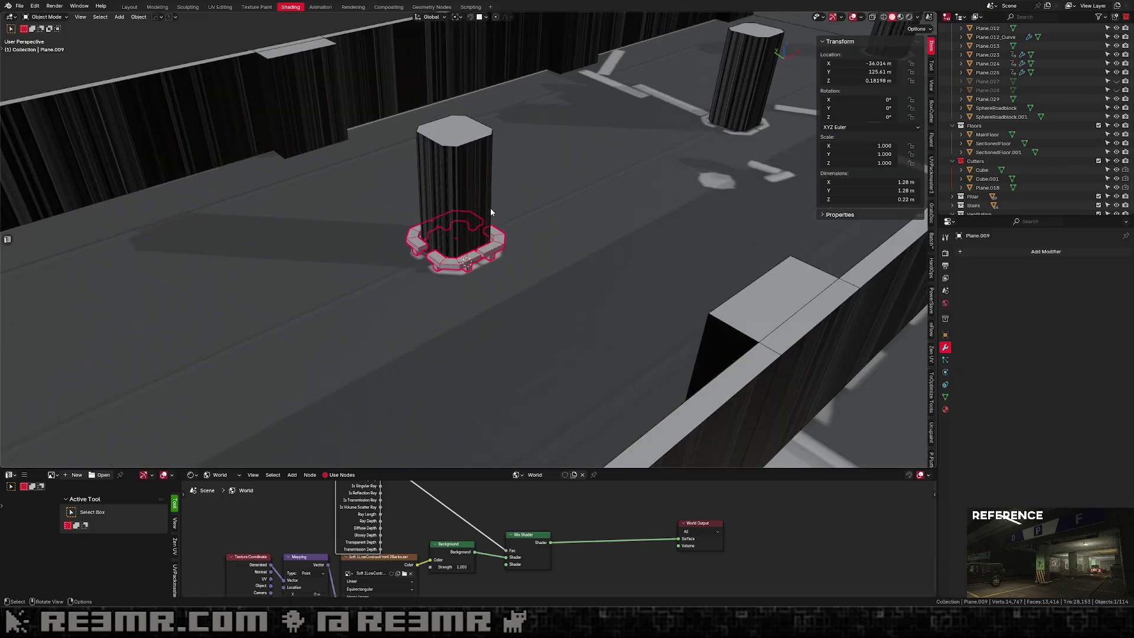
{"action": "left_click", "coordinate": [478, 239]}
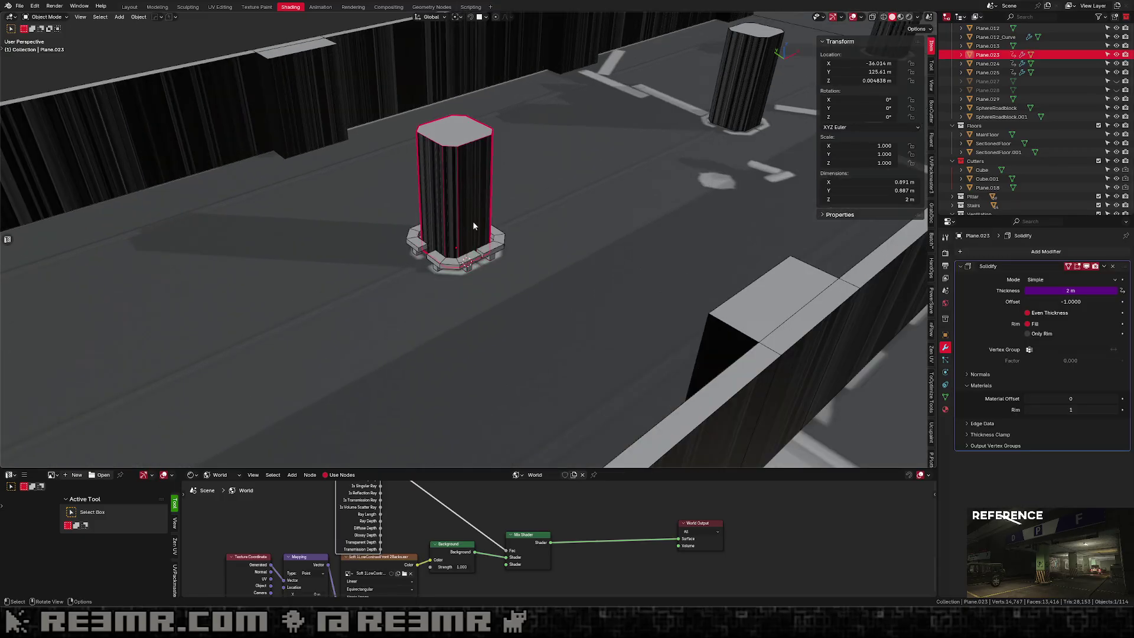
{"action": "left_click", "coordinate": [962, 265]}
{"action": "scroll", "coordinate": [806, 289], "scroll_direction": "down", "scroll_amount": 6}
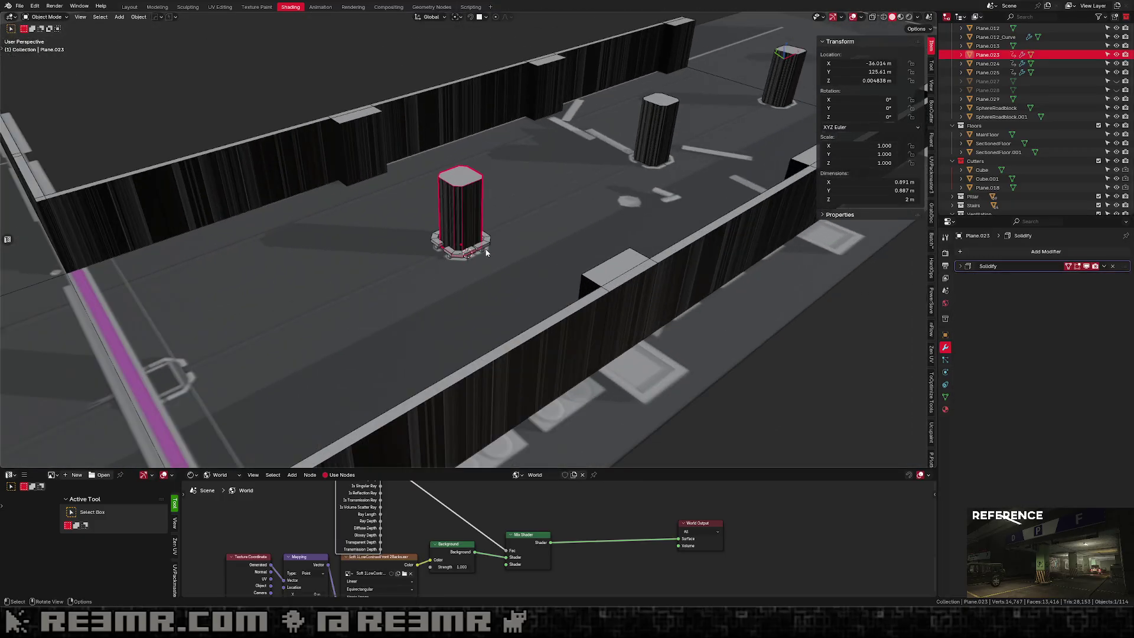
{"action": "left_click", "coordinate": [486, 253]}
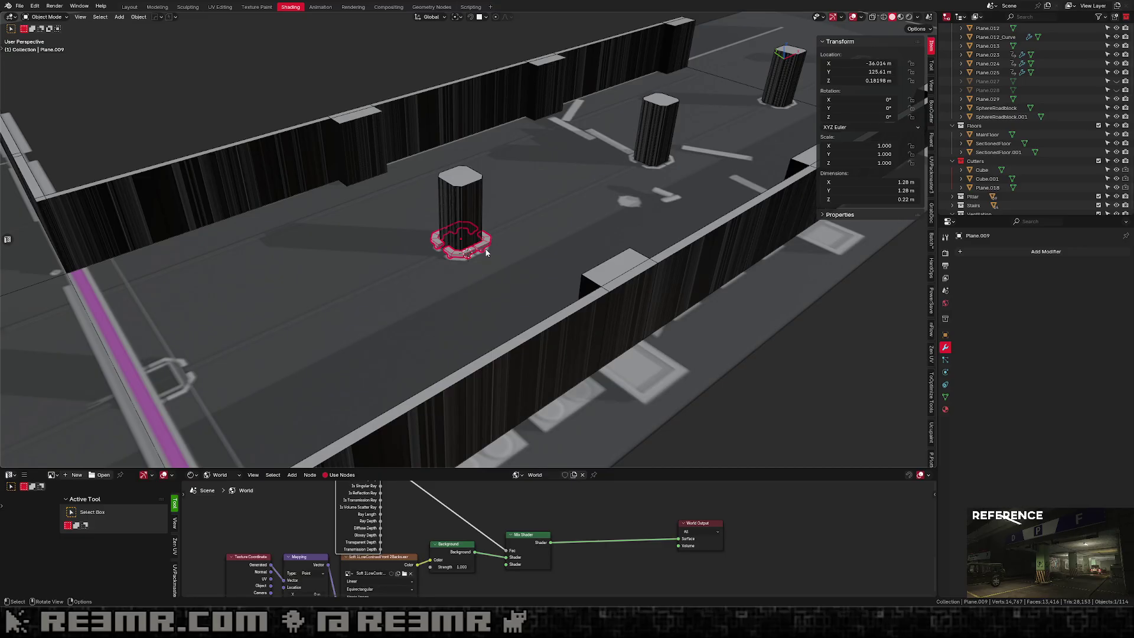
Snap the 3D cursor to the centre of the pillar's base face and leave mesh editing.
{"action": "left_click", "coordinate": [474, 241]}
{"action": "middle_click_drag", "start_coordinate": [458, 246], "coordinate": [450, 278]}
{"action": "scroll", "coordinate": [450, 278], "scroll_direction": "up", "scroll_amount": 2}
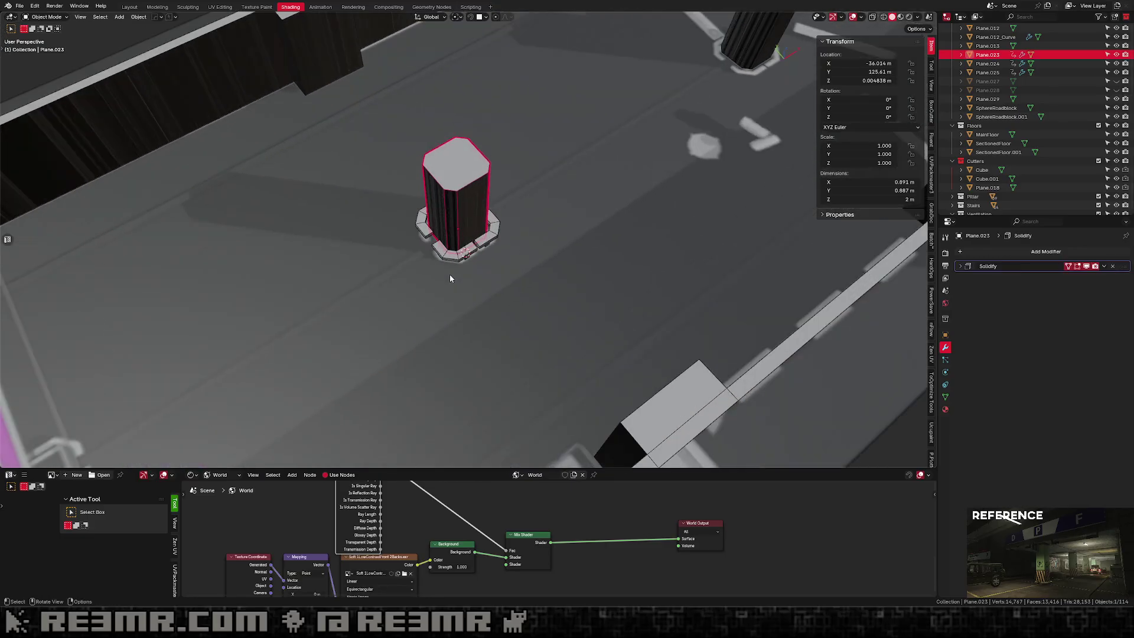
{"action": "key", "text": "Tab"}
{"action": "key", "text": "alt+z"}
{"action": "key", "text": "shift+s"}
{"action": "left_click", "coordinate": [475, 287]}
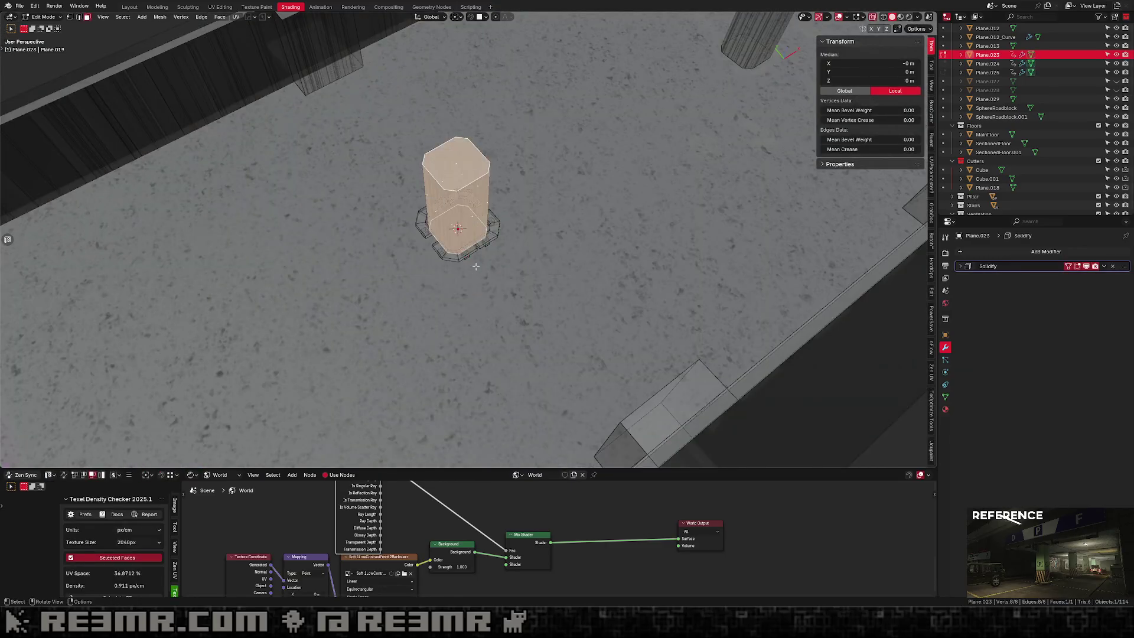
{"action": "scroll", "coordinate": [472, 239], "scroll_direction": "up", "scroll_amount": 4}
{"action": "scroll", "coordinate": [473, 238], "scroll_direction": "down", "scroll_amount": 5}
{"action": "key", "text": "alt+z"}
{"action": "key", "text": "Tab"}
Isolate the legged ring and open its mesh for vertex editing.
{"action": "left_click", "coordinate": [490, 239]}
{"action": "scroll", "coordinate": [498, 242], "scroll_direction": "down", "scroll_amount": 4}
{"action": "key", "text": "g"}
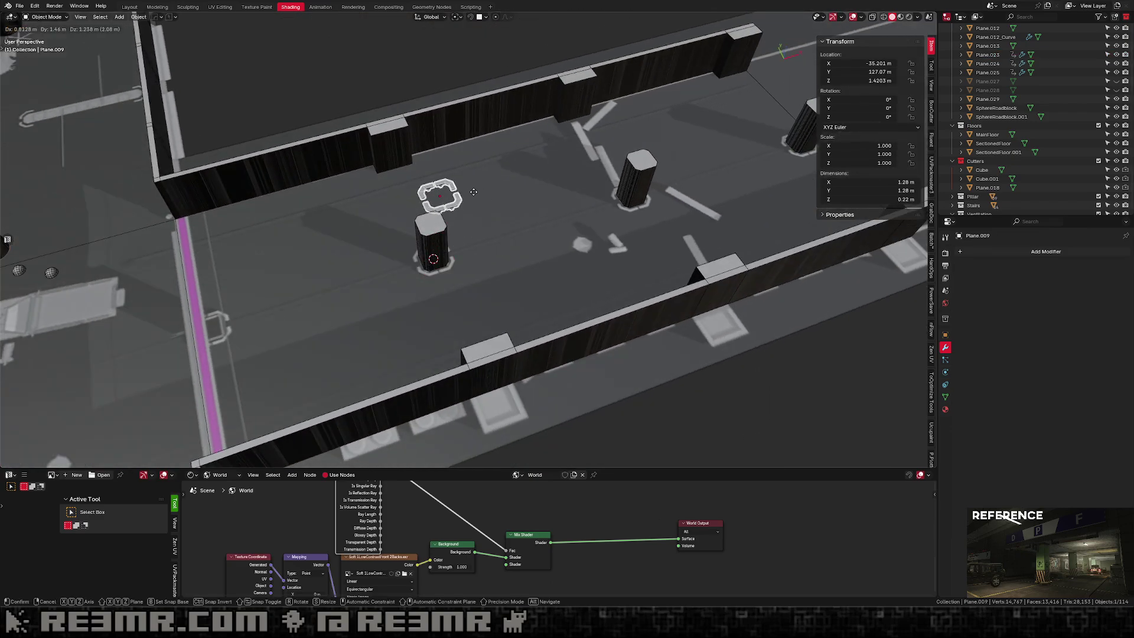
{"action": "right_click", "coordinate": [467, 192]}
{"action": "scroll", "coordinate": [466, 192], "scroll_direction": "up", "scroll_amount": 6}
{"action": "middle_click_drag", "start_coordinate": [472, 227], "coordinate": [594, 177]}
{"action": "key", "text": "Tab"}
{"action": "key", "text": "1"}
{"action": "key", "text": "slash"}
{"action": "key", "text": "alt+z"}
Select the bottom vertices of all the legs from the front and snap the 3D cursor to their centre.
{"action": "middle_click_drag", "start_coordinate": [525, 277], "coordinate": [518, 264]}
{"action": "key", "text": "KP_1"}
{"action": "key", "text": "alt+z"}
{"action": "middle_click_drag", "start_coordinate": [830, 425], "coordinate": [740, 384], "text": "shift"}
{"action": "key", "text": "alt+z"}
{"action": "left_click_drag", "start_coordinate": [803, 314], "coordinate": [248, 371]}
{"action": "key", "text": "shift+s"}
{"action": "left_click", "coordinate": [357, 378]}
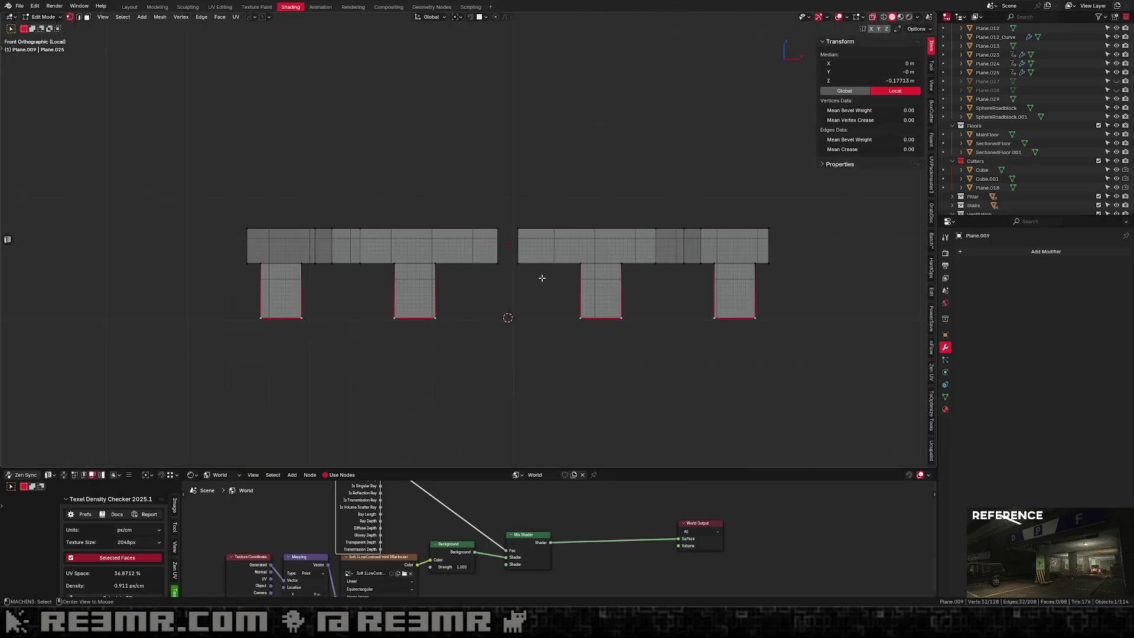
Leave mesh editing, set the legged ring's origin to the 3D cursor, and return from the isolated view to the full scene.
{"action": "key", "text": "alt+z"}
{"action": "key", "text": "Tab"}
{"action": "key", "text": "ctrl+alt+shift+c"}
{"action": "middle_click_drag", "start_coordinate": [541, 278], "coordinate": [569, 333]}
{"action": "scroll", "coordinate": [570, 340], "scroll_direction": "up", "scroll_amount": 1}
{"action": "key", "text": "KP_7"}
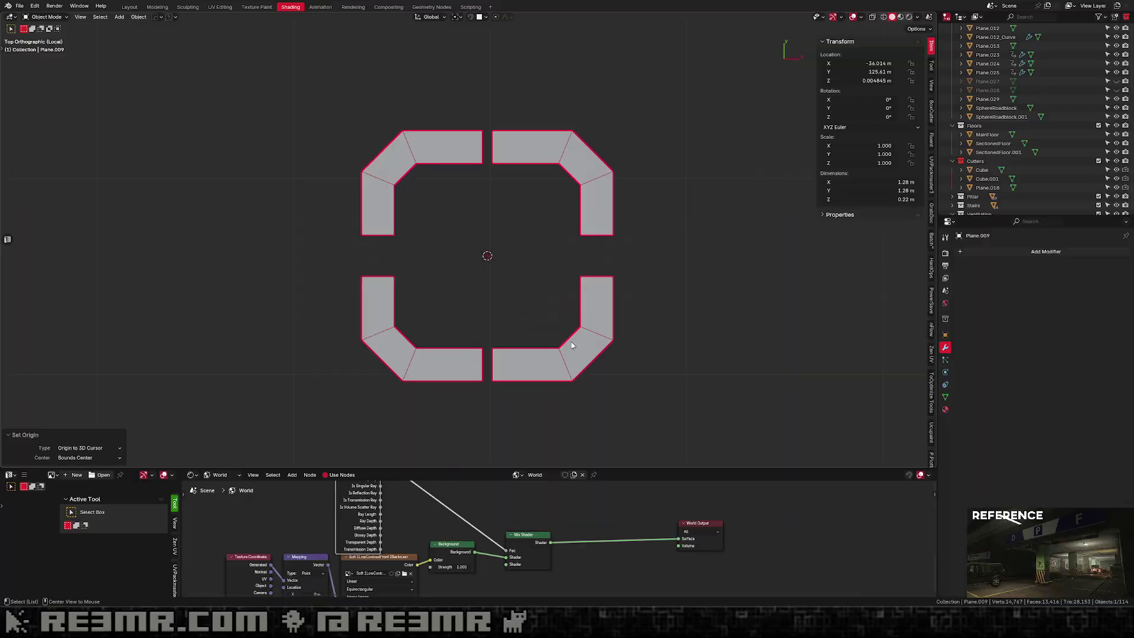
{"action": "key", "text": "alt+z"}
{"action": "key", "text": "slash"}
{"action": "key", "text": "alt+z"}
Make a linked duplicate of the legged ring and move it along X towards the corridor's middle pillar, to X about -29.6 m.
{"action": "middle_click_drag", "start_coordinate": [558, 253], "coordinate": [536, 325]}
{"action": "scroll", "coordinate": [536, 325], "scroll_direction": "down", "scroll_amount": 3}
{"action": "key", "text": "Tab"}
{"action": "scroll", "coordinate": [536, 325], "scroll_direction": "down", "scroll_amount": 5}
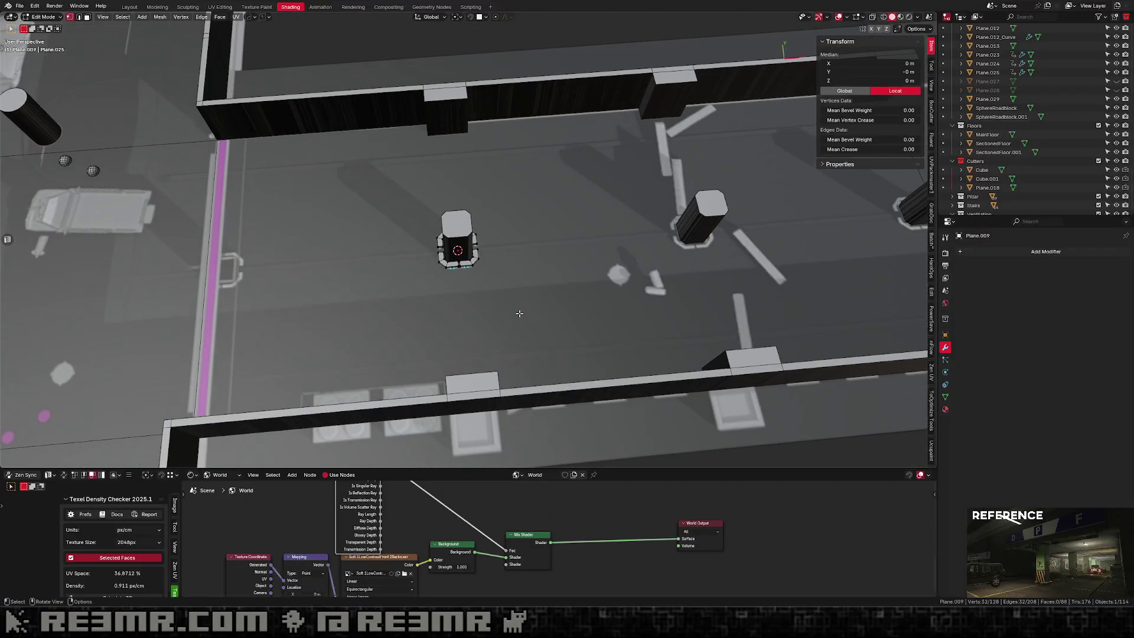
{"action": "key", "text": "Tab"}
{"action": "scroll", "coordinate": [444, 261], "scroll_direction": "up", "scroll_amount": 2}
{"action": "middle_click_drag", "start_coordinate": [444, 261], "coordinate": [354, 243]}
{"action": "key", "text": "alt+d"}
{"action": "key", "text": "x"}
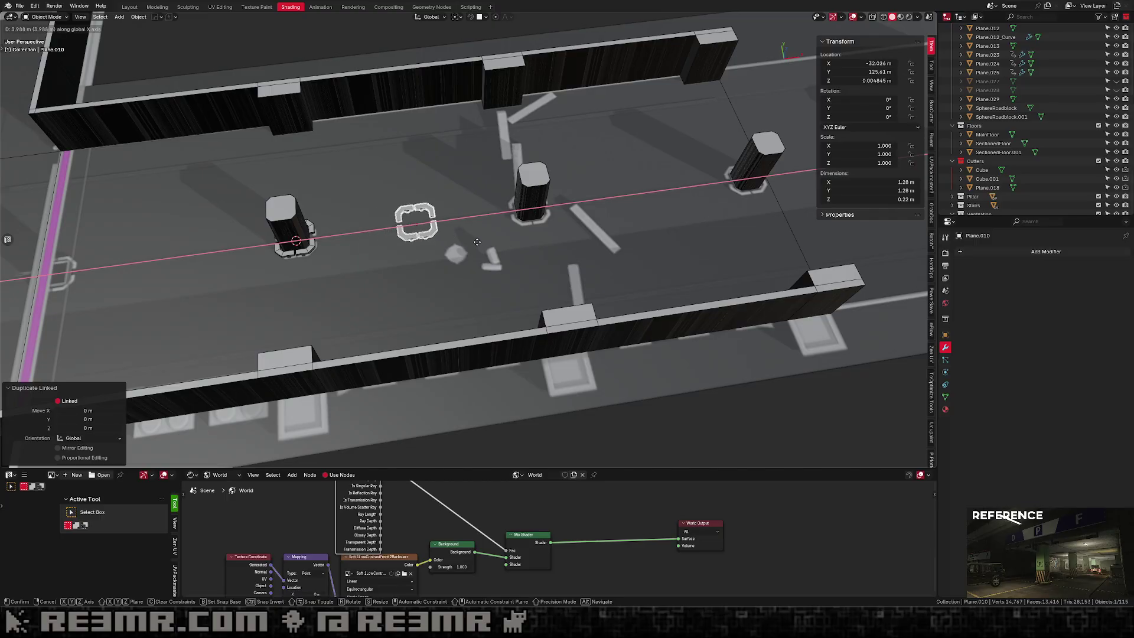
{"action": "left_click", "coordinate": [492, 241]}
{"action": "middle_click_drag", "start_coordinate": [490, 241], "coordinate": [445, 250], "text": "shift"}
{"action": "key", "text": "g"}
{"action": "key", "text": "x"}
{"action": "left_click", "coordinate": [469, 243]}
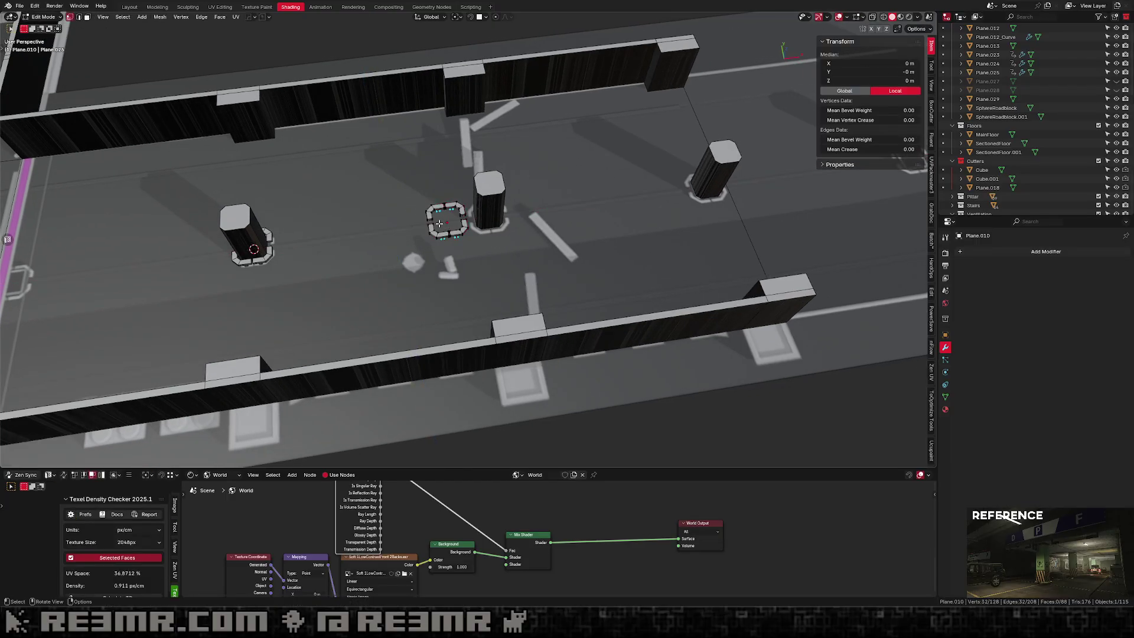
Snap the 3D cursor to the middle pillar's origin and snap the duplicated ring onto it.
{"action": "left_click", "coordinate": [489, 207]}
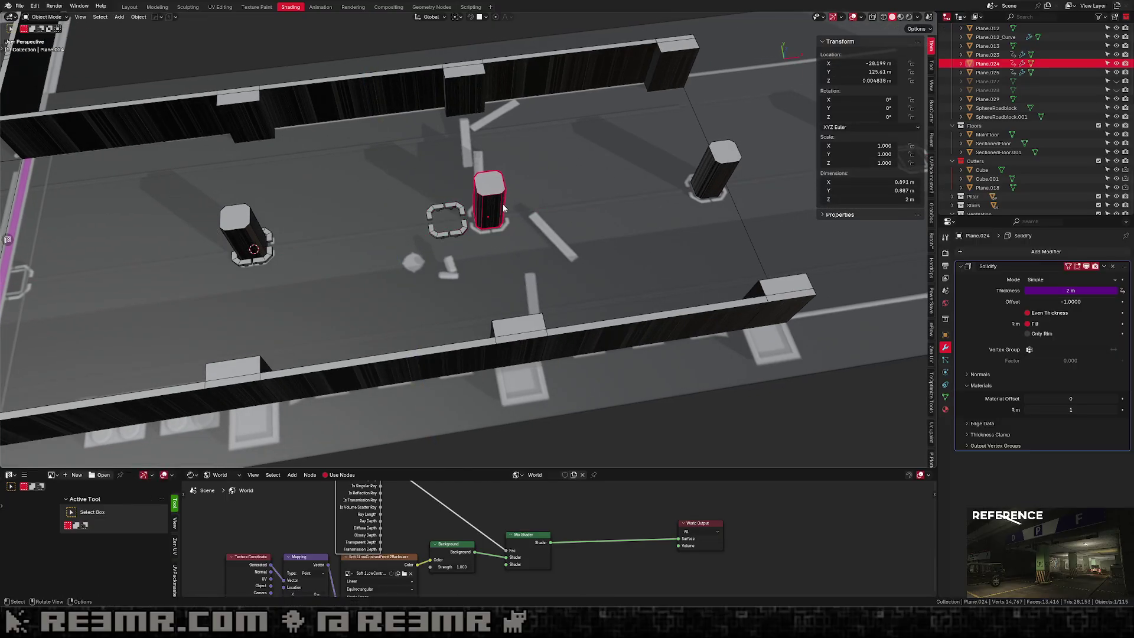
{"action": "key", "text": "shift+s"}
{"action": "left_click", "coordinate": [507, 258]}
{"action": "left_click", "coordinate": [464, 226]}
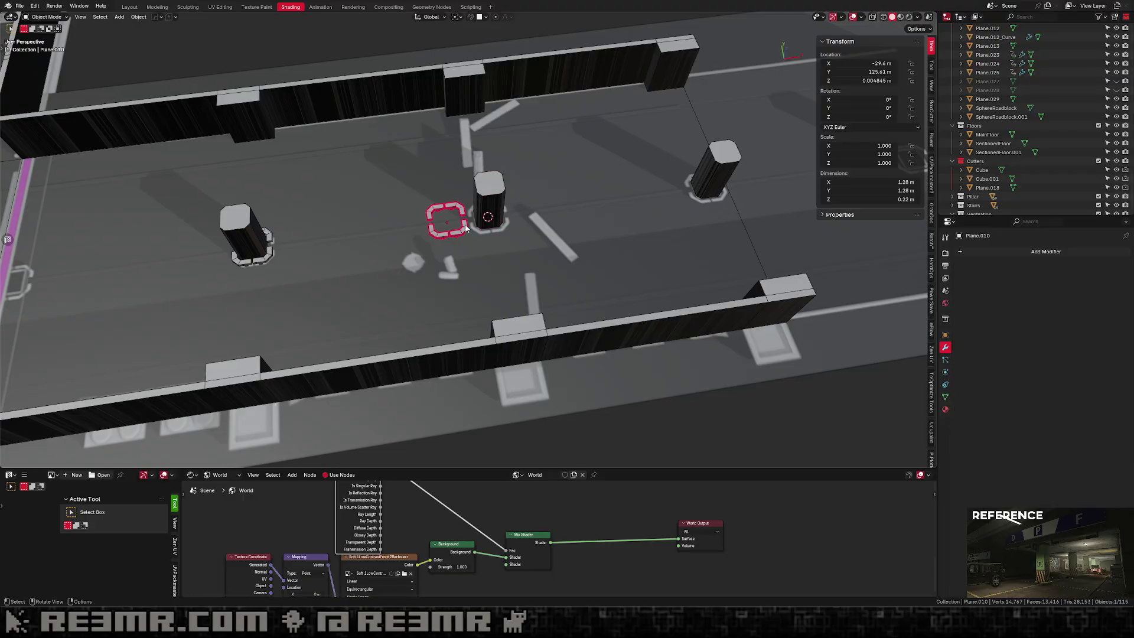
{"action": "key", "text": "shift+s"}
{"action": "left_click", "coordinate": [474, 183]}
{"action": "middle_click_drag", "start_coordinate": [474, 183], "coordinate": [415, 252]}
{"action": "left_click", "coordinate": [434, 236]}
Examine the ringed pillars in the side corridor and the surrounding tunnel layout.
{"action": "scroll", "coordinate": [378, 263], "scroll_direction": "down", "scroll_amount": 4}
{"action": "middle_click_drag", "start_coordinate": [344, 270], "coordinate": [405, 253], "text": "shift"}
{"action": "scroll", "coordinate": [396, 242], "scroll_direction": "up", "scroll_amount": 8}
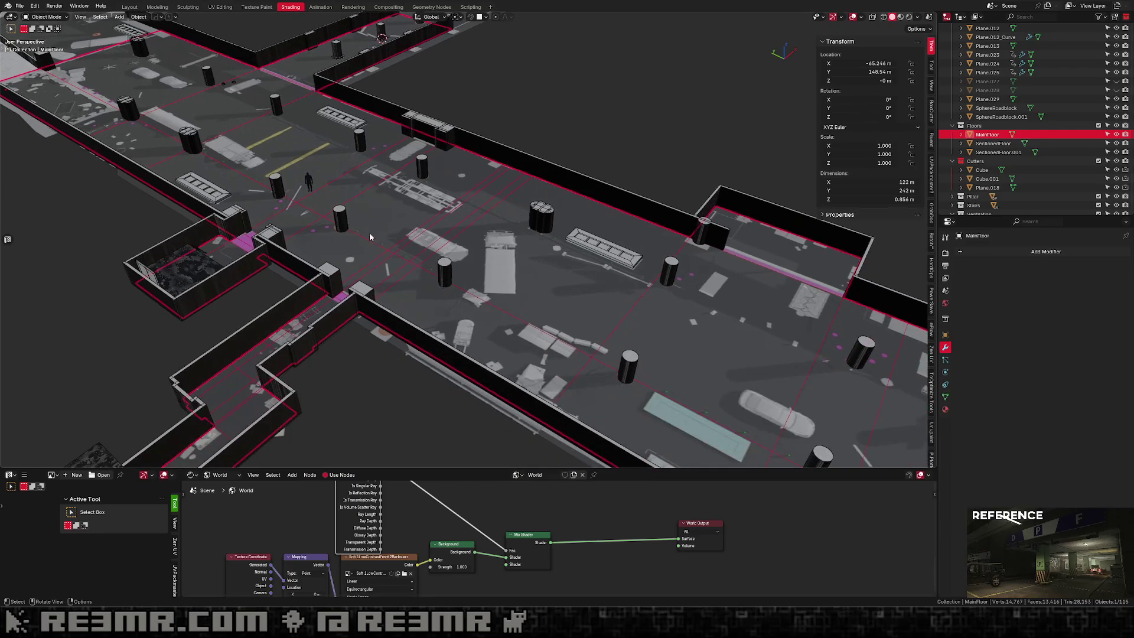
{"action": "scroll", "coordinate": [388, 230], "scroll_direction": "down", "scroll_amount": 4}
{"action": "scroll", "coordinate": [413, 171], "scroll_direction": "up", "scroll_amount": 7}
{"action": "middle_click_drag", "start_coordinate": [476, 171], "coordinate": [476, 257], "text": "shift"}
{"action": "scroll", "coordinate": [476, 257], "scroll_direction": "up", "scroll_amount": 3}
{"action": "left_click", "coordinate": [463, 192]}
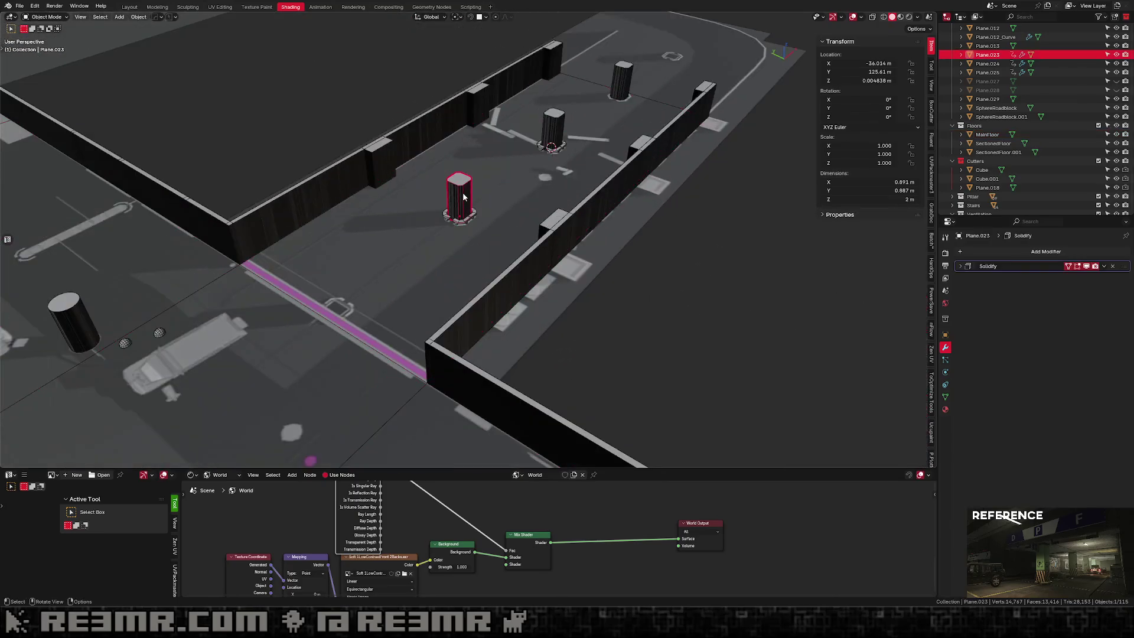
{"action": "key", "text": "KP_Decimal"}
{"action": "scroll", "coordinate": [463, 192], "scroll_direction": "down", "scroll_amount": 4}
{"action": "scroll", "coordinate": [579, 228], "scroll_direction": "up", "scroll_amount": 2}
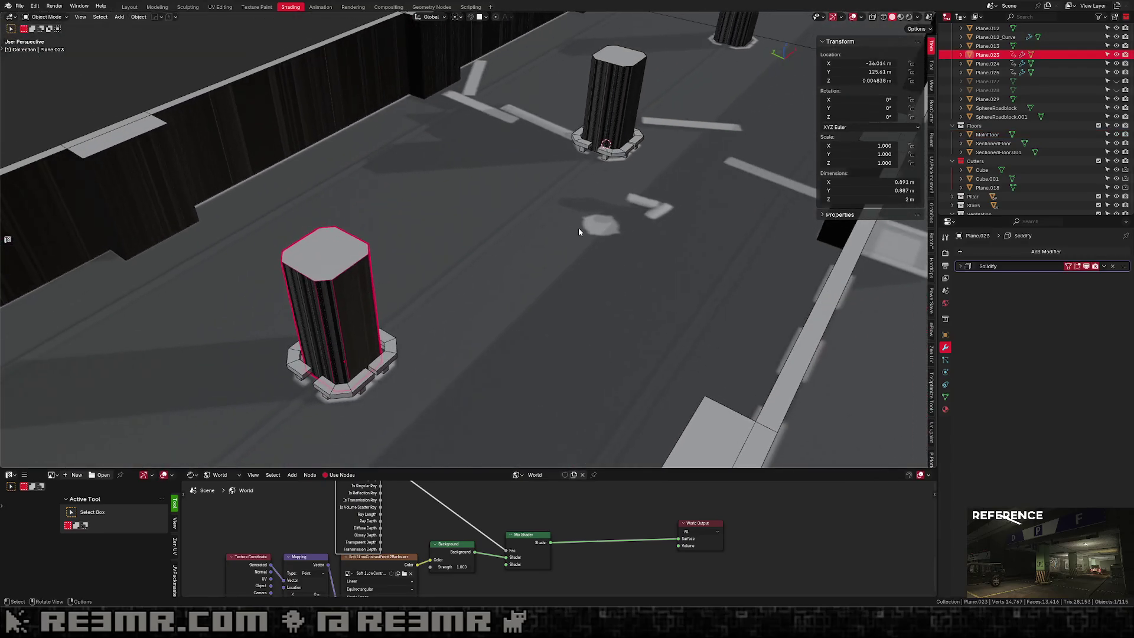
{"action": "scroll", "coordinate": [1110, 47], "scroll_direction": "up", "scroll_amount": 8}
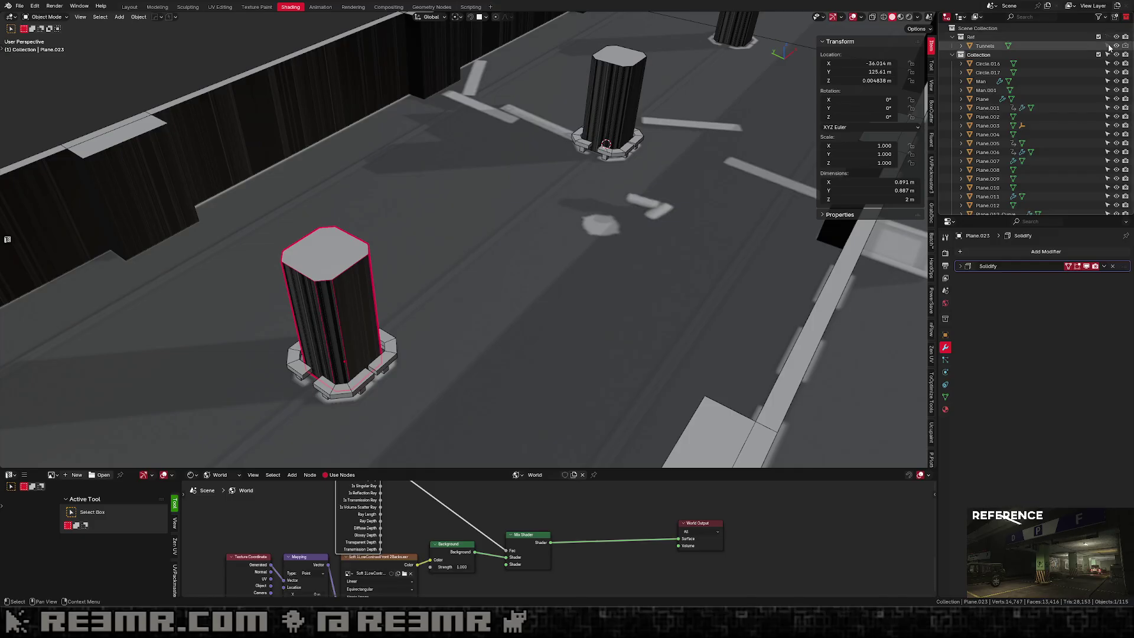
{"action": "scroll", "coordinate": [583, 201], "scroll_direction": "down", "scroll_amount": 6}
{"action": "left_click", "coordinate": [506, 231]}
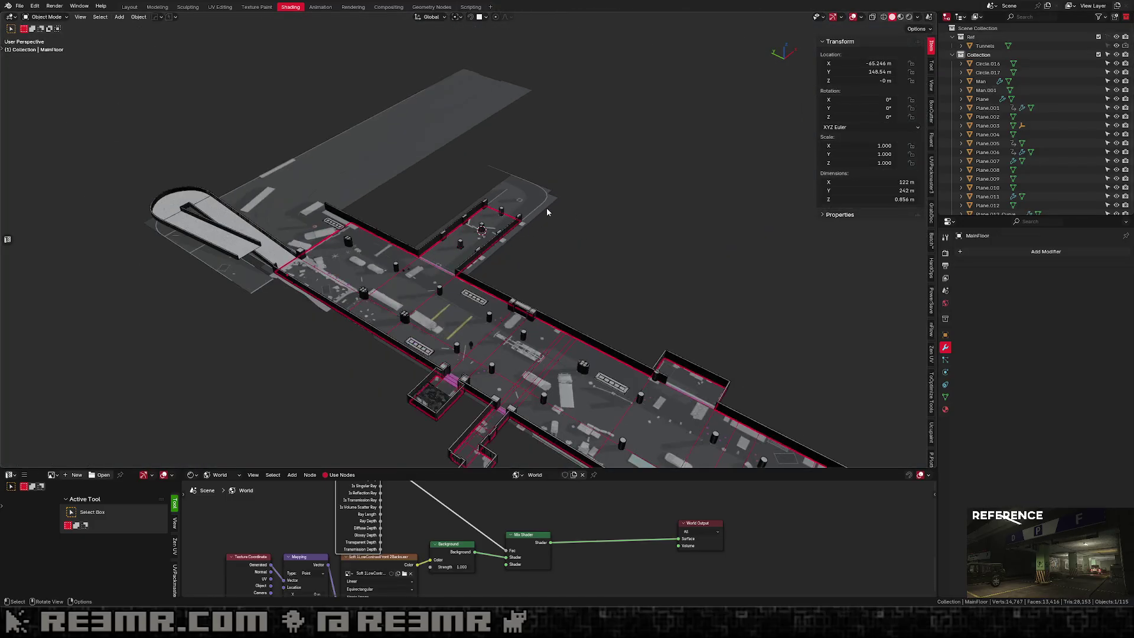
{"action": "left_click", "coordinate": [460, 244]}
{"action": "mouse_move", "coordinate": [475, 242]}
{"action": "middle_mouse_down"}
{"action": "mouse_move", "coordinate": [434, 239]}
{"action": "mouse_move", "coordinate": [463, 232]}
{"action": "middle_mouse_up"}
{"action": "scroll", "coordinate": [463, 232], "scroll_direction": "up", "scroll_amount": 2}
{"action": "key", "text": "KP_Decimal"}
{"action": "scroll", "coordinate": [463, 232], "scroll_direction": "down", "scroll_amount": 6}
Snap the 3D cursor to the third corridor pillar, make a linked duplicate of the middle pillar's ring, and snap it to the cursor.
{"action": "middle_click_drag", "start_coordinate": [582, 233], "coordinate": [338, 363], "text": "shift"}
{"action": "left_click", "coordinate": [647, 139]}
{"action": "middle_click_drag", "start_coordinate": [647, 140], "coordinate": [618, 202], "text": "shift"}
{"action": "key", "text": "shift+s"}
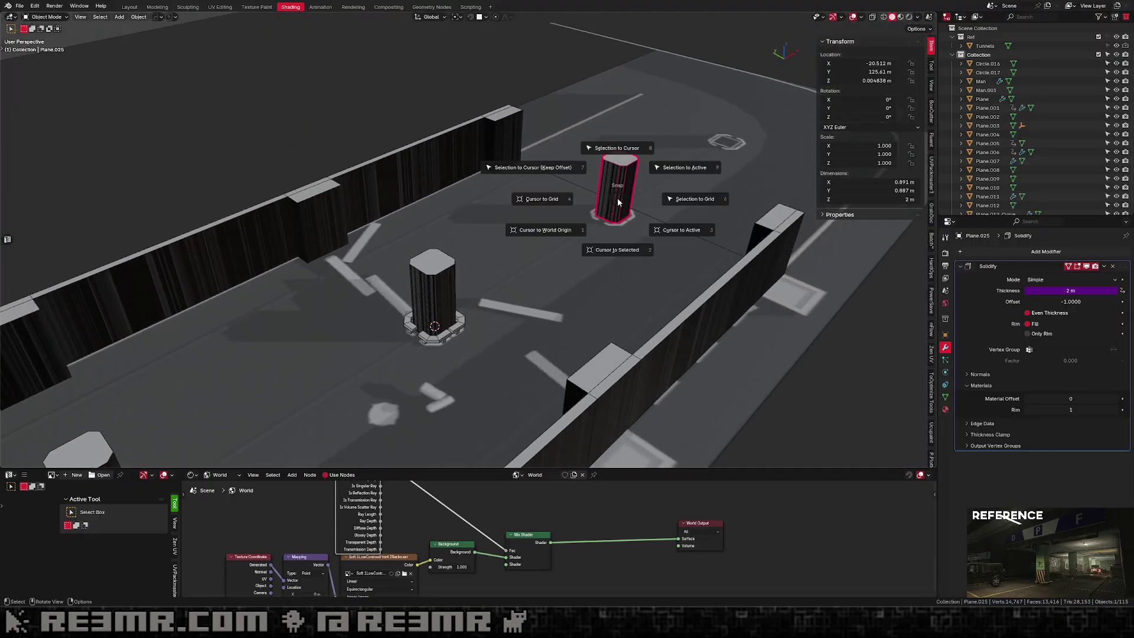
{"action": "left_click", "coordinate": [618, 251]}
{"action": "left_click", "coordinate": [434, 339]}
{"action": "key", "text": "alt+d"}
{"action": "key", "text": "Escape"}
{"action": "key", "text": "shift+s"}
{"action": "left_click", "coordinate": [623, 132]}
{"action": "left_click", "coordinate": [703, 264]}
Make a linked duplicate of the first corridor pillar and move it along X to the corridor entrance, at X about -43.68 m.
{"action": "scroll", "coordinate": [657, 371], "scroll_direction": "down", "scroll_amount": 8}
{"action": "scroll", "coordinate": [657, 371], "scroll_direction": "up", "scroll_amount": 4}
{"action": "middle_click_drag", "start_coordinate": [395, 372], "coordinate": [551, 285], "text": "shift"}
{"action": "left_click", "coordinate": [527, 215]}
{"action": "middle_click_drag", "start_coordinate": [527, 216], "coordinate": [607, 229]}
{"action": "key", "text": "alt+d"}
{"action": "key", "text": "x"}
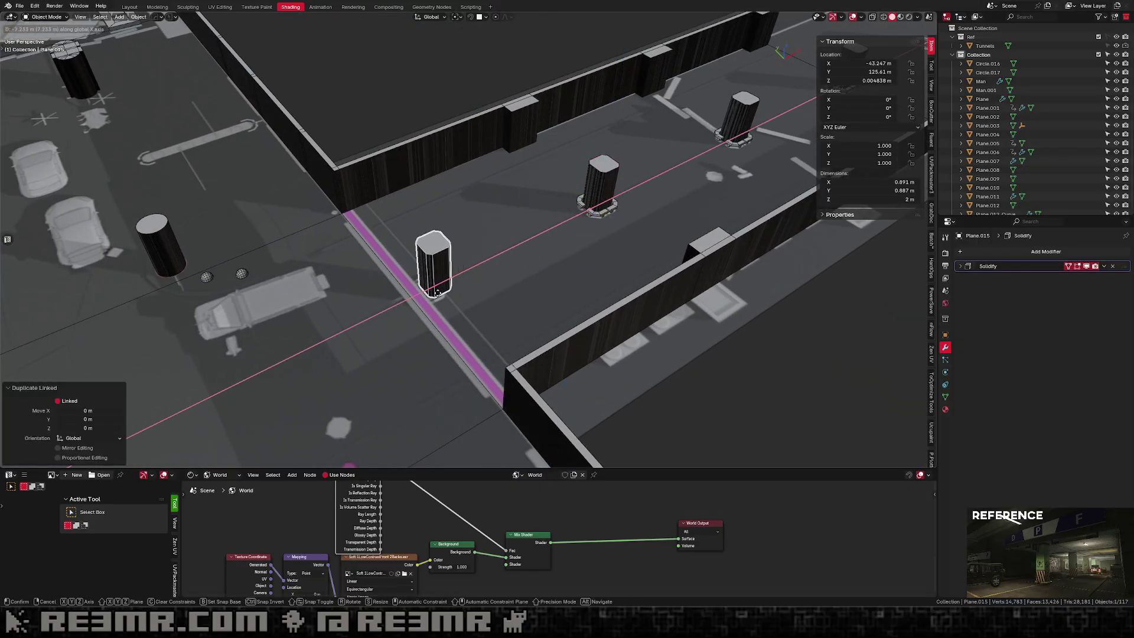
{"action": "left_click", "coordinate": [440, 302]}
Make a linked duplicate of the first pillar's ring and move it along X towards the entrance pillar, to X about -40.55 m.
{"action": "middle_click_drag", "start_coordinate": [441, 301], "coordinate": [614, 248]}
{"action": "left_click", "coordinate": [627, 234]}
{"action": "key", "text": "alt+d"}
{"action": "key", "text": "Escape"}
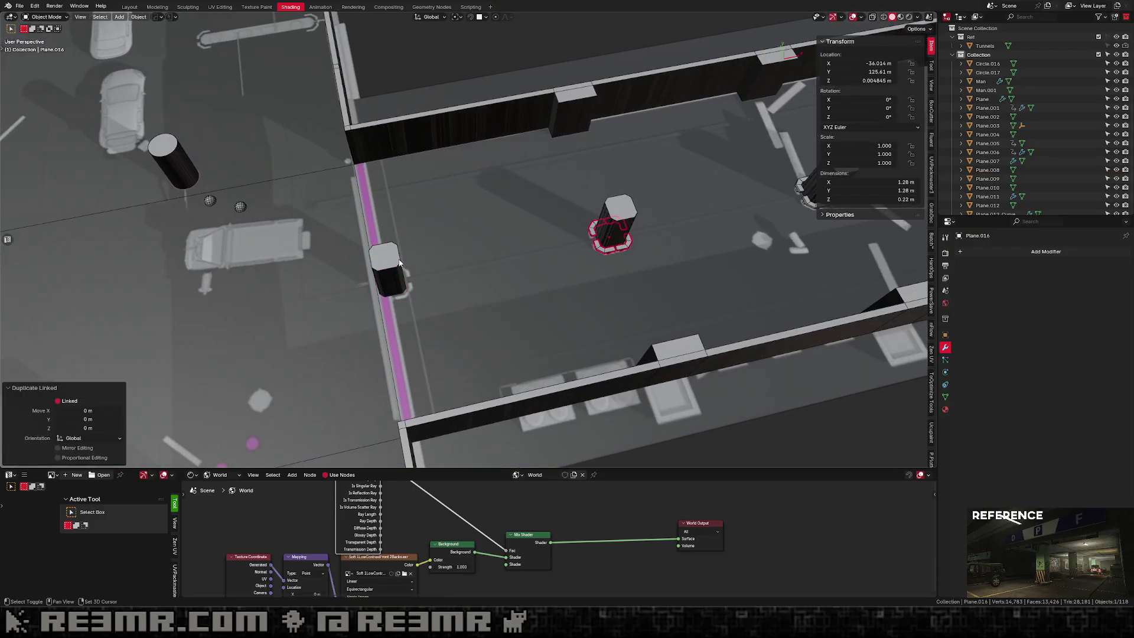
{"action": "key", "text": "g"}
{"action": "key", "text": "x"}
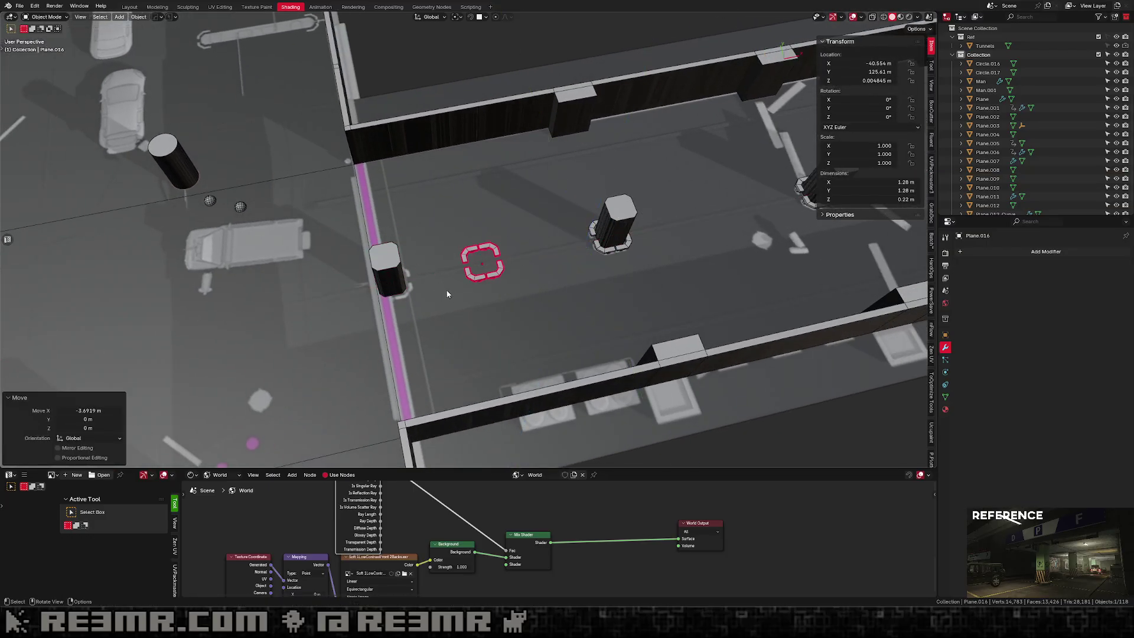
{"action": "left_click", "coordinate": [455, 298]}
Snap the 3D cursor to the entrance pillar's origin, snap the duplicated ring onto it, and clear the selection.
{"action": "left_click", "coordinate": [383, 262]}
{"action": "key", "text": "shift+s"}
{"action": "left_click", "coordinate": [380, 312]}
{"action": "left_click", "coordinate": [472, 267]}
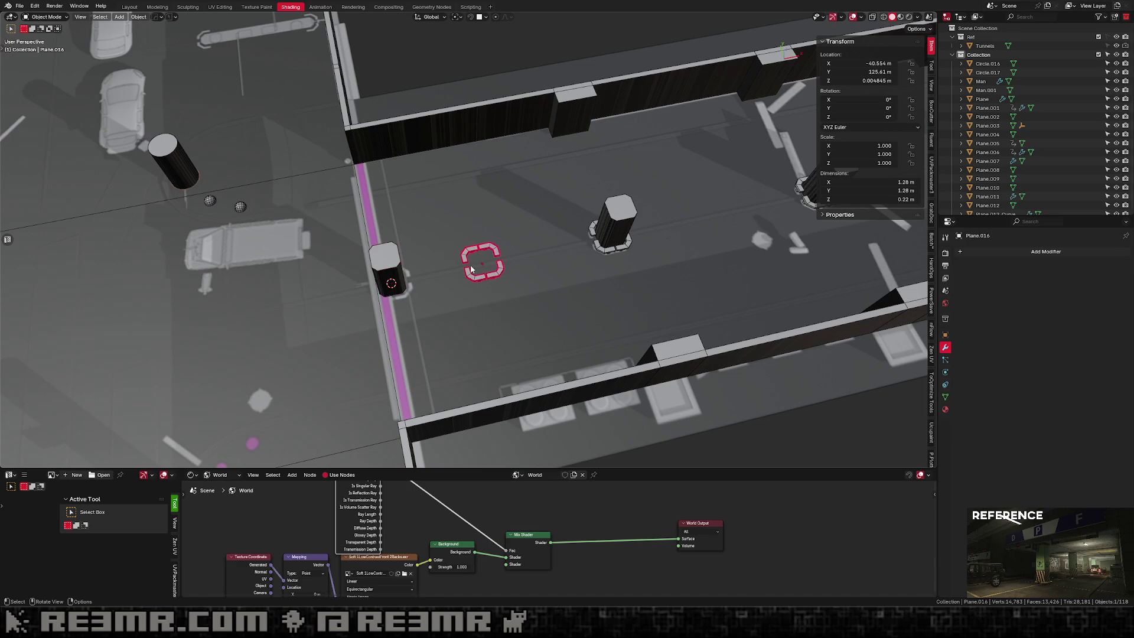
{"action": "key", "text": "shift+s"}
{"action": "left_click", "coordinate": [470, 223]}
{"action": "middle_click_drag", "start_coordinate": [495, 303], "coordinate": [543, 171]}
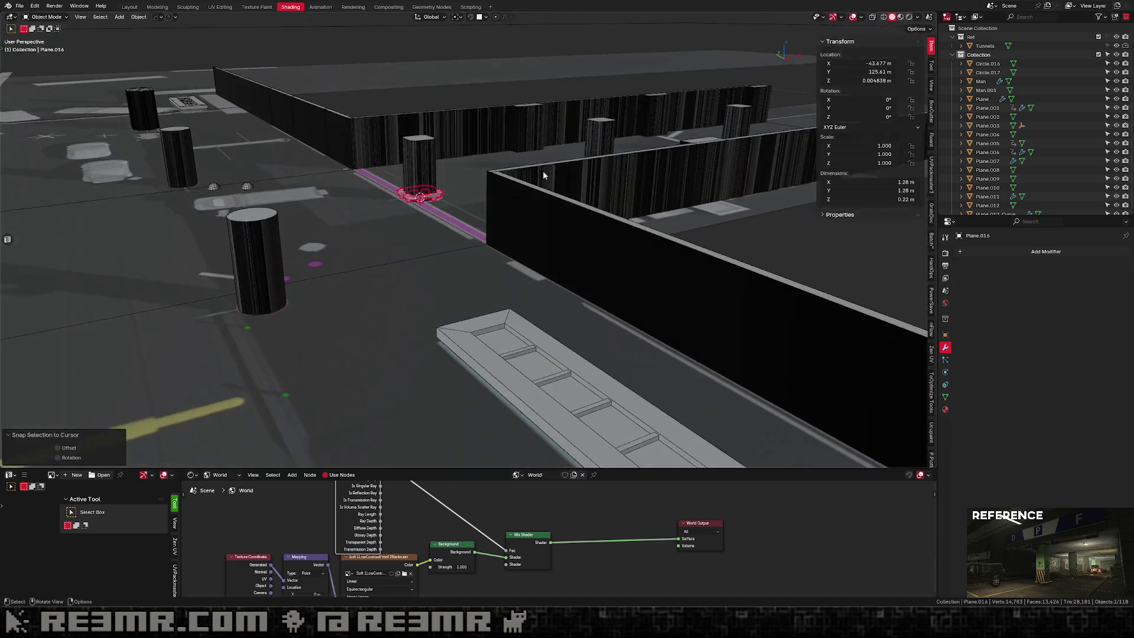
{"action": "scroll", "coordinate": [617, 189], "scroll_direction": "down", "scroll_amount": 3}
{"action": "left_click", "coordinate": [699, 243]}
Examine the side corridor's pillars and base rings from above against the reference layout.
{"action": "middle_click_drag", "start_coordinate": [690, 210], "coordinate": [610, 195]}
{"action": "key", "text": "KP_7"}
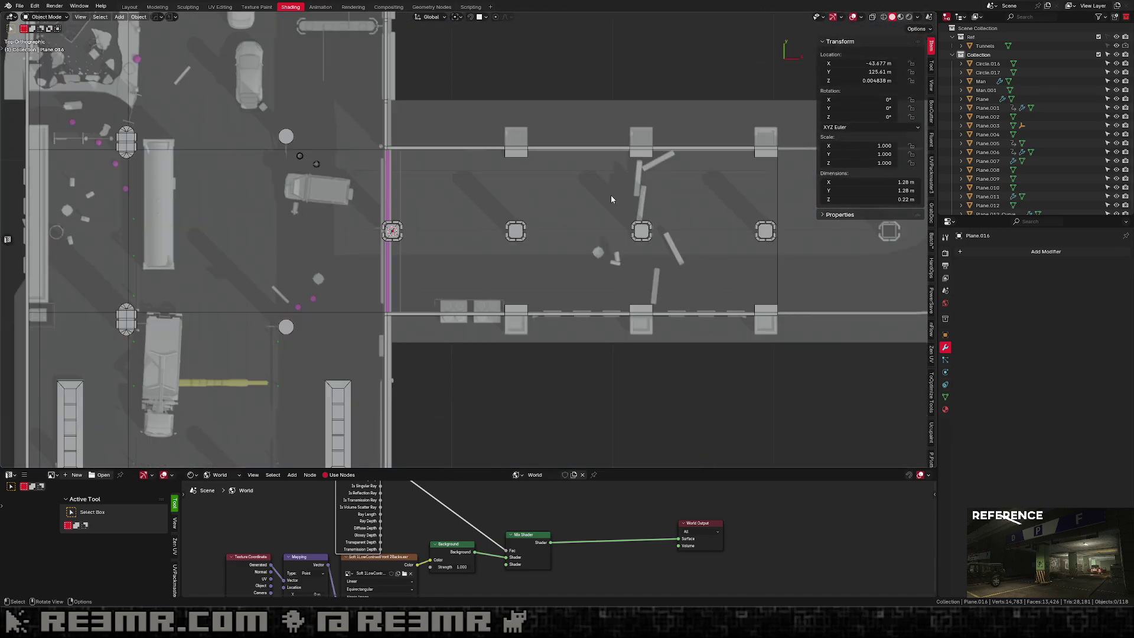
{"action": "scroll", "coordinate": [610, 194], "scroll_direction": "down", "scroll_amount": 2}
{"action": "middle_click_drag", "start_coordinate": [625, 255], "coordinate": [468, 275], "text": "shift"}
{"action": "scroll", "coordinate": [509, 251], "scroll_direction": "up", "scroll_amount": 4}
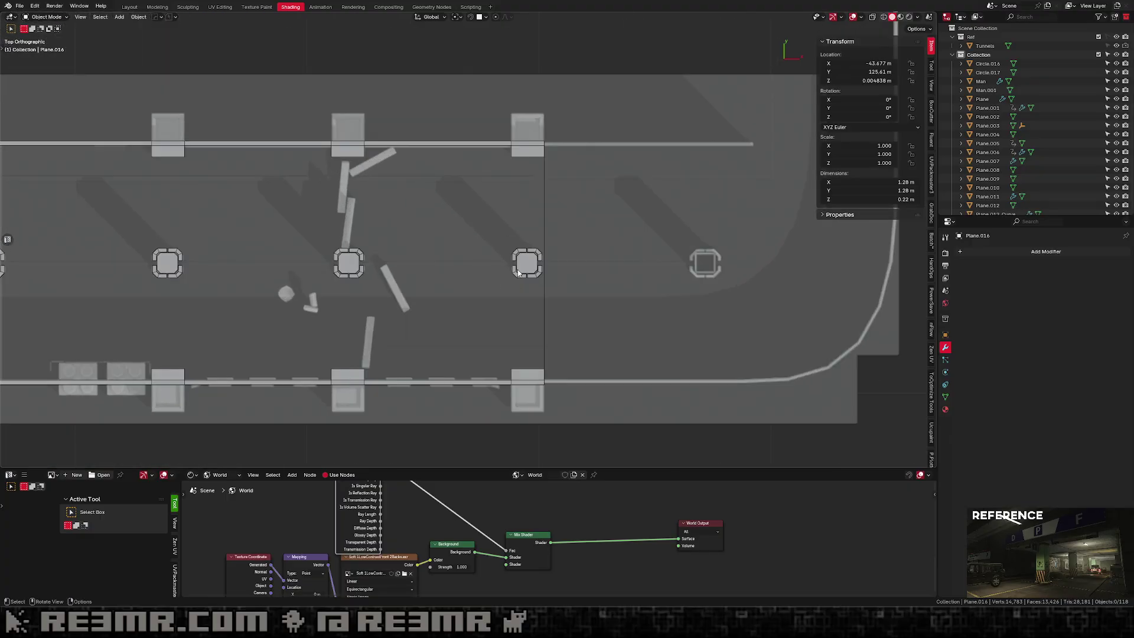
{"action": "left_click", "coordinate": [529, 271]}
{"action": "middle_click_drag", "start_coordinate": [536, 272], "coordinate": [407, 254], "text": "shift"}
{"action": "scroll", "coordinate": [547, 246], "scroll_direction": "down", "scroll_amount": 2}
{"action": "middle_click_drag", "start_coordinate": [323, 273], "coordinate": [461, 291], "text": "shift"}
{"action": "scroll", "coordinate": [423, 275], "scroll_direction": "up", "scroll_amount": 2}
{"action": "scroll", "coordinate": [503, 152], "scroll_direction": "up", "scroll_amount": 3}
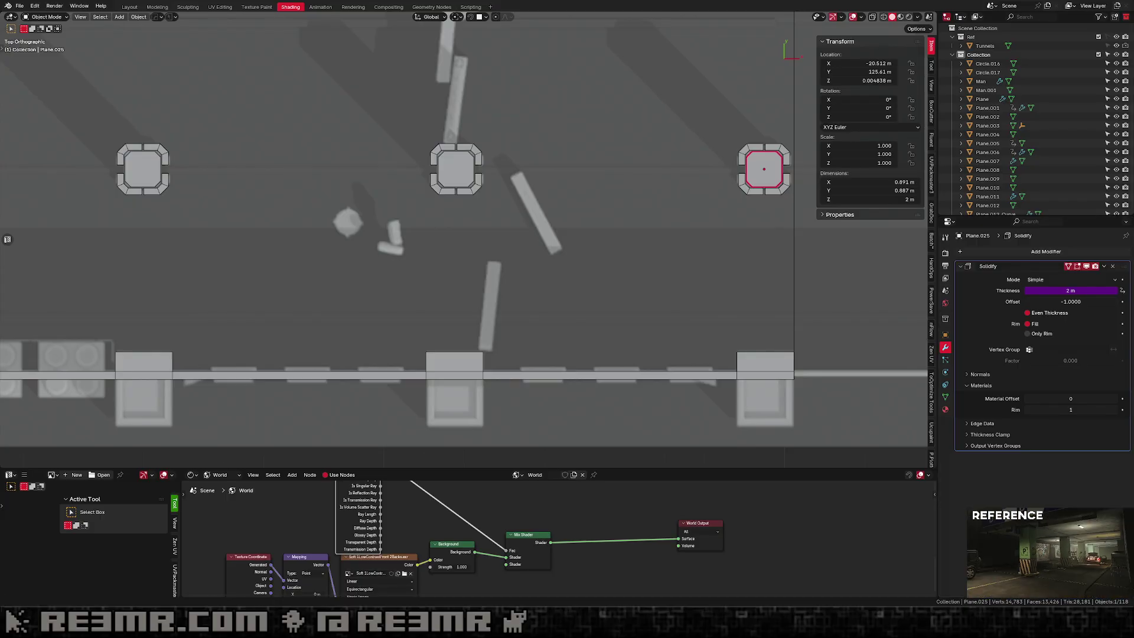
{"action": "scroll", "coordinate": [467, 239], "scroll_direction": "down", "scroll_amount": 4}
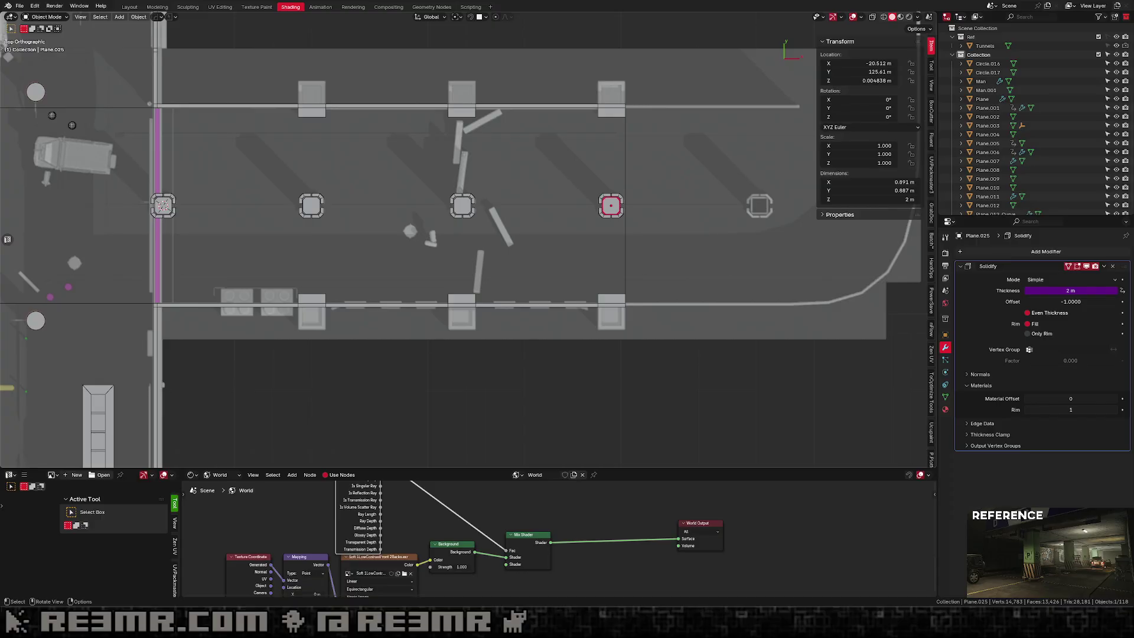
{"action": "scroll", "coordinate": [467, 239], "scroll_direction": "down", "scroll_amount": 2}
{"action": "middle_click_drag", "start_coordinate": [626, 233], "coordinate": [489, 273], "text": "shift"}
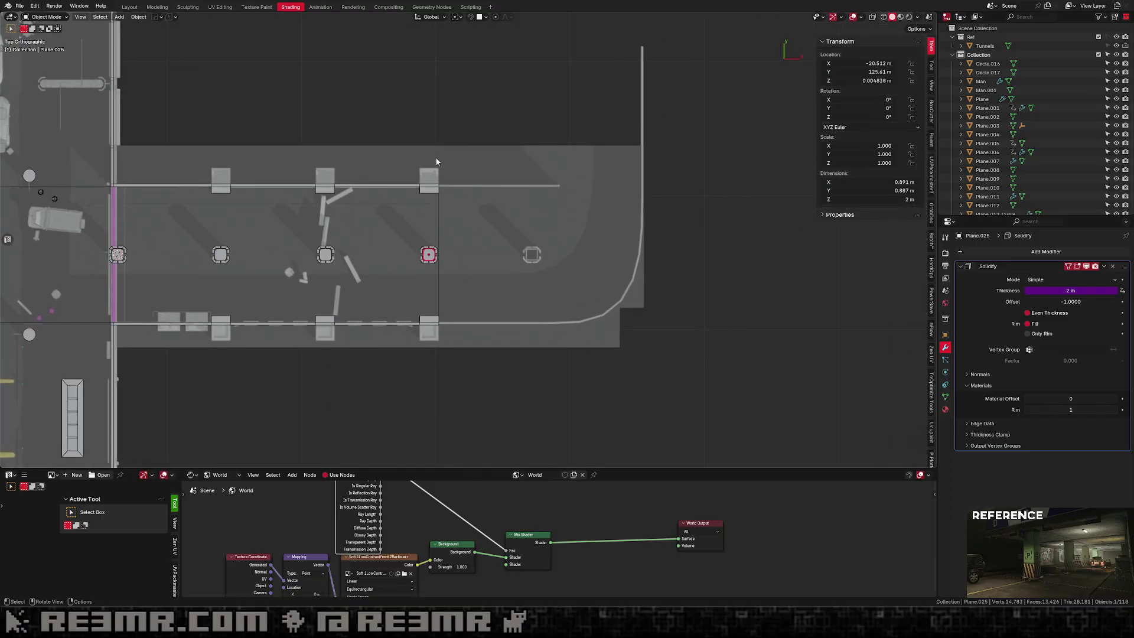
{"action": "scroll", "coordinate": [456, 317], "scroll_direction": "down", "scroll_amount": 4}
{"action": "middle_click_drag", "start_coordinate": [377, 262], "coordinate": [480, 249], "text": "shift"}
{"action": "scroll", "coordinate": [480, 249], "scroll_direction": "up", "scroll_amount": 1}
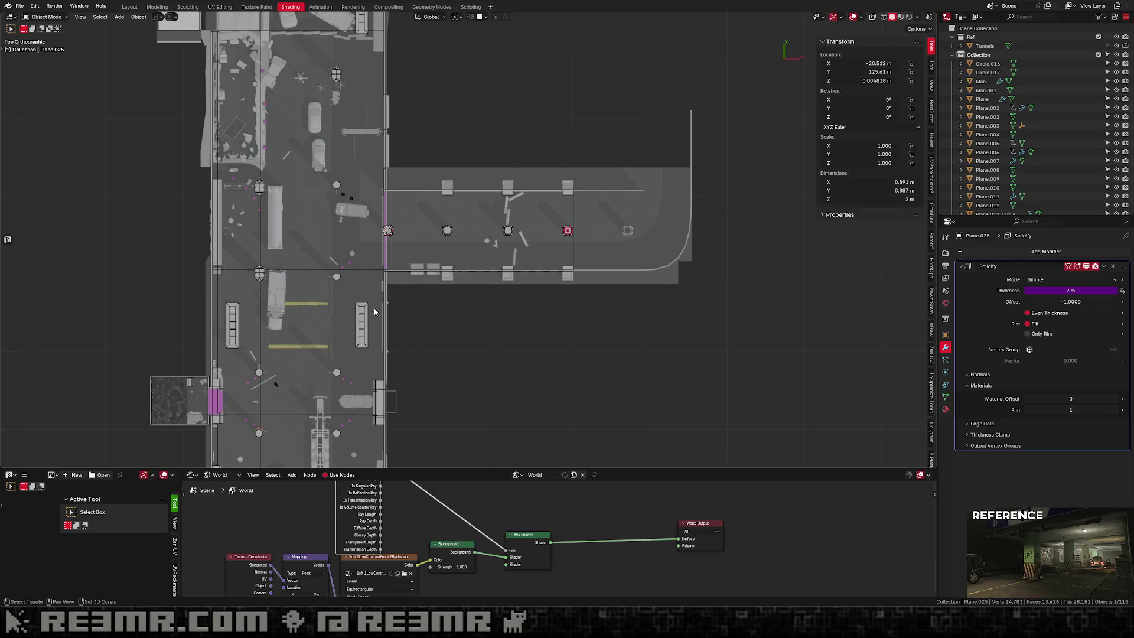
Examine the barrier island and parked cars in the main tunnel near the side corridor from above.
{"action": "middle_click_drag", "start_coordinate": [372, 313], "coordinate": [487, 381], "text": "shift"}
{"action": "scroll", "coordinate": [460, 217], "scroll_direction": "up", "scroll_amount": 2}
{"action": "mouse_move", "coordinate": [461, 217]}
{"action": "middle_mouse_down", "text": "shift"}
{"action": "mouse_move", "coordinate": [482, 248]}
{"action": "mouse_move", "coordinate": [477, 316]}
{"action": "mouse_move", "coordinate": [460, 214]}
{"action": "middle_mouse_up", "text": "shift"}
{"action": "scroll", "coordinate": [465, 217], "scroll_direction": "up", "scroll_amount": 4}
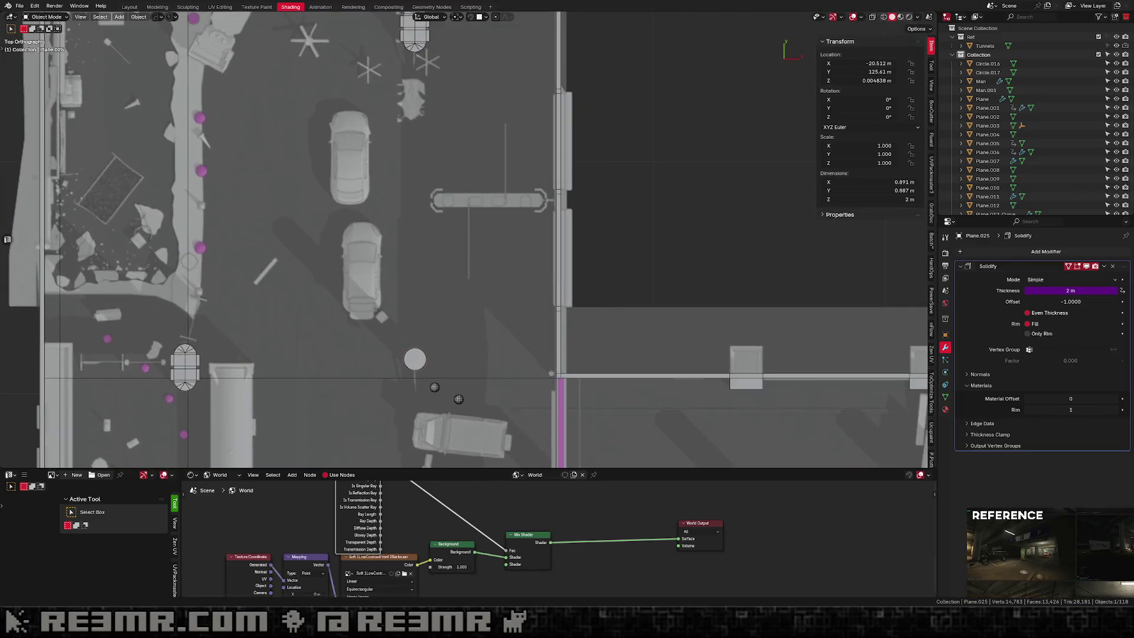
{"action": "scroll", "coordinate": [529, 275], "scroll_direction": "down", "scroll_amount": 5}
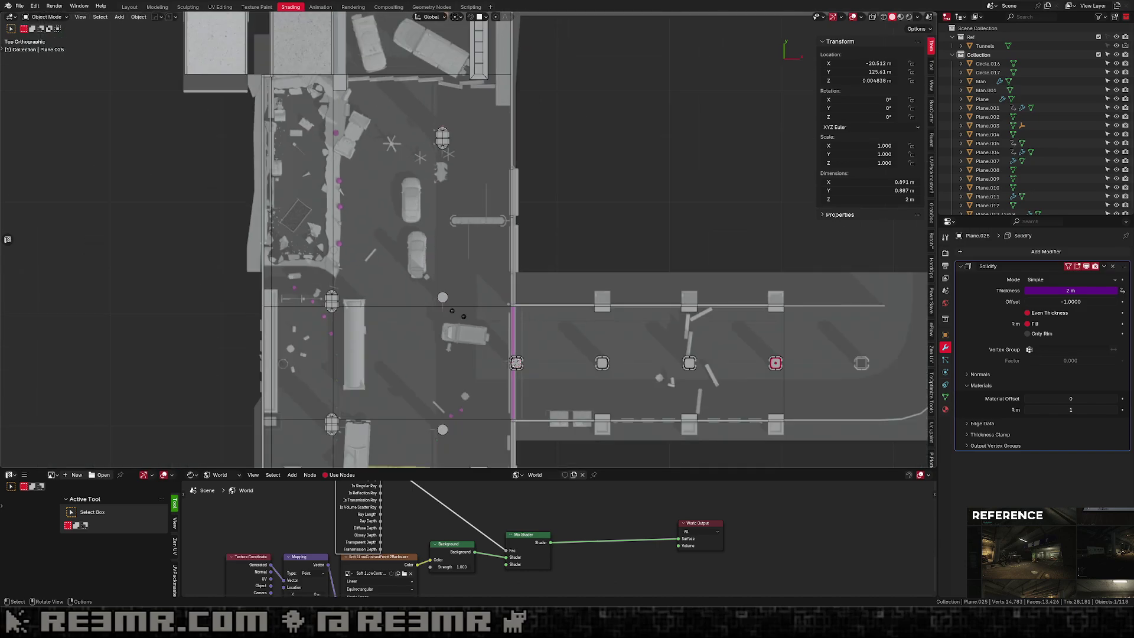
{"action": "scroll", "coordinate": [529, 274], "scroll_direction": "up", "scroll_amount": 6}
{"action": "scroll", "coordinate": [515, 229], "scroll_direction": "up", "scroll_amount": 2}
{"action": "middle_click_drag", "start_coordinate": [515, 229], "coordinate": [410, 272], "text": "shift"}
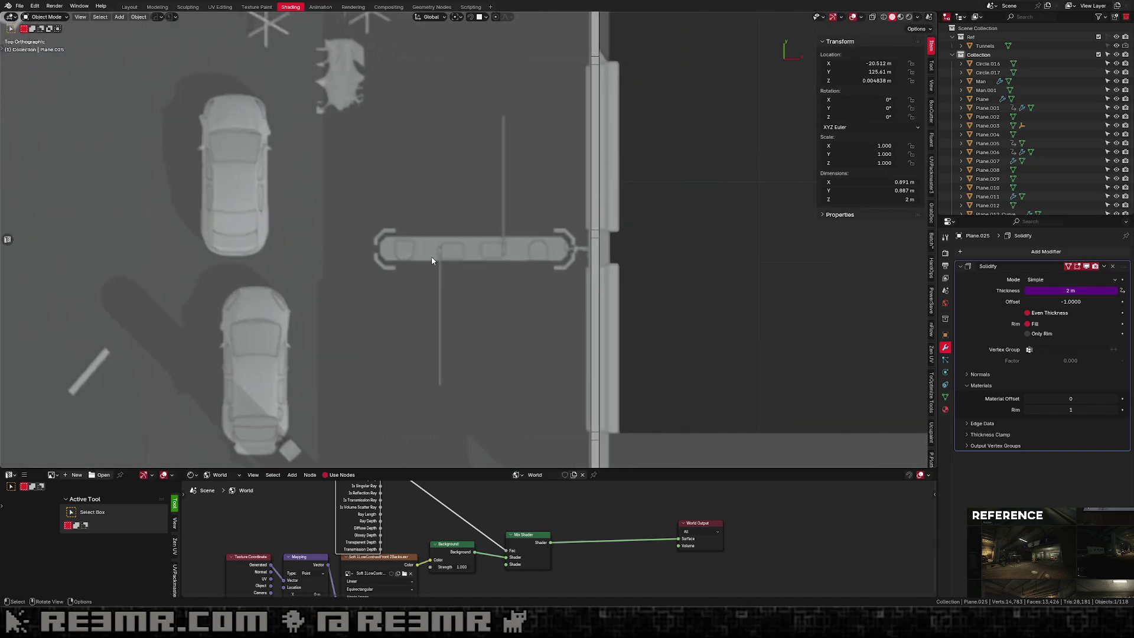
{"action": "scroll", "coordinate": [466, 285], "scroll_direction": "up", "scroll_amount": 2}
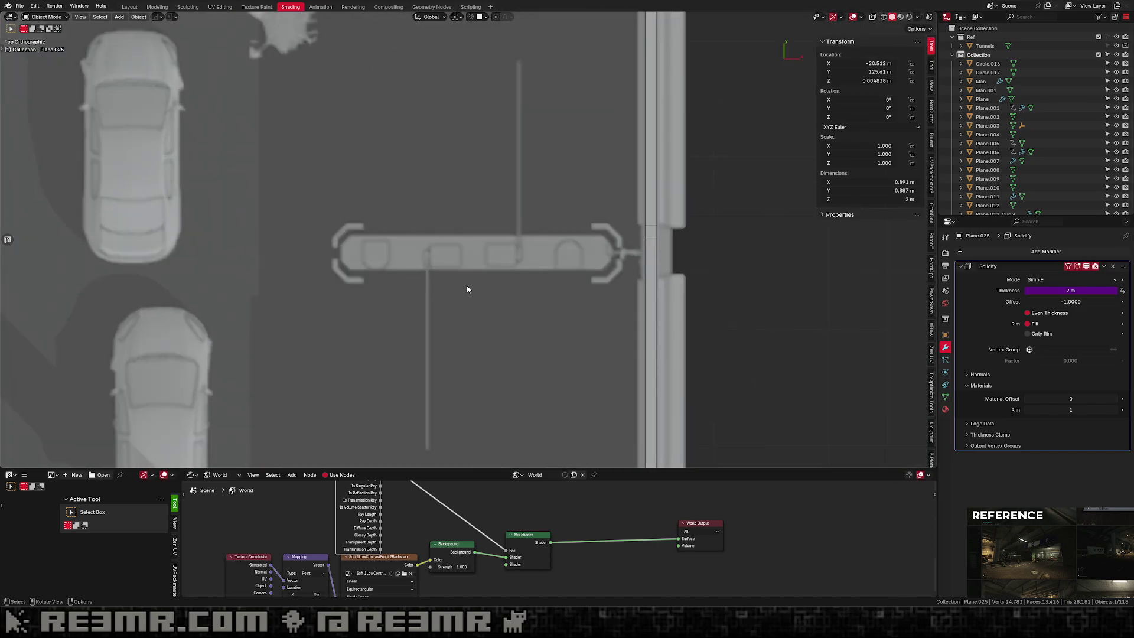
{"action": "scroll", "coordinate": [465, 285], "scroll_direction": "down", "scroll_amount": 5}
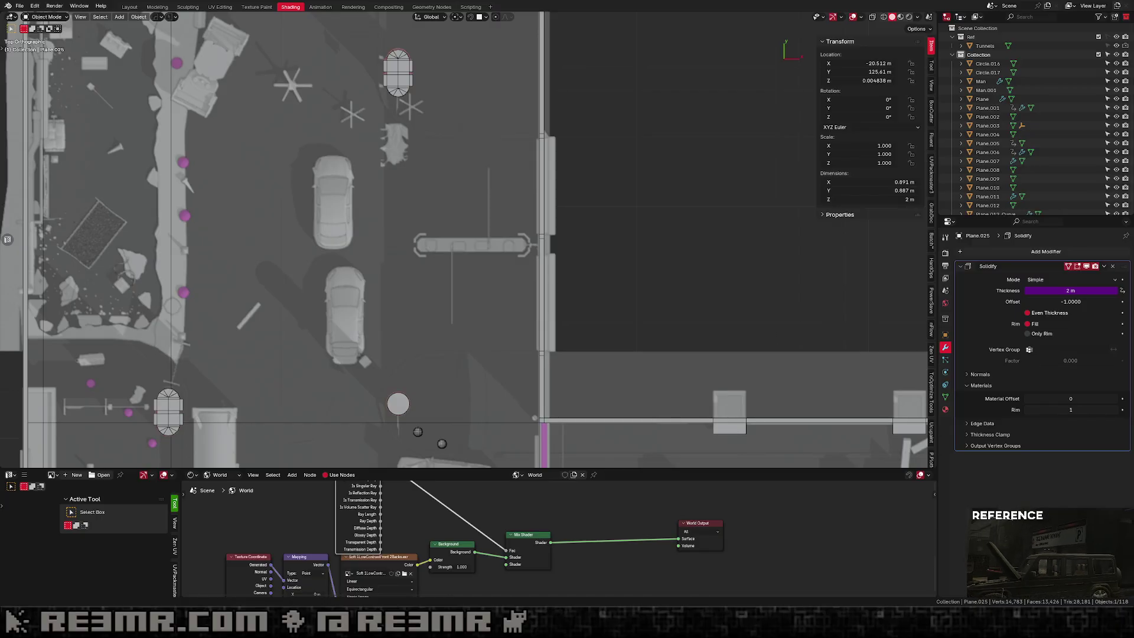
{"action": "middle_click_drag", "start_coordinate": [353, 300], "coordinate": [344, 291], "text": "shift"}
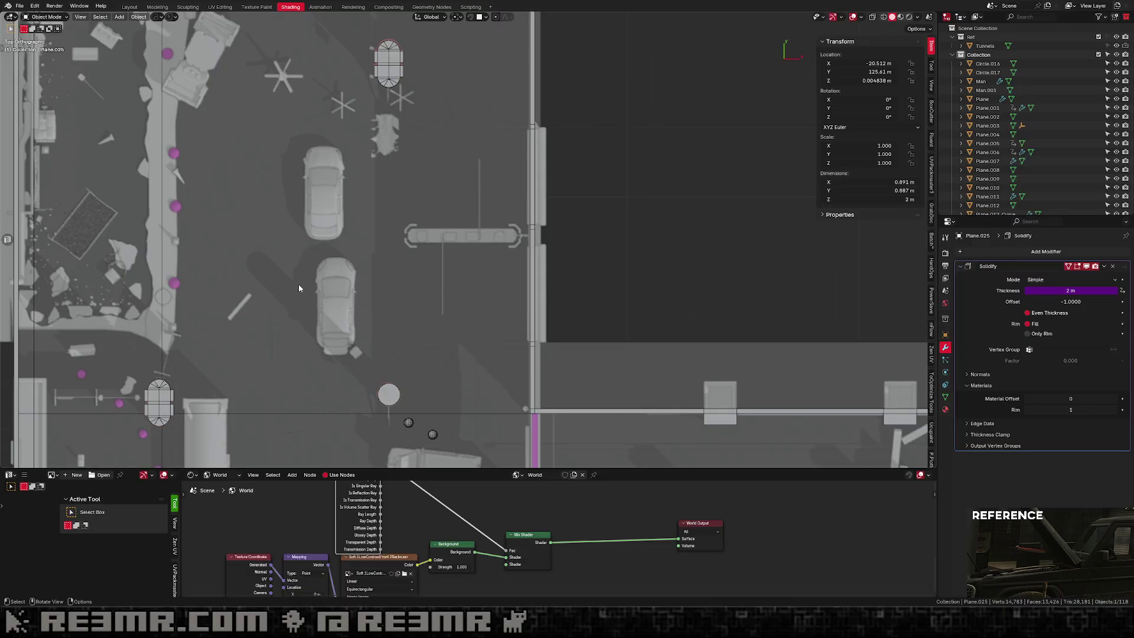
{"action": "scroll", "coordinate": [764, 288], "scroll_direction": "down", "scroll_amount": 7}
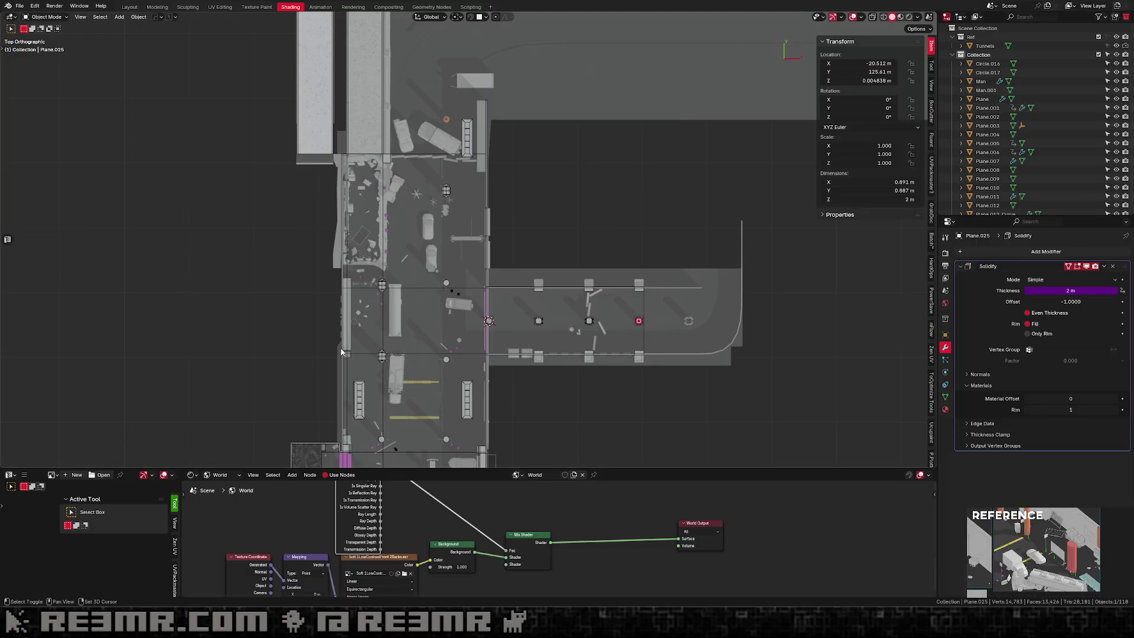
Add a 2 m plane and align its corner with the first square block with four circles by the side corridor's lower wall.
{"action": "middle_click_drag", "start_coordinate": [341, 352], "coordinate": [397, 169], "text": "shift"}
{"action": "scroll", "coordinate": [397, 169], "scroll_direction": "down", "scroll_amount": 2}
{"action": "scroll", "coordinate": [464, 278], "scroll_direction": "up", "scroll_amount": 3}
{"action": "middle_click_drag", "start_coordinate": [576, 260], "coordinate": [480, 385], "text": "shift"}
{"action": "scroll", "coordinate": [504, 285], "scroll_direction": "up", "scroll_amount": 4}
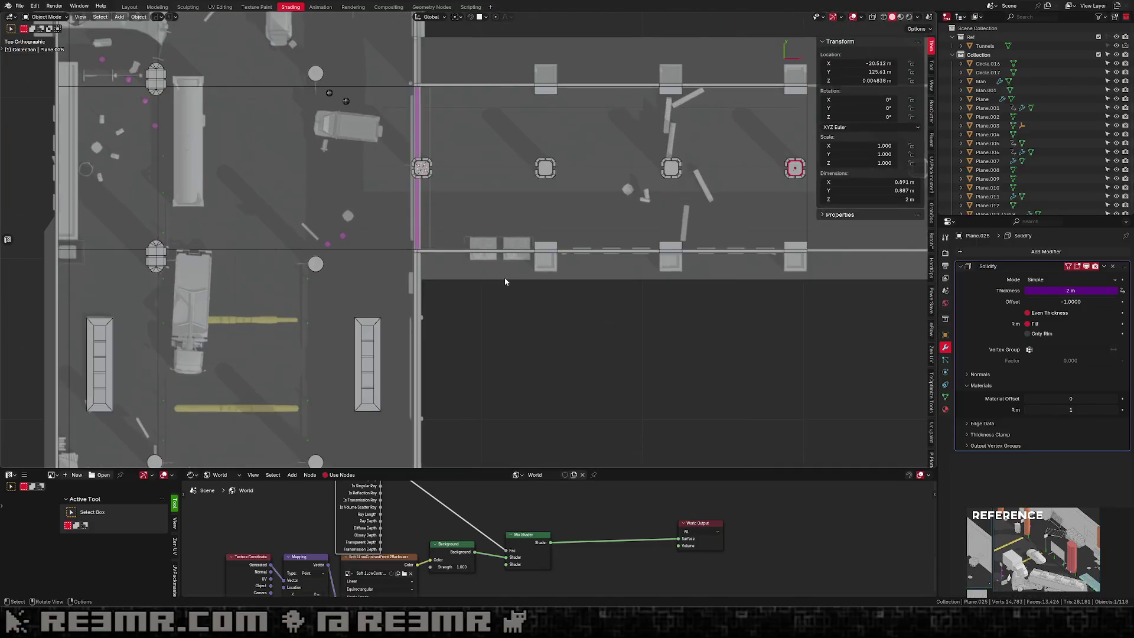
{"action": "scroll", "coordinate": [473, 282], "scroll_direction": "up", "scroll_amount": 4}
{"action": "scroll", "coordinate": [469, 286], "scroll_direction": "down", "scroll_amount": 4}
{"action": "scroll", "coordinate": [466, 288], "scroll_direction": "up", "scroll_amount": 5}
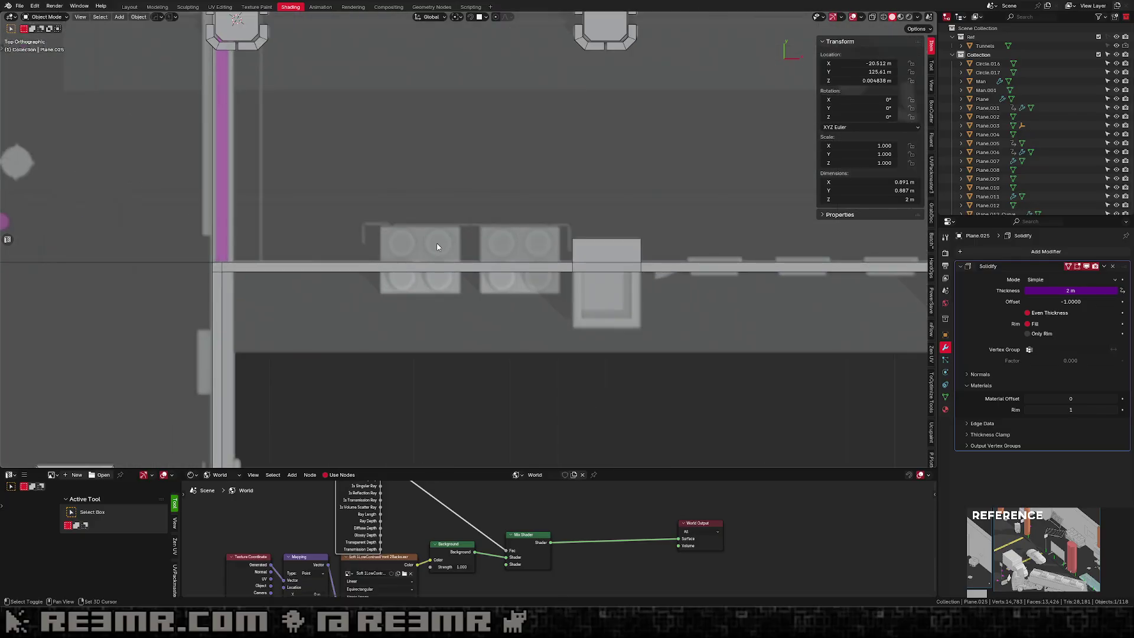
{"action": "key", "text": "shift+a"}
{"action": "left_click", "coordinate": [472, 252]}
{"action": "key", "text": "g"}
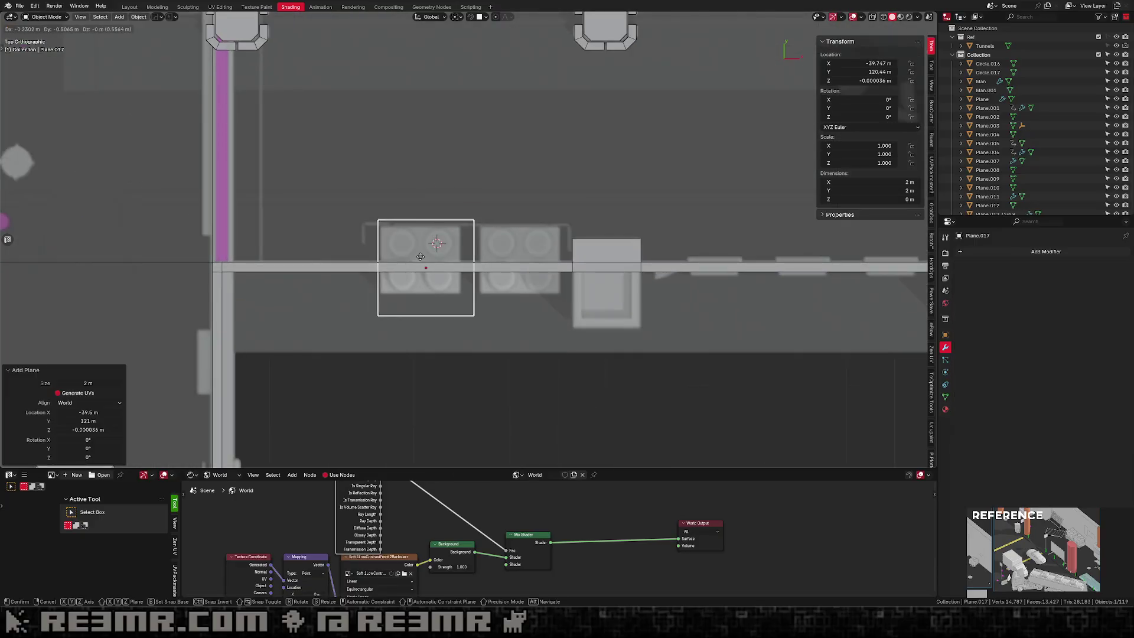
{"action": "left_click", "coordinate": [382, 232]}
Snap the 3D cursor to the plane's corner vertex at the block's upper-left corner and leave mesh editing.
{"action": "key", "text": "Tab"}
{"action": "left_click", "coordinate": [382, 231]}
{"action": "key", "text": "shift+s"}
{"action": "left_click", "coordinate": [384, 271]}
{"action": "key", "text": "Tab"}
{"action": "key", "text": "g"}
{"action": "right_click", "coordinate": [424, 235]}
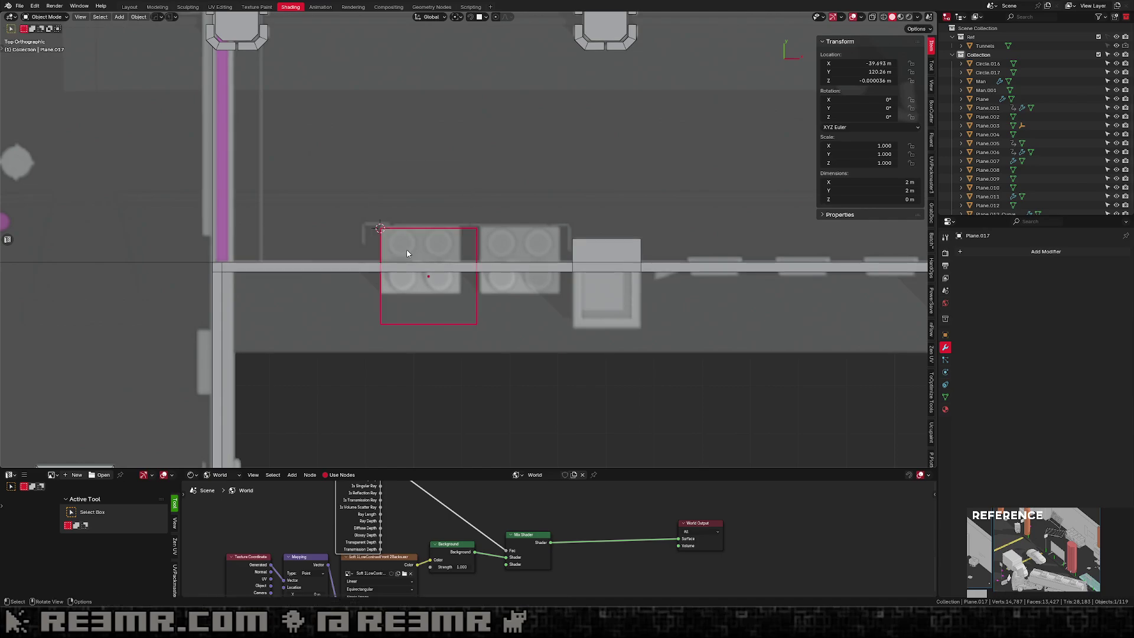
Scale the plane around the 3D cursor to about 1.66 m by 1.35 m to fit the first square block's outline.
{"action": "key", "text": "Tab"}
{"action": "key", "text": "Tab"}
{"action": "key", "text": "period"}
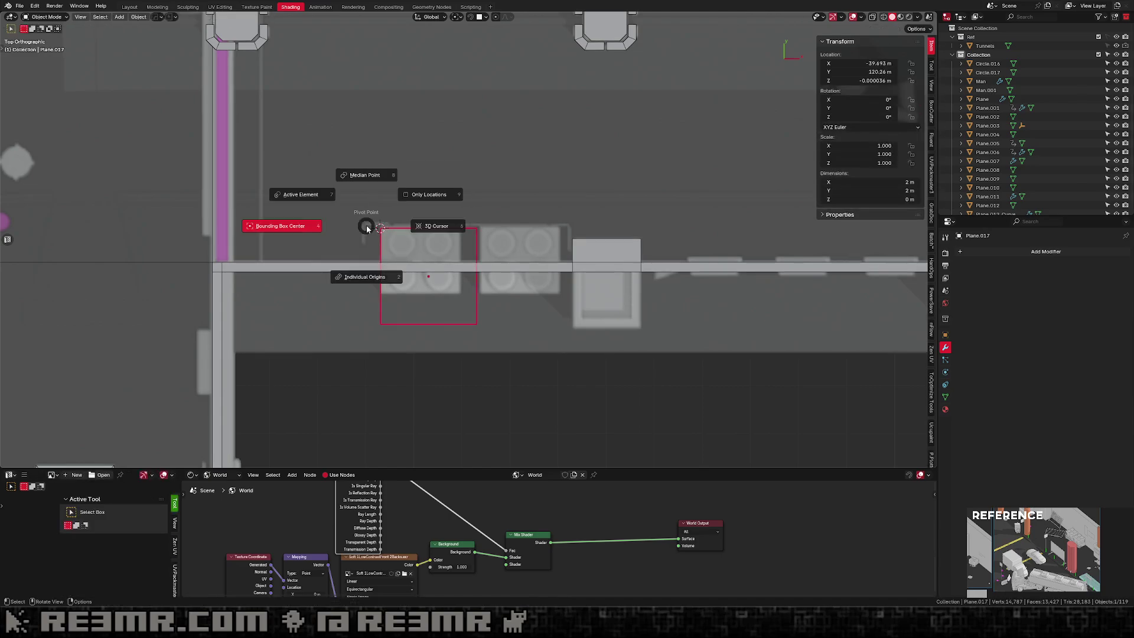
{"action": "left_click", "coordinate": [432, 230]}
{"action": "key", "text": "s"}
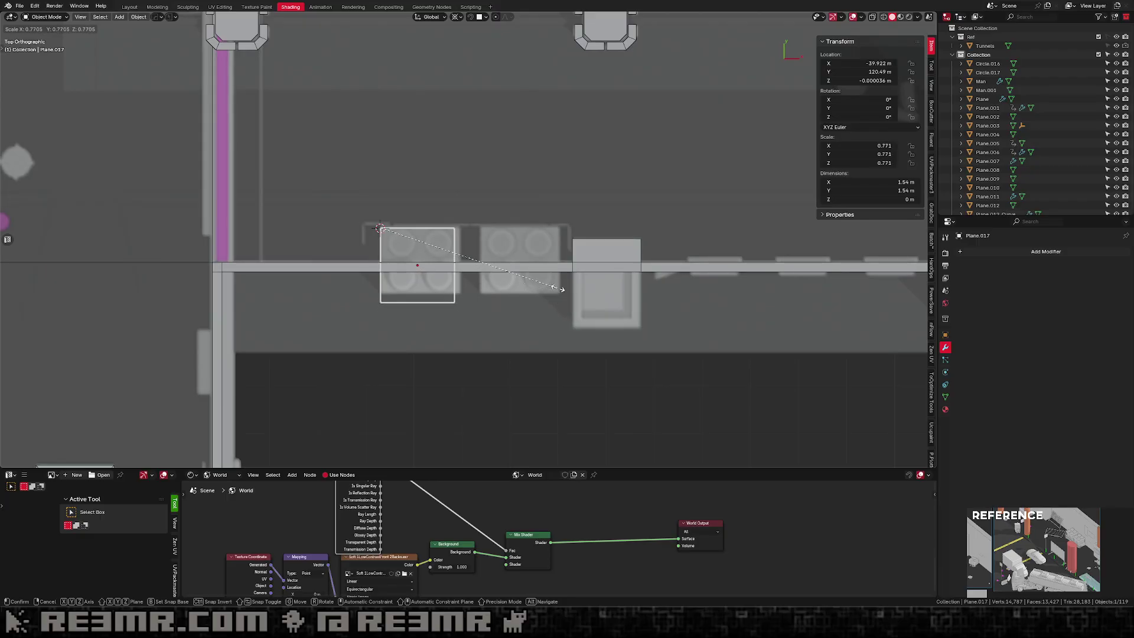
{"action": "left_click", "coordinate": [578, 279]}
{"action": "key", "text": "s"}
{"action": "key", "text": "x"}
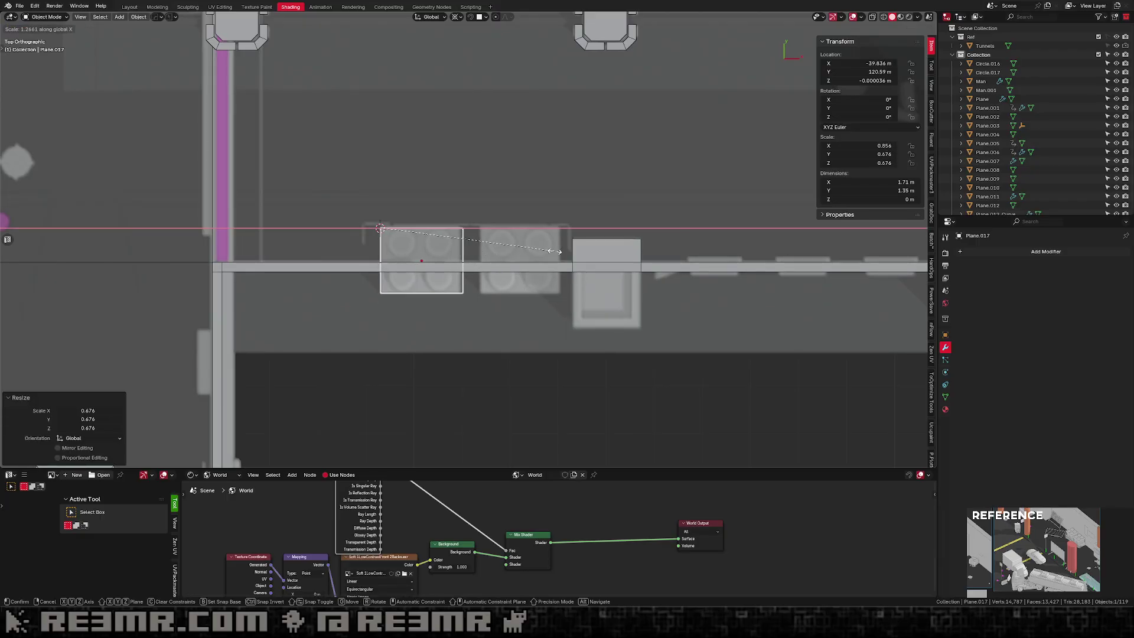
{"action": "left_click", "coordinate": [499, 255]}
{"action": "scroll", "coordinate": [442, 242], "scroll_direction": "up", "scroll_amount": 4}
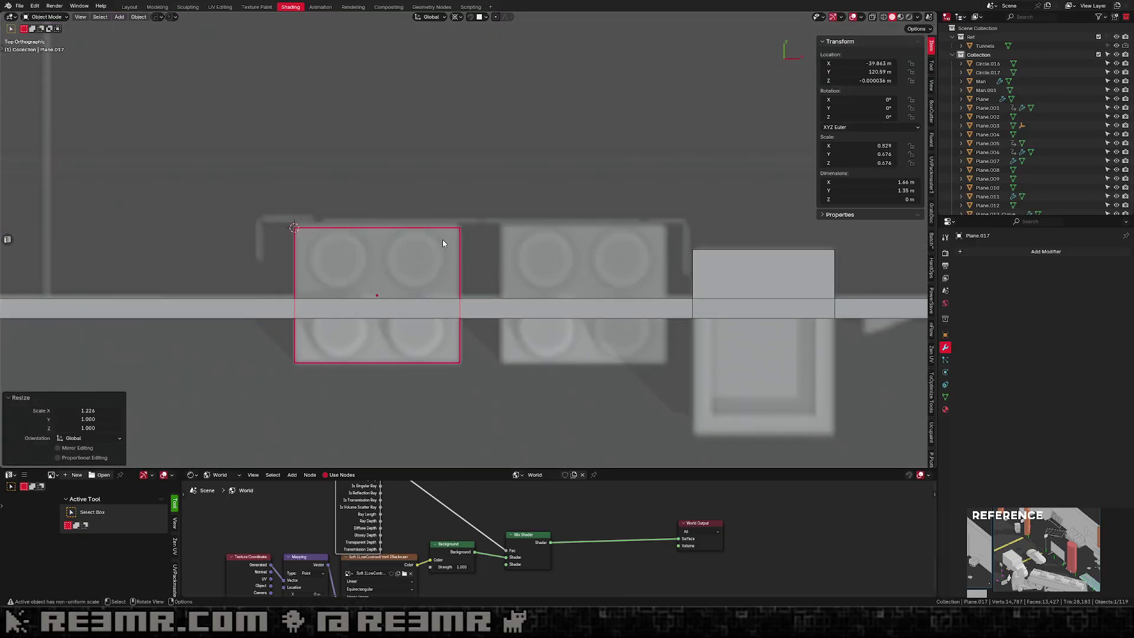
Extrude the plane upward about 1.33 m into a solid block.
{"action": "scroll", "coordinate": [407, 278], "scroll_direction": "down", "scroll_amount": 5}
{"action": "middle_click_drag", "start_coordinate": [407, 278], "coordinate": [443, 283]}
{"action": "key", "text": "ctrl+alt+shift+c"}
{"action": "key", "text": "Tab"}
{"action": "key", "text": "a"}
{"action": "key", "text": "e"}
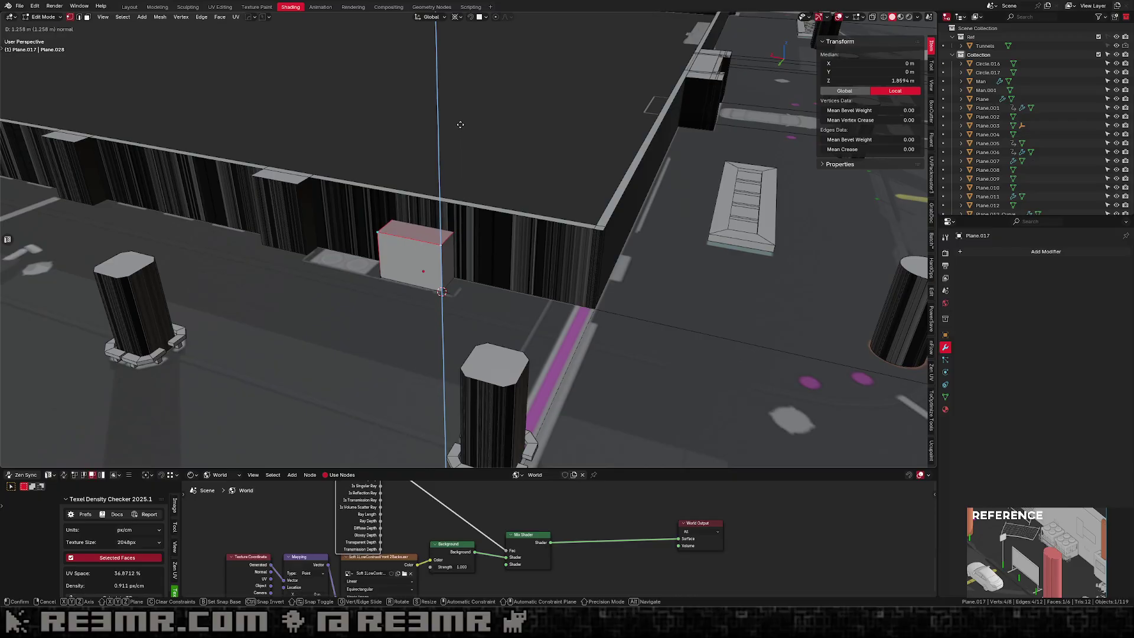
{"action": "left_click", "coordinate": [450, 147]}
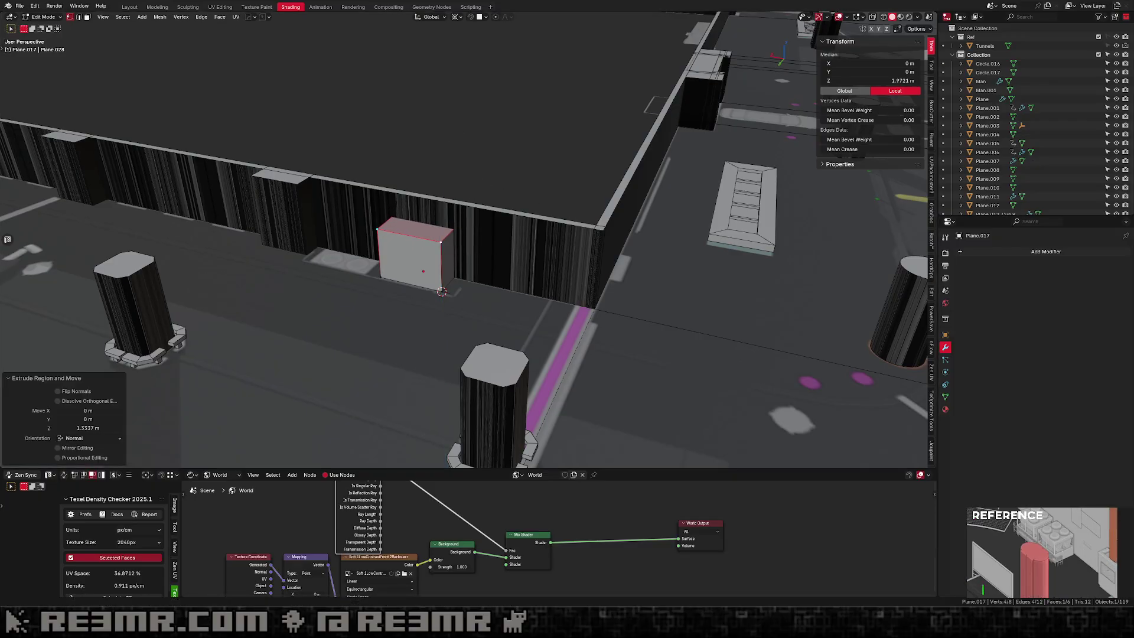
{"action": "middle_click_drag", "start_coordinate": [512, 258], "coordinate": [483, 262]}
{"action": "key", "text": "Tab"}
Move the human figure in the main tunnel along the Y axis toward the side corridor.
{"action": "scroll", "coordinate": [483, 263], "scroll_direction": "down", "scroll_amount": 2}
{"action": "key", "text": "n"}
{"action": "scroll", "coordinate": [548, 373], "scroll_direction": "down", "scroll_amount": 7}
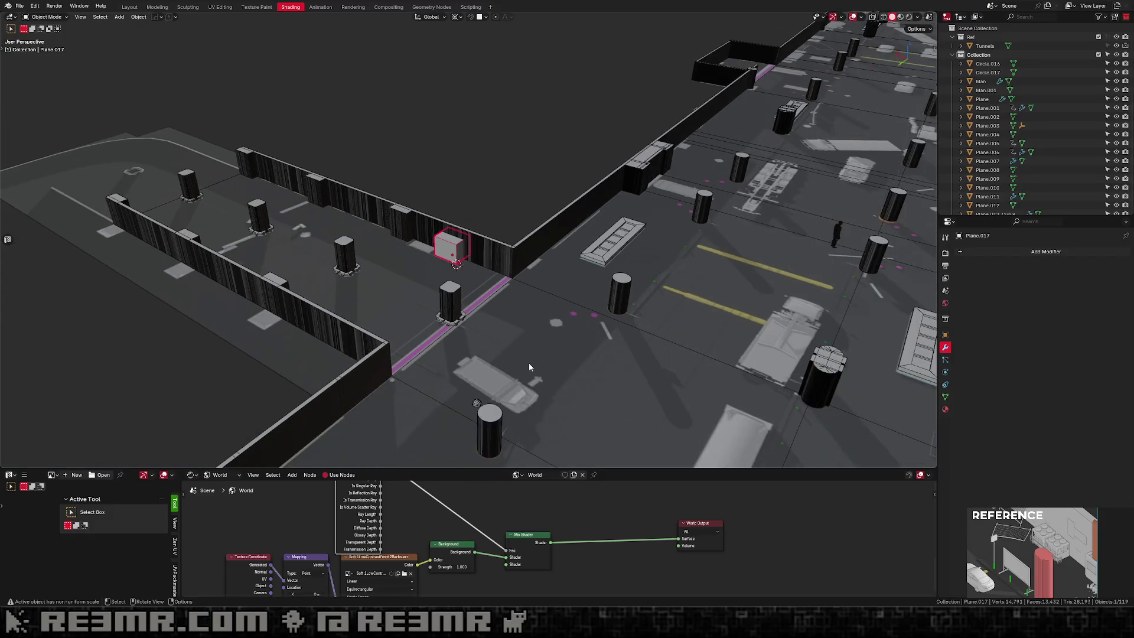
{"action": "middle_click_drag", "start_coordinate": [663, 300], "coordinate": [590, 313]}
{"action": "left_click", "coordinate": [653, 251]}
{"action": "left_click", "coordinate": [652, 248]}
{"action": "key", "text": "g"}
{"action": "key", "text": "x"}
{"action": "right_click", "coordinate": [433, 263]}
{"action": "scroll", "coordinate": [589, 313], "scroll_direction": "up", "scroll_amount": 2}
{"action": "key", "text": "g"}
{"action": "key", "text": "y"}
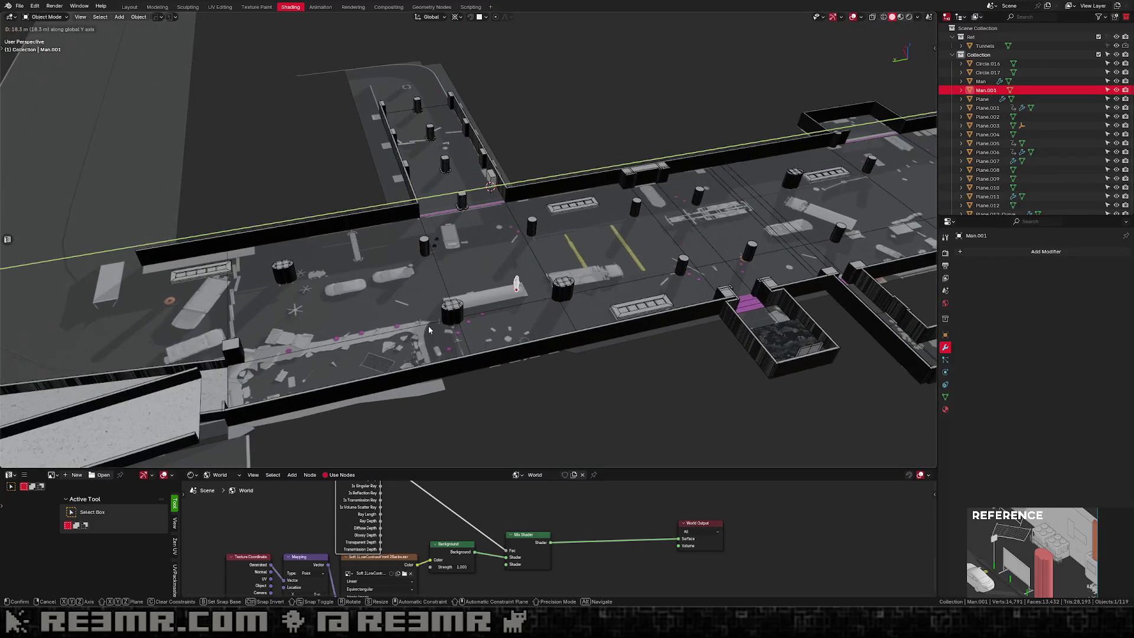
{"action": "left_click", "coordinate": [474, 363]}
Bring the human figure into the side corridor and adjust its Y position beside the new block for scale.
{"action": "key", "text": "g"}
{"action": "key", "text": "x"}
{"action": "key", "text": "y"}
{"action": "left_click", "coordinate": [431, 248]}
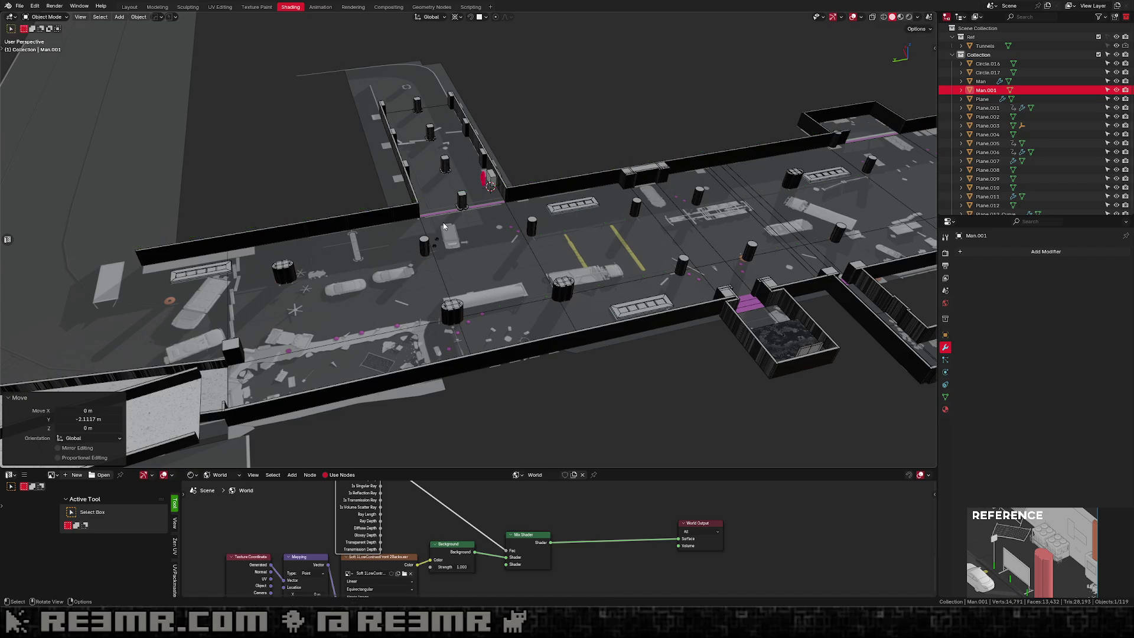
{"action": "key", "text": "KP_Decimal"}
{"action": "scroll", "coordinate": [443, 226], "scroll_direction": "down", "scroll_amount": 3}
{"action": "middle_click_drag", "start_coordinate": [442, 226], "coordinate": [407, 255]}
{"action": "key", "text": "g"}
{"action": "key", "text": "y"}
{"action": "left_click", "coordinate": [521, 197]}
{"action": "key", "text": "g"}
{"action": "key", "text": "y"}
{"action": "left_click", "coordinate": [468, 235]}
{"action": "middle_click_drag", "start_coordinate": [468, 235], "coordinate": [365, 237]}
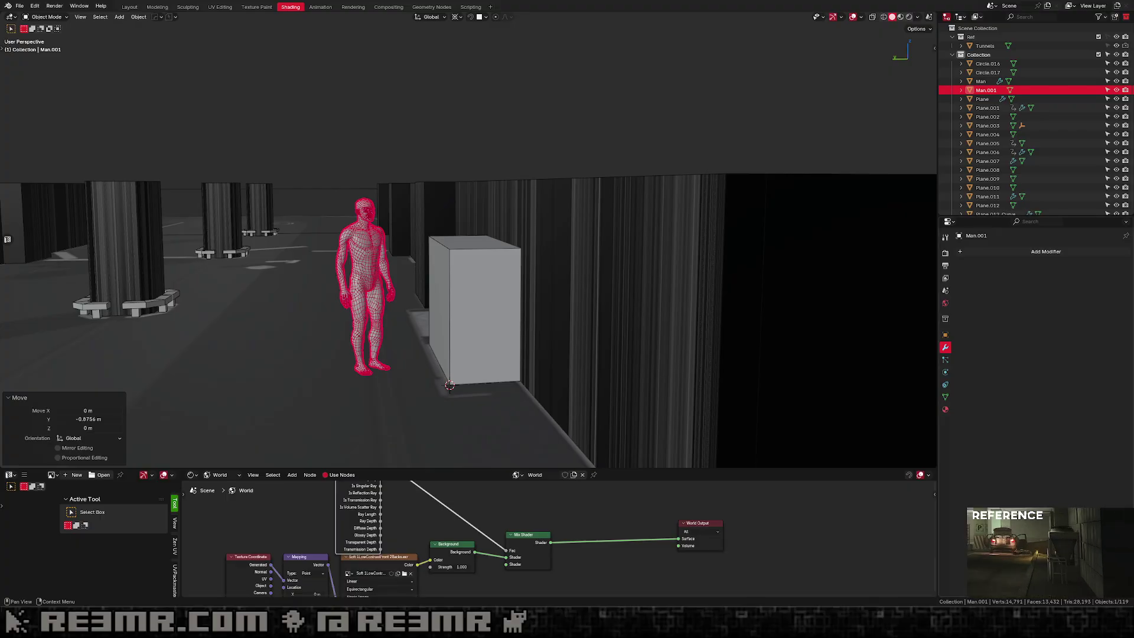
Compare the human figure with the block and shift the figure about -0.71 m along Y.
{"action": "middle_click_drag", "start_coordinate": [334, 276], "coordinate": [476, 288]}
{"action": "left_click", "coordinate": [446, 261]}
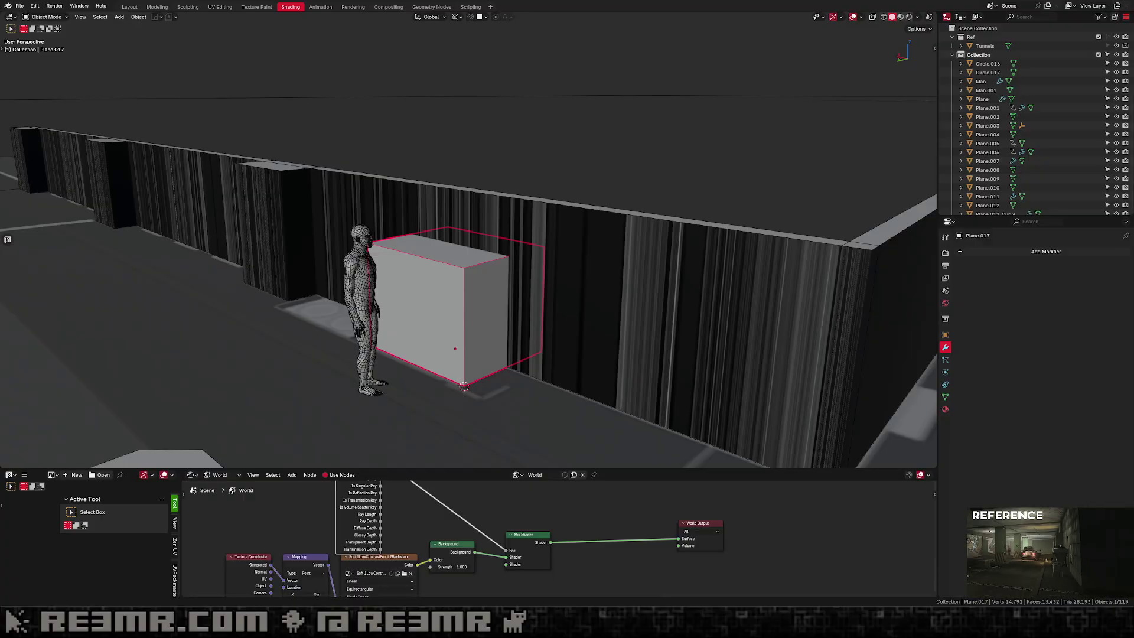
{"action": "left_click", "coordinate": [363, 277]}
{"action": "mouse_move", "coordinate": [429, 273]}
{"action": "middle_mouse_down"}
{"action": "mouse_move", "coordinate": [415, 271]}
{"action": "mouse_move", "coordinate": [422, 278]}
{"action": "middle_mouse_up"}
{"action": "key", "text": "g"}
{"action": "right_click", "coordinate": [437, 276]}
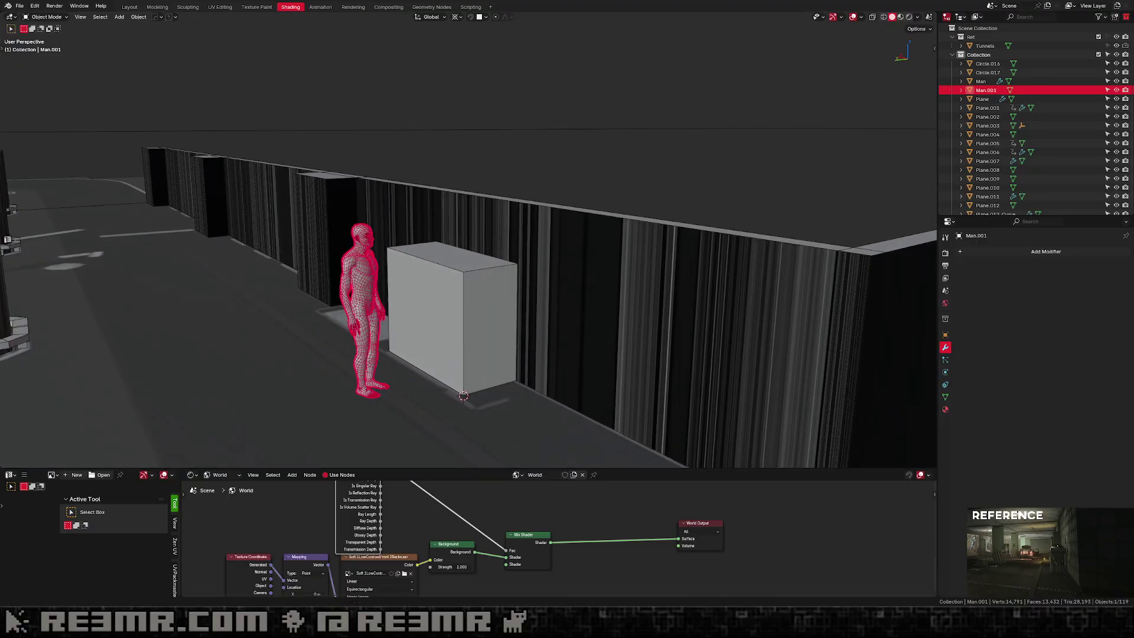
{"action": "middle_click_drag", "start_coordinate": [590, 310], "coordinate": [488, 354]}
{"action": "key", "text": "g"}
{"action": "key", "text": "y"}
{"action": "left_click", "coordinate": [581, 284]}
Rotate the human figure roughly 130° around Z to face the block and readjust its Y position.
{"action": "key", "text": "r"}
{"action": "key", "text": "z"}
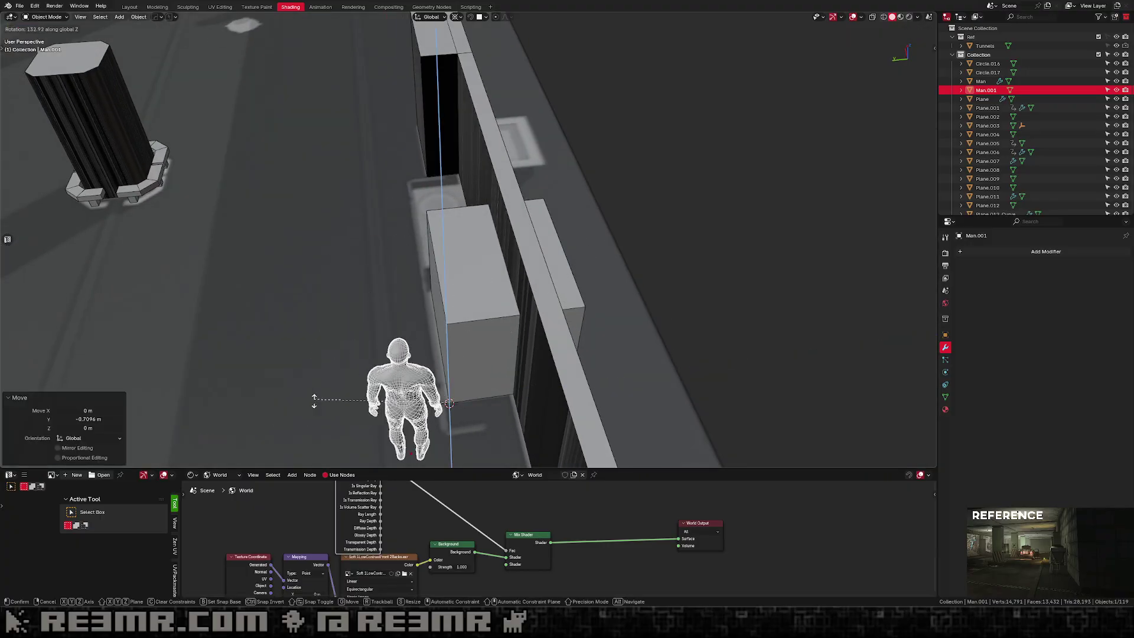
{"action": "left_click", "coordinate": [311, 392]}
{"action": "key", "text": "g"}
{"action": "key", "text": "y"}
{"action": "left_click", "coordinate": [458, 357]}
{"action": "middle_click_drag", "start_coordinate": [457, 356], "coordinate": [435, 361]}
Add a 16-vertex circle at the 3D cursor and scale it to 0.3.
{"action": "left_click", "coordinate": [402, 349]}
{"action": "key", "text": "KP_7"}
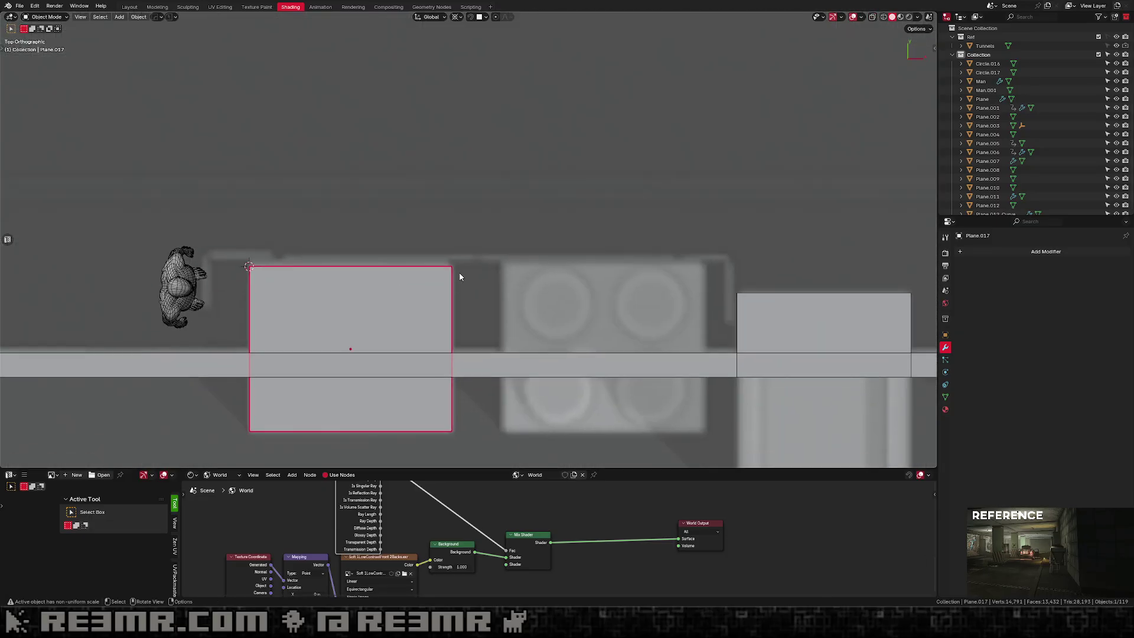
{"action": "key", "text": "shift+a"}
{"action": "mouse_move", "coordinate": [459, 272]}
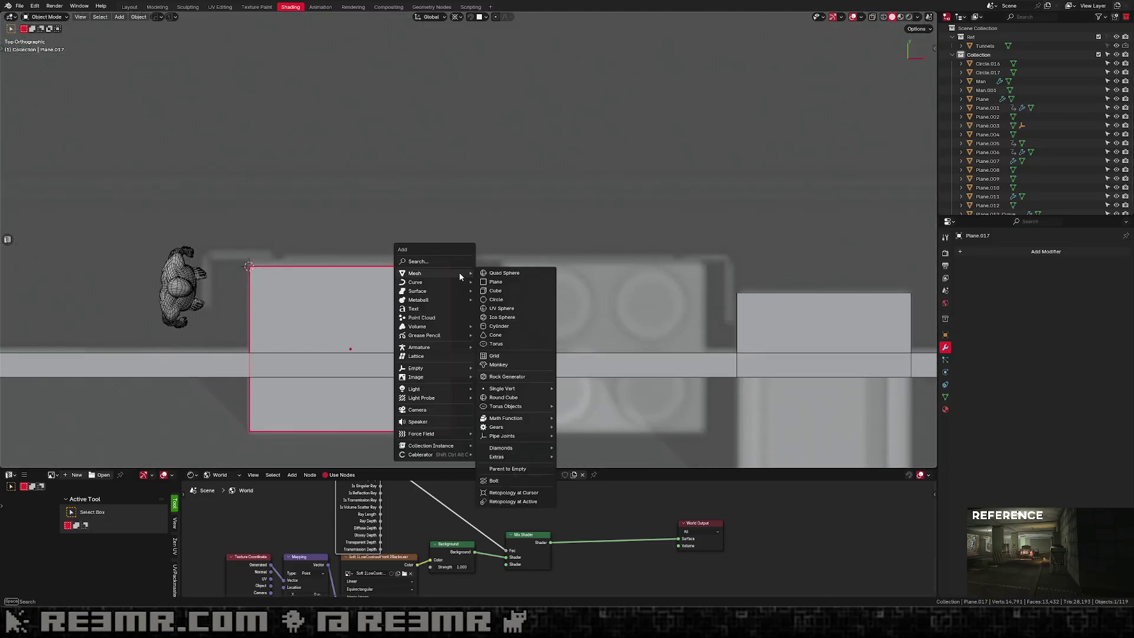
{"action": "left_click", "coordinate": [496, 299]}
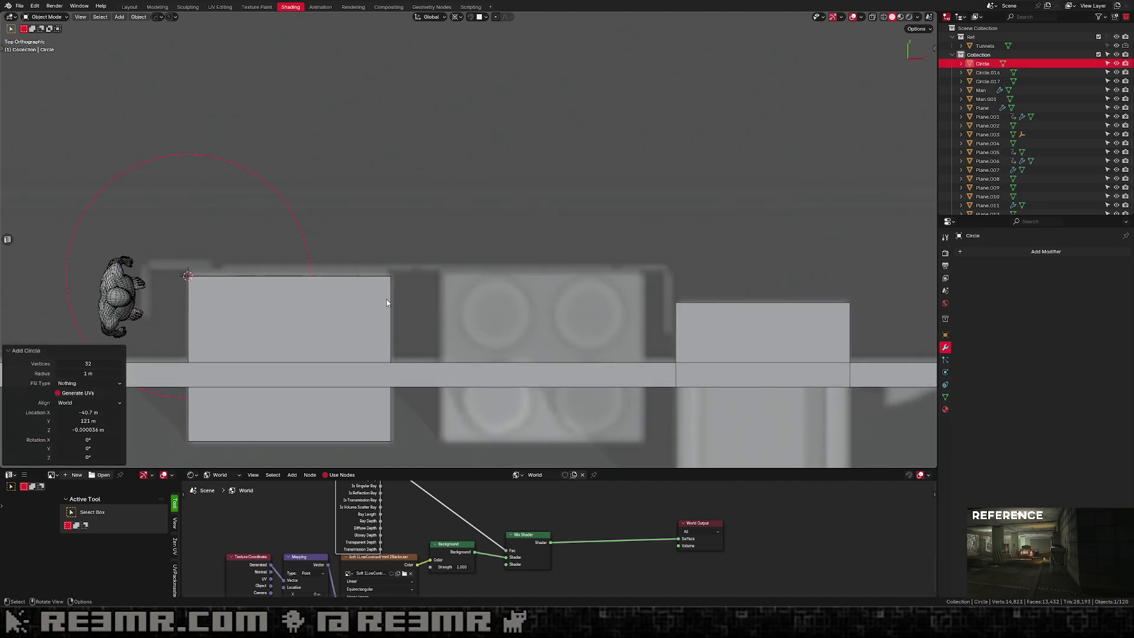
{"action": "left_click_drag", "start_coordinate": [89, 363], "coordinate": [89, 363]}
{"action": "type", "text": "16"}
{"action": "key", "text": "Return"}
{"action": "key", "text": "s"}
{"action": "left_click", "coordinate": [295, 293]}
Place the circle over the upper-left circle of the second square block in the reference layout.
{"action": "key", "text": "g"}
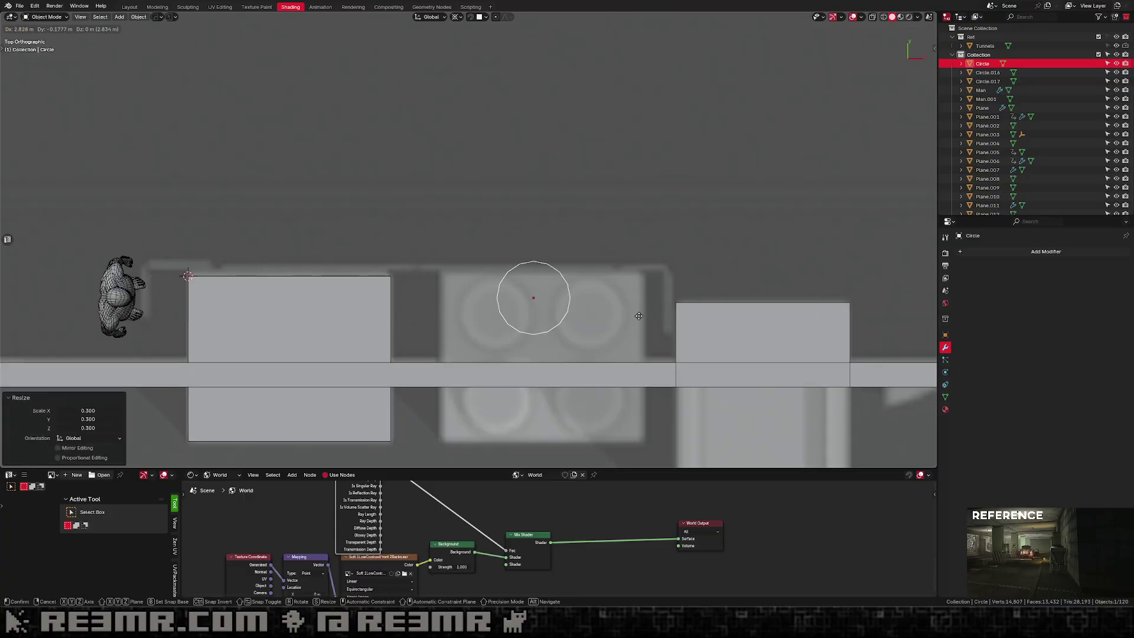
{"action": "left_click", "coordinate": [597, 339]}
{"action": "key", "text": "g"}
{"action": "mouse_move", "coordinate": [513, 321]}
{"action": "middle_mouse_down", "text": "shift"}
{"action": "mouse_move", "coordinate": [677, 280]}
{"action": "mouse_move", "coordinate": [495, 314]}
{"action": "middle_mouse_up", "text": "shift"}
{"action": "key", "text": "x"}
{"action": "right_click", "coordinate": [493, 260]}
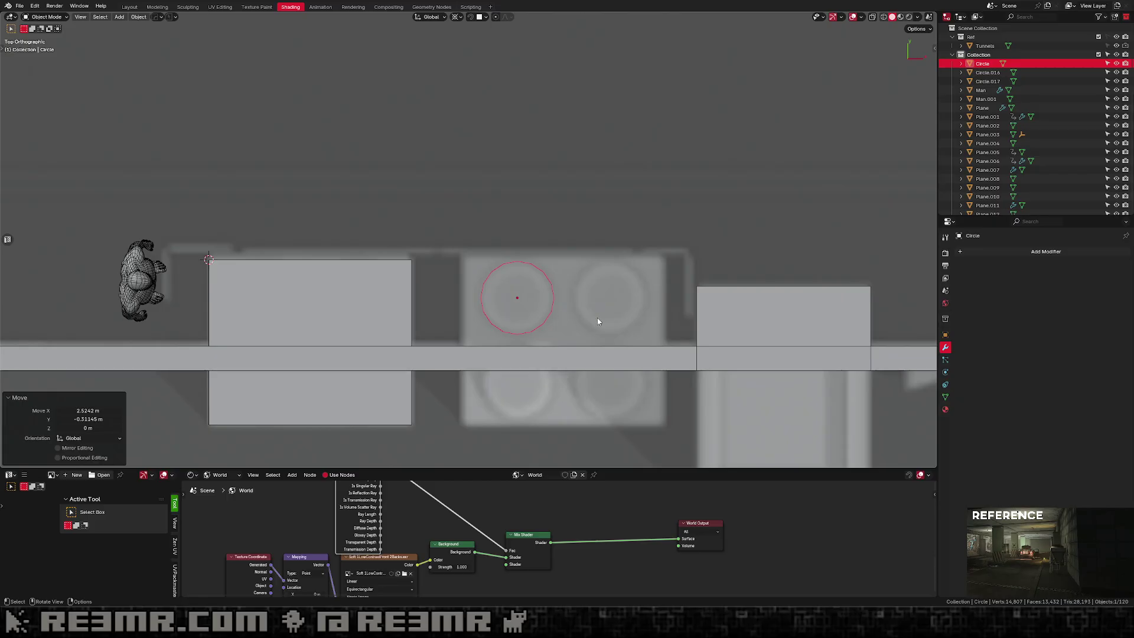
Duplicate the circle along X within its mesh onto the adjacent reference circle and set the origin to the geometry.
{"action": "key", "text": "Tab"}
{"action": "key", "text": "shift+d"}
{"action": "key", "text": "x"}
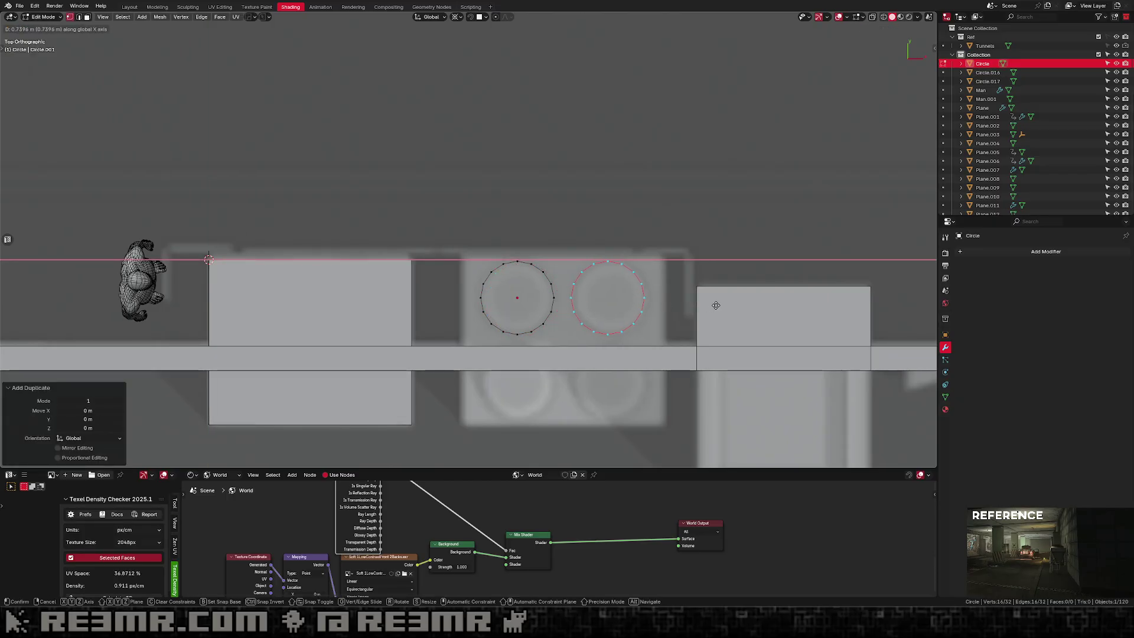
{"action": "left_click", "coordinate": [744, 293]}
{"action": "key", "text": "Tab"}
{"action": "key", "text": "ctrl+alt+x"}
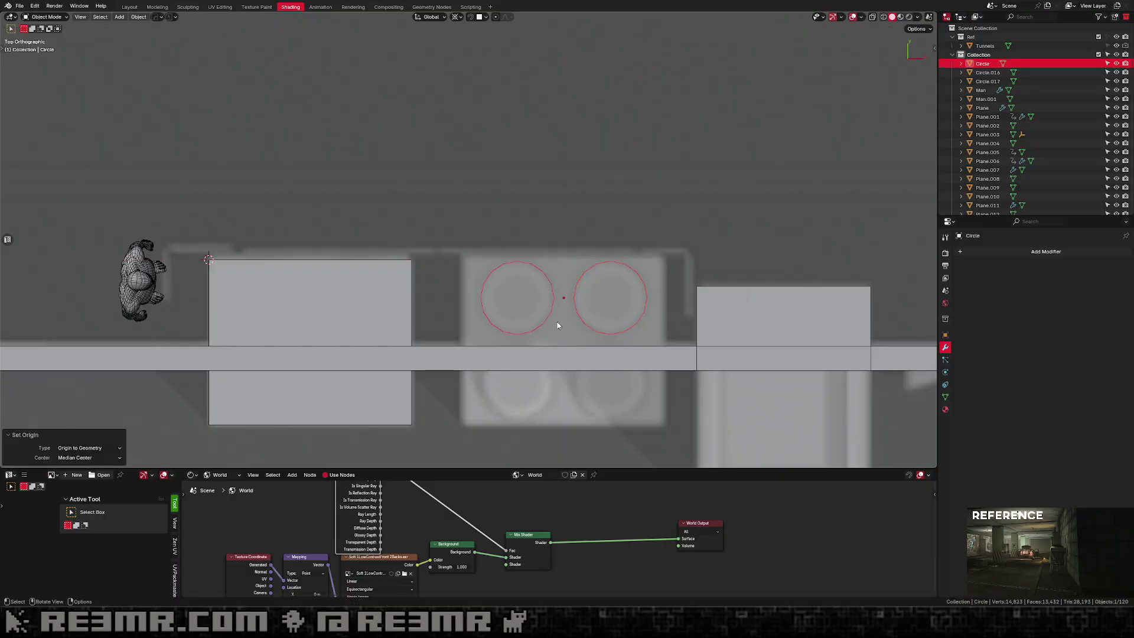
Raise the pair of circles along Z to roughly the height of the first block's top.
{"action": "mouse_move", "coordinate": [550, 299]}
{"action": "middle_mouse_down"}
{"action": "mouse_move", "coordinate": [582, 306]}
{"action": "mouse_move", "coordinate": [443, 291]}
{"action": "mouse_move", "coordinate": [600, 312]}
{"action": "mouse_move", "coordinate": [524, 301]}
{"action": "mouse_move", "coordinate": [567, 286]}
{"action": "middle_mouse_up"}
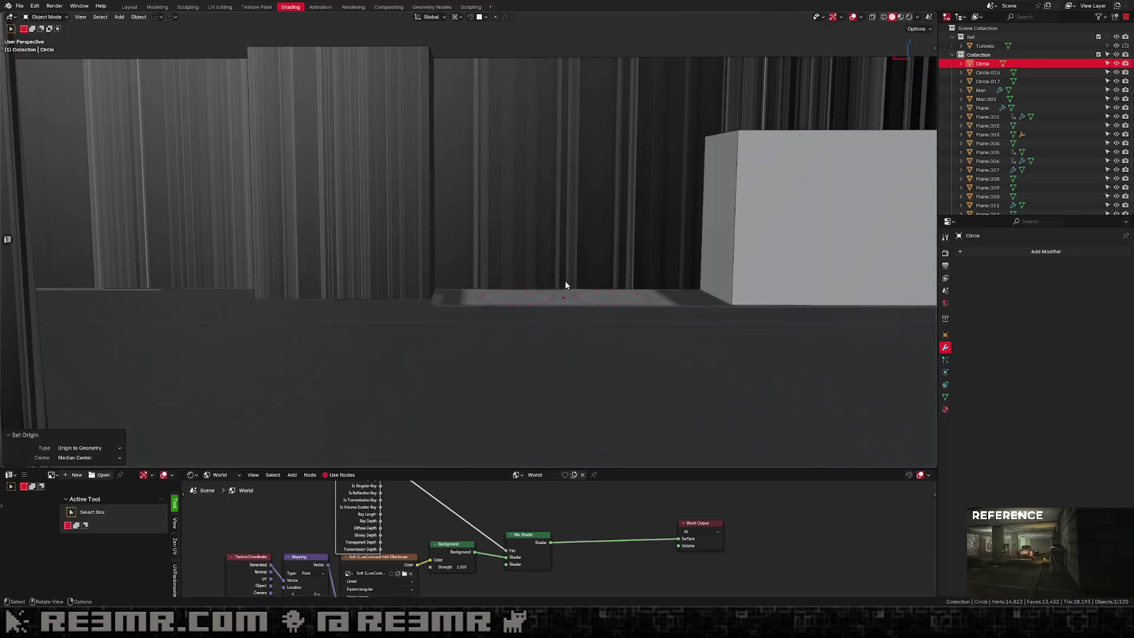
{"action": "key", "text": "g"}
{"action": "key", "text": "z"}
{"action": "left_click", "coordinate": [651, 101]}
{"action": "middle_click_drag", "start_coordinate": [674, 147], "coordinate": [688, 151]}
{"action": "key", "text": "g"}
{"action": "key", "text": "z"}
{"action": "right_click", "coordinate": [725, 123]}
Reselect the pair of circles, toggle snapping and readjust their height along Z.
{"action": "left_click", "coordinate": [678, 133]}
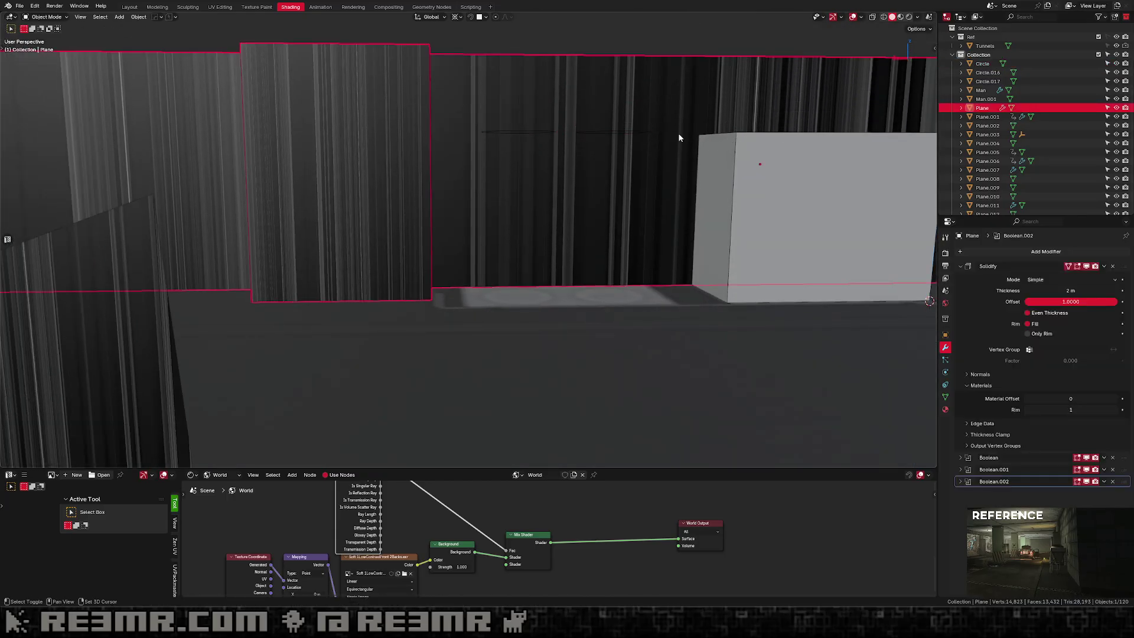
{"action": "left_click", "coordinate": [645, 131]}
{"action": "middle_click_drag", "start_coordinate": [645, 131], "coordinate": [629, 177]}
{"action": "key", "text": "shift+Tab"}
{"action": "left_click", "coordinate": [598, 180]}
{"action": "key", "text": "g"}
{"action": "key", "text": "z"}
{"action": "left_click", "coordinate": [762, 166]}
{"action": "middle_click_drag", "start_coordinate": [762, 165], "coordinate": [605, 201], "text": "shift"}
Open the first block's mesh for face editing and set the snapping target to Vertex.
{"action": "left_click", "coordinate": [693, 159]}
{"action": "key", "text": "Tab"}
{"action": "key", "text": "3"}
{"action": "left_click", "coordinate": [633, 143]}
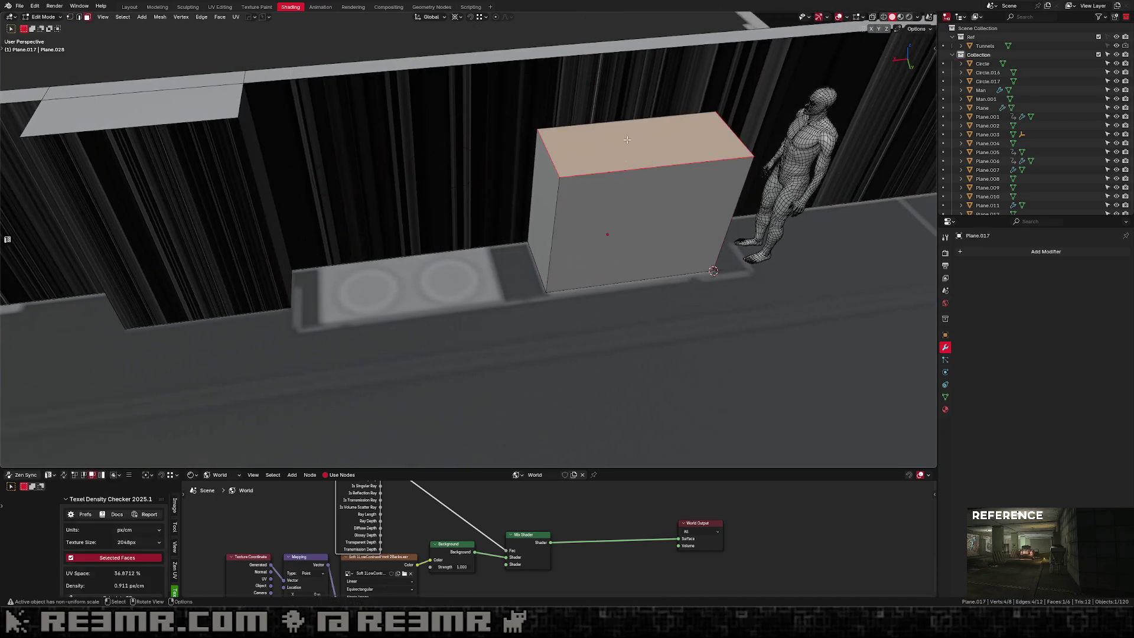
{"action": "key", "text": "alt+z"}
{"action": "middle_click_drag", "start_coordinate": [627, 139], "coordinate": [732, 148]}
{"action": "middle_click_drag", "start_coordinate": [502, 168], "coordinate": [522, 184]}
{"action": "left_click", "coordinate": [555, 199]}
{"action": "key", "text": "alt+z"}
{"action": "key", "text": "ctrl+shift+Tab"}
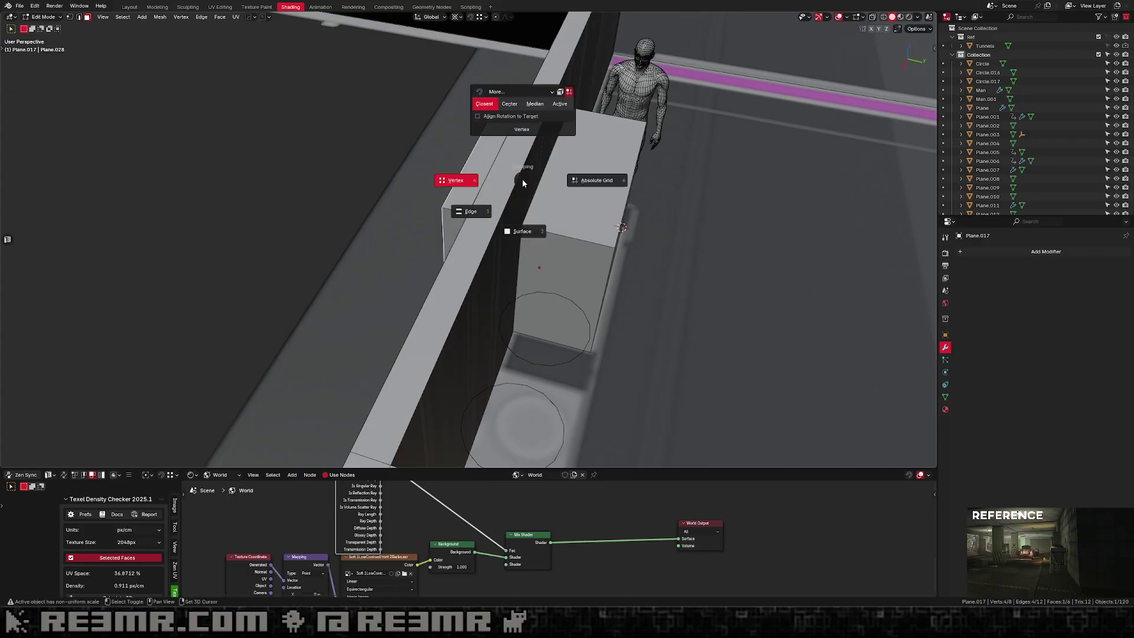
{"action": "left_click", "coordinate": [486, 182]}
Snap the block's rear face along Y to the side corridor wall's inner surface.
{"action": "key", "text": "shift+Tab"}
{"action": "left_click", "coordinate": [449, 223]}
{"action": "key", "text": "g"}
{"action": "key", "text": "y"}
{"action": "left_click", "coordinate": [522, 172]}
{"action": "key", "text": "Tab"}
Move the block's front face about 0.04 m outward along Y.
{"action": "middle_click_drag", "start_coordinate": [594, 186], "coordinate": [477, 221]}
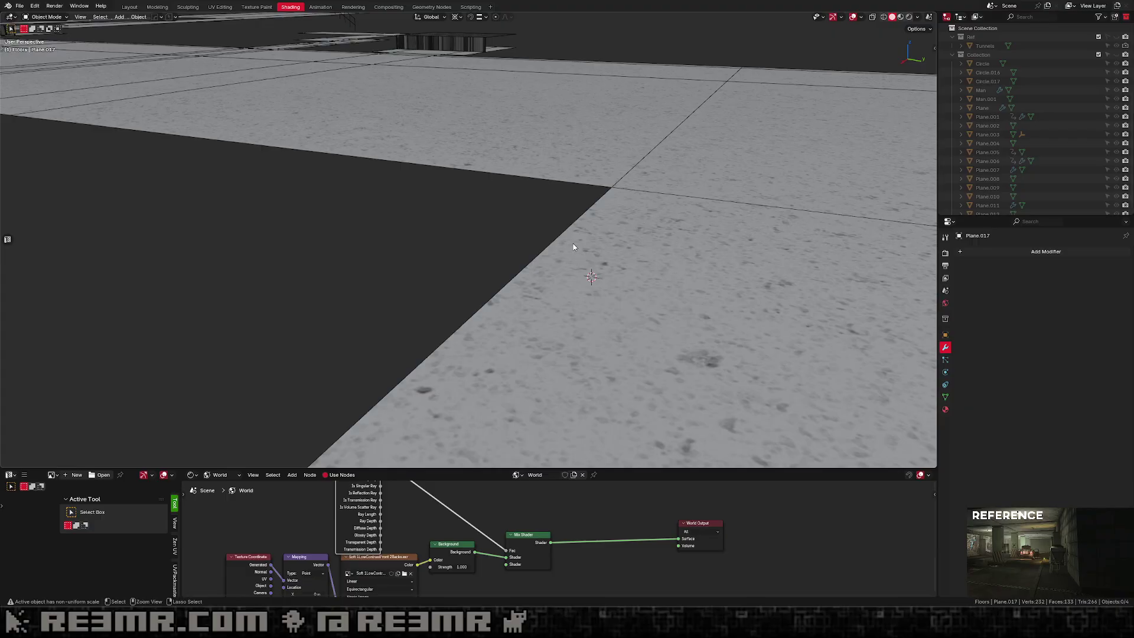
{"action": "key", "text": "Tab"}
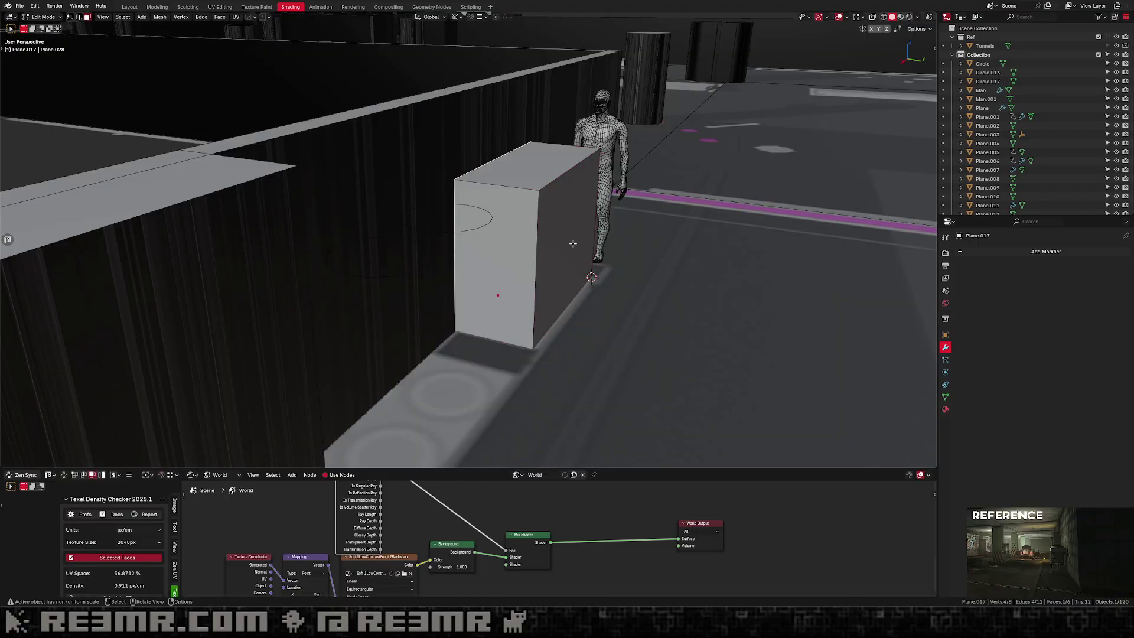
{"action": "left_click", "coordinate": [581, 251]}
{"action": "key", "text": "g"}
{"action": "key", "text": "y"}
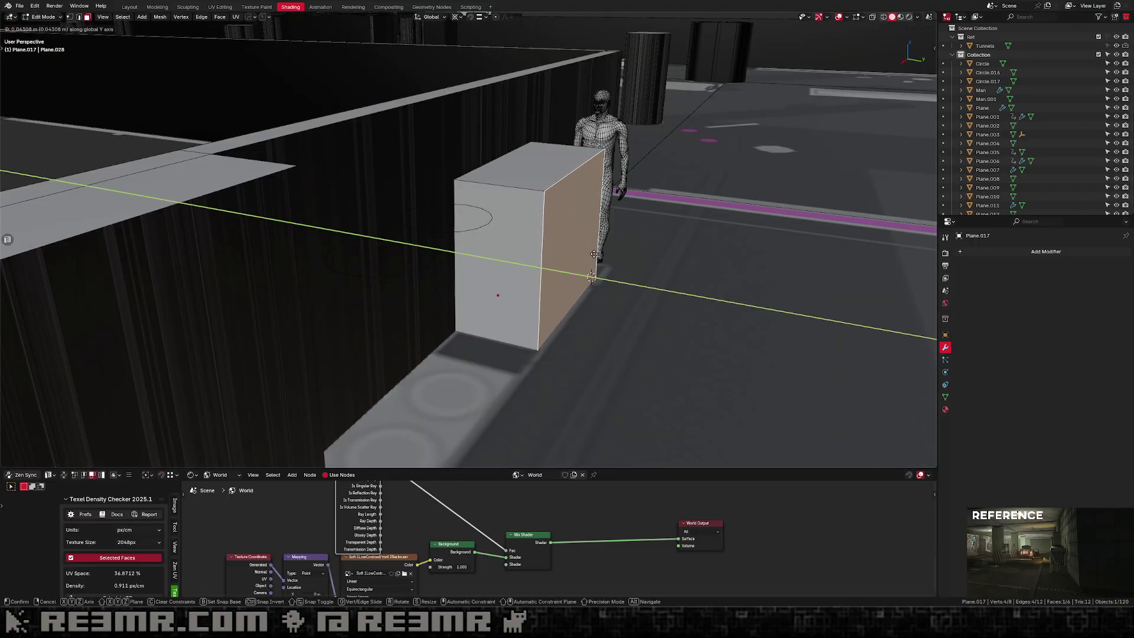
{"action": "left_click", "coordinate": [593, 254]}
{"action": "key", "text": "Tab"}
Snap the 3D cursor to the centre of the block's top face.
{"action": "left_click", "coordinate": [489, 225]}
{"action": "left_click", "coordinate": [553, 193]}
{"action": "middle_click_drag", "start_coordinate": [554, 192], "coordinate": [541, 208]}
{"action": "key", "text": "Tab"}
{"action": "left_click", "coordinate": [536, 173]}
{"action": "key", "text": "shift+s"}
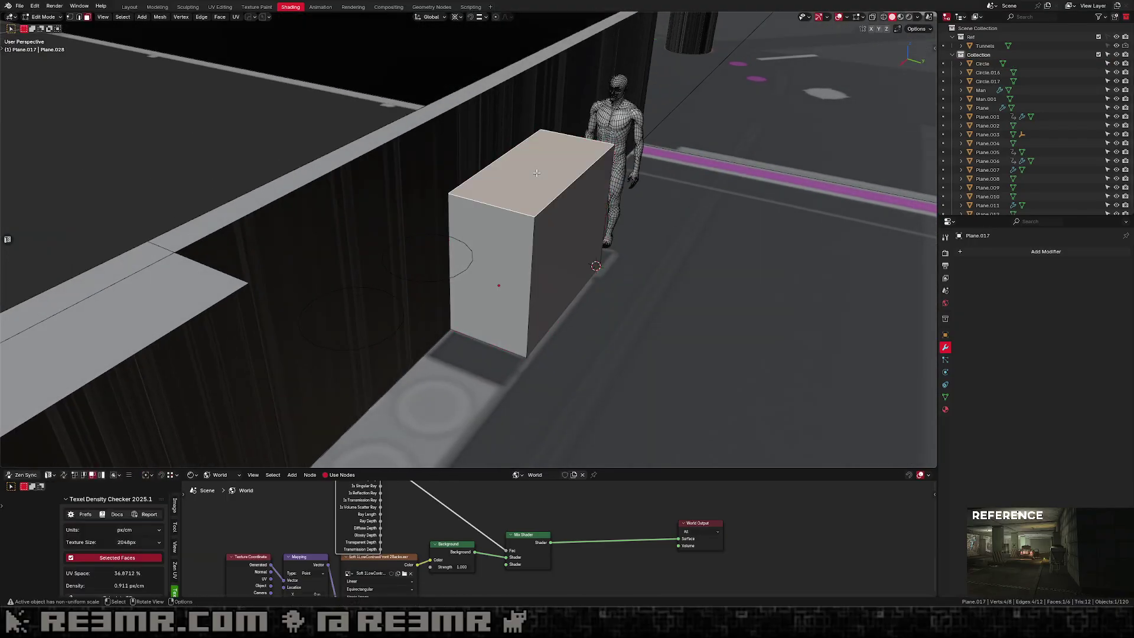
{"action": "left_click", "coordinate": [536, 199]}
{"action": "middle_click_drag", "start_coordinate": [619, 144], "coordinate": [591, 136]}
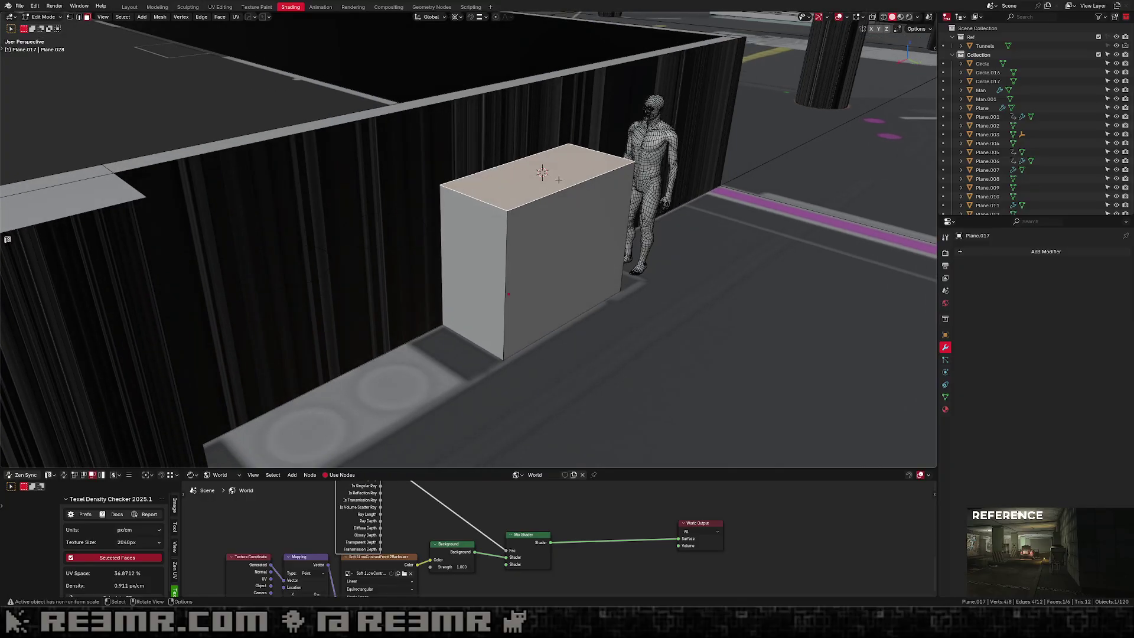
Snap the pair of circles to the 3D cursor on the block's top face.
{"action": "key", "text": "Tab"}
{"action": "left_click", "coordinate": [414, 240]}
{"action": "middle_click_drag", "start_coordinate": [459, 230], "coordinate": [487, 252]}
{"action": "key", "text": "shift+s"}
{"action": "left_click", "coordinate": [435, 203]}
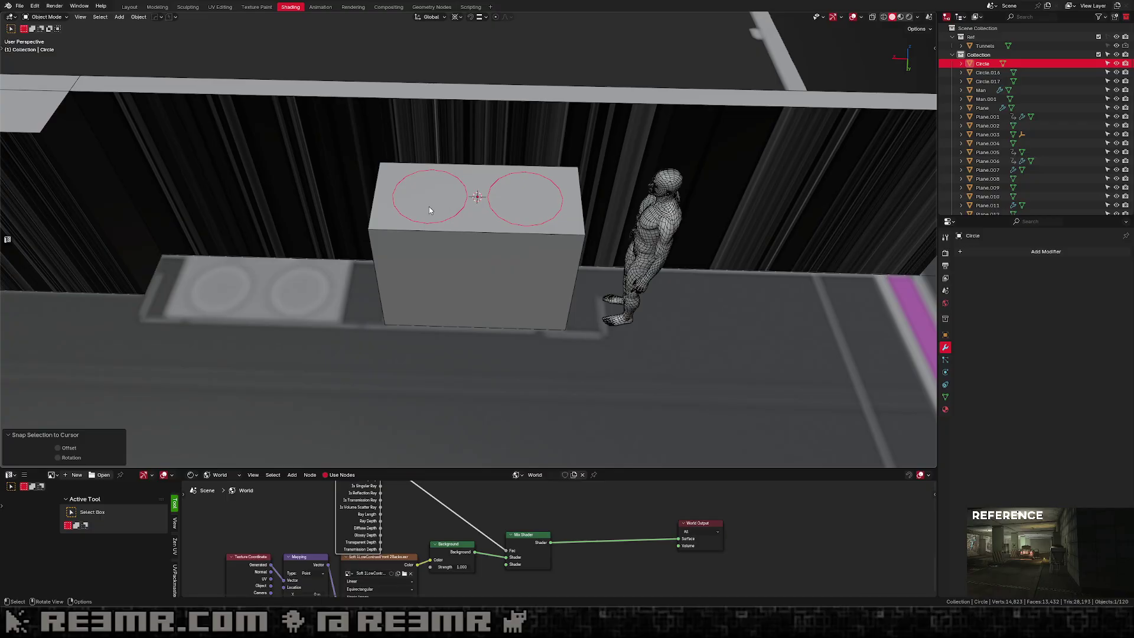
{"action": "middle_click_drag", "start_coordinate": [429, 209], "coordinate": [514, 251]}
Delete the vertices of the circle farther from the human figure.
{"action": "key", "text": "Tab"}
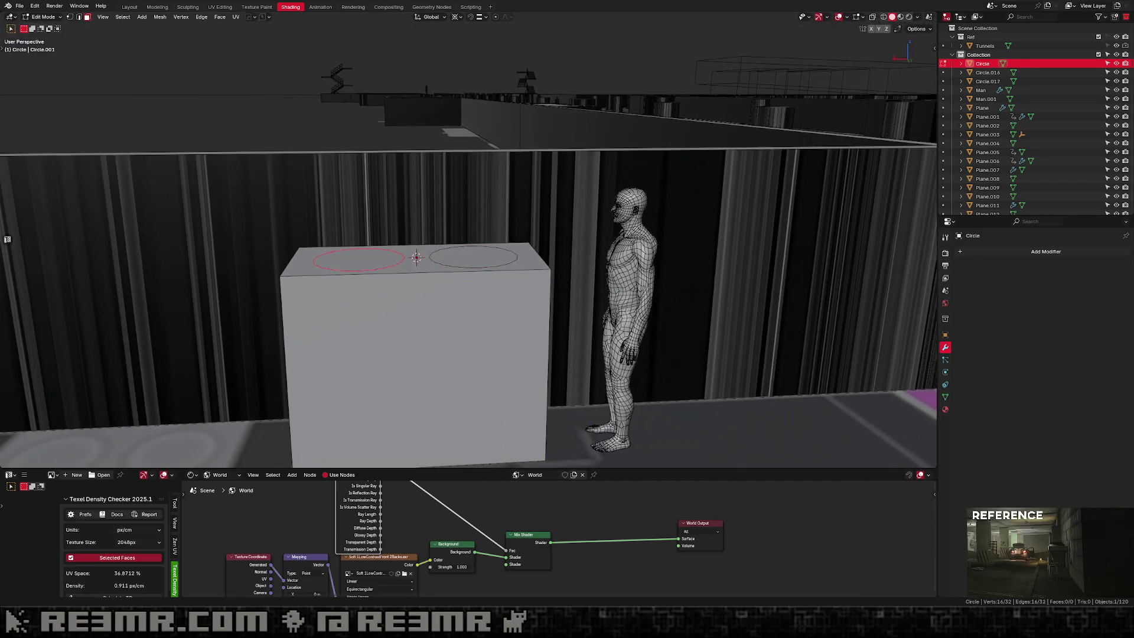
{"action": "middle_click_drag", "start_coordinate": [658, 297], "coordinate": [423, 272]}
{"action": "key", "text": "1"}
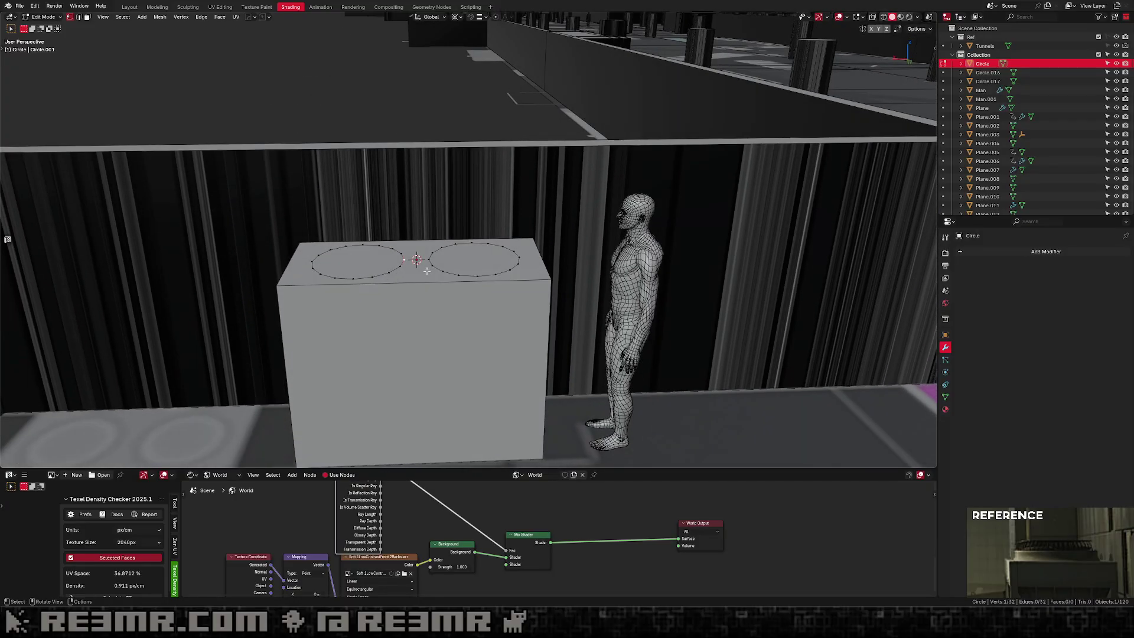
{"action": "key", "text": "ctrl+l"}
{"action": "key", "text": "x"}
{"action": "left_click", "coordinate": [471, 228]}
Extrude the remaining circle about 0.05 m upward along Z into a ring wall.
{"action": "middle_click_drag", "start_coordinate": [582, 257], "coordinate": [518, 236]}
{"action": "scroll", "coordinate": [546, 260], "scroll_direction": "up", "scroll_amount": 3}
{"action": "key", "text": "e"}
{"action": "right_click", "coordinate": [518, 236]}
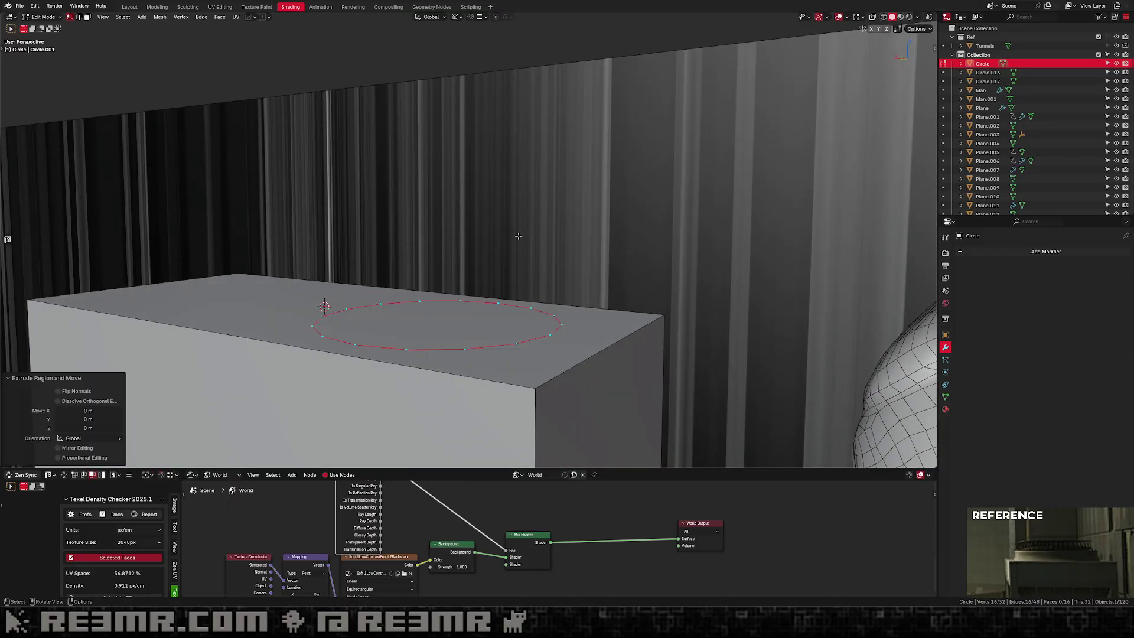
{"action": "key", "text": "g"}
{"action": "key", "text": "z"}
{"action": "left_click", "coordinate": [513, 177]}
{"action": "middle_click_drag", "start_coordinate": [513, 177], "coordinate": [612, 261]}
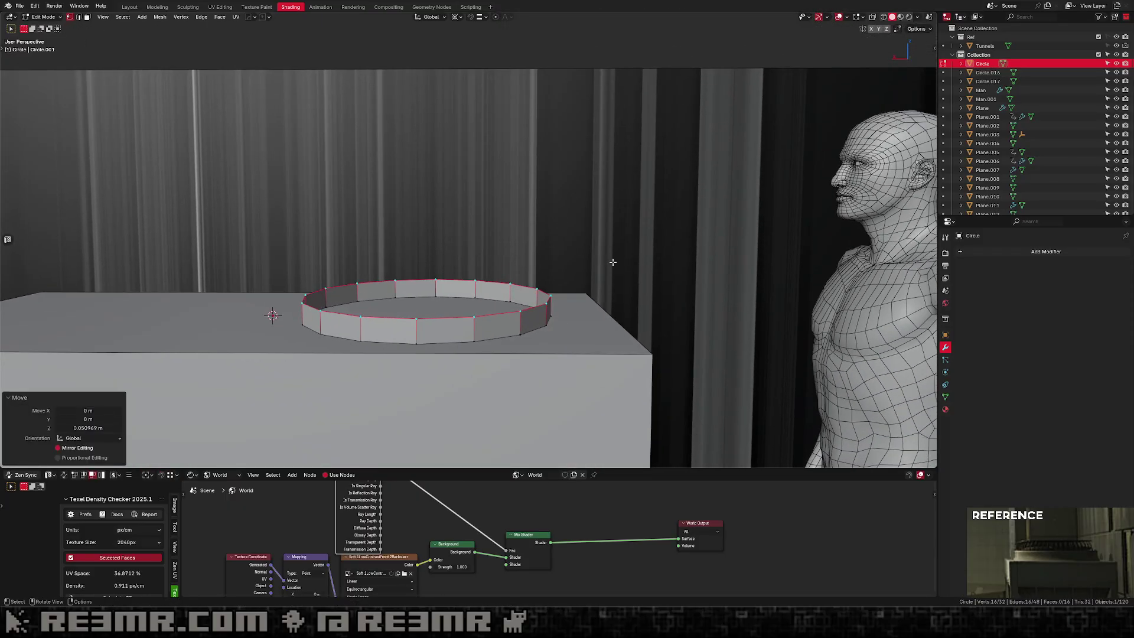
Raise the ring's top edge along Z and add a loop cut low around its wall.
{"action": "key", "text": "g"}
{"action": "key", "text": "z"}
{"action": "left_click", "coordinate": [690, 186]}
{"action": "key", "text": "ctrl+r"}
{"action": "left_click", "coordinate": [543, 317]}
{"action": "left_click", "coordinate": [529, 374]}
{"action": "key", "text": "2"}
Flare the ring's bottom edge loop outward by scaling it to about 1.05 with Z excluded.
{"action": "left_click", "coordinate": [534, 334], "text": "alt"}
{"action": "key", "text": "s"}
{"action": "key", "text": "shift+z"}
{"action": "right_click", "coordinate": [539, 333]}
{"action": "key", "text": "period"}
{"action": "left_click", "coordinate": [512, 332]}
{"action": "key", "text": "s"}
{"action": "key", "text": "shift+z"}
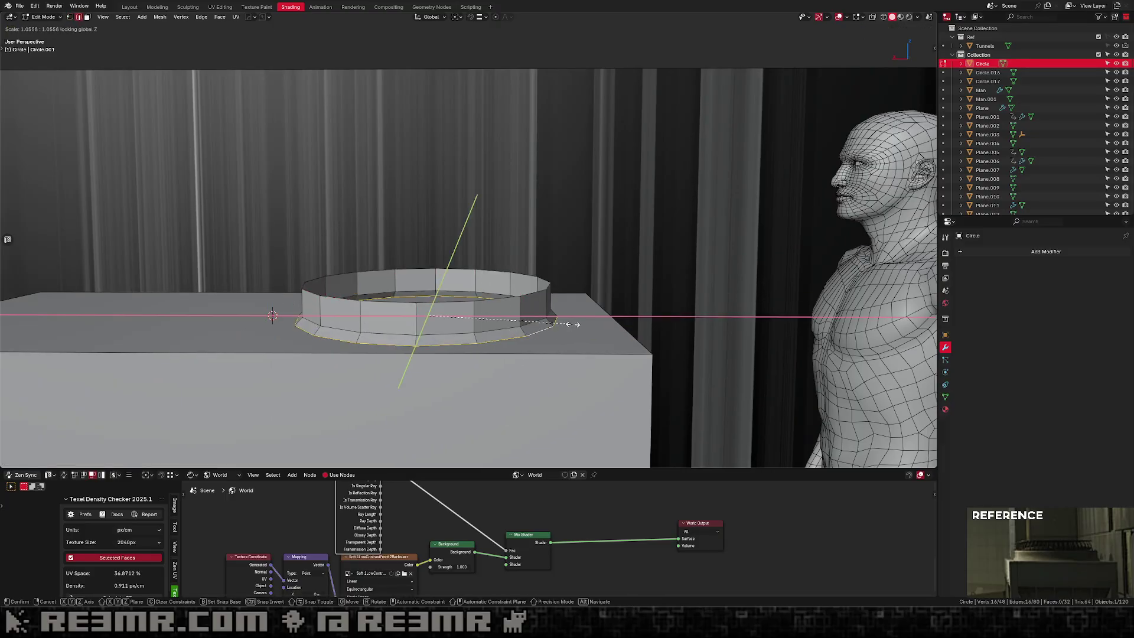
{"action": "left_click", "coordinate": [560, 318]}
Fill the ring's top edge loop with a face and inset that face by about 0.07 m.
{"action": "scroll", "coordinate": [536, 317], "scroll_direction": "down", "scroll_amount": 2}
{"action": "key", "text": "Tab"}
{"action": "key", "text": "Tab"}
{"action": "left_click", "coordinate": [532, 274], "text": "alt"}
{"action": "key", "text": "g"}
{"action": "key", "text": "z"}
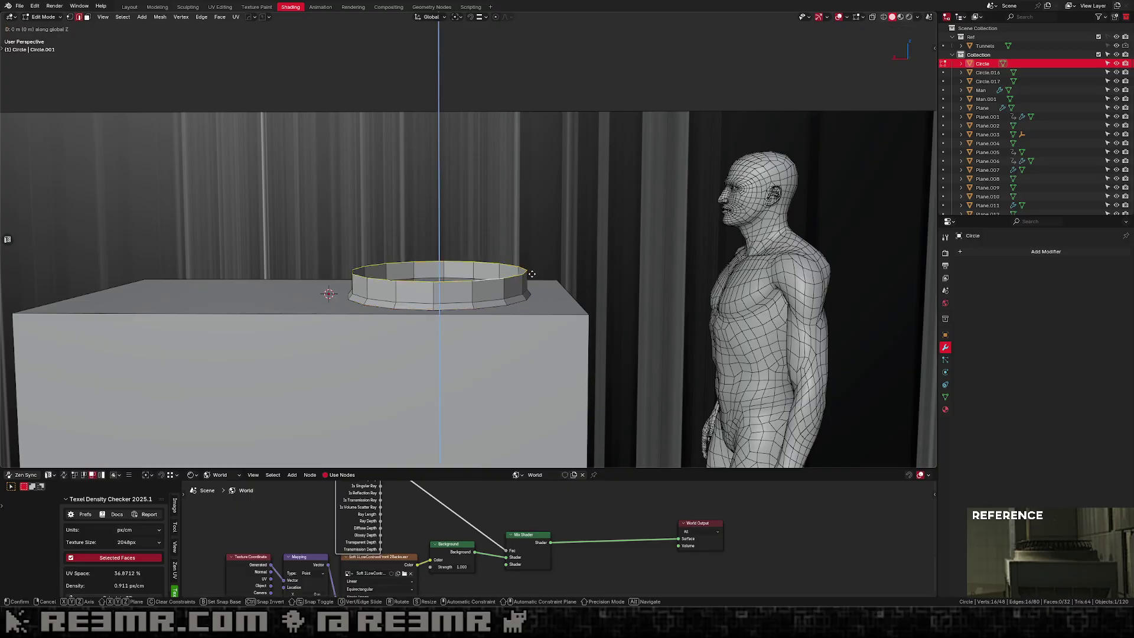
{"action": "left_click", "coordinate": [532, 274]}
{"action": "scroll", "coordinate": [532, 274], "scroll_direction": "up", "scroll_amount": 2}
{"action": "middle_click_drag", "start_coordinate": [533, 274], "coordinate": [638, 293]}
{"action": "key", "text": "f"}
{"action": "key", "text": "i"}
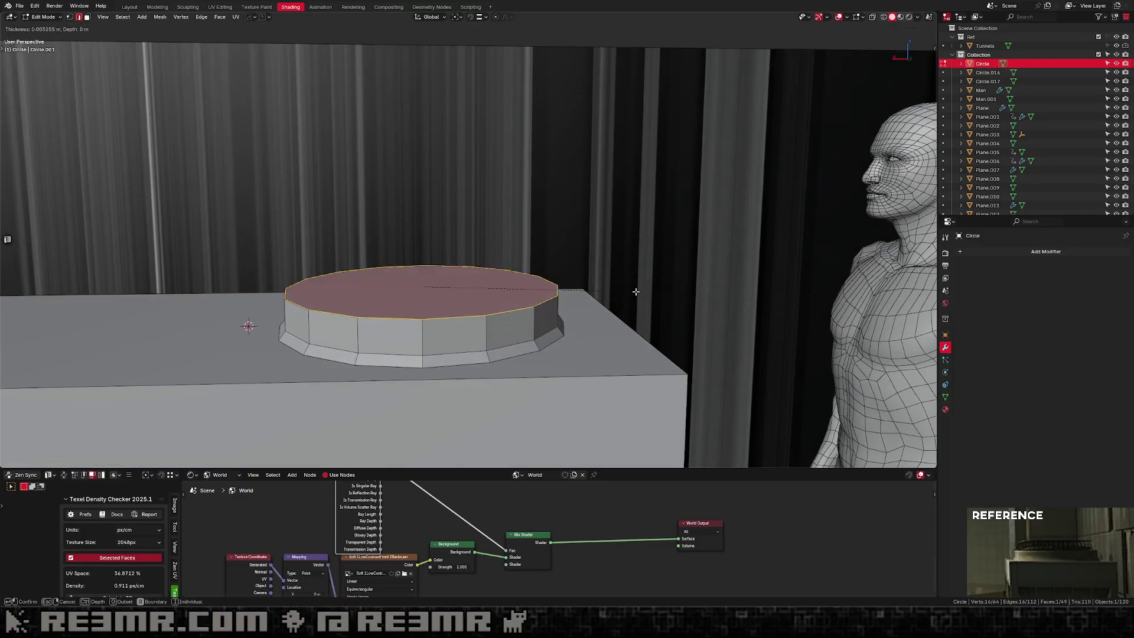
{"action": "left_click", "coordinate": [592, 271]}
Extrude the inset face upward and scale it down so the cap tapers toward its top.
{"action": "middle_click_drag", "start_coordinate": [591, 271], "coordinate": [626, 273]}
{"action": "key", "text": "e"}
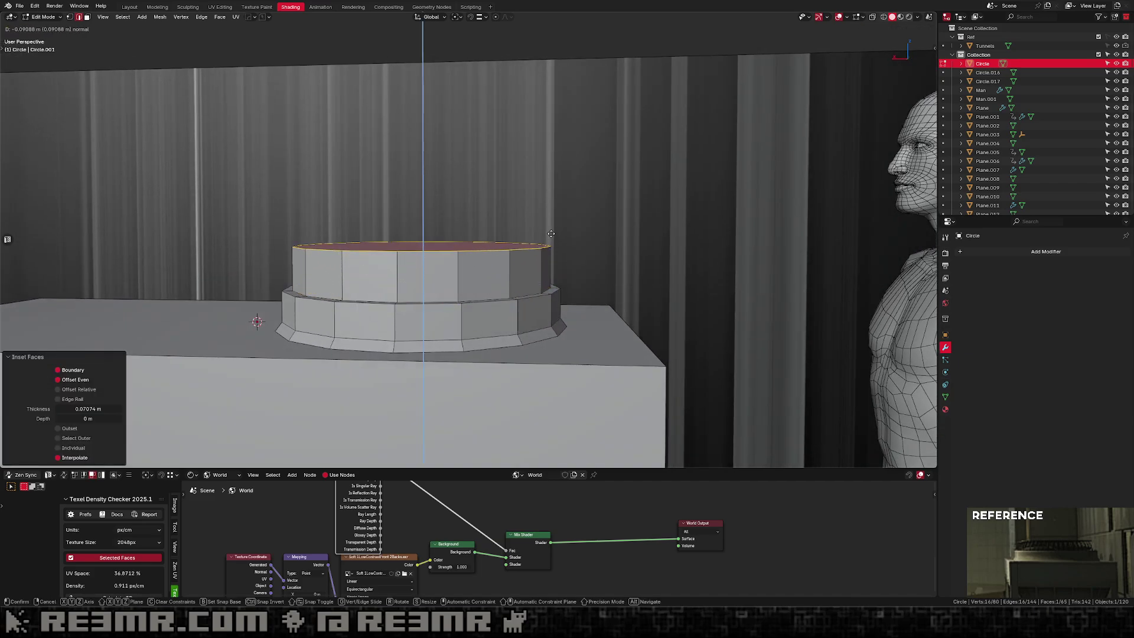
{"action": "left_click", "coordinate": [714, 270]}
{"action": "key", "text": "s"}
{"action": "left_click", "coordinate": [664, 263]}
{"action": "key", "text": "g"}
{"action": "key", "text": "g"}
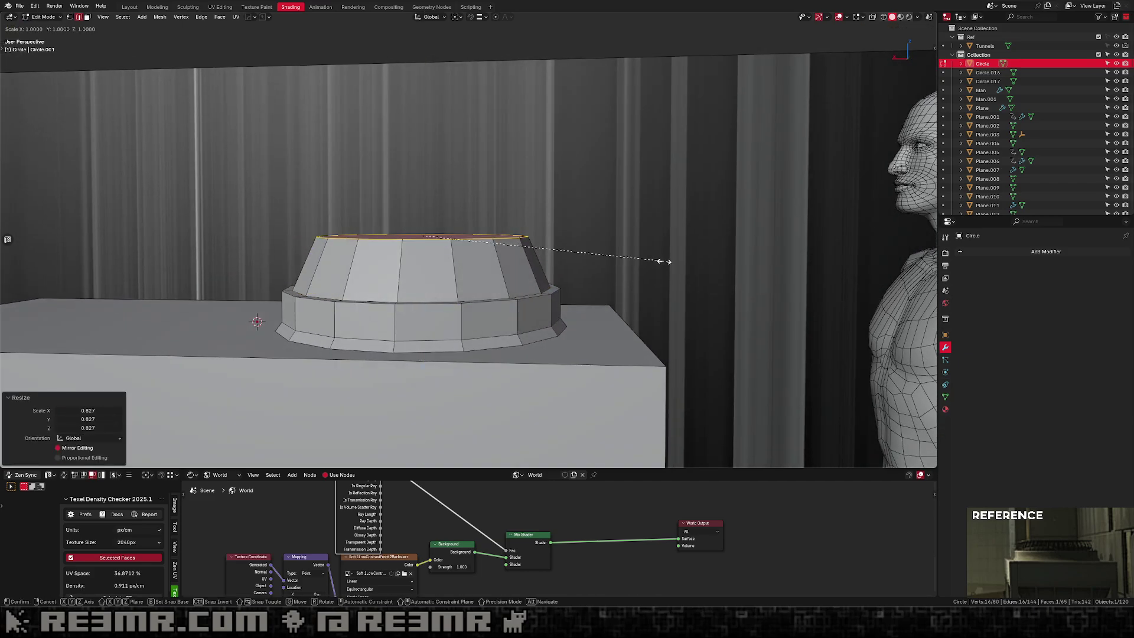
{"action": "left_click", "coordinate": [750, 366]}
{"action": "key", "text": "s"}
{"action": "left_click", "coordinate": [728, 321]}
Sharpen the round cap with HardOps at 32° sharpness and auto smooth.
{"action": "key", "text": "Tab"}
{"action": "scroll", "coordinate": [506, 273], "scroll_direction": "down", "scroll_amount": 4}
{"action": "mouse_move", "coordinate": [506, 273]}
{"action": "middle_mouse_down"}
{"action": "mouse_move", "coordinate": [473, 295]}
{"action": "mouse_move", "coordinate": [503, 273]}
{"action": "middle_mouse_up"}
{"action": "key", "text": "q"}
{"action": "left_click", "coordinate": [485, 199]}
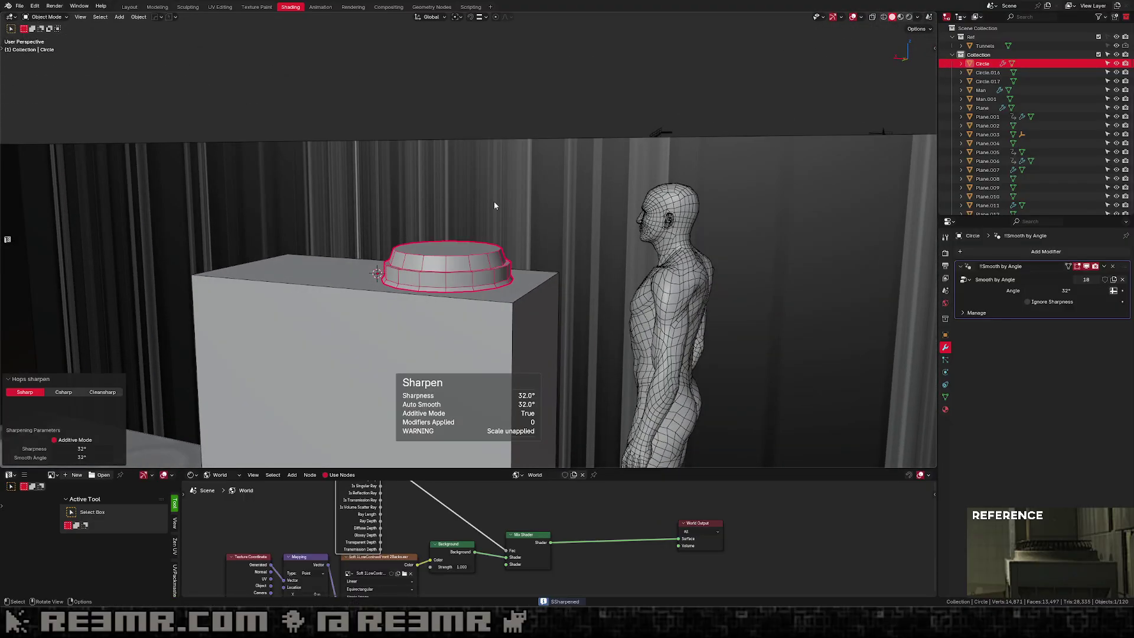
Adjust the cap's height along Z against the human figure with the viewport overlays temporarily hidden.
{"action": "left_click", "coordinate": [852, 17]}
{"action": "scroll", "coordinate": [679, 135], "scroll_direction": "down", "scroll_amount": 3}
{"action": "middle_click_drag", "start_coordinate": [655, 154], "coordinate": [554, 216]}
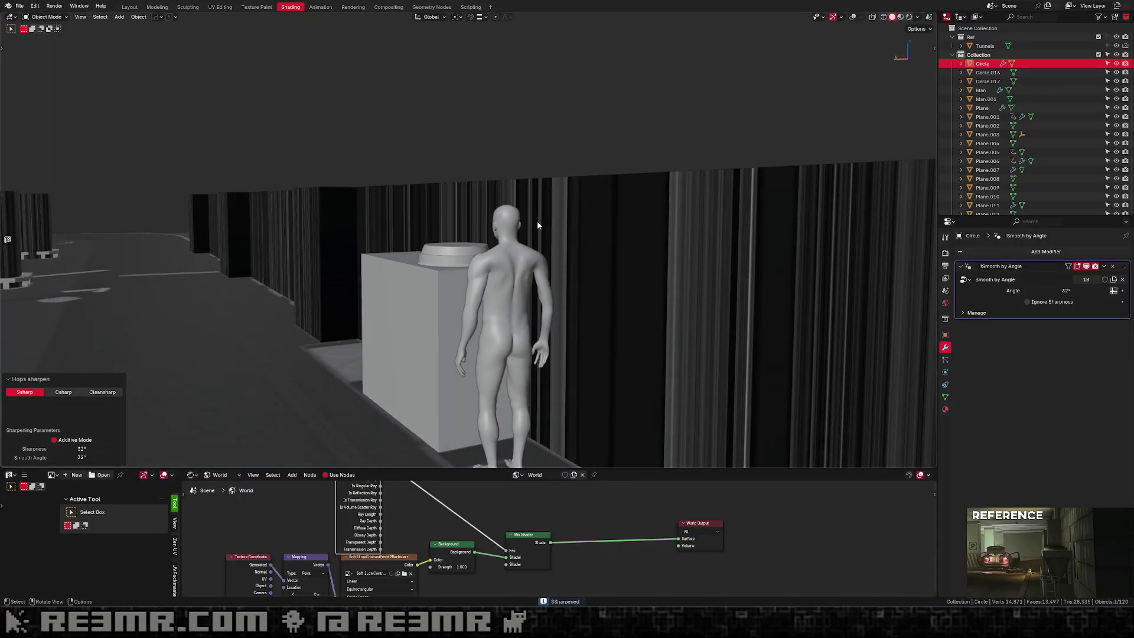
{"action": "key", "text": "g"}
{"action": "key", "text": "z"}
{"action": "middle_click_drag", "start_coordinate": [466, 250], "coordinate": [514, 288]}
{"action": "left_click", "coordinate": [488, 202]}
{"action": "left_click", "coordinate": [470, 273]}
{"action": "left_click", "coordinate": [853, 18]}
Adjust the height of the cap's top face along Z.
{"action": "key", "text": "Tab"}
{"action": "key", "text": "3"}
{"action": "key", "text": "g"}
{"action": "key", "text": "z"}
{"action": "left_click", "coordinate": [455, 257]}
{"action": "key", "text": "Tab"}
{"action": "scroll", "coordinate": [514, 288], "scroll_direction": "down", "scroll_amount": 4}
Mirror the cap on the X axis across the block to create a second cap beside it.
{"action": "left_click", "coordinate": [464, 241]}
{"action": "middle_click_drag", "start_coordinate": [463, 241], "coordinate": [490, 266]}
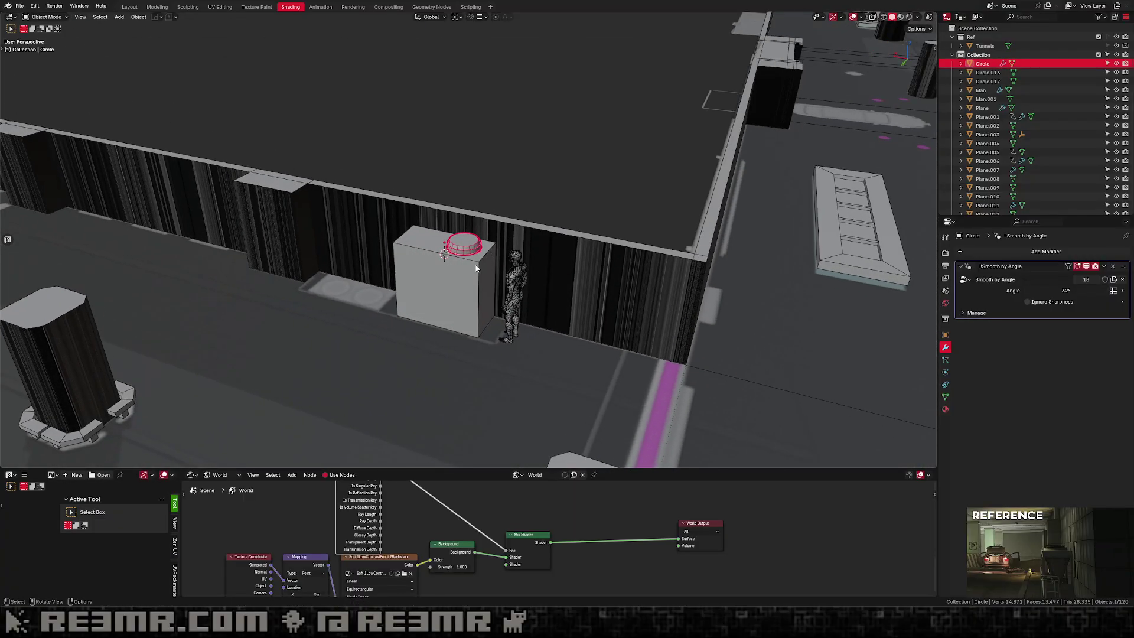
{"action": "left_click", "coordinate": [468, 268], "text": "shift"}
{"action": "key", "text": "alt+x"}
{"action": "left_click", "coordinate": [509, 321]}
{"action": "left_click", "coordinate": [556, 180]}
{"action": "middle_click_drag", "start_coordinate": [556, 183], "coordinate": [511, 281]}
{"action": "scroll", "coordinate": [539, 210], "scroll_direction": "up", "scroll_amount": 5}
{"action": "left_click", "coordinate": [585, 359]}
{"action": "middle_click_drag", "start_coordinate": [594, 360], "coordinate": [539, 285]}
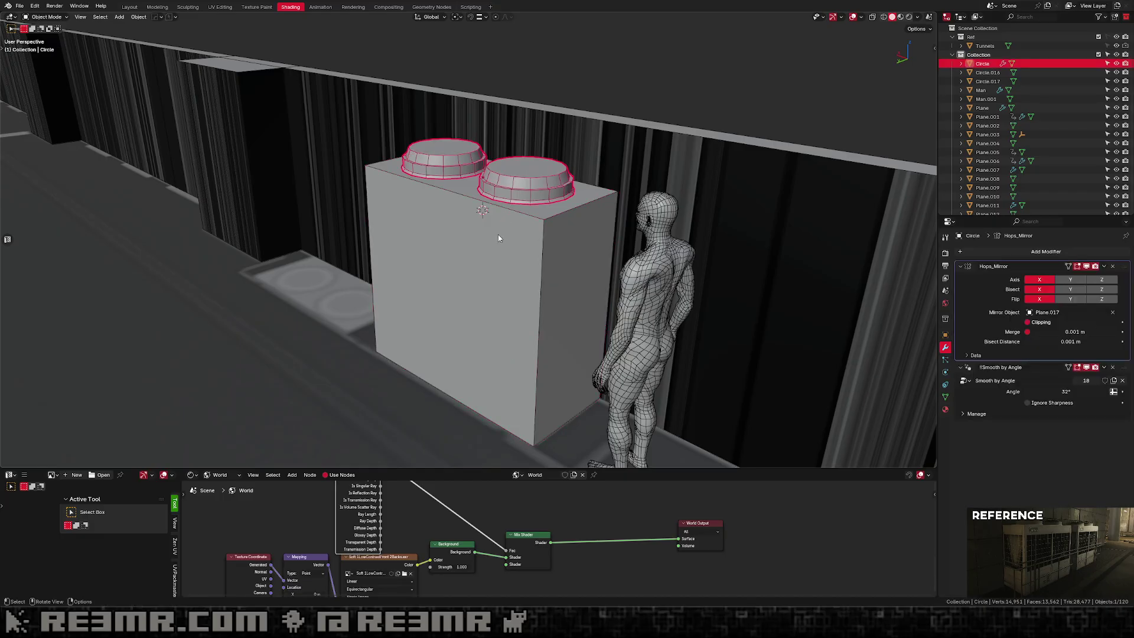
Raise the block's bottom face along Z, selecting it through the mesh with X-ray on.
{"action": "middle_click_drag", "start_coordinate": [497, 235], "coordinate": [517, 246]}
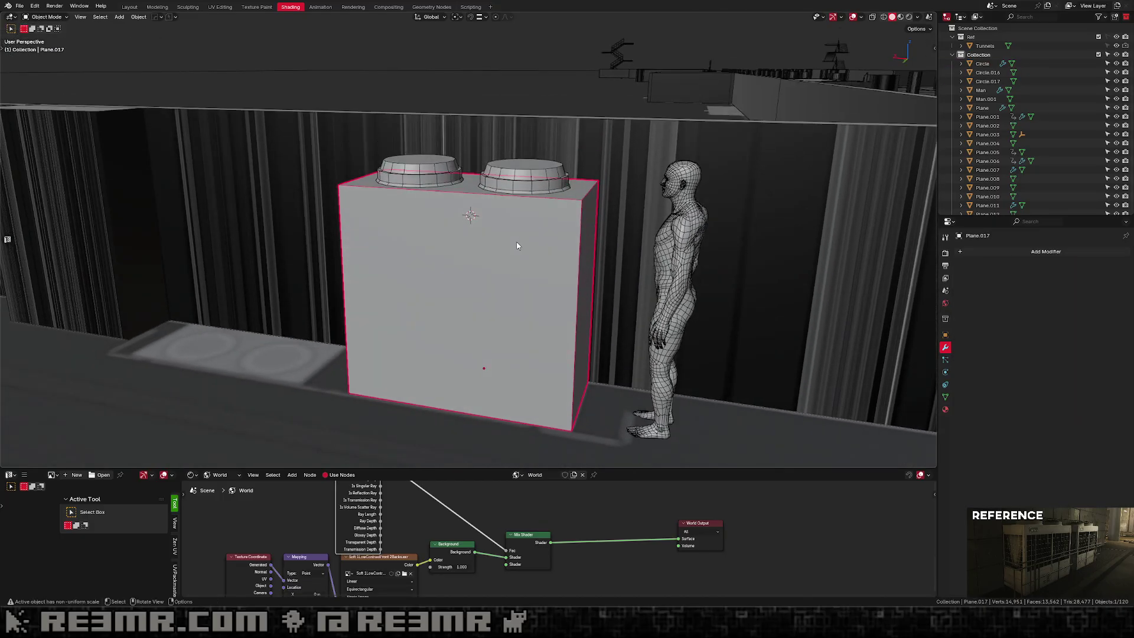
{"action": "key", "text": "Tab"}
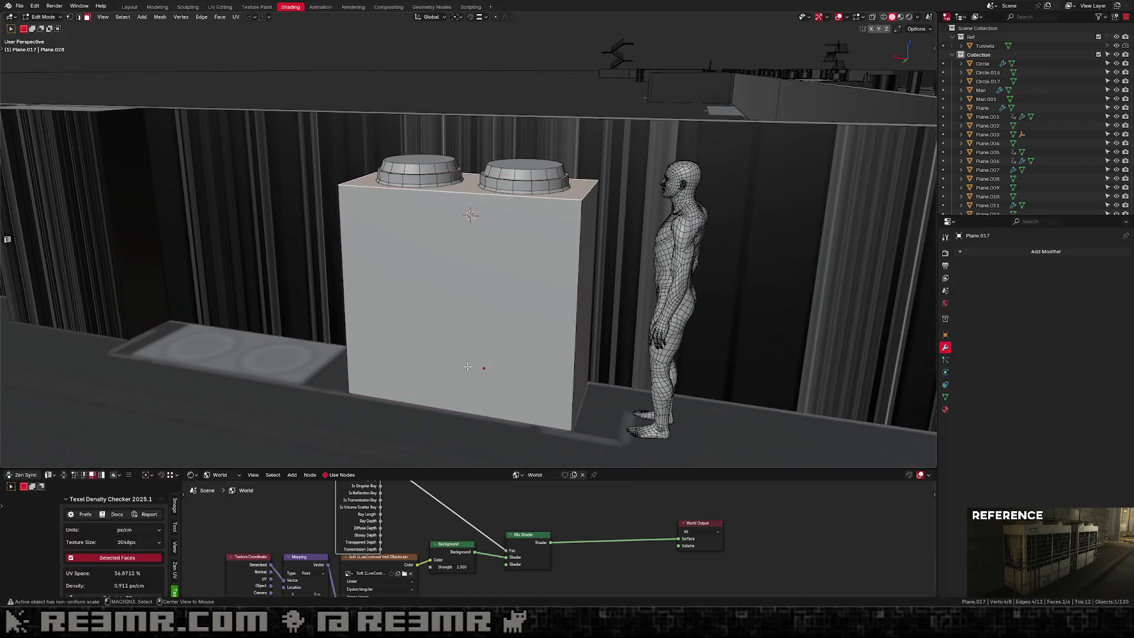
{"action": "key", "text": "alt+z"}
{"action": "left_click", "coordinate": [473, 387]}
{"action": "key", "text": "g"}
{"action": "key", "text": "z"}
{"action": "left_click", "coordinate": [610, 235]}
Turn X-ray off and fine-tune the bottom face's height until only a shallow slab remains under the caps.
{"action": "key", "text": "alt+z"}
{"action": "key", "text": "g"}
{"action": "key", "text": "z"}
{"action": "left_click", "coordinate": [632, 155]}
{"action": "key", "text": "g"}
{"action": "key", "text": "z"}
{"action": "left_click", "coordinate": [628, 105]}
{"action": "middle_click_drag", "start_coordinate": [628, 105], "coordinate": [583, 229]}
{"action": "key", "text": "g"}
{"action": "key", "text": "z"}
{"action": "left_click", "coordinate": [570, 214]}
Select the slab's front vertical corner edge nearest the human figure and try bevelling it.
{"action": "key", "text": "2"}
{"action": "left_click", "coordinate": [556, 230]}
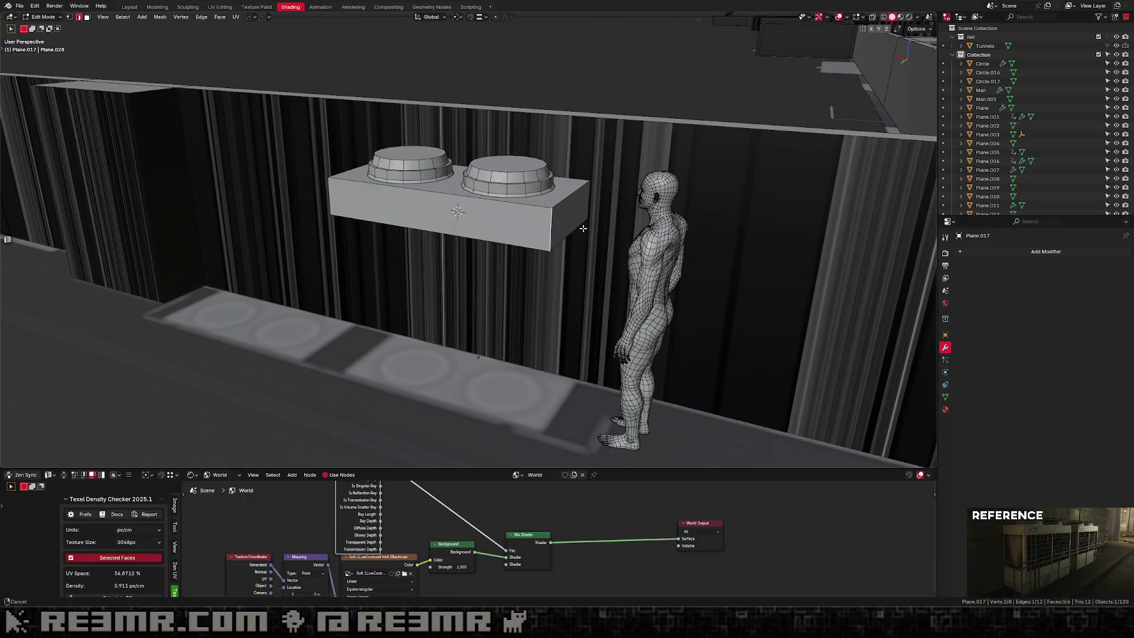
{"action": "key", "text": "ctrl+b"}
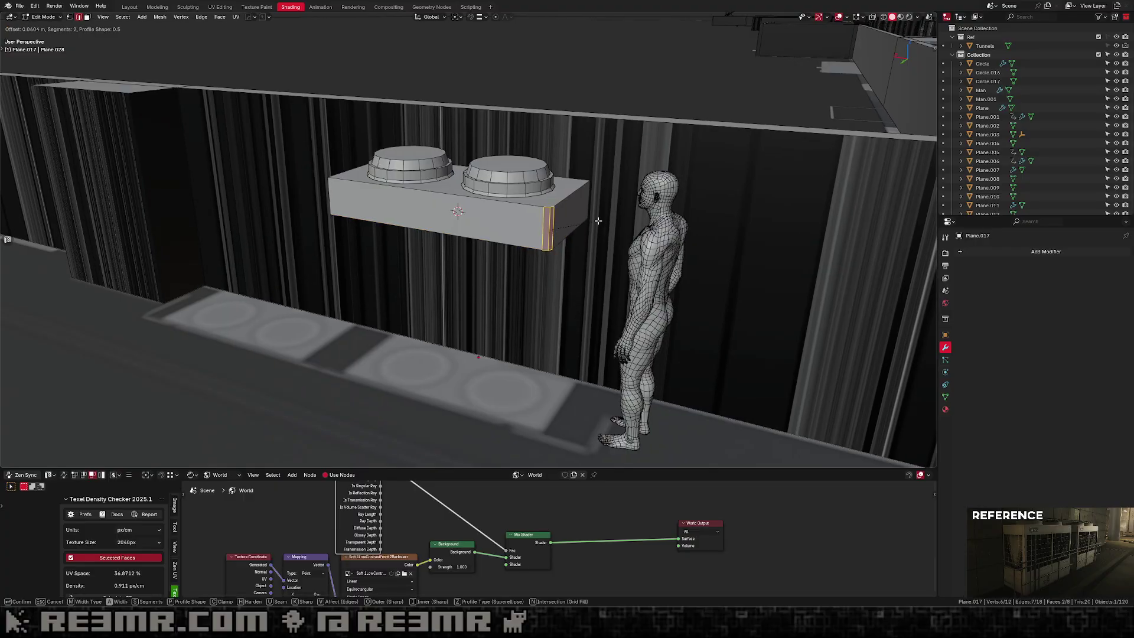
{"action": "key", "text": "Escape"}
{"action": "middle_click_drag", "start_coordinate": [598, 220], "coordinate": [546, 229]}
{"action": "scroll", "coordinate": [546, 229], "scroll_direction": "up", "scroll_amount": 3}
{"action": "key", "text": "ctrl+b"}
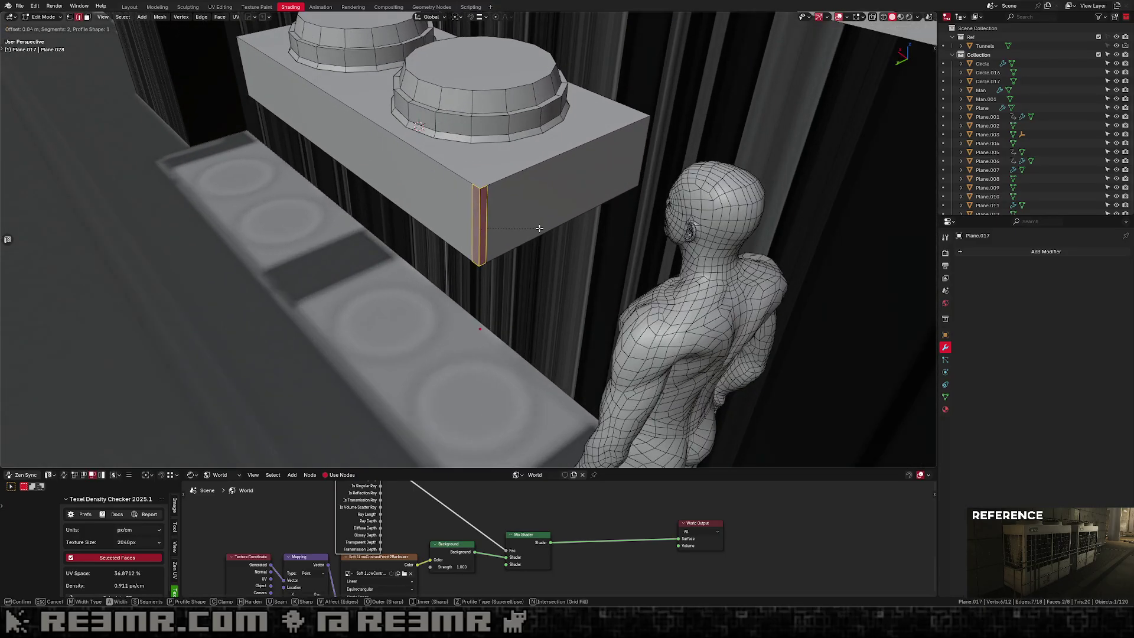
{"action": "key", "text": "Escape"}
Apply the slab's scale and bevel the selected corner edge about 0.05 m with profile shape 1.
{"action": "key", "text": "Tab"}
{"action": "key", "text": "ctrl+a"}
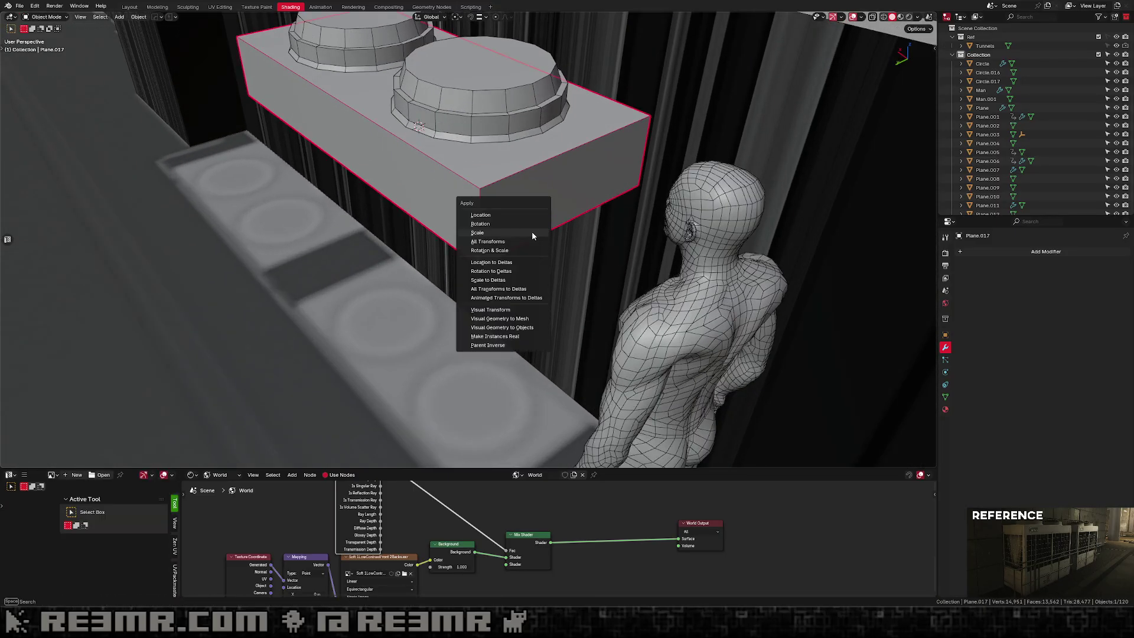
{"action": "left_click", "coordinate": [531, 233]}
{"action": "key", "text": "Tab"}
{"action": "key", "text": "ctrl+b"}
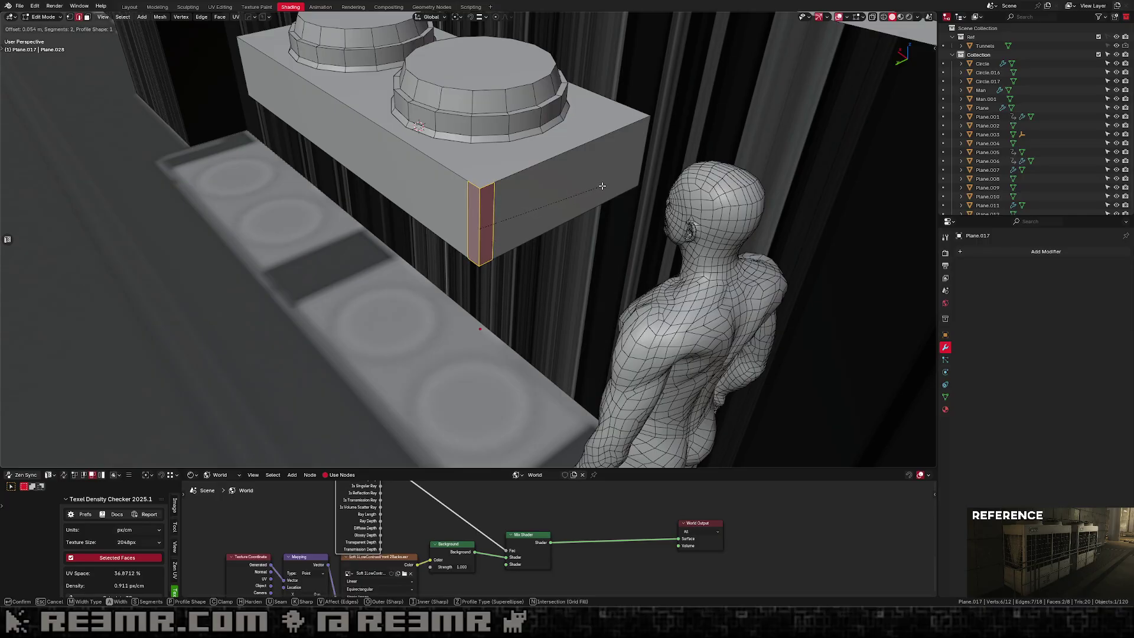
{"action": "left_click", "coordinate": [601, 185]}
Duplicate the slab's bevelled corner faces in place and separate them into their own object.
{"action": "mouse_move", "coordinate": [531, 253]}
{"action": "middle_mouse_down"}
{"action": "mouse_move", "coordinate": [473, 227]}
{"action": "mouse_move", "coordinate": [533, 253]}
{"action": "middle_mouse_up"}
{"action": "key", "text": "shift+d"}
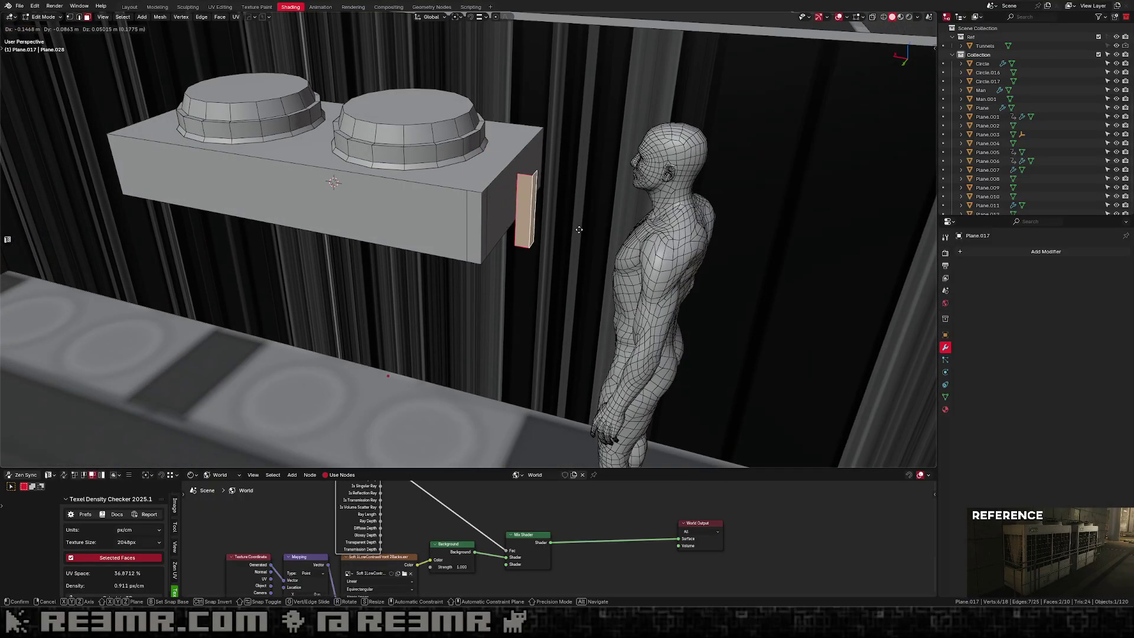
{"action": "right_click", "coordinate": [551, 266]}
{"action": "key", "text": "Tab"}
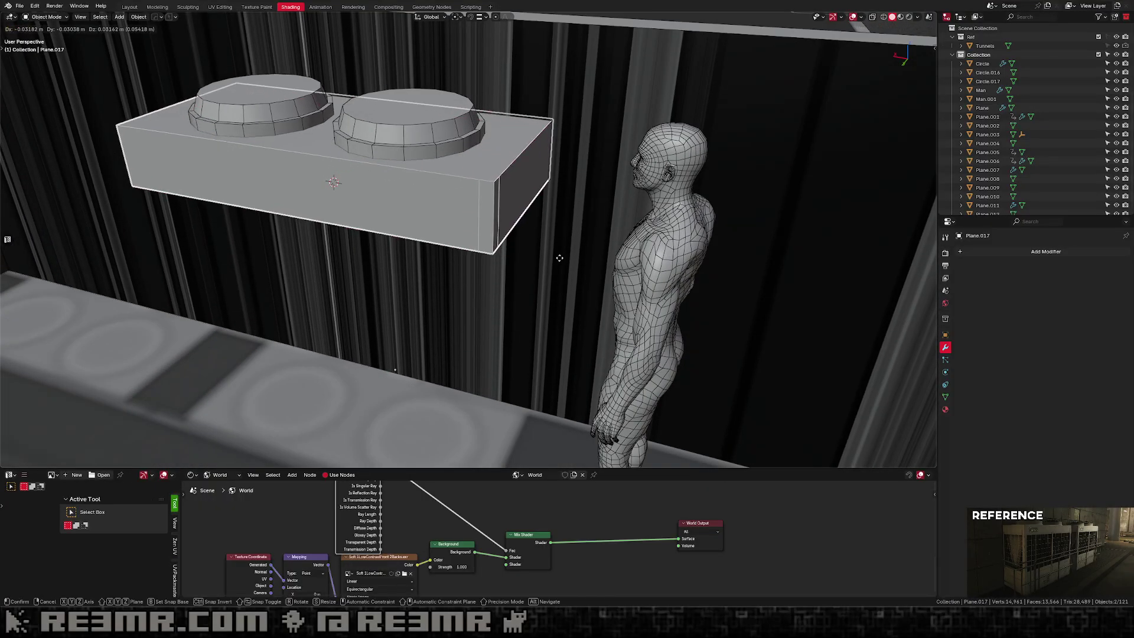
Raise the separated corner piece along Z so it stands above the slab's corner.
{"action": "left_click", "coordinate": [477, 218]}
{"action": "left_click", "coordinate": [477, 218]}
{"action": "left_click", "coordinate": [477, 218]}
{"action": "key", "text": "g"}
{"action": "key", "text": "z"}
{"action": "left_click", "coordinate": [479, 33]}
{"action": "key", "text": "g"}
{"action": "key", "text": "z"}
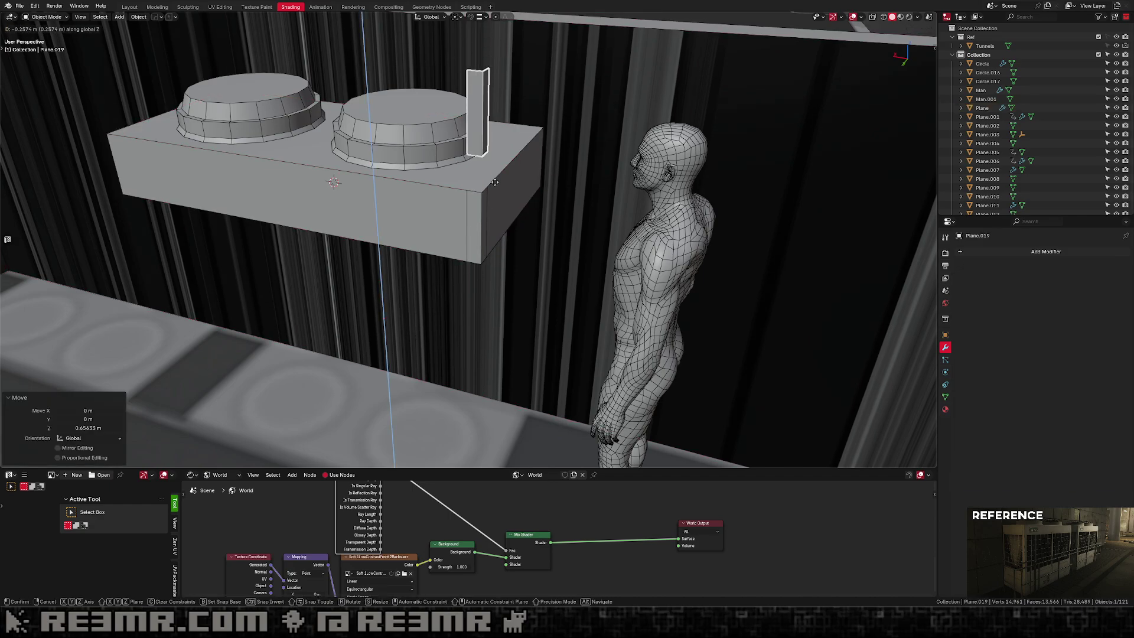
{"action": "left_click", "coordinate": [509, 283]}
{"action": "key", "text": "ctrl+shift+alt+c"}
Copy the slab's two corner faces again into a separate object and raise it above the first copy.
{"action": "left_click", "coordinate": [470, 227]}
{"action": "key", "text": "Tab"}
{"action": "left_click", "coordinate": [474, 217], "text": "shift"}
{"action": "middle_click_drag", "start_coordinate": [474, 217], "coordinate": [501, 255]}
{"action": "key", "text": "p"}
{"action": "key", "text": "s"}
{"action": "key", "text": "Tab"}
{"action": "left_click", "coordinate": [479, 250]}
{"action": "key", "text": "g"}
{"action": "key", "text": "z"}
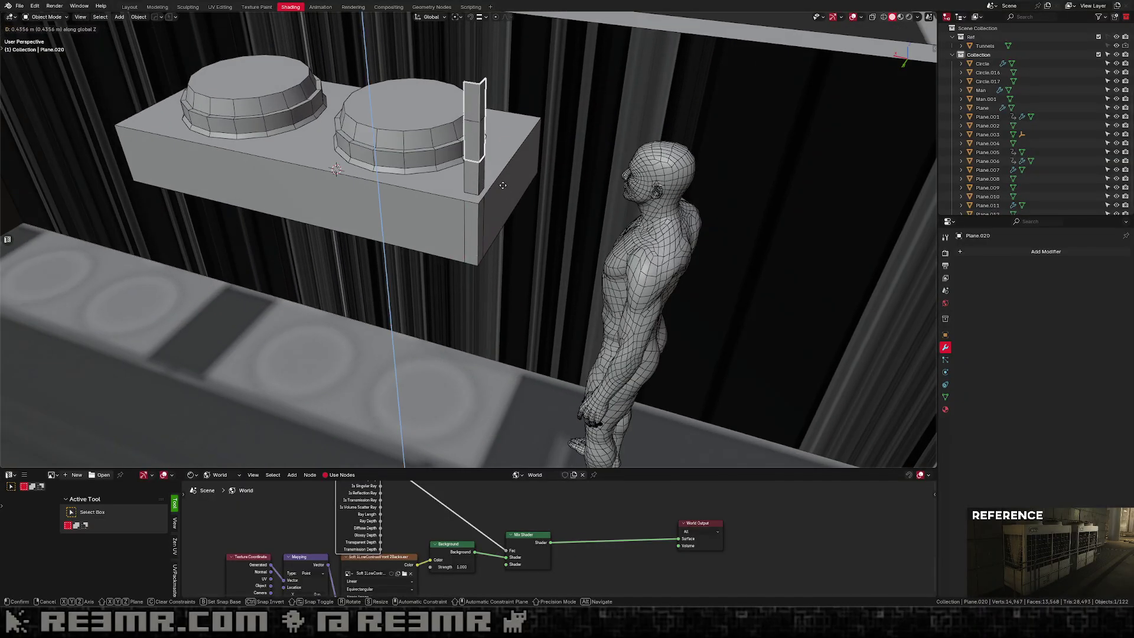
{"action": "left_click", "coordinate": [500, 175]}
{"action": "middle_click_drag", "start_coordinate": [501, 175], "coordinate": [490, 186]}
Delete the first, lower copy of the corner piece.
{"action": "key", "text": "q"}
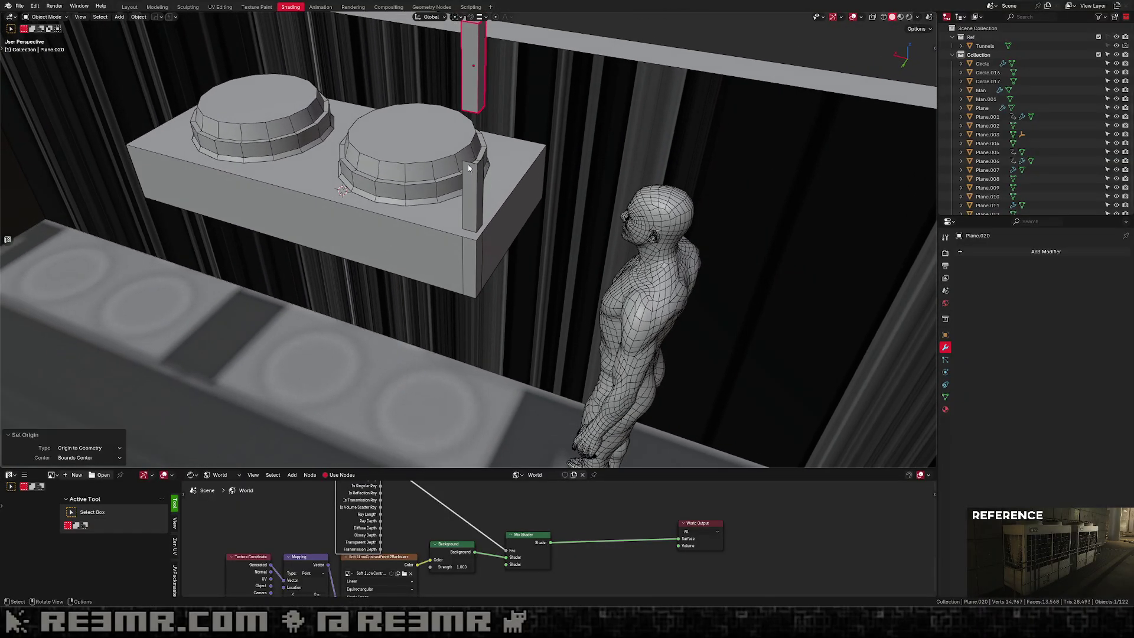
{"action": "left_click", "coordinate": [475, 180]}
{"action": "left_click", "coordinate": [466, 86]}
{"action": "middle_click_drag", "start_coordinate": [466, 86], "coordinate": [479, 83]}
{"action": "key", "text": "Tab"}
{"action": "key", "text": "1"}
{"action": "key", "text": "shift+s"}
{"action": "left_click", "coordinate": [477, 120]}
{"action": "key", "text": "Tab"}
{"action": "key", "text": "Delete"}
Lower the remaining corner piece along Z until it lines up with the slab's corner.
{"action": "left_click", "coordinate": [472, 94]}
{"action": "key", "text": "g"}
{"action": "key", "text": "z"}
{"action": "left_click", "coordinate": [473, 255]}
{"action": "mouse_move", "coordinate": [473, 257]}
{"action": "middle_mouse_down", "text": "shift"}
{"action": "mouse_move", "coordinate": [467, 233]}
{"action": "mouse_move", "coordinate": [471, 245]}
{"action": "middle_mouse_up", "text": "shift"}
{"action": "key", "text": "g"}
{"action": "key", "text": "z"}
{"action": "left_click", "coordinate": [467, 279]}
{"action": "scroll", "coordinate": [470, 246], "scroll_direction": "up", "scroll_amount": 2}
{"action": "key", "text": "Tab"}
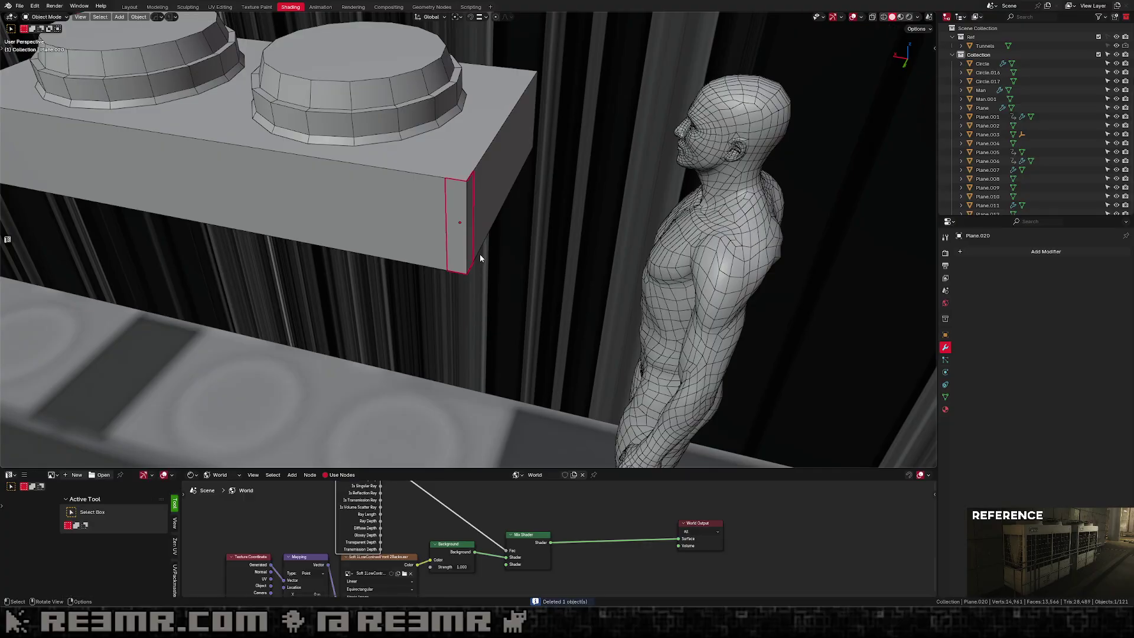
{"action": "key", "text": "Tab"}
Add a Solidify modifier to the corner piece to give it a thin thickness.
{"action": "key", "text": "q"}
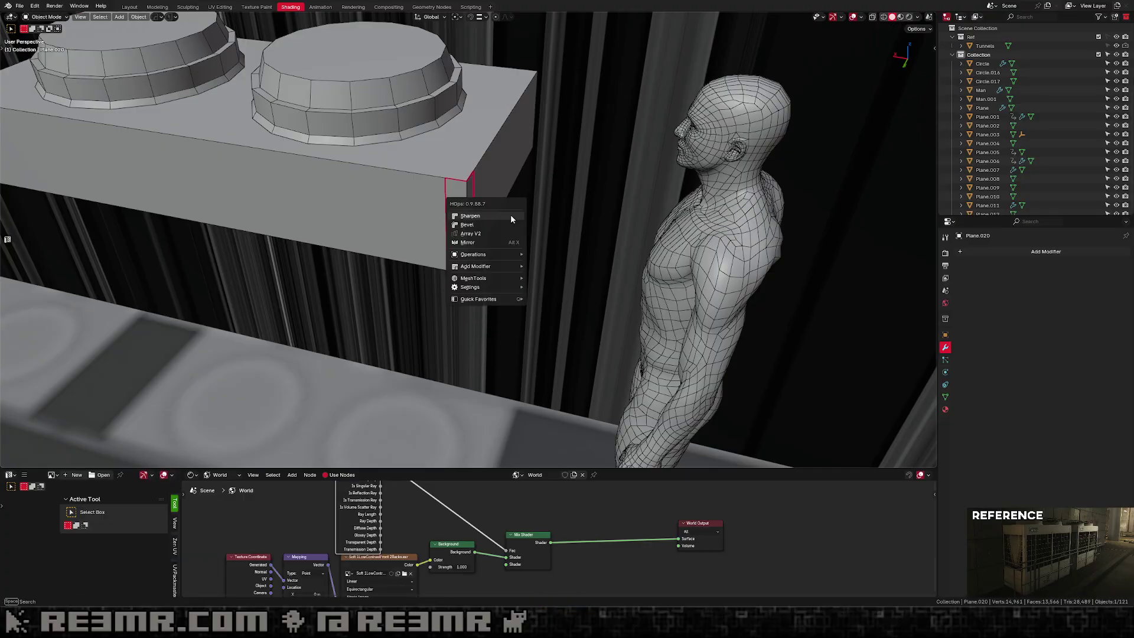
{"action": "key", "text": "d"}
{"action": "key", "text": "s"}
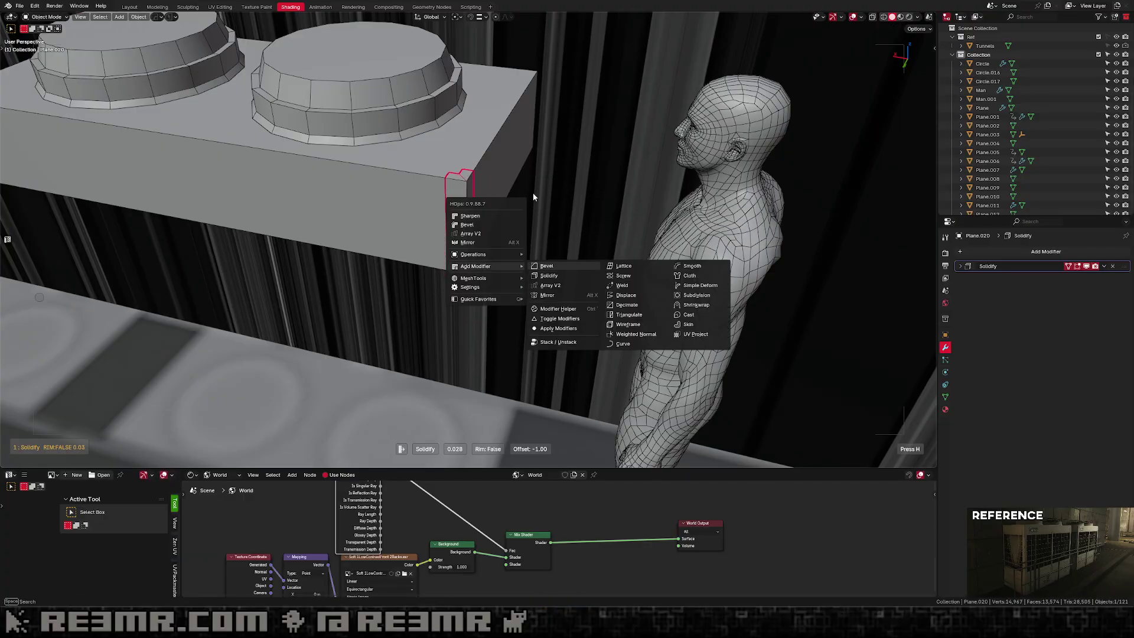
{"action": "left_click", "coordinate": [572, 158]}
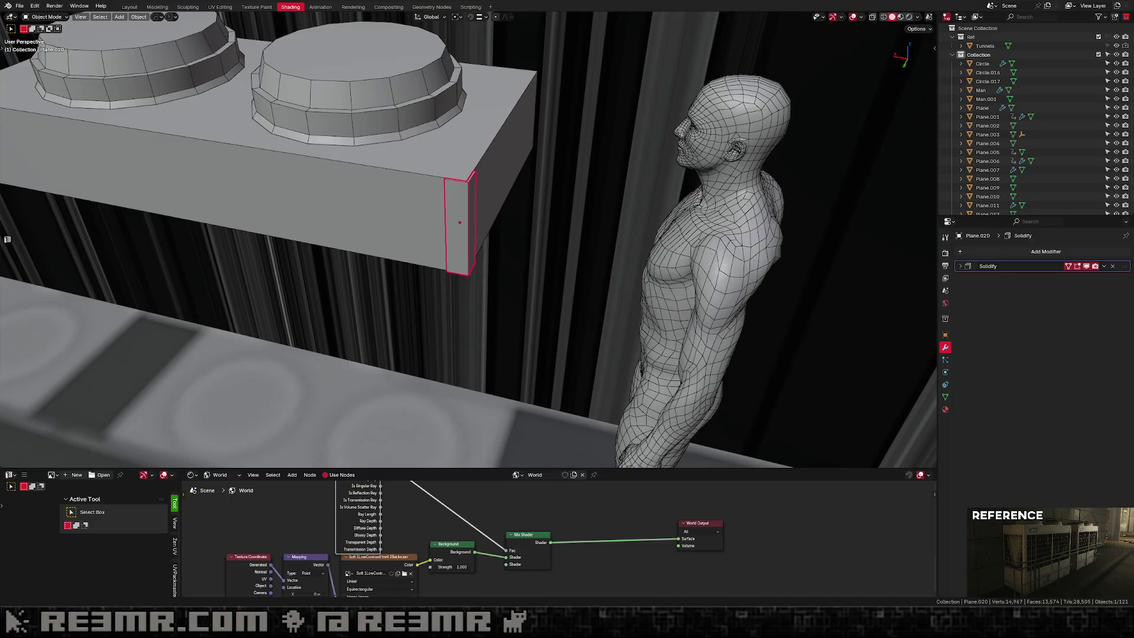
Move the corner piece's bottom vertices about 0.95 m down along Z to stretch it into a long leg.
{"action": "middle_click_drag", "start_coordinate": [525, 172], "coordinate": [491, 134]}
{"action": "key", "text": "Tab"}
{"action": "key", "text": "alt+z"}
{"action": "middle_click_drag", "start_coordinate": [499, 253], "coordinate": [490, 202], "text": "shift"}
{"action": "left_click_drag", "start_coordinate": [535, 190], "coordinate": [341, 275]}
{"action": "middle_click_drag", "start_coordinate": [474, 235], "coordinate": [464, 207], "text": "shift"}
{"action": "key", "text": "alt+z"}
{"action": "scroll", "coordinate": [464, 207], "scroll_direction": "down", "scroll_amount": 3}
{"action": "key", "text": "g"}
{"action": "key", "text": "z"}
{"action": "left_click", "coordinate": [512, 299]}
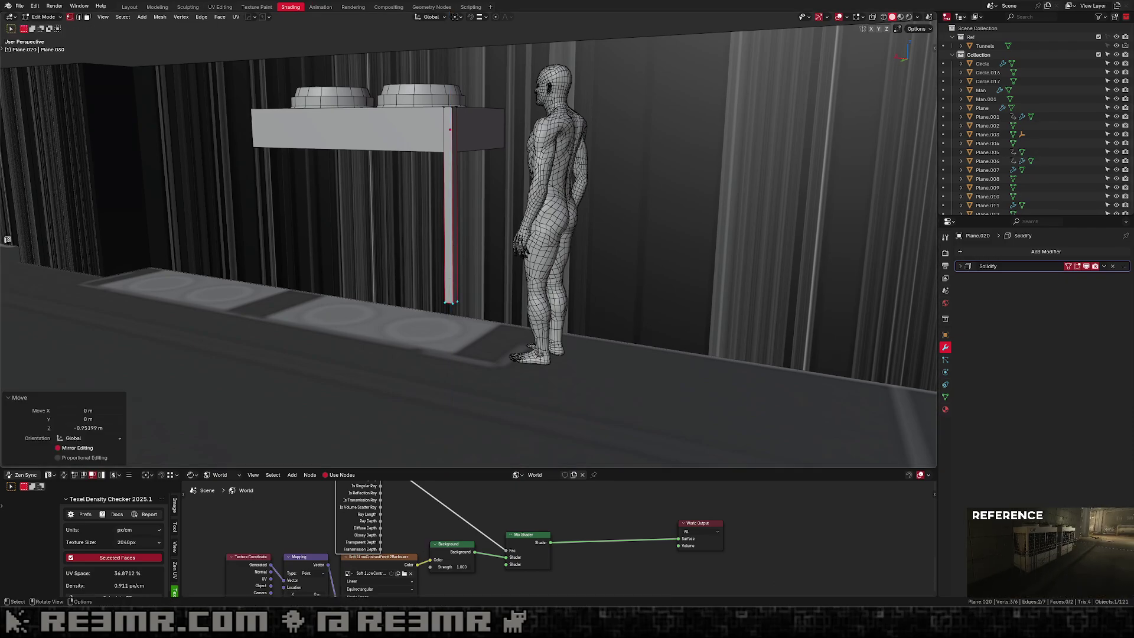
Adjust the snapping settings and snap the leg's lower end down along Z to the floor.
{"action": "key", "text": "alt+z"}
{"action": "key", "text": "alt+z"}
{"action": "key", "text": "ctrl+shift+Tab"}
{"action": "left_click", "coordinate": [395, 370]}
{"action": "key", "text": "ctrl+shift+Tab"}
{"action": "left_click", "coordinate": [366, 306]}
{"action": "key", "text": "g"}
{"action": "key", "text": "z"}
{"action": "left_click", "coordinate": [449, 349], "text": "ctrl"}
{"action": "key", "text": "Tab"}
{"action": "middle_click_drag", "start_coordinate": [443, 278], "coordinate": [431, 218]}
Mirror the leg on two axes across the top block so that all four corners carry a leg.
{"action": "left_click", "coordinate": [426, 203]}
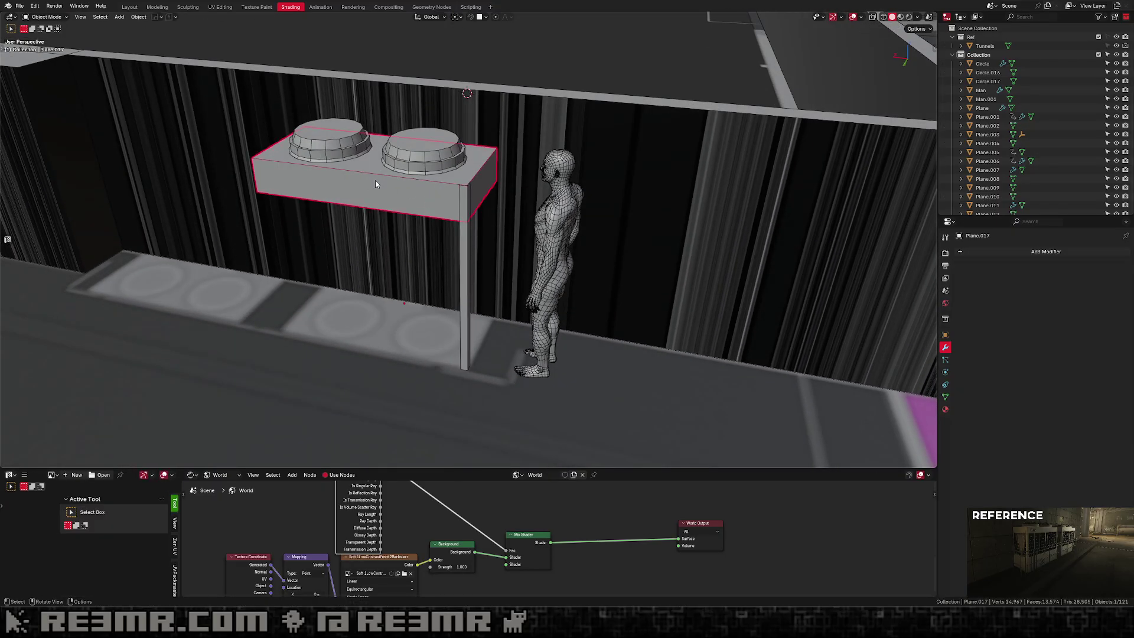
{"action": "left_click", "coordinate": [461, 203], "text": "shift"}
{"action": "left_click", "coordinate": [399, 190], "text": "shift"}
{"action": "key", "text": "alt+x"}
{"action": "left_click", "coordinate": [455, 309]}
{"action": "middle_click_drag", "start_coordinate": [403, 251], "coordinate": [380, 261]}
{"action": "key", "text": "alt+x"}
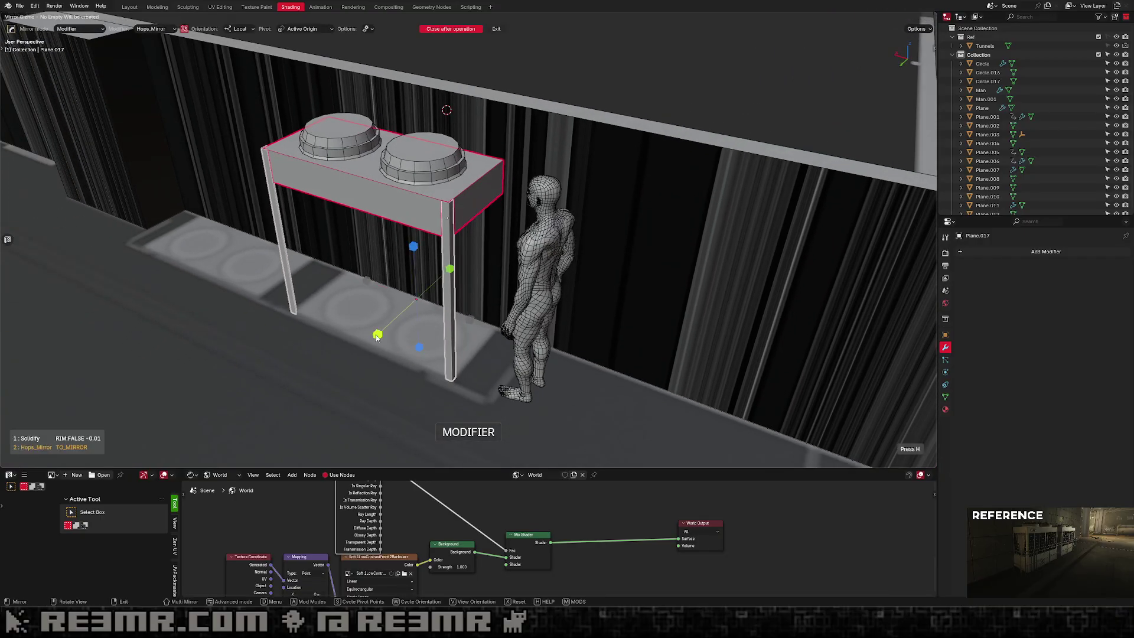
{"action": "left_click", "coordinate": [377, 335]}
Snap the 3D cursor to the centre of the top block's selected vertices and set the block's origin there.
{"action": "left_click", "coordinate": [398, 217]}
{"action": "middle_click_drag", "start_coordinate": [397, 218], "coordinate": [395, 256]}
{"action": "key", "text": "Tab"}
{"action": "key", "text": "alt+z"}
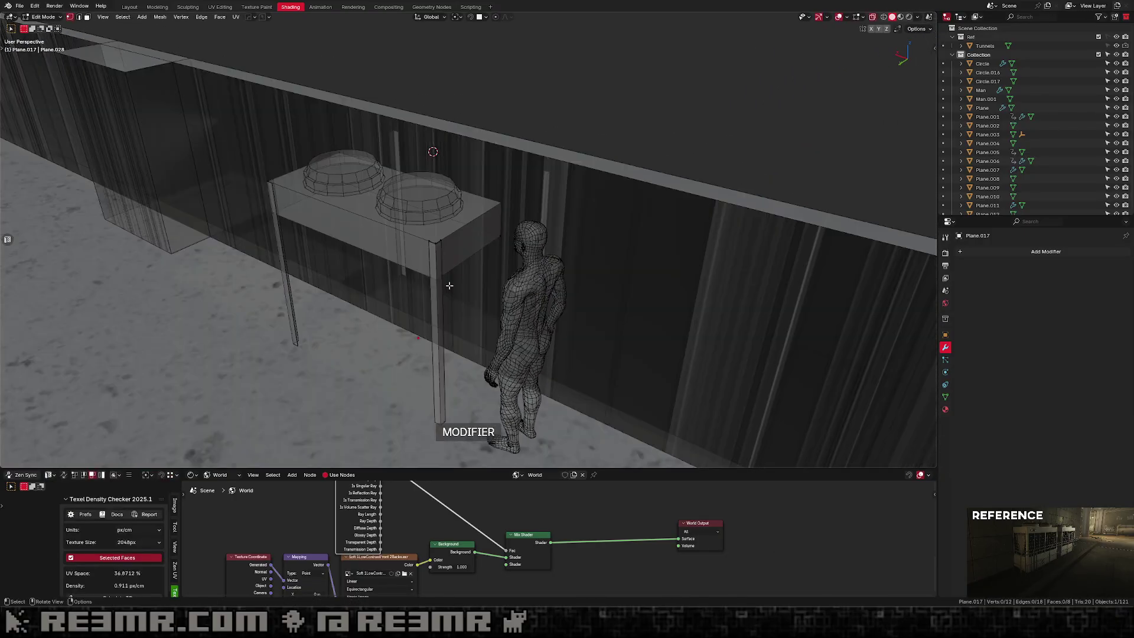
{"action": "key", "text": "shift+s"}
{"action": "left_click", "coordinate": [388, 250]}
{"action": "key", "text": "alt+z"}
{"action": "key", "text": "Tab"}
{"action": "middle_click_drag", "start_coordinate": [491, 192], "coordinate": [520, 177]}
{"action": "key", "text": "ctrl+shift+alt+c"}
{"action": "middle_click_drag", "start_coordinate": [437, 249], "coordinate": [407, 236]}
{"action": "left_click", "coordinate": [500, 253]}
Copy the top block's horizontal face into a separate object and select it.
{"action": "left_click", "coordinate": [418, 239]}
{"action": "key", "text": "Tab"}
{"action": "left_click", "coordinate": [396, 238]}
{"action": "key", "text": "p"}
{"action": "key", "text": "s"}
{"action": "key", "text": "Tab"}
{"action": "left_click", "coordinate": [406, 235]}
Lower the separated face along Z to just below the middle of the legs.
{"action": "middle_click_drag", "start_coordinate": [421, 178], "coordinate": [413, 218]}
{"action": "key", "text": "g"}
{"action": "key", "text": "z"}
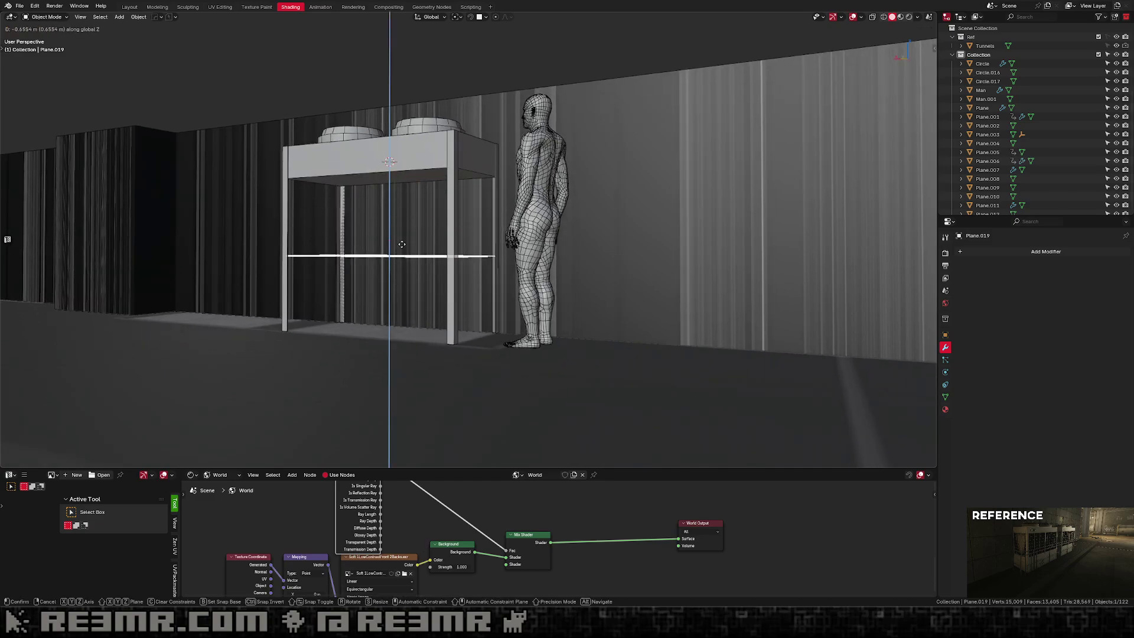
{"action": "left_click", "coordinate": [416, 232]}
{"action": "key", "text": "g"}
{"action": "key", "text": "z"}
{"action": "left_click", "coordinate": [406, 254]}
Extrude the lowered face down to the floor to form the base box between the legs.
{"action": "key", "text": "Tab"}
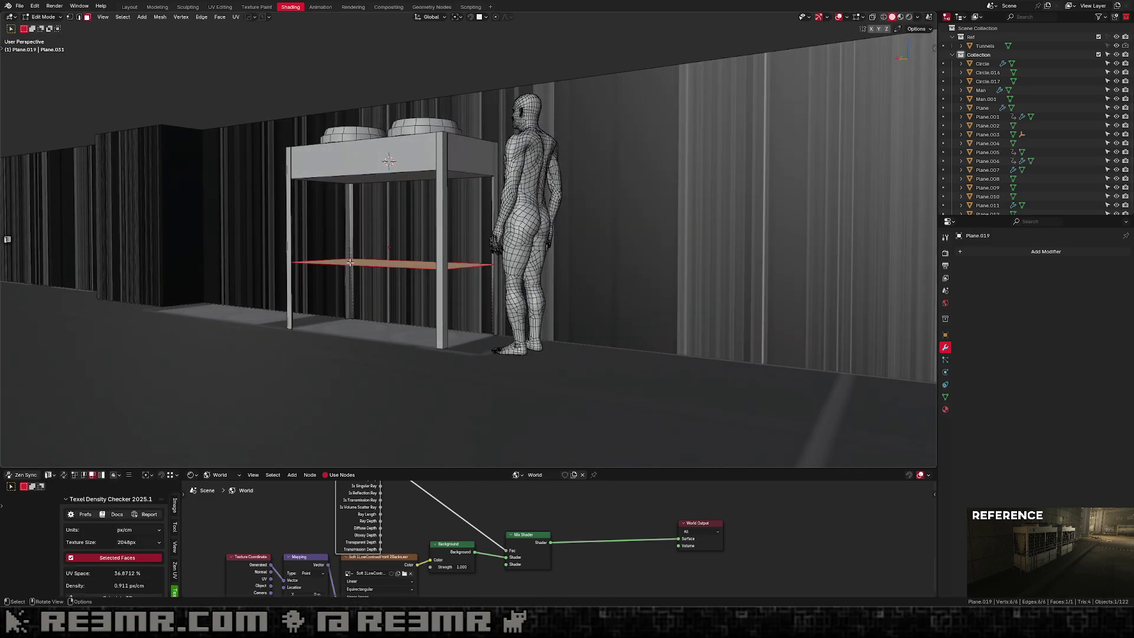
{"action": "key", "text": "e"}
{"action": "left_click", "coordinate": [344, 301]}
{"action": "key", "text": "Tab"}
{"action": "middle_click_drag", "start_coordinate": [344, 301], "coordinate": [353, 279]}
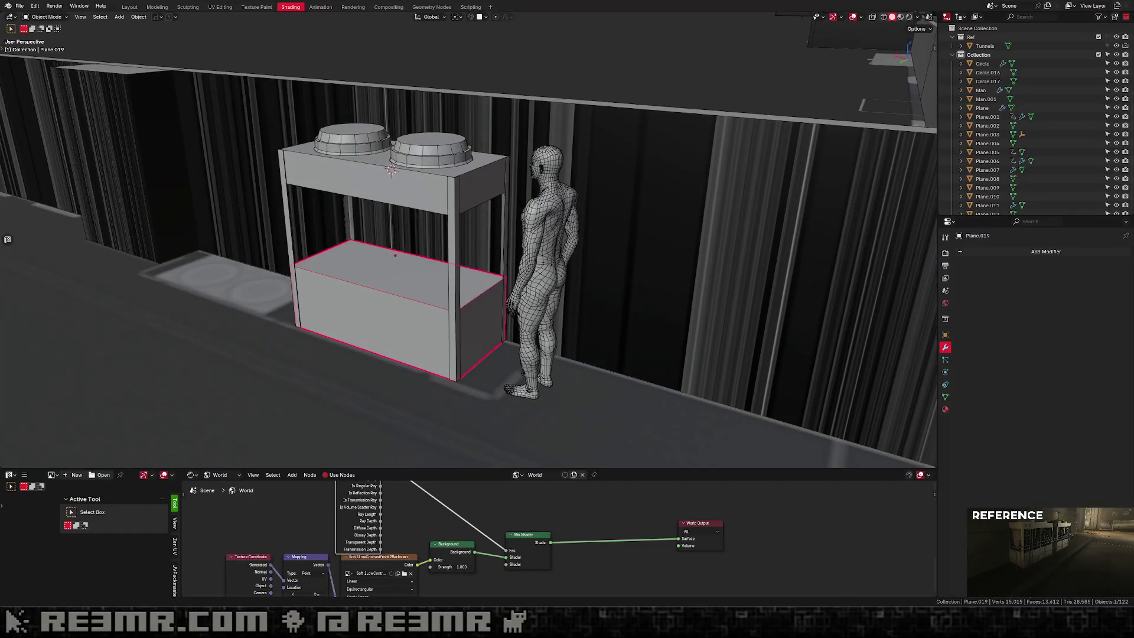
{"action": "middle_click_drag", "start_coordinate": [353, 278], "coordinate": [466, 226]}
{"action": "key", "text": "Tab"}
{"action": "key", "text": "alt+z"}
{"action": "key", "text": "alt+z"}
{"action": "key", "text": "Tab"}
Select the top block and open its mesh for editing.
{"action": "left_click", "coordinate": [390, 180]}
{"action": "mouse_move", "coordinate": [390, 180]}
{"action": "middle_mouse_down"}
{"action": "mouse_move", "coordinate": [401, 211]}
{"action": "mouse_move", "coordinate": [438, 178]}
{"action": "mouse_move", "coordinate": [409, 179]}
{"action": "middle_mouse_up"}
{"action": "key", "text": "Tab"}
{"action": "key", "text": "ctrl+r"}
{"action": "left_click", "coordinate": [430, 176]}
{"action": "left_click", "coordinate": [430, 176]}
{"action": "key", "text": "ctrl+z"}
{"action": "left_click", "coordinate": [409, 194]}
{"action": "right_click", "coordinate": [409, 194]}
{"action": "key", "text": "ctrl+z"}
Cut the top block's front face vertically through its centre and bevel the cut into a narrow strip.
{"action": "key", "text": "ctrl+r"}
{"action": "left_click", "coordinate": [409, 193]}
{"action": "right_click", "coordinate": [409, 192]}
{"action": "key", "text": "ctrl+b"}
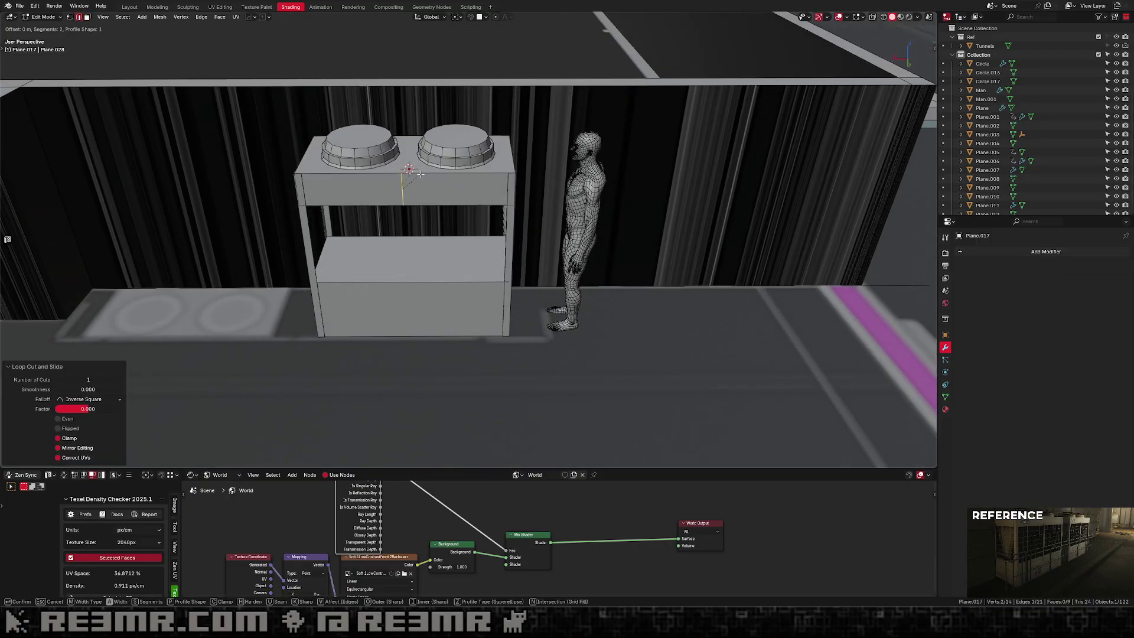
{"action": "left_click", "coordinate": [460, 162]}
{"action": "key", "text": "3"}
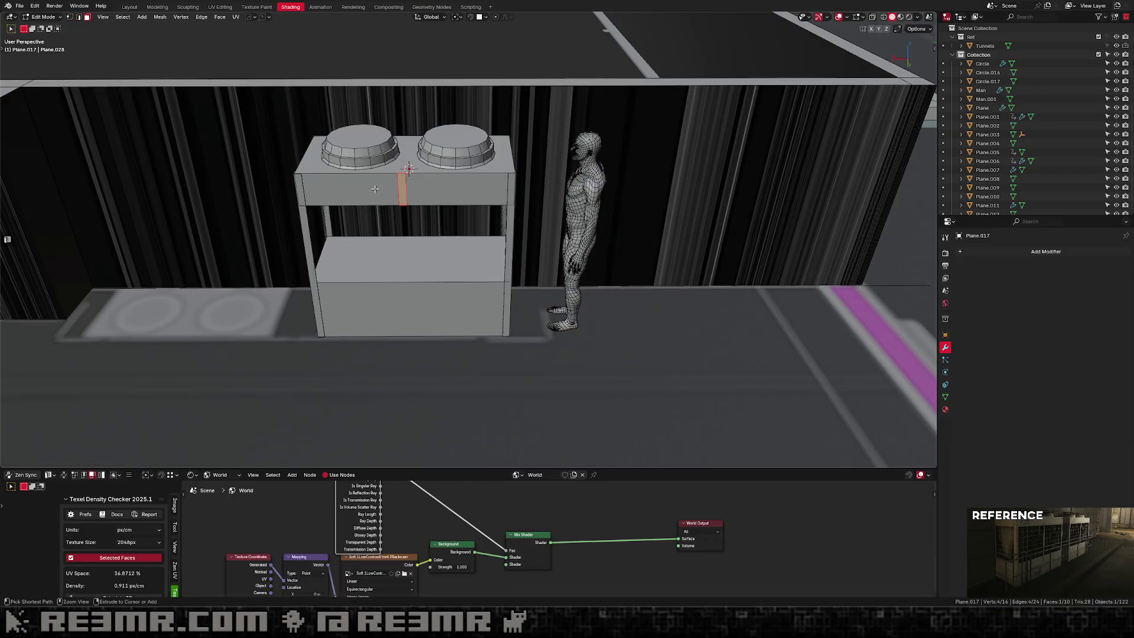
{"action": "key", "text": "ctrl+r"}
{"action": "key", "text": "ctrl+b"}
{"action": "left_click", "coordinate": [507, 168]}
Separate a copy of the narrow strip face from the top block and select it as its own object.
{"action": "key", "text": "3"}
{"action": "key", "text": "p"}
{"action": "key", "text": "s"}
{"action": "key", "text": "Tab"}
{"action": "left_click", "coordinate": [402, 195]}
{"action": "middle_click_drag", "start_coordinate": [402, 195], "coordinate": [423, 158]}
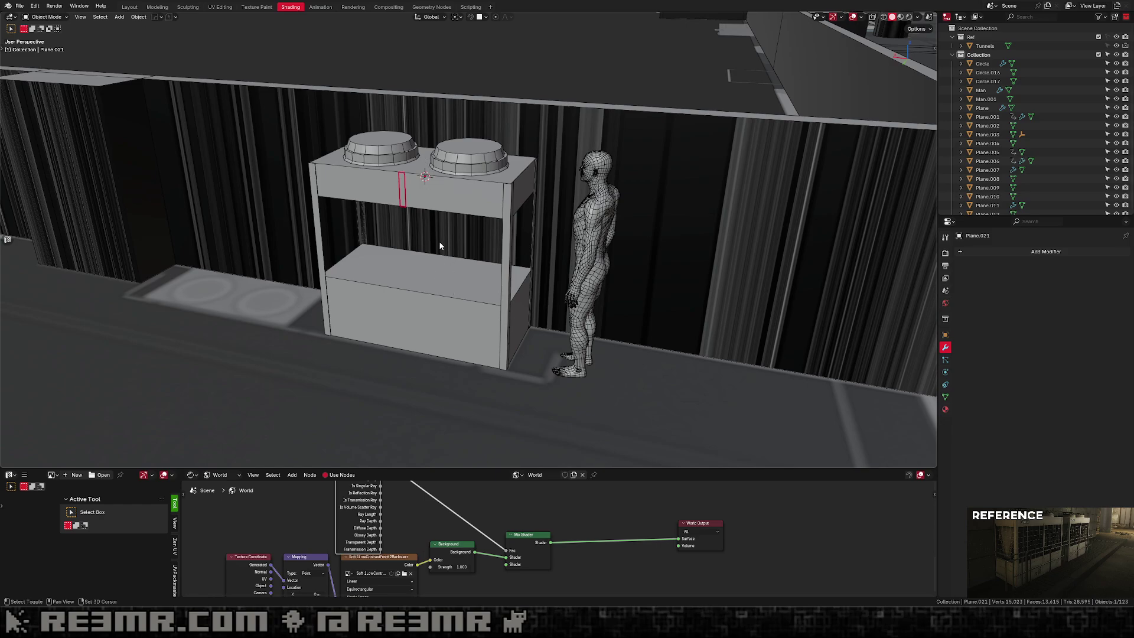
Move the strip about 0.76 m down along Z to the front of the base box.
{"action": "middle_click_drag", "start_coordinate": [439, 247], "coordinate": [430, 203], "text": "shift"}
{"action": "key", "text": "g"}
{"action": "key", "text": "z"}
{"action": "left_click", "coordinate": [434, 313]}
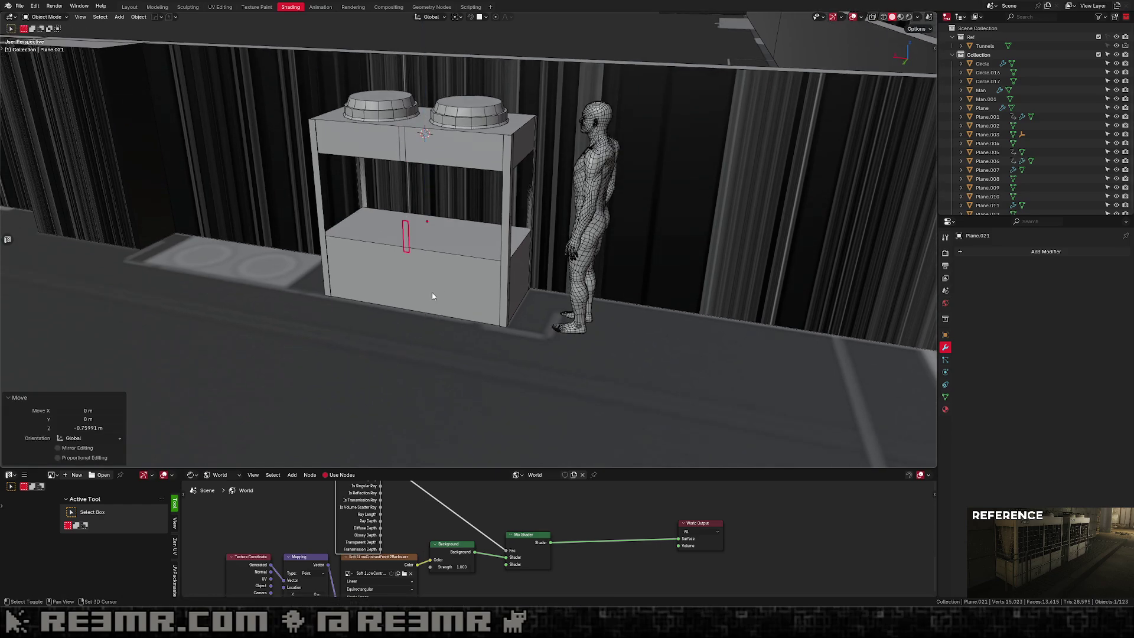
Raise the strip's upper edge about 0.55 m along Z to reach the top block's lower edge.
{"action": "key", "text": "Tab"}
{"action": "key", "text": "g"}
{"action": "key", "text": "z"}
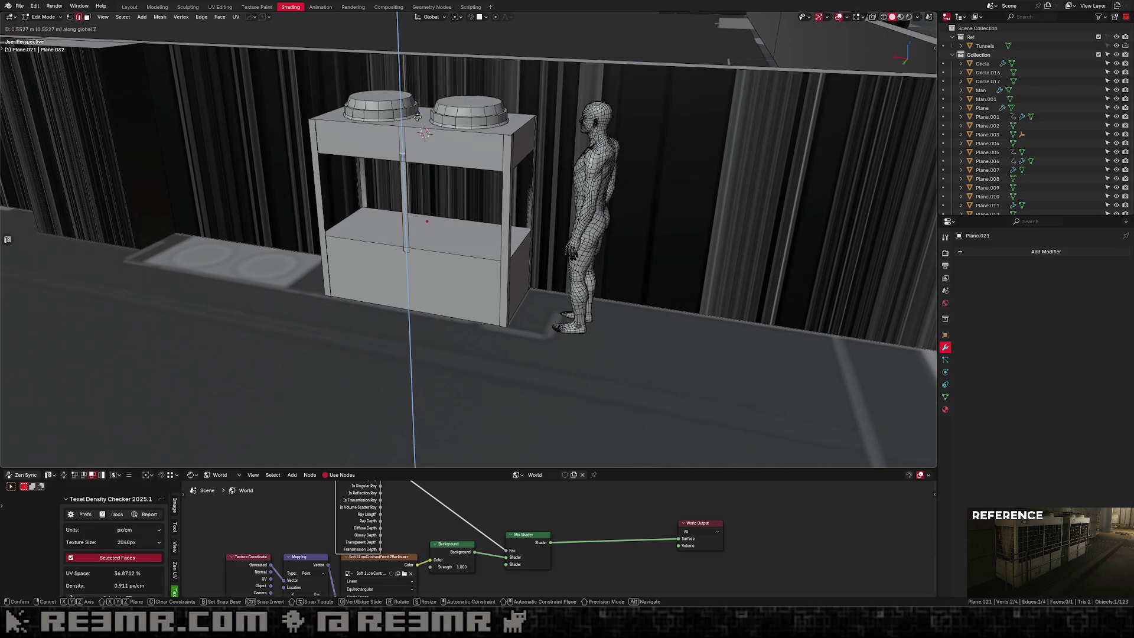
{"action": "left_click", "coordinate": [417, 117]}
{"action": "key", "text": "Tab"}
Extrude the whole strip to give the central post its thickness.
{"action": "key", "text": "Tab"}
{"action": "middle_click_drag", "start_coordinate": [420, 155], "coordinate": [445, 143]}
{"action": "key", "text": "a"}
{"action": "key", "text": "e"}
{"action": "left_click", "coordinate": [410, 171]}
{"action": "key", "text": "Tab"}
Isolate the top block, dissolve the leftover strip edges to restore a plain box, and leave the isolated view.
{"action": "left_click", "coordinate": [434, 147]}
{"action": "key", "text": "Tab"}
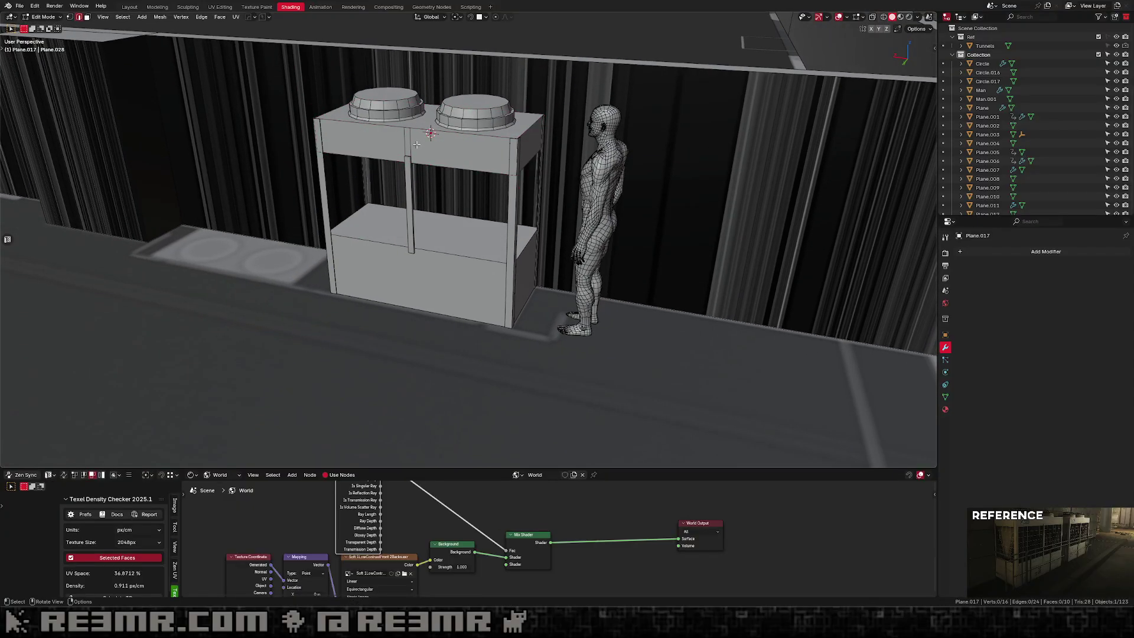
{"action": "key", "text": "Tab"}
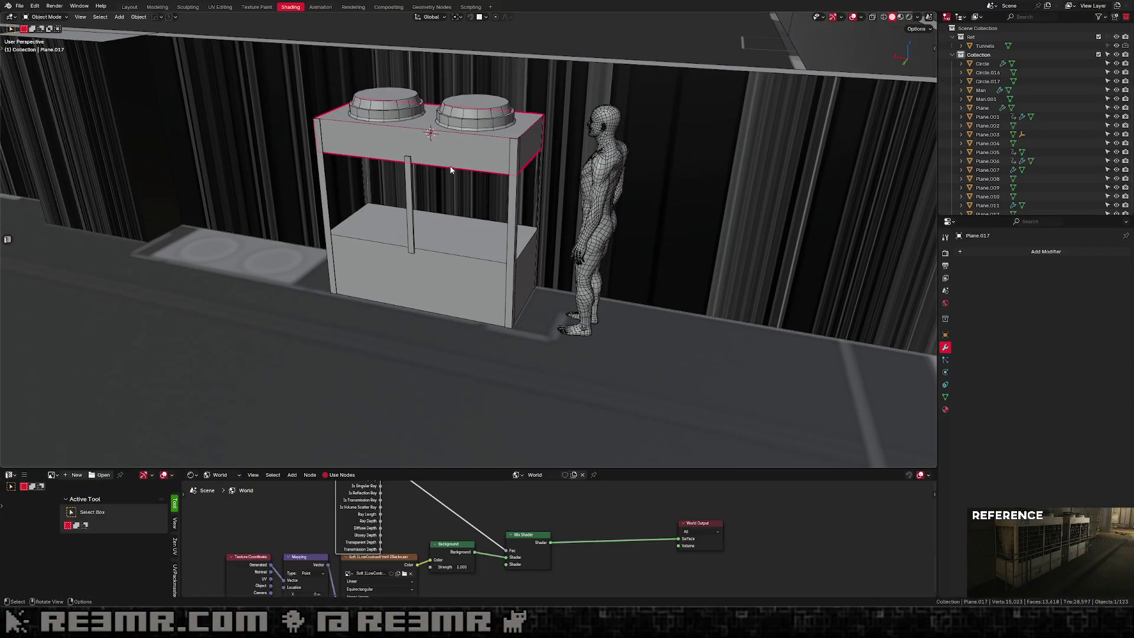
{"action": "key", "text": "KP_Divide"}
{"action": "key", "text": "Tab"}
{"action": "left_click", "coordinate": [650, 264]}
{"action": "middle_click_drag", "start_coordinate": [656, 263], "coordinate": [615, 253]}
{"action": "left_click", "coordinate": [642, 260]}
{"action": "key", "text": "ctrl+x"}
{"action": "middle_click_drag", "start_coordinate": [384, 254], "coordinate": [448, 227]}
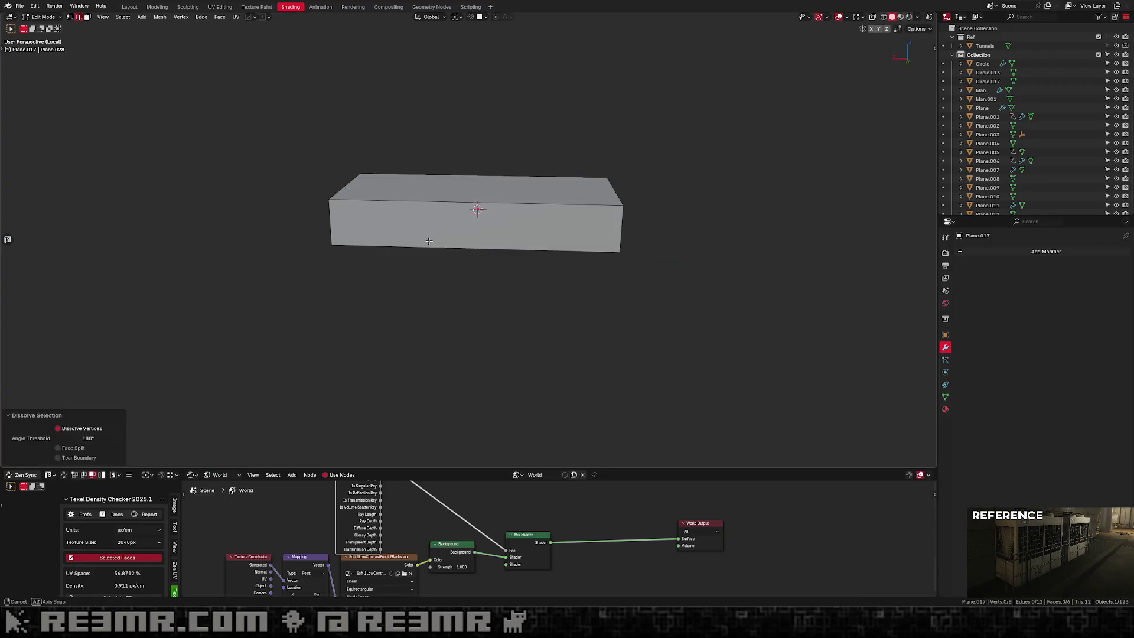
{"action": "scroll", "coordinate": [459, 231], "scroll_direction": "down", "scroll_amount": 3}
{"action": "middle_click_drag", "start_coordinate": [517, 208], "coordinate": [368, 211], "text": "shift"}
{"action": "key", "text": "Tab"}
{"action": "key", "text": "KP_Divide"}
Snap the 3D cursor to the centre of the base box's underside and set the box's origin there.
{"action": "left_click", "coordinate": [365, 235], "text": "shift"}
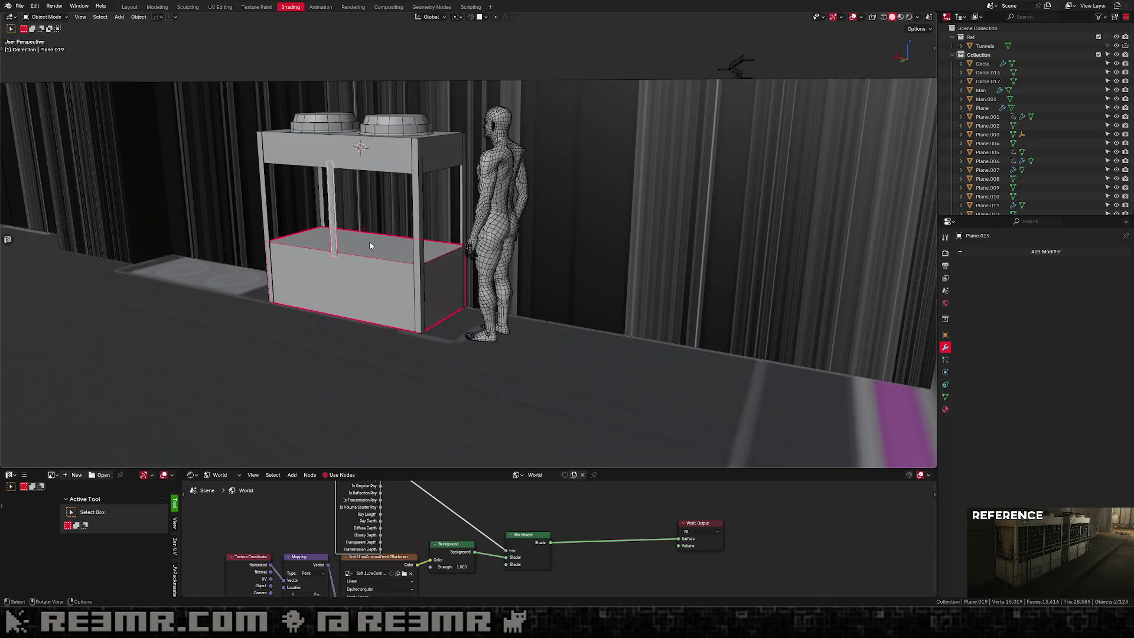
{"action": "key", "text": "Tab"}
{"action": "key", "text": "alt+z"}
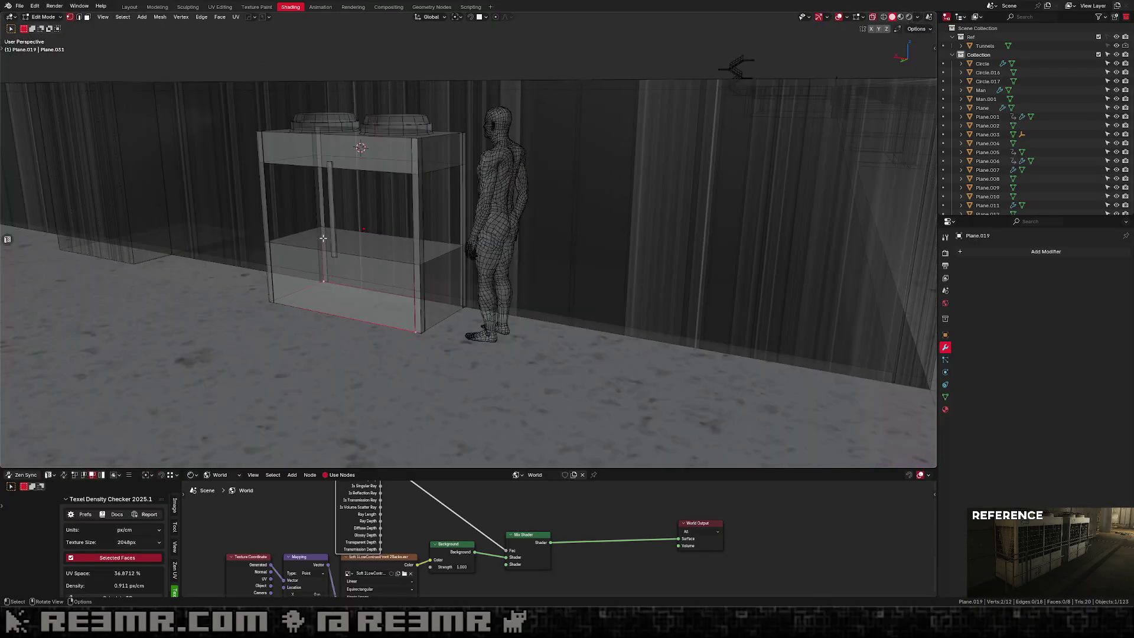
{"action": "left_click", "coordinate": [420, 332], "text": "shift"}
{"action": "key", "text": "shift+s"}
{"action": "left_click", "coordinate": [419, 370]}
{"action": "key", "text": "alt+z"}
{"action": "key", "text": "Tab"}
{"action": "key", "text": "ctrl+alt+shift+c"}
Mirror the central post to the unit's rear side across the base box and save the file.
{"action": "left_click", "coordinate": [336, 217]}
{"action": "left_click", "coordinate": [356, 278]}
{"action": "key", "text": "ctrl+s"}
Select the ventilation unit's base, posts, legs, top block and caps, and move them together along Y.
{"action": "middle_click_drag", "start_coordinate": [356, 277], "coordinate": [435, 240]}
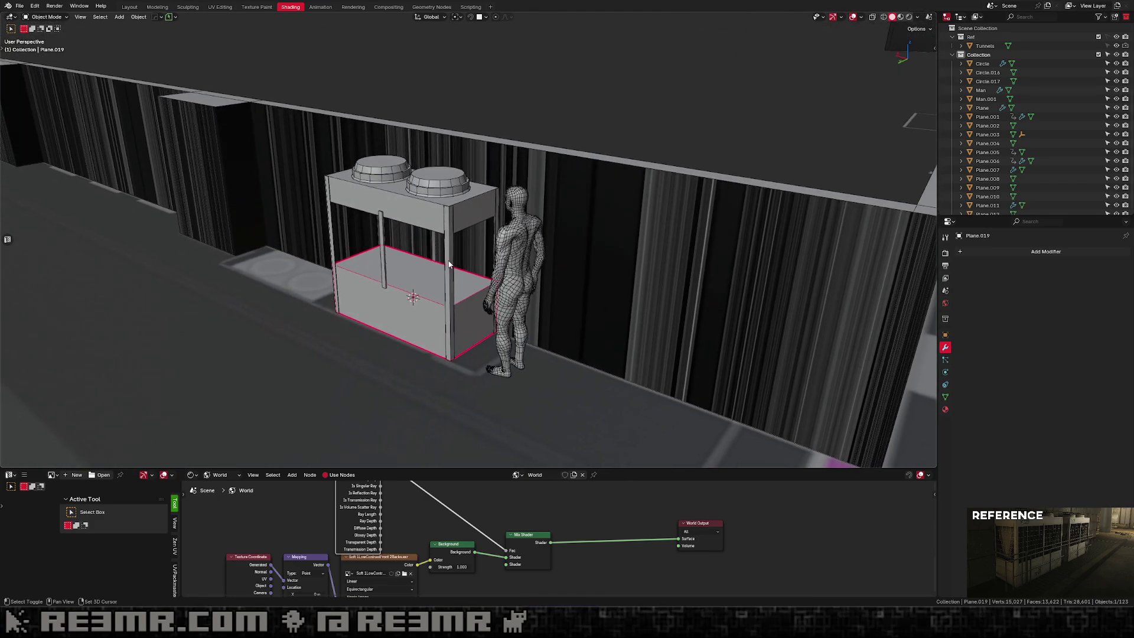
{"action": "left_click", "coordinate": [354, 262]}
{"action": "left_click", "coordinate": [384, 256], "text": "shift"}
{"action": "left_click", "coordinate": [409, 211], "text": "shift"}
{"action": "left_click", "coordinate": [437, 188], "text": "shift"}
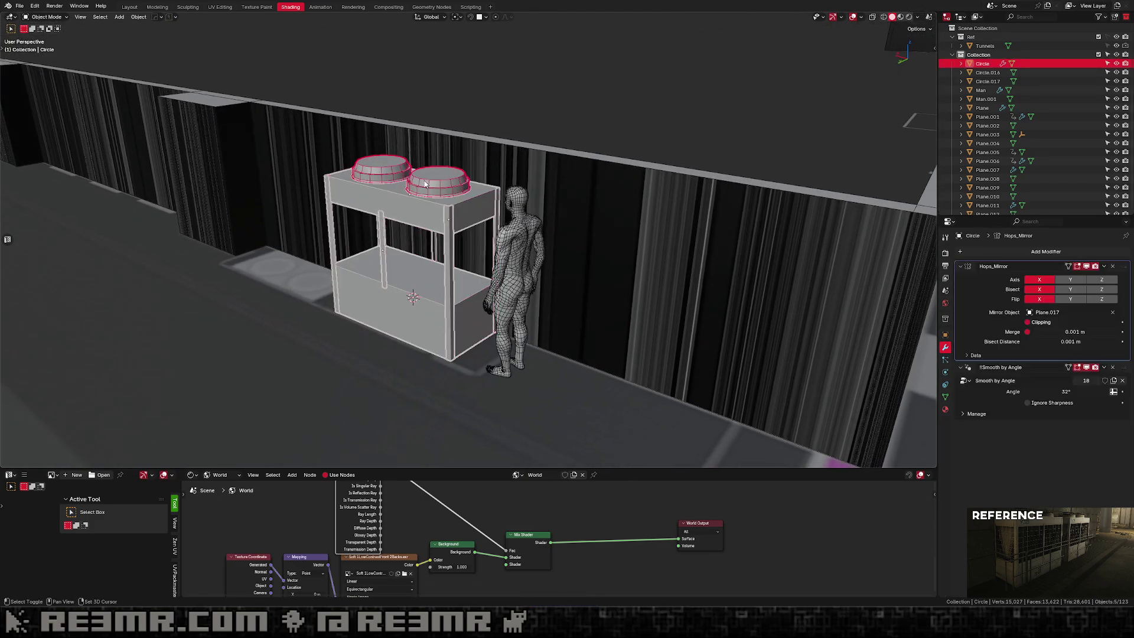
{"action": "key", "text": "g"}
{"action": "right_click", "coordinate": [252, 166]}
{"action": "middle_click_drag", "start_coordinate": [442, 258], "coordinate": [509, 280]}
{"action": "key", "text": "g"}
{"action": "key", "text": "y"}
{"action": "left_click", "coordinate": [402, 261]}
Inset the top face of the base box to leave a thin rim.
{"action": "scroll", "coordinate": [473, 247], "scroll_direction": "down", "scroll_amount": 2}
{"action": "scroll", "coordinate": [431, 248], "scroll_direction": "up", "scroll_amount": 4}
{"action": "scroll", "coordinate": [401, 278], "scroll_direction": "down", "scroll_amount": 2}
{"action": "scroll", "coordinate": [389, 303], "scroll_direction": "down", "scroll_amount": 1}
{"action": "left_click", "coordinate": [389, 305]}
{"action": "scroll", "coordinate": [389, 305], "scroll_direction": "down", "scroll_amount": 2}
{"action": "key", "text": "Tab"}
{"action": "left_click", "coordinate": [482, 269]}
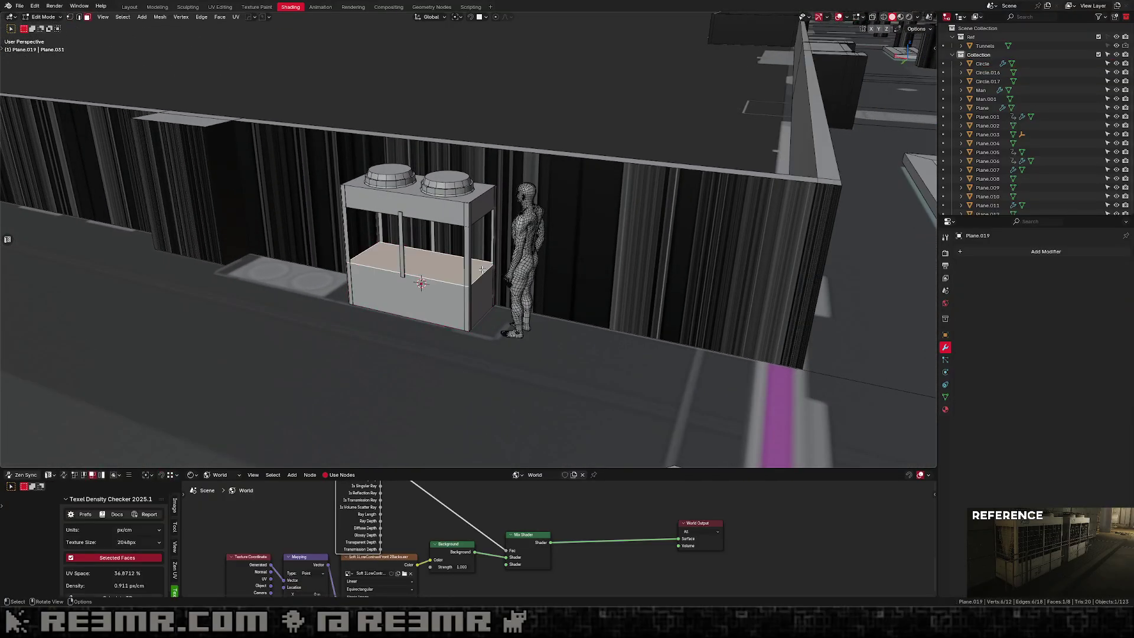
{"action": "scroll", "coordinate": [635, 278], "scroll_direction": "up", "scroll_amount": 4}
{"action": "key", "text": "i"}
{"action": "left_click", "coordinate": [654, 292]}
Extrude the inset top face of the base box down and lower it further to hollow out the base, and save the file.
{"action": "middle_click_drag", "start_coordinate": [620, 292], "coordinate": [573, 275]}
{"action": "key", "text": "e"}
{"action": "left_click", "coordinate": [484, 311]}
{"action": "key", "text": "alt+z"}
{"action": "key", "text": "g"}
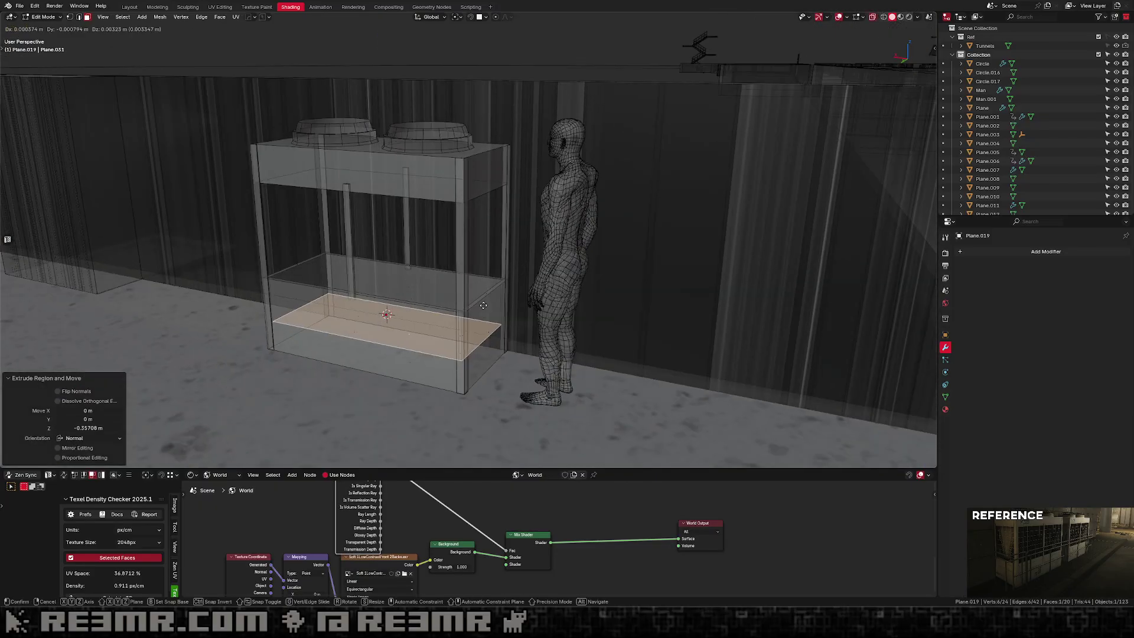
{"action": "key", "text": "z"}
{"action": "left_click", "coordinate": [494, 346]}
{"action": "key", "text": "alt+z"}
{"action": "key", "text": "Tab"}
{"action": "scroll", "coordinate": [476, 291], "scroll_direction": "down", "scroll_amount": 1}
{"action": "middle_click_drag", "start_coordinate": [470, 288], "coordinate": [481, 264]}
{"action": "scroll", "coordinate": [472, 281], "scroll_direction": "down", "scroll_amount": 5}
{"action": "scroll", "coordinate": [464, 295], "scroll_direction": "up", "scroll_amount": 2}
{"action": "scroll", "coordinate": [480, 274], "scroll_direction": "up", "scroll_amount": 1}
{"action": "key", "text": "ctrl+s"}
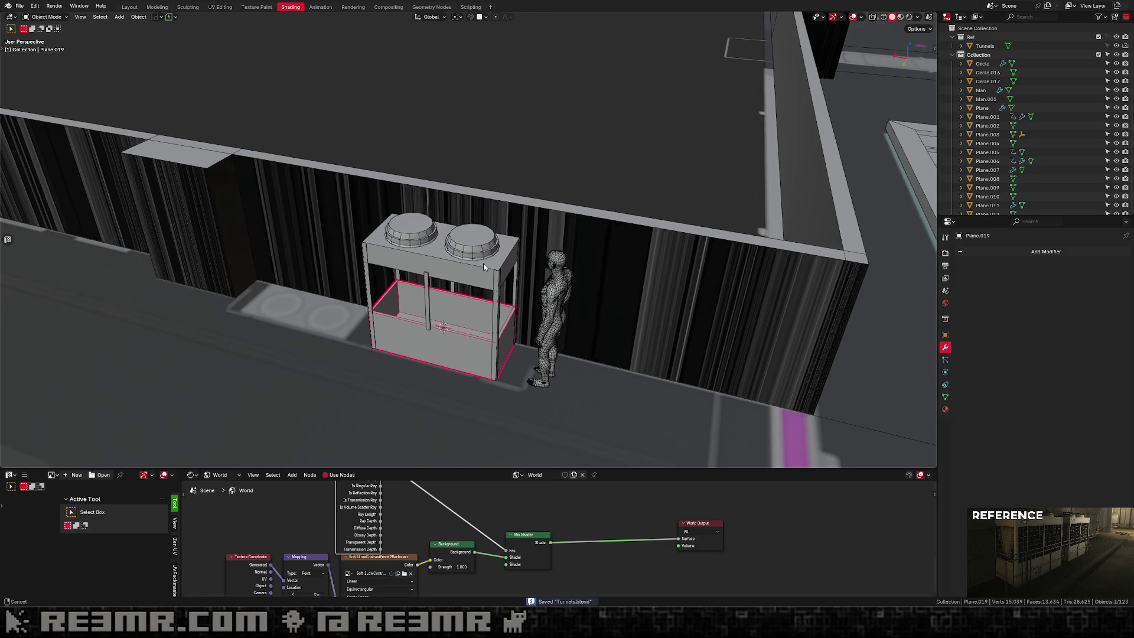
Separate the underside face of the ventilation unit's top block into its own object and centre the new object's origin on its geometry.
{"action": "scroll", "coordinate": [481, 264], "scroll_direction": "up", "scroll_amount": 3}
{"action": "middle_click_drag", "start_coordinate": [429, 296], "coordinate": [458, 228], "text": "shift"}
{"action": "left_click", "coordinate": [459, 228]}
{"action": "scroll", "coordinate": [459, 228], "scroll_direction": "up", "scroll_amount": 1}
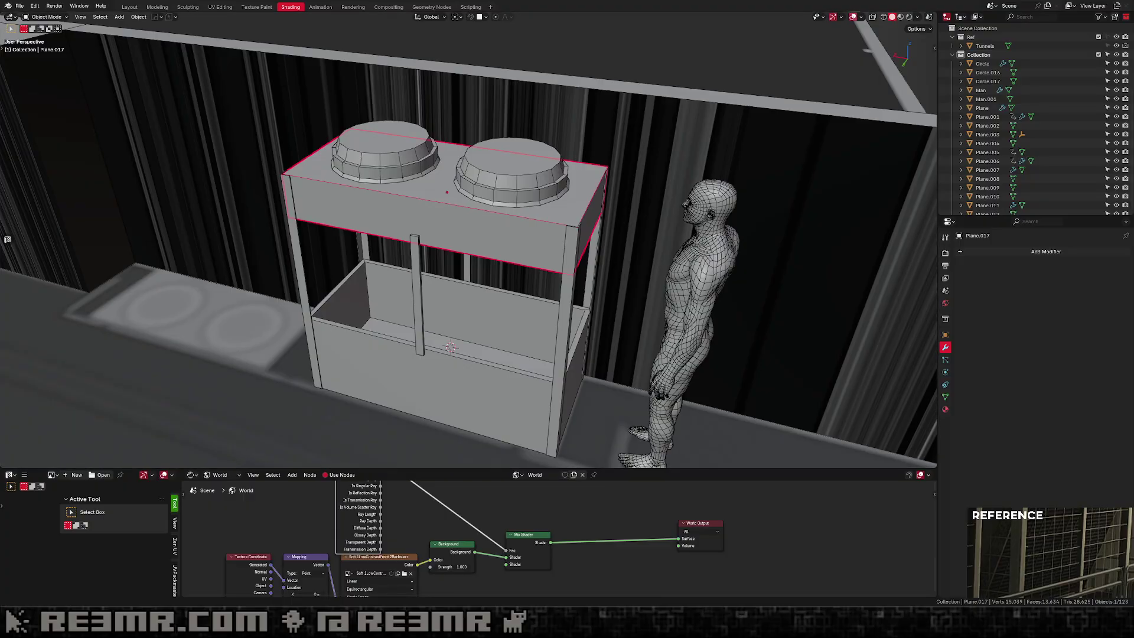
{"action": "middle_click_drag", "start_coordinate": [278, 287], "coordinate": [359, 225]}
{"action": "key", "text": "Tab"}
{"action": "left_click", "coordinate": [467, 209]}
{"action": "middle_click_drag", "start_coordinate": [430, 213], "coordinate": [458, 208]}
{"action": "key", "text": "p"}
{"action": "left_click", "coordinate": [466, 218]}
{"action": "key", "text": "Tab"}
{"action": "left_click", "coordinate": [466, 217]}
{"action": "key", "text": "ctrl+alt+shift+c"}
{"action": "key", "text": "Tab"}
{"action": "key", "text": "Tab"}
{"action": "key", "text": "g"}
{"action": "key", "text": "z"}
{"action": "right_click", "coordinate": [416, 273]}
Add one centred lengthwise loop cut across the separated underside face.
{"action": "key", "text": "Tab"}
{"action": "key", "text": "ctrl+r"}
{"action": "left_click", "coordinate": [395, 146]}
{"action": "right_click", "coordinate": [394, 147]}
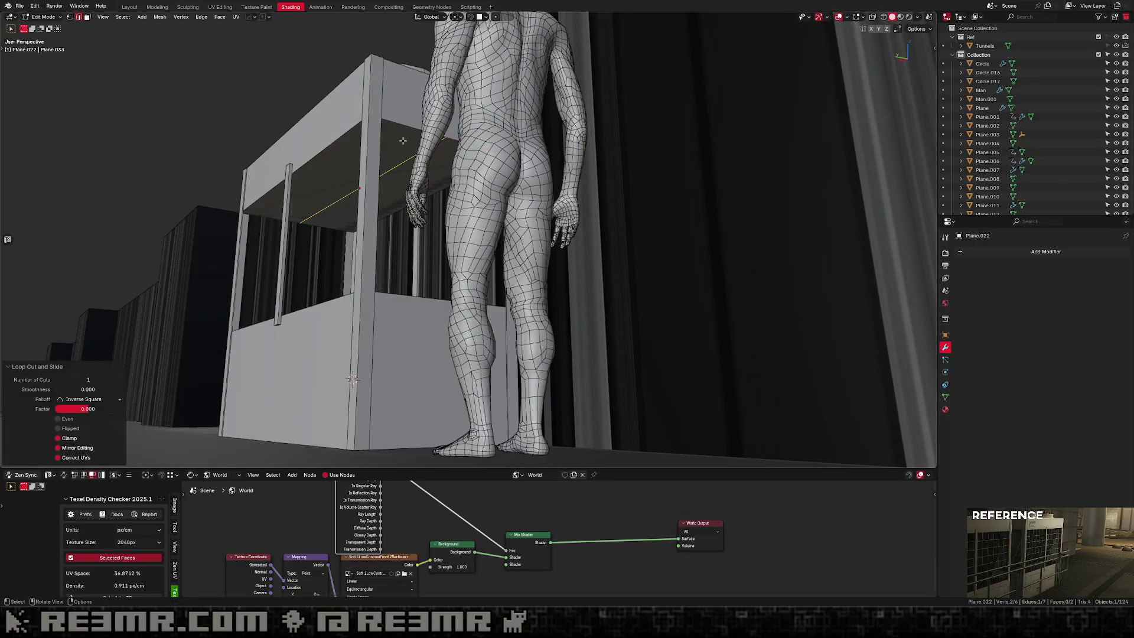
{"action": "middle_click_drag", "start_coordinate": [395, 146], "coordinate": [424, 233]}
{"action": "middle_click_drag", "start_coordinate": [381, 185], "coordinate": [402, 159]}
Lower the centre edge along Z to about the height of the base's rim, forming a V-shaped panel under the top block.
{"action": "key", "text": "g"}
{"action": "key", "text": "z"}
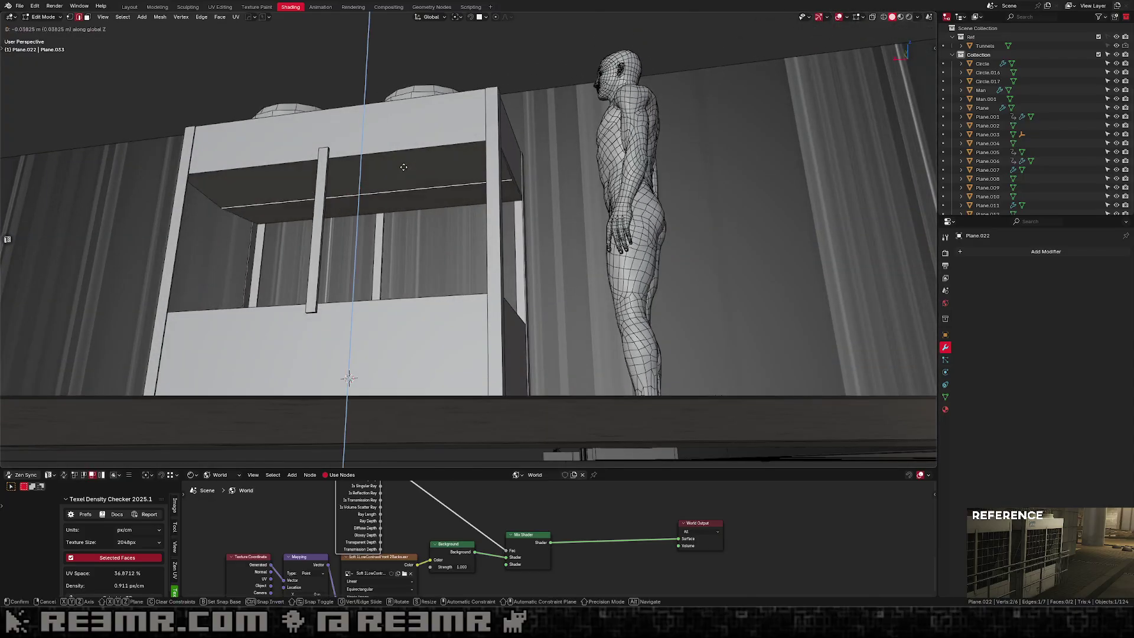
{"action": "left_click", "coordinate": [410, 274]}
{"action": "middle_click_drag", "start_coordinate": [410, 274], "coordinate": [512, 321]}
{"action": "key", "text": "g"}
{"action": "key", "text": "z"}
{"action": "left_click", "coordinate": [476, 357]}
{"action": "middle_click_drag", "start_coordinate": [476, 357], "coordinate": [459, 234]}
{"action": "key", "text": "g"}
{"action": "key", "text": "z"}
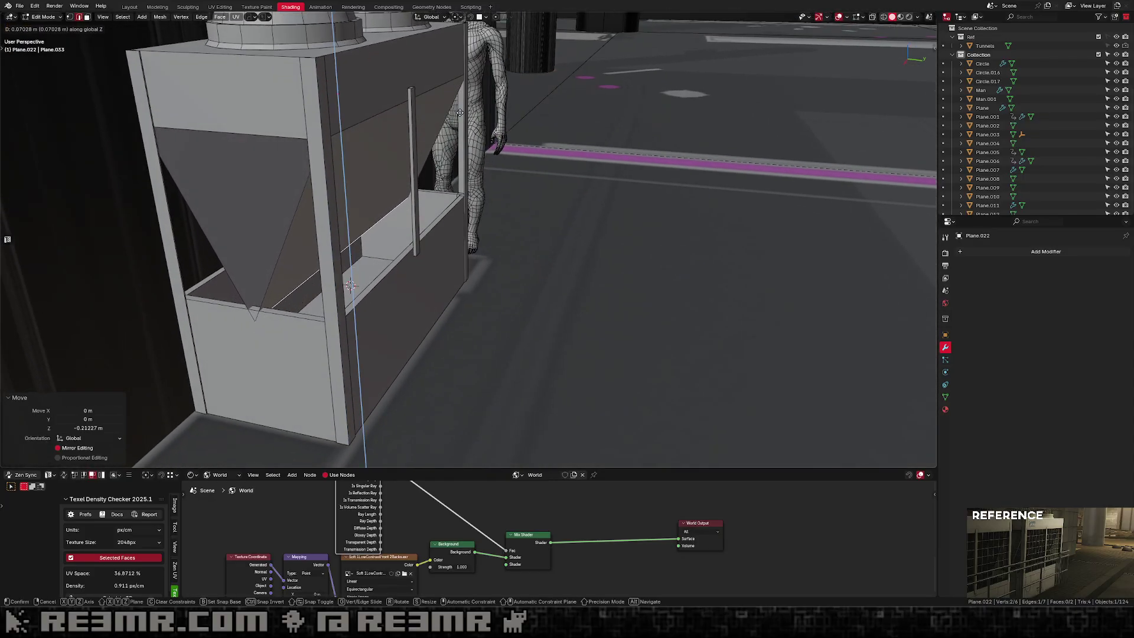
{"action": "left_click", "coordinate": [455, 135]}
{"action": "key", "text": "Tab"}
Centre the V-shaped panel's origin on its geometry and scale the panel down slightly along X.
{"action": "middle_click_drag", "start_coordinate": [512, 142], "coordinate": [450, 167]}
{"action": "scroll", "coordinate": [412, 171], "scroll_direction": "up", "scroll_amount": 1}
{"action": "key", "text": "ctrl+alt+shift+c"}
{"action": "key", "text": "s"}
{"action": "key", "text": "x"}
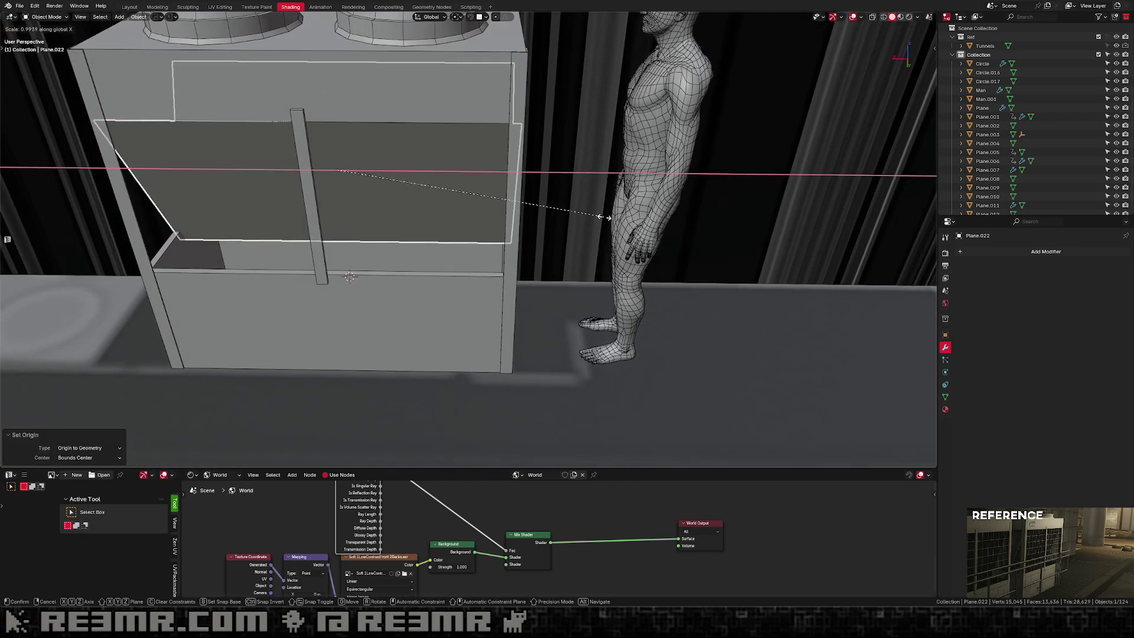
{"action": "left_click", "coordinate": [552, 216]}
{"action": "middle_click_drag", "start_coordinate": [552, 217], "coordinate": [426, 248]}
Fill the open triangular ends of the V-shaped panel with faces.
{"action": "key", "text": "Tab"}
{"action": "left_click", "coordinate": [164, 179]}
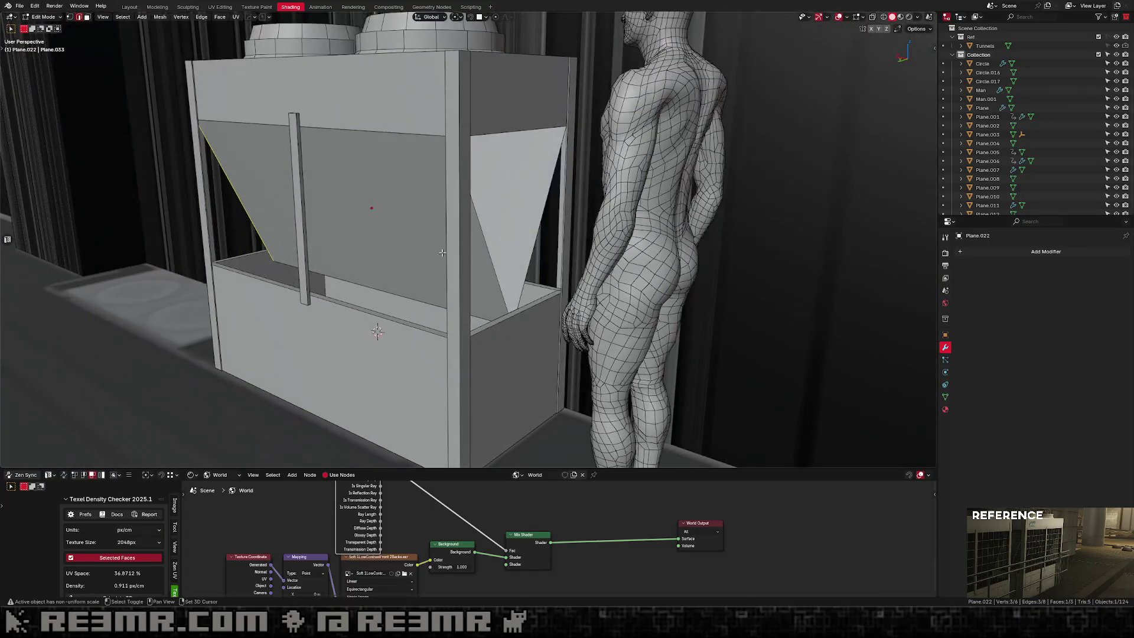
{"action": "key", "text": "Tab"}
{"action": "middle_click_drag", "start_coordinate": [537, 245], "coordinate": [412, 259]}
{"action": "key", "text": "Tab"}
{"action": "middle_click_drag", "start_coordinate": [337, 239], "coordinate": [390, 300]}
{"action": "key", "text": "Tab"}
{"action": "key", "text": "Tab"}
{"action": "key", "text": "Tab"}
{"action": "key", "text": "slash"}
{"action": "key", "text": "Tab"}
{"action": "key", "text": "slash"}
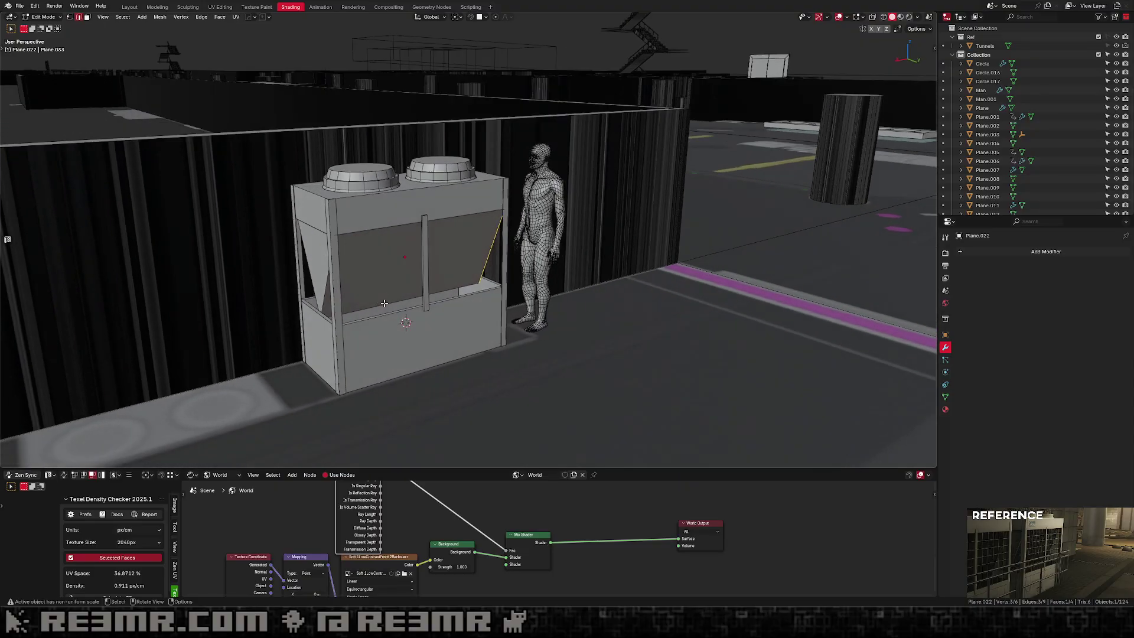
Correct the face normals of the V-shaped panel.
{"action": "key", "text": "shift+f"}
{"action": "key", "text": "Tab"}
{"action": "left_click", "coordinate": [369, 184]}
{"action": "key", "text": "Tab"}
{"action": "key", "text": "alt+n"}
{"action": "left_click", "coordinate": [397, 181]}
{"action": "key", "text": "Tab"}
Hide the Tunnels reference object in the Ref collection.
{"action": "scroll", "coordinate": [473, 236], "scroll_direction": "down", "scroll_amount": 3}
{"action": "middle_click_drag", "start_coordinate": [490, 260], "coordinate": [531, 298]}
{"action": "scroll", "coordinate": [643, 286], "scroll_direction": "down", "scroll_amount": 4}
{"action": "left_click", "coordinate": [639, 310]}
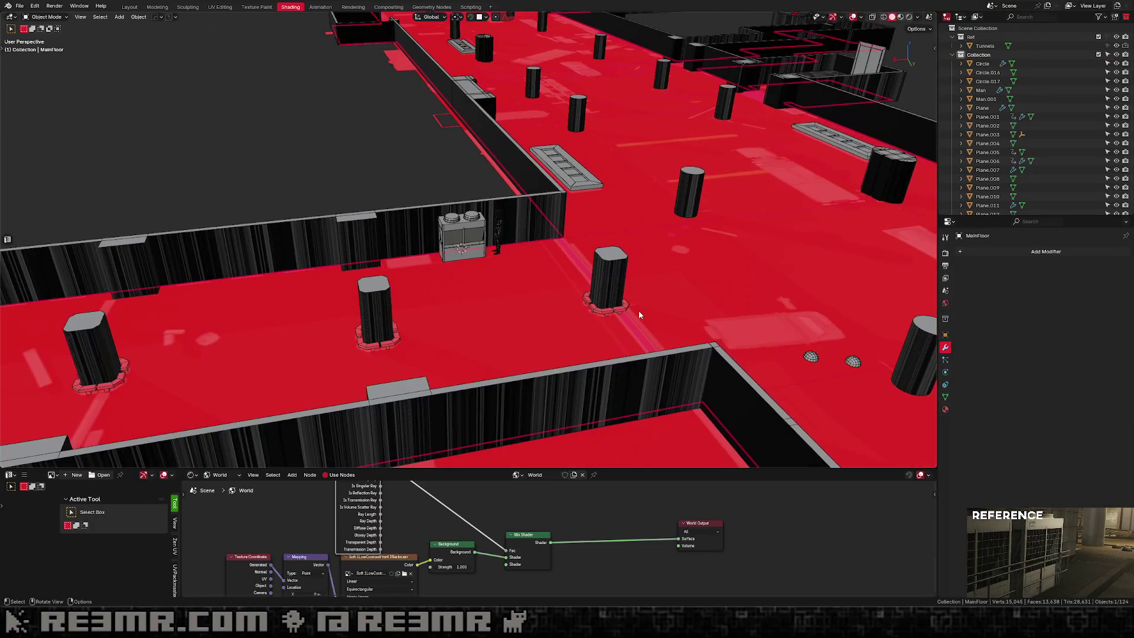
{"action": "key", "text": "g"}
{"action": "right_click", "coordinate": [645, 123]}
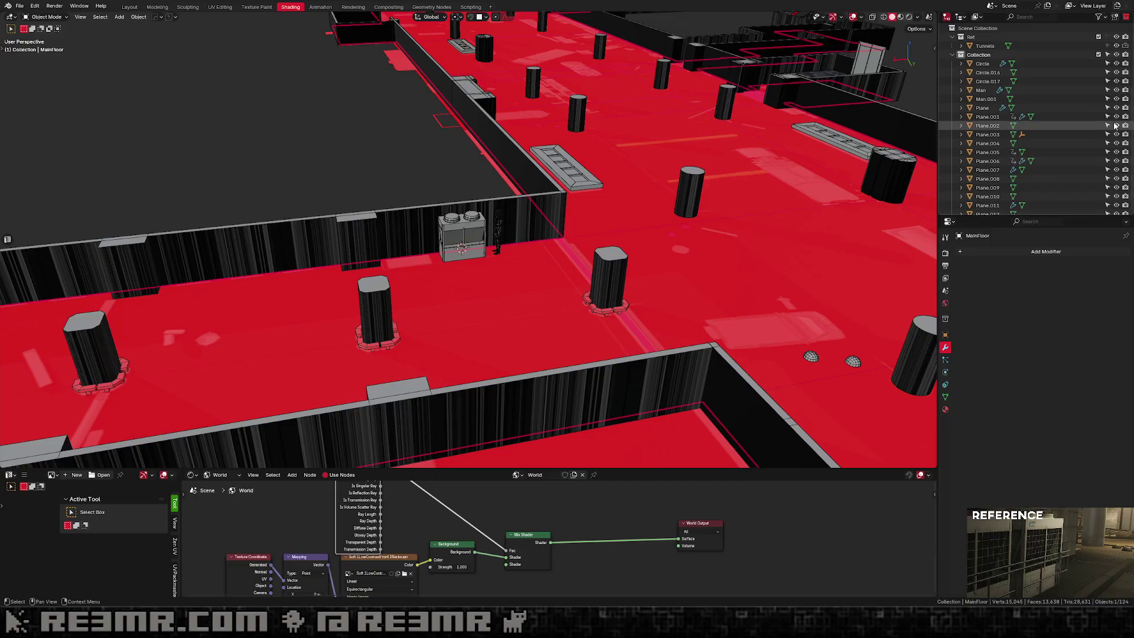
{"action": "left_click", "coordinate": [1115, 45]}
{"action": "scroll", "coordinate": [531, 231], "scroll_direction": "up", "scroll_amount": 7}
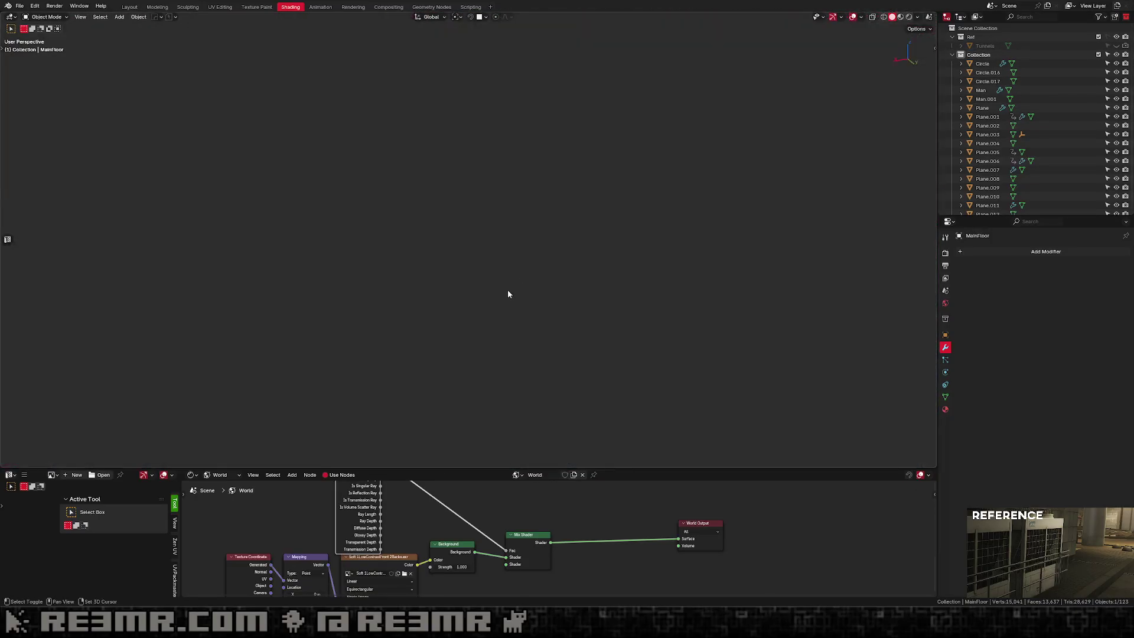
{"action": "scroll", "coordinate": [497, 325], "scroll_direction": "down", "scroll_amount": 5}
{"action": "middle_click_drag", "start_coordinate": [493, 324], "coordinate": [497, 340]}
{"action": "scroll", "coordinate": [498, 340], "scroll_direction": "down", "scroll_amount": 5}
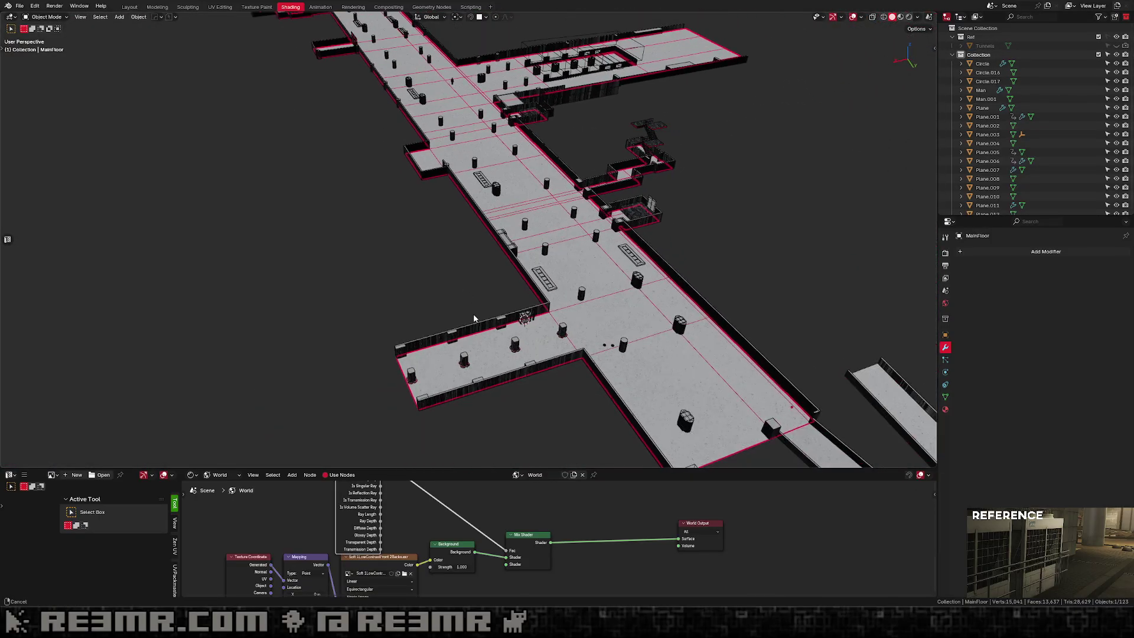
Extrude the bottom edge of the ventilation unit's V-shaped panel and lower the new edge along Z into the hollow base.
{"action": "scroll", "coordinate": [560, 372], "scroll_direction": "up", "scroll_amount": 3}
{"action": "left_click", "coordinate": [560, 367]}
{"action": "key", "text": "KP_Decimal"}
{"action": "middle_click_drag", "start_coordinate": [560, 372], "coordinate": [537, 236]}
{"action": "left_click", "coordinate": [537, 236]}
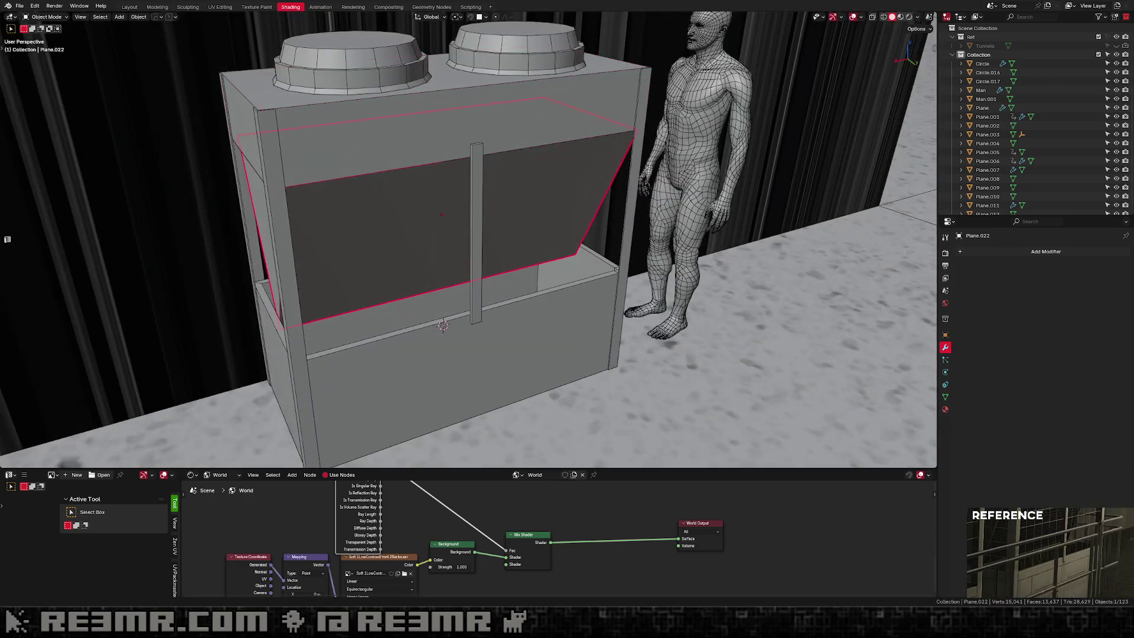
{"action": "scroll", "coordinate": [501, 306], "scroll_direction": "down", "scroll_amount": 1}
{"action": "middle_click_drag", "start_coordinate": [500, 307], "coordinate": [488, 274]}
{"action": "key", "text": "Tab"}
{"action": "key", "text": "alt+z"}
{"action": "left_click", "coordinate": [448, 271]}
{"action": "key", "text": "e"}
{"action": "right_click", "coordinate": [479, 285]}
{"action": "key", "text": "g"}
{"action": "key", "text": "z"}
{"action": "left_click", "coordinate": [476, 353]}
Move the new lower edge about 0.32 m along Y, set snapping to Vertex, and snap the edge to the base's near corner along Y and Z.
{"action": "key", "text": "g"}
{"action": "key", "text": "y"}
{"action": "left_click", "coordinate": [534, 369]}
{"action": "middle_click_drag", "start_coordinate": [534, 369], "coordinate": [449, 391]}
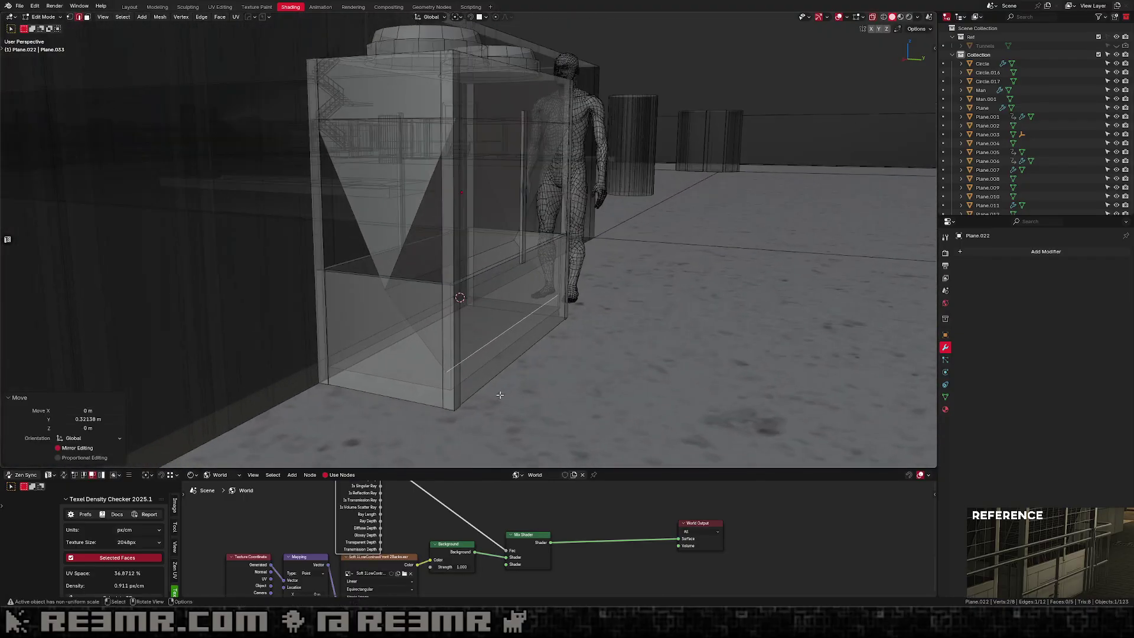
{"action": "key", "text": "shift+Tab"}
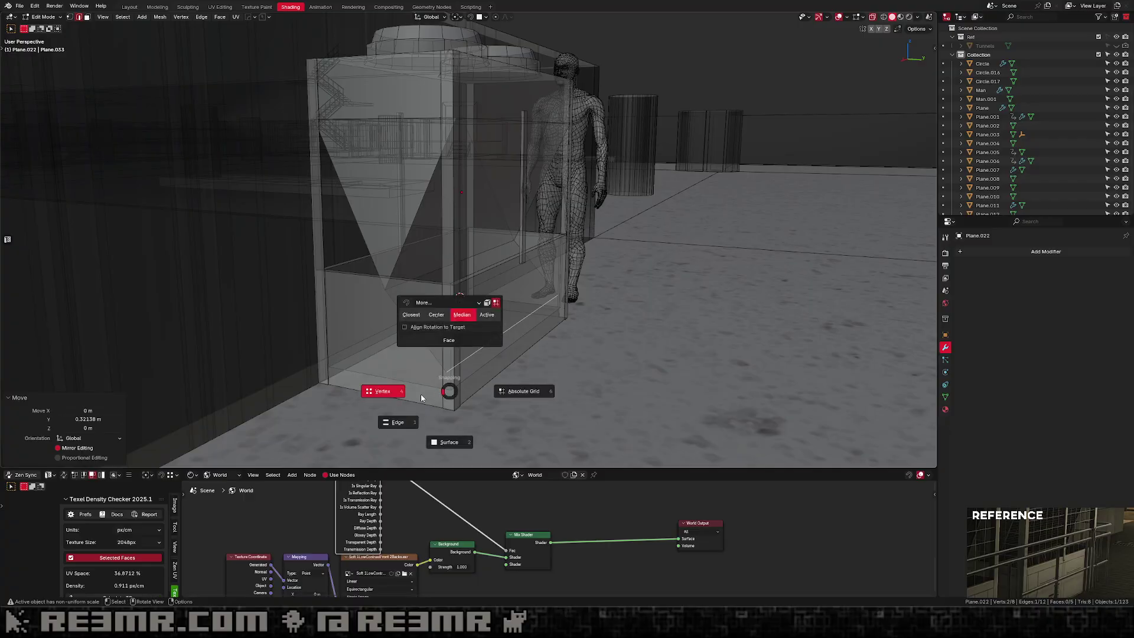
{"action": "left_click", "coordinate": [423, 397]}
{"action": "key", "text": "g"}
{"action": "key", "text": "y"}
{"action": "left_click", "coordinate": [450, 389], "text": "ctrl"}
{"action": "key", "text": "g"}
{"action": "key", "text": "z"}
{"action": "left_click", "coordinate": [449, 388], "text": "ctrl"}
{"action": "key", "text": "g"}
{"action": "key", "text": "y"}
{"action": "left_click", "coordinate": [447, 387], "text": "ctrl"}
Extrude the V-shaped panel's bottom edge a second time down along Z to start the opposite sloping face.
{"action": "middle_click_drag", "start_coordinate": [447, 377], "coordinate": [465, 319]}
{"action": "key", "text": "alt+z"}
{"action": "key", "text": "alt+z"}
{"action": "left_click", "coordinate": [476, 303]}
{"action": "key", "text": "e"}
{"action": "key", "text": "z"}
{"action": "left_click", "coordinate": [458, 369]}
{"action": "middle_click_drag", "start_coordinate": [443, 375], "coordinate": [406, 378]}
{"action": "key", "text": "g"}
{"action": "key", "text": "z"}
{"action": "right_click", "coordinate": [355, 373]}
Change the snap target and snap the second lower edge to the base's opposite side along Z and Y.
{"action": "key", "text": "shift+Tab"}
{"action": "left_click", "coordinate": [322, 405]}
{"action": "key", "text": "g"}
{"action": "key", "text": "z"}
{"action": "left_click", "coordinate": [389, 371], "text": "ctrl"}
{"action": "key", "text": "g"}
{"action": "key", "text": "z"}
{"action": "left_click", "coordinate": [404, 384], "text": "ctrl"}
{"action": "key", "text": "g"}
{"action": "key", "text": "y"}
{"action": "left_click", "coordinate": [354, 378], "text": "ctrl"}
Select the two new sloping faces inside the base and correct their normals.
{"action": "key", "text": "alt+z"}
{"action": "middle_click_drag", "start_coordinate": [466, 327], "coordinate": [426, 362]}
{"action": "key", "text": "3"}
{"action": "left_click", "coordinate": [476, 331]}
{"action": "left_click", "coordinate": [426, 362], "text": "shift"}
{"action": "key", "text": "alt+n"}
{"action": "left_click", "coordinate": [418, 360]}
{"action": "key", "text": "Tab"}
Save the file and turn off the viewport overlays to view the ventilation unit without wireframes.
{"action": "middle_click_drag", "start_coordinate": [584, 354], "coordinate": [496, 300]}
{"action": "scroll", "coordinate": [489, 331], "scroll_direction": "down", "scroll_amount": 5}
{"action": "key", "text": "ctrl+s"}
{"action": "scroll", "coordinate": [463, 308], "scroll_direction": "up", "scroll_amount": 2}
{"action": "scroll", "coordinate": [501, 299], "scroll_direction": "down", "scroll_amount": 4}
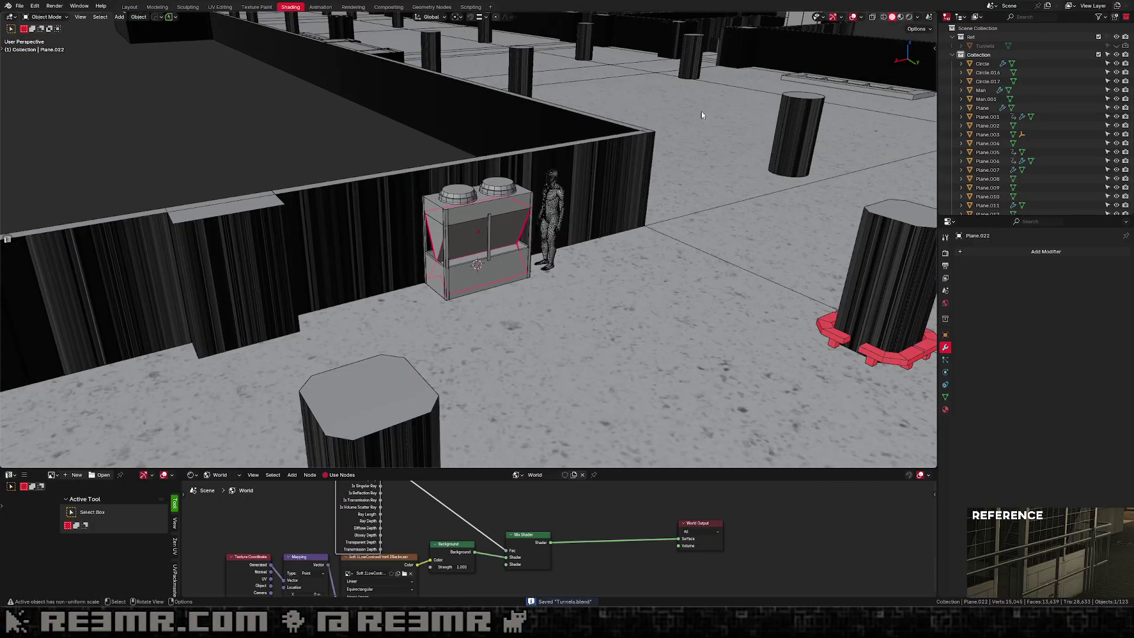
{"action": "left_click", "coordinate": [851, 19]}
{"action": "middle_click_drag", "start_coordinate": [570, 246], "coordinate": [352, 304]}
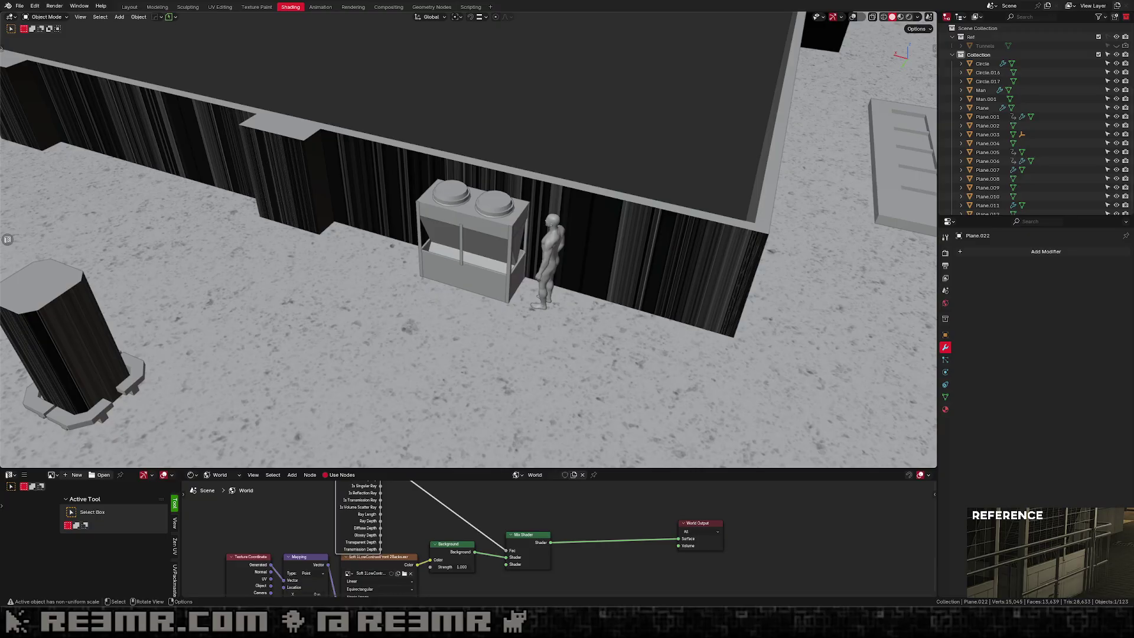
Turn the viewport overlays back on and add a plane at the ventilation unit, rotated 90° about X and 90° about Z.
{"action": "scroll", "coordinate": [473, 253], "scroll_direction": "up", "scroll_amount": 4}
{"action": "left_click", "coordinate": [852, 16]}
{"action": "middle_click_drag", "start_coordinate": [531, 278], "coordinate": [461, 337]}
{"action": "key", "text": "shift+a"}
{"action": "mouse_move", "coordinate": [505, 309]}
{"action": "left_click", "coordinate": [548, 309]}
{"action": "type", "text": "rx90"}
{"action": "key", "text": "Return"}
{"action": "type", "text": "rz"}
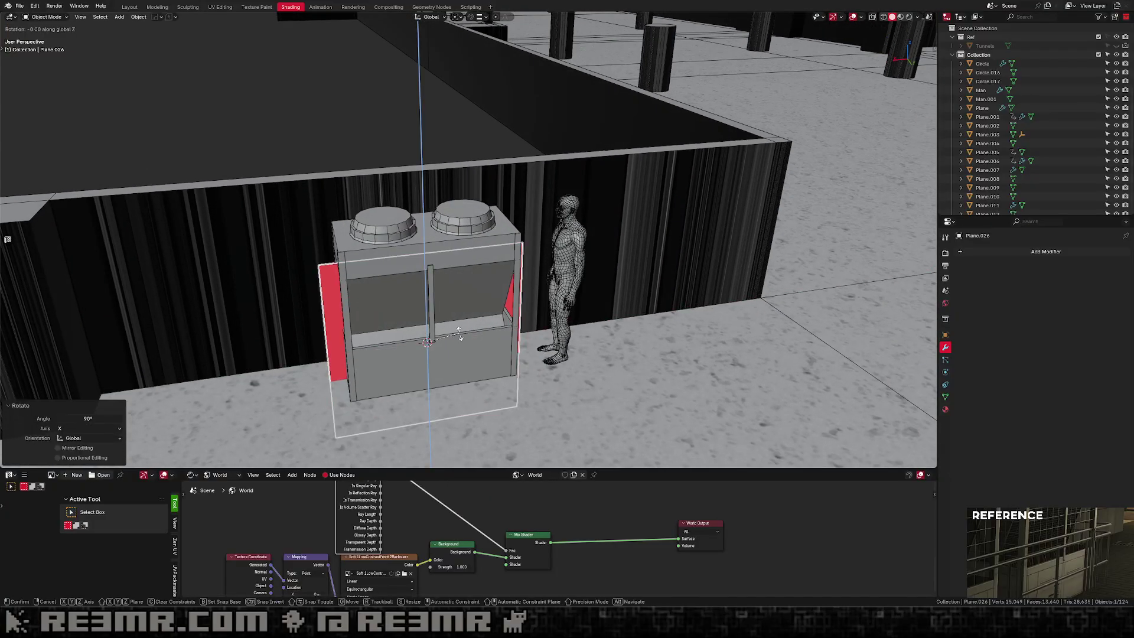
{"action": "type", "text": "90"}
{"action": "key", "text": "Return"}
Move the upright plane towards the ventilation unit and adjust its height along Z.
{"action": "scroll", "coordinate": [413, 319], "scroll_direction": "up", "scroll_amount": 4}
{"action": "middle_click_drag", "start_coordinate": [378, 313], "coordinate": [420, 282]}
{"action": "key", "text": "g"}
{"action": "left_click", "coordinate": [477, 274]}
{"action": "key", "text": "g"}
{"action": "key", "text": "z"}
{"action": "left_click", "coordinate": [422, 219]}
{"action": "middle_click_drag", "start_coordinate": [422, 218], "coordinate": [392, 201]}
Hide the corner legs of the ventilation unit and snap the new plane to the upper box's front corner.
{"action": "left_click", "coordinate": [709, 318]}
{"action": "middle_click_drag", "start_coordinate": [711, 319], "coordinate": [620, 257]}
{"action": "middle_click_drag", "start_coordinate": [619, 193], "coordinate": [620, 208]}
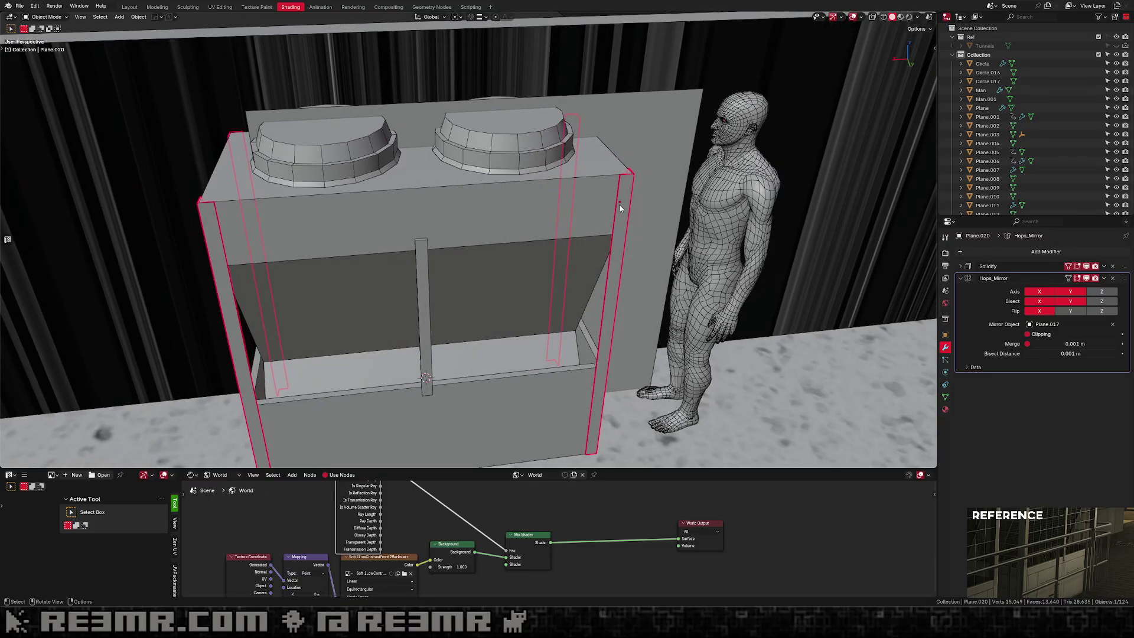
{"action": "key", "text": "h"}
{"action": "left_click", "coordinate": [637, 183]}
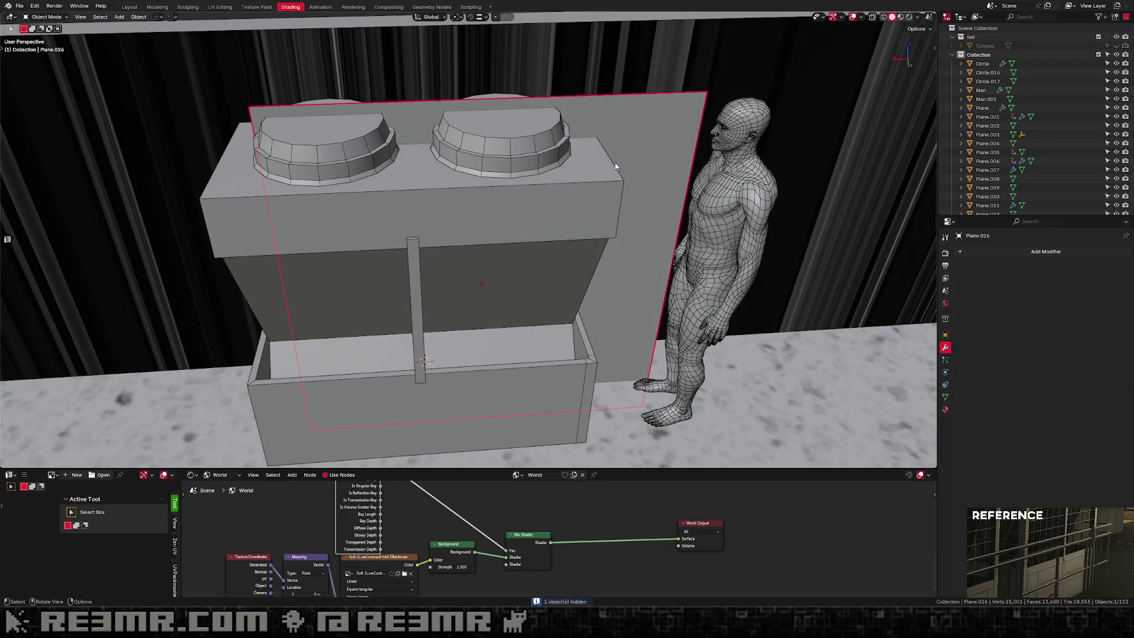
{"action": "middle_click_drag", "start_coordinate": [628, 160], "coordinate": [581, 135]}
{"action": "key", "text": "g"}
{"action": "left_click", "coordinate": [222, 192]}
{"action": "middle_click_drag", "start_coordinate": [223, 193], "coordinate": [263, 216]}
Move the plane's far vertical edge along X to the unit's opposite corner and pull it in about 0.015 m with snapping toggled.
{"action": "key", "text": "Tab"}
{"action": "key", "text": "2"}
{"action": "left_click", "coordinate": [654, 222]}
{"action": "key", "text": "g"}
{"action": "key", "text": "x"}
{"action": "left_click", "coordinate": [579, 220]}
{"action": "middle_click_drag", "start_coordinate": [599, 227], "coordinate": [555, 182]}
{"action": "key", "text": "shift+Tab"}
{"action": "left_click", "coordinate": [577, 205]}
{"action": "key", "text": "g"}
{"action": "key", "text": "x"}
{"action": "left_click", "coordinate": [577, 203]}
Move the panel's lower edge along Z to the top edge of the base.
{"action": "key", "text": "alt+z"}
{"action": "scroll", "coordinate": [433, 444], "scroll_direction": "down", "scroll_amount": 4}
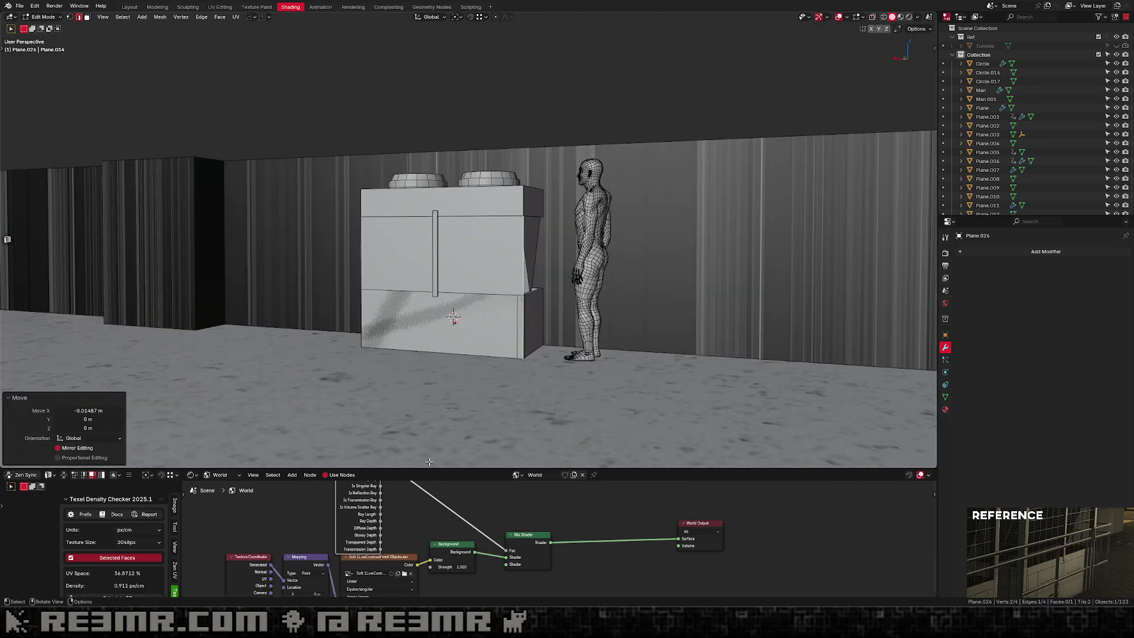
{"action": "key", "text": "g"}
{"action": "key", "text": "z"}
{"action": "left_click", "coordinate": [529, 305]}
Extrude the panel's vertical corner edge along Y to cover the short end of the ventilation unit.
{"action": "key", "text": "alt+z"}
{"action": "mouse_move", "coordinate": [529, 305]}
{"action": "middle_mouse_down"}
{"action": "mouse_move", "coordinate": [498, 298]}
{"action": "mouse_move", "coordinate": [505, 289]}
{"action": "mouse_move", "coordinate": [458, 254]}
{"action": "mouse_move", "coordinate": [437, 260]}
{"action": "middle_mouse_up"}
{"action": "left_click", "coordinate": [502, 297]}
{"action": "key", "text": "e"}
{"action": "key", "text": "y"}
{"action": "left_click", "coordinate": [552, 260]}
Add a centred vertical loop cut to the panel's front face and leave mesh editing.
{"action": "key", "text": "ctrl+r"}
{"action": "key", "text": "alt+z"}
{"action": "left_click", "coordinate": [445, 252]}
{"action": "right_click", "coordinate": [445, 254]}
{"action": "key", "text": "alt+z"}
{"action": "key", "text": "alt+z"}
{"action": "middle_click_drag", "start_coordinate": [405, 301], "coordinate": [446, 277]}
{"action": "key", "text": "alt+z"}
{"action": "scroll", "coordinate": [363, 305], "scroll_direction": "up", "scroll_amount": 1}
{"action": "key", "text": "alt+z"}
{"action": "scroll", "coordinate": [423, 285], "scroll_direction": "up", "scroll_amount": 1}
{"action": "key", "text": "alt+z"}
{"action": "key", "text": "alt+z"}
{"action": "key", "text": "Tab"}
Undo the last changes and align the thin middle post's location to the upper box on the X axis only.
{"action": "key", "text": "ctrl+z"}
{"action": "key", "text": "alt+z"}
{"action": "key", "text": "ctrl+z"}
{"action": "key", "text": "ctrl+z"}
{"action": "key", "text": "ctrl+z"}
{"action": "left_click", "coordinate": [445, 276]}
{"action": "left_click", "coordinate": [413, 279]}
{"action": "left_click", "coordinate": [431, 250], "text": "shift"}
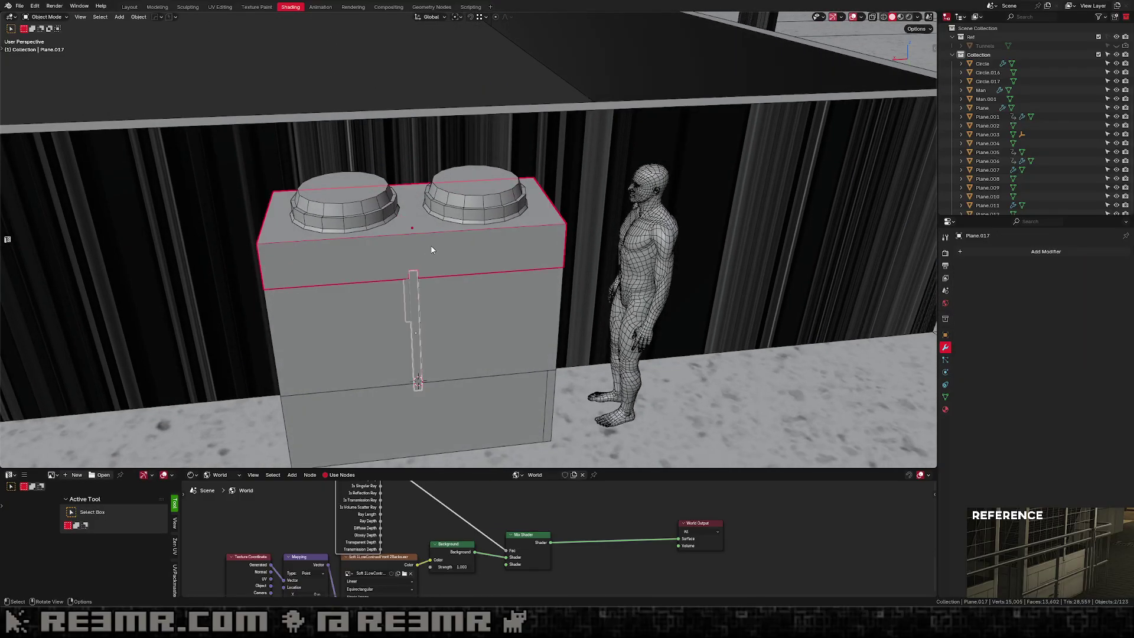
{"action": "key", "text": "alt+a"}
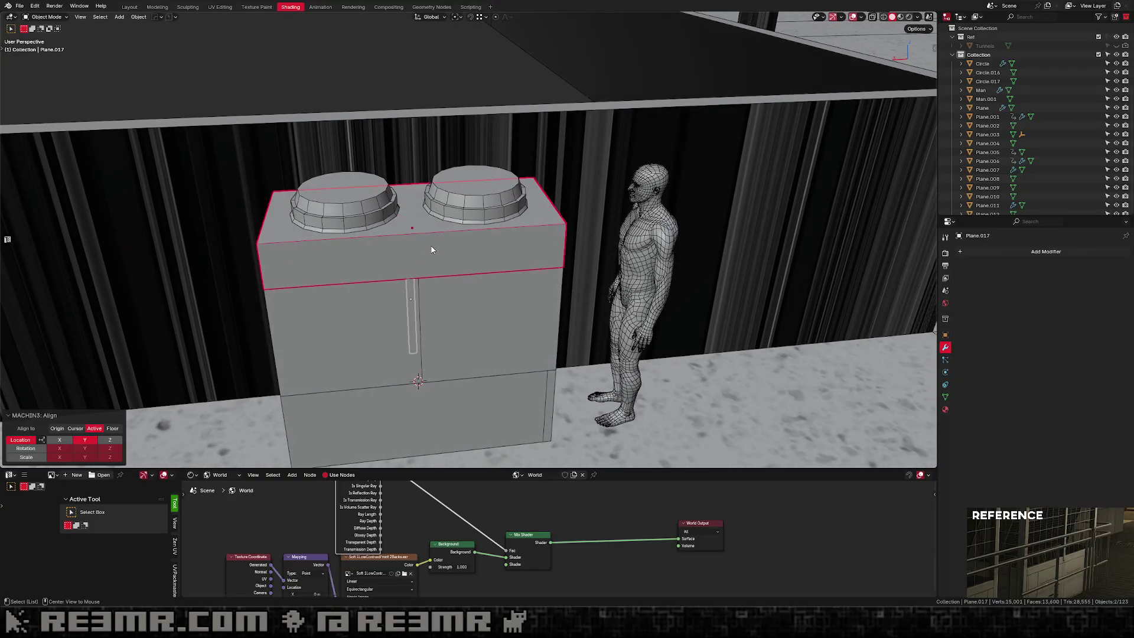
{"action": "left_click", "coordinate": [59, 439]}
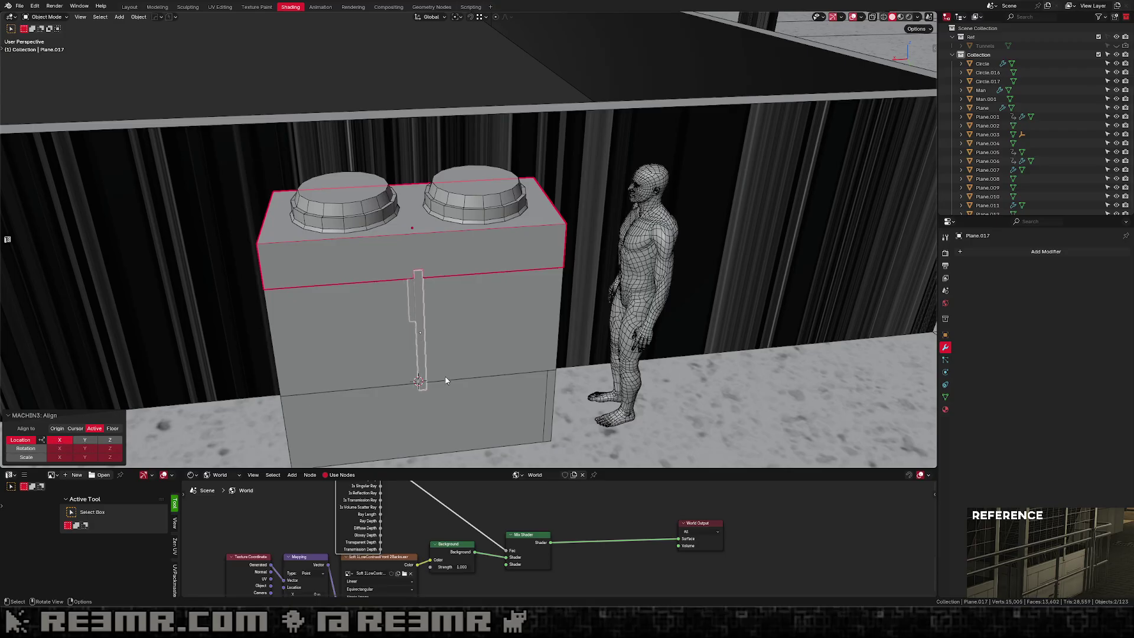
Delete the panel's front face on the side of the middle post away from the figure.
{"action": "middle_click_drag", "start_coordinate": [448, 381], "coordinate": [413, 350]}
{"action": "key", "text": "alt+z"}
{"action": "key", "text": "alt+z"}
{"action": "left_click", "coordinate": [431, 288]}
{"action": "key", "text": "Tab"}
{"action": "key", "text": "alt+z"}
{"action": "middle_click_drag", "start_coordinate": [431, 288], "coordinate": [331, 324]}
{"action": "key", "text": "alt+z"}
{"action": "scroll", "coordinate": [362, 302], "scroll_direction": "down", "scroll_amount": 1}
{"action": "key", "text": "3"}
{"action": "left_click", "coordinate": [361, 303]}
{"action": "key", "text": "x"}
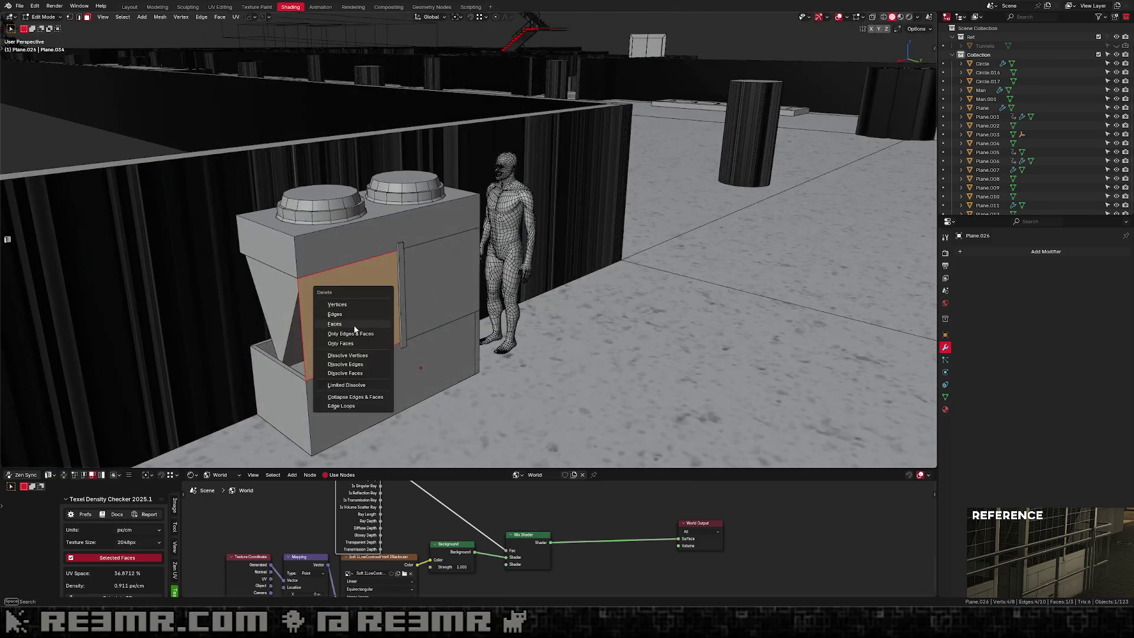
{"action": "left_click", "coordinate": [355, 326]}
{"action": "key", "text": "Tab"}
Select the panel's vertical corner edge and snap the 3D cursor to it.
{"action": "middle_click_drag", "start_coordinate": [496, 313], "coordinate": [413, 307]}
{"action": "key", "text": "Tab"}
{"action": "key", "text": "1"}
{"action": "left_click", "coordinate": [467, 329]}
{"action": "middle_click_drag", "start_coordinate": [467, 329], "coordinate": [449, 349]}
{"action": "key", "text": "2"}
{"action": "left_click", "coordinate": [461, 294]}
{"action": "key", "text": "shift+s"}
{"action": "left_click", "coordinate": [459, 337]}
Mirror the remaining panel across X using the ventilation unit's base, Plane.019, as the mirror object.
{"action": "key", "text": "Tab"}
{"action": "middle_click_drag", "start_coordinate": [348, 330], "coordinate": [469, 322], "text": "shift"}
{"action": "left_click", "coordinate": [469, 323]}
{"action": "middle_click_drag", "start_coordinate": [471, 382], "coordinate": [494, 324]}
{"action": "left_click", "coordinate": [439, 402], "text": "shift"}
{"action": "key", "text": "alt+x"}
{"action": "left_click", "coordinate": [470, 371]}
{"action": "left_click", "coordinate": [485, 336]}
Apply the mirrored panel's transforms and return to editing its faces.
{"action": "key", "text": "Tab"}
{"action": "key", "text": "Tab"}
{"action": "key", "text": "ctrl+a"}
{"action": "left_click", "coordinate": [479, 339]}
{"action": "key", "text": "Tab"}
{"action": "key", "text": "i"}
{"action": "key", "text": "Escape"}
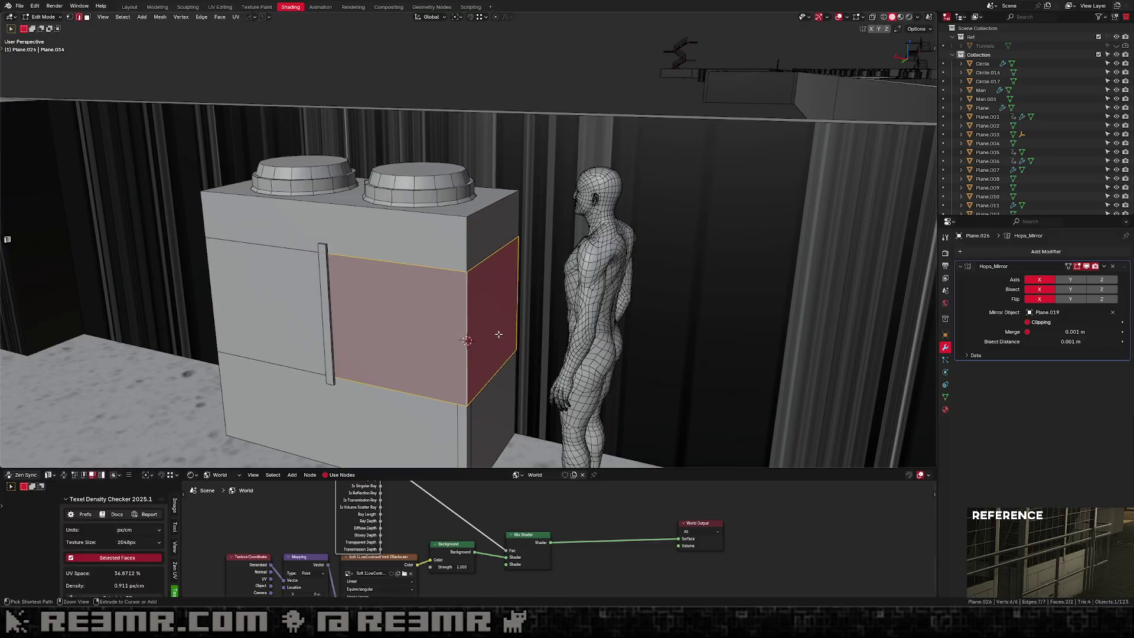
Unwrap the panel's two faces and switch to the UV Editing workspace.
{"action": "key", "text": "u"}
{"action": "left_click", "coordinate": [499, 332]}
{"action": "key", "text": "Tab"}
{"action": "key", "text": "Tab"}
{"action": "scroll", "coordinate": [281, 76], "scroll_direction": "down", "scroll_amount": 1}
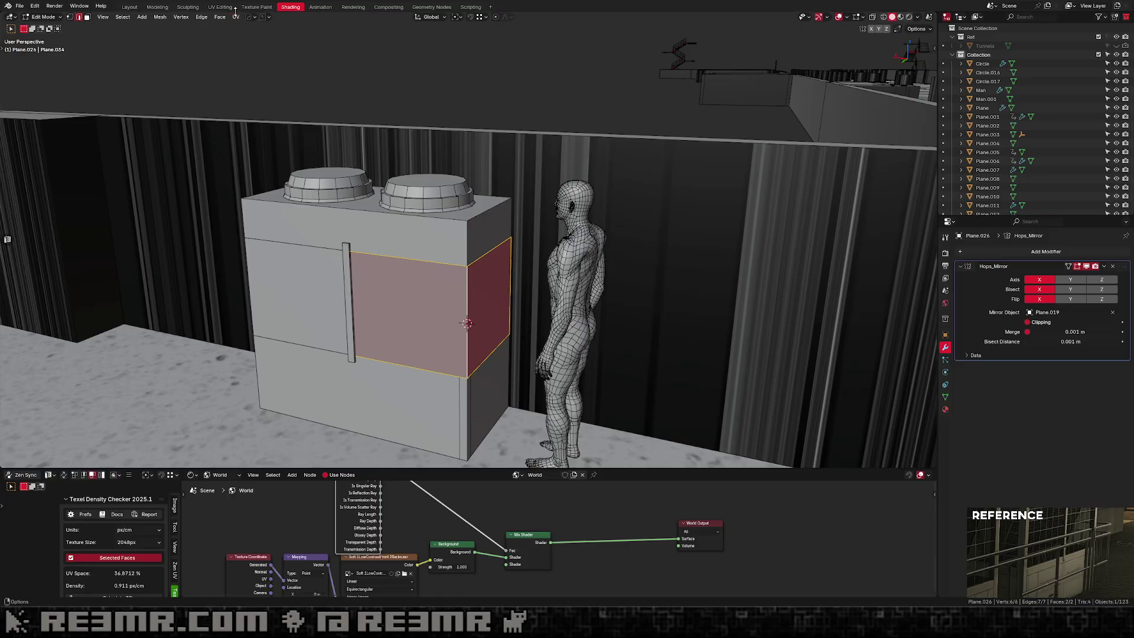
{"action": "key", "text": "ctrl+Page_Up"}
{"action": "key", "text": "ctrl+Page_Up"}
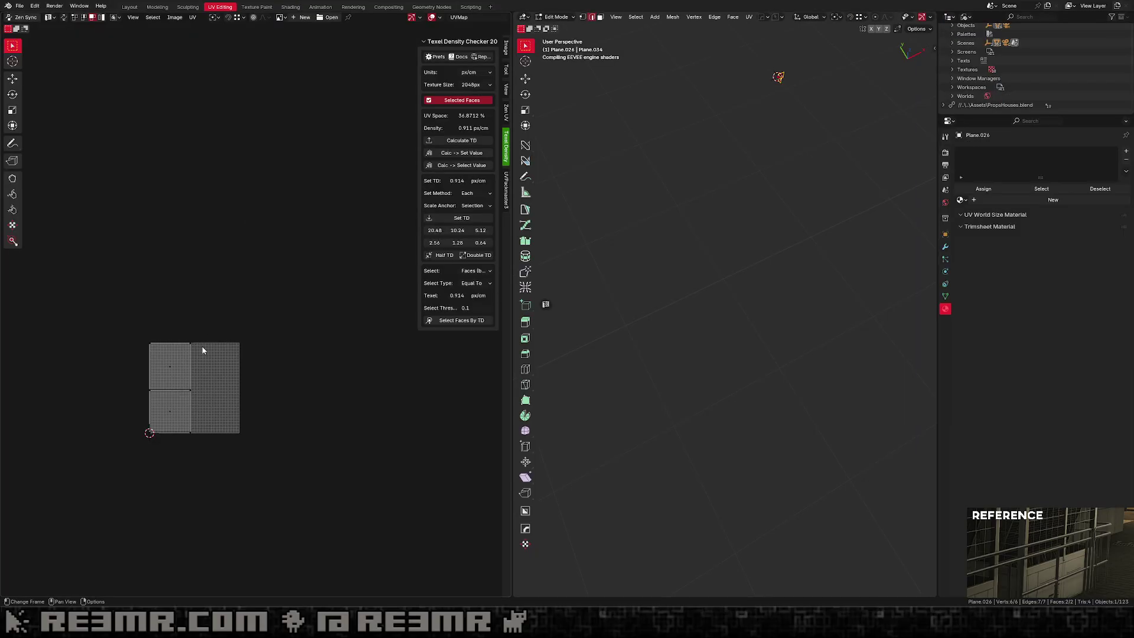
Select all of the panel's UVs and run World Orient on them.
{"action": "scroll", "coordinate": [255, 315], "scroll_direction": "up", "scroll_amount": 1}
{"action": "key", "text": "a"}
{"action": "key", "text": "r"}
{"action": "right_click", "coordinate": [328, 245]}
{"action": "scroll", "coordinate": [236, 319], "scroll_direction": "up", "scroll_amount": 1}
{"action": "middle_click_drag", "start_coordinate": [203, 364], "coordinate": [250, 234]}
{"action": "scroll", "coordinate": [238, 273], "scroll_direction": "up", "scroll_amount": 3}
{"action": "key", "text": "shift+u"}
{"action": "left_click", "coordinate": [310, 167]}
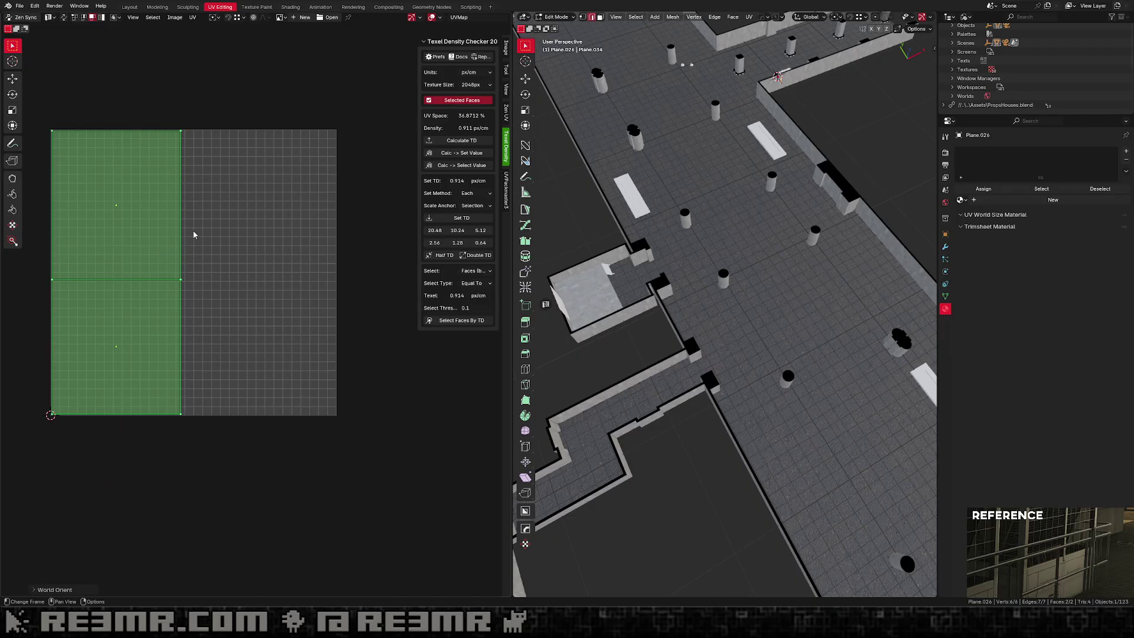
Apply the panel object's rotation and scale and reopen its faces for editing.
{"action": "scroll", "coordinate": [199, 235], "scroll_direction": "down", "scroll_amount": 1}
{"action": "key", "text": "Tab"}
{"action": "middle_click_drag", "start_coordinate": [785, 313], "coordinate": [723, 263]}
{"action": "key", "text": "KP_Decimal"}
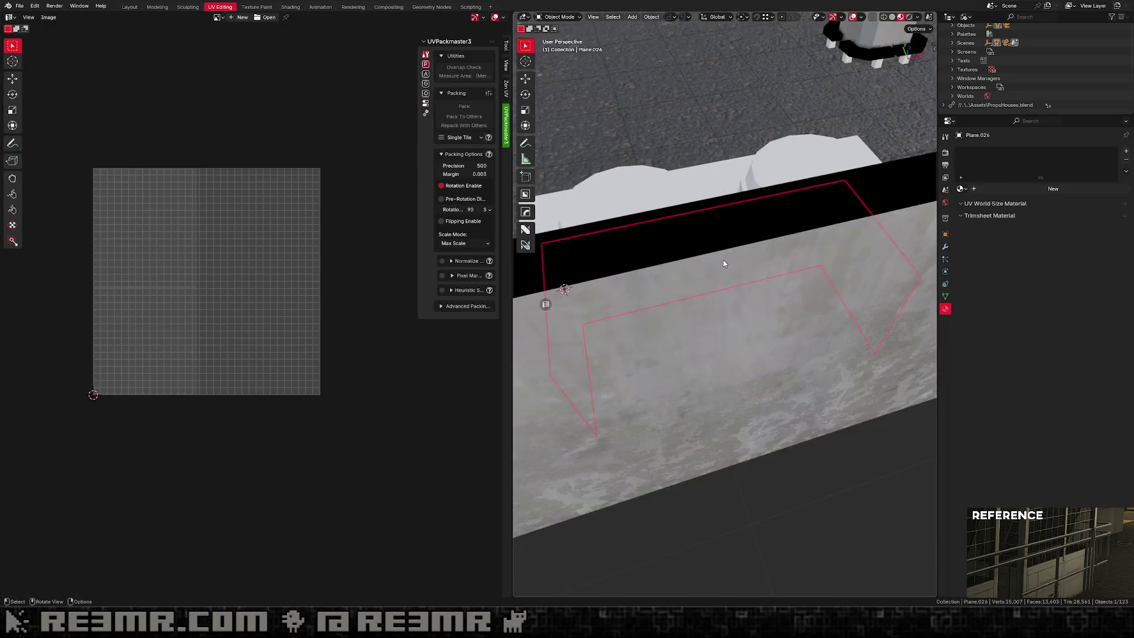
{"action": "middle_click_drag", "start_coordinate": [809, 296], "coordinate": [701, 308]}
{"action": "key", "text": "ctrl+a"}
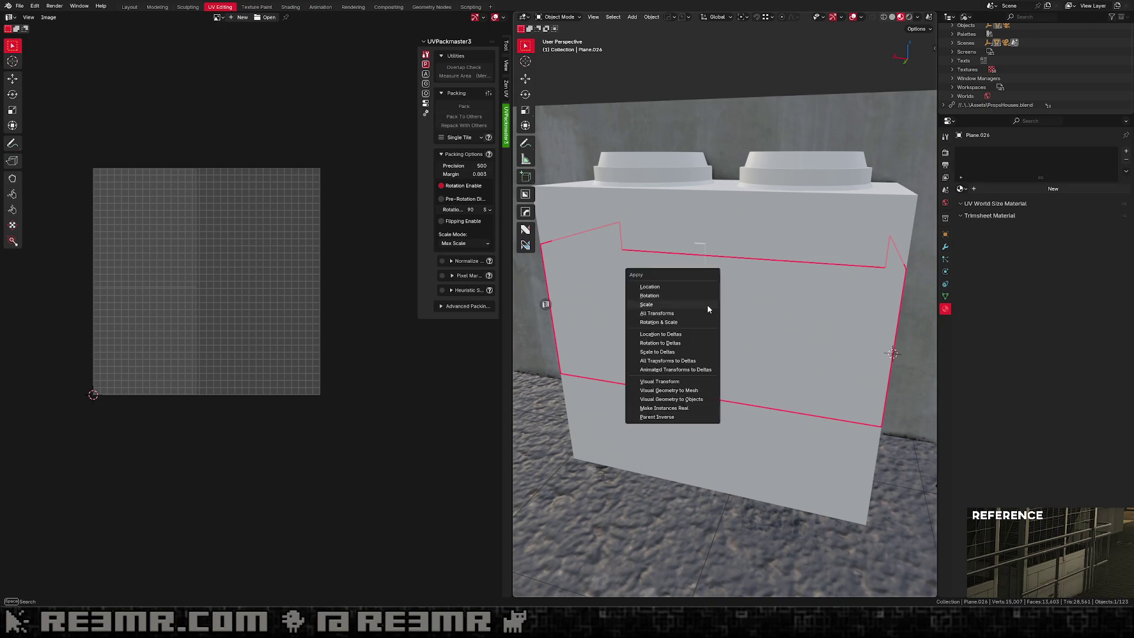
{"action": "left_click", "coordinate": [699, 319]}
{"action": "middle_click_drag", "start_coordinate": [809, 334], "coordinate": [730, 303], "text": "shift"}
{"action": "key", "text": "Tab"}
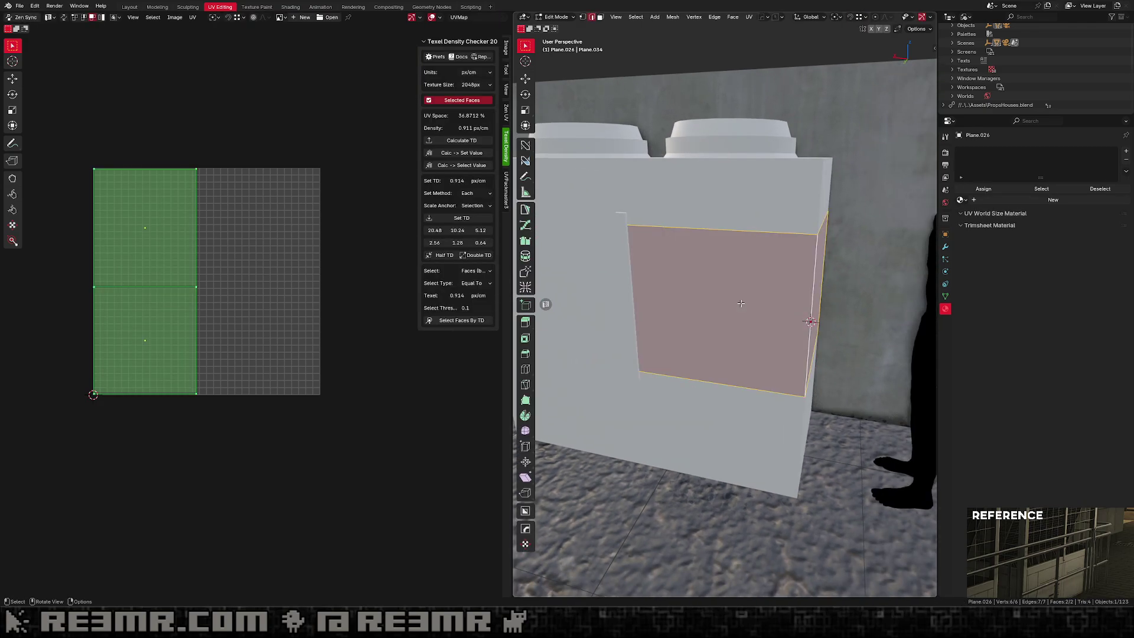
Try orienting the panel's UVs again and select the lower UV face.
{"action": "key", "text": "shift+u"}
{"action": "left_click", "coordinate": [248, 329]}
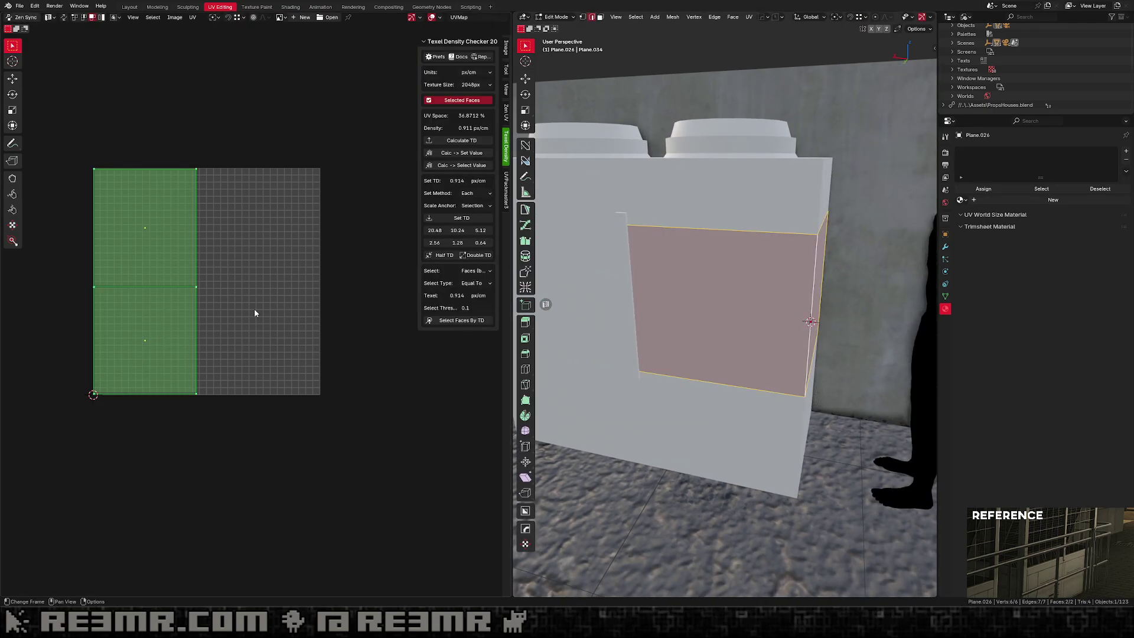
{"action": "left_click", "coordinate": [177, 270]}
{"action": "left_click", "coordinate": [132, 352]}
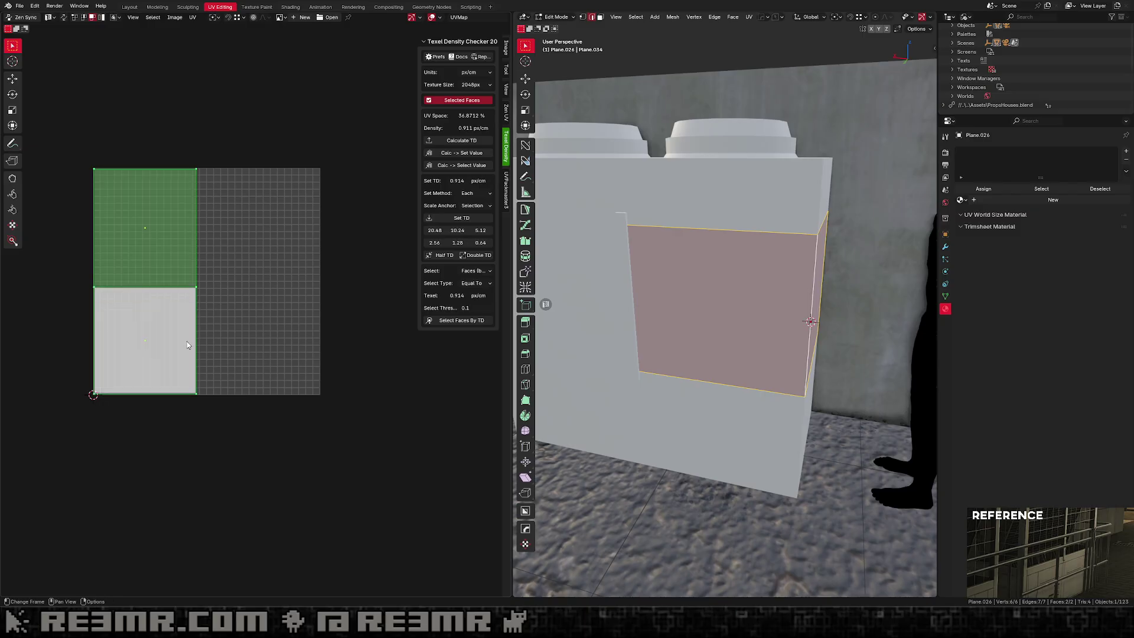
{"action": "scroll", "coordinate": [239, 308], "scroll_direction": "down", "scroll_amount": 2}
{"action": "scroll", "coordinate": [238, 308], "scroll_direction": "down", "scroll_amount": 1}
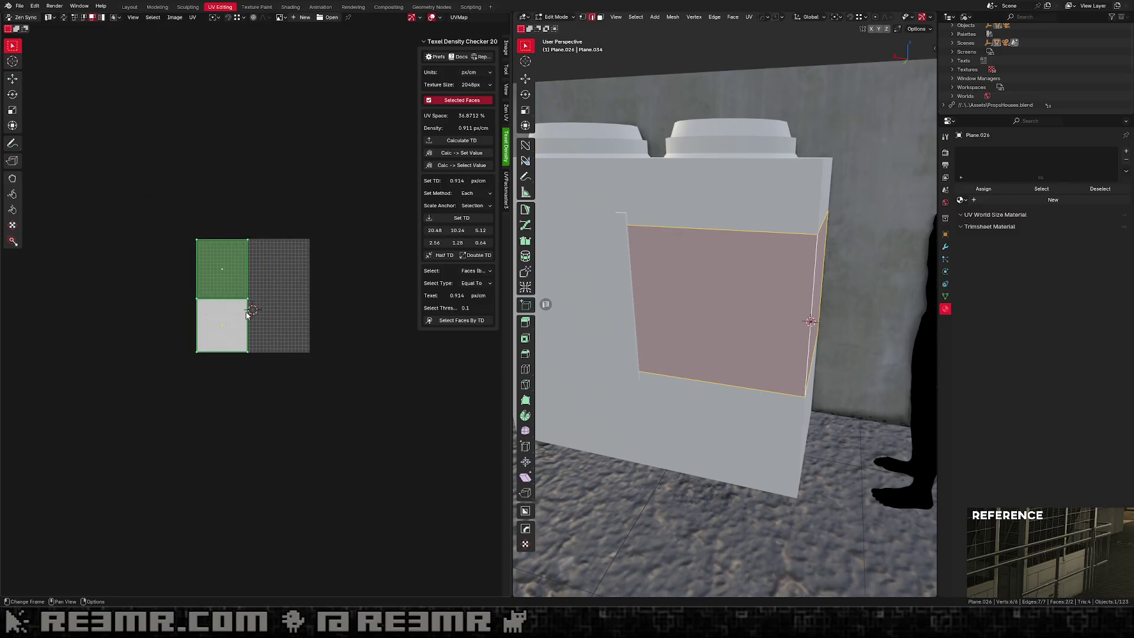
{"action": "scroll", "coordinate": [251, 320], "scroll_direction": "up", "scroll_amount": 2}
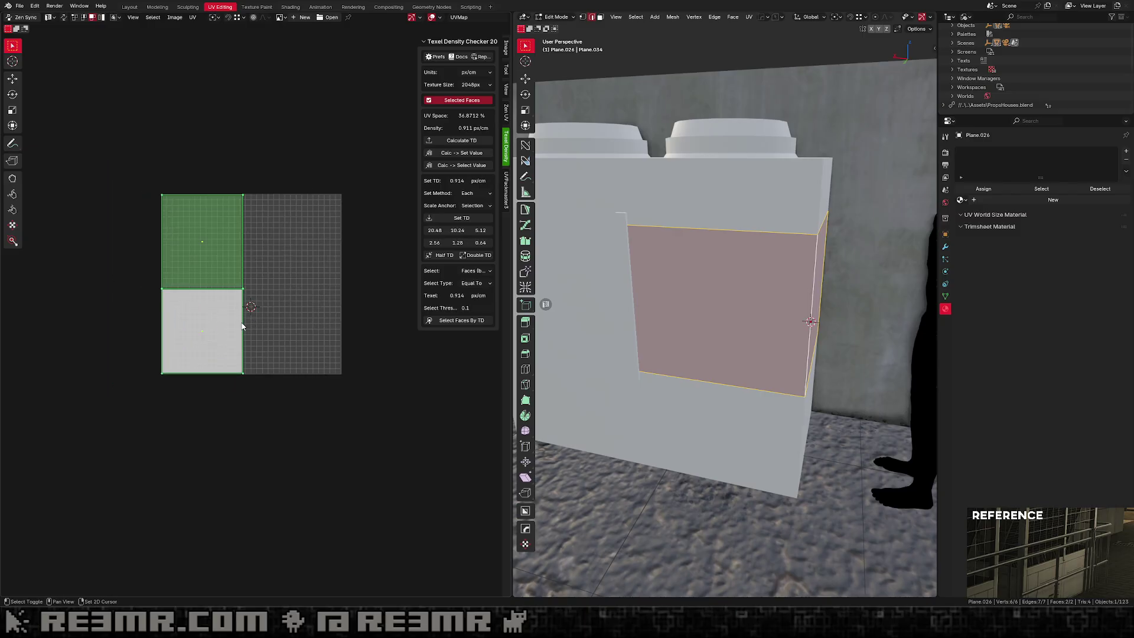
Rotate all of the panel's UVs 90° counter-clockwise, then move and enlarge them so both faces extend past the UV tile.
{"action": "middle_click_drag", "start_coordinate": [241, 326], "coordinate": [252, 321]}
{"action": "key", "text": "a"}
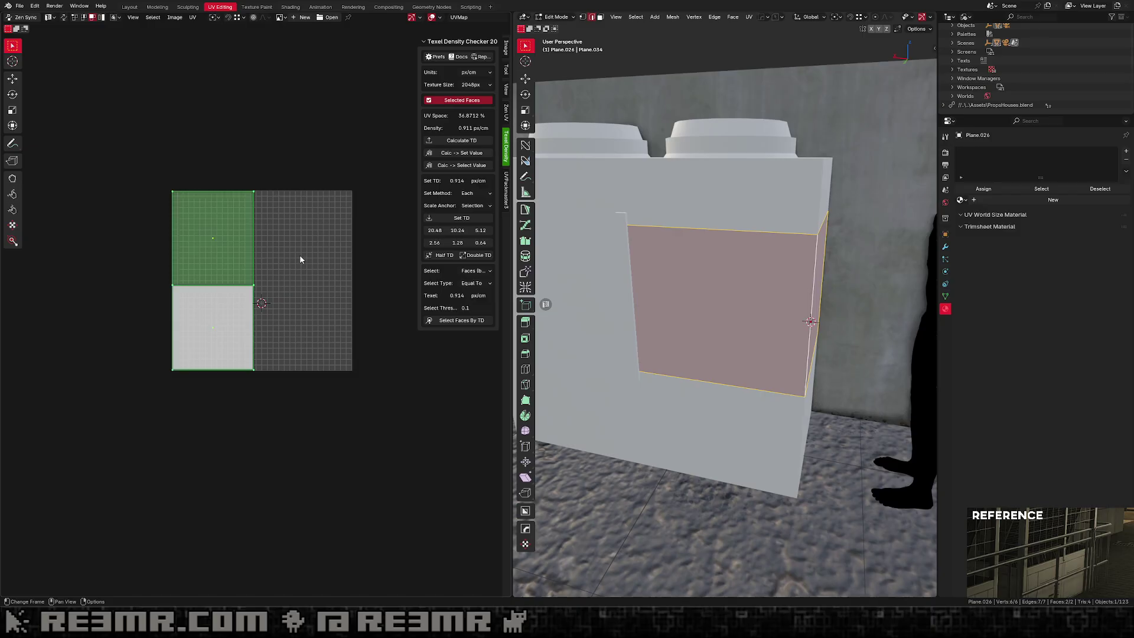
{"action": "key", "text": "shift+t"}
{"action": "left_click", "coordinate": [368, 168]}
{"action": "middle_click_drag", "start_coordinate": [237, 290], "coordinate": [235, 289]}
{"action": "key", "text": "g"}
{"action": "key", "text": "s"}
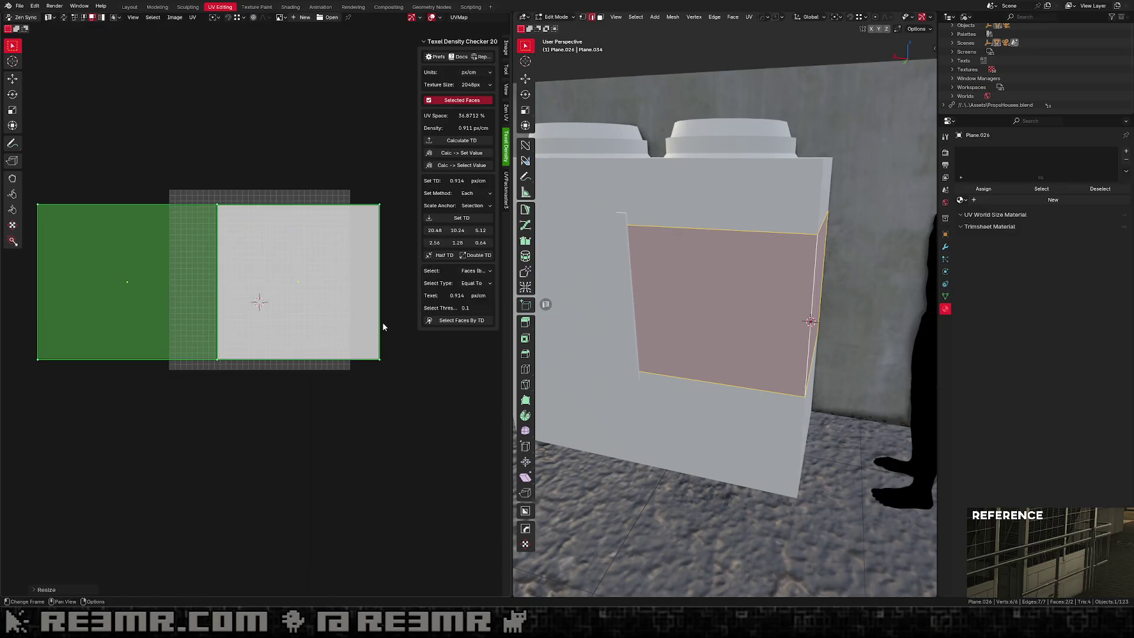
Fine-tune the size and position of the panel's two UV faces over the UV tile.
{"action": "left_click", "coordinate": [334, 326]}
{"action": "key", "text": "s"}
{"action": "left_click", "coordinate": [354, 331]}
{"action": "key", "text": "g"}
{"action": "left_click", "coordinate": [349, 331]}
{"action": "key", "text": "s"}
{"action": "left_click", "coordinate": [355, 336]}
{"action": "key", "text": "g"}
{"action": "left_click", "coordinate": [300, 347]}
{"action": "key", "text": "g"}
Switch to the Shading workspace, enlarge its node area, and give the panel a new material with a mapped image texture setup.
{"action": "middle_click_drag", "start_coordinate": [383, 248], "coordinate": [434, 241]}
{"action": "left_click", "coordinate": [433, 241]}
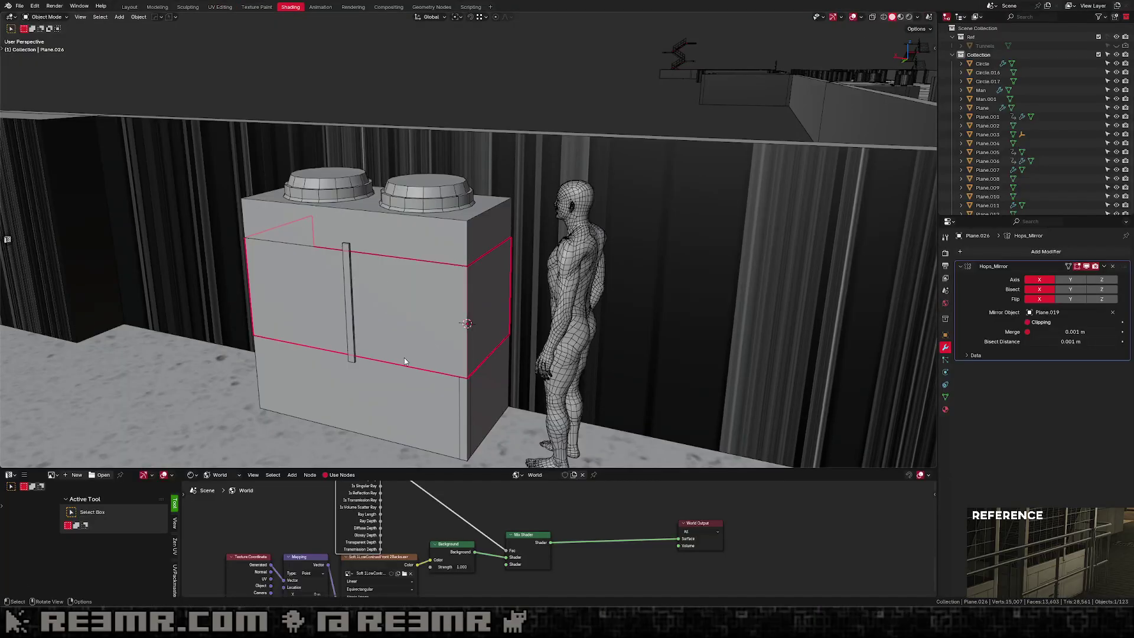
{"action": "middle_click_drag", "start_coordinate": [460, 384], "coordinate": [470, 380]}
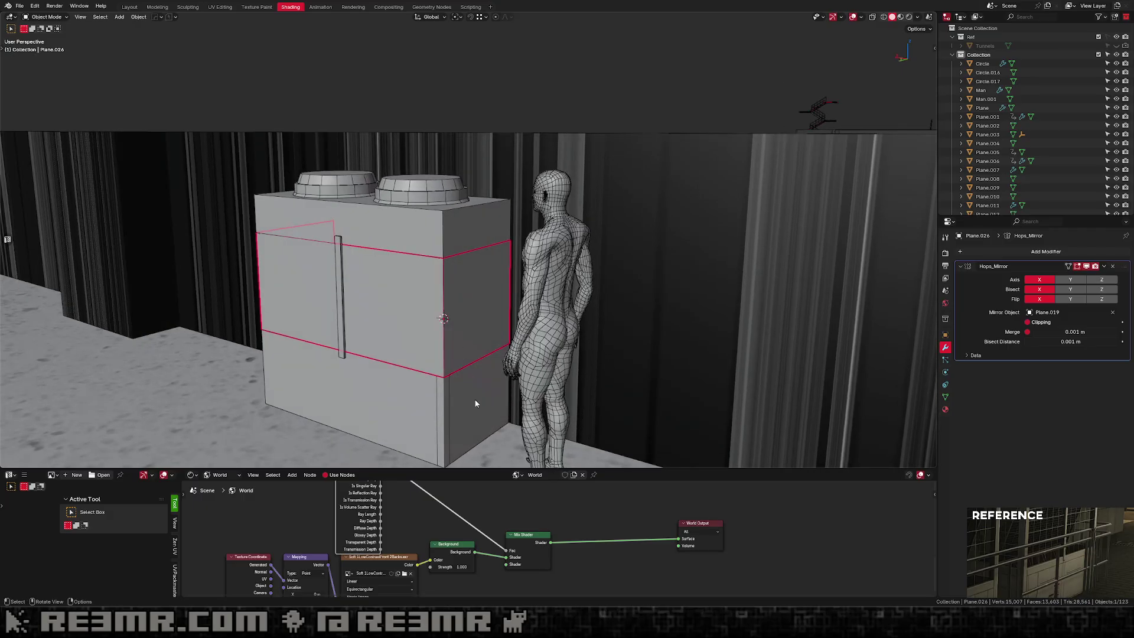
{"action": "left_click_drag", "start_coordinate": [532, 469], "coordinate": [472, 347]}
{"action": "left_click", "coordinate": [199, 356]}
{"action": "left_click", "coordinate": [224, 379]}
{"action": "left_click", "coordinate": [558, 355]}
{"action": "left_click", "coordinate": [513, 451]}
{"action": "key", "text": "ctrl+t"}
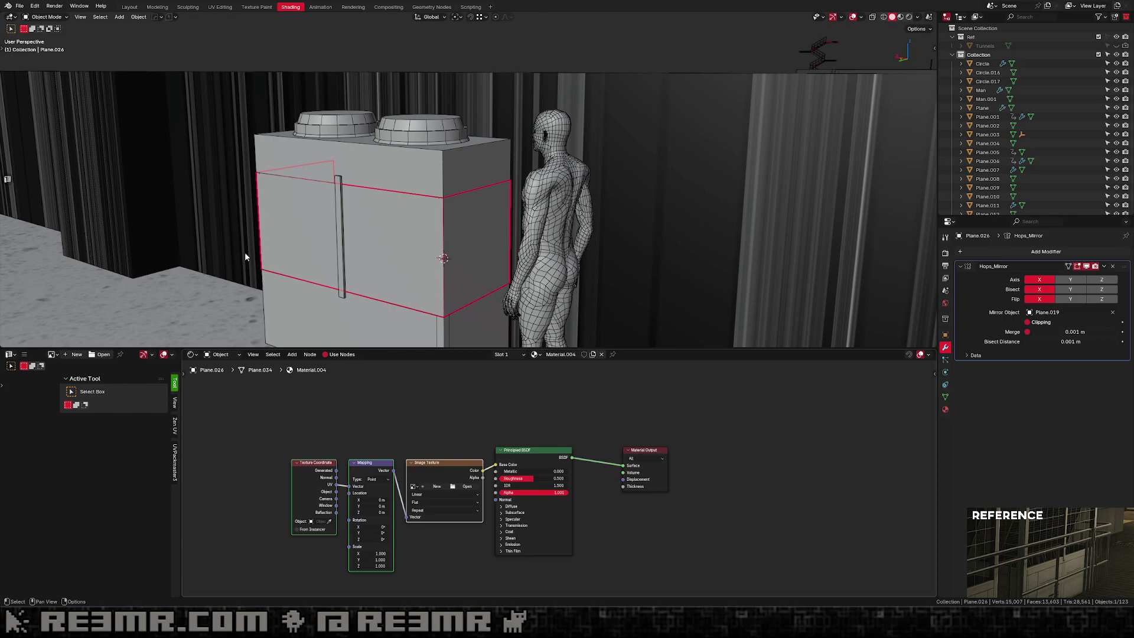
Load TCom_SafetyNettingB_512_alpha.tif as a Non-Color texture, connect its color to the shader's Alpha, and switch the viewport to rendered shading.
{"action": "middle_click_drag", "start_coordinate": [464, 475], "coordinate": [473, 468]}
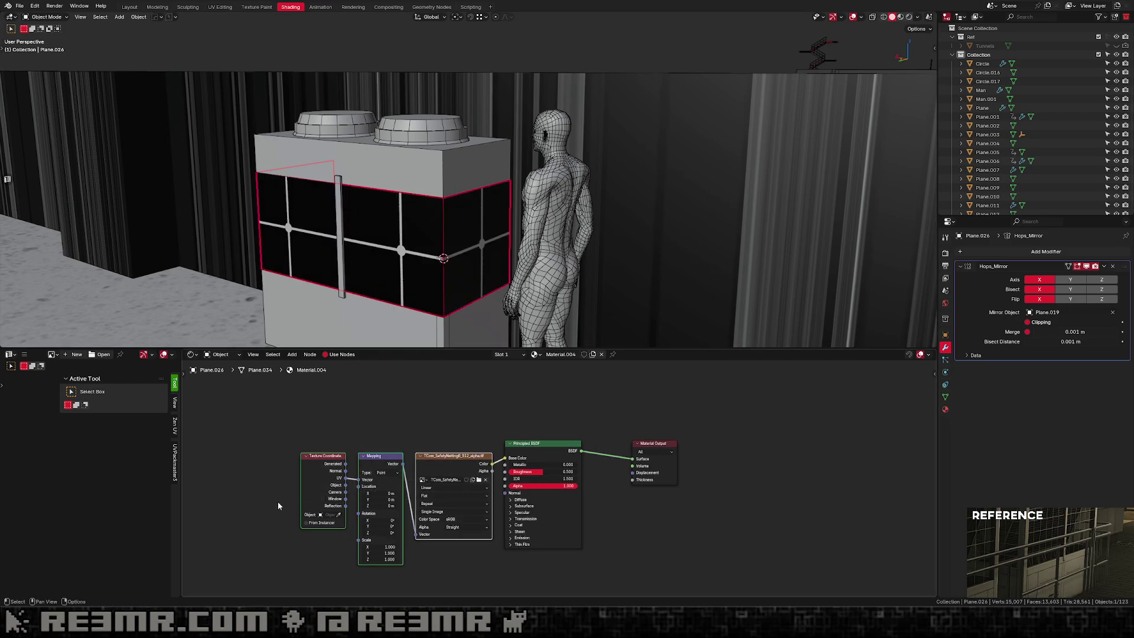
{"action": "left_click_drag", "start_coordinate": [484, 493], "coordinate": [425, 488]}
{"action": "left_click", "coordinate": [413, 515]}
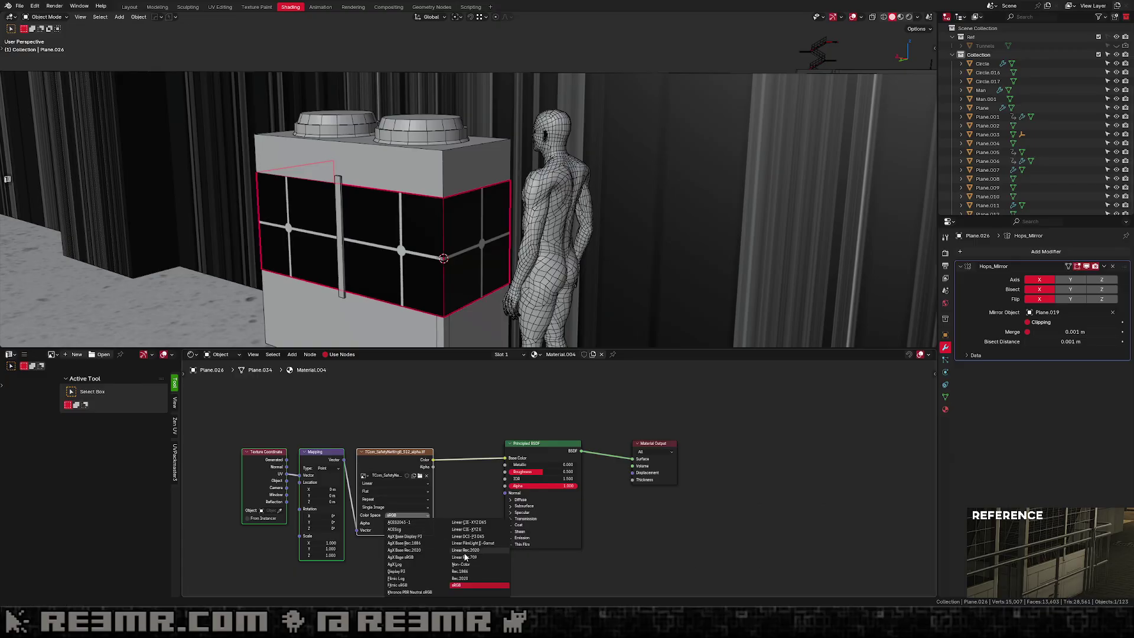
{"action": "left_click", "coordinate": [473, 565]}
{"action": "left_click_drag", "start_coordinate": [505, 458], "coordinate": [508, 486]}
{"action": "scroll", "coordinate": [501, 254], "scroll_direction": "up", "scroll_amount": 4}
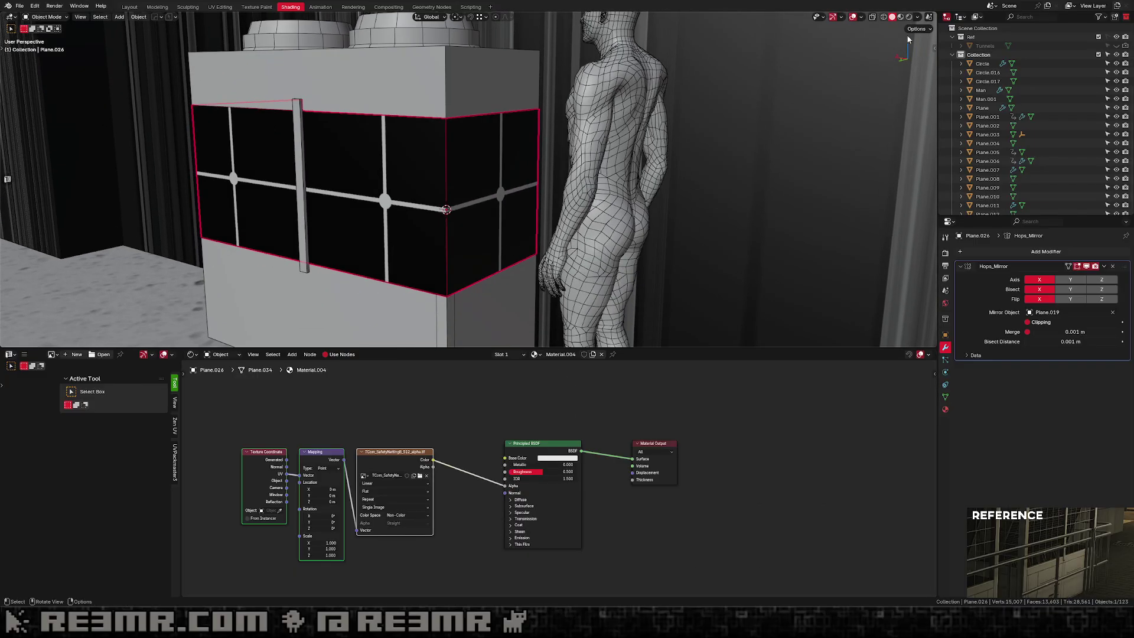
{"action": "left_click", "coordinate": [909, 17]}
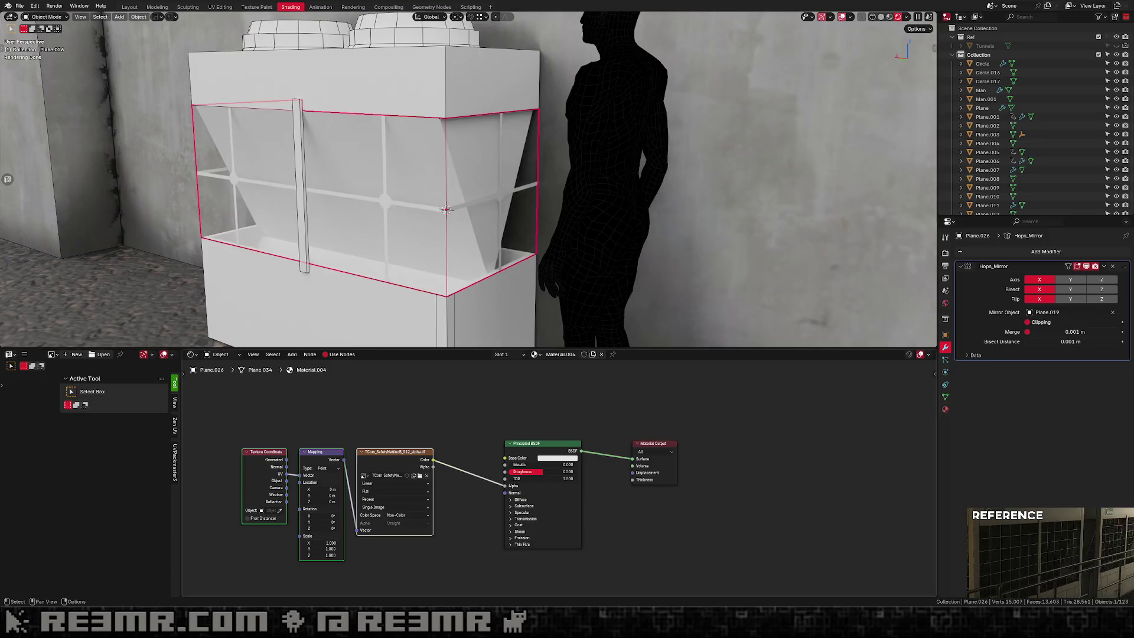
Darken the mesh material's Base Color to a medium grey.
{"action": "left_click", "coordinate": [557, 458]}
{"action": "left_click_drag", "start_coordinate": [596, 371], "coordinate": [595, 385]}
{"action": "middle_click_drag", "start_coordinate": [403, 437], "coordinate": [456, 434]}
{"action": "scroll", "coordinate": [365, 582], "scroll_direction": "up", "scroll_amount": 1}
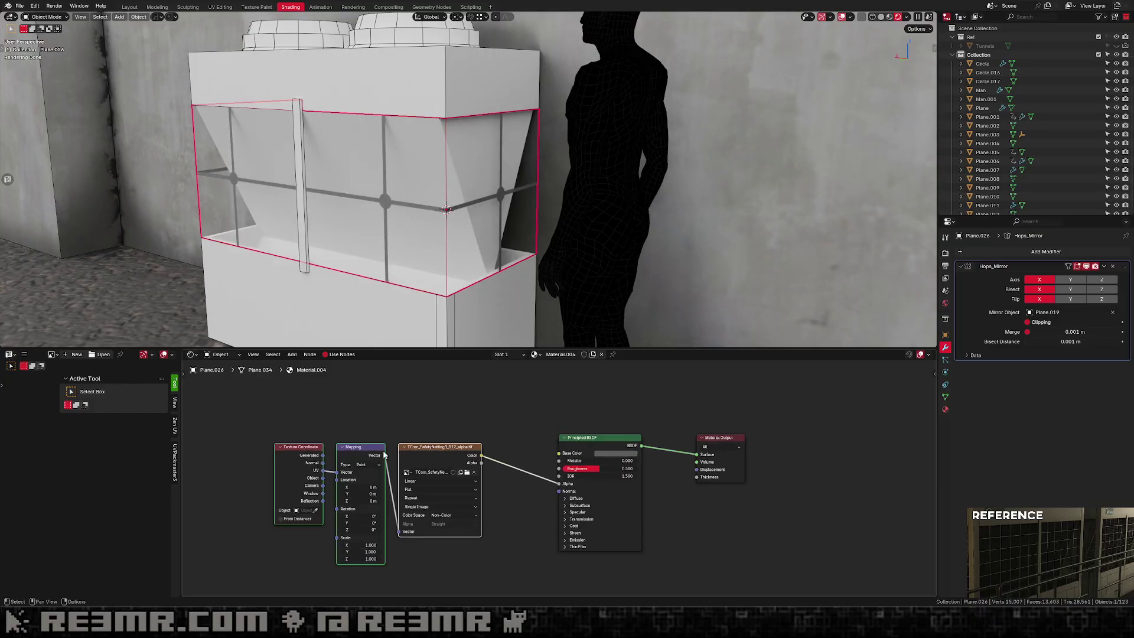
Reopen the panel's faces for editing, widen the UV editor, and scale the UVs up so the netting repeats more densely.
{"action": "key", "text": "Tab"}
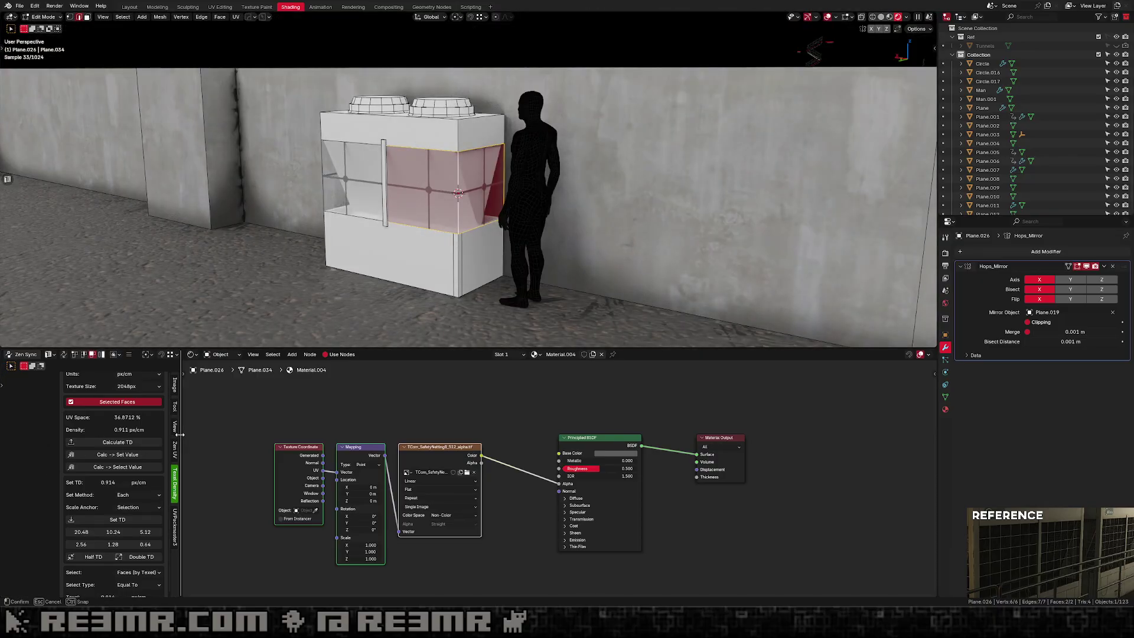
{"action": "left_click_drag", "start_coordinate": [180, 436], "coordinate": [343, 435]}
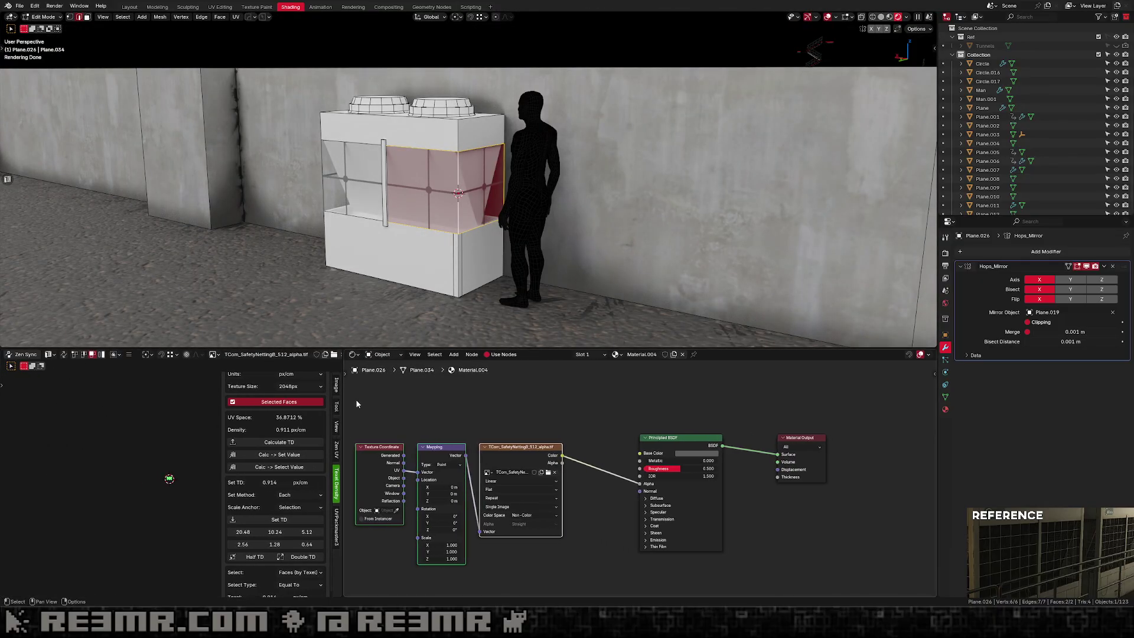
{"action": "left_click_drag", "start_coordinate": [344, 396], "coordinate": [431, 396]}
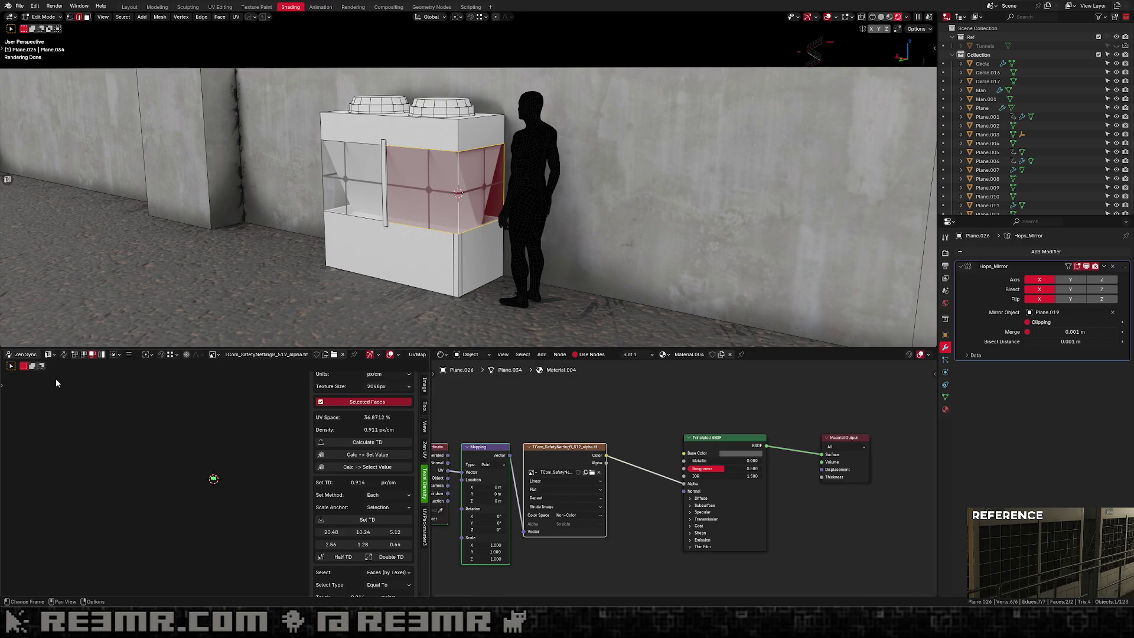
{"action": "left_click", "coordinate": [53, 356]}
{"action": "scroll", "coordinate": [216, 476], "scroll_direction": "up", "scroll_amount": 7}
{"action": "middle_click_drag", "start_coordinate": [227, 390], "coordinate": [223, 511]}
{"action": "scroll", "coordinate": [226, 497], "scroll_direction": "up", "scroll_amount": 3}
{"action": "key", "text": "s"}
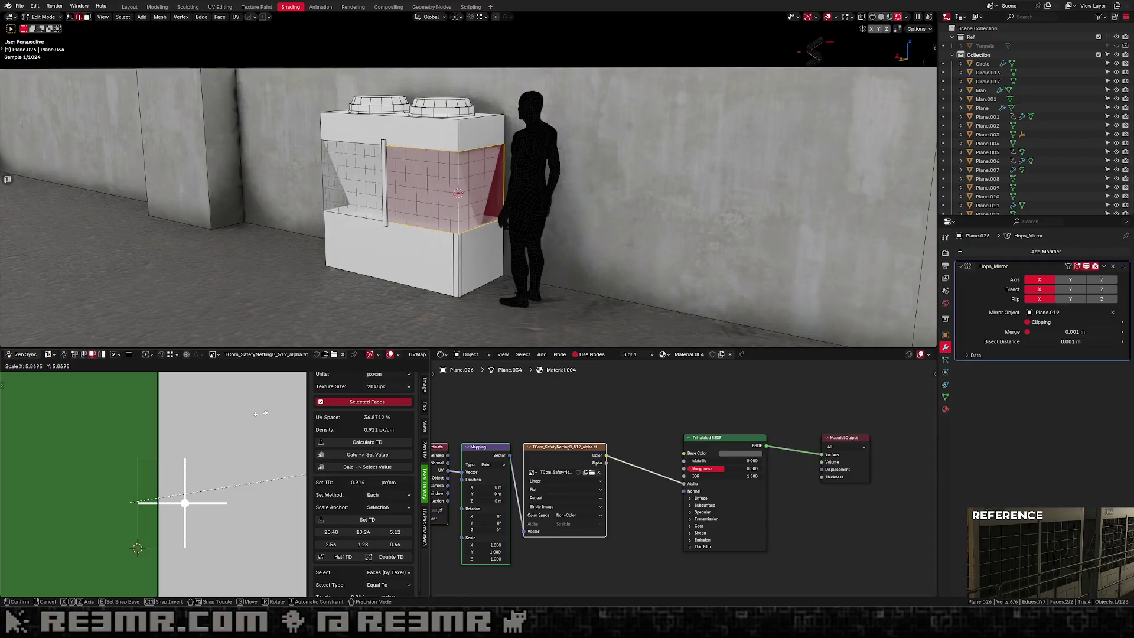
{"action": "left_click", "coordinate": [41, 392]}
Move the panel's UVs along X until their shared edge lines up with the netting's vertical strand, and leave Edit Mode.
{"action": "scroll", "coordinate": [468, 179], "scroll_direction": "up", "scroll_amount": 5}
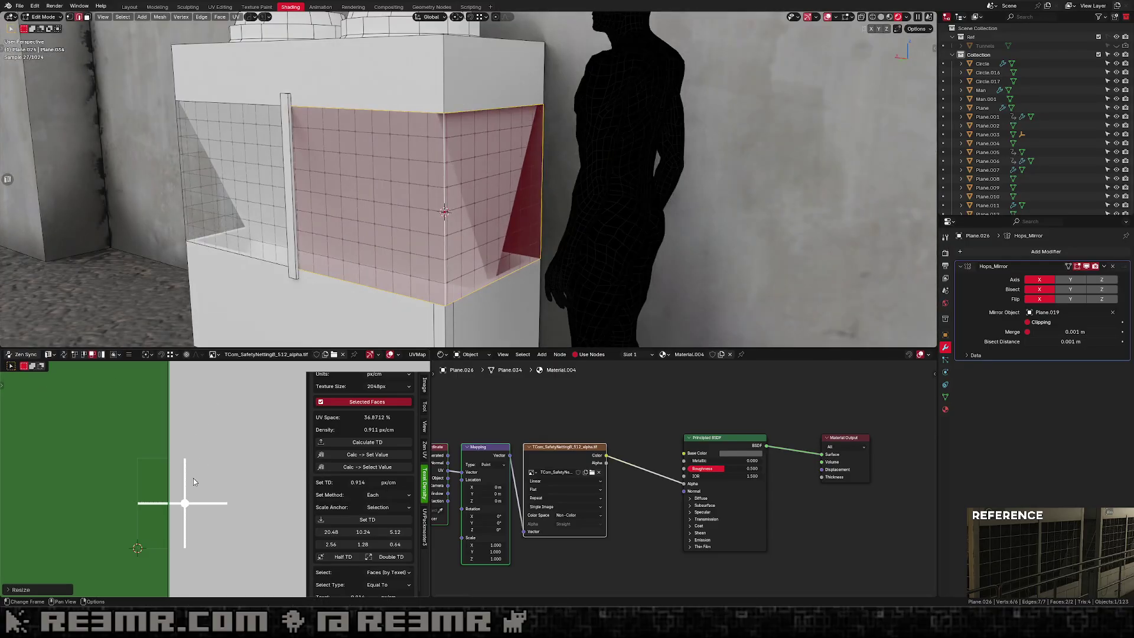
{"action": "key", "text": "g"}
{"action": "key", "text": "x"}
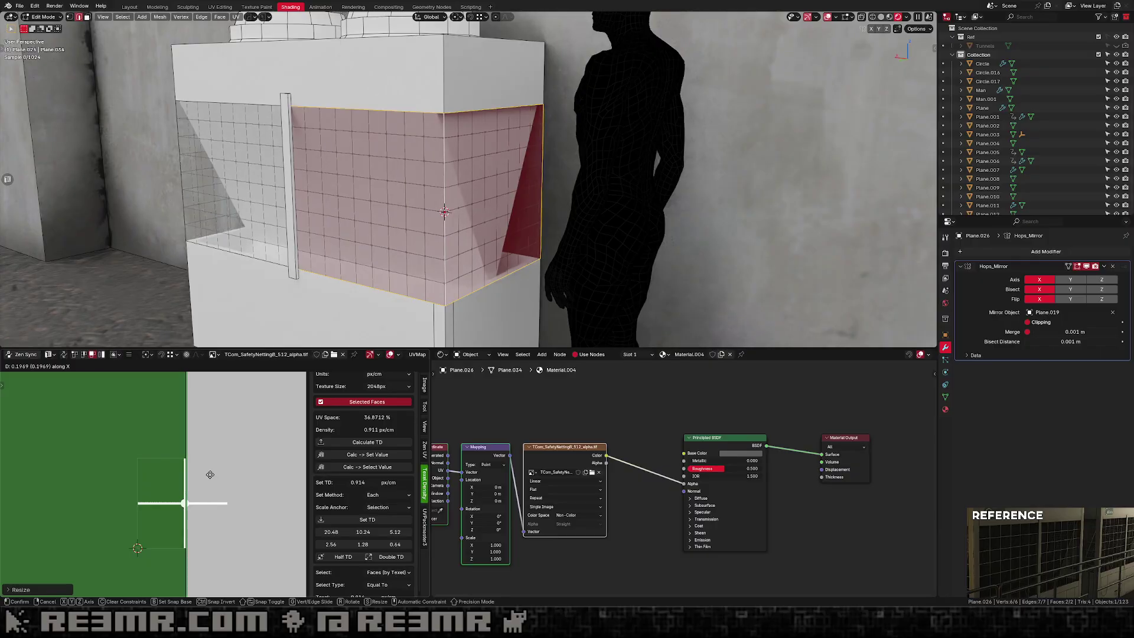
{"action": "left_click", "coordinate": [207, 473]}
{"action": "key", "text": "Tab"}
{"action": "key", "text": "KP_Decimal"}
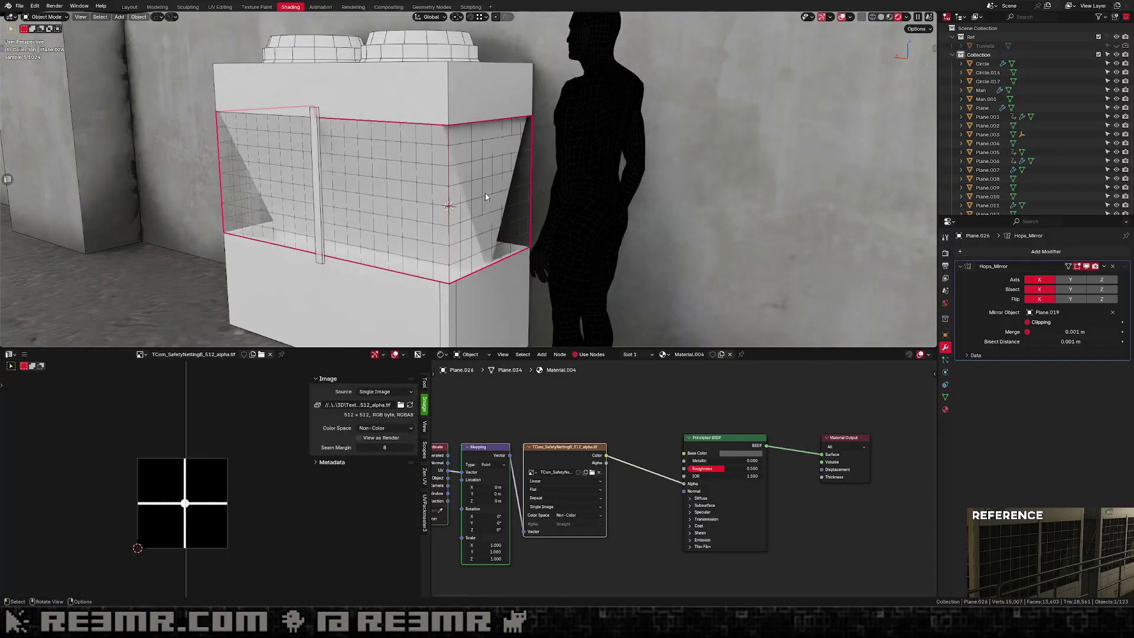
Hide the viewport overlays, check the netting on the ventilation unit, and unhide all hidden scene objects.
{"action": "left_click", "coordinate": [841, 17]}
{"action": "scroll", "coordinate": [601, 198], "scroll_direction": "down", "scroll_amount": 6}
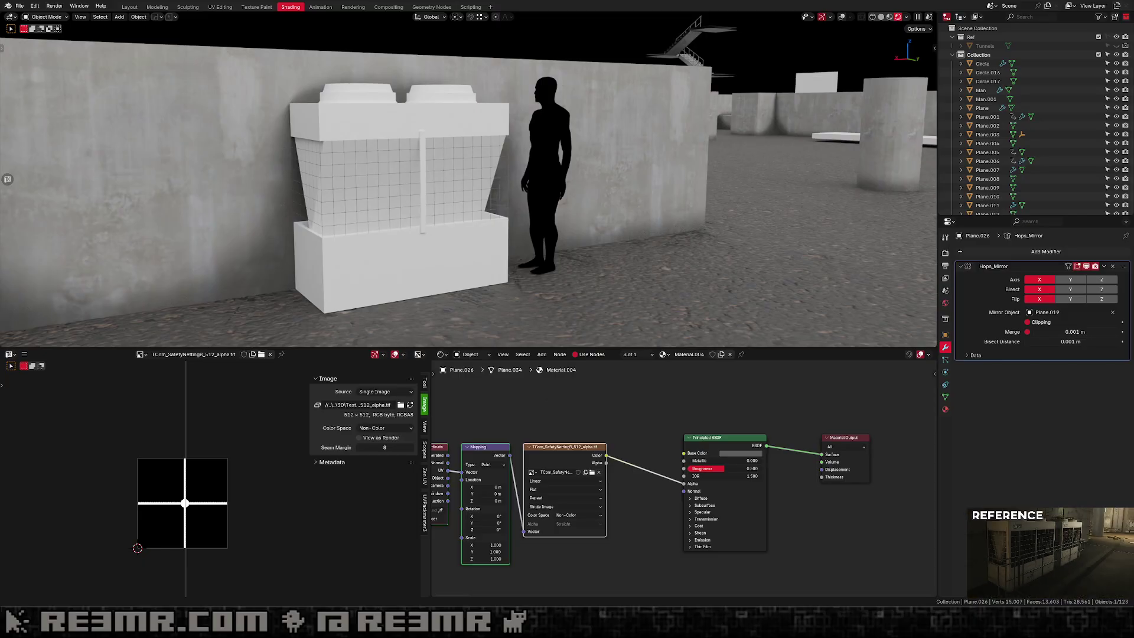
{"action": "scroll", "coordinate": [843, 198], "scroll_direction": "up", "scroll_amount": 6}
{"action": "scroll", "coordinate": [790, 207], "scroll_direction": "down", "scroll_amount": 2}
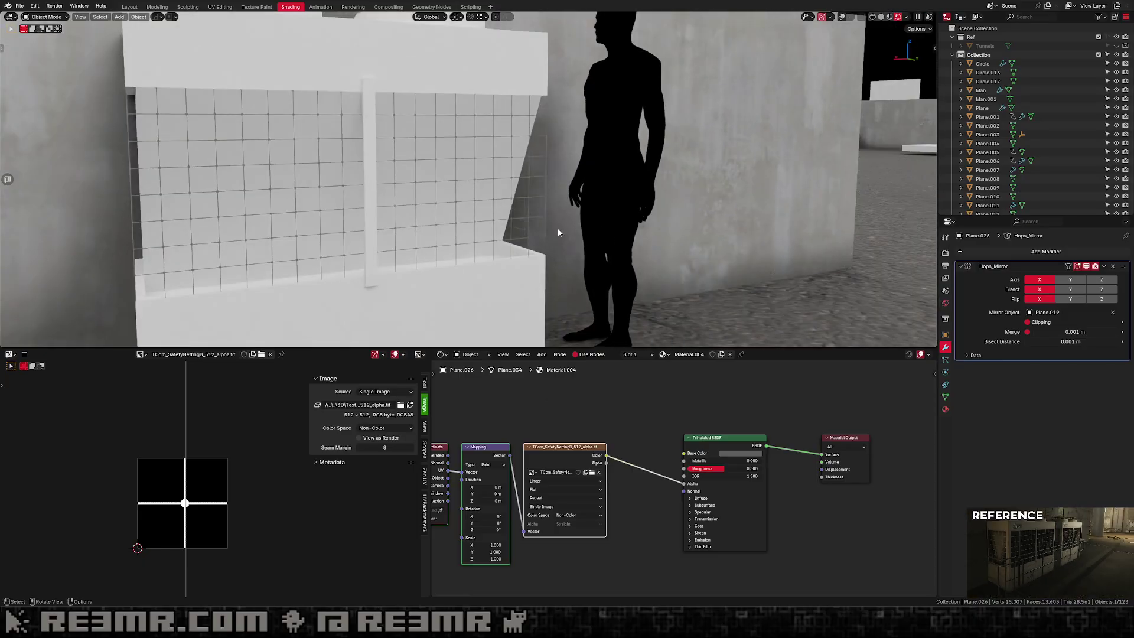
{"action": "mouse_move", "coordinate": [474, 221]}
{"action": "middle_mouse_down"}
{"action": "mouse_move", "coordinate": [487, 201]}
{"action": "mouse_move", "coordinate": [478, 186]}
{"action": "mouse_move", "coordinate": [471, 201]}
{"action": "middle_mouse_up"}
{"action": "scroll", "coordinate": [471, 201], "scroll_direction": "down", "scroll_amount": 3}
{"action": "key", "text": "alt+h"}
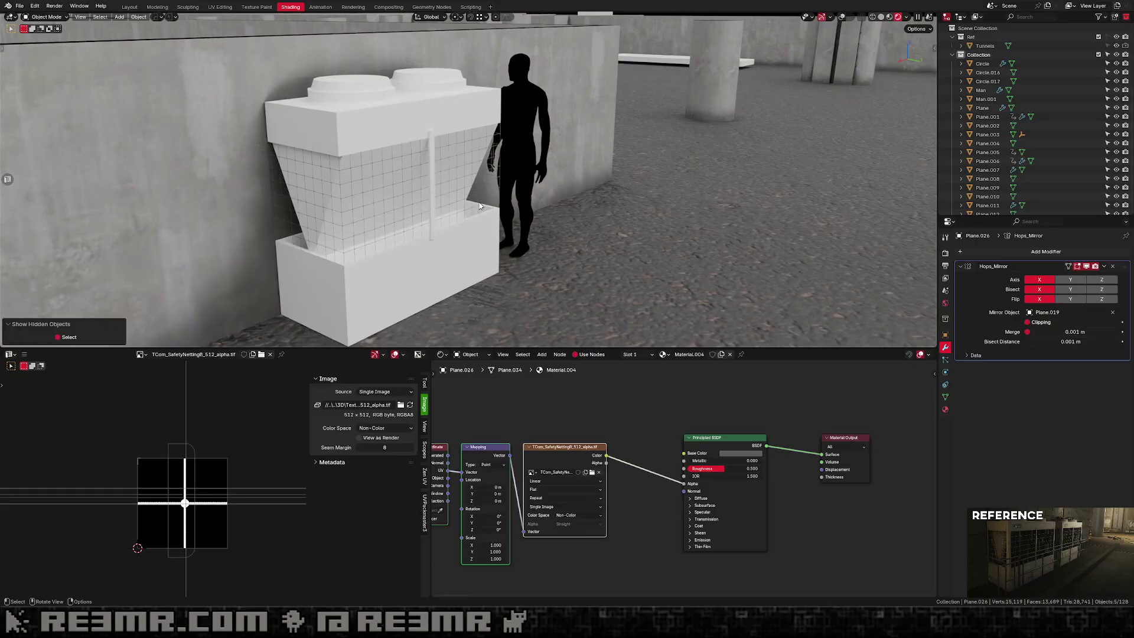
{"action": "scroll", "coordinate": [456, 211], "scroll_direction": "down", "scroll_amount": 4}
{"action": "scroll", "coordinate": [457, 210], "scroll_direction": "up", "scroll_amount": 3}
{"action": "middle_click_drag", "start_coordinate": [457, 210], "coordinate": [503, 234]}
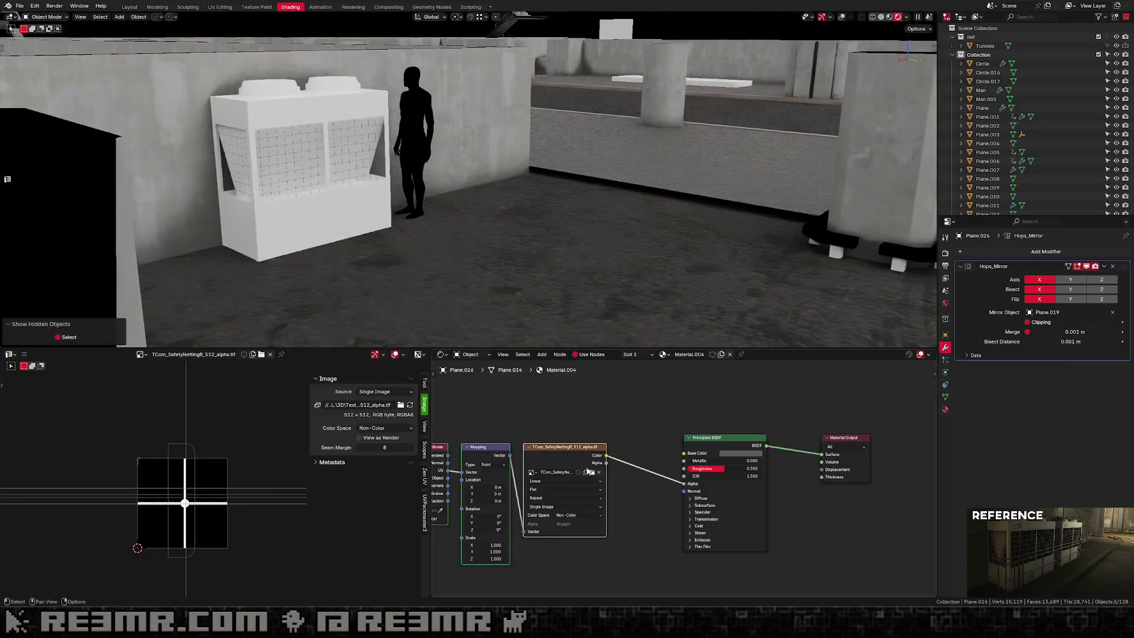
Insert a Color Ramp node between the netting texture's color output and the shader's Alpha.
{"action": "scroll", "coordinate": [683, 491], "scroll_direction": "up", "scroll_amount": 3}
{"action": "key", "text": "shift+a"}
{"action": "left_click", "coordinate": [616, 428]}
{"action": "type", "text": "col"}
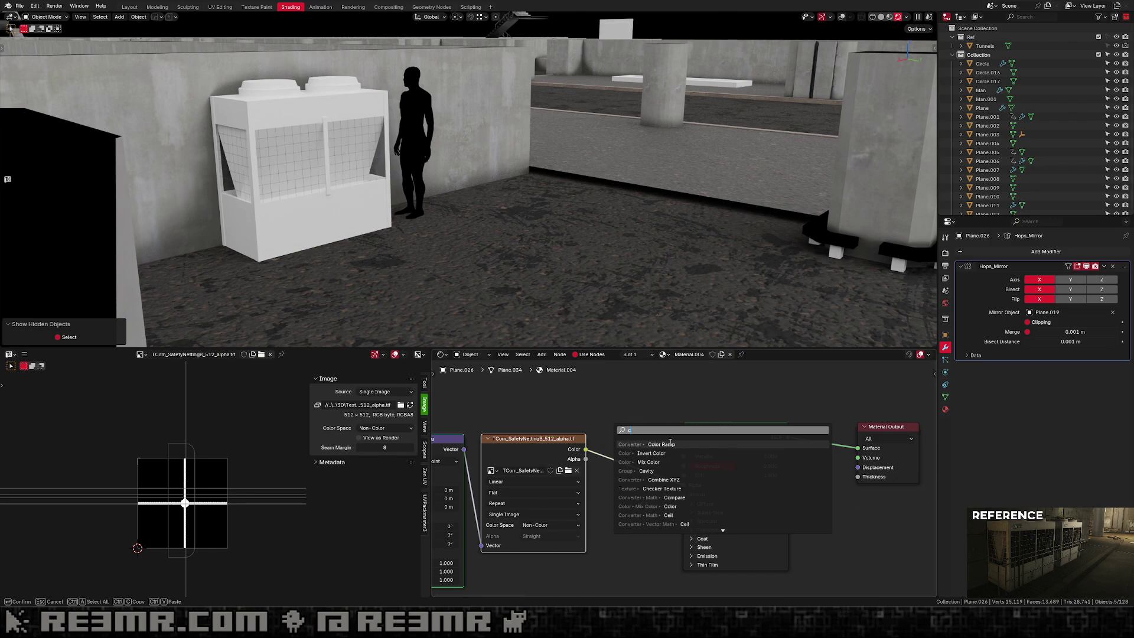
{"action": "left_click", "coordinate": [670, 442]}
{"action": "left_click", "coordinate": [661, 461]}
Set the Color Ramp's interpolation to Constant and move its white stop to position 0.114.
{"action": "scroll", "coordinate": [685, 477], "scroll_direction": "up", "scroll_amount": 2}
{"action": "left_click", "coordinate": [697, 457]}
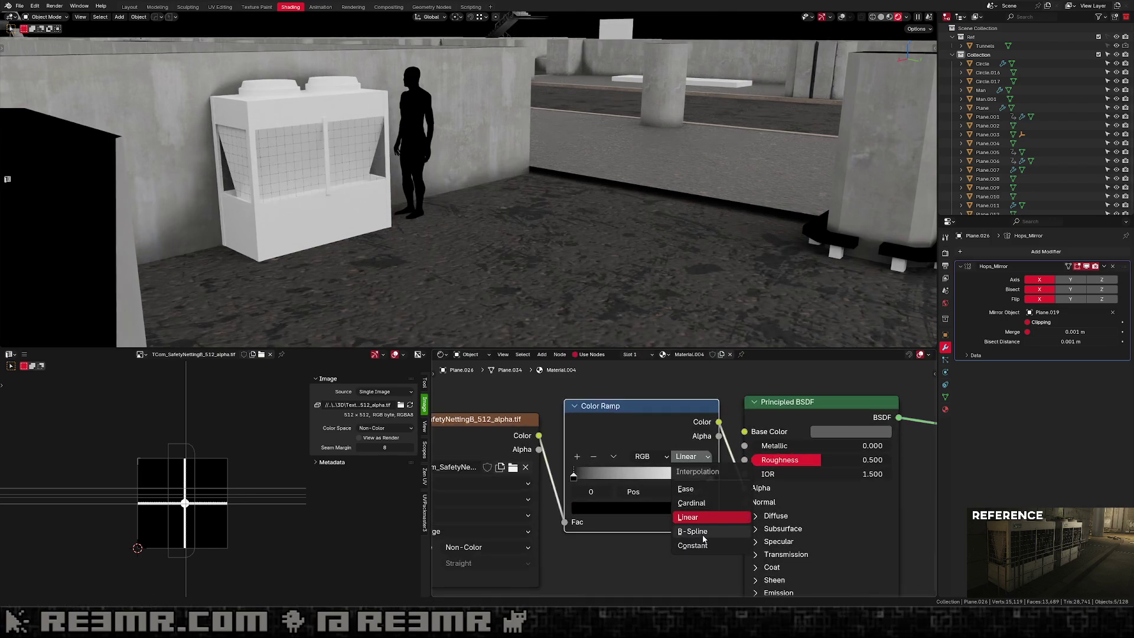
{"action": "left_click", "coordinate": [692, 545]}
{"action": "scroll", "coordinate": [696, 482], "scroll_direction": "up", "scroll_amount": 1}
{"action": "left_click", "coordinate": [715, 477]}
{"action": "left_click_drag", "start_coordinate": [715, 477], "coordinate": [569, 477]}
{"action": "middle_click_drag", "start_coordinate": [454, 248], "coordinate": [519, 271], "text": "shift"}
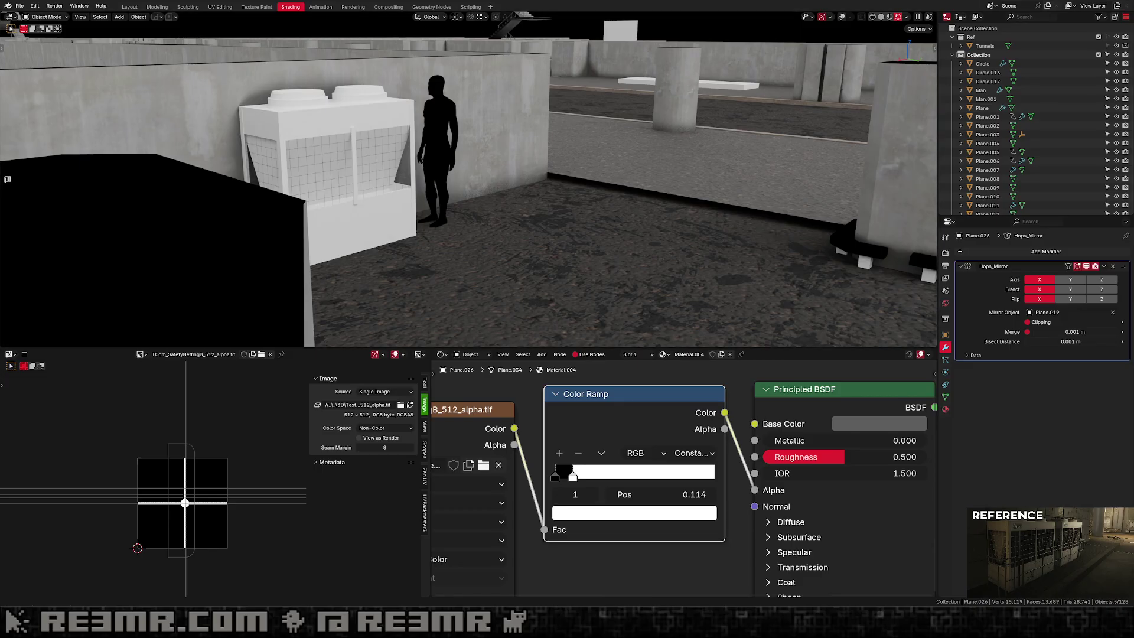
Examine the whole tunnel level from above and return to a close view of the ventilation unit.
{"action": "middle_click_drag", "start_coordinate": [370, 182], "coordinate": [388, 192]}
{"action": "scroll", "coordinate": [383, 221], "scroll_direction": "down", "scroll_amount": 5}
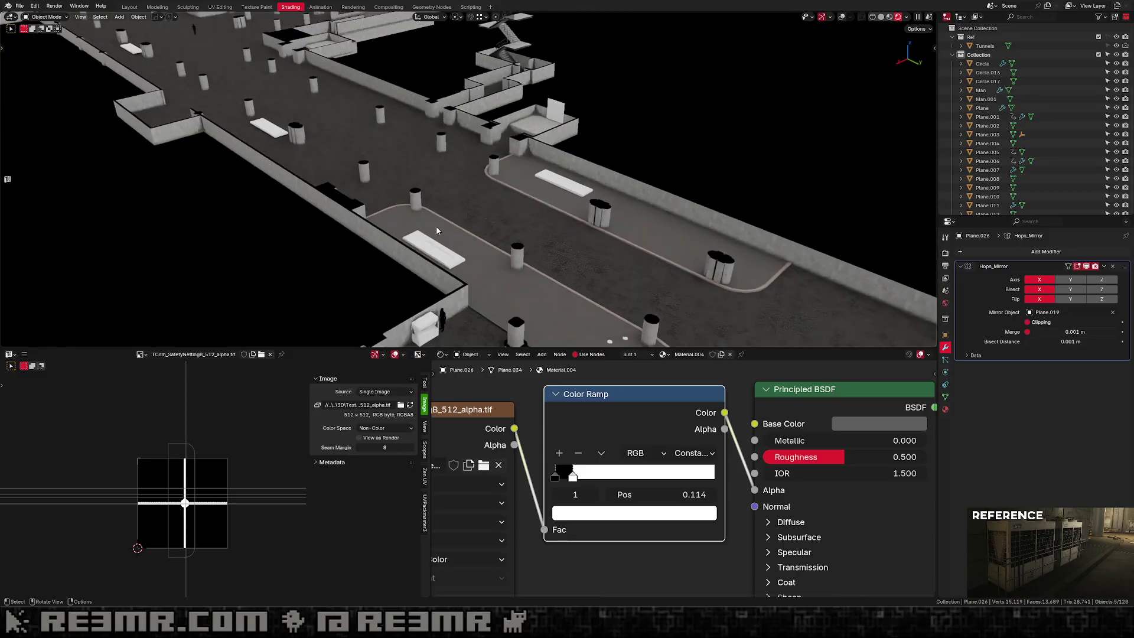
{"action": "scroll", "coordinate": [433, 227], "scroll_direction": "down", "scroll_amount": 2}
{"action": "scroll", "coordinate": [992, 72], "scroll_direction": "down", "scroll_amount": 2}
{"action": "scroll", "coordinate": [667, 201], "scroll_direction": "down", "scroll_amount": 5}
{"action": "middle_click_drag", "start_coordinate": [612, 227], "coordinate": [631, 140], "text": "shift"}
{"action": "scroll", "coordinate": [501, 236], "scroll_direction": "up", "scroll_amount": 6}
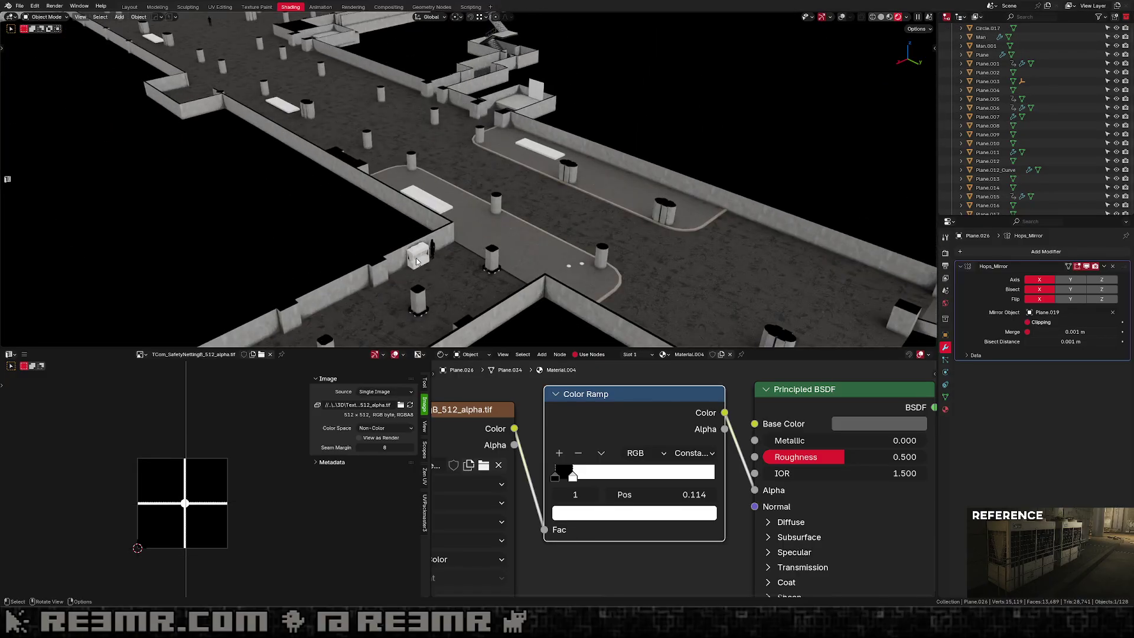
{"action": "key", "text": "KP_Decimal"}
{"action": "middle_click_drag", "start_coordinate": [416, 258], "coordinate": [456, 236]}
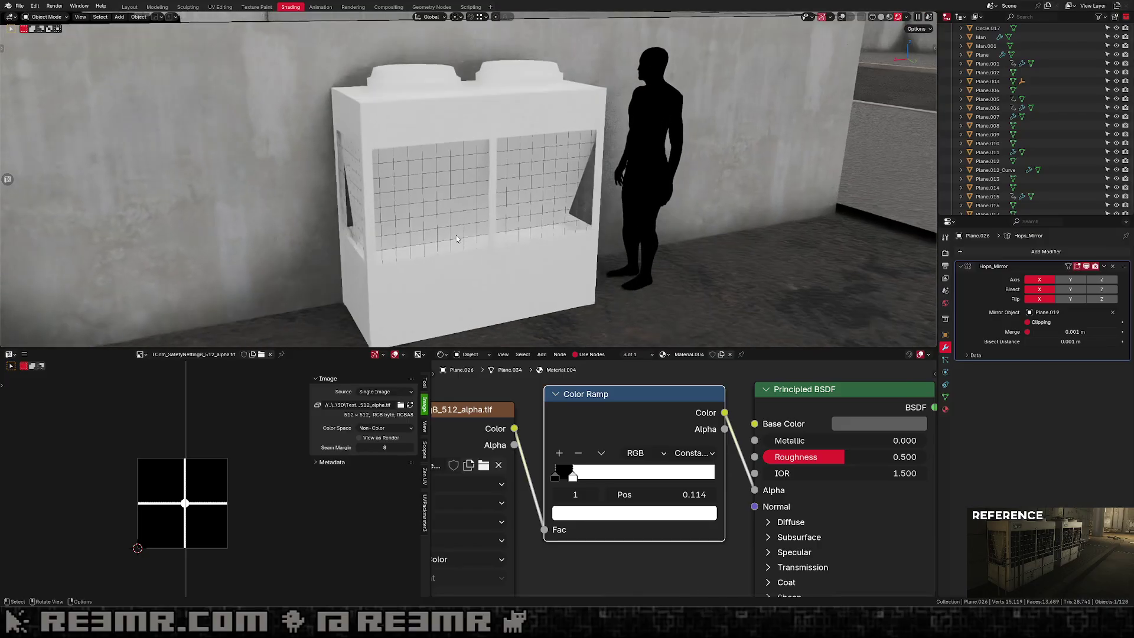
Move the Color Ramp's white stop to position 0.036.
{"action": "scroll", "coordinate": [467, 193], "scroll_direction": "up", "scroll_amount": 3}
{"action": "left_click_drag", "start_coordinate": [576, 480], "coordinate": [559, 483]}
{"action": "scroll", "coordinate": [505, 258], "scroll_direction": "up", "scroll_amount": 3}
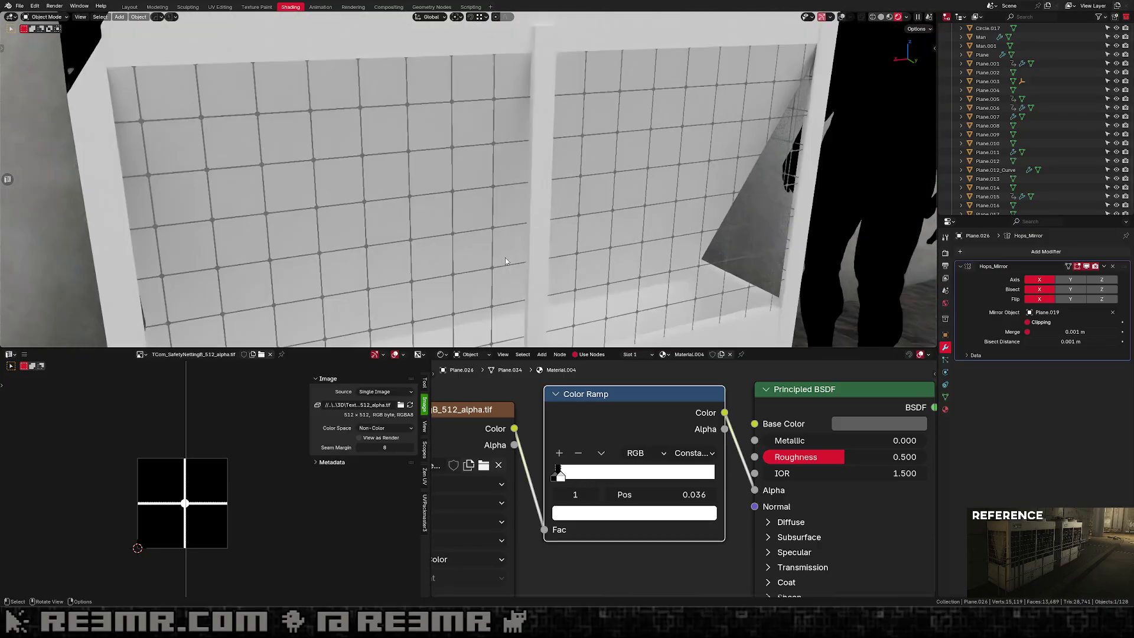
Darken the netting material's Base Color further to a dark grey.
{"action": "middle_click_drag", "start_coordinate": [667, 427], "coordinate": [658, 431]}
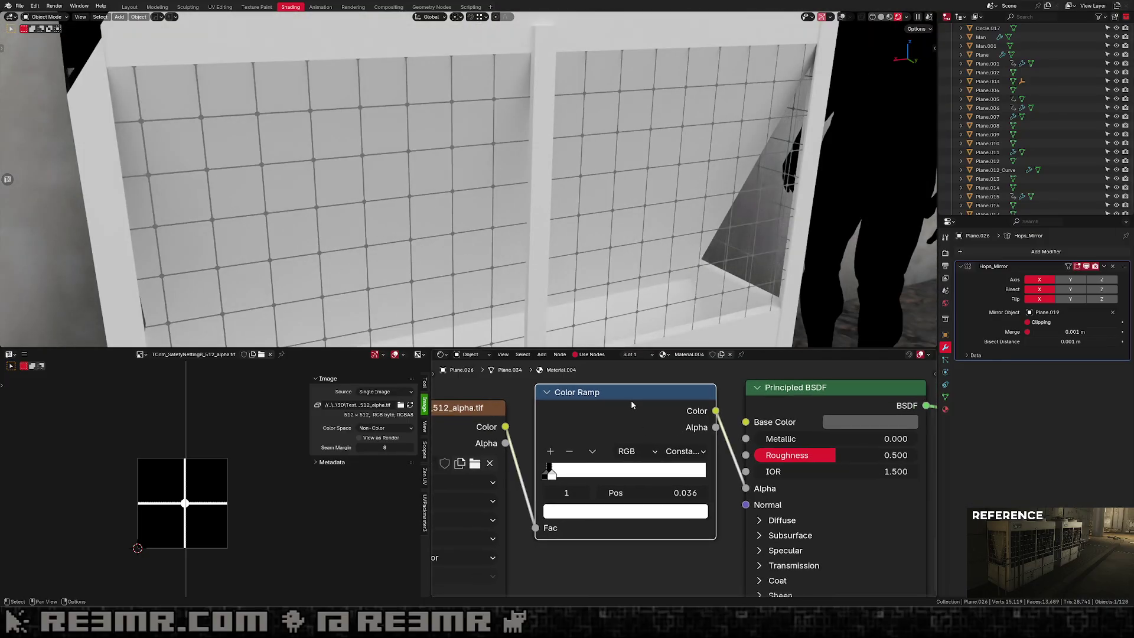
{"action": "left_click", "coordinate": [880, 422]}
{"action": "left_click", "coordinate": [961, 265]}
{"action": "scroll", "coordinate": [622, 262], "scroll_direction": "down", "scroll_amount": 8}
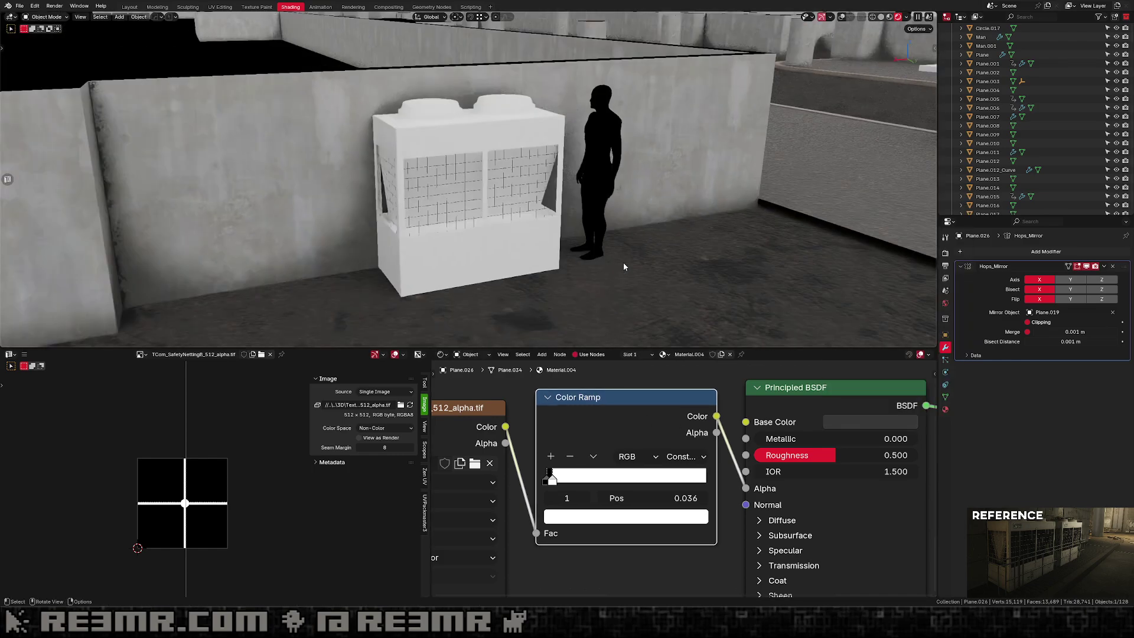
Show the viewport overlays again and Smart Apply the modifiers of the ventilation unit's corner posts.
{"action": "middle_click_drag", "start_coordinate": [622, 262], "coordinate": [635, 256]}
{"action": "middle_click_drag", "start_coordinate": [515, 206], "coordinate": [516, 195]}
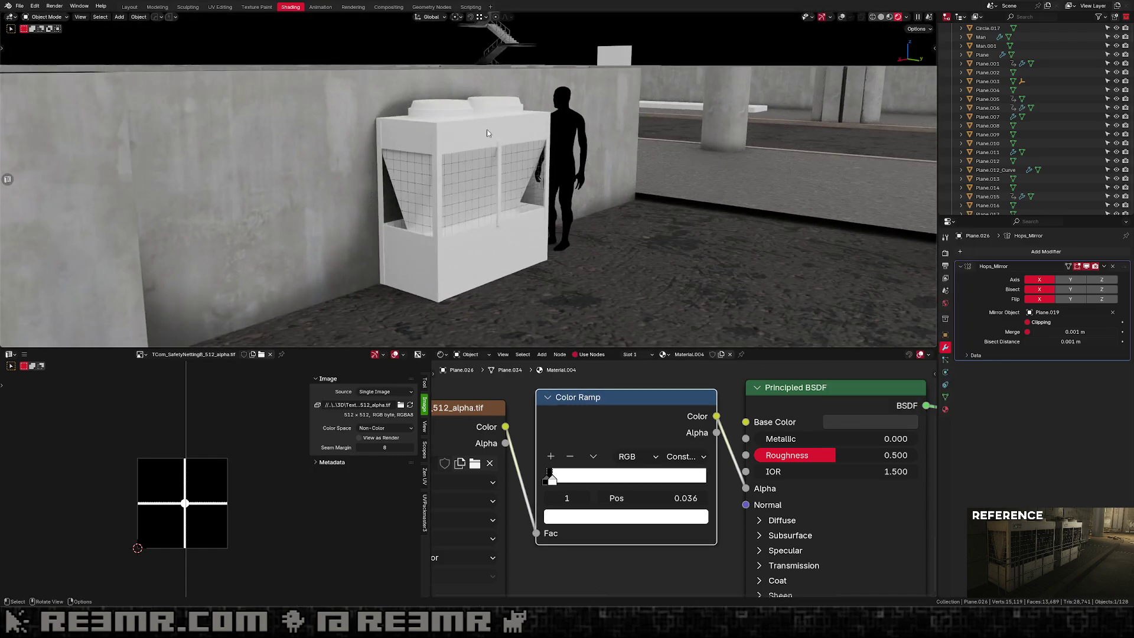
{"action": "middle_click_drag", "start_coordinate": [487, 133], "coordinate": [479, 136]}
{"action": "left_click", "coordinate": [478, 136]}
{"action": "left_click", "coordinate": [840, 17]}
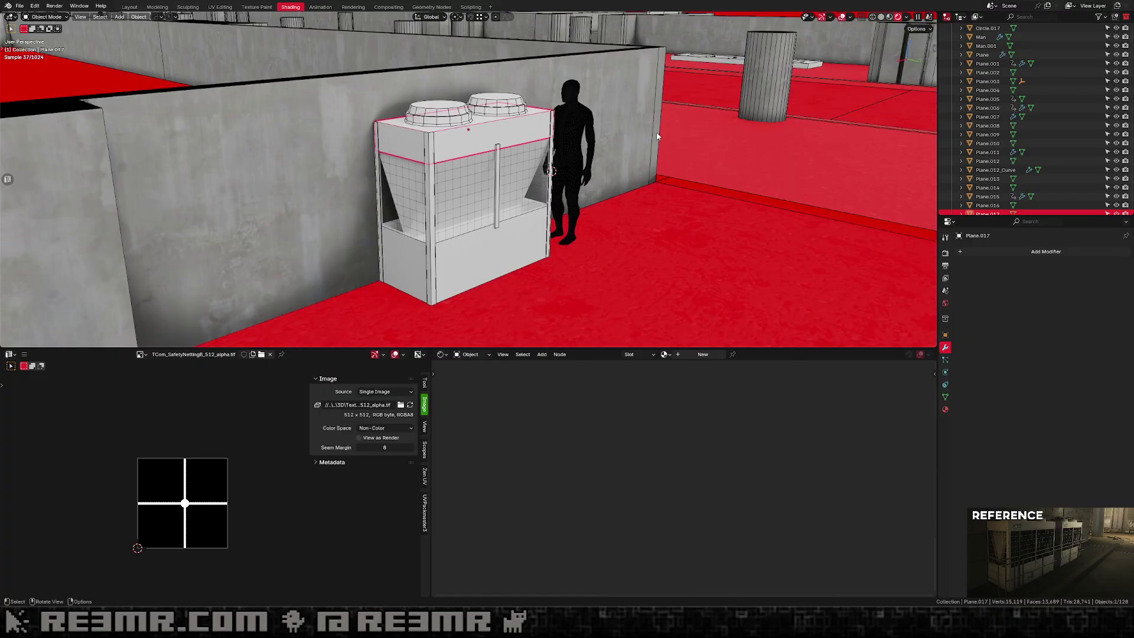
{"action": "left_click", "coordinate": [433, 239]}
{"action": "key", "text": "q"}
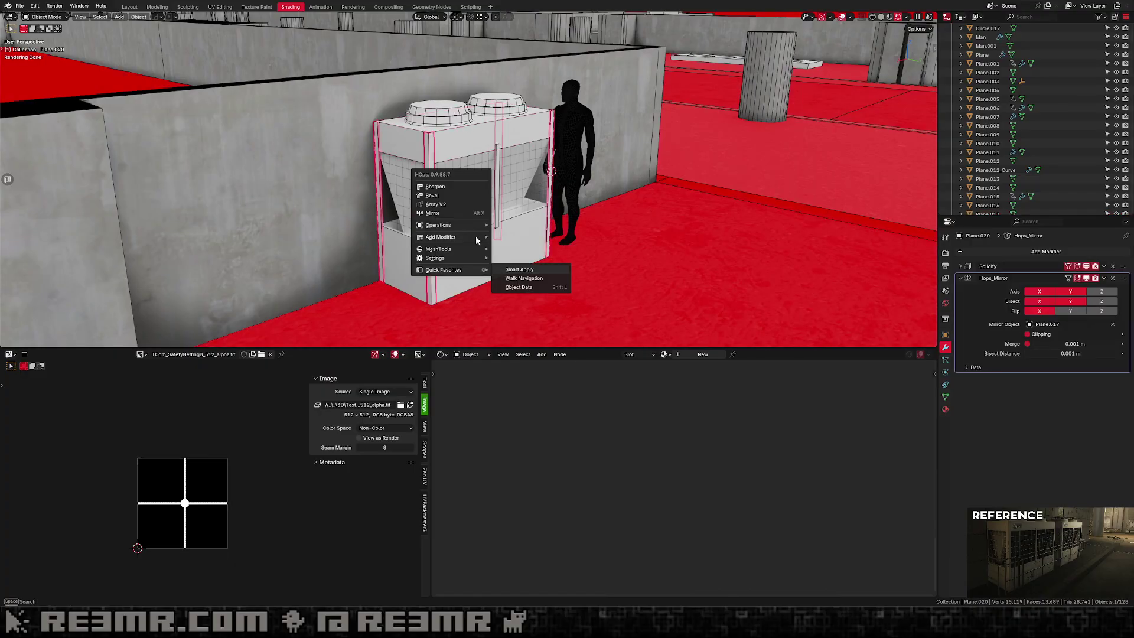
{"action": "left_click", "coordinate": [476, 236]}
{"action": "key", "text": "q"}
{"action": "left_click", "coordinate": [474, 204]}
Smart Apply the modifiers of the unit's vertical middle bar and of its round fan caps.
{"action": "left_click", "coordinate": [499, 181]}
{"action": "key", "text": "q"}
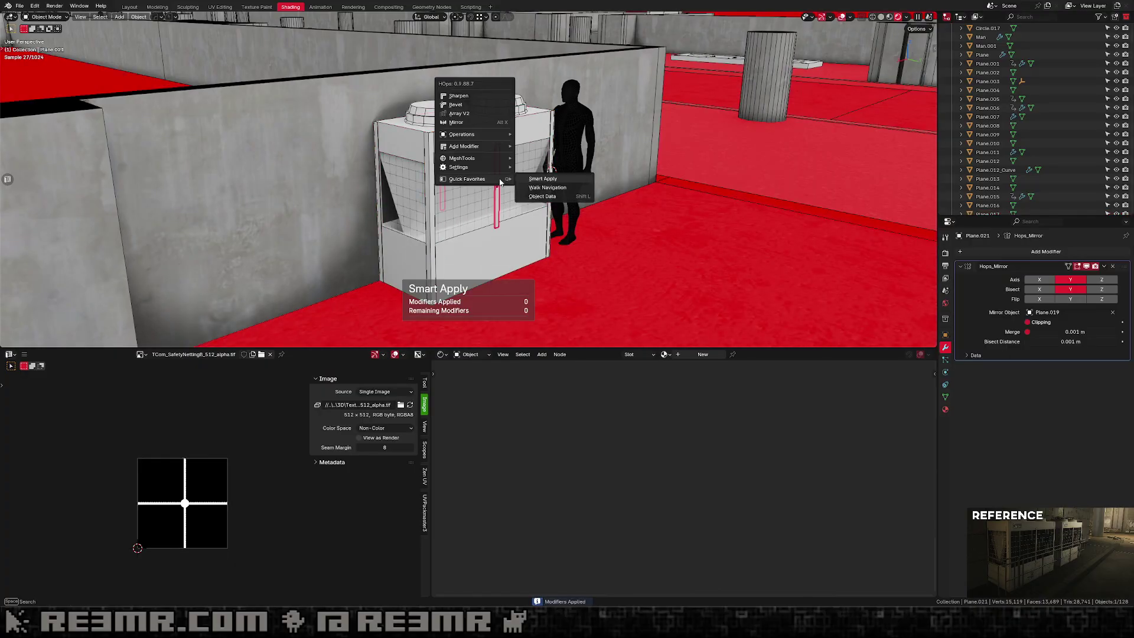
{"action": "left_click", "coordinate": [496, 173]}
{"action": "left_click", "coordinate": [466, 119]}
{"action": "key", "text": "q"}
{"action": "left_click", "coordinate": [496, 123]}
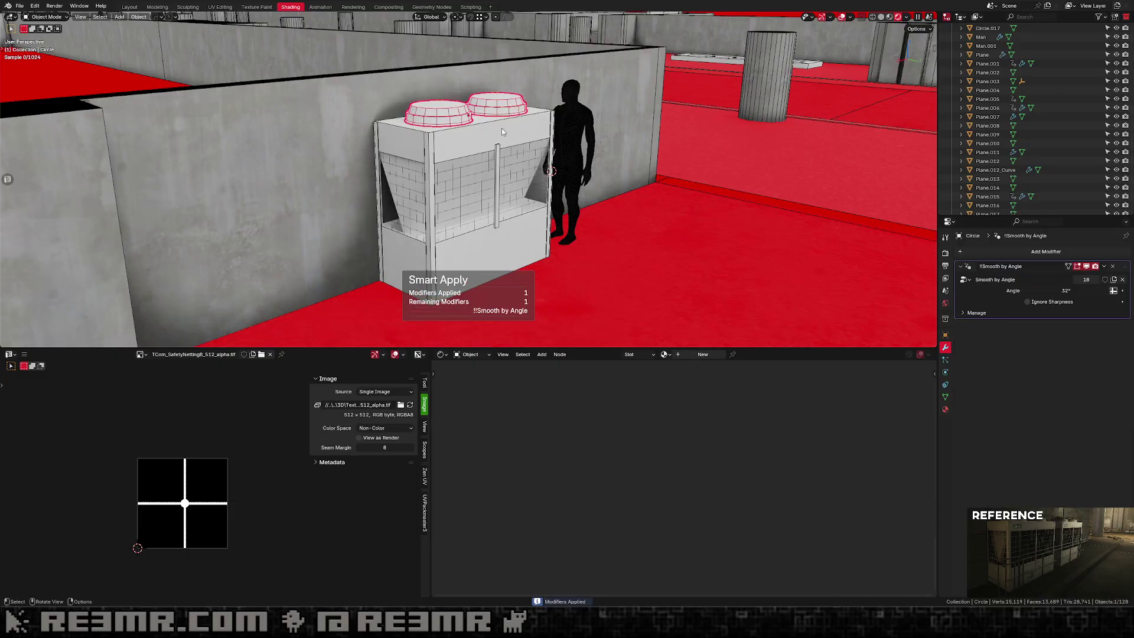
Join the fan caps, the middle bar and the corner posts into one object.
{"action": "left_click", "coordinate": [496, 154]}
{"action": "left_click", "coordinate": [427, 152], "text": "shift"}
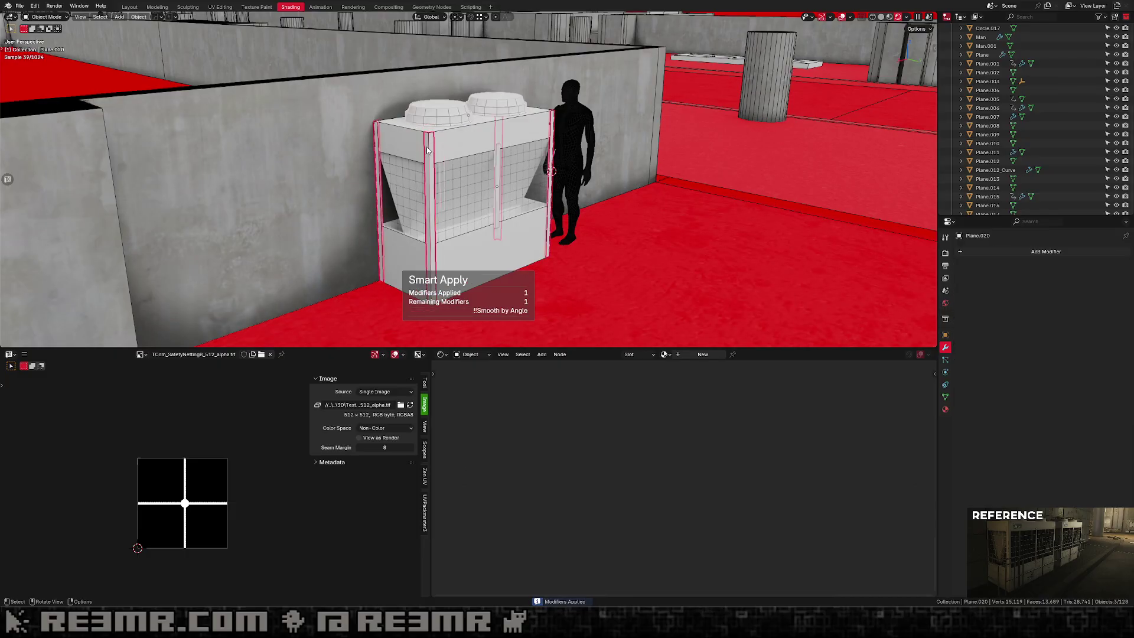
{"action": "key", "text": "ctrl+j"}
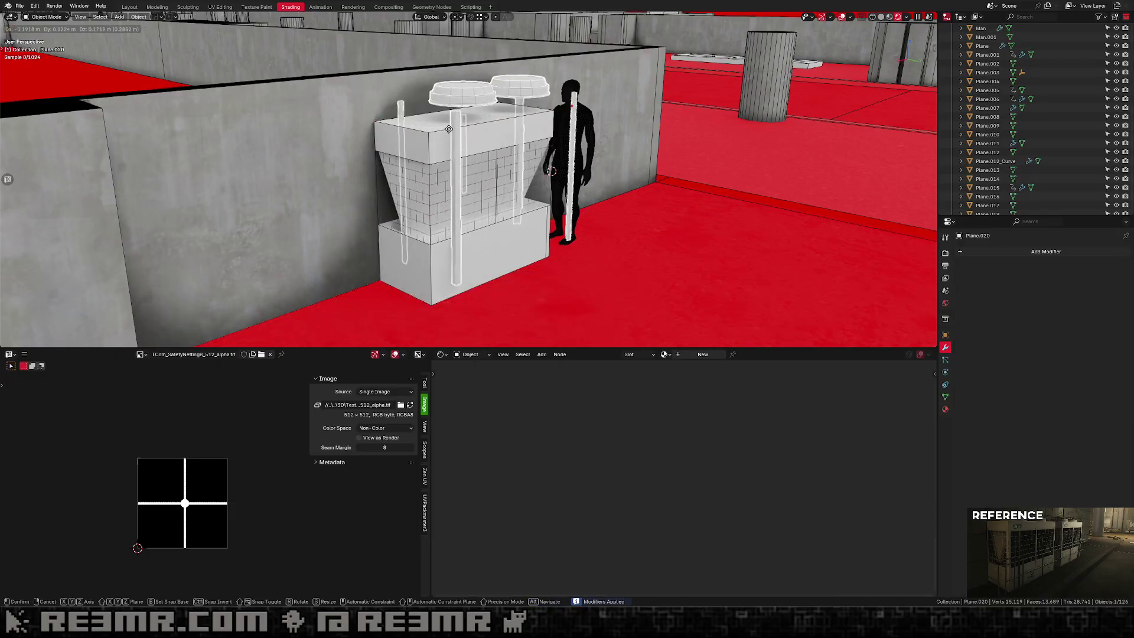
Join the combined posts, middle bar and fan caps with the ventilation unit's upper housing into one object.
{"action": "left_click", "coordinate": [469, 140], "text": "shift"}
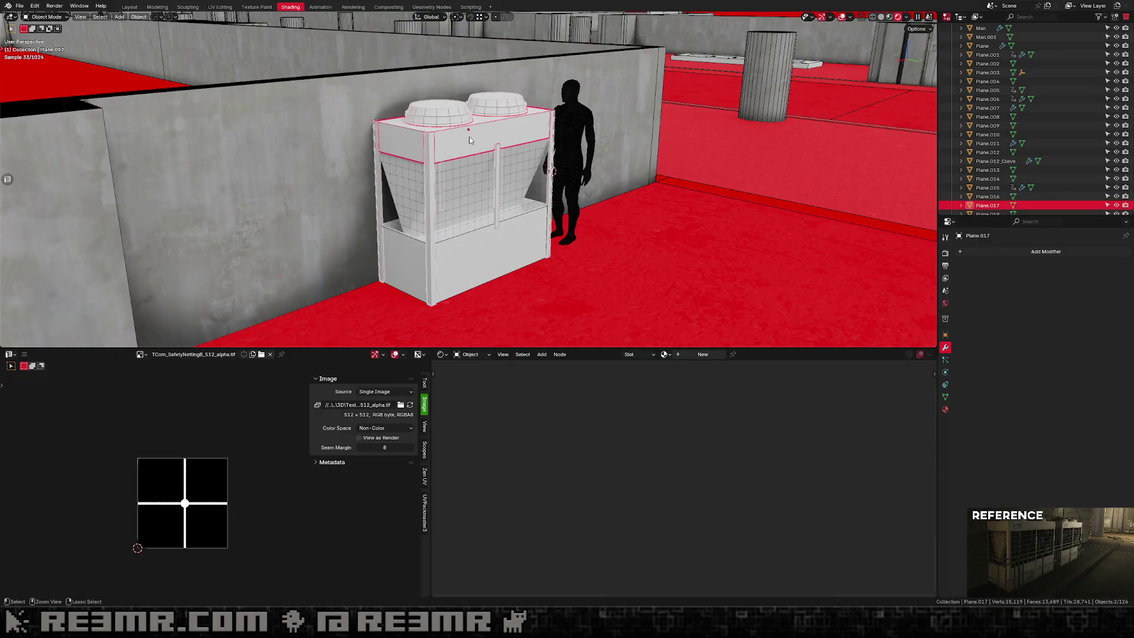
{"action": "key", "text": "ctrl+j"}
{"action": "middle_click_drag", "start_coordinate": [469, 140], "coordinate": [417, 59]}
{"action": "key", "text": "g"}
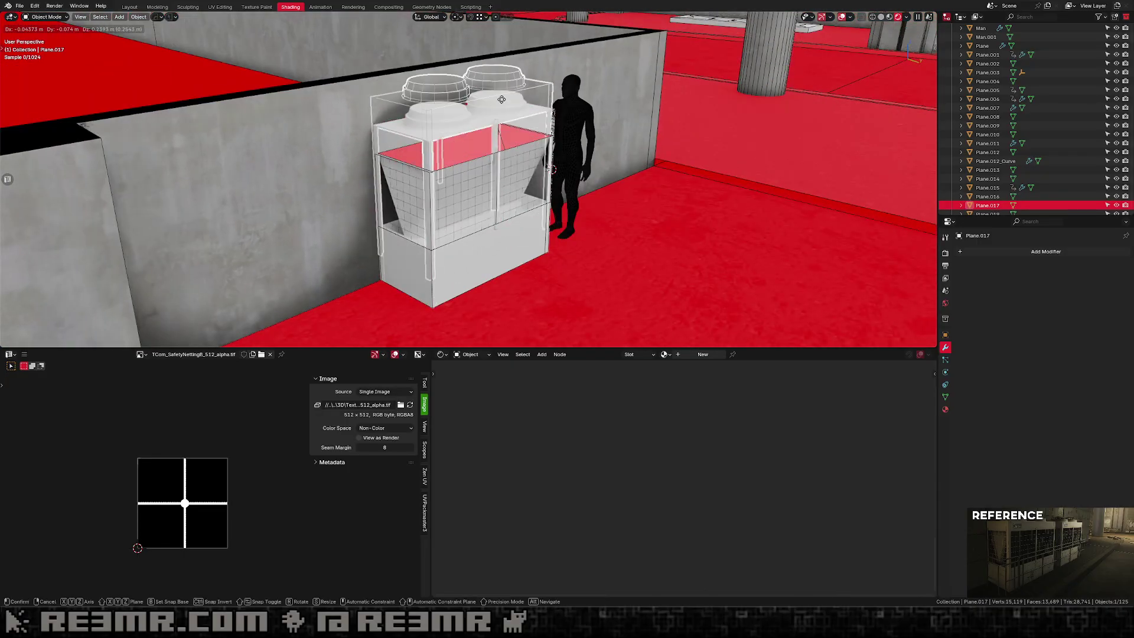
{"action": "right_click", "coordinate": [499, 96]}
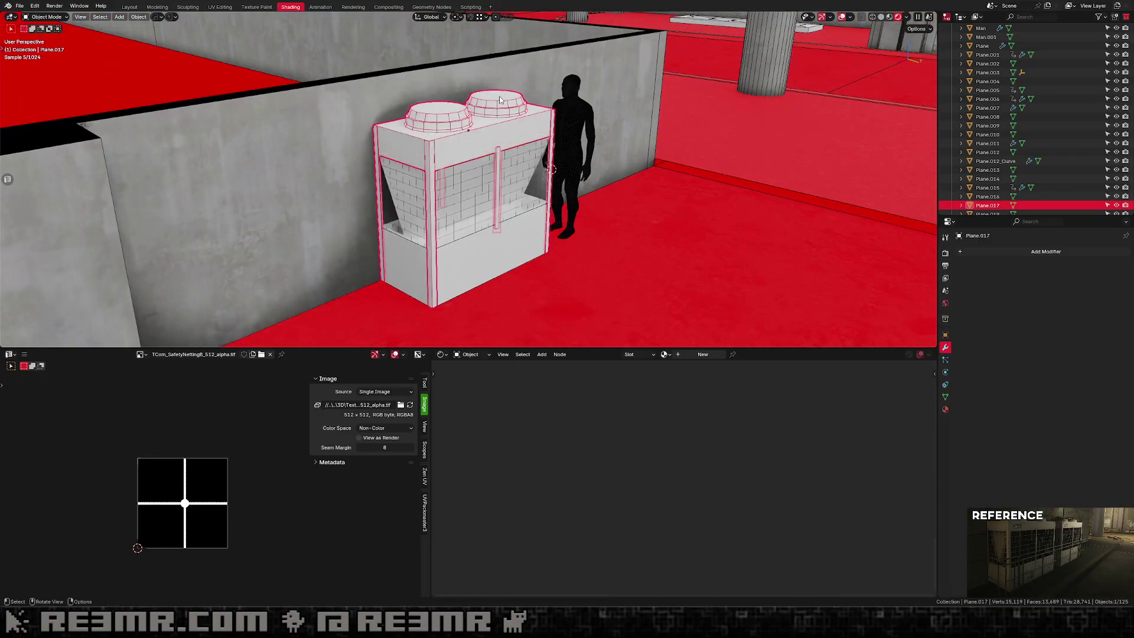
Select the entire linked mesh of the fan cap farther from the human figure and delete it from the joined unit.
{"action": "key", "text": "Tab"}
{"action": "left_click", "coordinate": [459, 124]}
{"action": "key", "text": "ctrl+l"}
{"action": "middle_click_drag", "start_coordinate": [460, 124], "coordinate": [466, 175]}
{"action": "key", "text": "g"}
{"action": "right_click", "coordinate": [450, 165]}
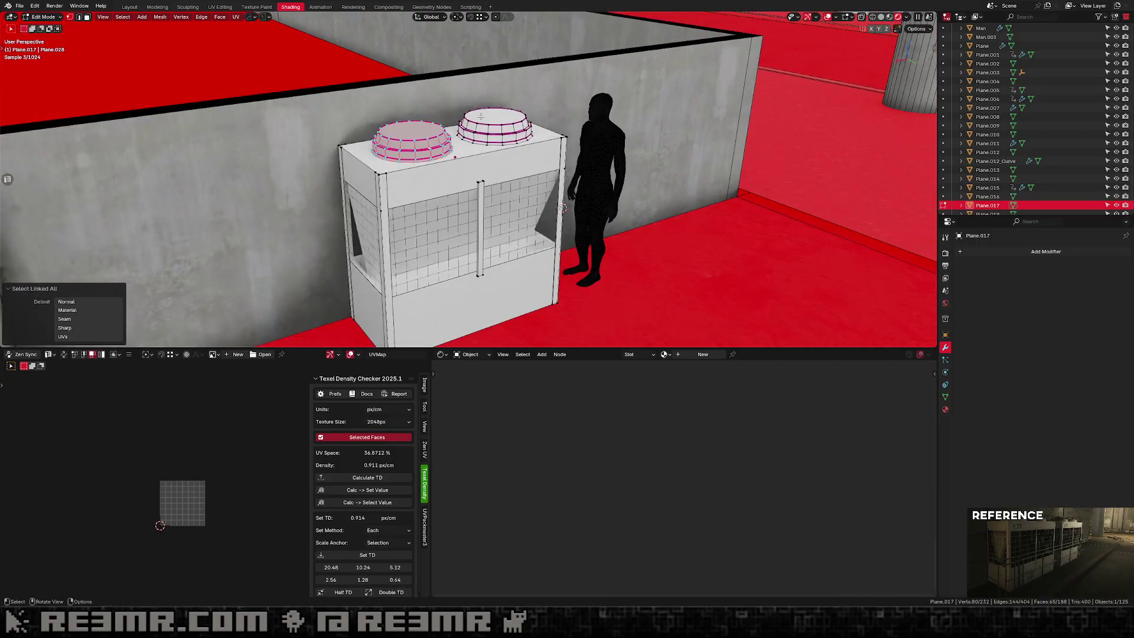
{"action": "key", "text": "Tab"}
{"action": "key", "text": "Tab"}
{"action": "scroll", "coordinate": [439, 135], "scroll_direction": "up", "scroll_amount": 2}
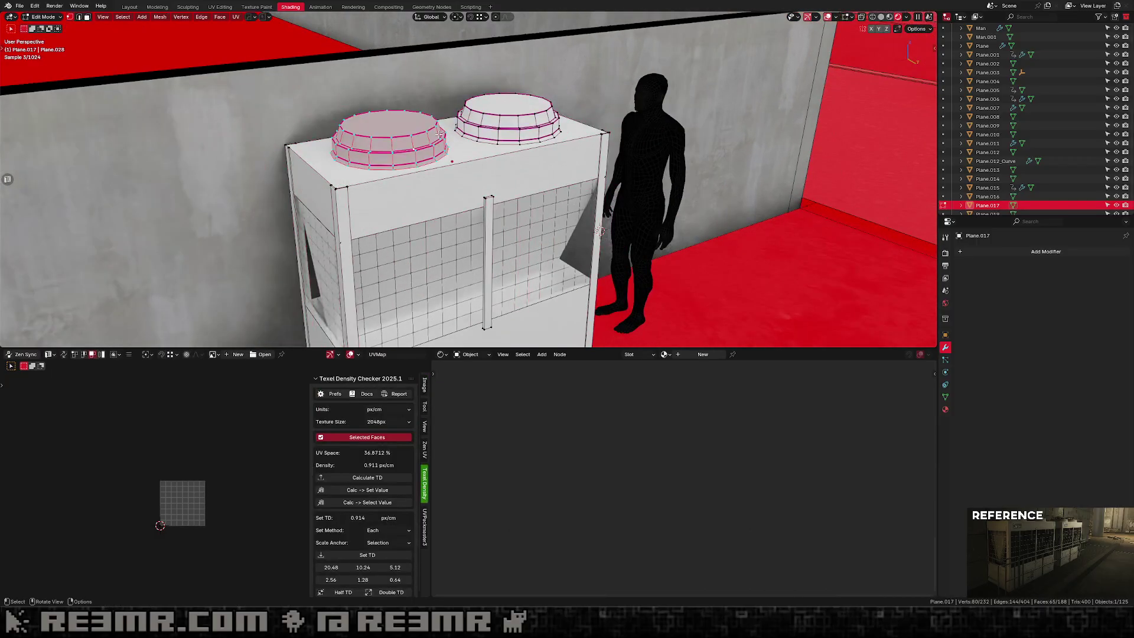
{"action": "key", "text": "x"}
{"action": "left_click", "coordinate": [430, 113]}
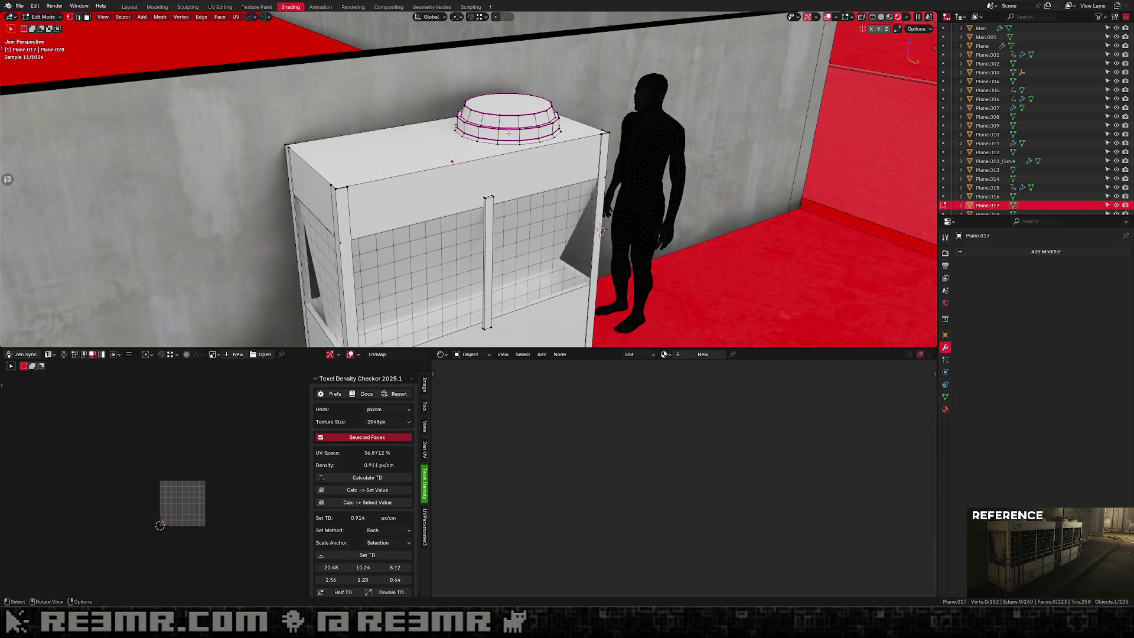
Inset the top face of the rooftop unit's fan cap and merge the inner face at its center.
{"action": "key", "text": "Tab"}
{"action": "key", "text": "Tab"}
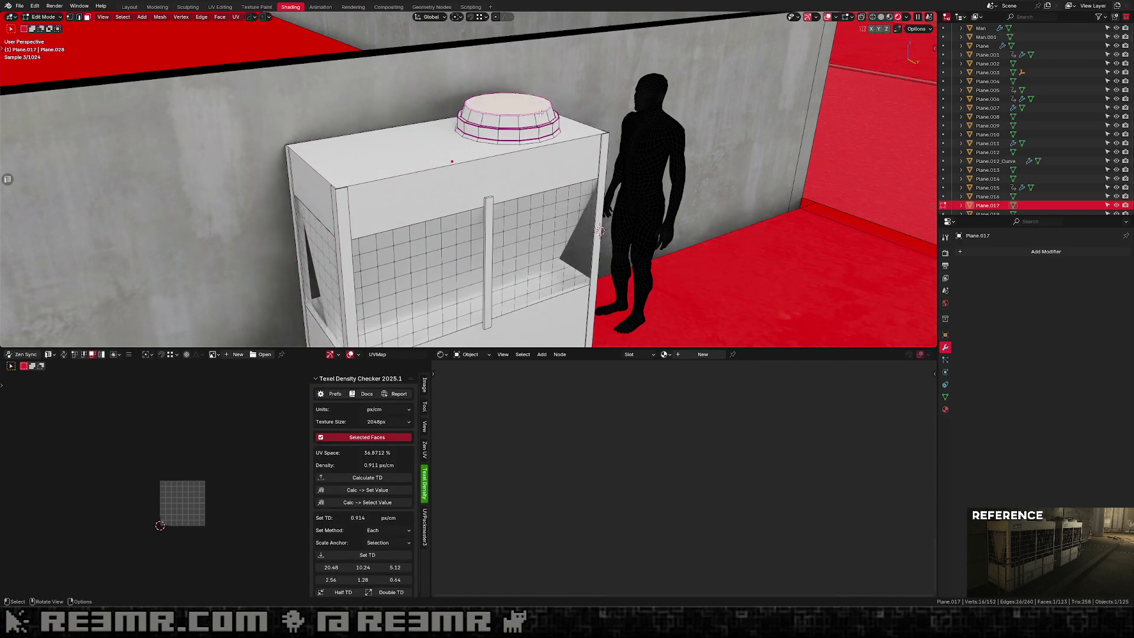
{"action": "middle_click_drag", "start_coordinate": [541, 111], "coordinate": [549, 109]}
{"action": "key", "text": "i"}
{"action": "left_click", "coordinate": [555, 109]}
{"action": "key", "text": "m"}
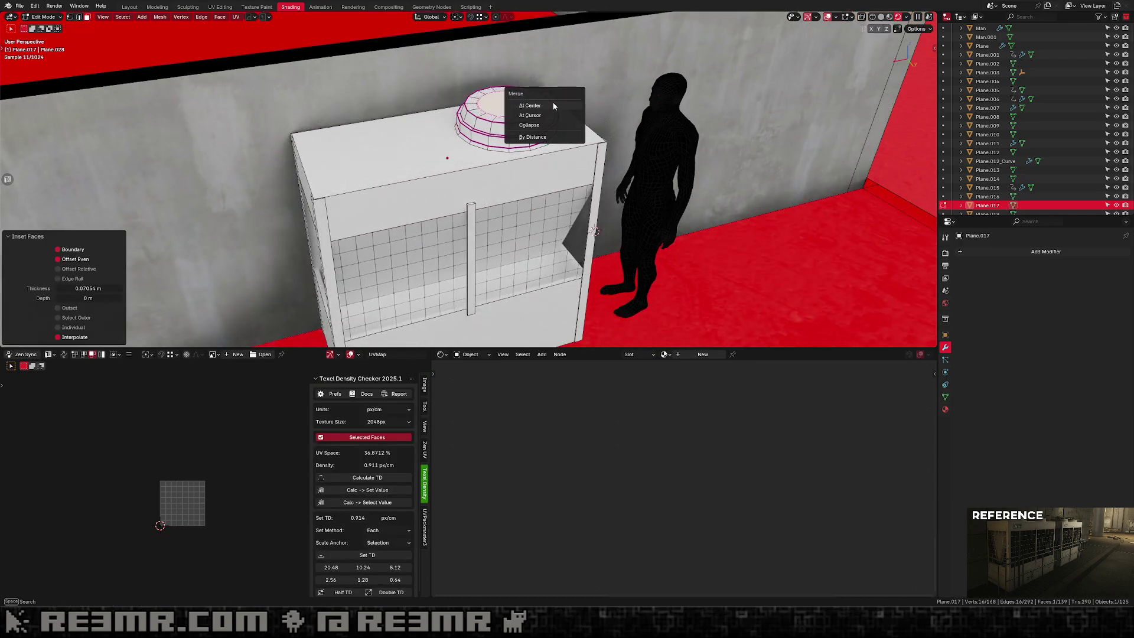
{"action": "left_click", "coordinate": [554, 108]}
{"action": "key", "text": "Tab"}
{"action": "key", "text": "Tab"}
Select the sharp edges of the unit's mesh using a 30° sharpness.
{"action": "key", "text": "2"}
{"action": "middle_click_drag", "start_coordinate": [558, 121], "coordinate": [492, 194], "text": "shift"}
{"action": "scroll", "coordinate": [476, 212], "scroll_direction": "up", "scroll_amount": 2}
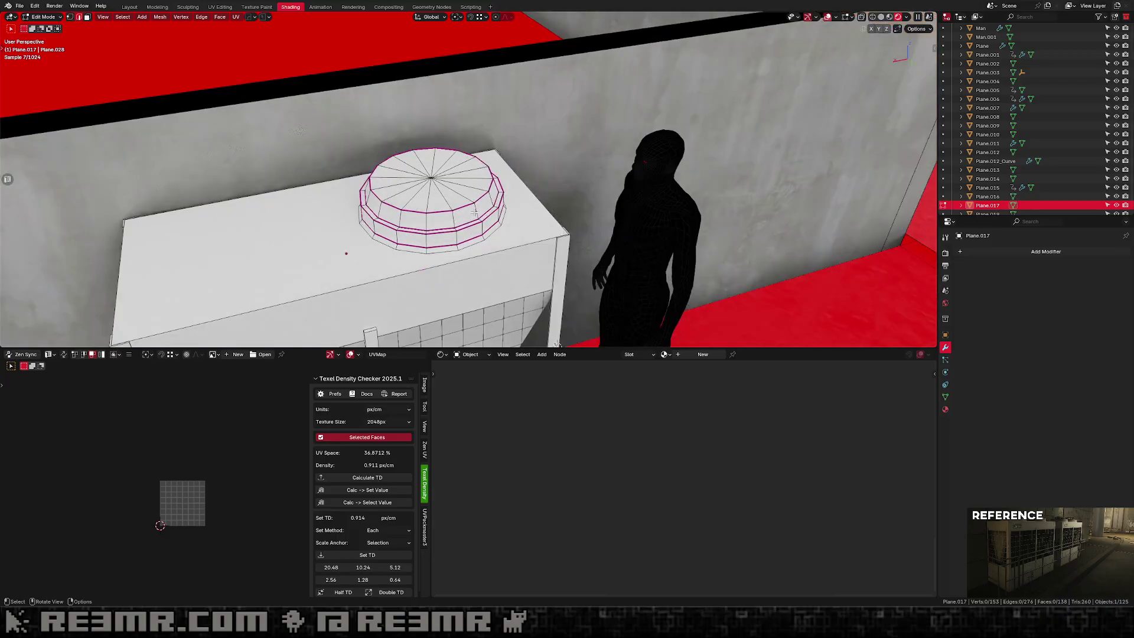
{"action": "middle_click_drag", "start_coordinate": [549, 216], "coordinate": [630, 180]}
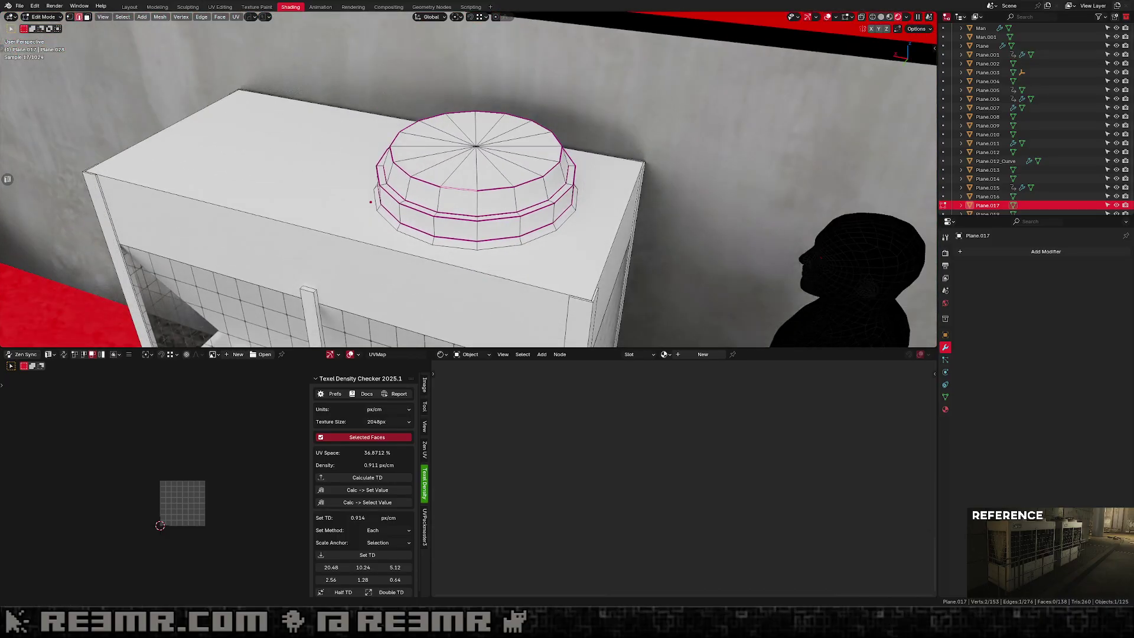
{"action": "middle_click_drag", "start_coordinate": [614, 178], "coordinate": [614, 146]}
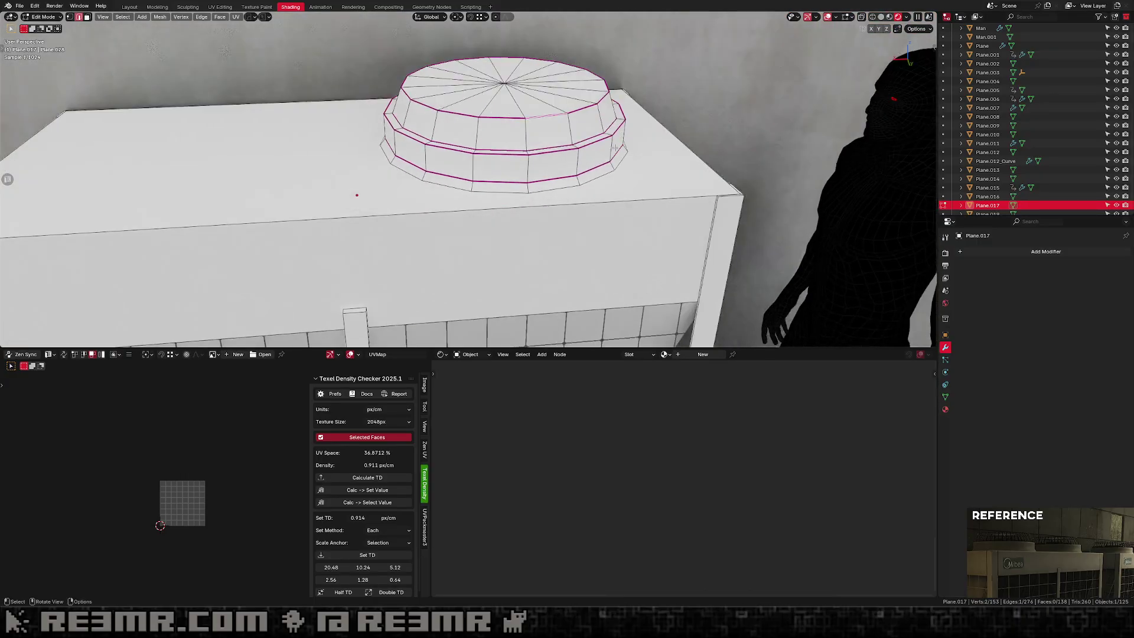
{"action": "key", "text": "q"}
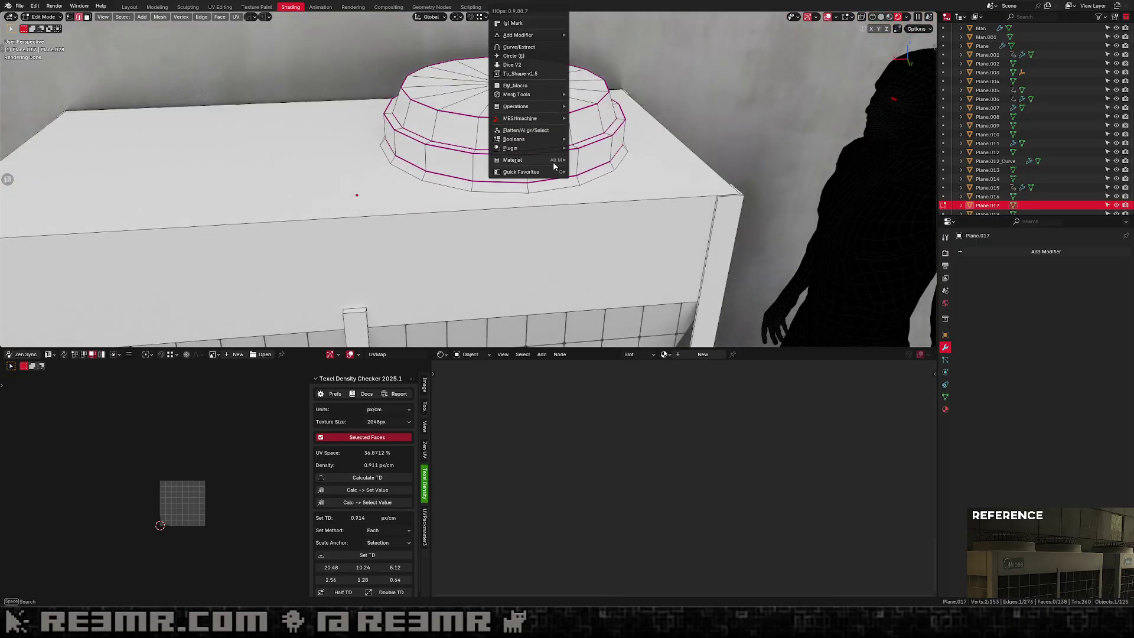
{"action": "mouse_move", "coordinate": [553, 165]}
{"action": "key", "text": "h"}
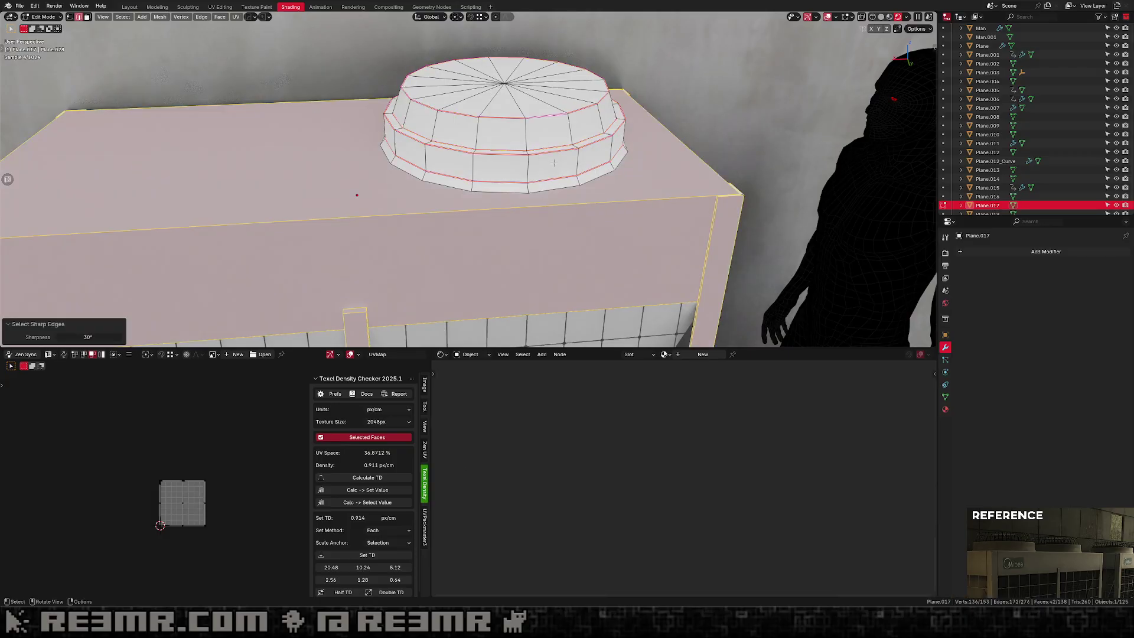
{"action": "middle_click_drag", "start_coordinate": [551, 163], "coordinate": [503, 286], "text": "ctrl"}
{"action": "key", "text": "Tab"}
{"action": "key", "text": "Tab"}
Box-select vertices on the housing's upper part and extend the selection to the linked geometry.
{"action": "middle_click_drag", "start_coordinate": [501, 159], "coordinate": [479, 177]}
{"action": "scroll", "coordinate": [493, 188], "scroll_direction": "down", "scroll_amount": 4}
{"action": "key", "text": "1"}
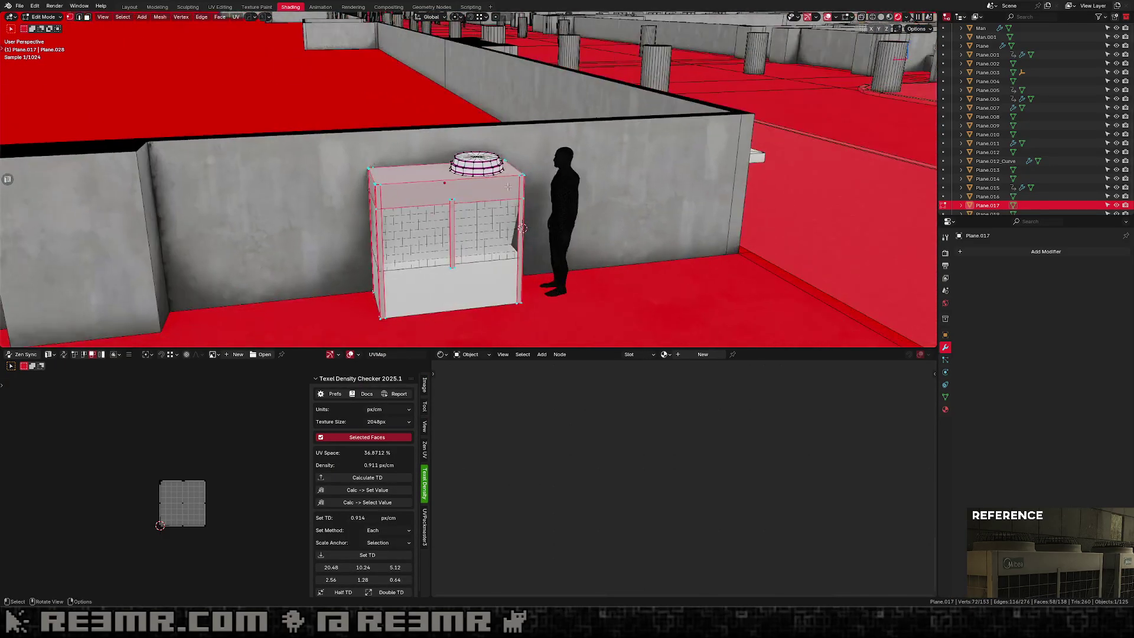
{"action": "left_click", "coordinate": [524, 204]}
{"action": "middle_click_drag", "start_coordinate": [524, 207], "coordinate": [522, 192]}
{"action": "left_click_drag", "start_coordinate": [555, 181], "coordinate": [315, 294]}
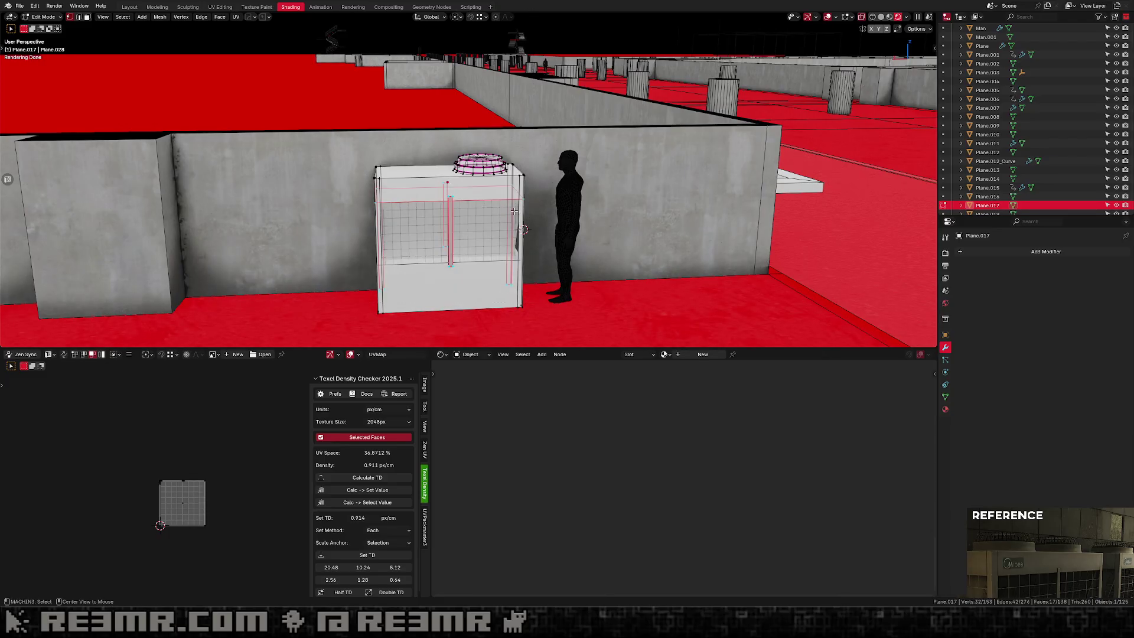
{"action": "key", "text": "ctrl+l"}
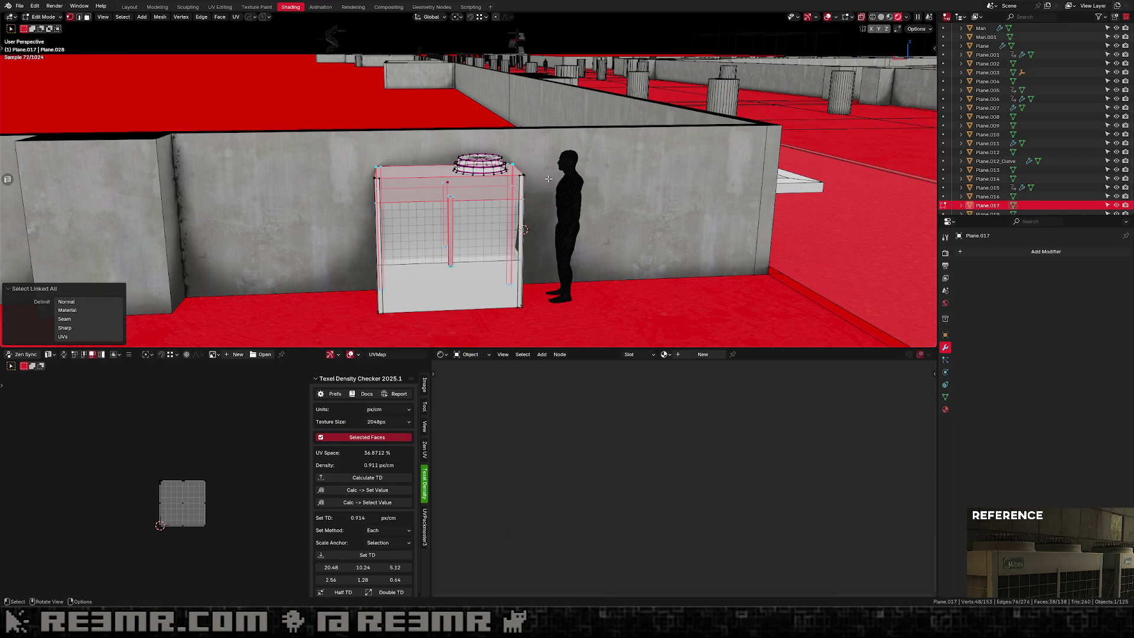
Add the remaining corner posts to the selection with their linked geometry and test it with a cancelled move.
{"action": "scroll", "coordinate": [544, 270], "scroll_direction": "up", "scroll_amount": 1}
{"action": "middle_click_drag", "start_coordinate": [573, 304], "coordinate": [539, 289], "text": "shift"}
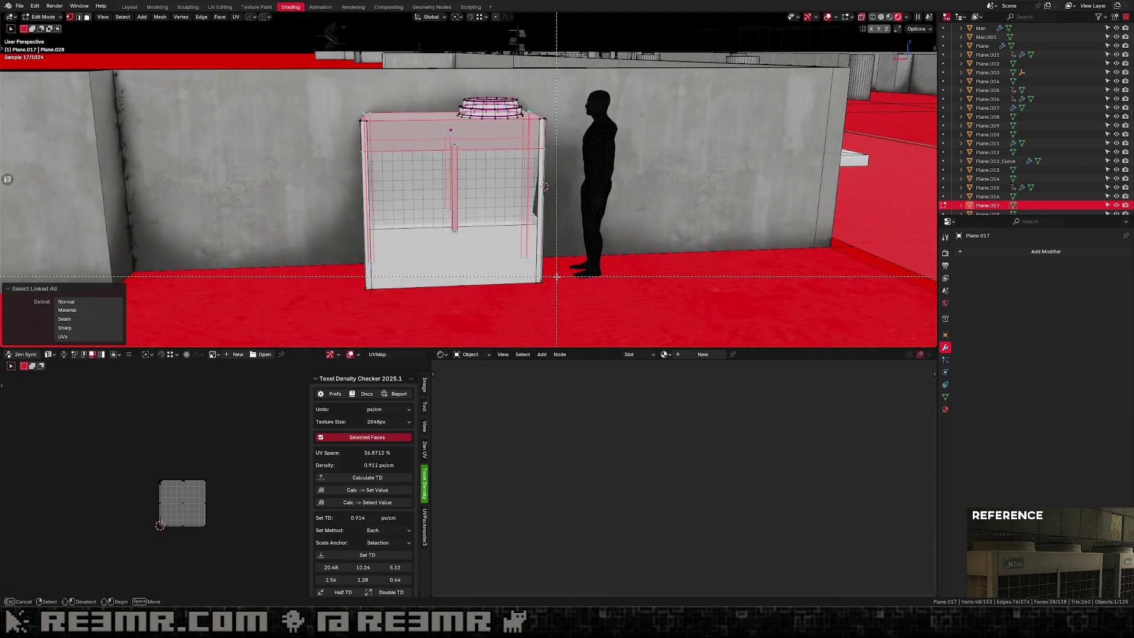
{"action": "key", "text": "b"}
{"action": "left_click_drag", "start_coordinate": [556, 275], "coordinate": [525, 297]}
{"action": "key", "text": "b"}
{"action": "left_click_drag", "start_coordinate": [382, 280], "coordinate": [324, 311]}
{"action": "key", "text": "ctrl+l"}
{"action": "key", "text": "g"}
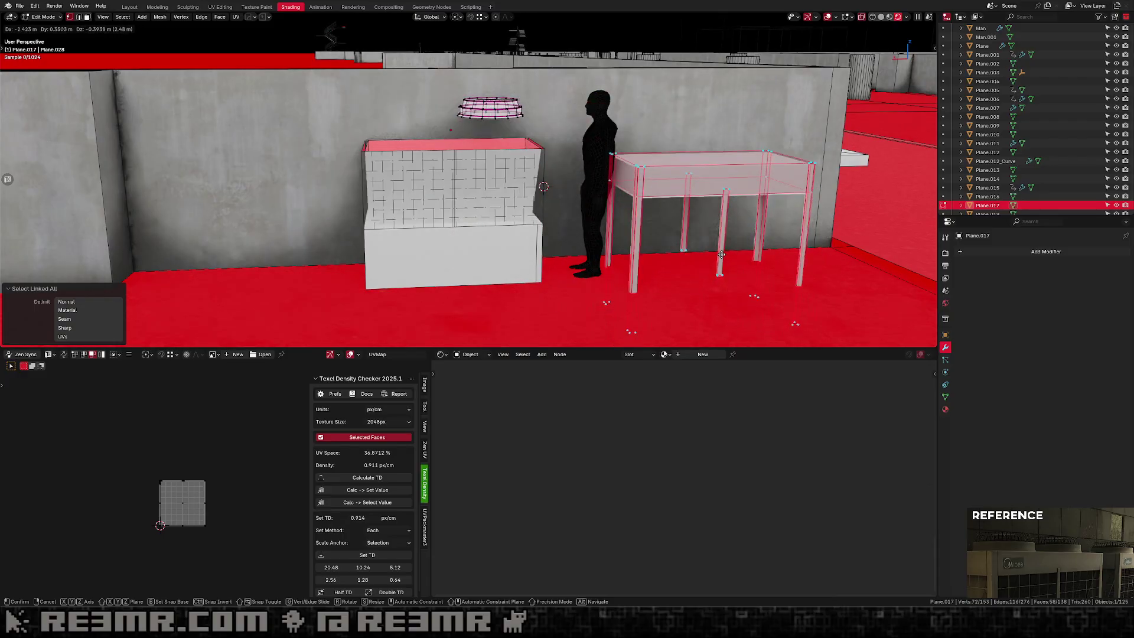
{"action": "right_click", "coordinate": [562, 213]}
Switch the viewport to solid shading without X-ray and hide the selected housing top and posts.
{"action": "key", "text": "alt+z"}
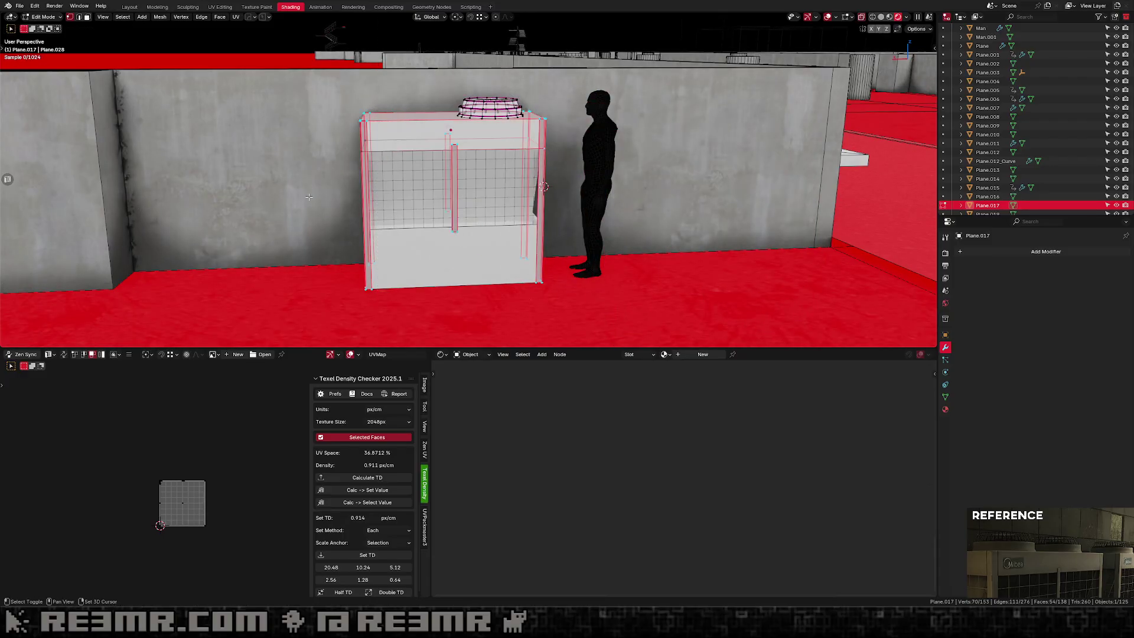
{"action": "middle_click_drag", "start_coordinate": [376, 140], "coordinate": [418, 229]}
{"action": "key", "text": "b"}
{"action": "left_click_drag", "start_coordinate": [417, 229], "coordinate": [416, 231]}
{"action": "key", "text": "alt+z"}
{"action": "key", "text": "alt+z"}
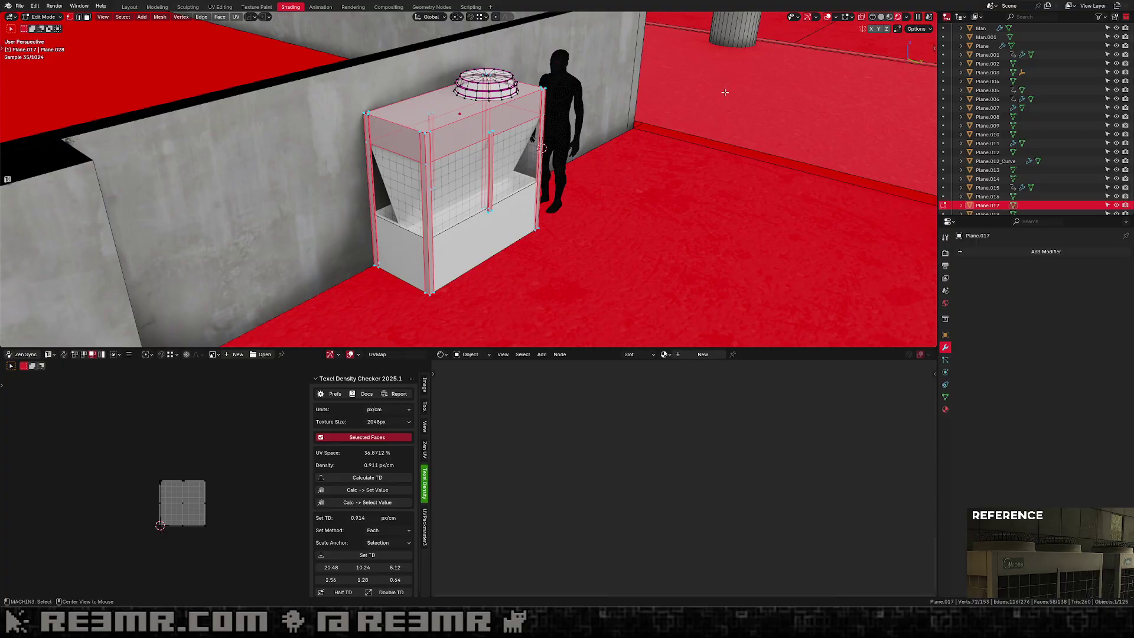
{"action": "left_click", "coordinate": [880, 17]}
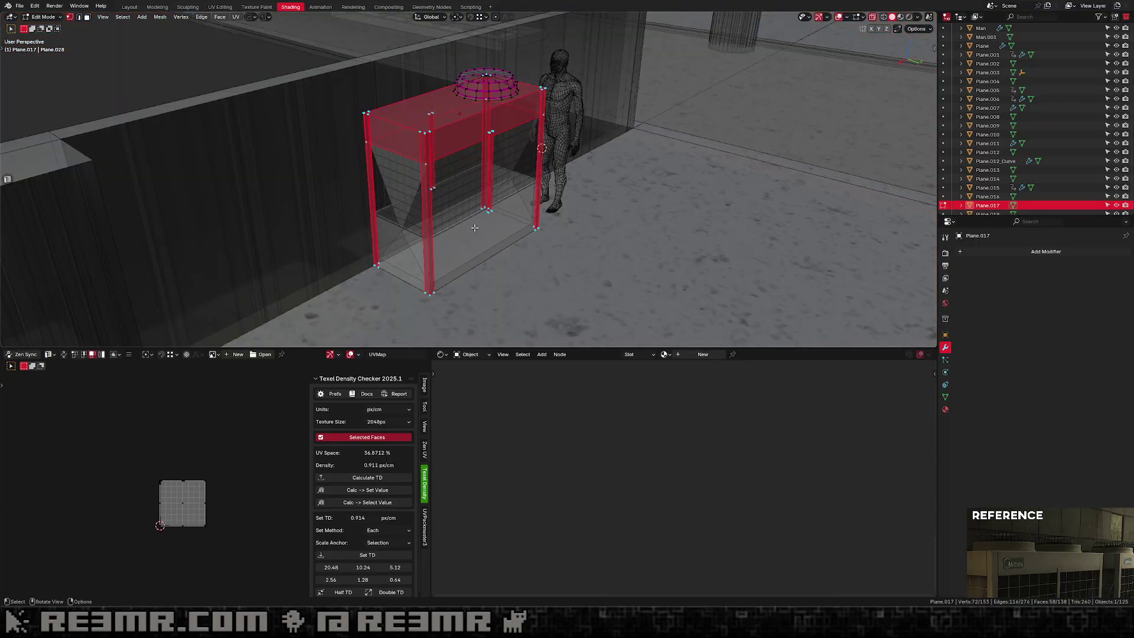
{"action": "key", "text": "h"}
{"action": "key", "text": "alt+z"}
{"action": "key", "text": "Tab"}
{"action": "key", "text": "Tab"}
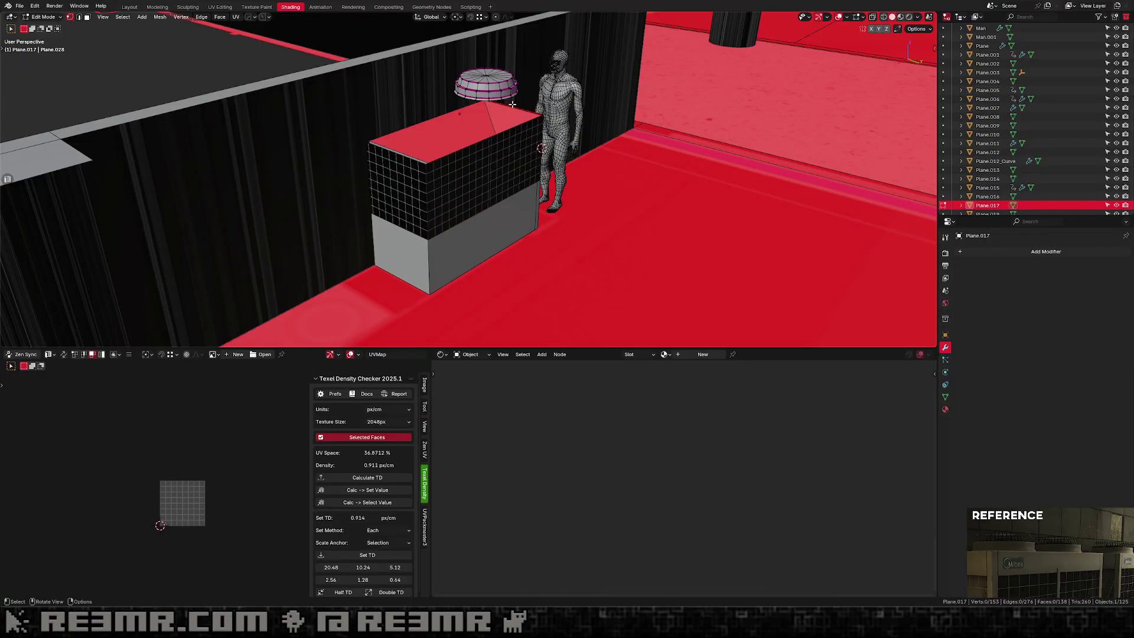
Mark the horizontal edge loops around the fan cap as seams.
{"action": "scroll", "coordinate": [488, 177], "scroll_direction": "up", "scroll_amount": 4}
{"action": "key", "text": "q"}
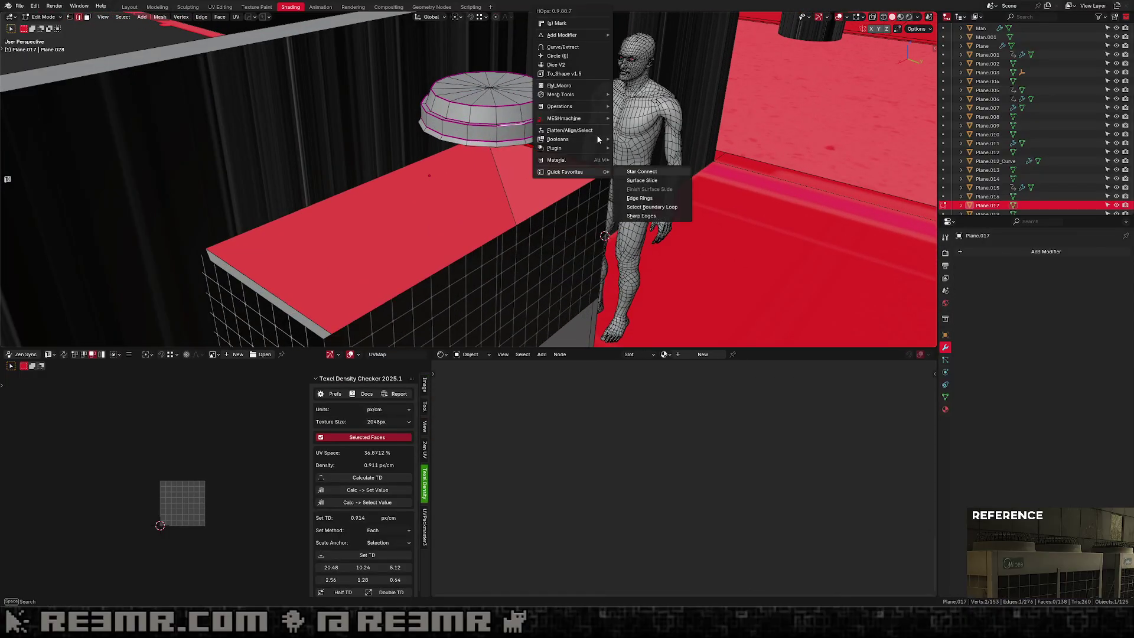
{"action": "left_click", "coordinate": [597, 137]}
{"action": "middle_click_drag", "start_coordinate": [590, 136], "coordinate": [468, 216]}
{"action": "scroll", "coordinate": [570, 139], "scroll_direction": "up", "scroll_amount": 3}
{"action": "left_click", "coordinate": [508, 222], "text": "alt"}
{"action": "key", "text": "ctrl+e"}
{"action": "left_click", "coordinate": [523, 186]}
Isolate the fan cap in local view, mark a vertical edge path down its side as a seam, and return to the full scene.
{"action": "middle_click_drag", "start_coordinate": [544, 205], "coordinate": [443, 222]}
{"action": "scroll", "coordinate": [607, 202], "scroll_direction": "up", "scroll_amount": 2}
{"action": "middle_click_drag", "start_coordinate": [732, 183], "coordinate": [617, 195]}
{"action": "key", "text": "slash"}
{"action": "scroll", "coordinate": [523, 224], "scroll_direction": "up", "scroll_amount": 5}
{"action": "left_click", "coordinate": [517, 222], "text": "ctrl"}
{"action": "middle_click_drag", "start_coordinate": [518, 224], "coordinate": [488, 177]}
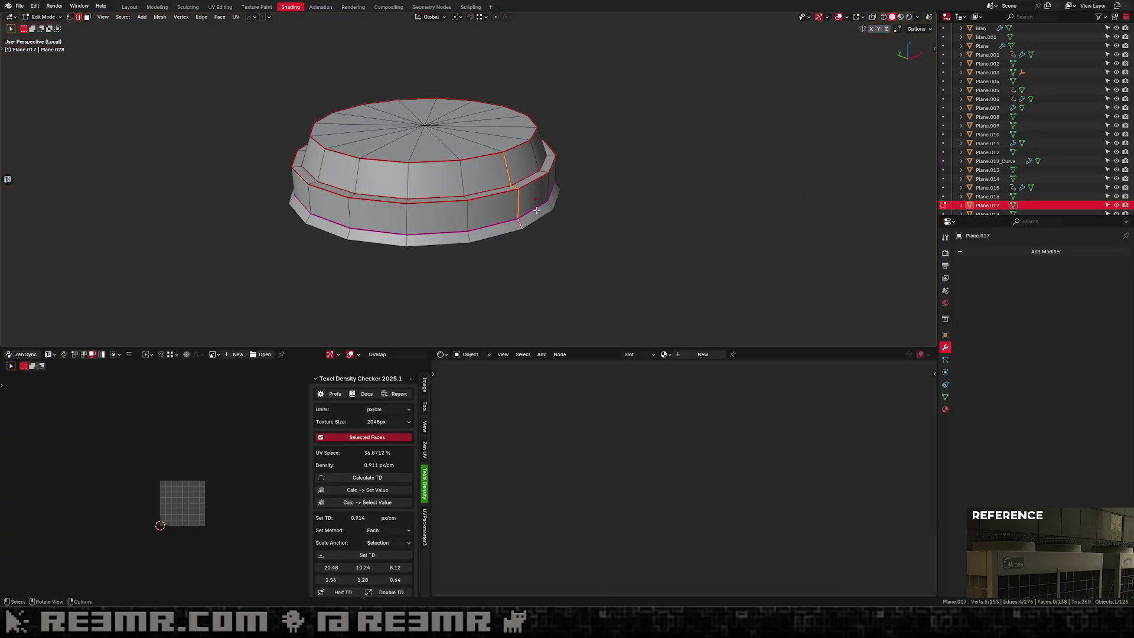
{"action": "key", "text": "3"}
{"action": "left_click", "coordinate": [489, 176]}
{"action": "key", "text": "KP_Divide"}
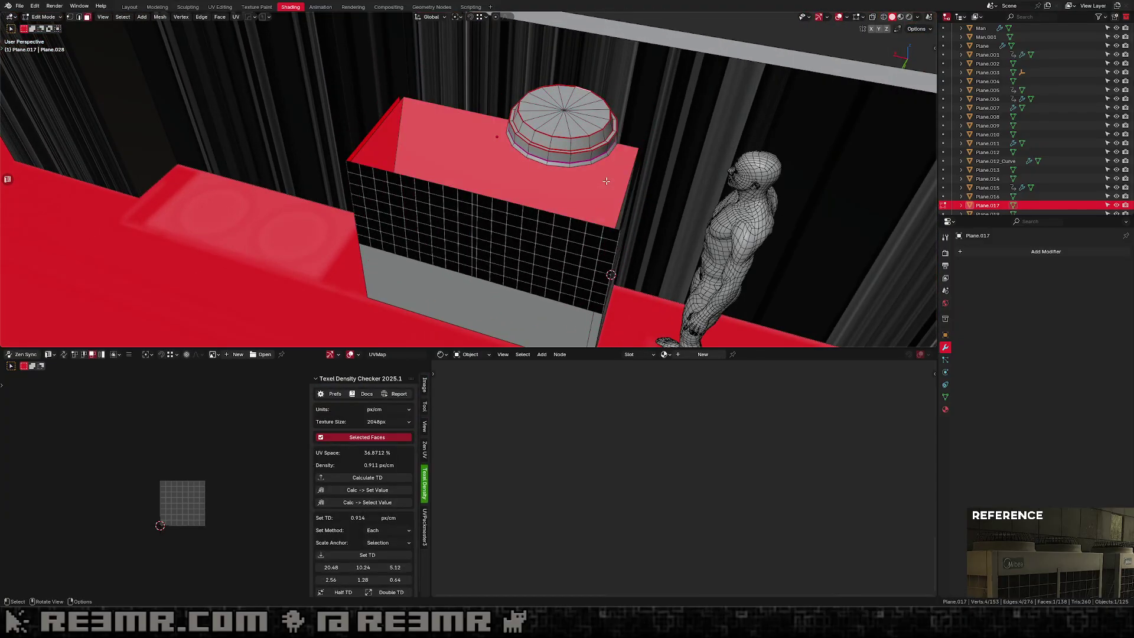
Select the whole linked fan cap and unwrap its UVs.
{"action": "middle_click_drag", "start_coordinate": [606, 181], "coordinate": [554, 222]}
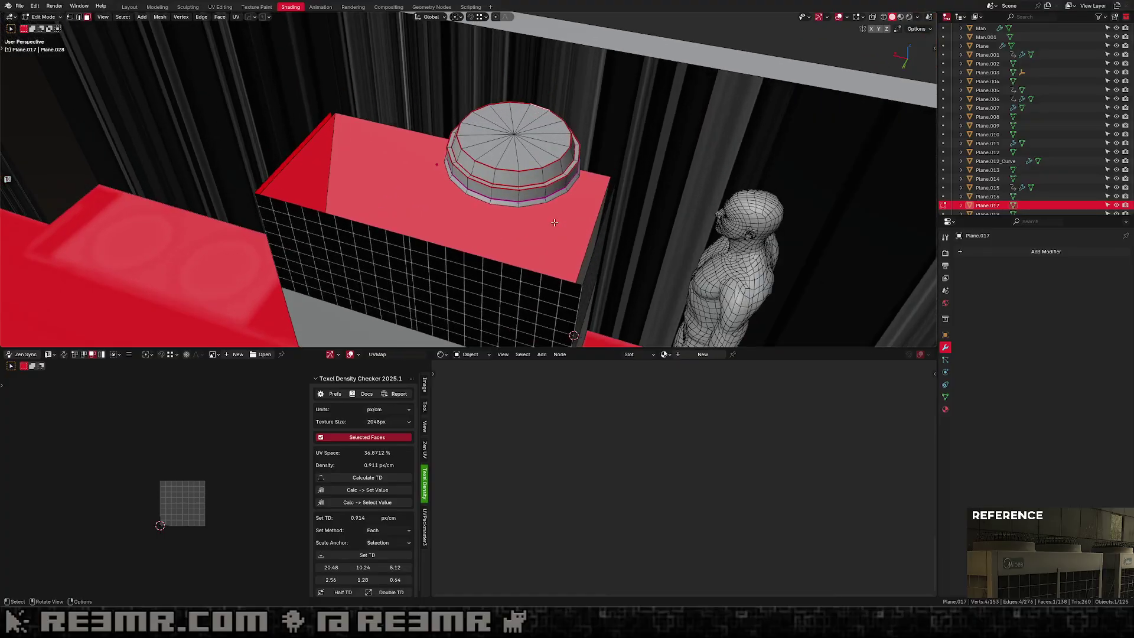
{"action": "scroll", "coordinate": [547, 187], "scroll_direction": "up", "scroll_amount": 2}
{"action": "key", "text": "l"}
{"action": "key", "text": "u"}
{"action": "left_click", "coordinate": [547, 186]}
{"action": "scroll", "coordinate": [120, 484], "scroll_direction": "down", "scroll_amount": 4}
{"action": "key", "text": "1"}
{"action": "key", "text": "a"}
Select the curved side-band islands of the cap in the UV editor and straighten them with Quadrify.
{"action": "scroll", "coordinate": [201, 486], "scroll_direction": "up", "scroll_amount": 5}
{"action": "middle_click_drag", "start_coordinate": [162, 507], "coordinate": [209, 504], "text": "shift"}
{"action": "right_click", "coordinate": [140, 512]}
{"action": "scroll", "coordinate": [171, 531], "scroll_direction": "up", "scroll_amount": 4}
{"action": "key", "text": "3"}
{"action": "left_click", "coordinate": [221, 438]}
{"action": "left_click", "coordinate": [201, 404]}
{"action": "middle_click_drag", "start_coordinate": [201, 405], "coordinate": [200, 436]}
{"action": "left_click", "coordinate": [201, 436], "text": "alt"}
{"action": "left_click", "coordinate": [162, 431], "text": "alt"}
{"action": "key", "text": "b"}
{"action": "left_click_drag", "start_coordinate": [169, 419], "coordinate": [124, 450]}
{"action": "left_click", "coordinate": [197, 435], "text": "shift"}
{"action": "key", "text": "ctrl+l"}
{"action": "key", "text": "shift+u"}
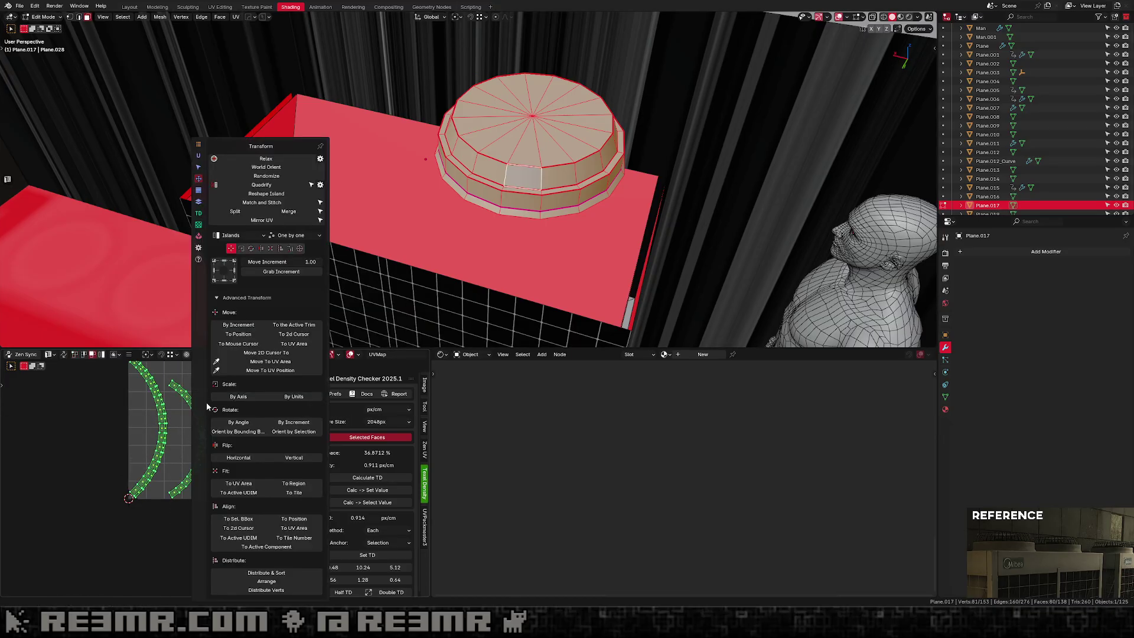
{"action": "left_click", "coordinate": [263, 185]}
Move the straightened UV strips so they stand side by side within the UV tile.
{"action": "scroll", "coordinate": [166, 448], "scroll_direction": "down", "scroll_amount": 2}
{"action": "key", "text": "g"}
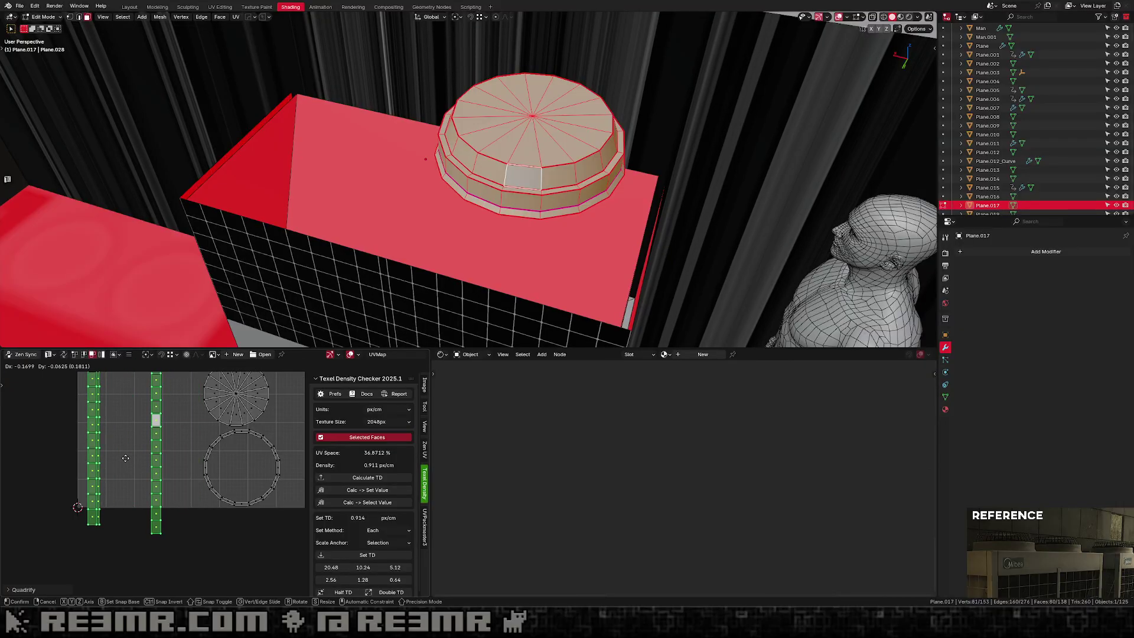
{"action": "left_click", "coordinate": [164, 444]}
{"action": "middle_click_drag", "start_coordinate": [194, 431], "coordinate": [213, 479]}
{"action": "left_click", "coordinate": [214, 483]}
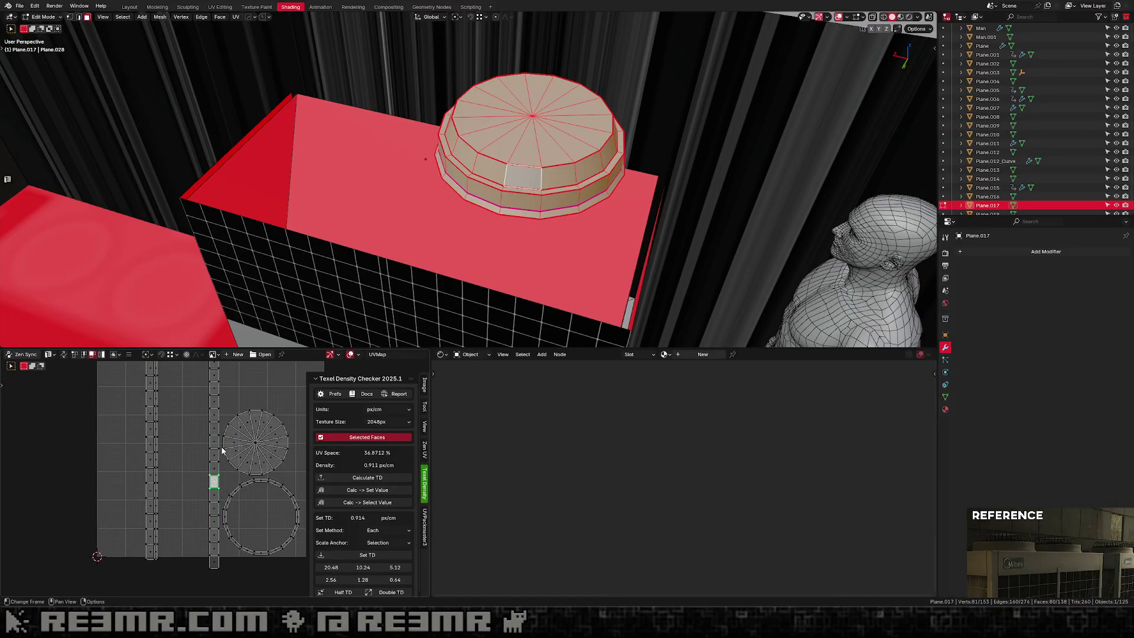
{"action": "left_click", "coordinate": [219, 417]}
{"action": "key", "text": "ctrl+l"}
{"action": "key", "text": "g"}
{"action": "left_click", "coordinate": [168, 408]}
Quadrify the remaining ring-shaped UV island and place its strip beside the other straightened strips.
{"action": "left_click_drag", "start_coordinate": [244, 501], "coordinate": [224, 516]}
{"action": "key", "text": "shift+u"}
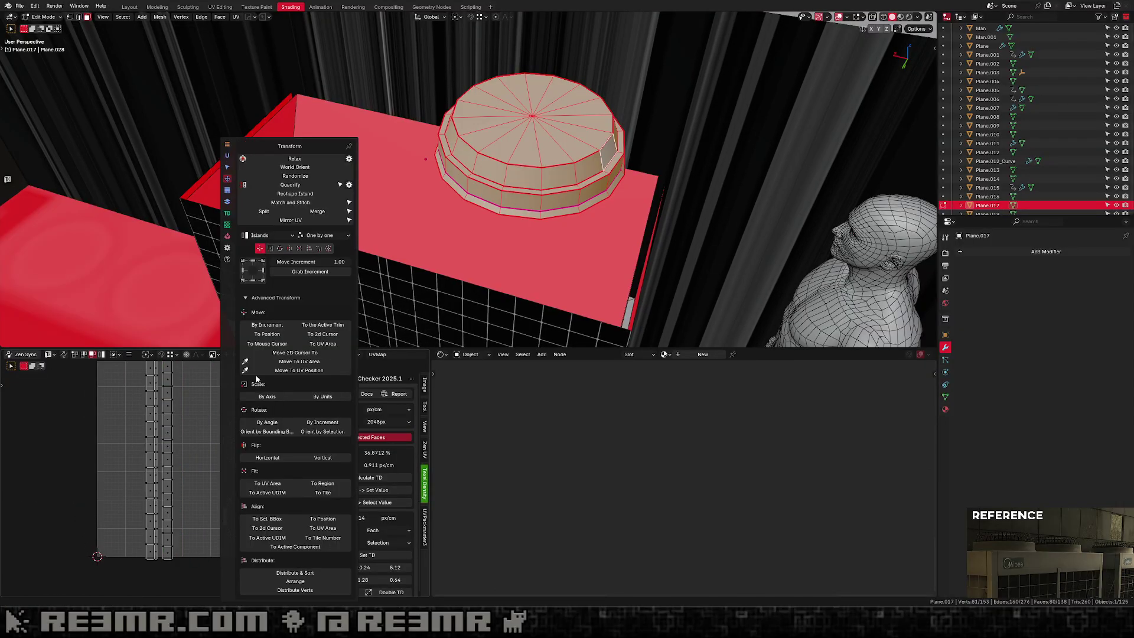
{"action": "left_click", "coordinate": [290, 187]}
{"action": "key", "text": "ctrl+l"}
{"action": "key", "text": "g"}
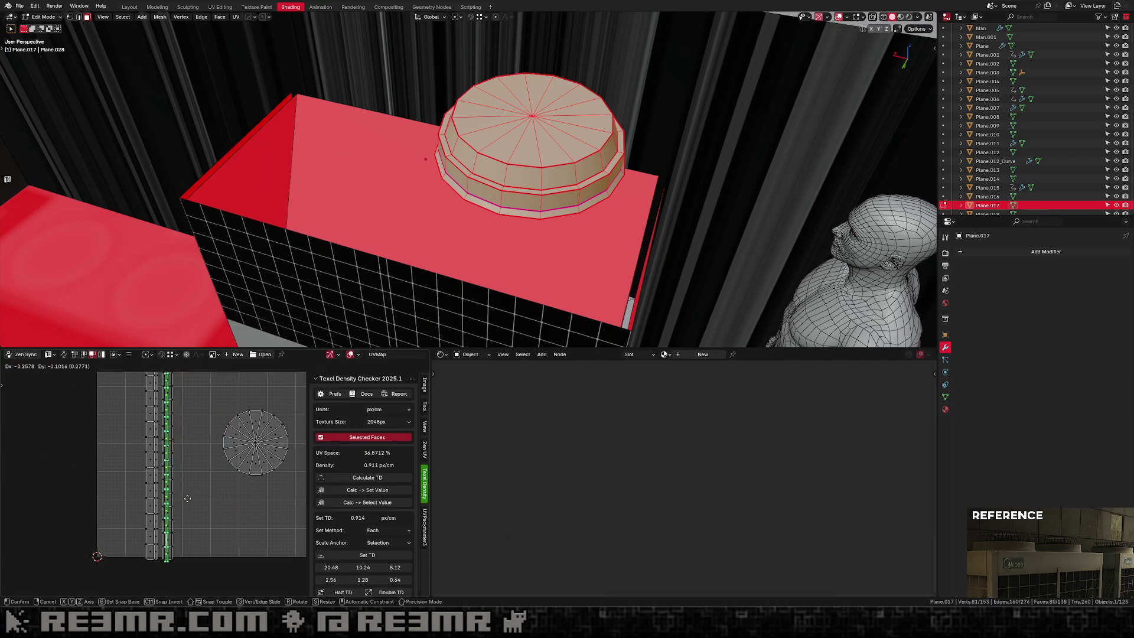
{"action": "left_click", "coordinate": [290, 467]}
Select all of the cap's UV islands and pack them into a single tile with UVPackmaster3.
{"action": "left_click", "coordinate": [274, 453]}
{"action": "scroll", "coordinate": [224, 452], "scroll_direction": "down", "scroll_amount": 3}
{"action": "key", "text": "a"}
{"action": "scroll", "coordinate": [228, 472], "scroll_direction": "up", "scroll_amount": 2}
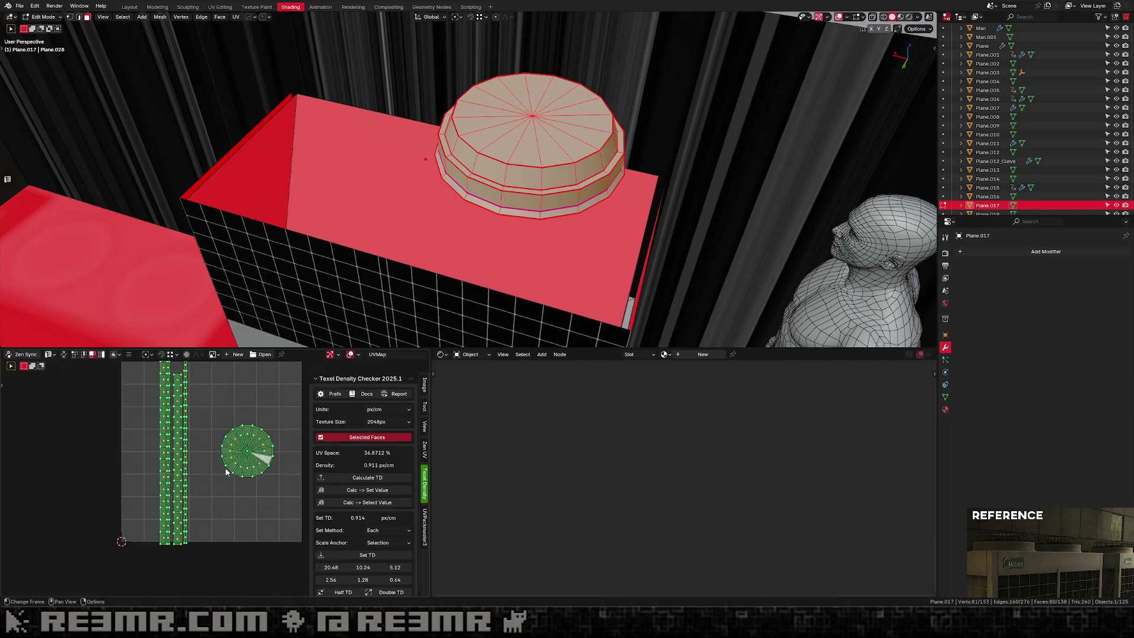
{"action": "middle_click_drag", "start_coordinate": [245, 448], "coordinate": [218, 486]}
{"action": "left_click", "coordinate": [424, 526]}
{"action": "left_click", "coordinate": [348, 443]}
{"action": "scroll", "coordinate": [54, 525], "scroll_direction": "up", "scroll_amount": 3}
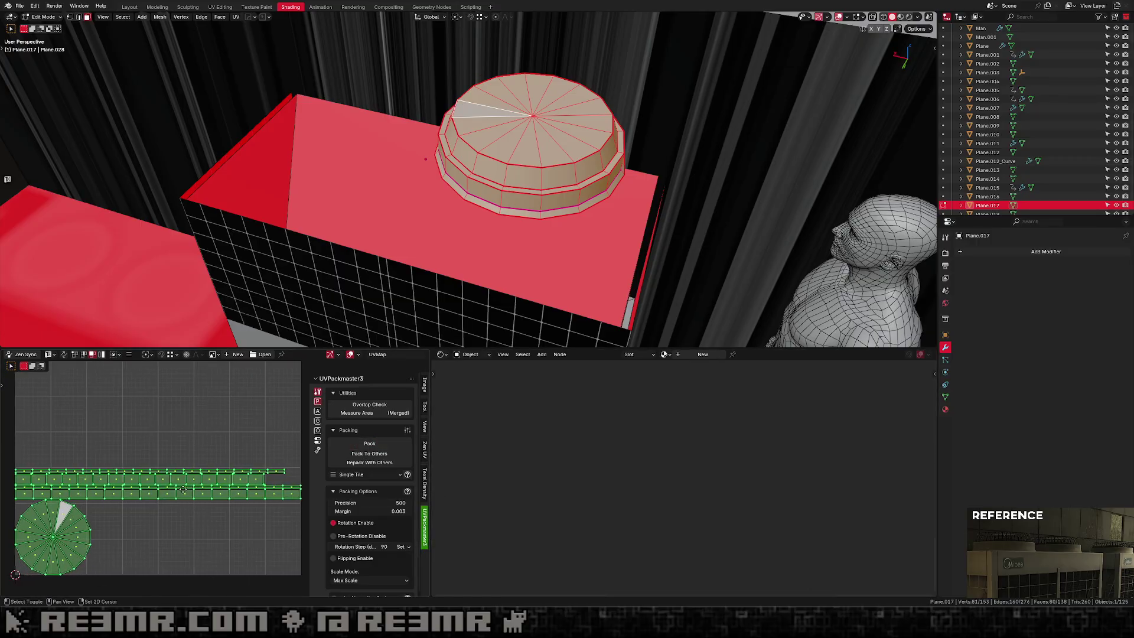
Select the cap's top disc and upper side ring faces to examine their UV islands.
{"action": "left_click", "coordinate": [547, 158]}
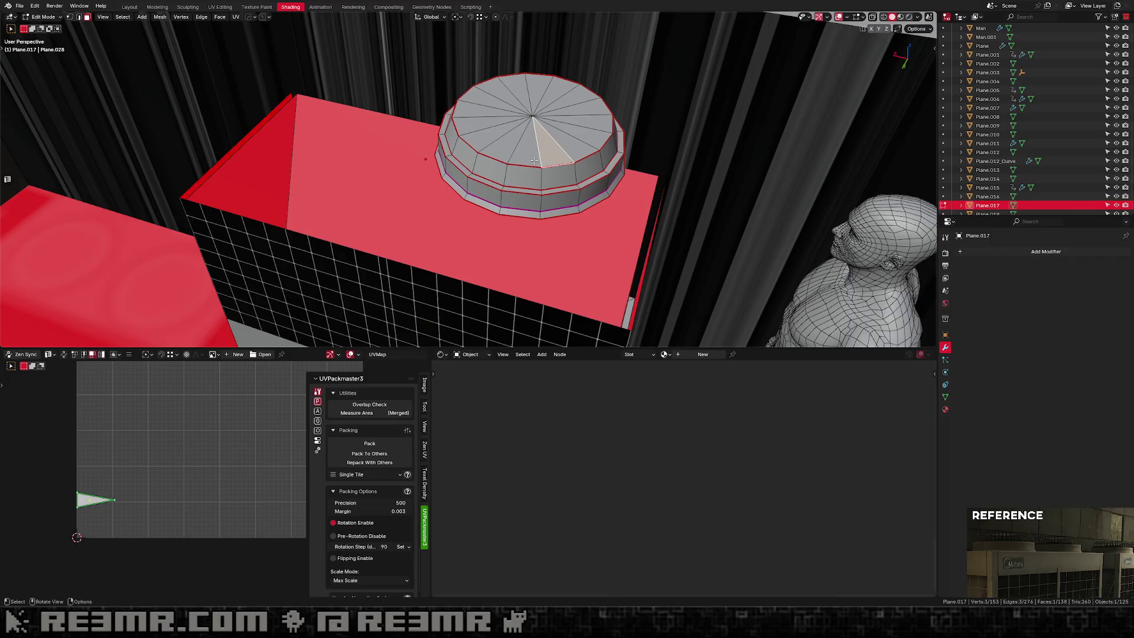
{"action": "left_click", "coordinate": [533, 162]}
{"action": "left_click", "coordinate": [543, 157], "text": "alt"}
{"action": "left_click_drag", "start_coordinate": [558, 100], "coordinate": [510, 120]}
{"action": "left_click", "coordinate": [539, 179], "text": "alt+shift"}
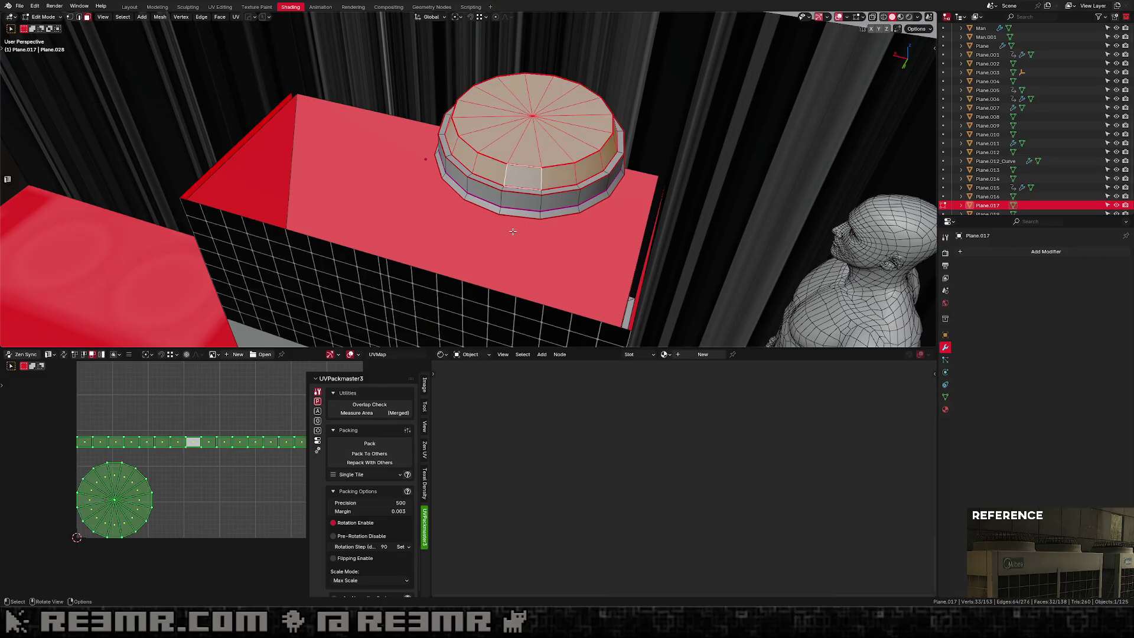
{"action": "scroll", "coordinate": [142, 485], "scroll_direction": "down", "scroll_amount": 3}
{"action": "middle_click_drag", "start_coordinate": [141, 483], "coordinate": [105, 476]}
{"action": "scroll", "coordinate": [170, 466], "scroll_direction": "up", "scroll_amount": 1}
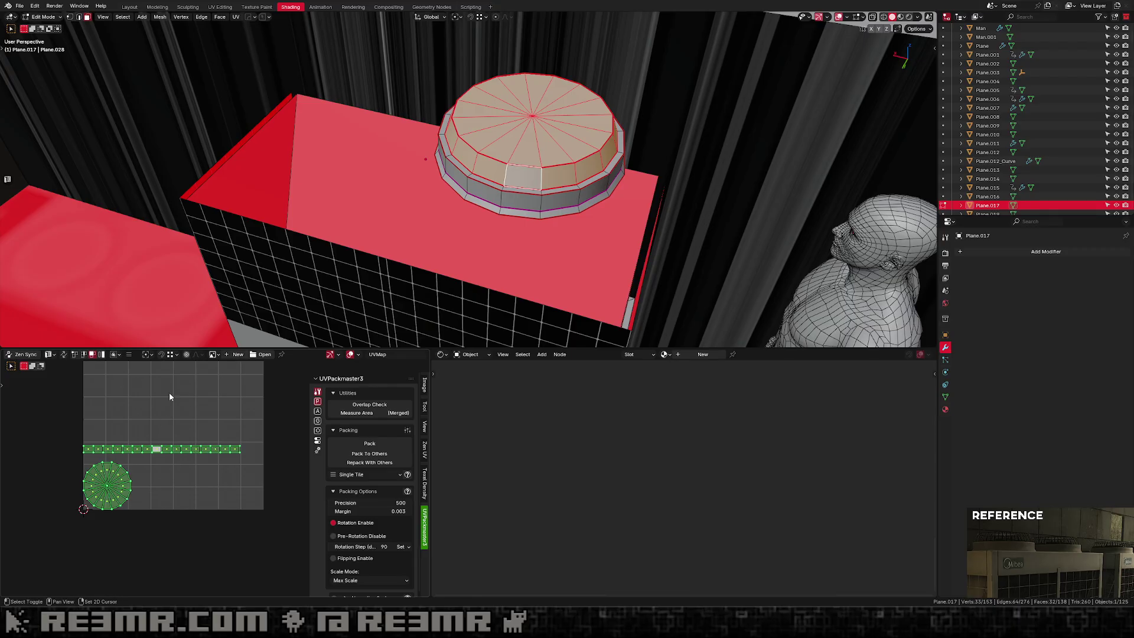
{"action": "middle_click_drag", "start_coordinate": [553, 128], "coordinate": [524, 176]}
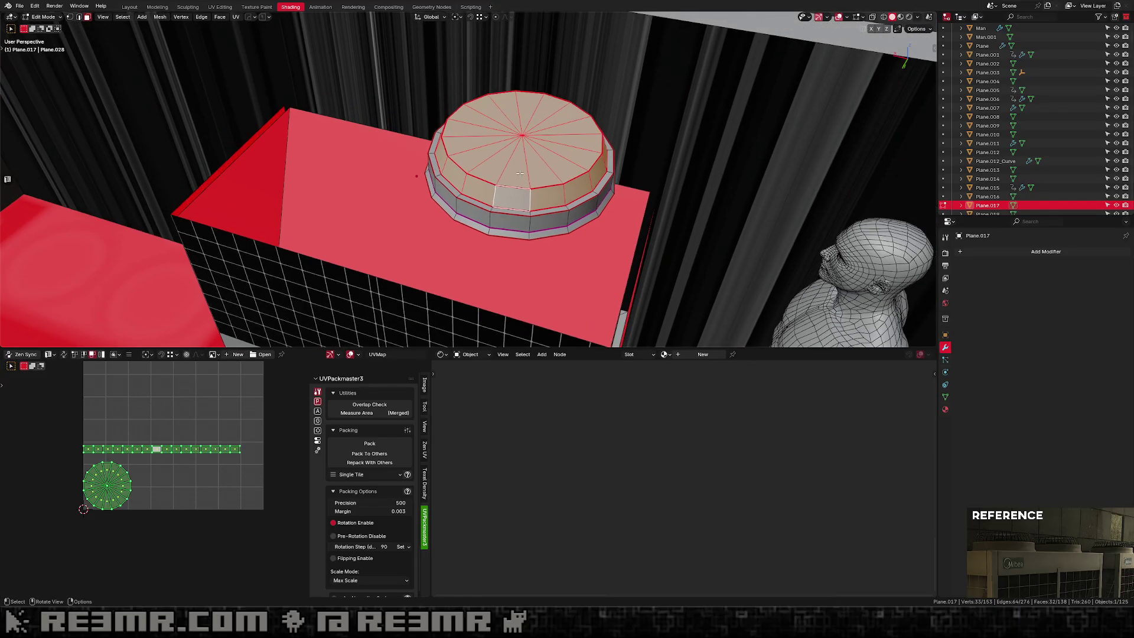
Select all faces of the cap's top disc and pin their UVs.
{"action": "left_click", "coordinate": [543, 116]}
{"action": "key", "text": "b"}
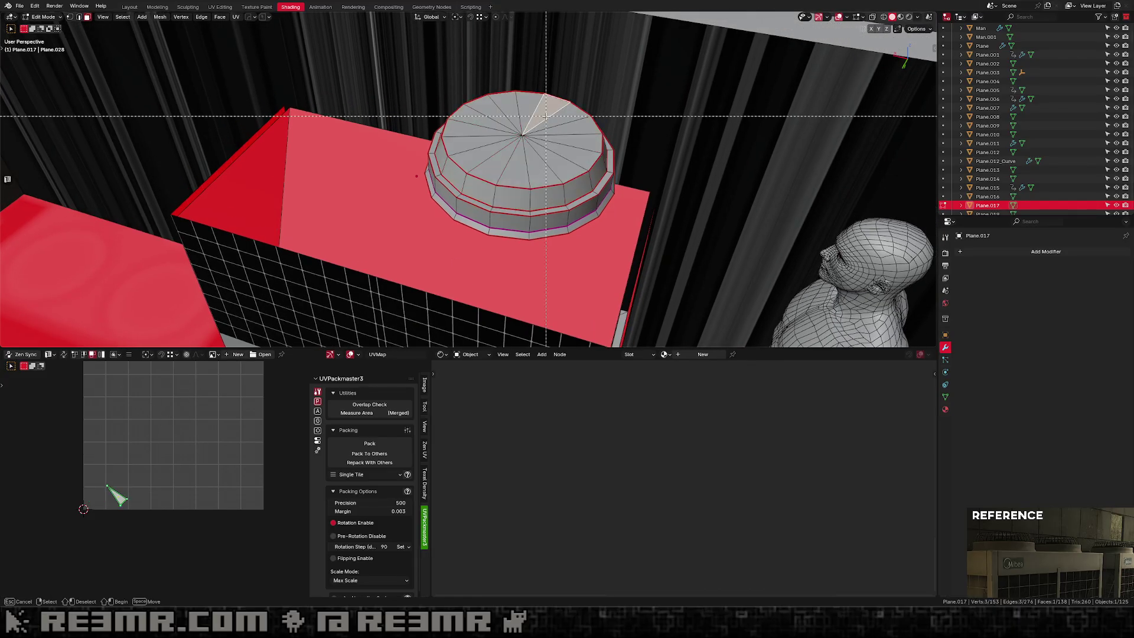
{"action": "left_click_drag", "start_coordinate": [544, 114], "coordinate": [511, 151]}
{"action": "middle_click_drag", "start_coordinate": [523, 171], "coordinate": [485, 202], "text": "shift"}
{"action": "scroll", "coordinate": [485, 202], "scroll_direction": "up", "scroll_amount": 2}
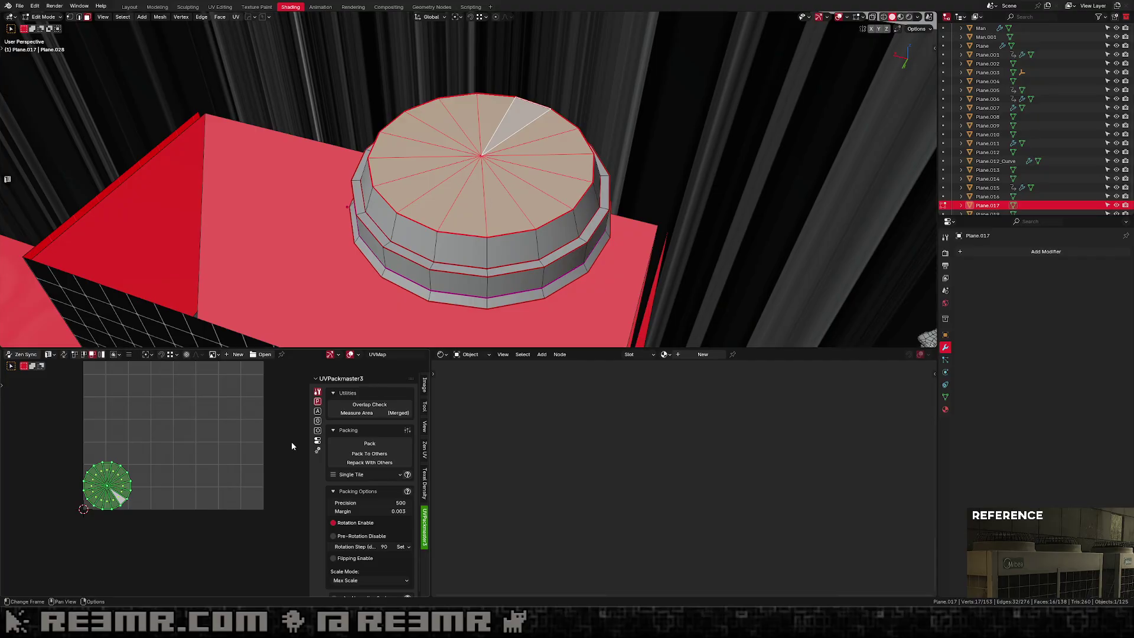
{"action": "key", "text": "p"}
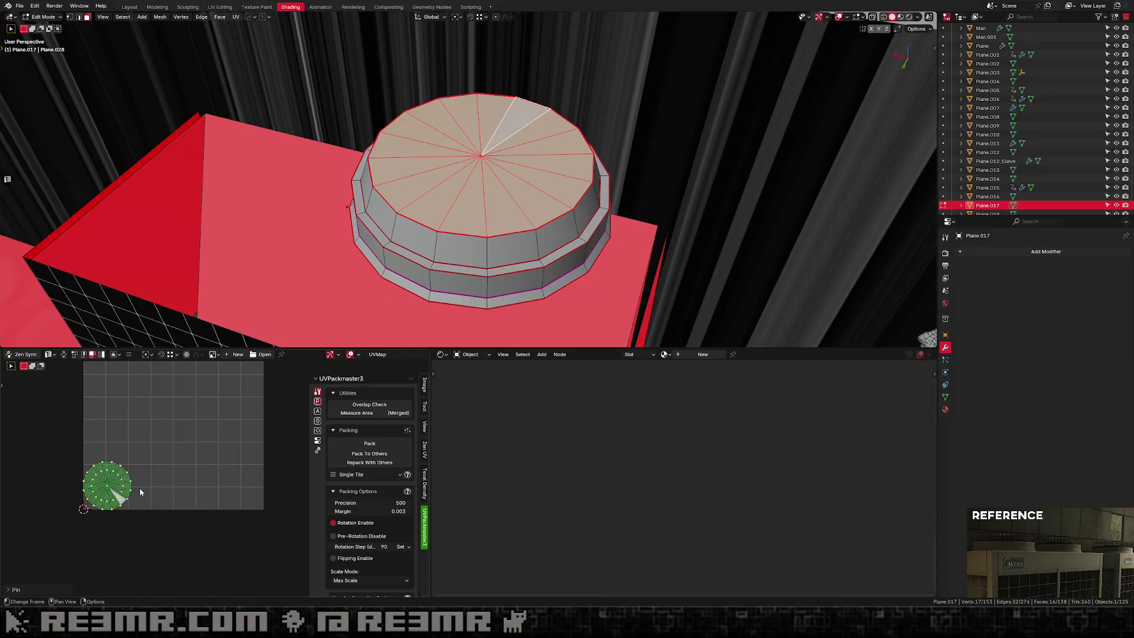
Clear the seam along the rim edge loop between the cap's top disc and upper side ring.
{"action": "left_click", "coordinate": [486, 250], "text": "alt"}
{"action": "scroll", "coordinate": [219, 483], "scroll_direction": "up", "scroll_amount": 3}
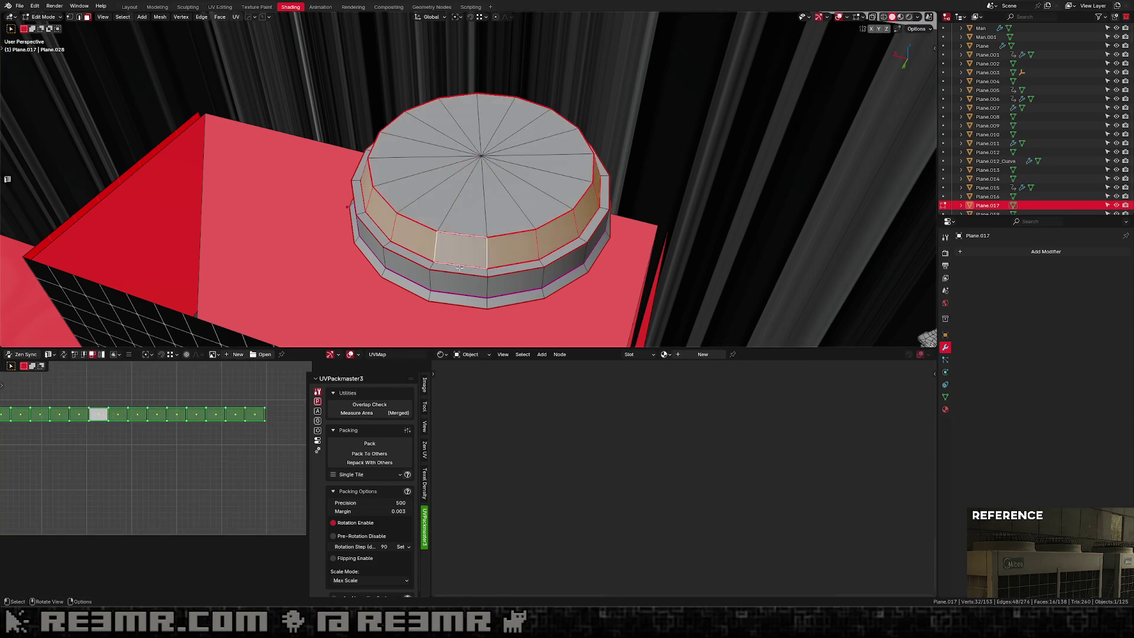
{"action": "key", "text": "2"}
{"action": "left_click", "coordinate": [510, 233], "text": "alt"}
{"action": "key", "text": "2"}
{"action": "key", "text": "alt+a"}
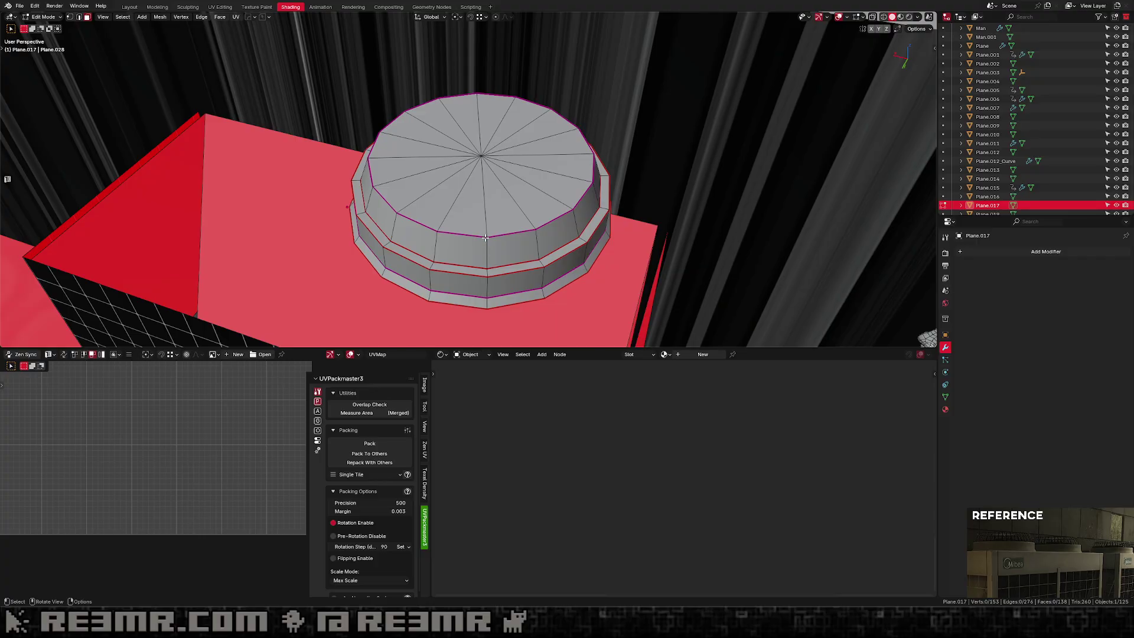
Try to unwrap the cap's upper side ring together with the top disc from the ring's face selection.
{"action": "left_click", "coordinate": [496, 251]}
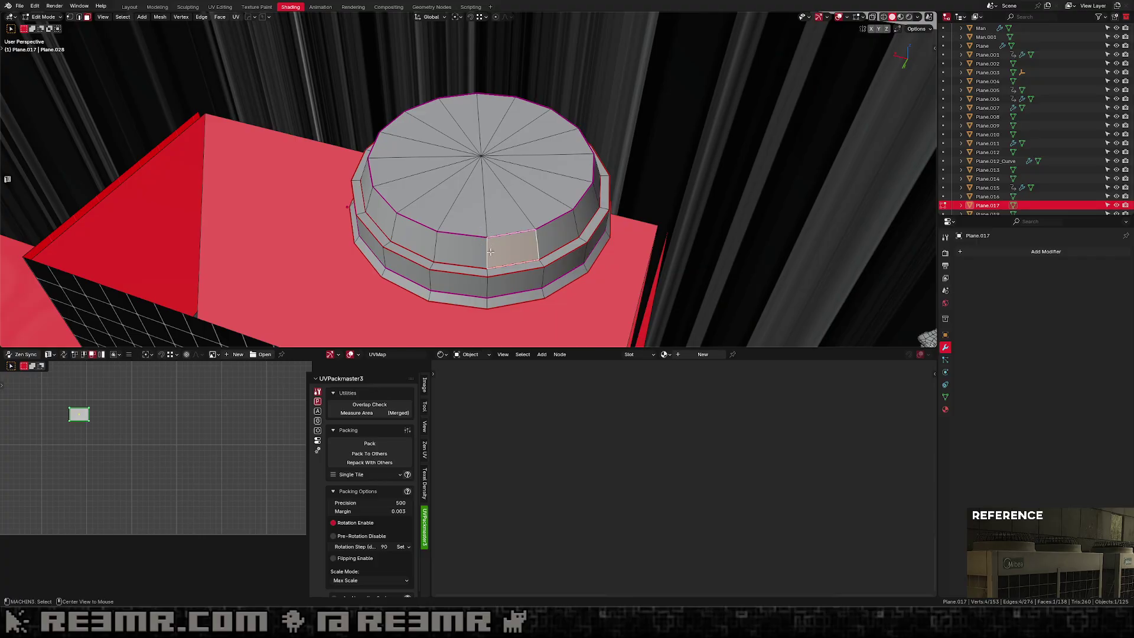
{"action": "left_click", "coordinate": [488, 253], "text": "alt"}
{"action": "key", "text": "u"}
{"action": "left_click", "coordinate": [488, 252]}
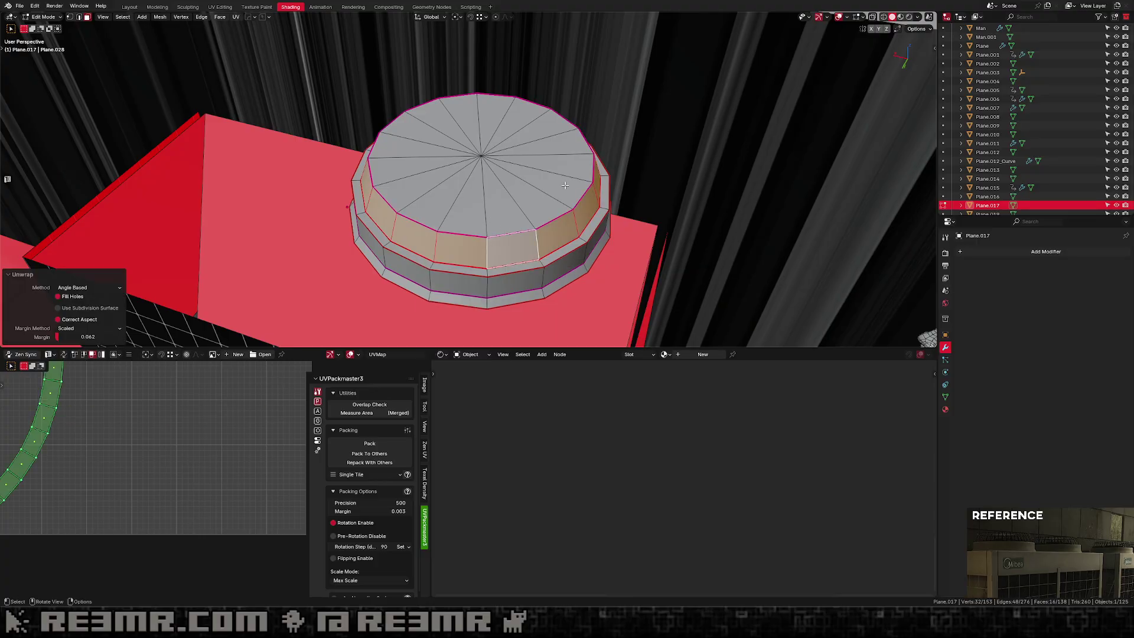
{"action": "key", "text": "ctrl+l"}
{"action": "key", "text": "u"}
{"action": "left_click", "coordinate": [486, 238]}
{"action": "left_click", "coordinate": [513, 161]}
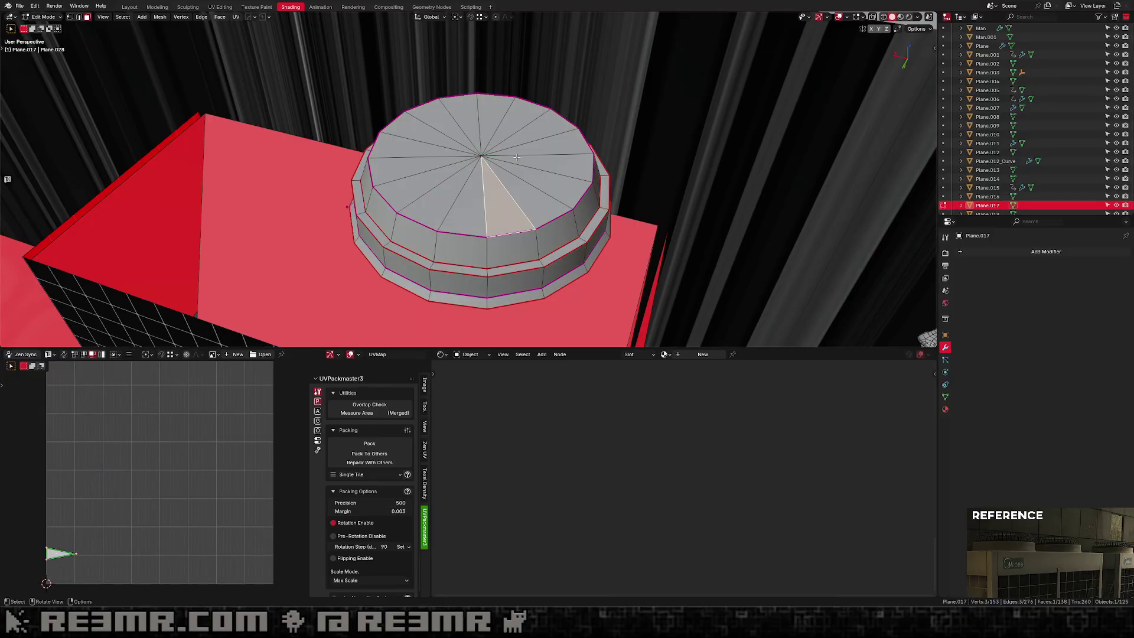
Unwrap the cap's top disc and upper side ring as one circular UV island and move it inside the UV tile.
{"action": "left_click", "coordinate": [514, 162], "text": "alt"}
{"action": "left_click", "coordinate": [489, 249], "text": "alt+shift"}
{"action": "key", "text": "u"}
{"action": "left_click", "coordinate": [489, 249]}
{"action": "middle_click_drag", "start_coordinate": [142, 501], "coordinate": [207, 434]}
{"action": "scroll", "coordinate": [206, 434], "scroll_direction": "up", "scroll_amount": 1}
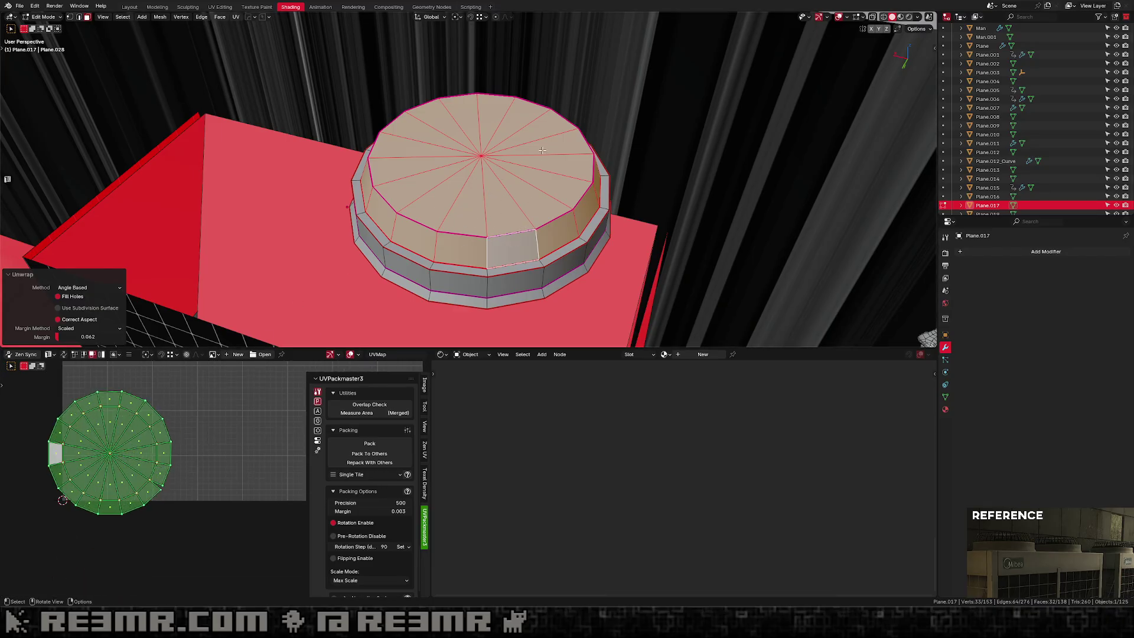
{"action": "key", "text": "g"}
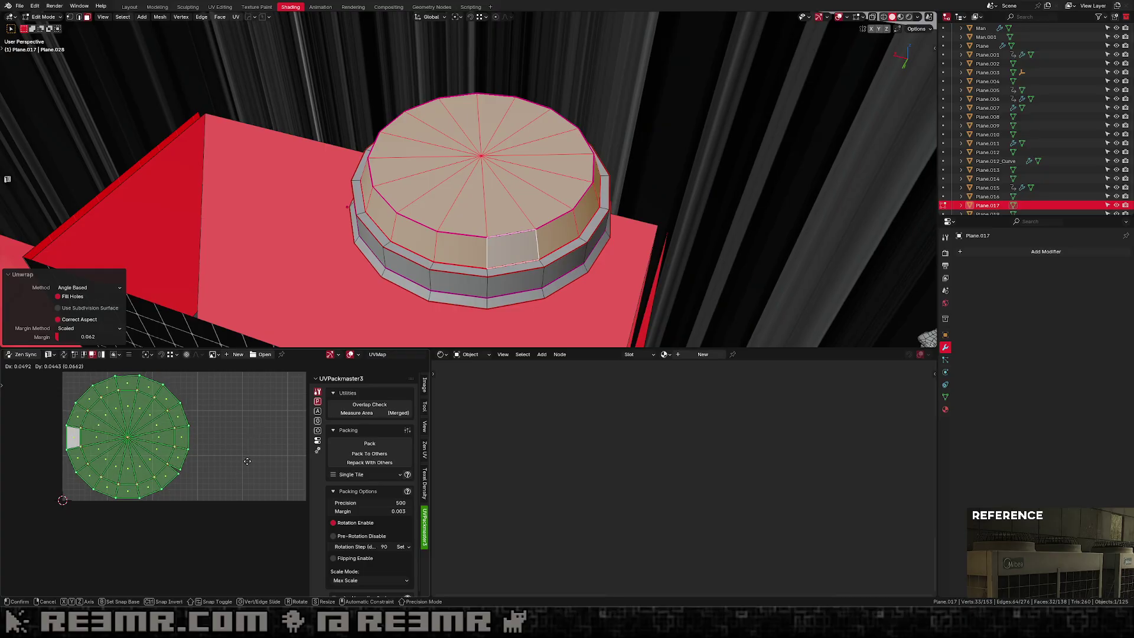
{"action": "left_click", "coordinate": [215, 482]}
Close the small gap in the circular UV island's outer rim by moving the split corner vertices together.
{"action": "middle_click_drag", "start_coordinate": [374, 306], "coordinate": [358, 295]}
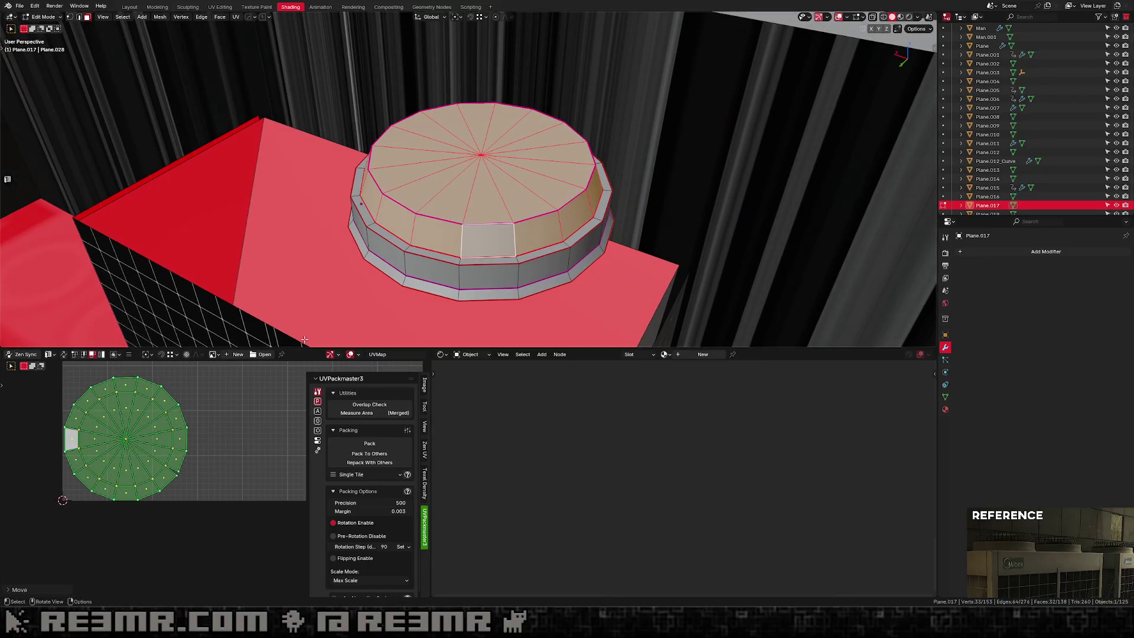
{"action": "scroll", "coordinate": [160, 476], "scroll_direction": "up", "scroll_amount": 6}
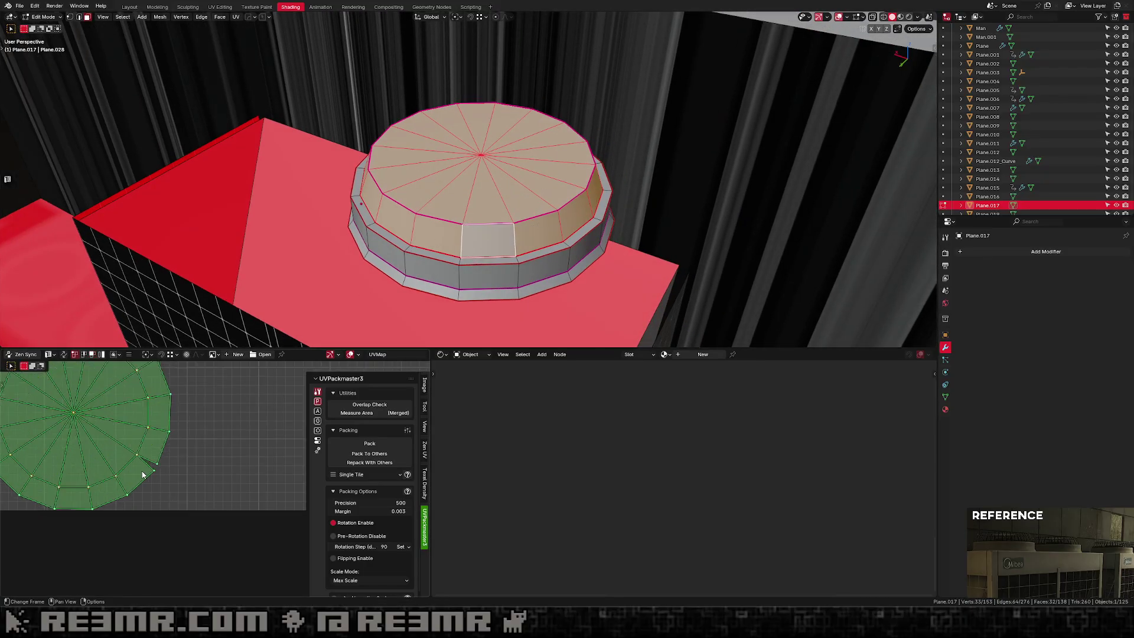
{"action": "middle_click_drag", "start_coordinate": [161, 476], "coordinate": [190, 487]}
{"action": "key", "text": "g"}
{"action": "left_click", "coordinate": [131, 465]}
{"action": "left_click", "coordinate": [128, 457]}
{"action": "key", "text": "g"}
{"action": "left_click", "coordinate": [123, 466]}
{"action": "left_click", "coordinate": [122, 466]}
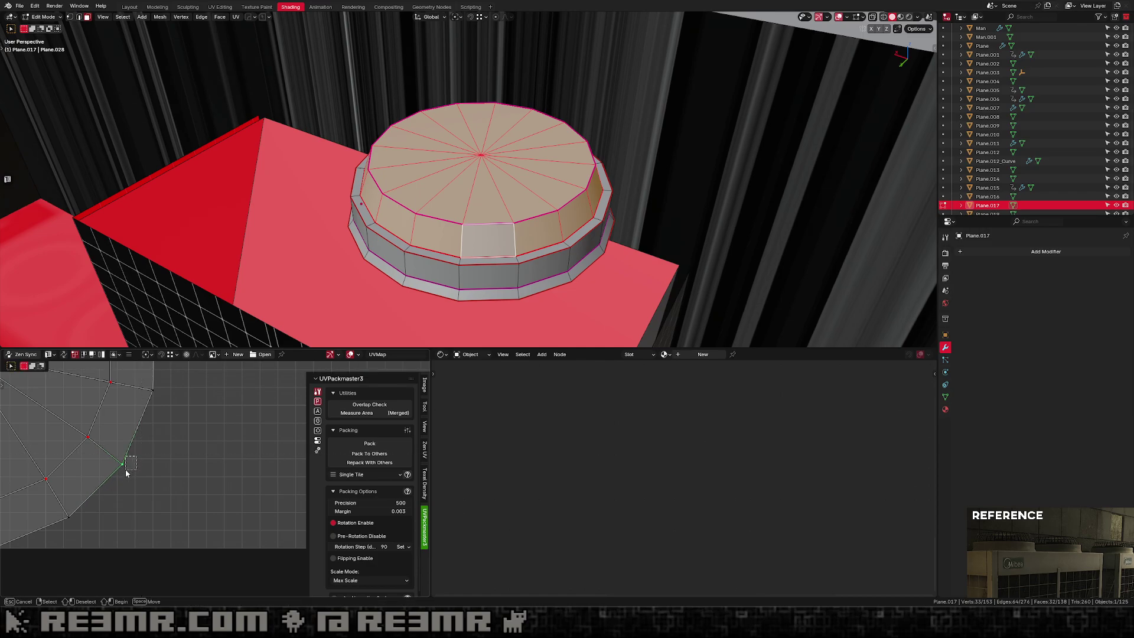
{"action": "key", "text": "g"}
{"action": "left_click", "coordinate": [136, 462]}
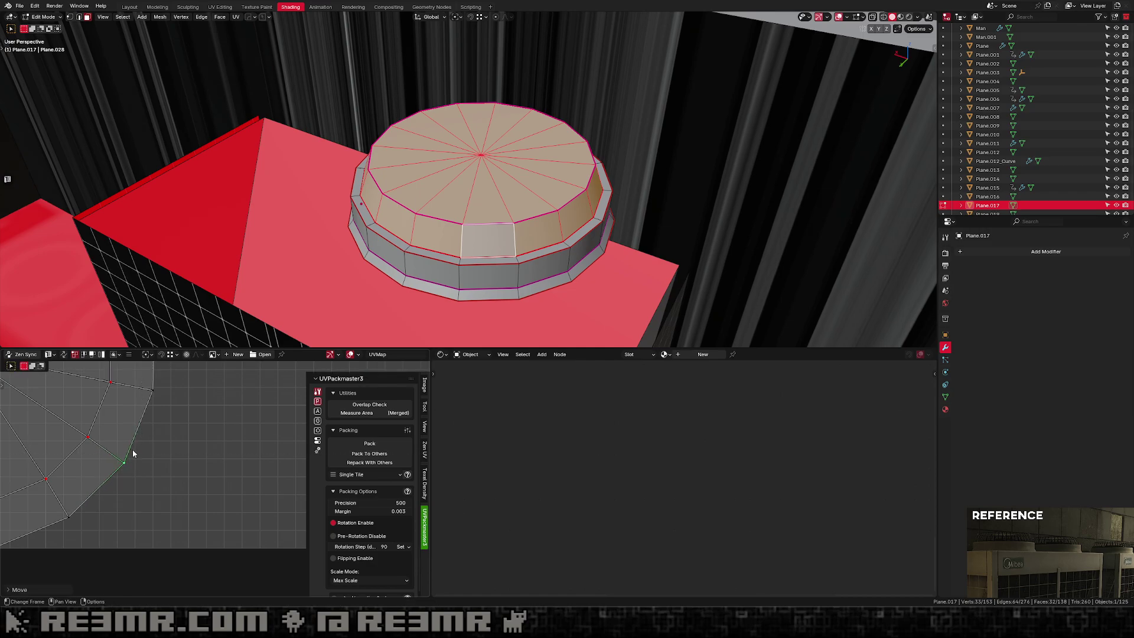
Examine the cap on the air-conditioning unit and its circular UV island.
{"action": "scroll", "coordinate": [468, 179], "scroll_direction": "down", "scroll_amount": 2}
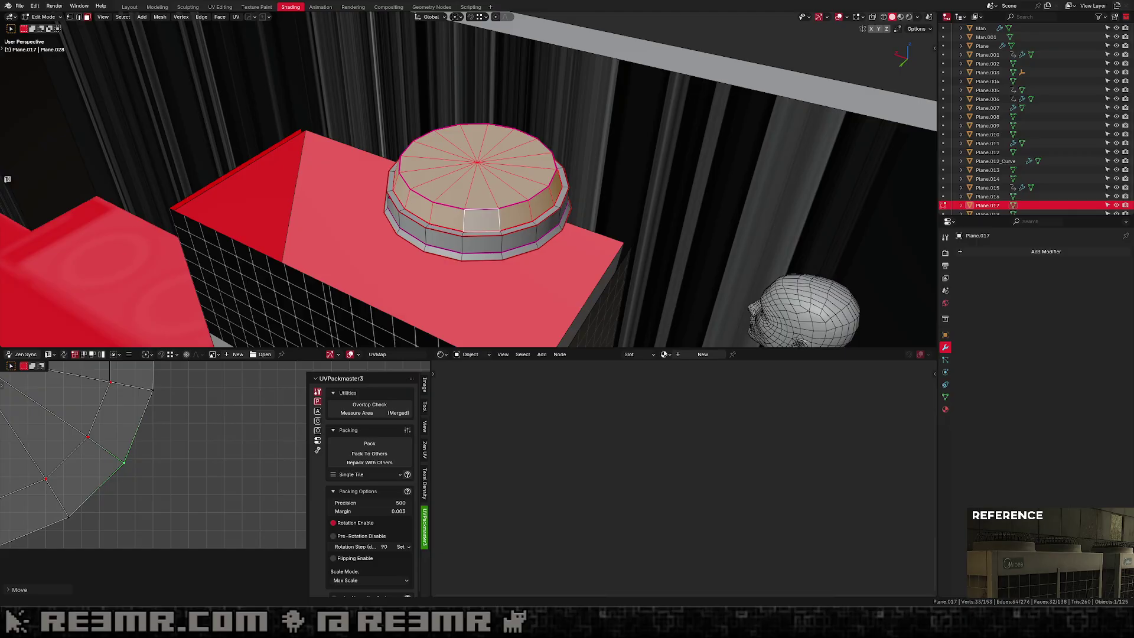
{"action": "scroll", "coordinate": [477, 211], "scroll_direction": "down", "scroll_amount": 2}
{"action": "middle_click_drag", "start_coordinate": [456, 218], "coordinate": [489, 211]}
{"action": "key", "text": "Tab"}
{"action": "scroll", "coordinate": [490, 211], "scroll_direction": "up", "scroll_amount": 3}
{"action": "key", "text": "Tab"}
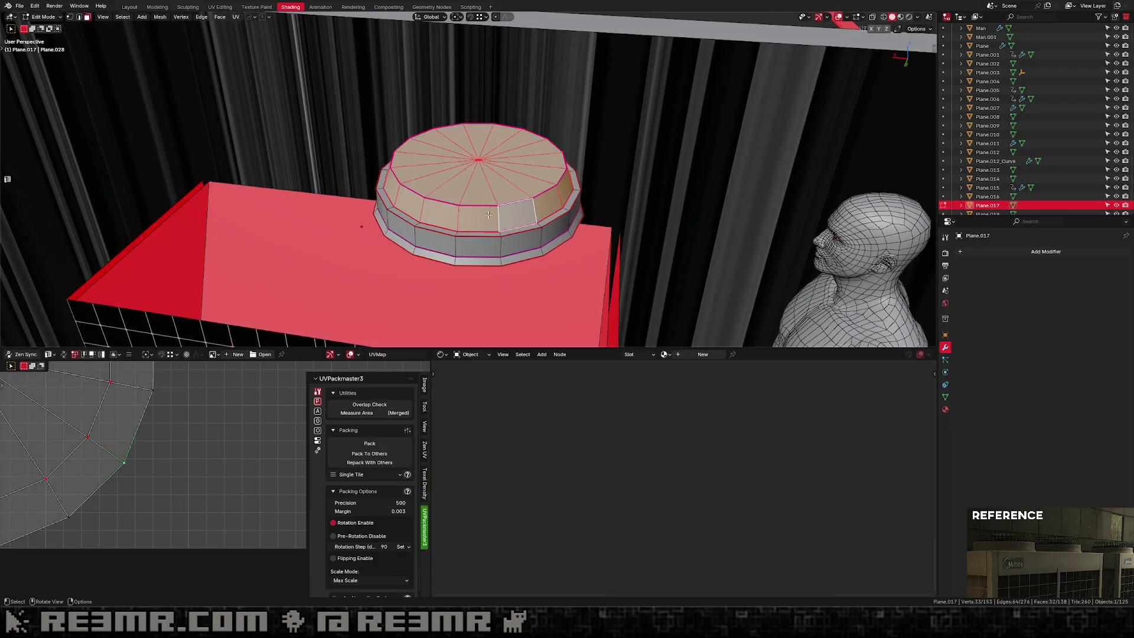
{"action": "scroll", "coordinate": [124, 463], "scroll_direction": "down", "scroll_amount": 6}
{"action": "scroll", "coordinate": [118, 454], "scroll_direction": "up", "scroll_amount": 1}
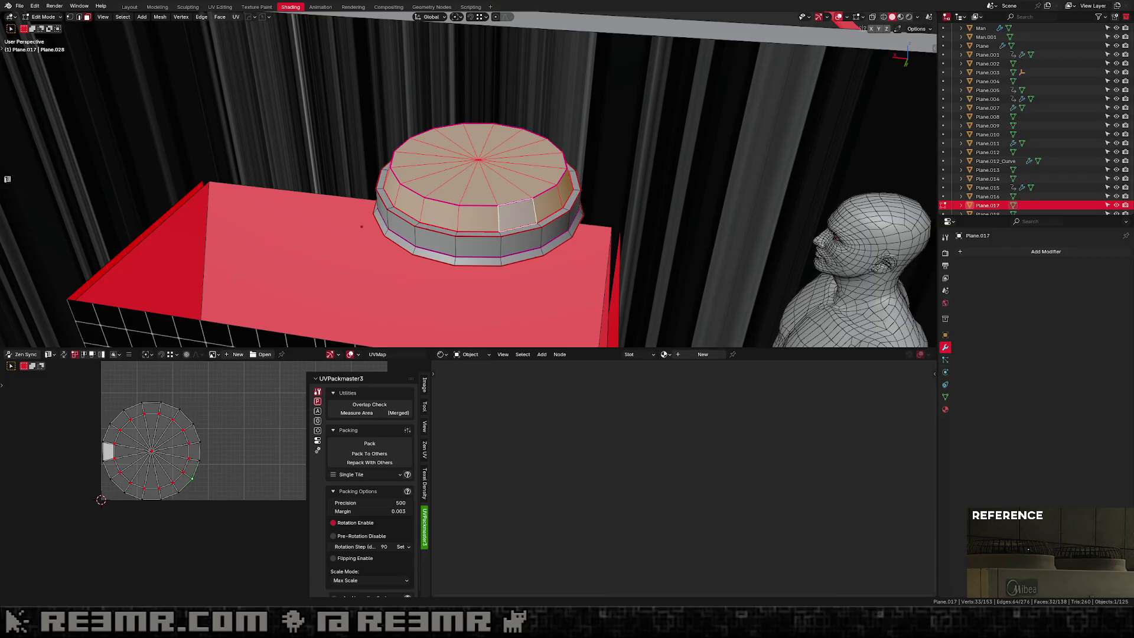
{"action": "scroll", "coordinate": [532, 190], "scroll_direction": "down", "scroll_amount": 1}
{"action": "key", "text": "Tab"}
{"action": "mouse_move", "coordinate": [532, 190]}
{"action": "middle_mouse_down"}
{"action": "mouse_move", "coordinate": [543, 183]}
{"action": "mouse_move", "coordinate": [524, 192]}
{"action": "middle_mouse_up"}
{"action": "key", "text": "Tab"}
Select the whole unit mesh and give the object a new material with TCom_Aircos0053_S.jpg as its base color texture.
{"action": "key", "text": "a"}
{"action": "key", "text": "a"}
{"action": "key", "text": "alt+a"}
{"action": "key", "text": "a"}
{"action": "key", "text": "Tab"}
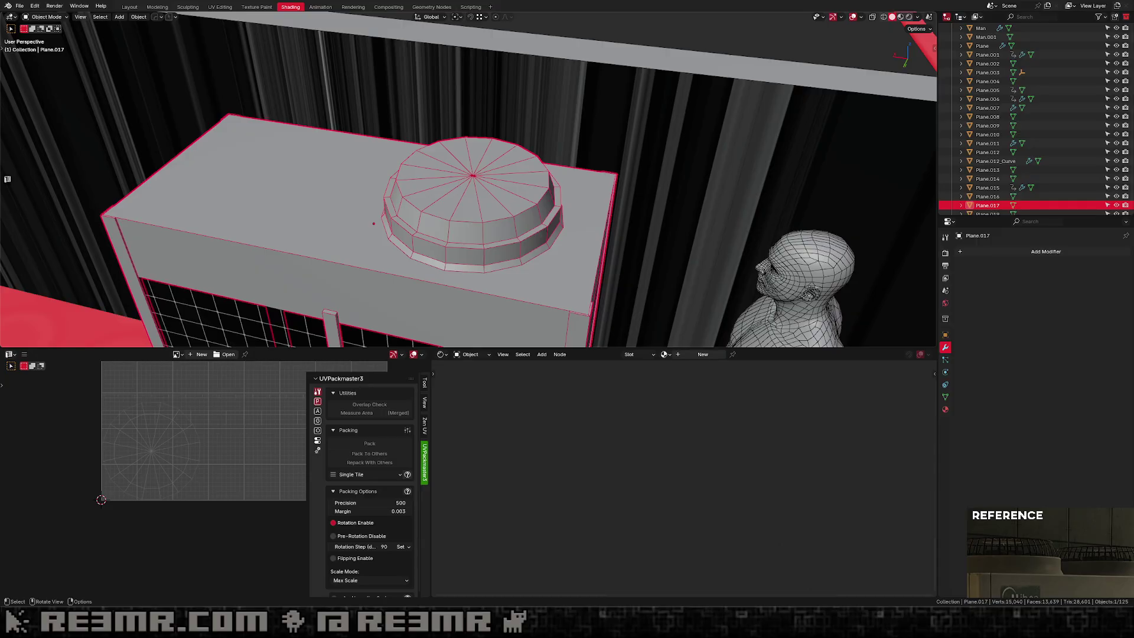
{"action": "left_click", "coordinate": [700, 355]}
{"action": "middle_click_drag", "start_coordinate": [600, 435], "coordinate": [725, 447]}
{"action": "scroll", "coordinate": [726, 447], "scroll_direction": "down", "scroll_amount": 3}
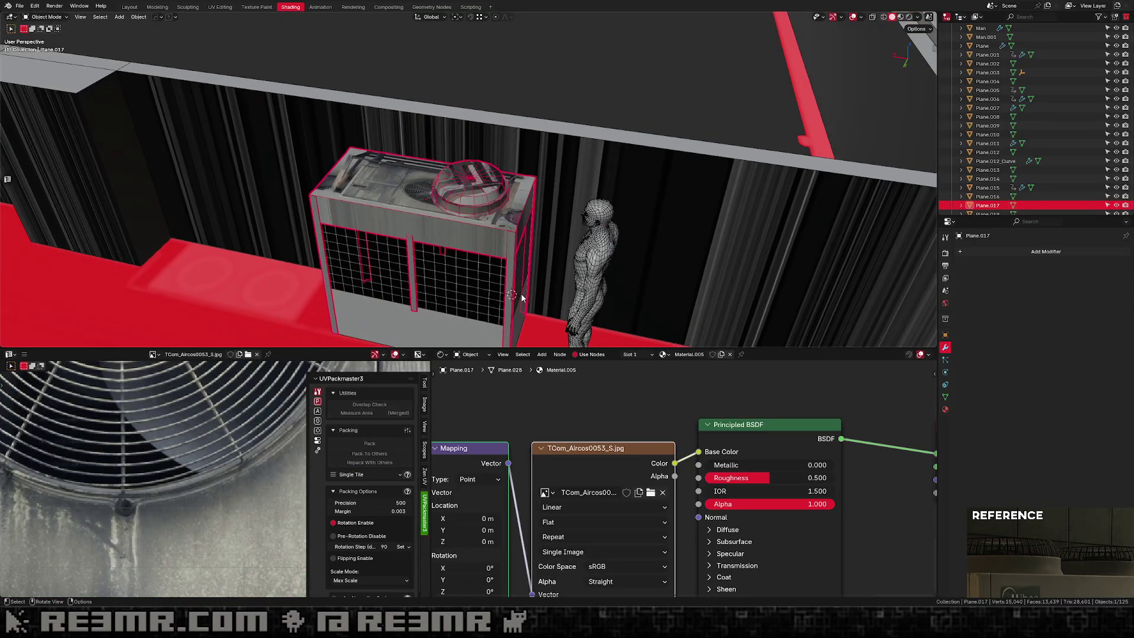
{"action": "middle_click_drag", "start_coordinate": [521, 295], "coordinate": [555, 236]}
{"action": "middle_click_drag", "start_coordinate": [556, 236], "coordinate": [555, 189], "text": "shift"}
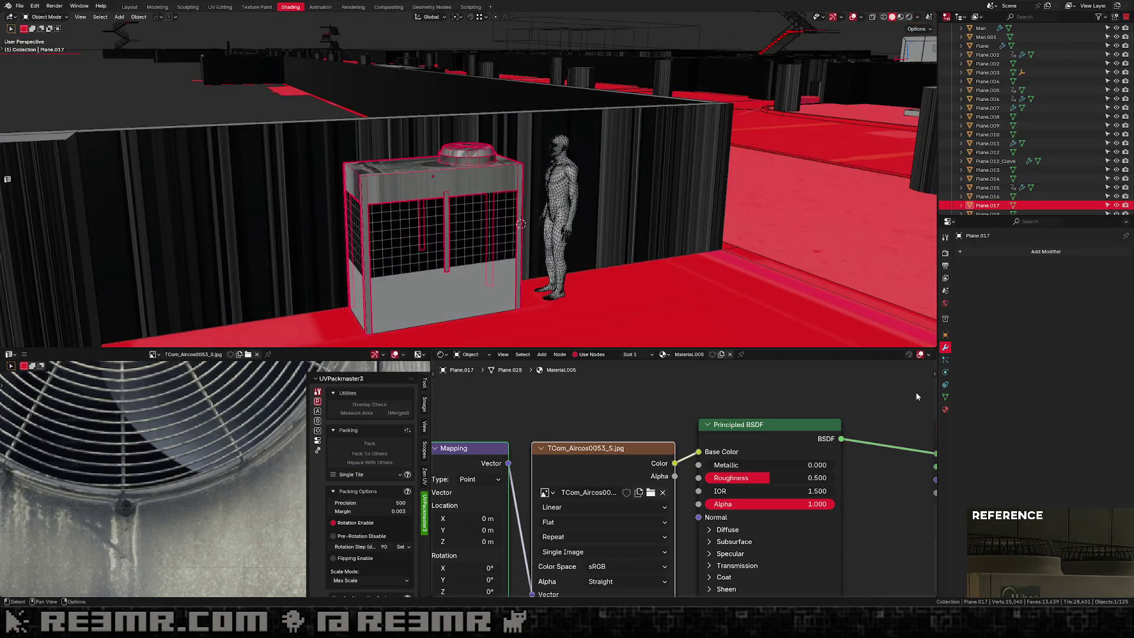
Add a second material slot with a new plain material and assign it to all of the unit's faces.
{"action": "left_click", "coordinate": [945, 409]}
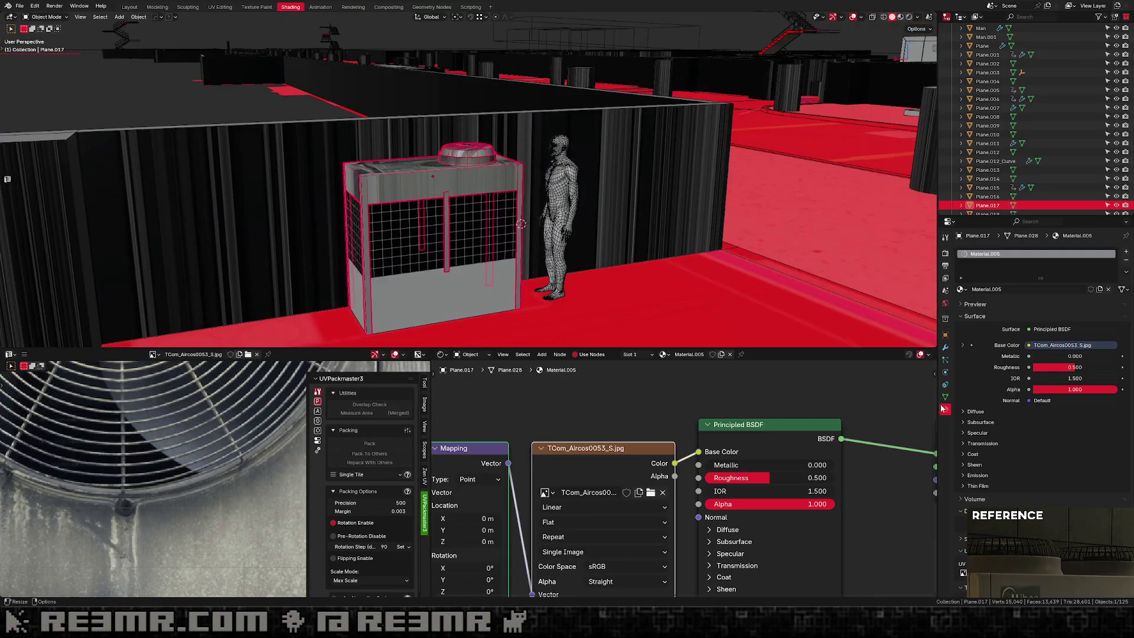
{"action": "left_click", "coordinate": [1125, 253]}
{"action": "left_click", "coordinate": [1017, 301]}
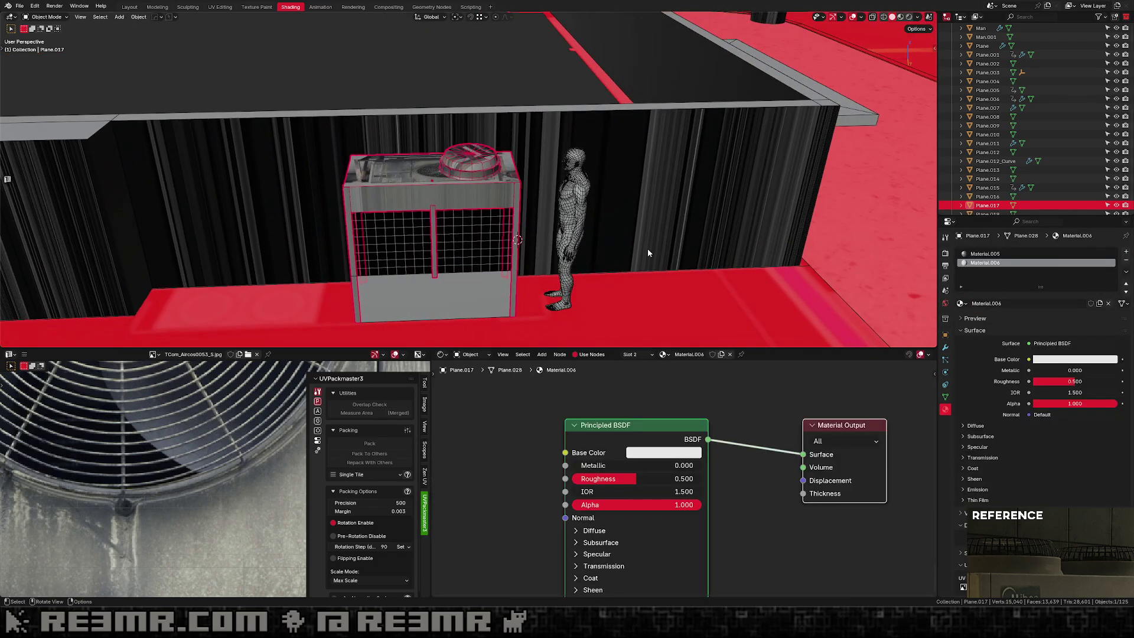
{"action": "key", "text": "Tab"}
{"action": "left_click", "coordinate": [982, 303]}
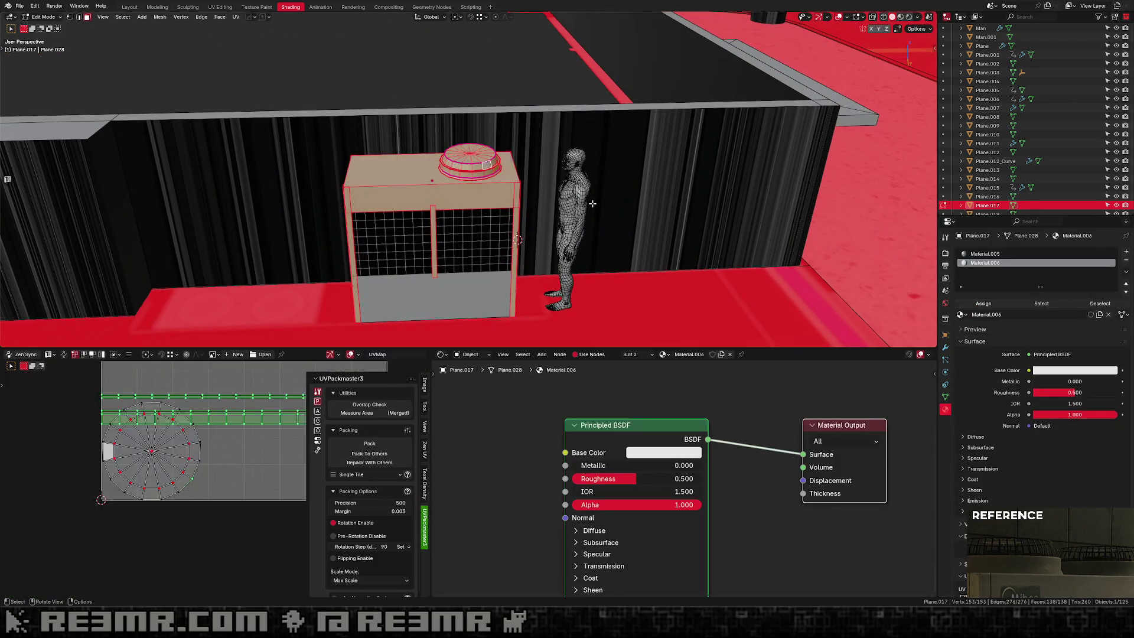
{"action": "key", "text": "Tab"}
{"action": "middle_click_drag", "start_coordinate": [723, 198], "coordinate": [703, 221]}
Select the cap's top disc and upper side ring and assign the textured material to them.
{"action": "key", "text": "Tab"}
{"action": "scroll", "coordinate": [497, 193], "scroll_direction": "up", "scroll_amount": 3}
{"action": "left_click", "coordinate": [500, 161]}
{"action": "key", "text": "ctrl+l"}
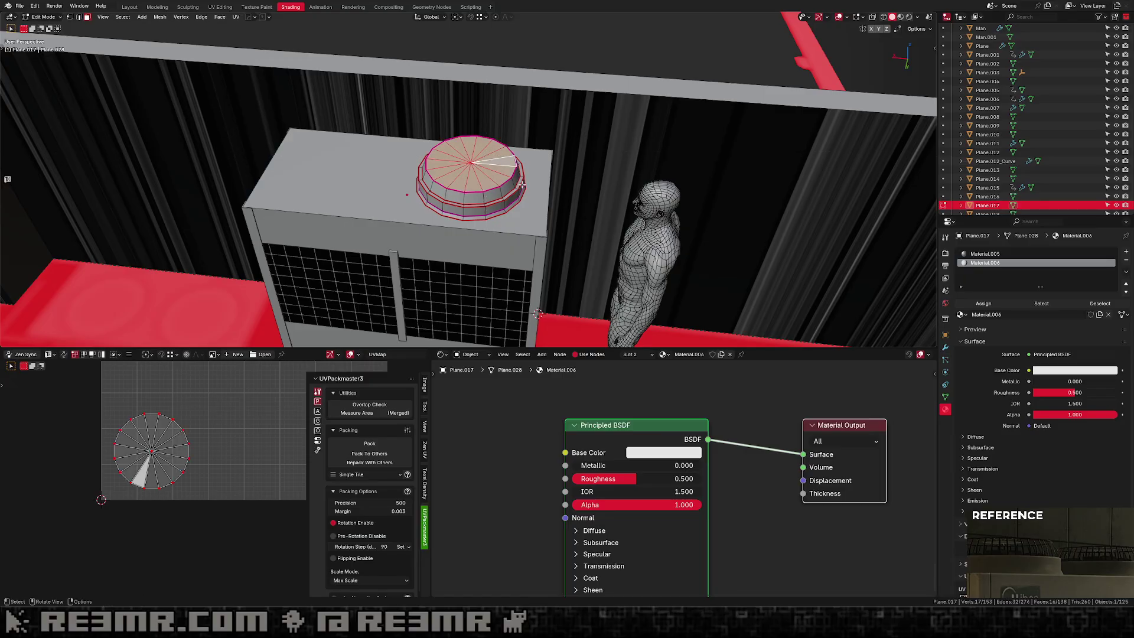
{"action": "key", "text": "ctrl+KP_Add"}
{"action": "left_click", "coordinate": [985, 253]}
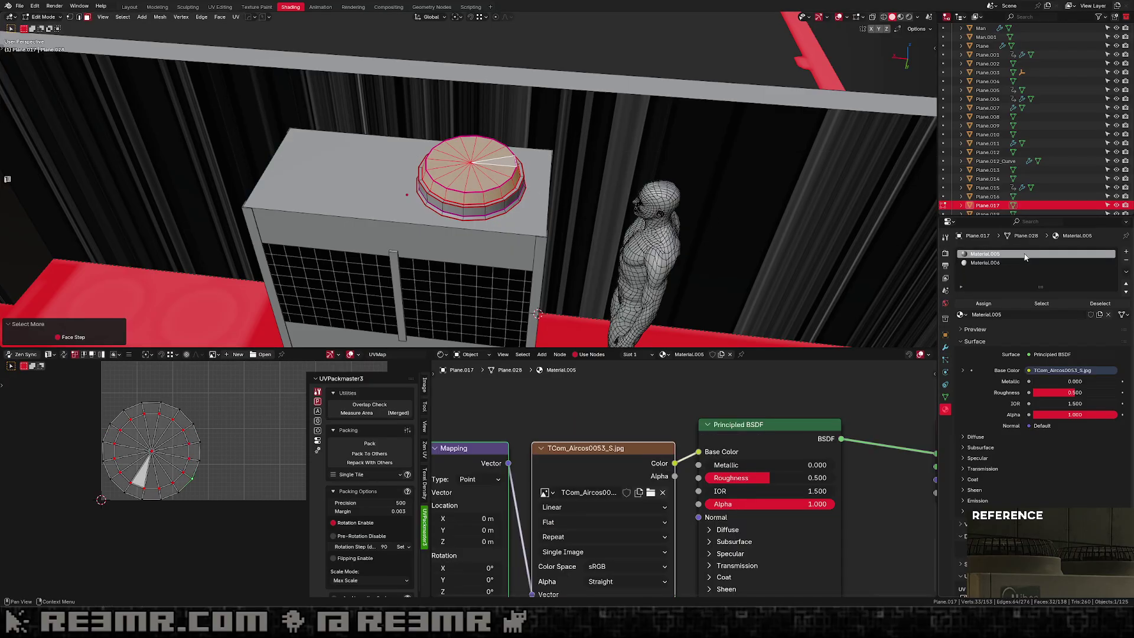
{"action": "left_click", "coordinate": [983, 303]}
Move the cap's circular UV island over the fan grille in the texture image and enlarge it to match.
{"action": "scroll", "coordinate": [459, 203], "scroll_direction": "up", "scroll_amount": 2}
{"action": "scroll", "coordinate": [136, 470], "scroll_direction": "down", "scroll_amount": 10}
{"action": "key", "text": "a"}
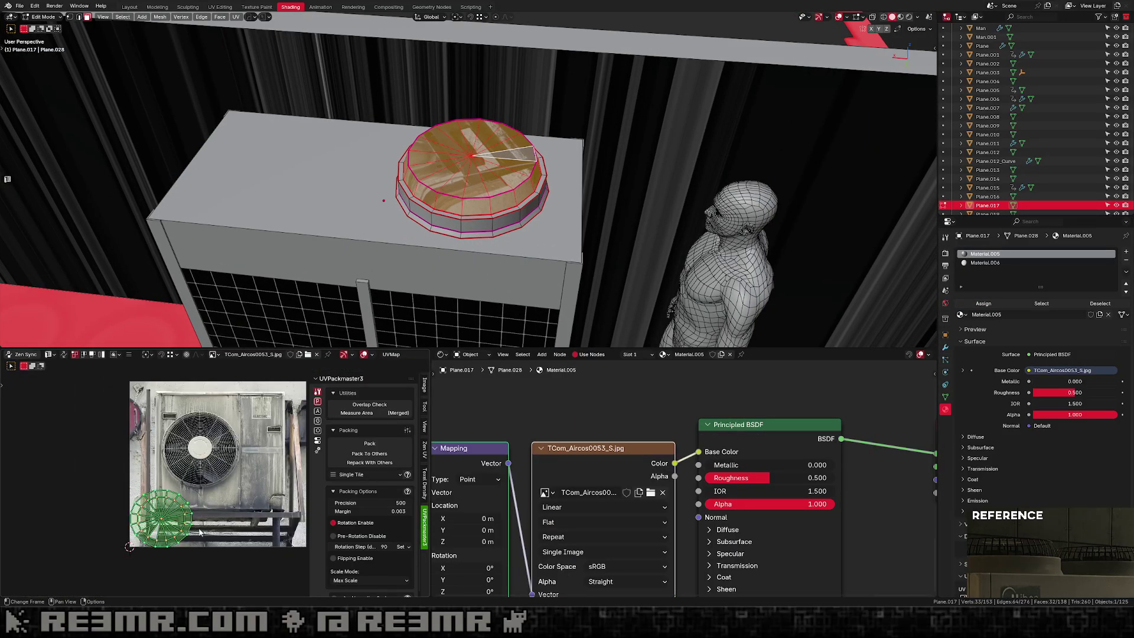
{"action": "key", "text": "g"}
{"action": "left_click", "coordinate": [240, 482]}
{"action": "scroll", "coordinate": [240, 477], "scroll_direction": "up", "scroll_amount": 4}
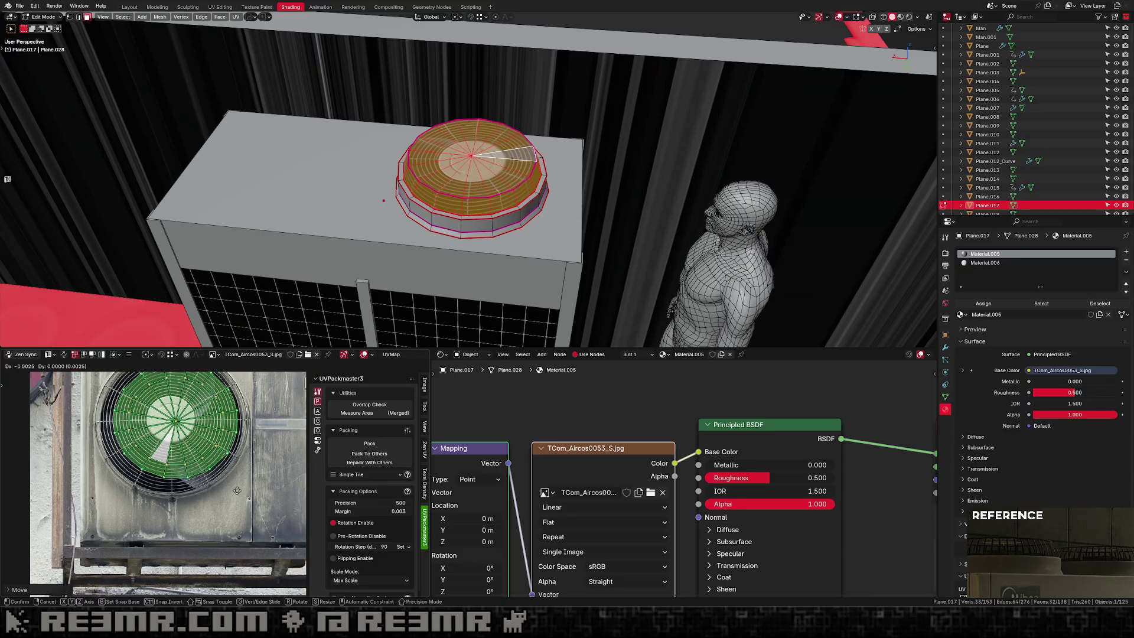
{"action": "scroll", "coordinate": [288, 468], "scroll_direction": "down", "scroll_amount": 4}
{"action": "key", "text": "s"}
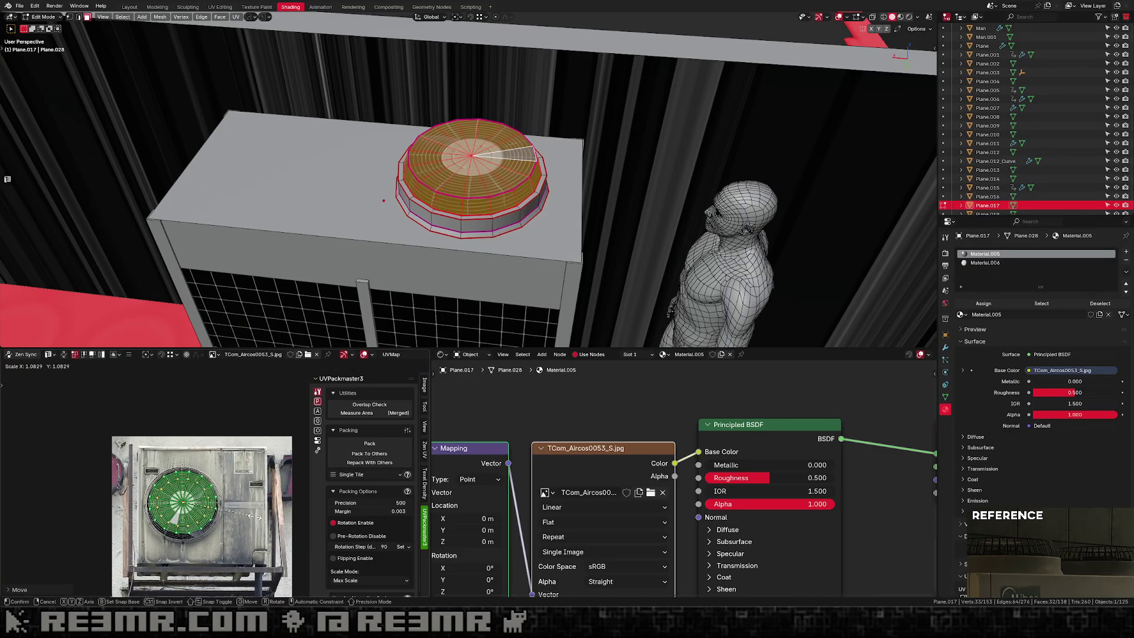
{"action": "left_click", "coordinate": [252, 476]}
{"action": "scroll", "coordinate": [253, 476], "scroll_direction": "up", "scroll_amount": 1}
{"action": "middle_click_drag", "start_coordinate": [253, 476], "coordinate": [253, 518]}
Stretch the circular UV island slightly along Y and fine-tune its scale and position on the fan grille.
{"action": "key", "text": "s"}
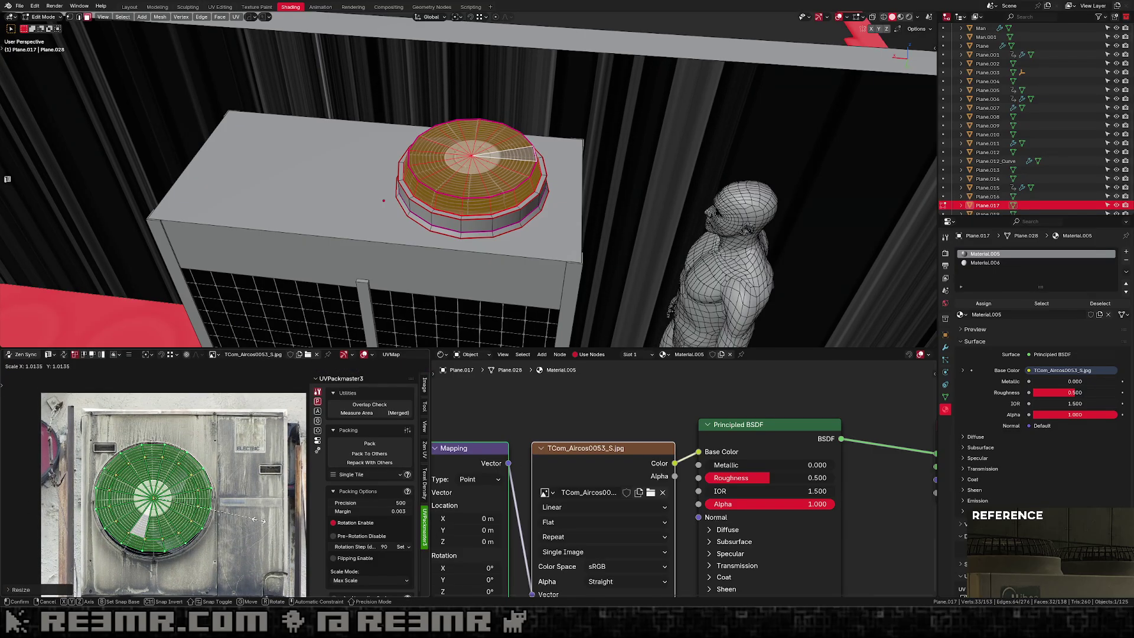
{"action": "key", "text": "x"}
{"action": "key", "text": "g"}
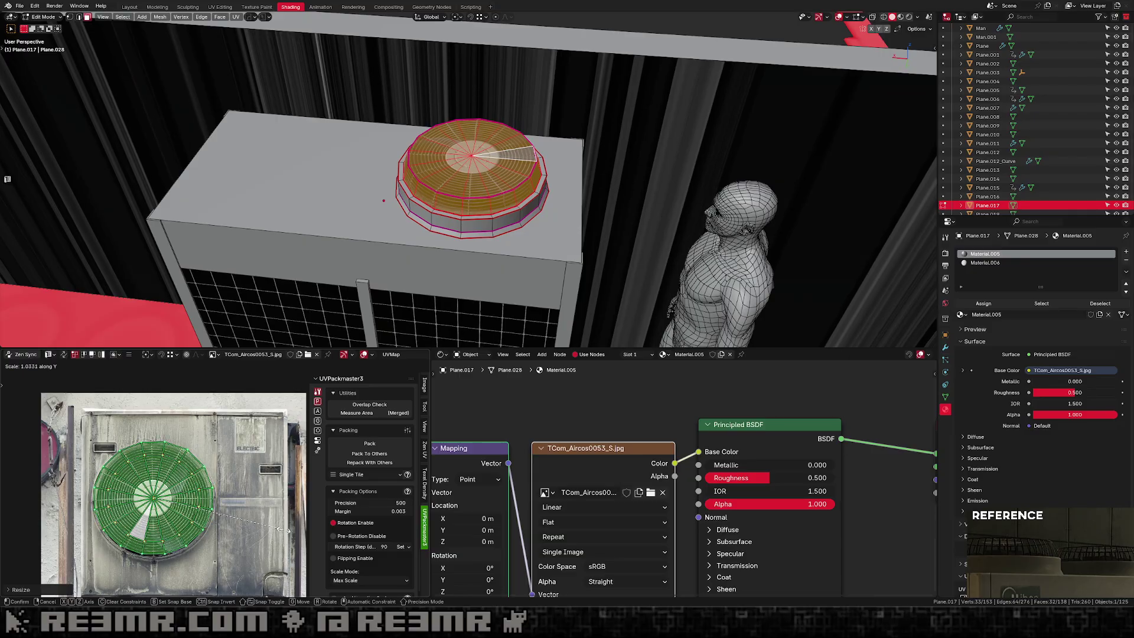
{"action": "left_click", "coordinate": [279, 530]}
{"action": "key", "text": "s"}
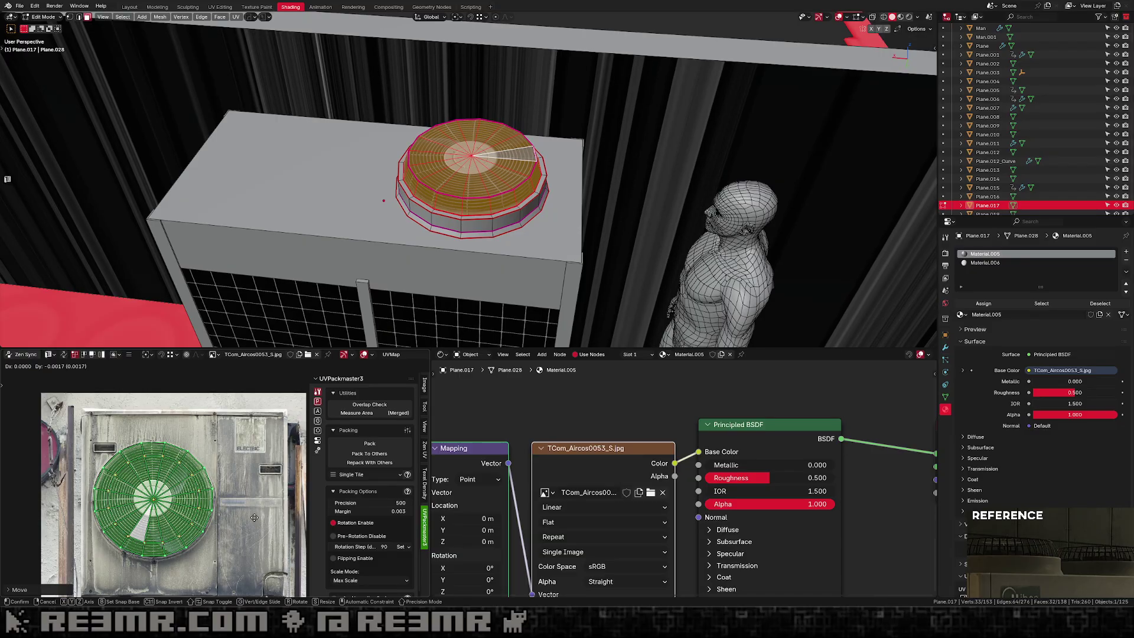
{"action": "left_click", "coordinate": [262, 518]}
{"action": "key", "text": "s"}
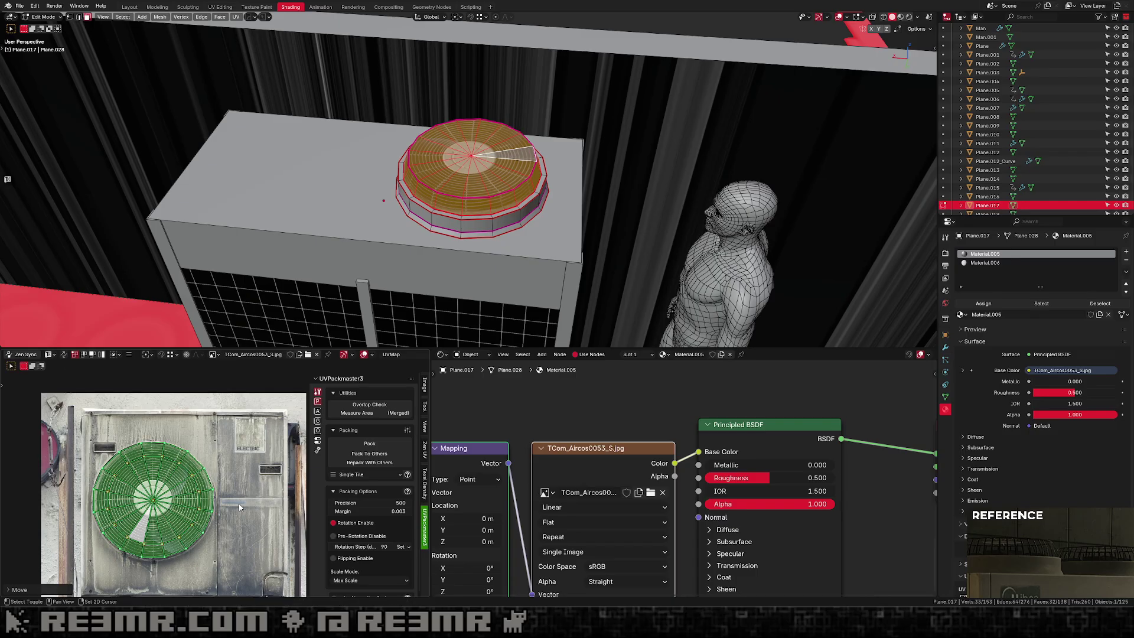
{"action": "left_click", "coordinate": [244, 504]}
{"action": "key", "text": "g"}
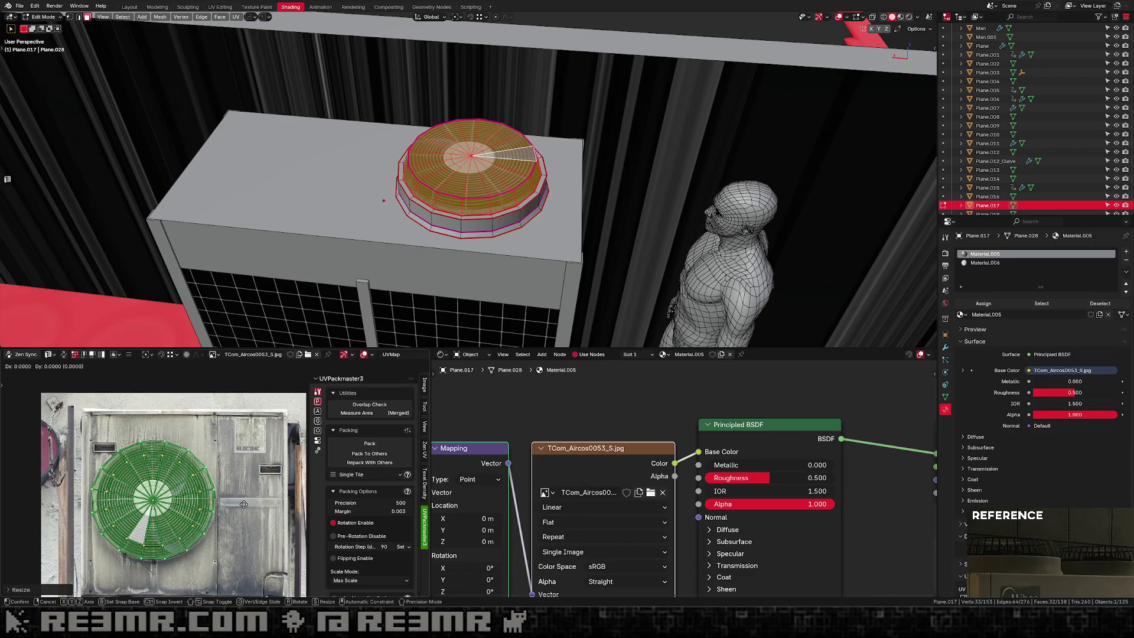
{"action": "left_click", "coordinate": [247, 506]}
Center the fan texture on the cap as seen from the top view by nudging and rescaling its UV island.
{"action": "key", "text": "Tab"}
{"action": "mouse_move", "coordinate": [576, 155]}
{"action": "middle_mouse_down"}
{"action": "mouse_move", "coordinate": [524, 197]}
{"action": "mouse_move", "coordinate": [514, 221]}
{"action": "mouse_move", "coordinate": [563, 180]}
{"action": "mouse_move", "coordinate": [581, 134]}
{"action": "middle_mouse_up"}
{"action": "key", "text": "KP_7"}
{"action": "key", "text": "Tab"}
{"action": "scroll", "coordinate": [582, 135], "scroll_direction": "up", "scroll_amount": 1}
{"action": "key", "text": "g"}
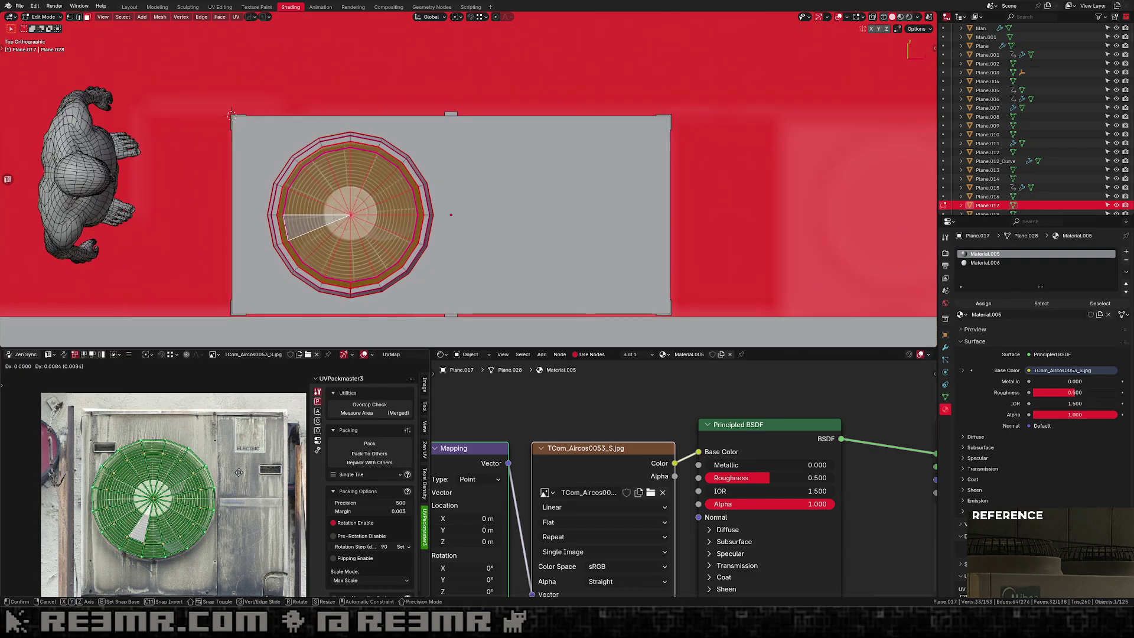
{"action": "left_click", "coordinate": [239, 472]}
{"action": "key", "text": "s"}
{"action": "left_click", "coordinate": [238, 484]}
{"action": "key", "text": "g"}
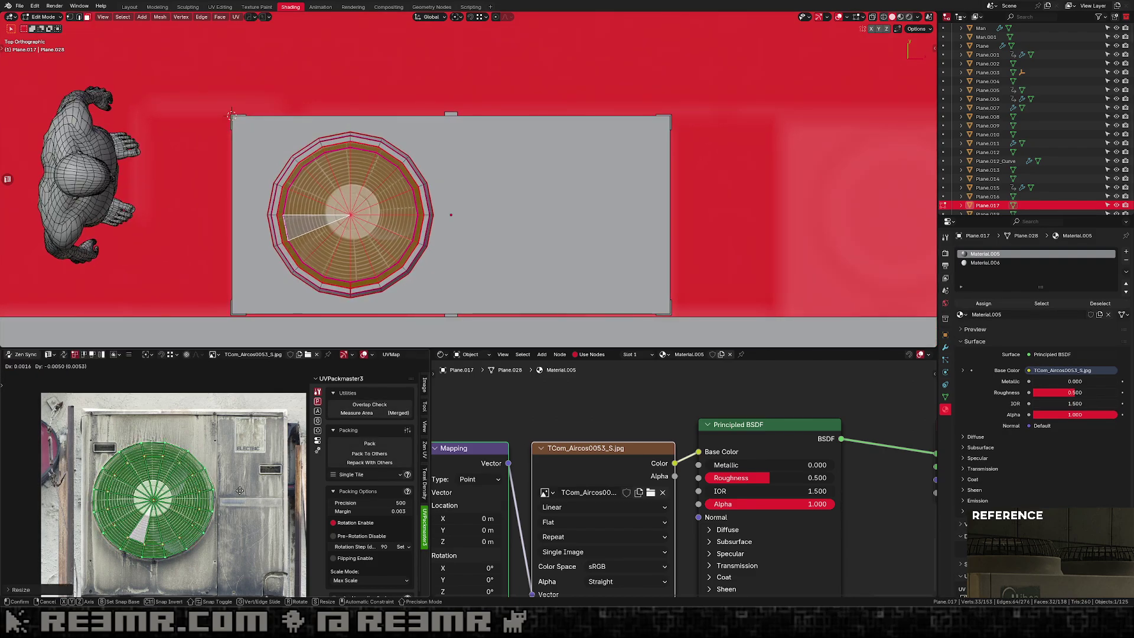
{"action": "left_click", "coordinate": [235, 470]}
Hide the viewport overlays and switch to rendered shading to examine the textured fan cap on the unit.
{"action": "key", "text": "Tab"}
{"action": "scroll", "coordinate": [445, 235], "scroll_direction": "down", "scroll_amount": 2}
{"action": "middle_click_drag", "start_coordinate": [445, 235], "coordinate": [638, 230]}
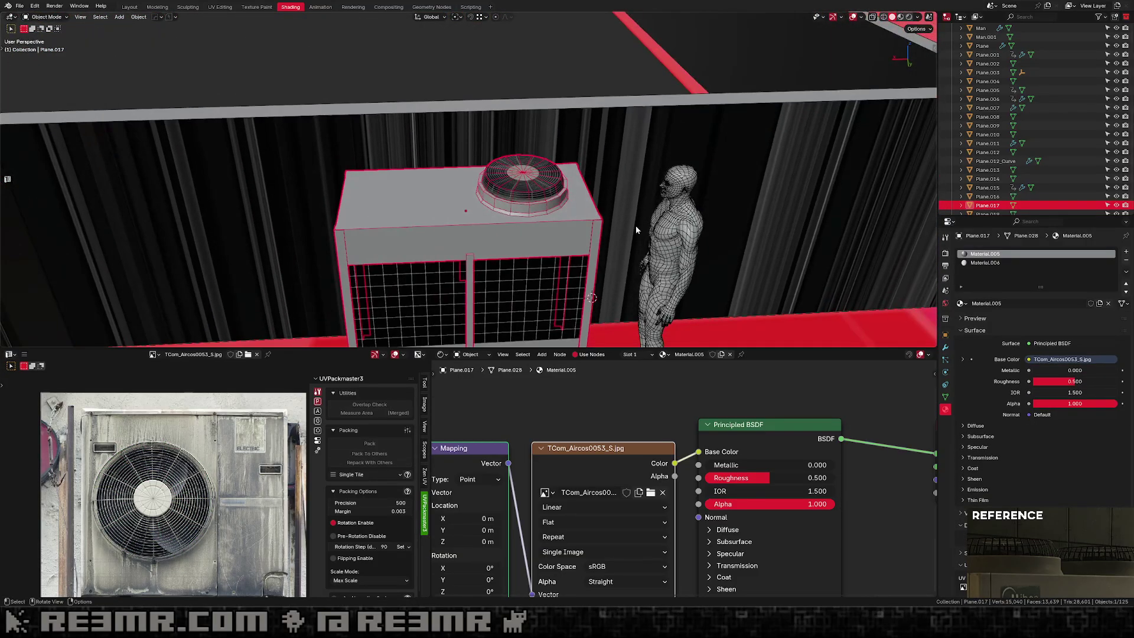
{"action": "scroll", "coordinate": [638, 230], "scroll_direction": "up", "scroll_amount": 2}
{"action": "left_click", "coordinate": [852, 17]}
{"action": "scroll", "coordinate": [561, 236], "scroll_direction": "down", "scroll_amount": 4}
{"action": "middle_click_drag", "start_coordinate": [561, 236], "coordinate": [796, 171]}
{"action": "scroll", "coordinate": [556, 260], "scroll_direction": "up", "scroll_amount": 4}
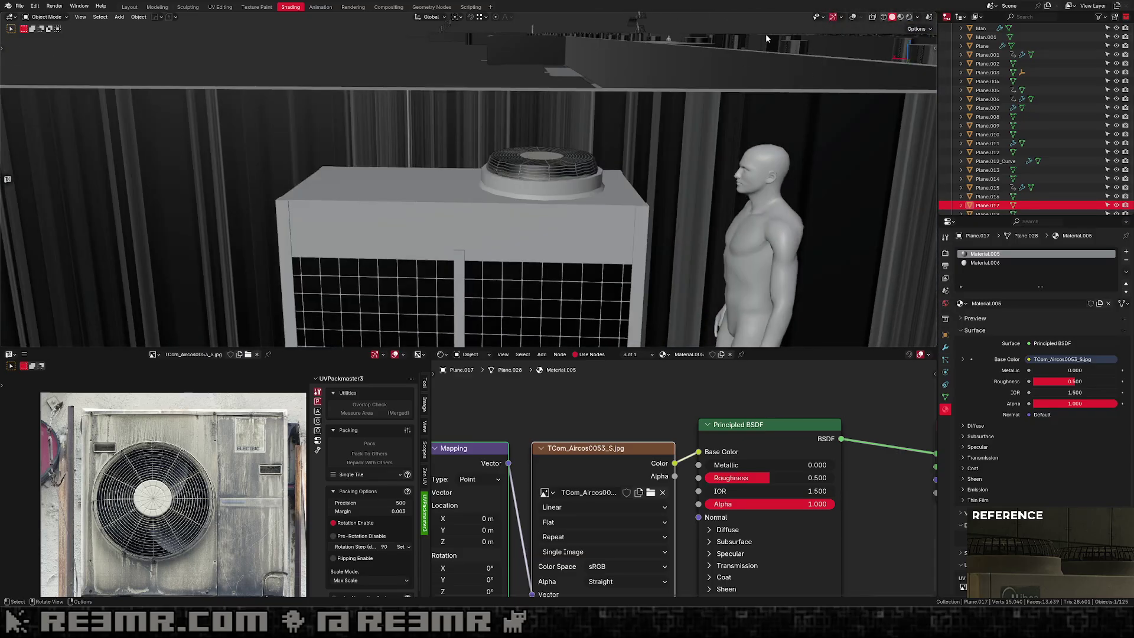
{"action": "left_click", "coordinate": [908, 17]}
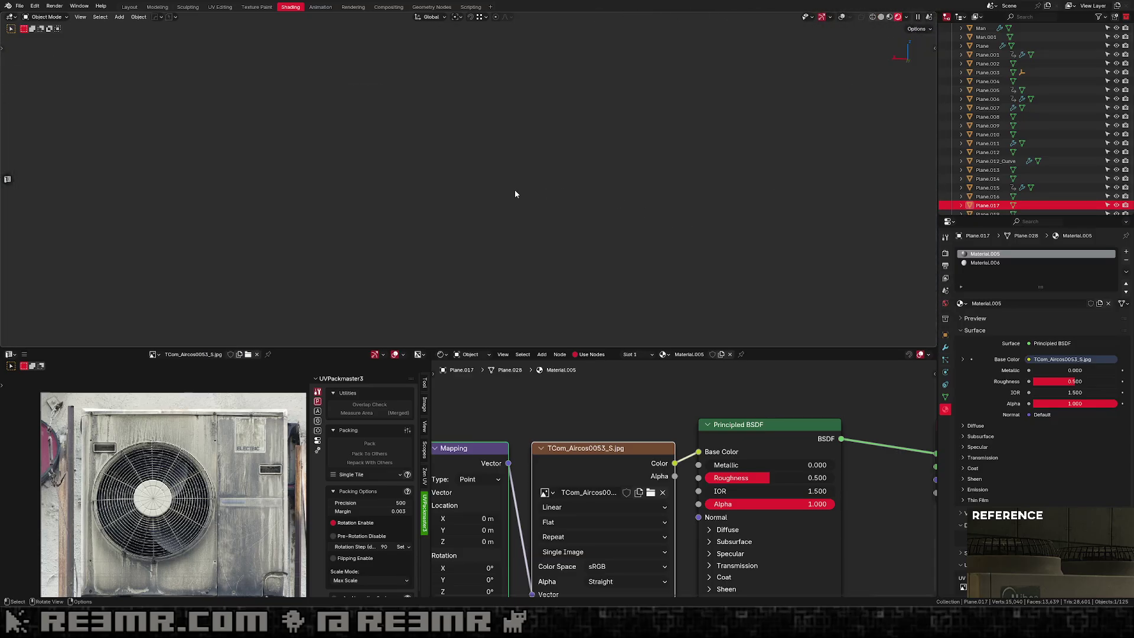
Separate the fan cap on top of the air-conditioning unit into its own object.
{"action": "scroll", "coordinate": [503, 218], "scroll_direction": "down", "scroll_amount": 5}
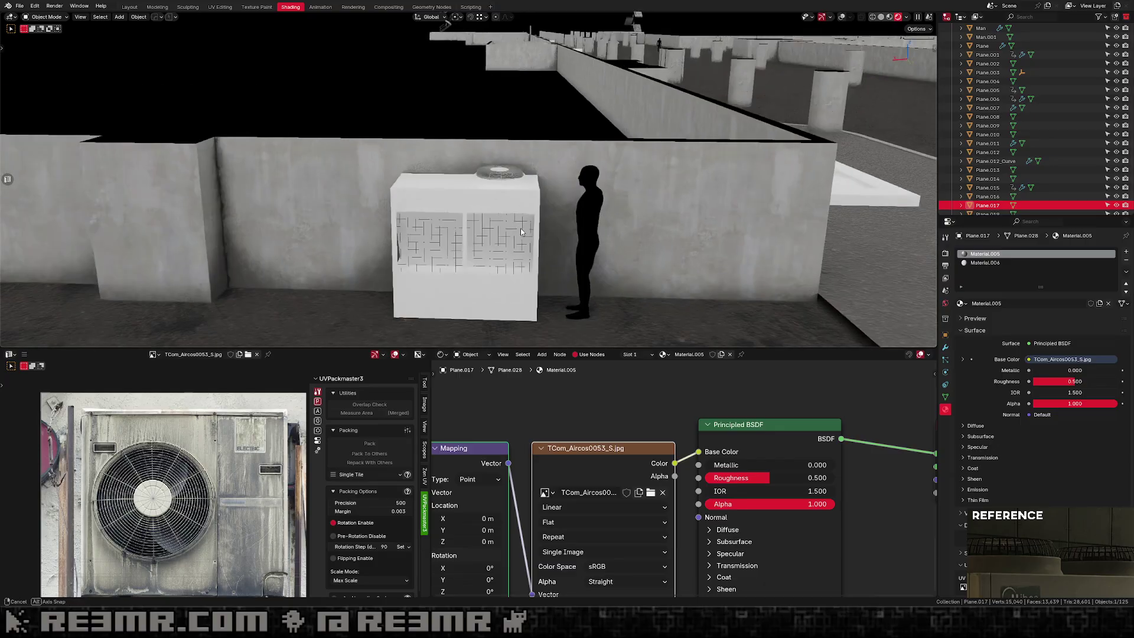
{"action": "middle_click_drag", "start_coordinate": [517, 226], "coordinate": [540, 253]}
{"action": "key", "text": "g"}
{"action": "right_click", "coordinate": [487, 195]}
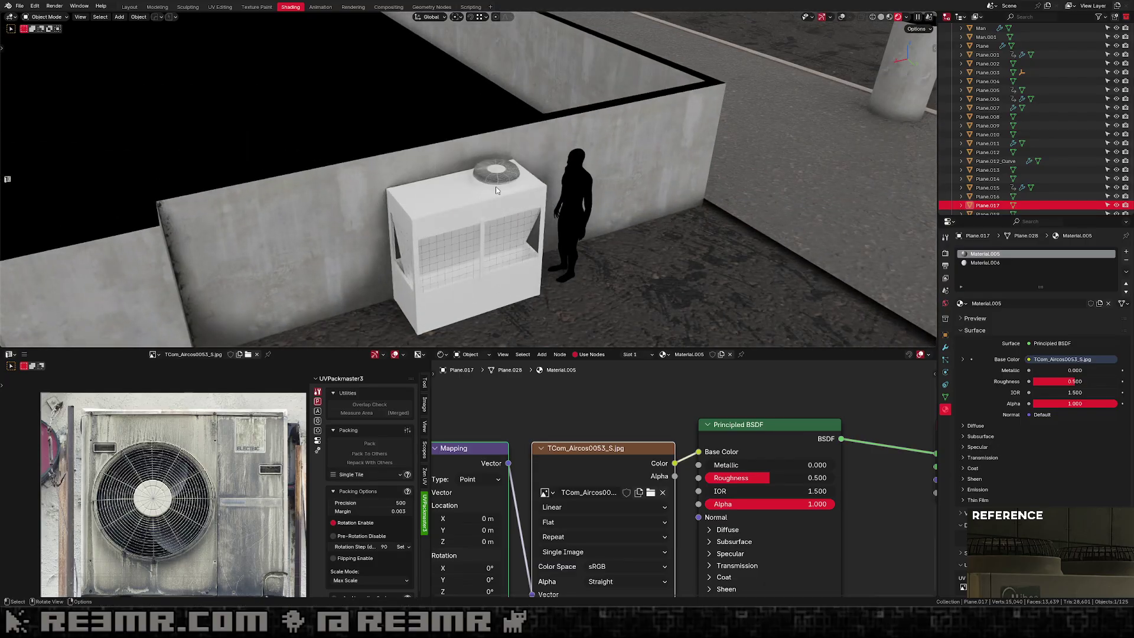
{"action": "left_click", "coordinate": [842, 17]}
{"action": "key", "text": "Tab"}
{"action": "key", "text": "Tab"}
{"action": "key", "text": "Tab"}
{"action": "key", "text": "1"}
{"action": "left_click", "coordinate": [499, 172]}
{"action": "key", "text": "ctrl+l"}
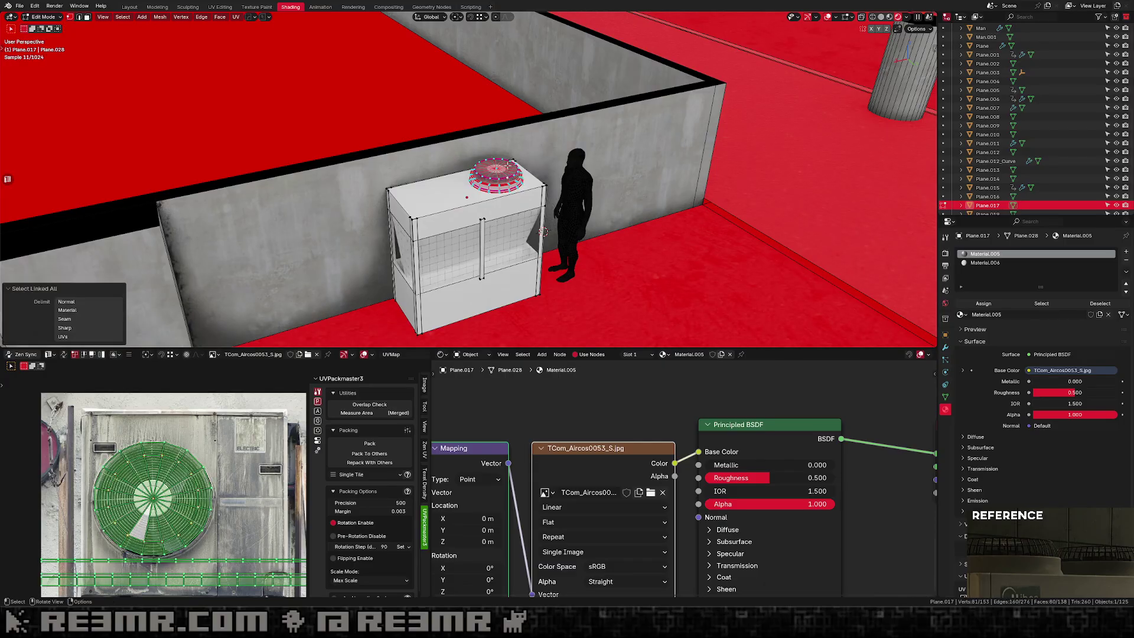
{"action": "key", "text": "p"}
{"action": "left_click", "coordinate": [518, 110]}
{"action": "key", "text": "Tab"}
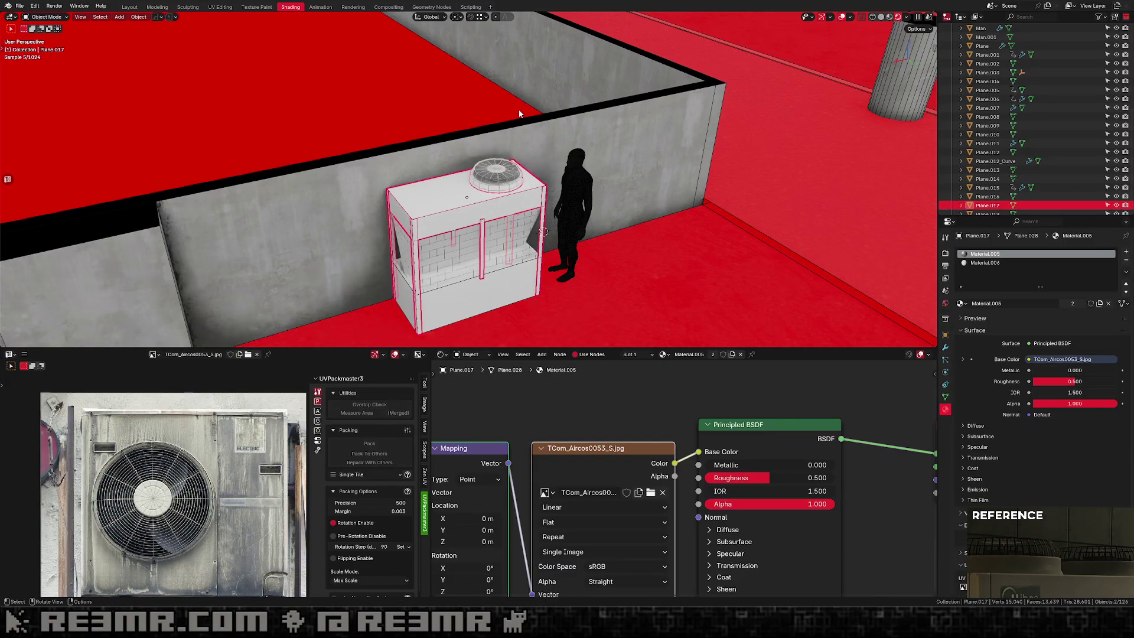
Mirror the fan cap along X about the unit body's origin, apply the mirror modifier and join the caps to the body.
{"action": "left_click", "coordinate": [491, 176]}
{"action": "key", "text": "ctrl+shift+alt+c"}
{"action": "left_click", "coordinate": [462, 200], "text": "shift"}
{"action": "key", "text": "alt+x"}
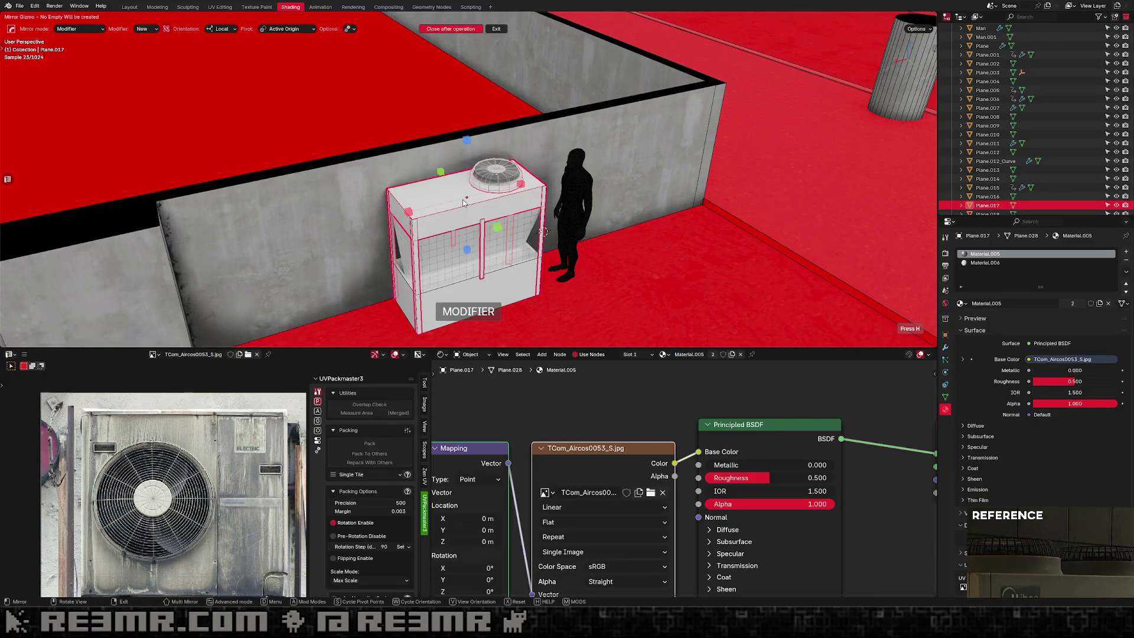
{"action": "left_click", "coordinate": [521, 186]}
{"action": "key", "text": "q"}
{"action": "mouse_move", "coordinate": [515, 170]}
{"action": "left_click", "coordinate": [559, 168]}
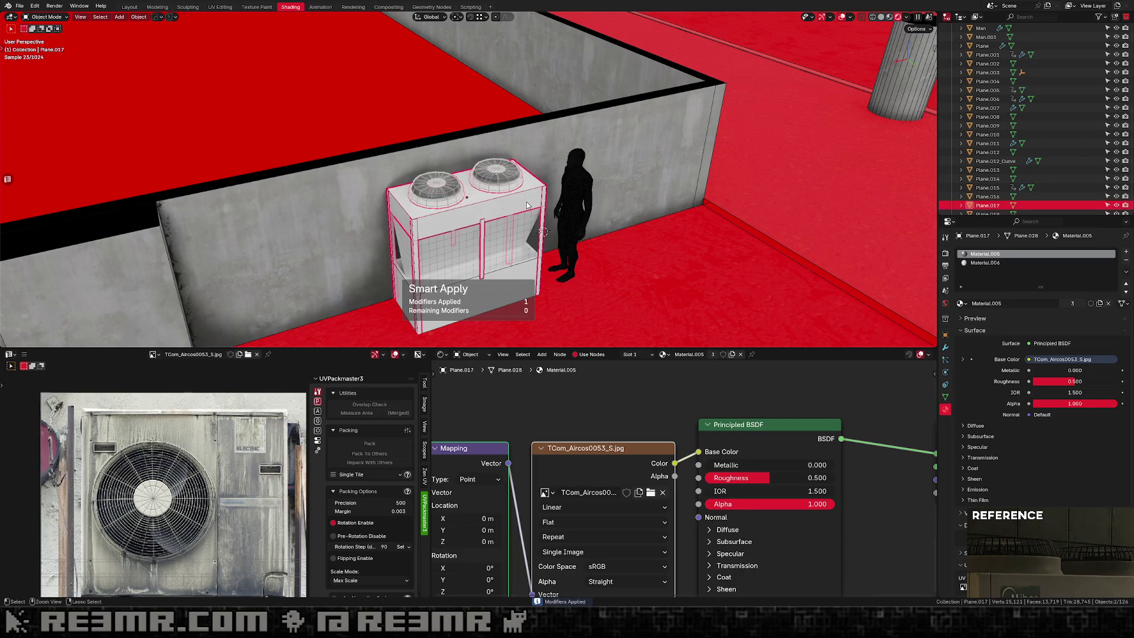
{"action": "middle_click_drag", "start_coordinate": [512, 181], "coordinate": [527, 155]}
Darken Material.006's base color to a neutral mid grey (#8B8B8B) and set its metallic to 1.000.
{"action": "left_click", "coordinate": [1001, 263]}
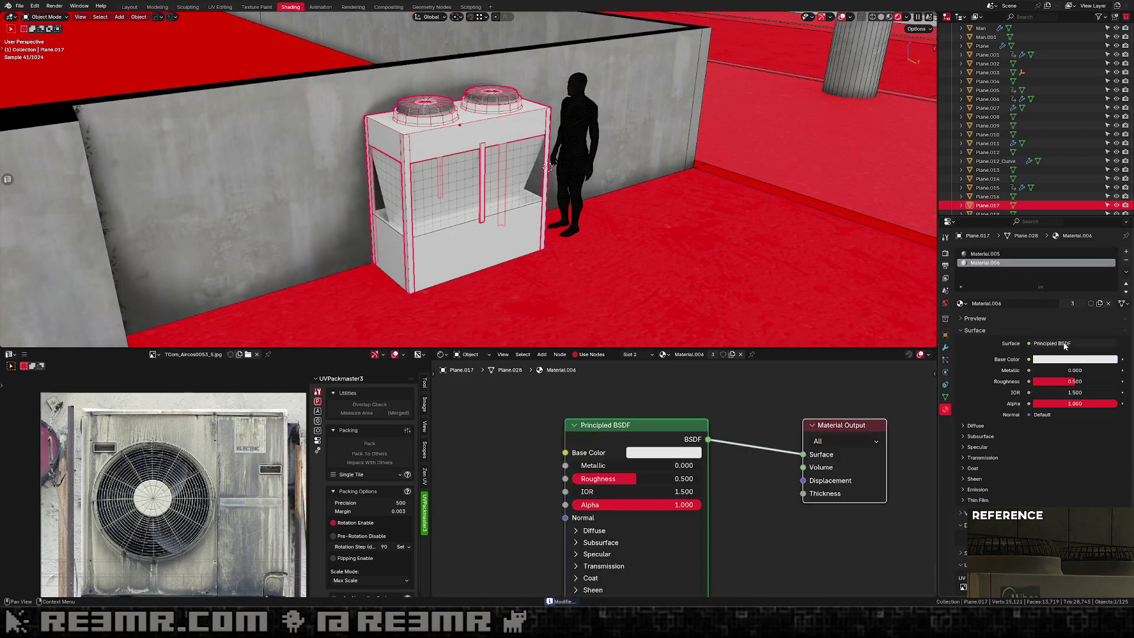
{"action": "left_click", "coordinate": [1068, 359]}
{"action": "left_click_drag", "start_coordinate": [1110, 234], "coordinate": [1113, 247]}
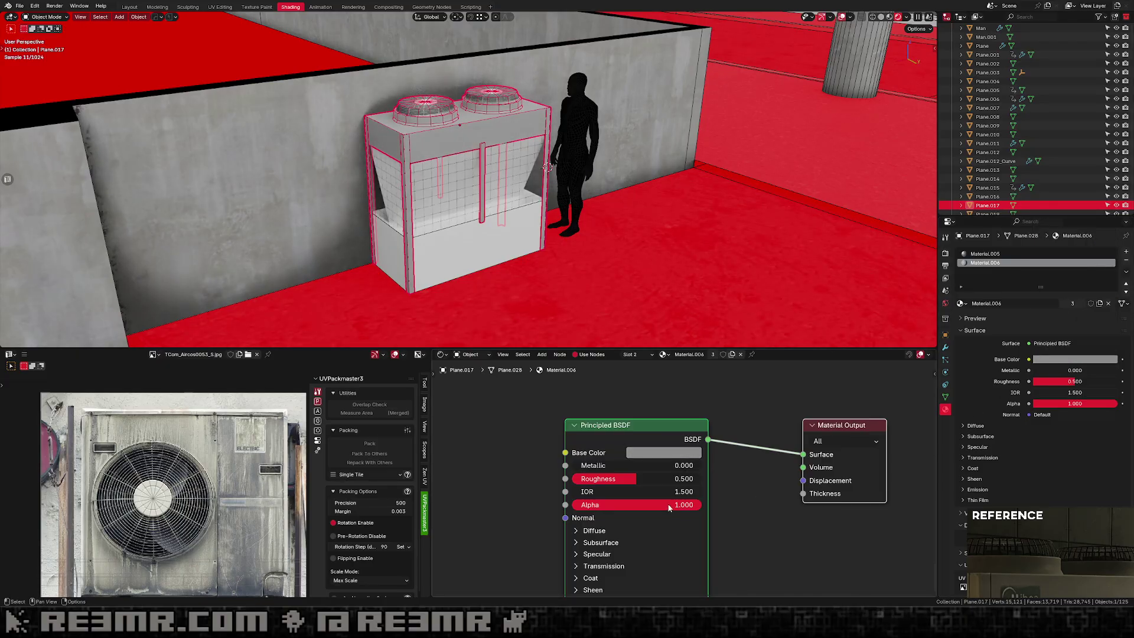
{"action": "left_click_drag", "start_coordinate": [633, 467], "coordinate": [762, 466]}
Hide the viewport overlays and lighten Material.006's base color to a pale, slightly warm grey.
{"action": "middle_click_drag", "start_coordinate": [555, 194], "coordinate": [483, 185]}
{"action": "left_click", "coordinate": [841, 17]}
{"action": "middle_click_drag", "start_coordinate": [661, 166], "coordinate": [575, 157]}
{"action": "scroll", "coordinate": [575, 158], "scroll_direction": "down", "scroll_amount": 3}
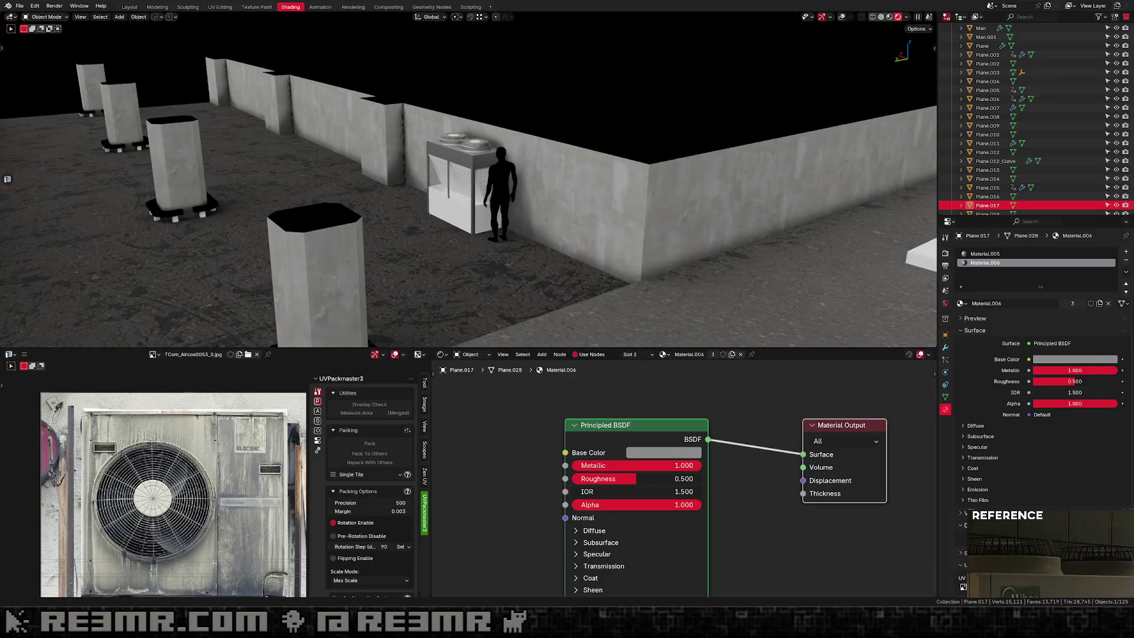
{"action": "middle_click_drag", "start_coordinate": [584, 223], "coordinate": [656, 330]}
{"action": "left_click", "coordinate": [639, 454]}
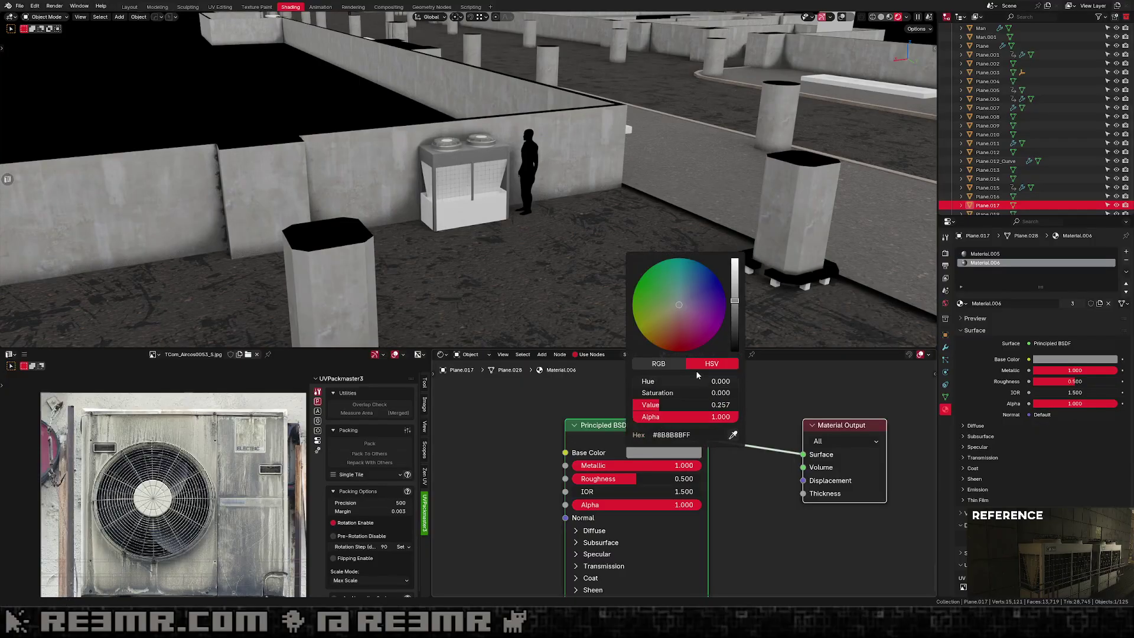
{"action": "left_click_drag", "start_coordinate": [735, 300], "coordinate": [734, 273]}
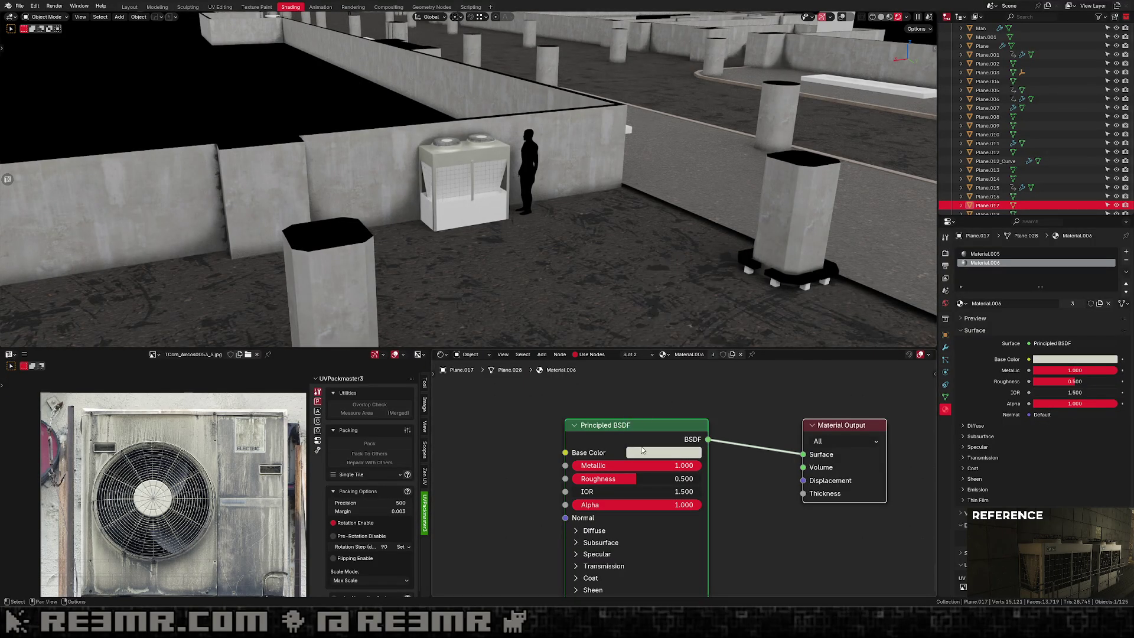
{"action": "left_click", "coordinate": [656, 452]}
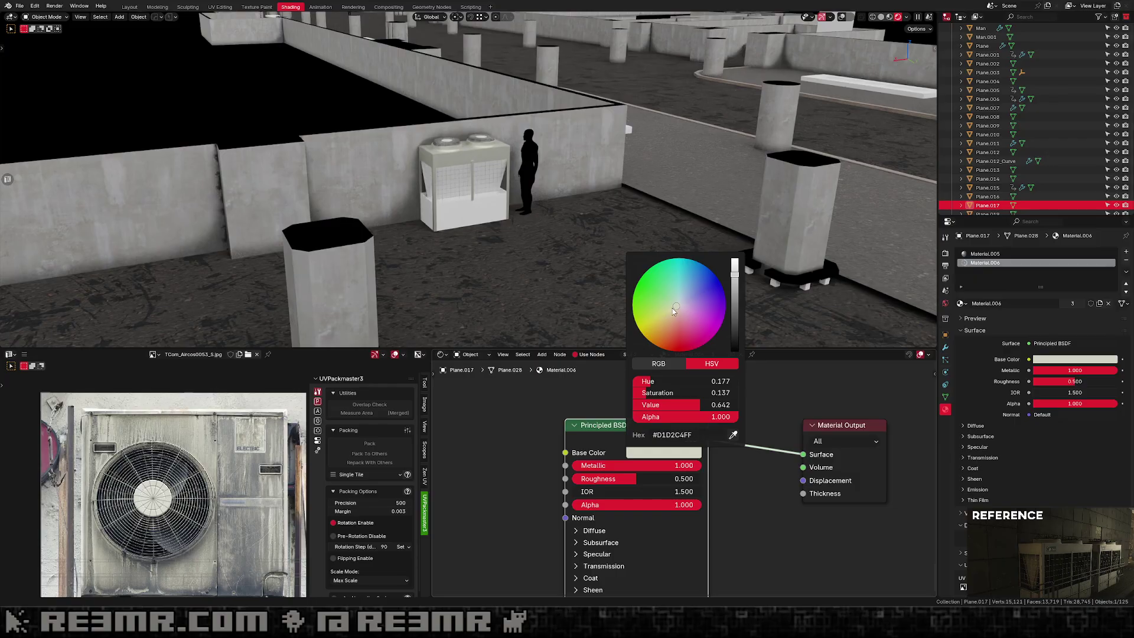
{"action": "left_click_drag", "start_coordinate": [675, 310], "coordinate": [677, 306]}
Link the upper body's materials to the unit's lower box.
{"action": "middle_click_drag", "start_coordinate": [522, 219], "coordinate": [501, 195]}
{"action": "scroll", "coordinate": [519, 231], "scroll_direction": "up", "scroll_amount": 1}
{"action": "left_click", "coordinate": [496, 215]}
{"action": "key", "text": "g"}
{"action": "right_click", "coordinate": [481, 148]}
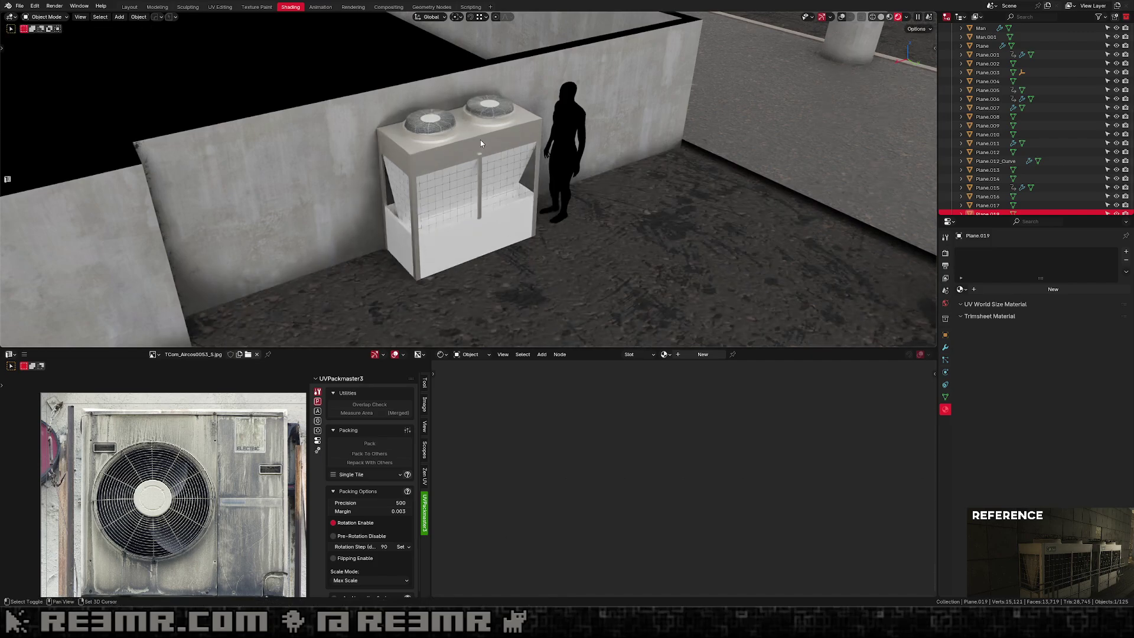
{"action": "left_click", "coordinate": [479, 140], "text": "shift"}
{"action": "key", "text": "ctrl+l"}
{"action": "left_click", "coordinate": [480, 139]}
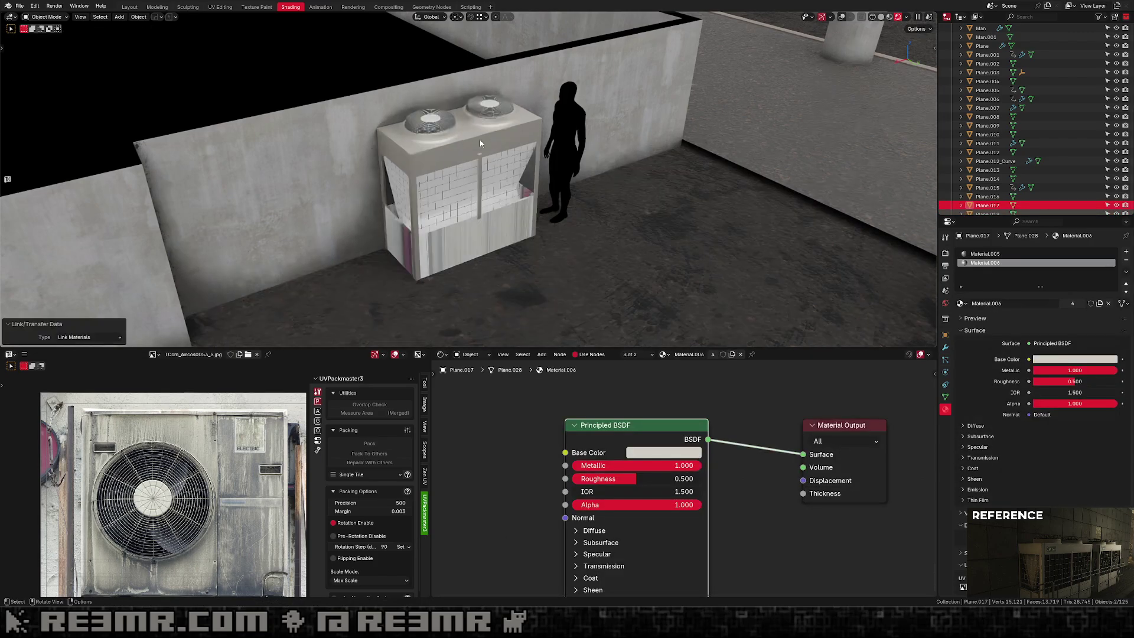
Assign Material.006 to all faces of the unit's lower box.
{"action": "middle_click_drag", "start_coordinate": [480, 176], "coordinate": [519, 234]}
{"action": "left_click", "coordinate": [519, 235]}
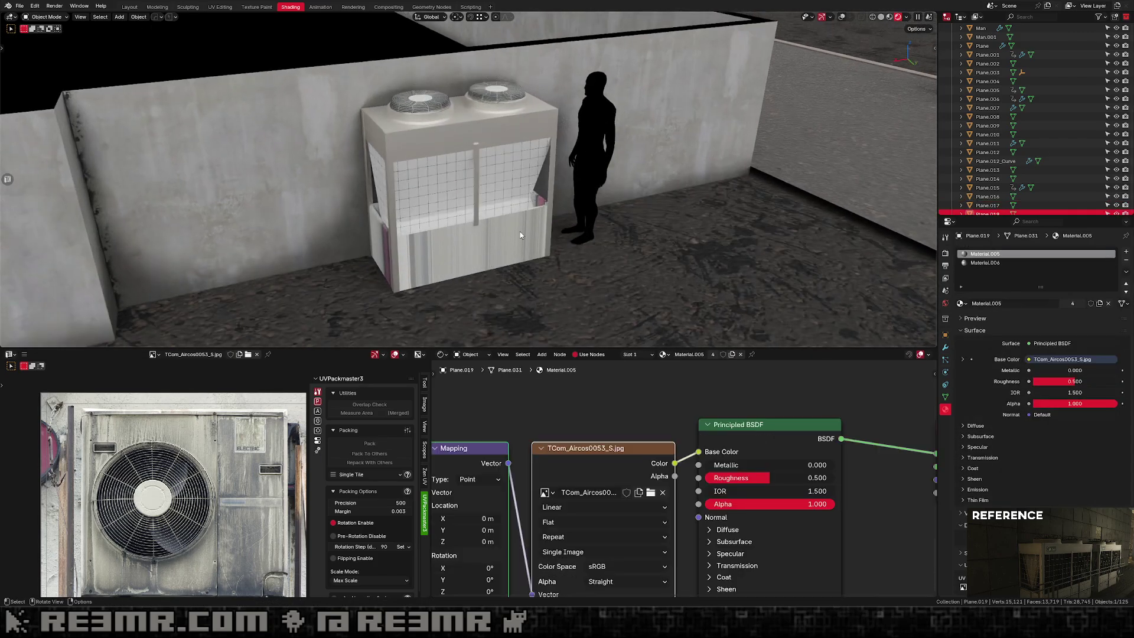
{"action": "left_click", "coordinate": [841, 16]}
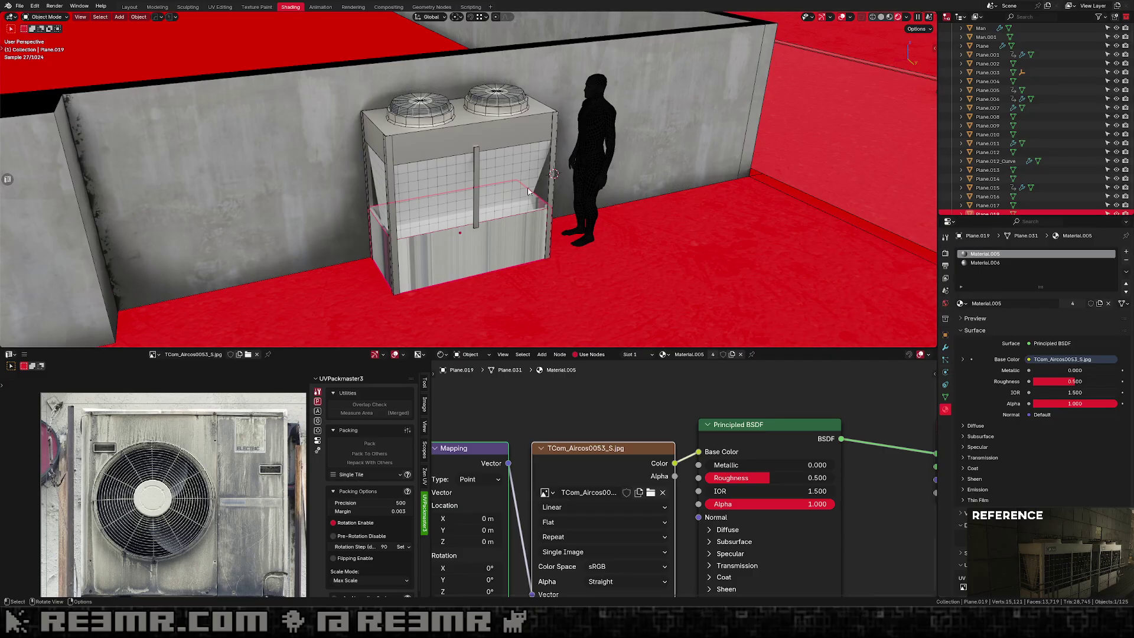
{"action": "key", "text": "Tab"}
{"action": "key", "text": "3"}
{"action": "key", "text": "ctrl+l"}
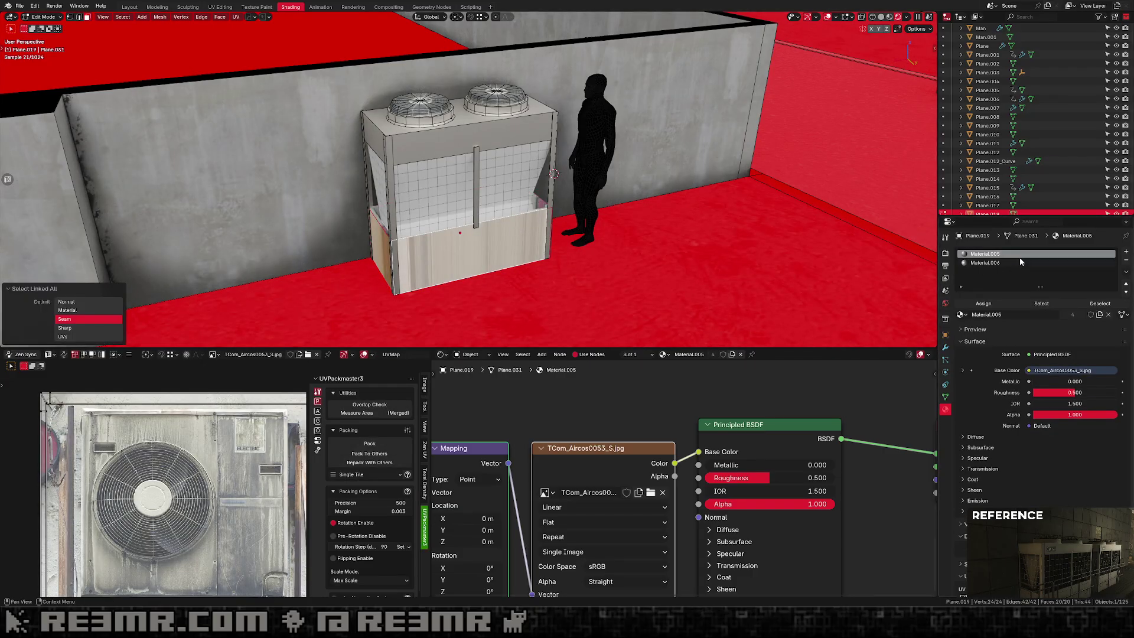
{"action": "left_click", "coordinate": [1004, 262]}
{"action": "left_click", "coordinate": [998, 303]}
{"action": "key", "text": "Tab"}
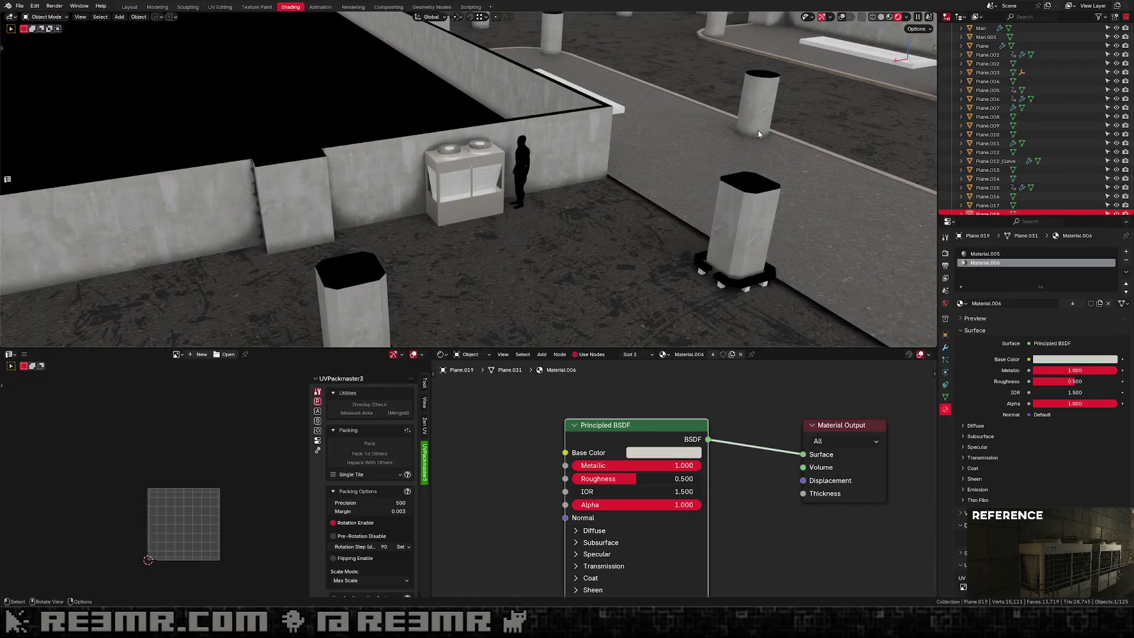
Hide the Tunnels object and turn the viewport overlays back on close to the unit.
{"action": "scroll", "coordinate": [1073, 57], "scroll_direction": "up", "scroll_amount": 3}
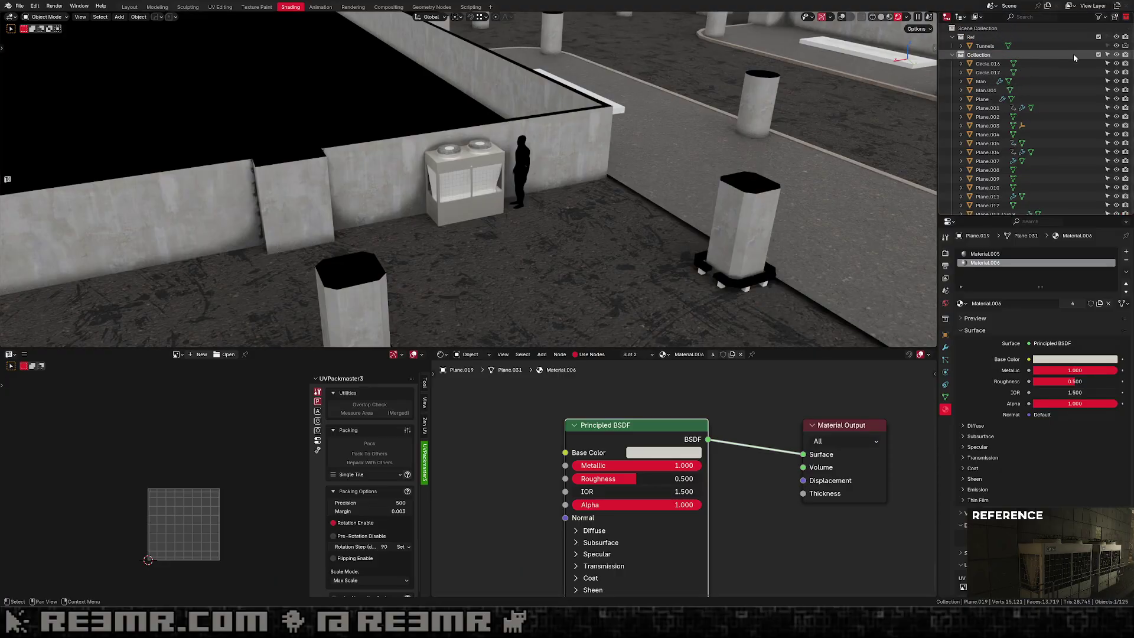
{"action": "left_click", "coordinate": [1115, 45]}
{"action": "middle_click_drag", "start_coordinate": [499, 177], "coordinate": [490, 217]}
{"action": "scroll", "coordinate": [449, 201], "scroll_direction": "up", "scroll_amount": 1}
{"action": "scroll", "coordinate": [508, 199], "scroll_direction": "up", "scroll_amount": 2}
{"action": "scroll", "coordinate": [499, 237], "scroll_direction": "up", "scroll_amount": 3}
{"action": "left_click", "coordinate": [482, 211]}
{"action": "left_click", "coordinate": [843, 17]}
Hide the unit's netting mesh and select all faces of the sloped inner panels behind it.
{"action": "left_click", "coordinate": [444, 242]}
{"action": "key", "text": "Tab"}
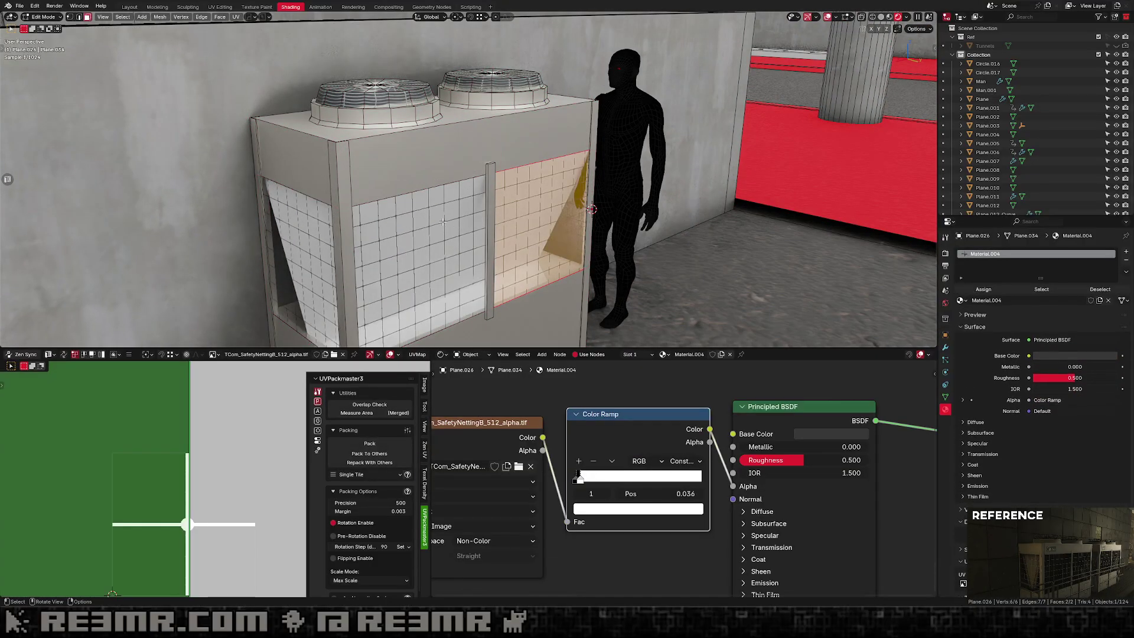
{"action": "scroll", "coordinate": [442, 221], "scroll_direction": "down", "scroll_amount": 3}
{"action": "key", "text": "Tab"}
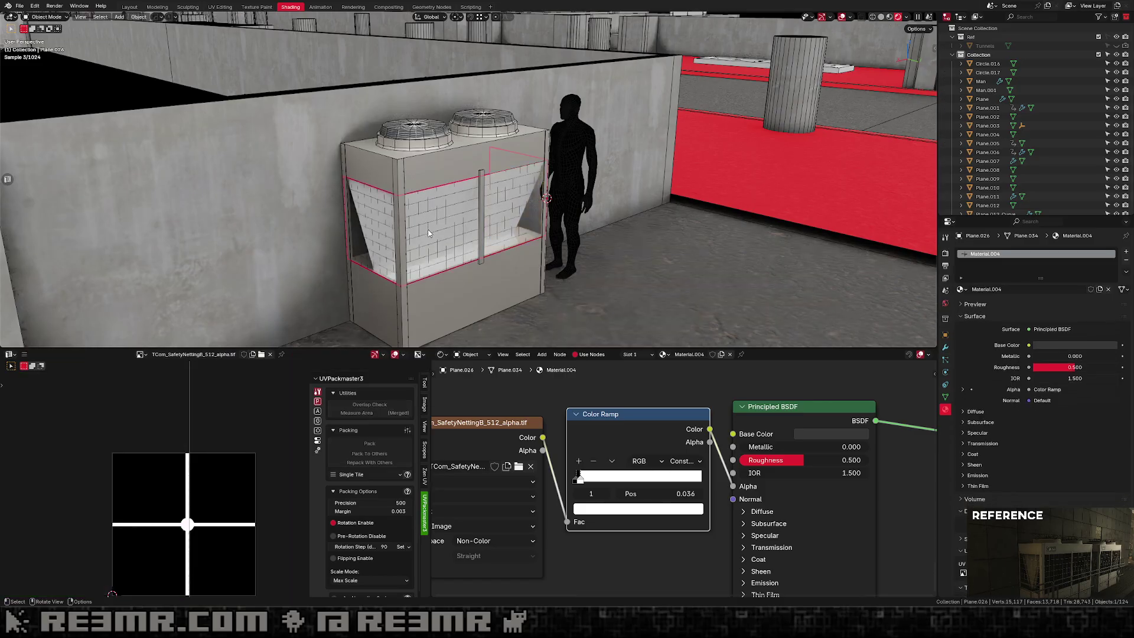
{"action": "key", "text": "h"}
{"action": "left_click", "coordinate": [431, 230]}
{"action": "key", "text": "Tab"}
{"action": "key", "text": "a"}
{"action": "mouse_move", "coordinate": [430, 228]}
{"action": "middle_mouse_down"}
{"action": "mouse_move", "coordinate": [490, 230]}
{"action": "mouse_move", "coordinate": [414, 242]}
{"action": "middle_mouse_up"}
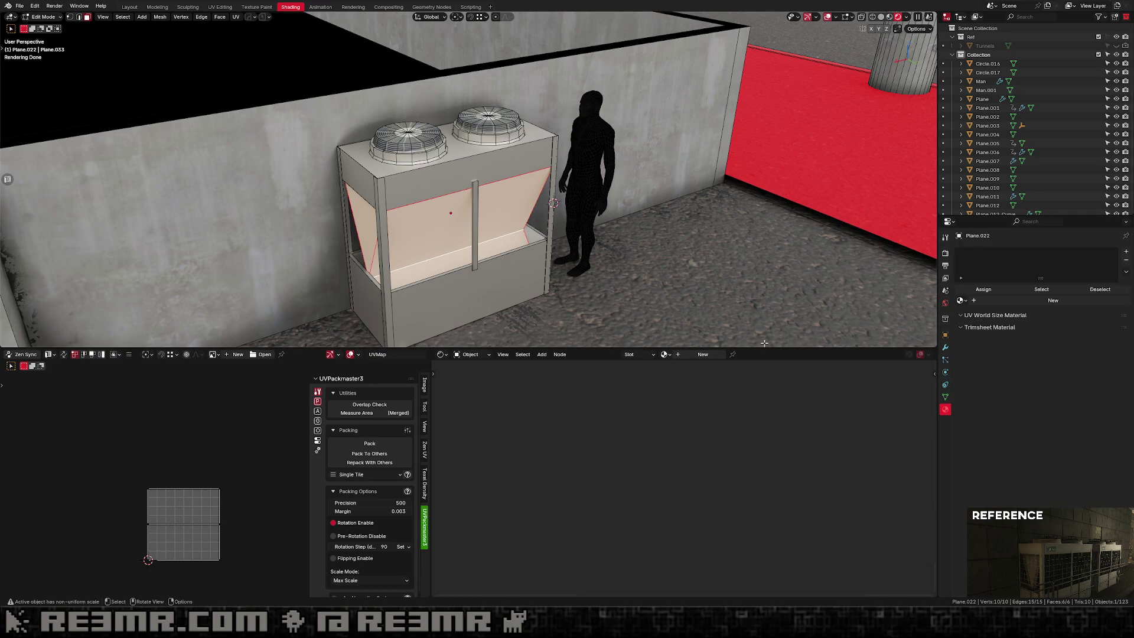
Give the inner panels a new material with a dark grey base color and a higher roughness.
{"action": "key", "text": "Tab"}
{"action": "middle_click_drag", "start_coordinate": [591, 230], "coordinate": [686, 344]}
{"action": "left_click", "coordinate": [703, 353]}
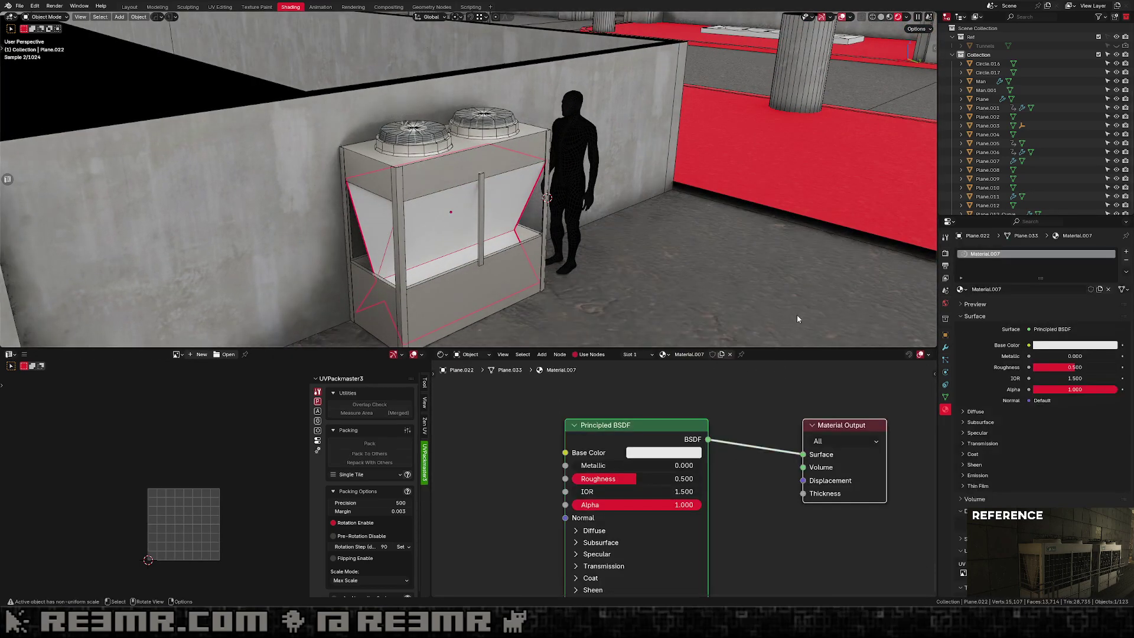
{"action": "left_click", "coordinate": [664, 453]}
{"action": "left_click_drag", "start_coordinate": [685, 404], "coordinate": [606, 404]}
{"action": "left_click_drag", "start_coordinate": [636, 478], "coordinate": [701, 479]}
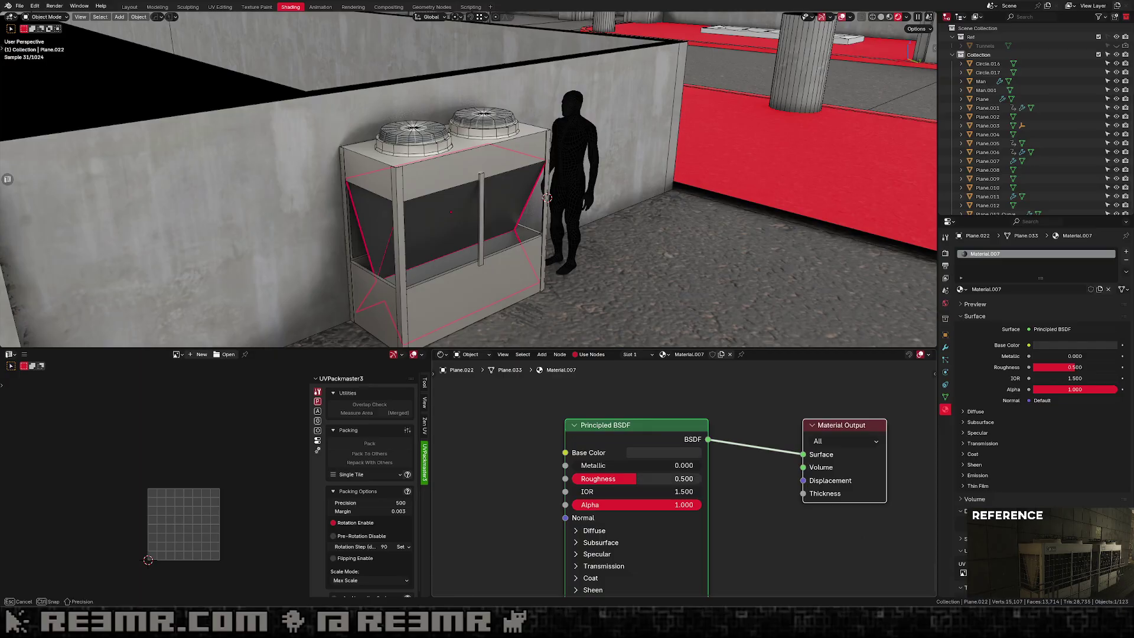
Reveal all hidden objects, including the netting, and hide only the Tunnels object again.
{"action": "middle_click_drag", "start_coordinate": [485, 266], "coordinate": [501, 264]}
{"action": "key", "text": "alt+h"}
{"action": "left_click", "coordinate": [578, 283]}
{"action": "key", "text": "h"}
{"action": "scroll", "coordinate": [654, 283], "scroll_direction": "down", "scroll_amount": 8}
{"action": "scroll", "coordinate": [654, 282], "scroll_direction": "down", "scroll_amount": 1}
{"action": "scroll", "coordinate": [584, 256], "scroll_direction": "up", "scroll_amount": 2}
{"action": "key", "text": "ctrl+z"}
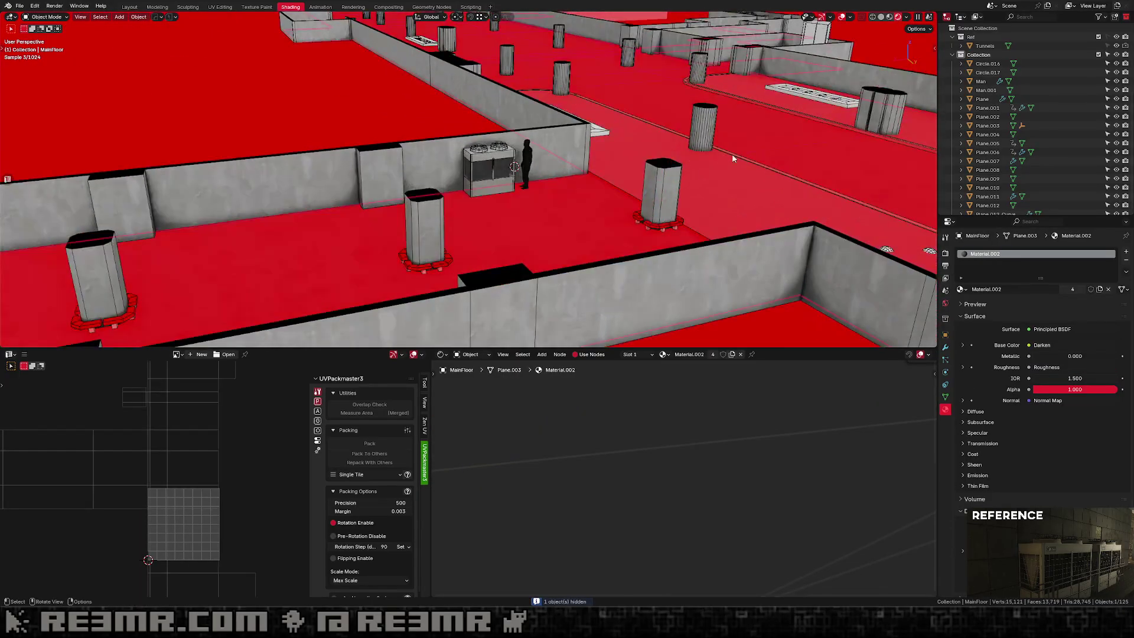
{"action": "left_click", "coordinate": [1106, 47]}
Hide the viewport overlays and examine the air-conditioning unit within the surrounding scene.
{"action": "scroll", "coordinate": [648, 186], "scroll_direction": "down", "scroll_amount": 6}
{"action": "middle_click_drag", "start_coordinate": [647, 186], "coordinate": [579, 127]}
{"action": "scroll", "coordinate": [581, 131], "scroll_direction": "up", "scroll_amount": 5}
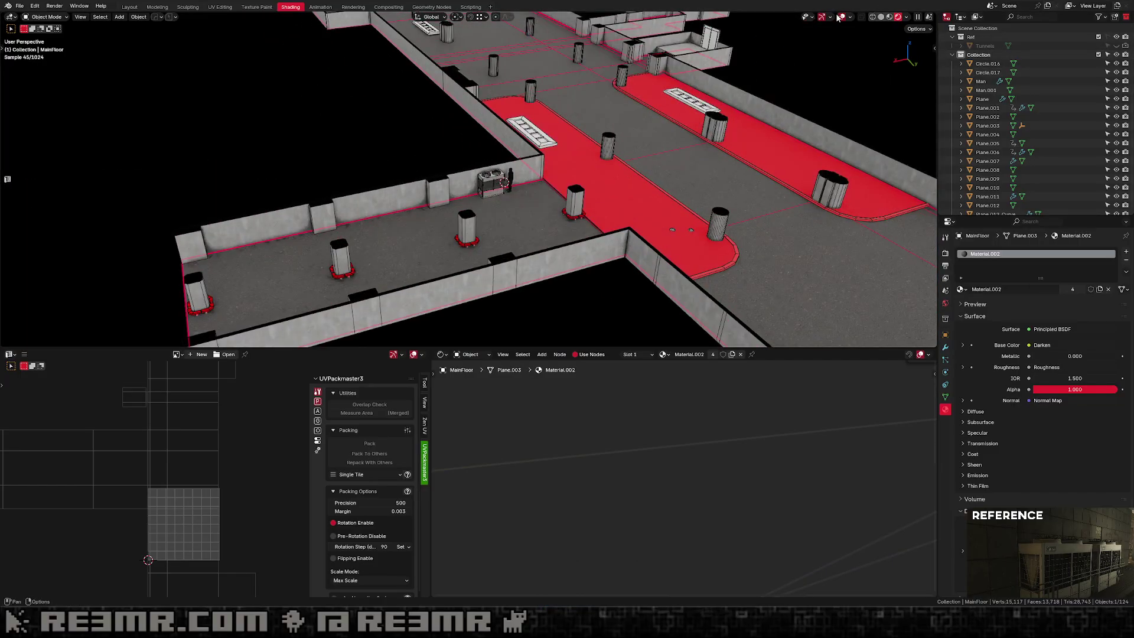
{"action": "key", "text": "shift+alt+z"}
{"action": "middle_click_drag", "start_coordinate": [716, 104], "coordinate": [864, 112], "text": "shift"}
{"action": "middle_click_drag", "start_coordinate": [608, 94], "coordinate": [632, 87]}
{"action": "scroll", "coordinate": [632, 87], "scroll_direction": "up", "scroll_amount": 3}
{"action": "middle_click_drag", "start_coordinate": [788, 173], "coordinate": [641, 139], "text": "shift"}
{"action": "scroll", "coordinate": [642, 139], "scroll_direction": "up", "scroll_amount": 4}
Lighten the base color of the netting's Material.004 to a mid grey.
{"action": "left_click", "coordinate": [643, 140]}
{"action": "scroll", "coordinate": [665, 147], "scroll_direction": "up", "scroll_amount": 3}
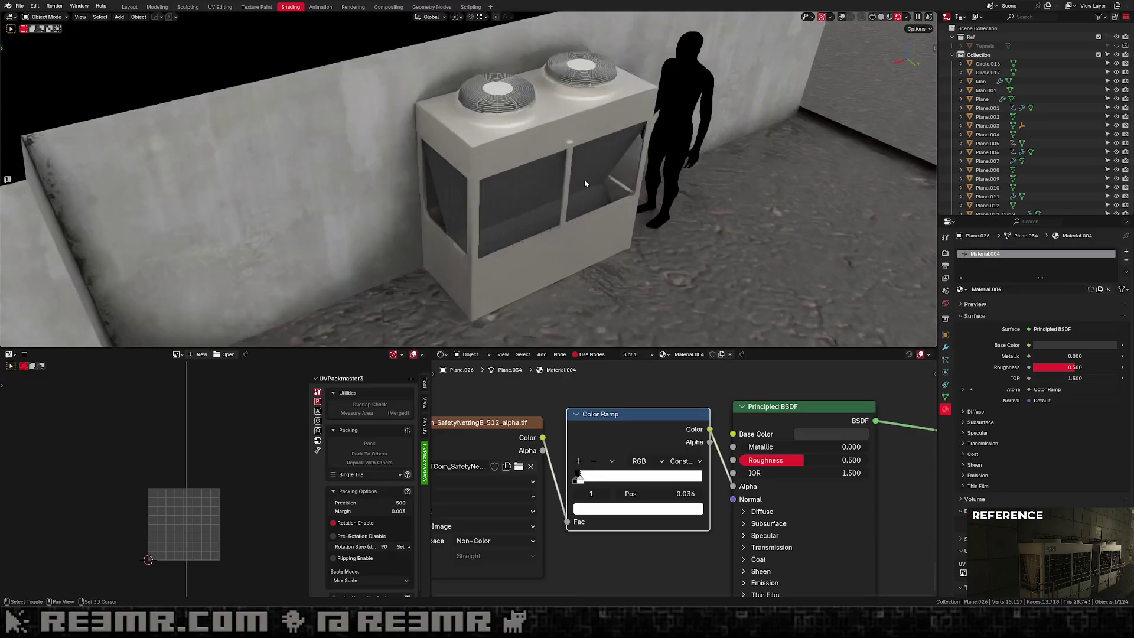
{"action": "left_click", "coordinate": [841, 426]}
{"action": "left_click", "coordinate": [843, 431]}
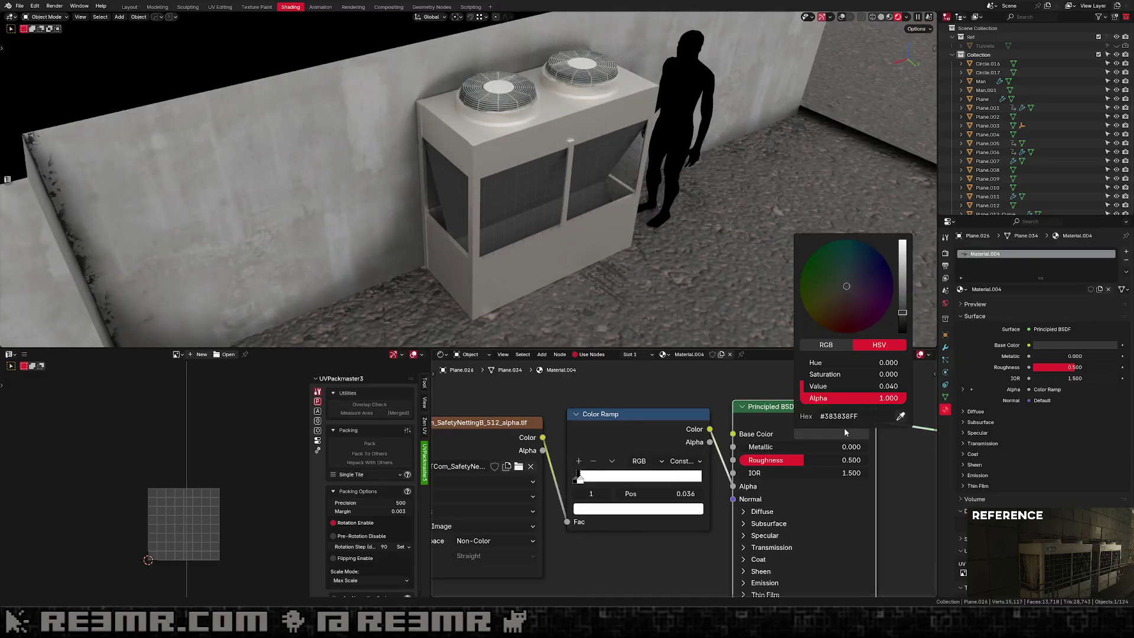
{"action": "left_click_drag", "start_coordinate": [902, 299], "coordinate": [902, 282]}
Examine the unit's netting from a distance and close up, and show the viewport overlays again.
{"action": "scroll", "coordinate": [502, 199], "scroll_direction": "down", "scroll_amount": 10}
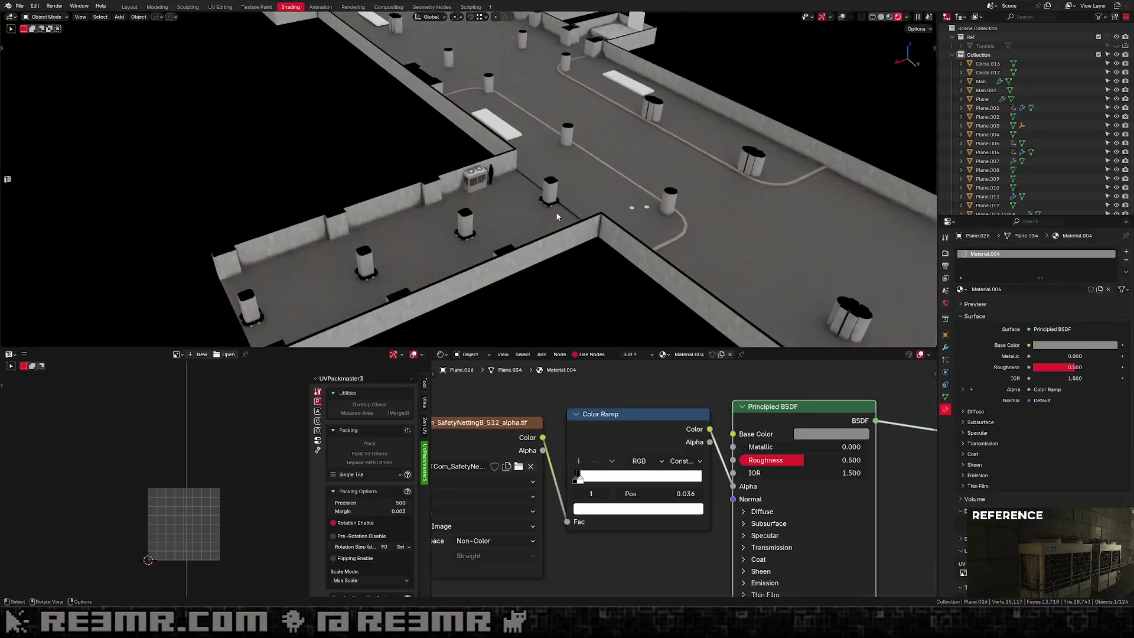
{"action": "scroll", "coordinate": [558, 217], "scroll_direction": "up", "scroll_amount": 3}
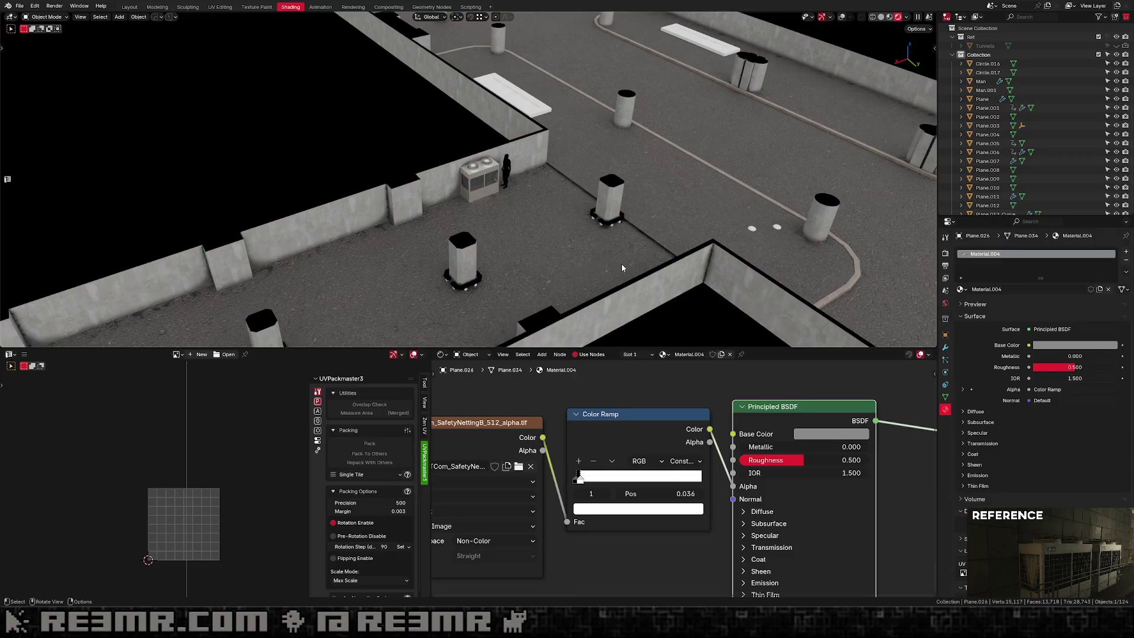
{"action": "scroll", "coordinate": [529, 172], "scroll_direction": "up", "scroll_amount": 4}
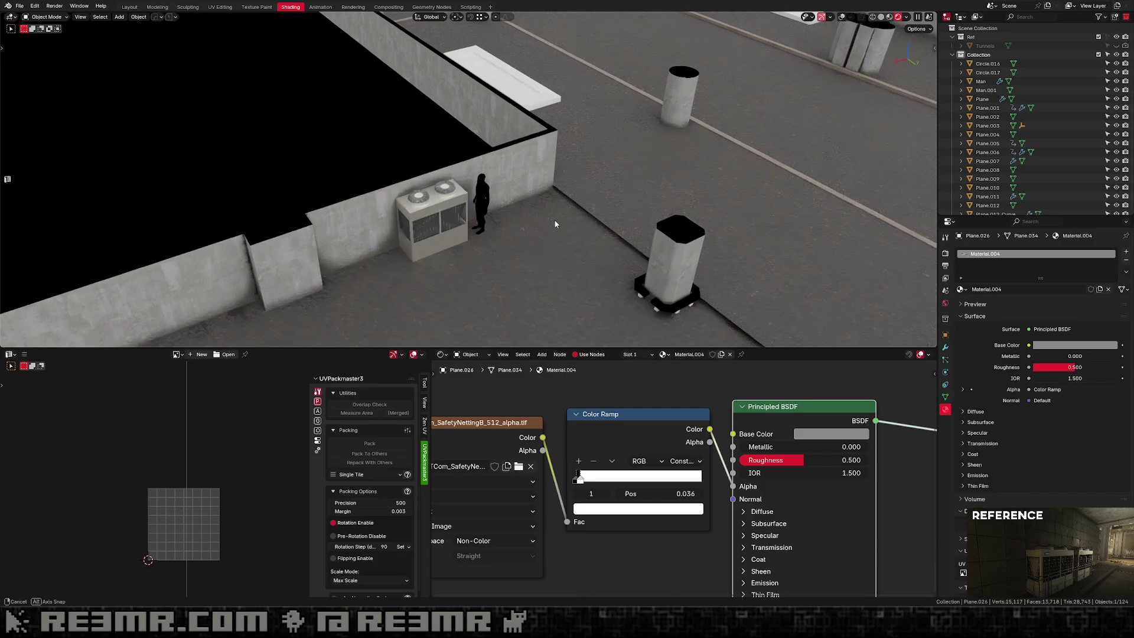
{"action": "middle_click_drag", "start_coordinate": [553, 222], "coordinate": [640, 151]}
{"action": "scroll", "coordinate": [640, 151], "scroll_direction": "up", "scroll_amount": 3}
{"action": "key", "text": "alt+shift+z"}
{"action": "middle_click_drag", "start_coordinate": [652, 212], "coordinate": [731, 115], "text": "shift"}
{"action": "scroll", "coordinate": [731, 115], "scroll_direction": "up", "scroll_amount": 4}
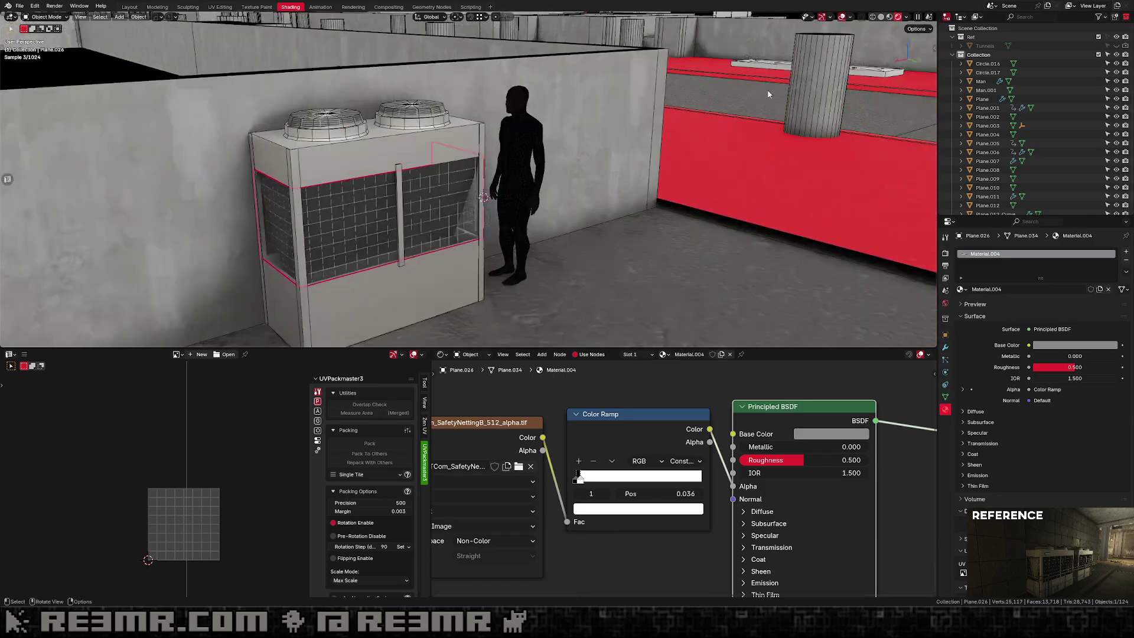
Switch to solid shading, isolate the unit's lower box, delete its underside face and leave the isolated view.
{"action": "left_click", "coordinate": [881, 17]}
{"action": "left_click", "coordinate": [435, 219]}
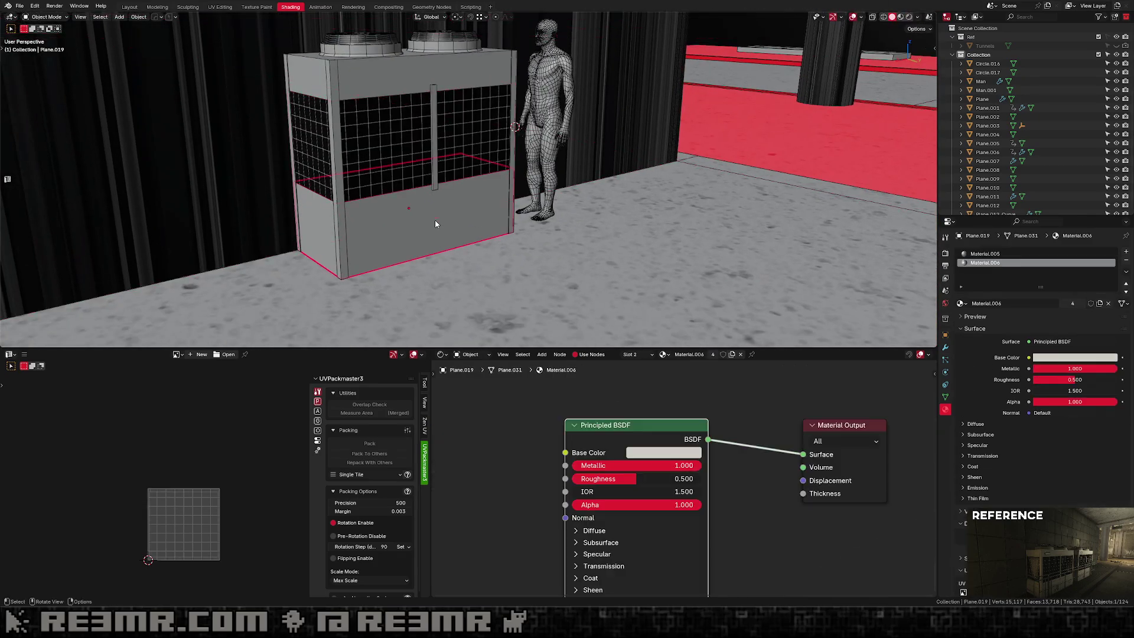
{"action": "key", "text": "Tab"}
{"action": "key", "text": "KP_Divide"}
{"action": "middle_click_drag", "start_coordinate": [436, 211], "coordinate": [431, 183]}
{"action": "left_click", "coordinate": [463, 186]}
{"action": "key", "text": "x"}
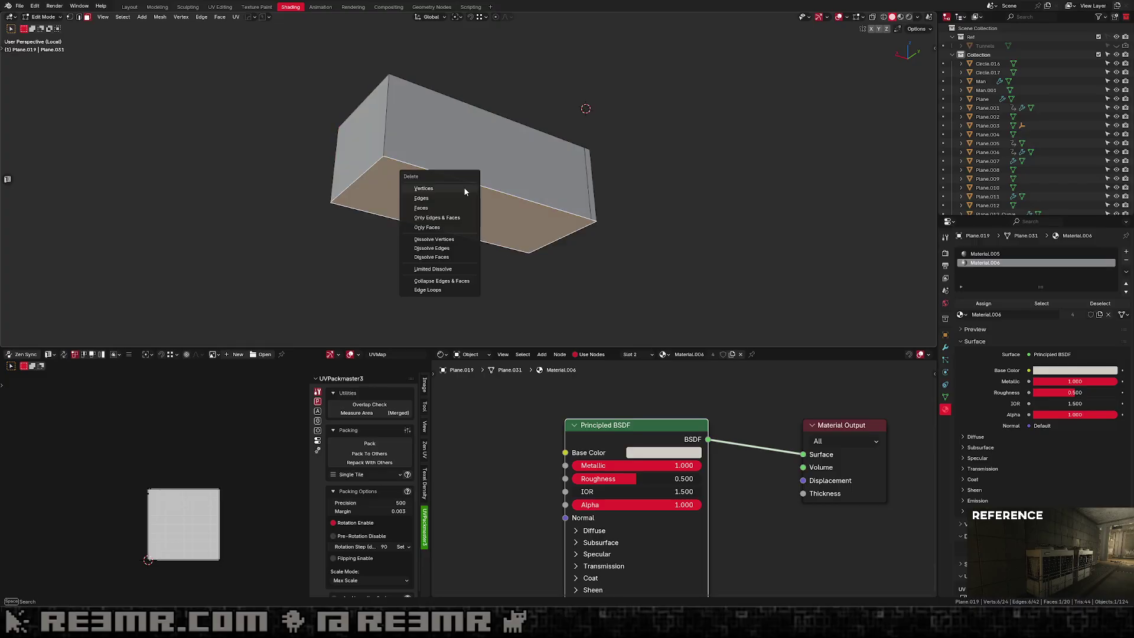
{"action": "left_click", "coordinate": [445, 207]}
{"action": "key", "text": "Tab"}
{"action": "key", "text": "KP_Divide"}
{"action": "key", "text": "Tab"}
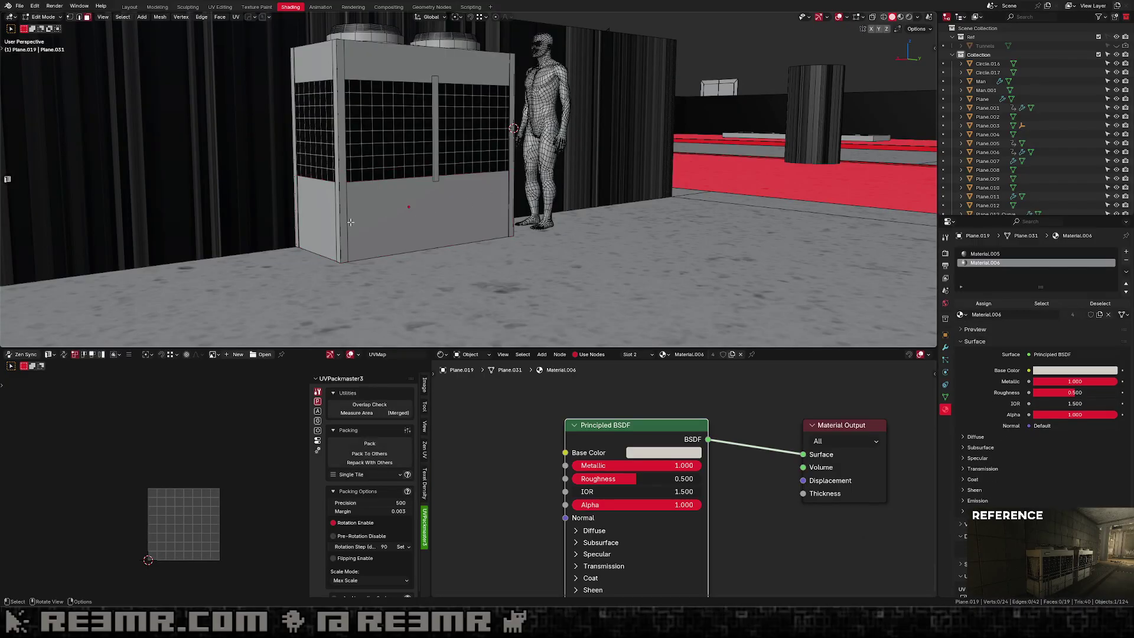
Try to inset the long front face of the unit's lower box by about 0.04 m.
{"action": "left_click", "coordinate": [415, 215]}
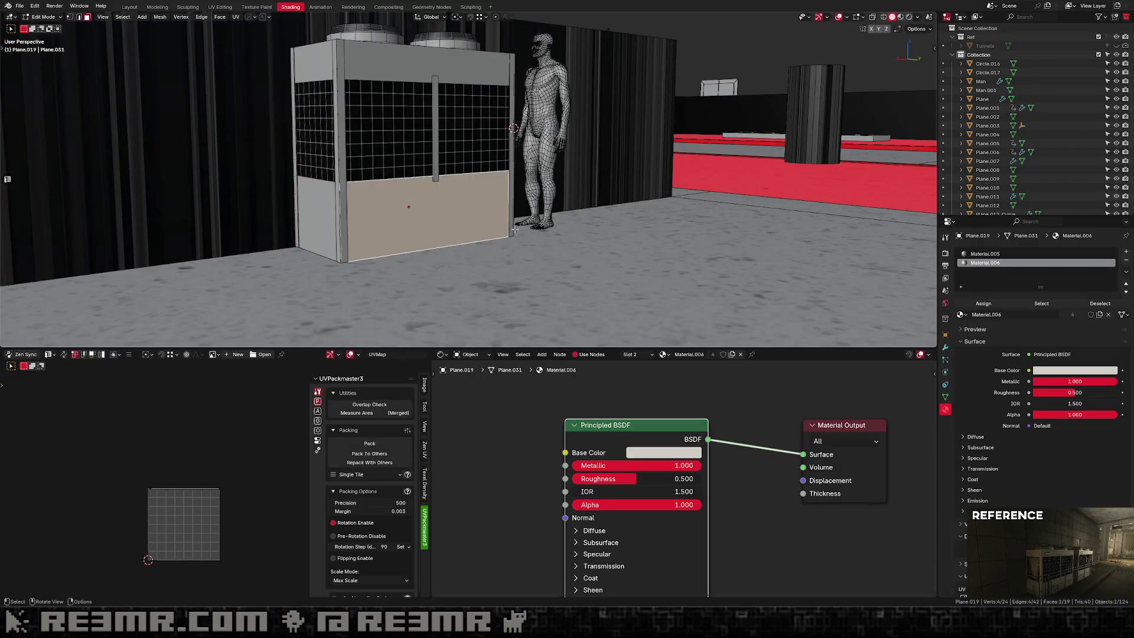
{"action": "middle_click_drag", "start_coordinate": [514, 229], "coordinate": [592, 250]}
{"action": "key", "text": "i"}
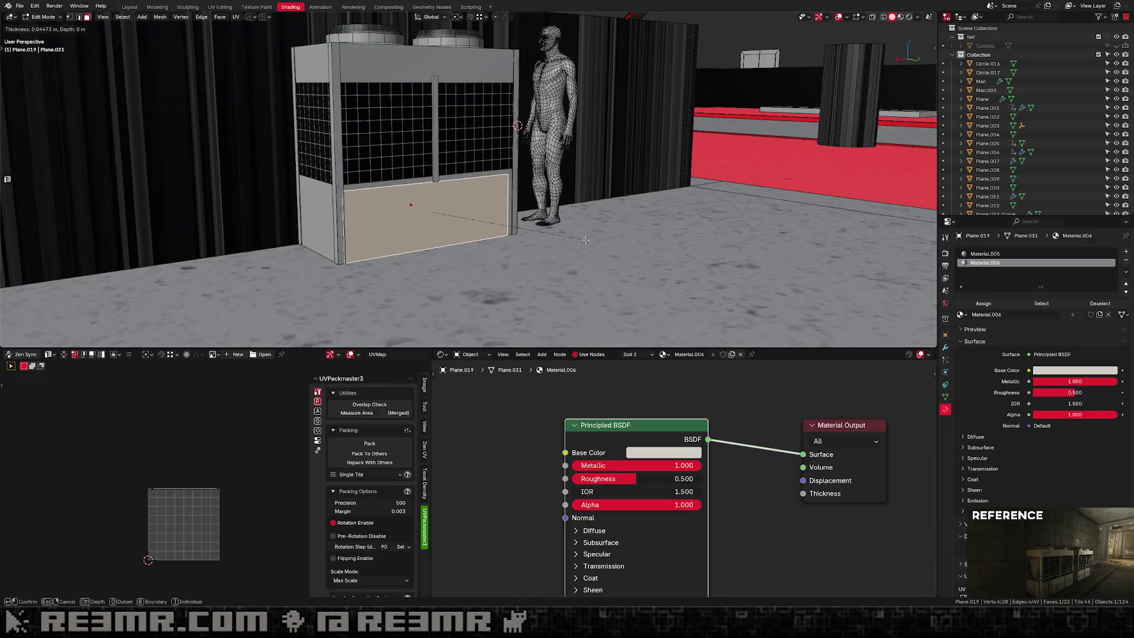
{"action": "left_click", "coordinate": [585, 240]}
{"action": "middle_click_drag", "start_coordinate": [586, 240], "coordinate": [567, 187]}
{"action": "key", "text": "alt+z"}
{"action": "key", "text": "alt+z"}
{"action": "key", "text": "Tab"}
{"action": "key", "text": "Tab"}
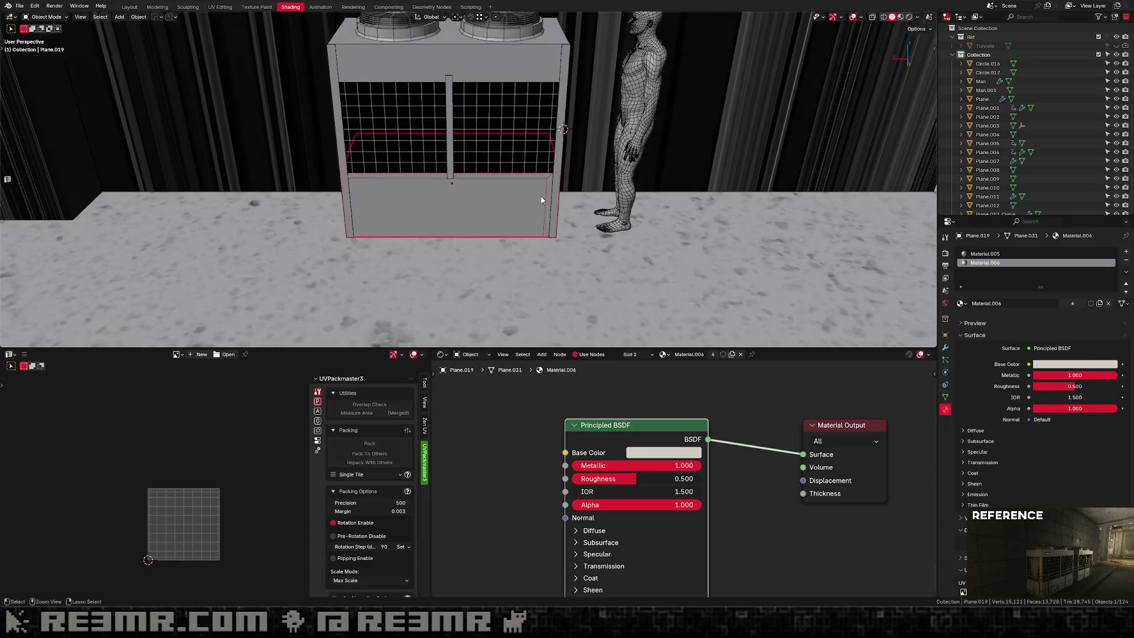
{"action": "key", "text": "e"}
{"action": "right_click", "coordinate": [590, 186]}
Isolate the lower box, dissolve the surplus edge loop beside its front face and leave the isolated view.
{"action": "key", "text": "slash"}
{"action": "key", "text": "2"}
{"action": "left_click", "coordinate": [591, 198], "text": "alt"}
{"action": "key", "text": "ctrl+x"}
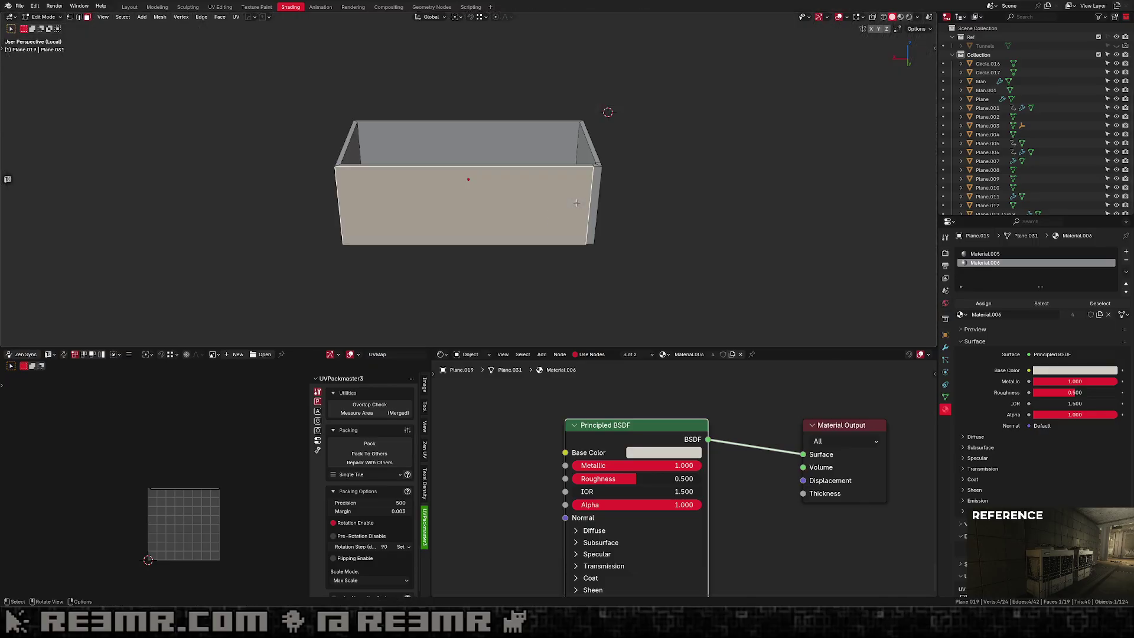
{"action": "middle_click_drag", "start_coordinate": [594, 198], "coordinate": [538, 179]}
{"action": "middle_click_drag", "start_coordinate": [612, 169], "coordinate": [473, 242]}
{"action": "key", "text": "Tab"}
{"action": "key", "text": "KP_Divide"}
Inset the long front face of the lower box by about 0.05 m.
{"action": "key", "text": "Tab"}
{"action": "key", "text": "3"}
{"action": "left_click", "coordinate": [452, 230]}
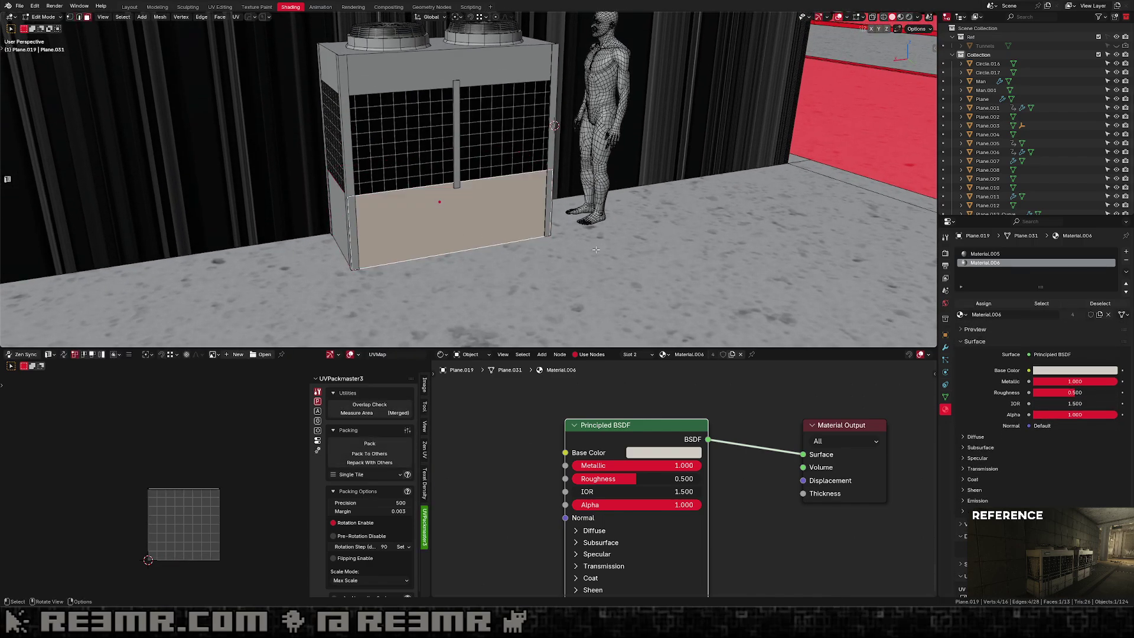
{"action": "key", "text": "i"}
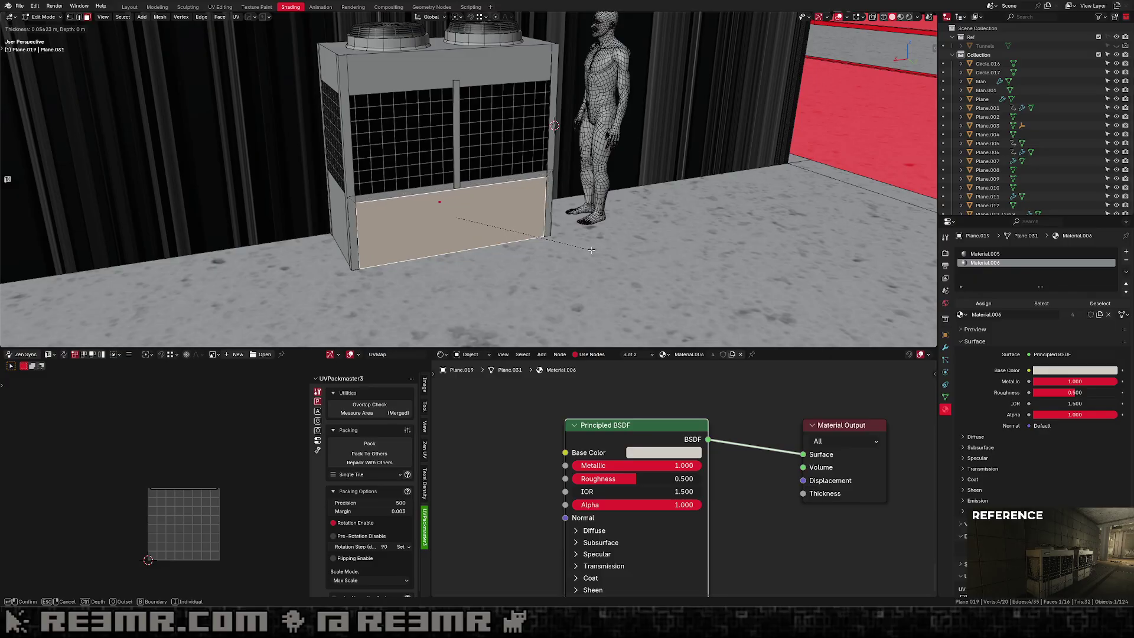
{"action": "left_click", "coordinate": [626, 242]}
{"action": "middle_click_drag", "start_coordinate": [499, 226], "coordinate": [531, 244]}
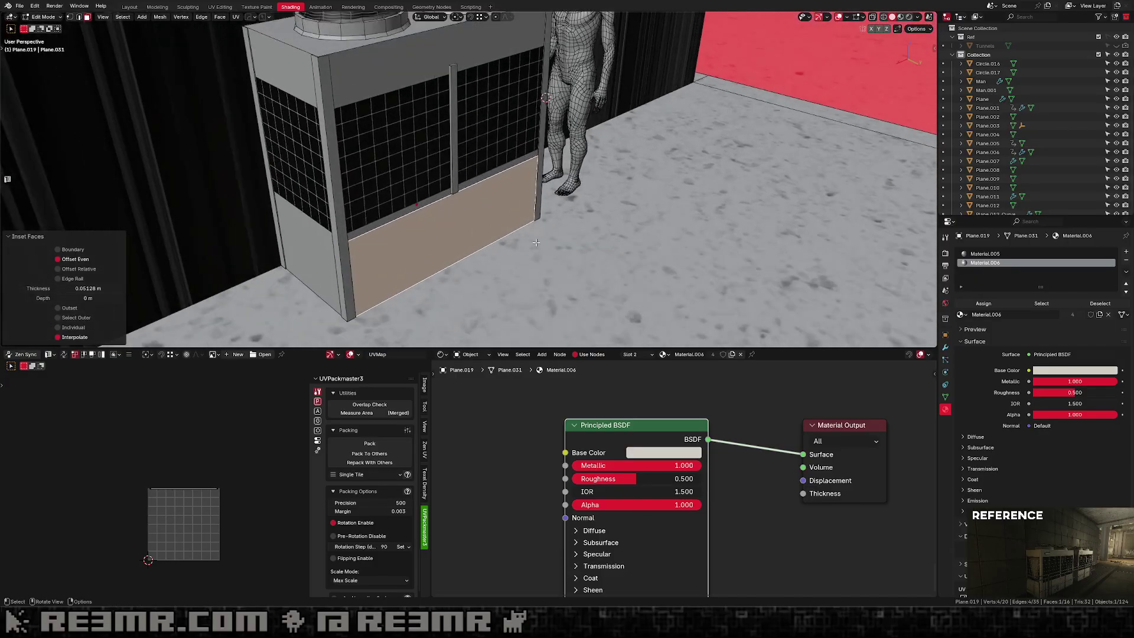
{"action": "key", "text": "e"}
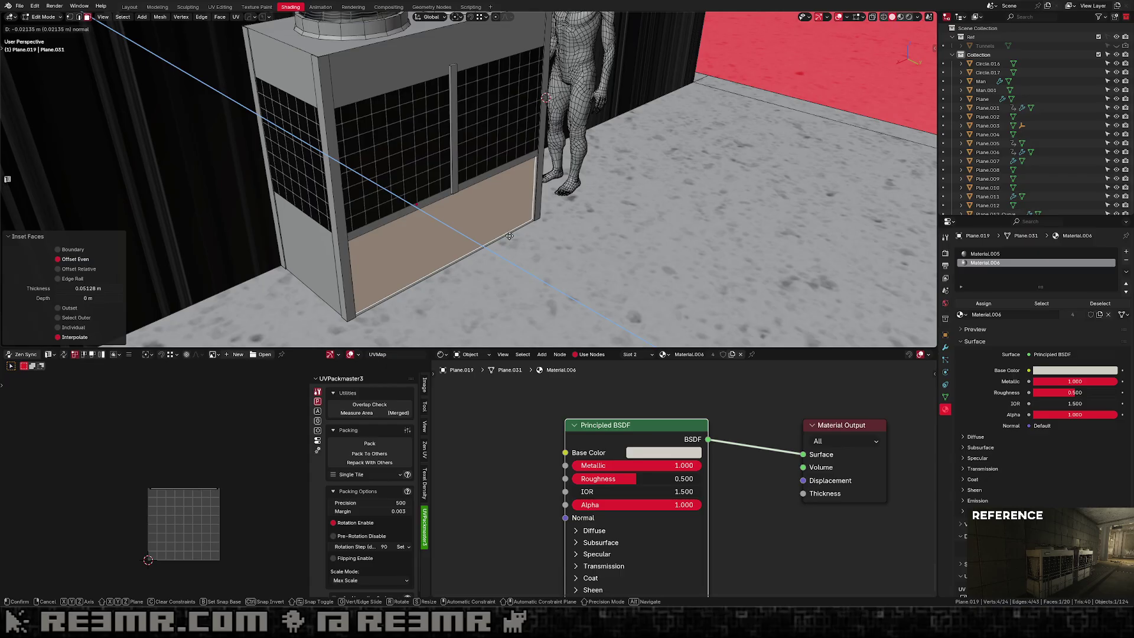
{"action": "left_click", "coordinate": [509, 236]}
{"action": "key", "text": "ctrl+z"}
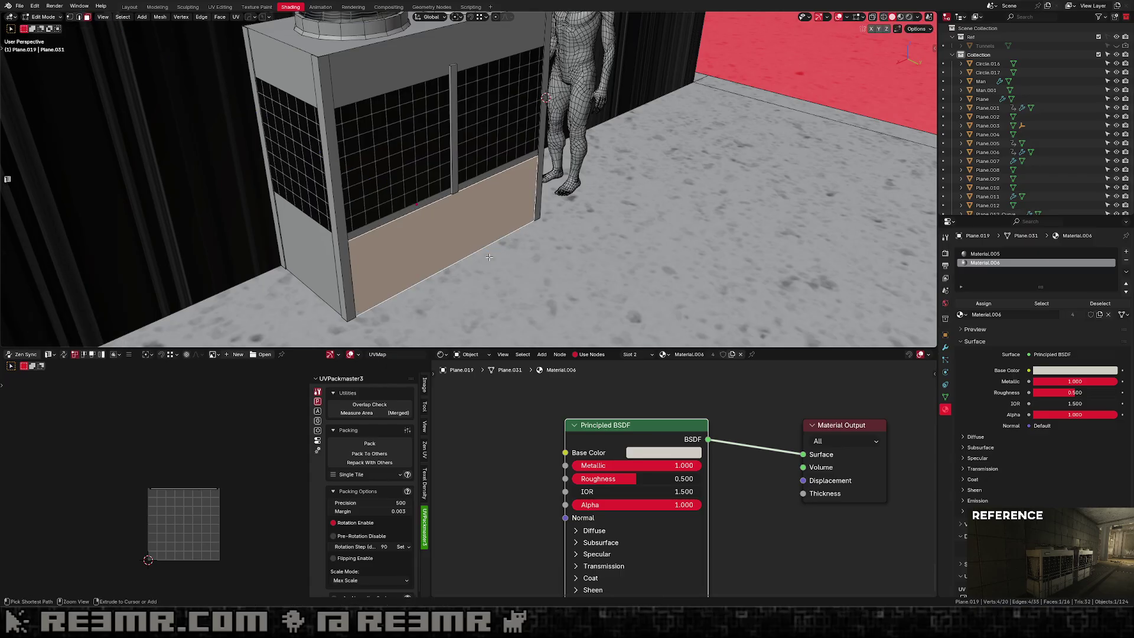
Extrude the inset front panel inward by 0.02 m and delete the narrow ledge face along its bottom.
{"action": "key", "text": "e"}
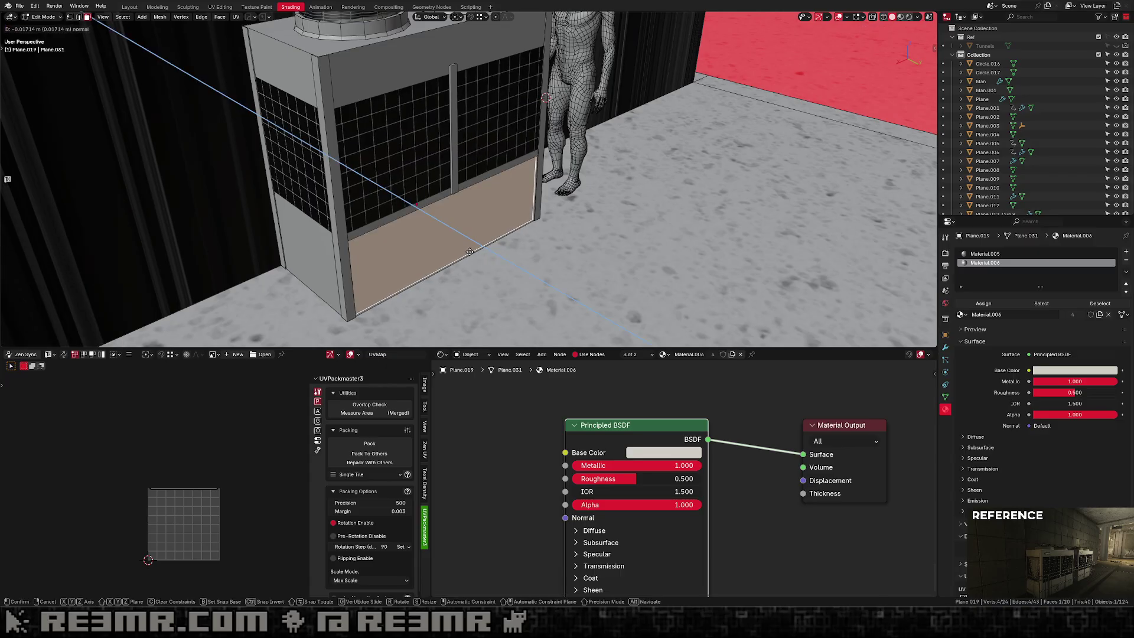
{"action": "type", "text": "-.01"}
{"action": "key", "text": "BackSpace"}
{"action": "type", "text": "2"}
{"action": "key", "text": "Return"}
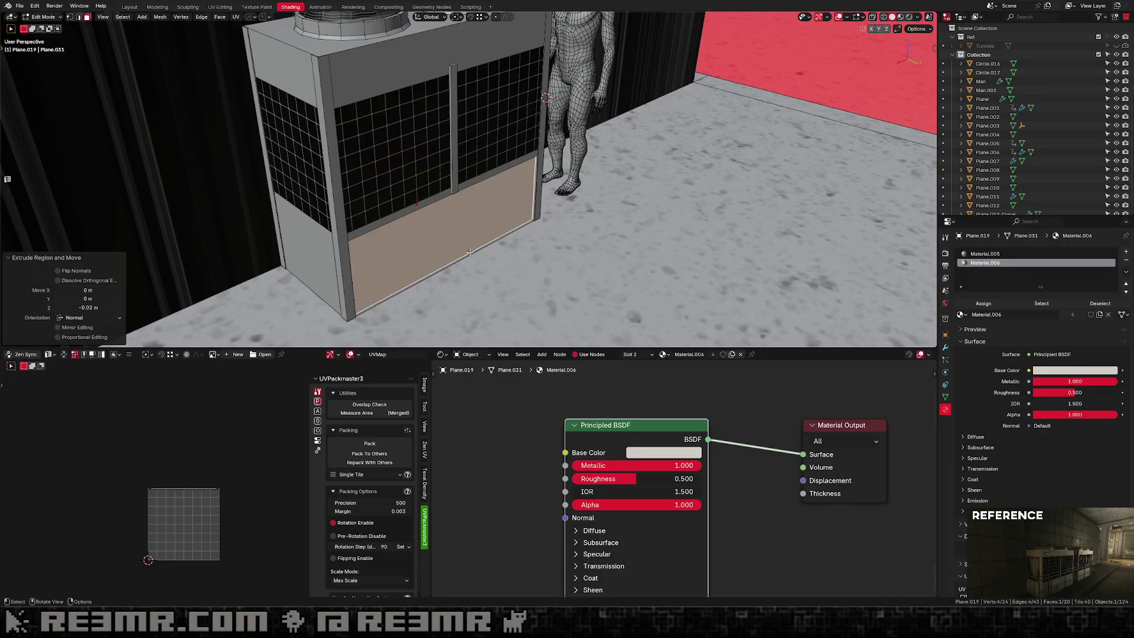
{"action": "left_click", "coordinate": [472, 253]}
{"action": "key", "text": "x"}
{"action": "left_click", "coordinate": [471, 253]}
Isolate the lower box and inset its short end face by about 0.05 m.
{"action": "middle_click_drag", "start_coordinate": [471, 253], "coordinate": [443, 205]}
{"action": "left_click", "coordinate": [443, 205]}
{"action": "middle_click_drag", "start_coordinate": [554, 231], "coordinate": [471, 206]}
{"action": "key", "text": "ctrl+r"}
{"action": "right_click", "coordinate": [471, 207]}
{"action": "key", "text": "1"}
{"action": "key", "text": "alt+z"}
{"action": "key", "text": "alt+z"}
{"action": "key", "text": "KP_Divide"}
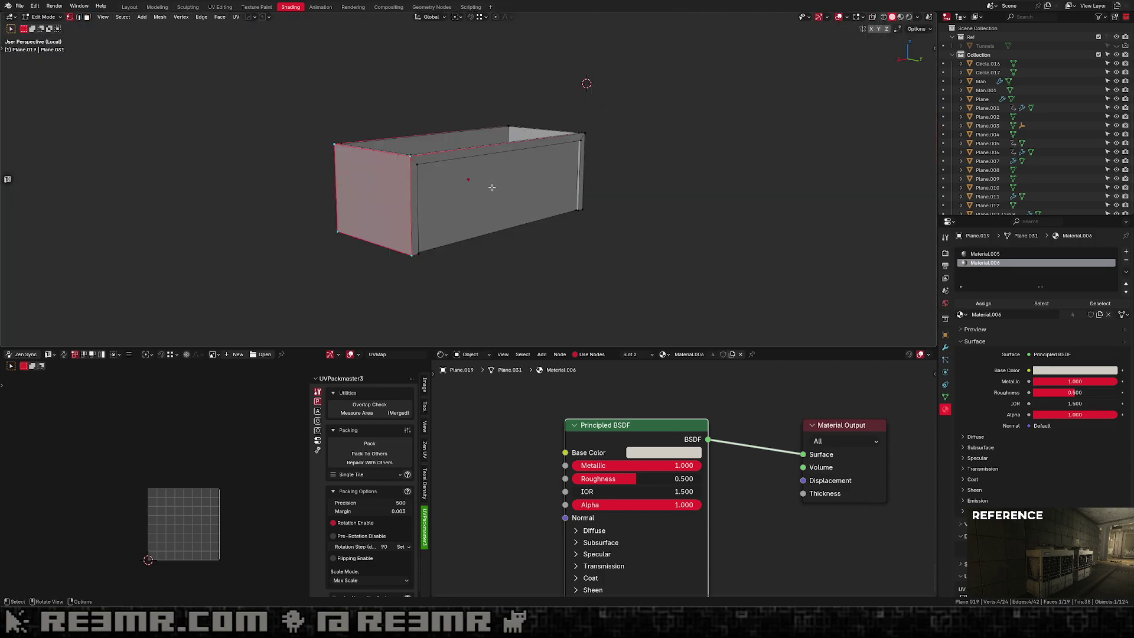
{"action": "key", "text": "alt+z"}
{"action": "key", "text": "alt+z"}
{"action": "key", "text": "i"}
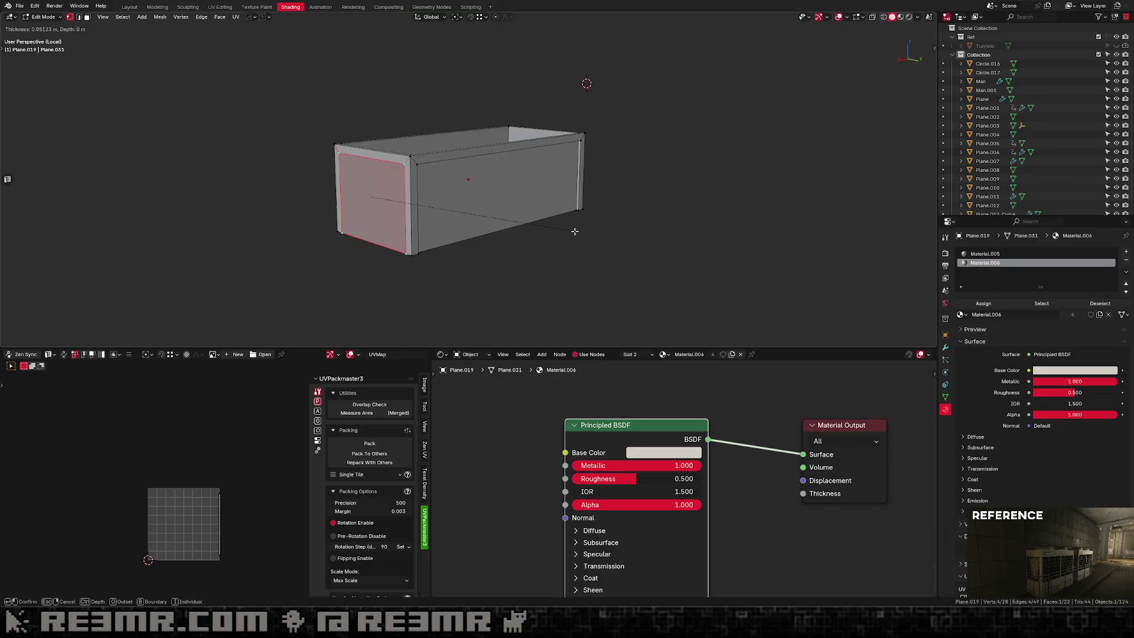
{"action": "left_click", "coordinate": [575, 231]}
Move the top edge of the inset end panel along Z to align it with the front panel's top edge.
{"action": "middle_click_drag", "start_coordinate": [582, 228], "coordinate": [614, 238]}
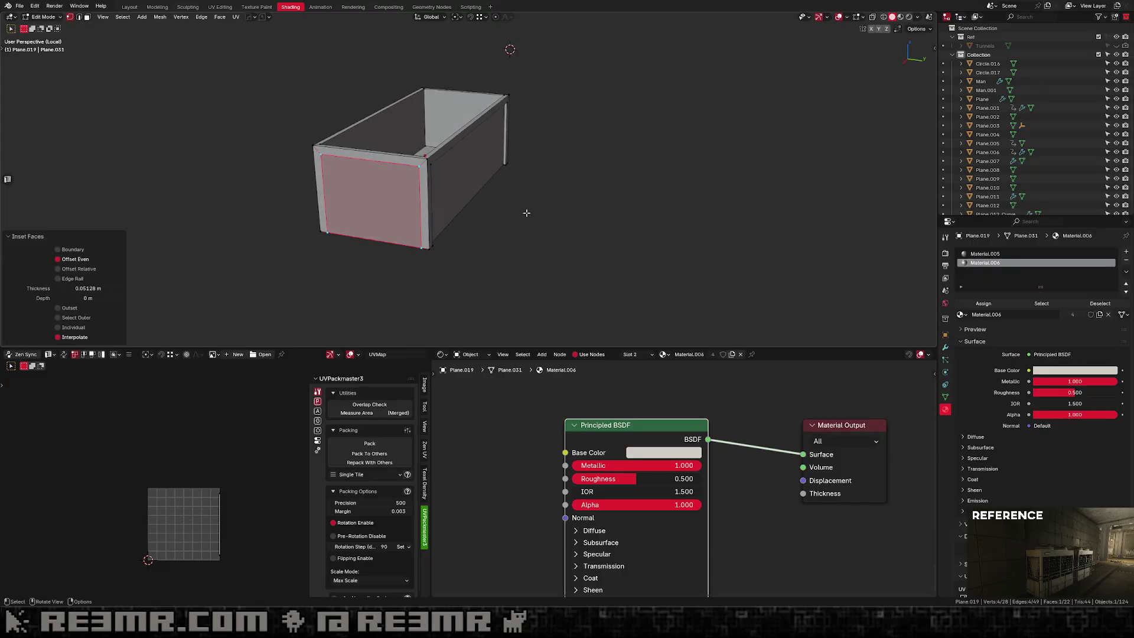
{"action": "key", "text": "2"}
{"action": "left_click", "coordinate": [401, 162]}
{"action": "middle_click_drag", "start_coordinate": [445, 159], "coordinate": [430, 153]}
{"action": "key", "text": "g"}
{"action": "key", "text": "z"}
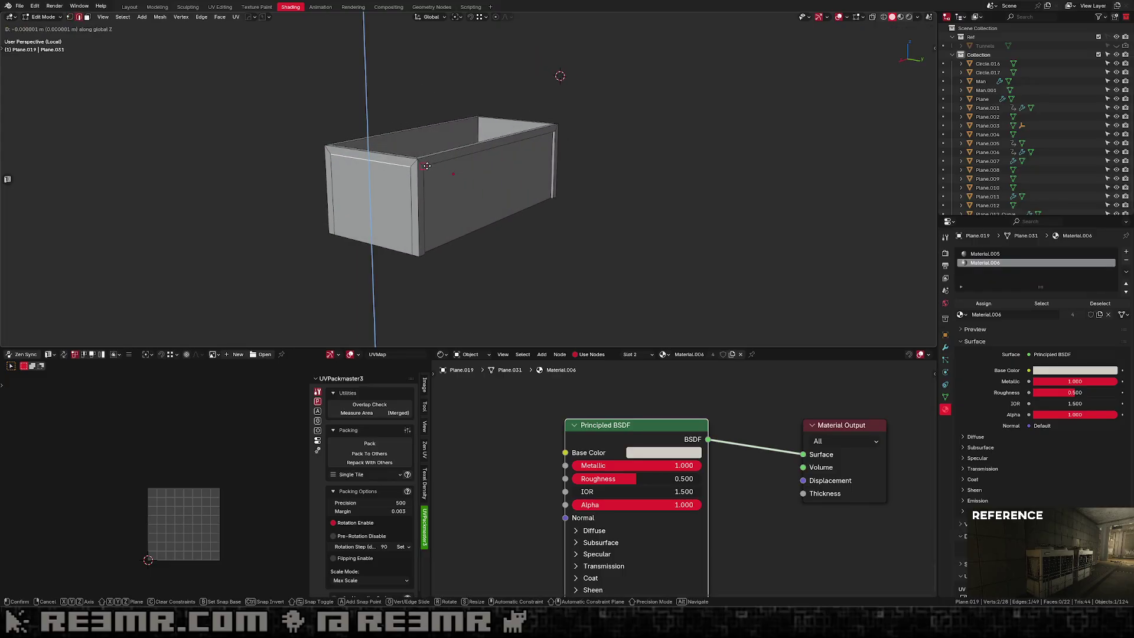
{"action": "left_click", "coordinate": [428, 166]}
{"action": "key", "text": "3"}
{"action": "left_click", "coordinate": [394, 203]}
{"action": "middle_click_drag", "start_coordinate": [411, 206], "coordinate": [397, 218]}
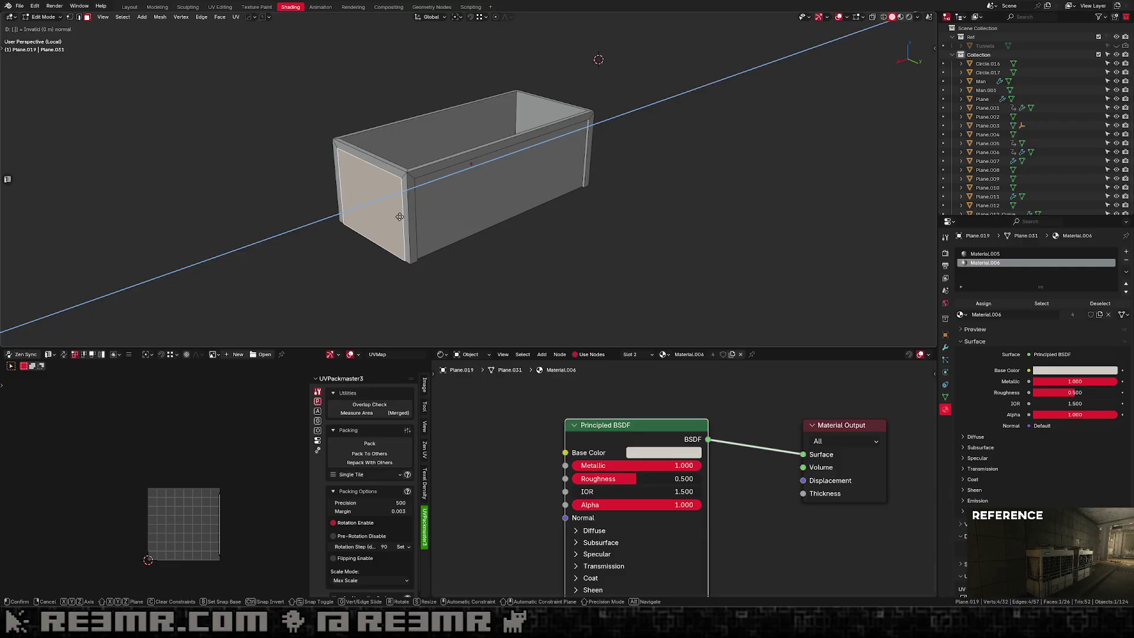
{"action": "right_click", "coordinate": [400, 217]}
{"action": "key", "text": "ctrl+z"}
Extrude the inset end panel of the lower box inward by 0.02 m and delete the ledge face along its bottom.
{"action": "middle_click_drag", "start_coordinate": [480, 210], "coordinate": [577, 202]}
{"action": "scroll", "coordinate": [531, 189], "scroll_direction": "up", "scroll_amount": 1}
{"action": "key", "text": "Tab"}
{"action": "key", "text": "KP_Divide"}
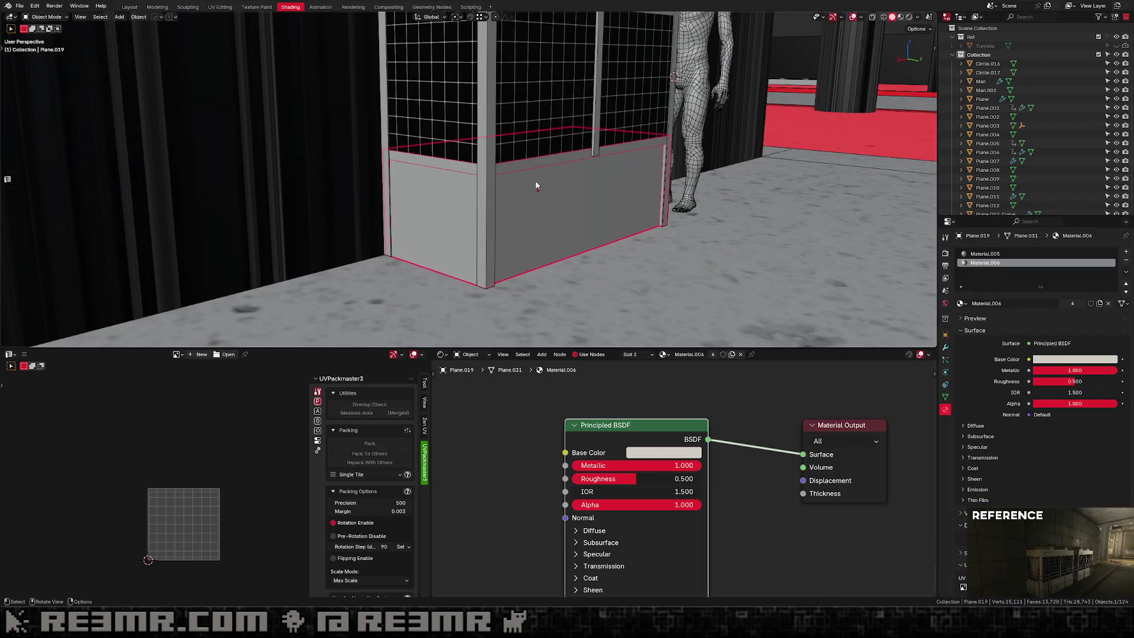
{"action": "key", "text": "KP_Divide"}
{"action": "key", "text": "Tab"}
{"action": "scroll", "coordinate": [539, 197], "scroll_direction": "up", "scroll_amount": 2}
{"action": "key", "text": "g"}
{"action": "key", "text": "z"}
{"action": "key", "text": "z"}
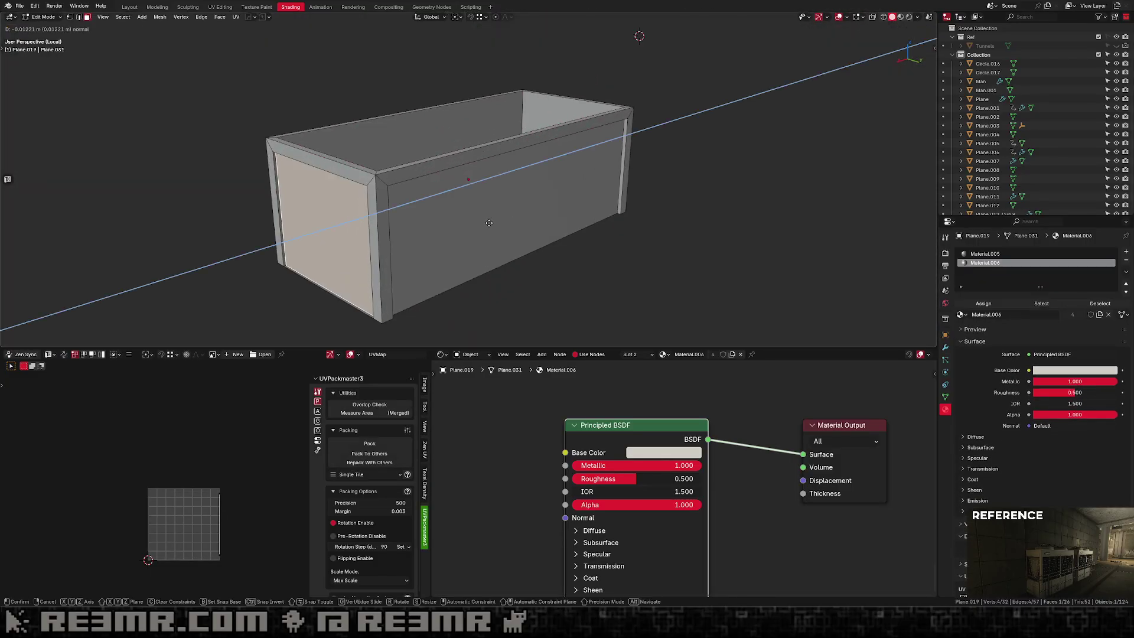
{"action": "type", "text": "-.02"}
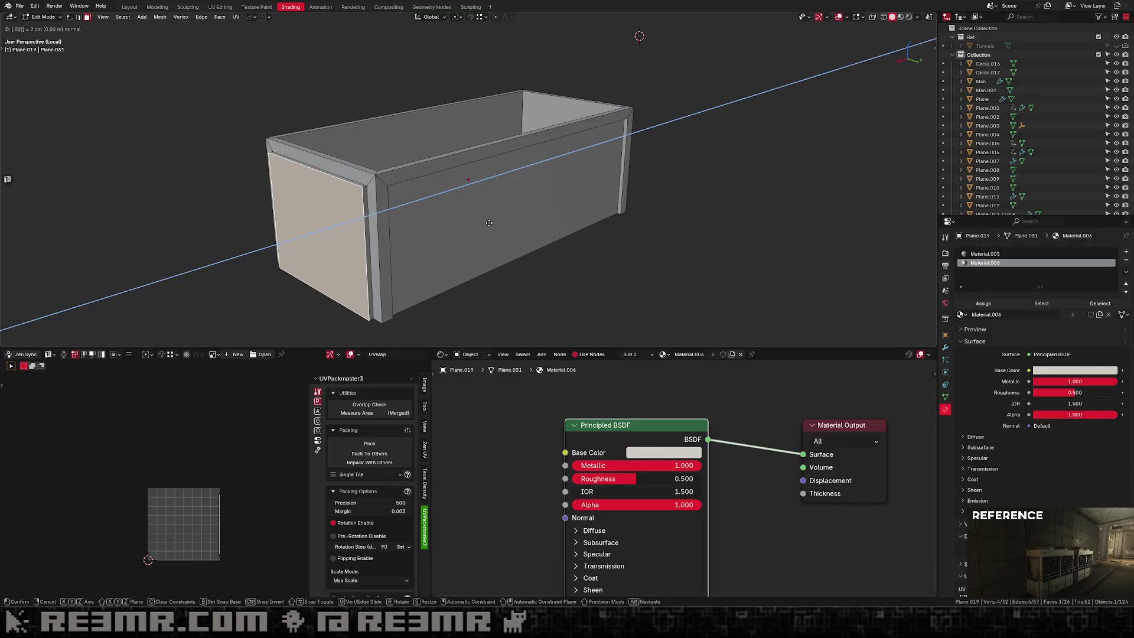
{"action": "key", "text": "Return"}
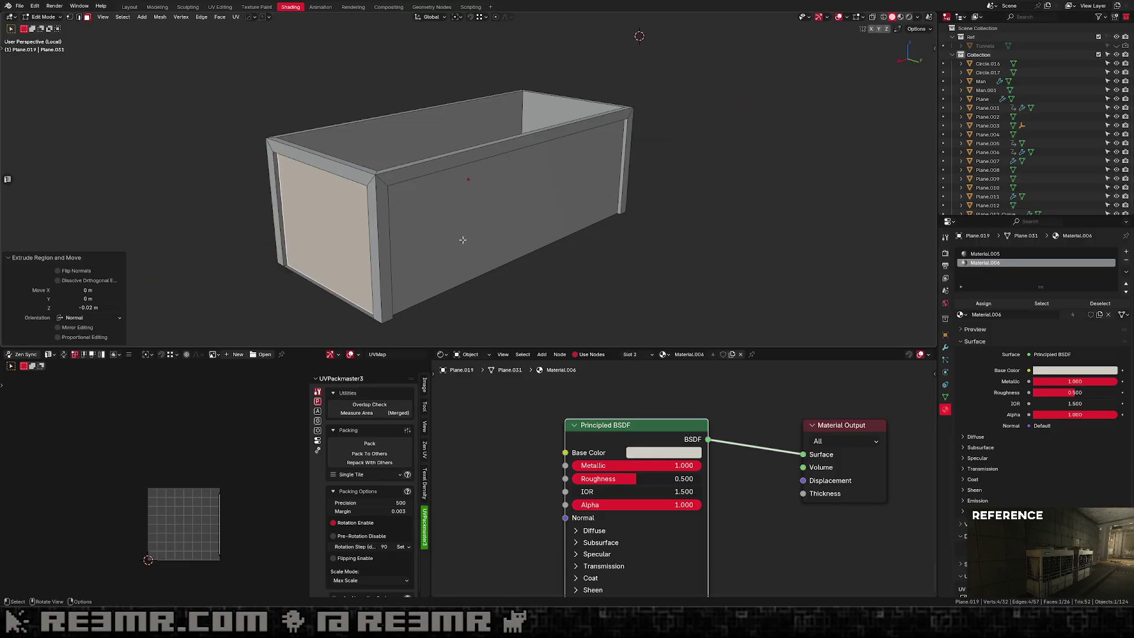
{"action": "left_click", "coordinate": [346, 300]}
{"action": "left_click", "coordinate": [345, 300]}
{"action": "key", "text": "x"}
{"action": "left_click", "coordinate": [345, 300]}
Mirror the recessed end panel to the opposite end of the lower box and save the file outside the isolated view.
{"action": "key", "text": "Tab"}
{"action": "scroll", "coordinate": [396, 261], "scroll_direction": "down", "scroll_amount": 3}
{"action": "key", "text": "Tab"}
{"action": "key", "text": "alt+x"}
{"action": "middle_click_drag", "start_coordinate": [705, 151], "coordinate": [548, 239]}
{"action": "key", "text": "Tab"}
{"action": "key", "text": "slash"}
{"action": "key", "text": "ctrl+s"}
Switch to rendered shading and examine the unit within the surrounding scene with the overlays temporarily hidden.
{"action": "scroll", "coordinate": [574, 224], "scroll_direction": "up", "scroll_amount": 1}
{"action": "scroll", "coordinate": [606, 216], "scroll_direction": "up", "scroll_amount": 2}
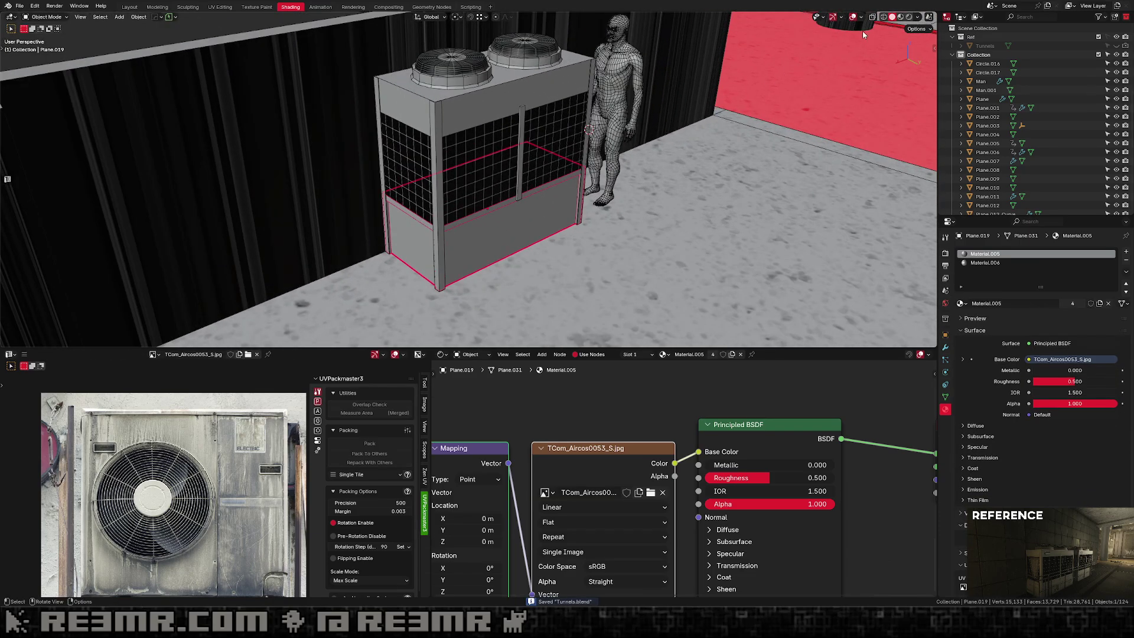
{"action": "left_click", "coordinate": [910, 18]}
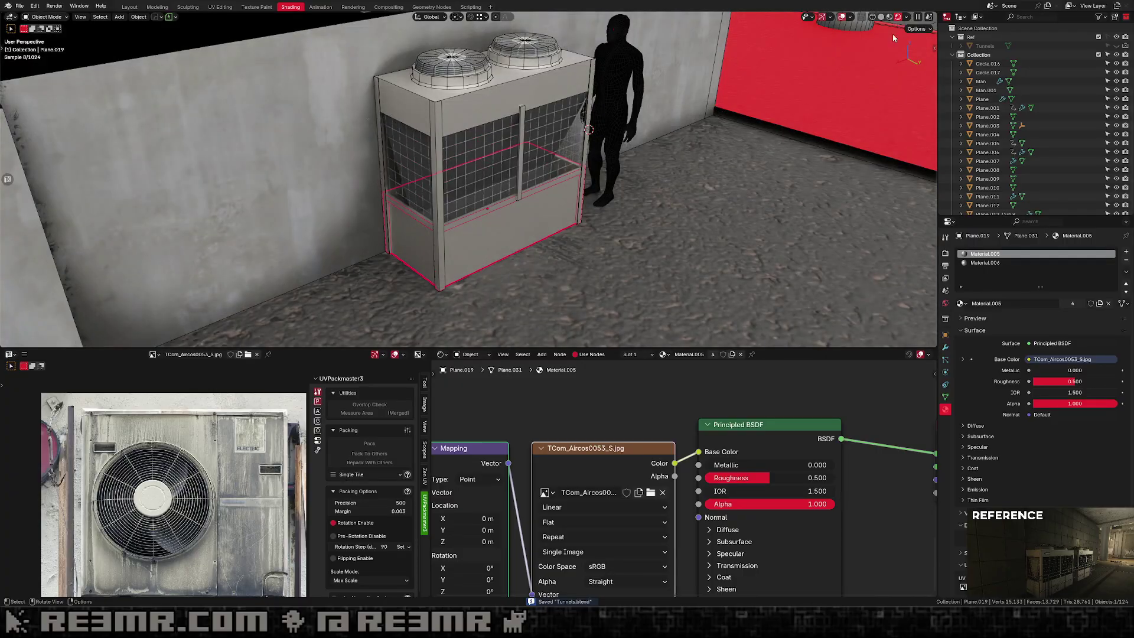
{"action": "middle_click_drag", "start_coordinate": [714, 76], "coordinate": [691, 95]}
{"action": "scroll", "coordinate": [691, 95], "scroll_direction": "down", "scroll_amount": 3}
{"action": "left_click", "coordinate": [840, 17]}
{"action": "scroll", "coordinate": [678, 136], "scroll_direction": "down", "scroll_amount": 5}
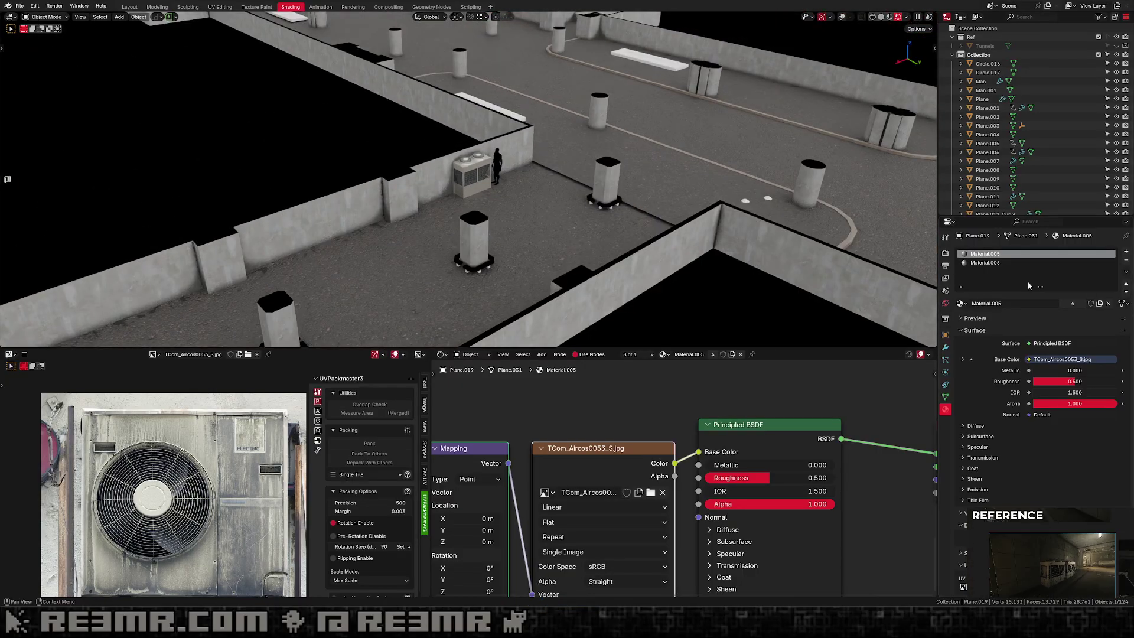
{"action": "middle_click_drag", "start_coordinate": [773, 206], "coordinate": [756, 216]}
{"action": "scroll", "coordinate": [607, 253], "scroll_direction": "down", "scroll_amount": 3}
{"action": "middle_click_drag", "start_coordinate": [607, 253], "coordinate": [572, 233]}
{"action": "scroll", "coordinate": [572, 233], "scroll_direction": "down", "scroll_amount": 3}
{"action": "scroll", "coordinate": [538, 207], "scroll_direction": "up", "scroll_amount": 5}
{"action": "scroll", "coordinate": [539, 207], "scroll_direction": "up", "scroll_amount": 6}
{"action": "left_click", "coordinate": [841, 17]}
Join the unit's lower box and inner panels with its main body into one object.
{"action": "scroll", "coordinate": [473, 177], "scroll_direction": "up", "scroll_amount": 3}
{"action": "left_click", "coordinate": [458, 235]}
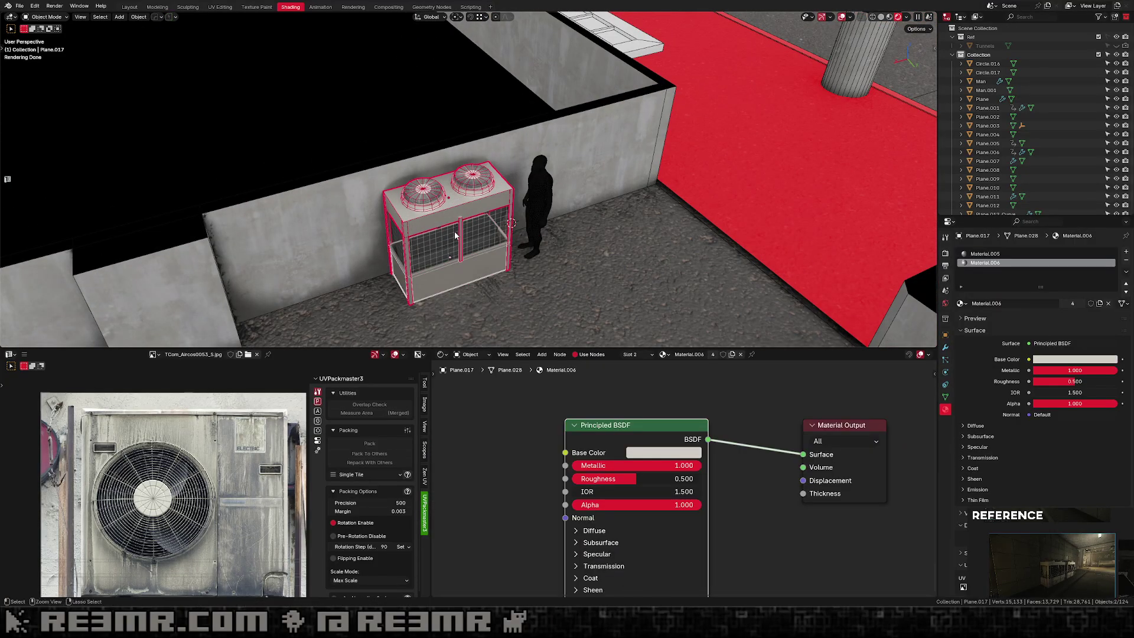
{"action": "key", "text": "g"}
{"action": "right_click", "coordinate": [476, 208]}
{"action": "left_click", "coordinate": [442, 247]}
{"action": "key", "text": "g"}
{"action": "right_click", "coordinate": [441, 284]}
{"action": "left_click", "coordinate": [438, 285], "text": "shift"}
{"action": "key", "text": "ctrl+j"}
Examine the joined unit from its other side and check its Material.007 slot.
{"action": "key", "text": "Tab"}
{"action": "key", "text": "Tab"}
{"action": "middle_click_drag", "start_coordinate": [470, 222], "coordinate": [746, 267]}
{"action": "scroll", "coordinate": [518, 263], "scroll_direction": "up", "scroll_amount": 3}
{"action": "middle_click_drag", "start_coordinate": [518, 263], "coordinate": [421, 218]}
{"action": "scroll", "coordinate": [512, 198], "scroll_direction": "down", "scroll_amount": 3}
{"action": "scroll", "coordinate": [761, 295], "scroll_direction": "up", "scroll_amount": 2}
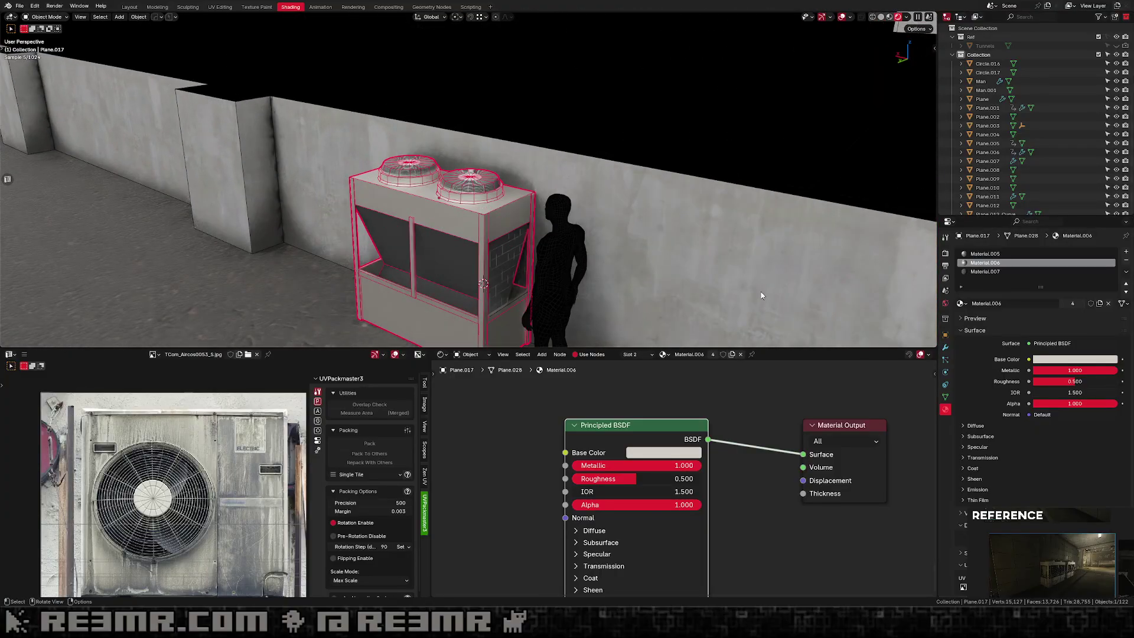
{"action": "left_click", "coordinate": [998, 272]}
{"action": "middle_click_drag", "start_coordinate": [830, 290], "coordinate": [859, 288]}
{"action": "scroll", "coordinate": [859, 288], "scroll_direction": "up", "scroll_amount": 2}
Remove the Material.006 slot from the joined unit and select Material.005.
{"action": "left_click", "coordinate": [1005, 263]}
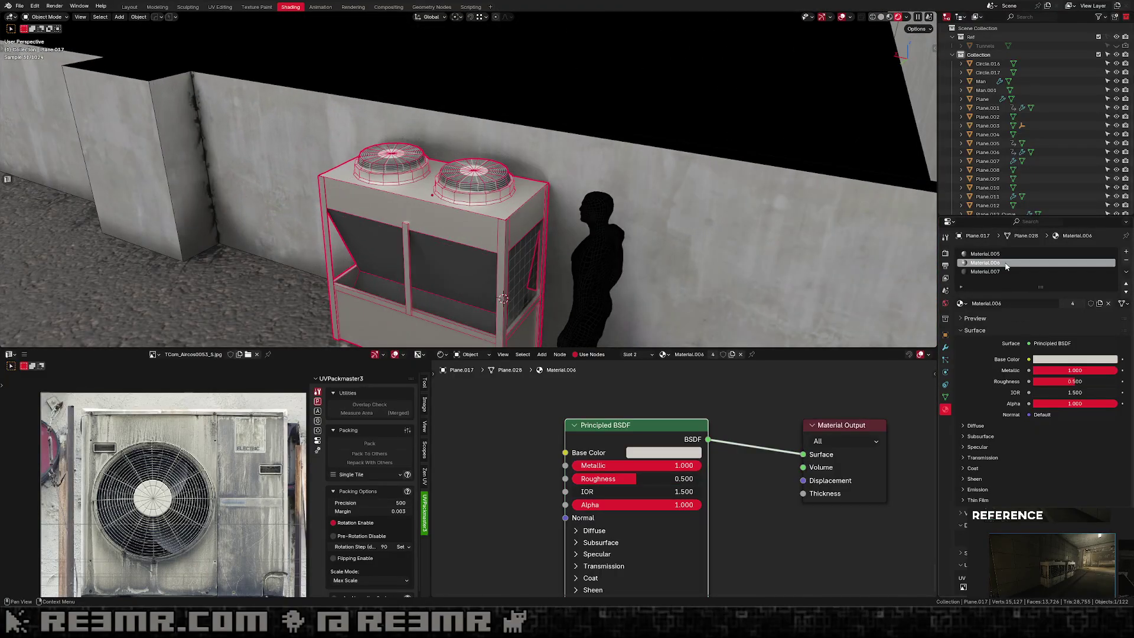
{"action": "left_click", "coordinate": [994, 254]}
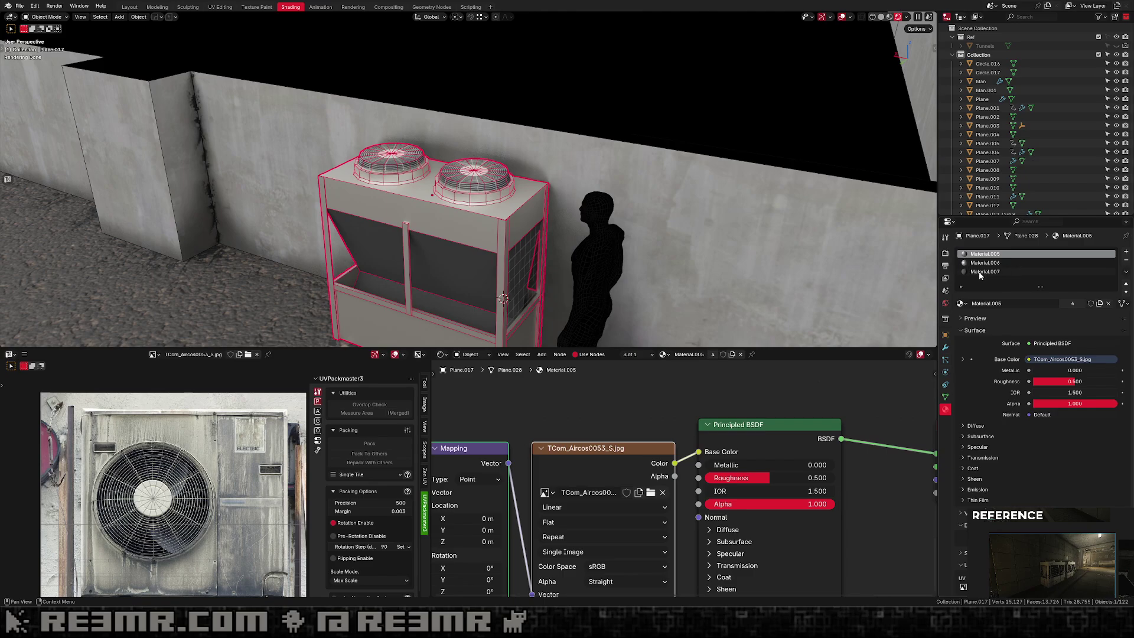
{"action": "left_click", "coordinate": [980, 272]}
{"action": "left_click", "coordinate": [977, 255]}
{"action": "left_click", "coordinate": [990, 264]}
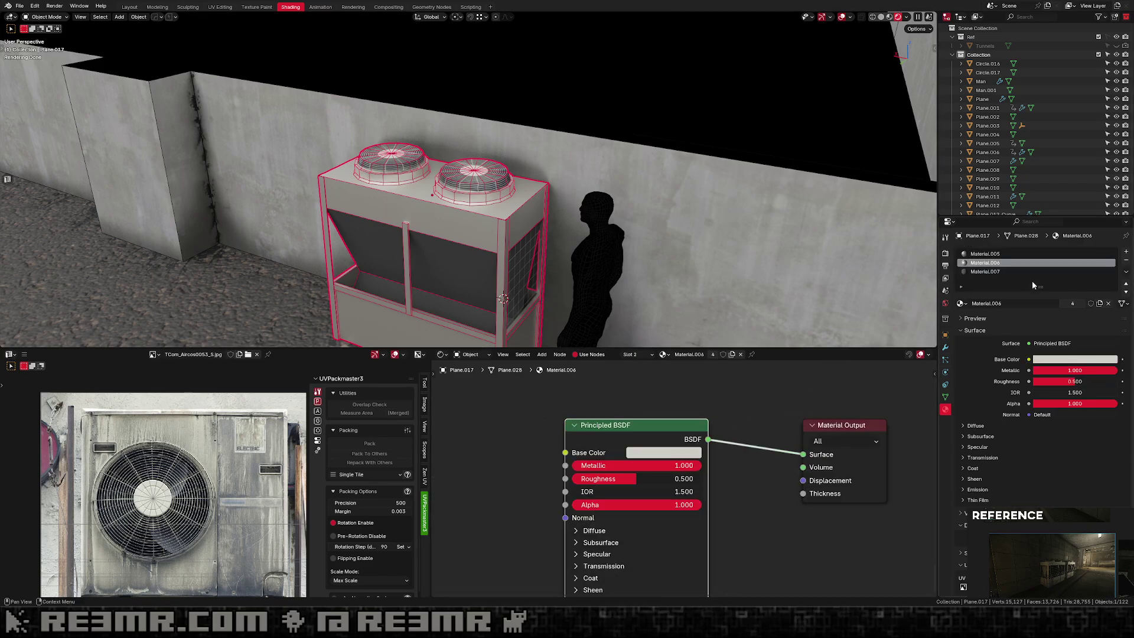
{"action": "left_click", "coordinate": [1124, 261]}
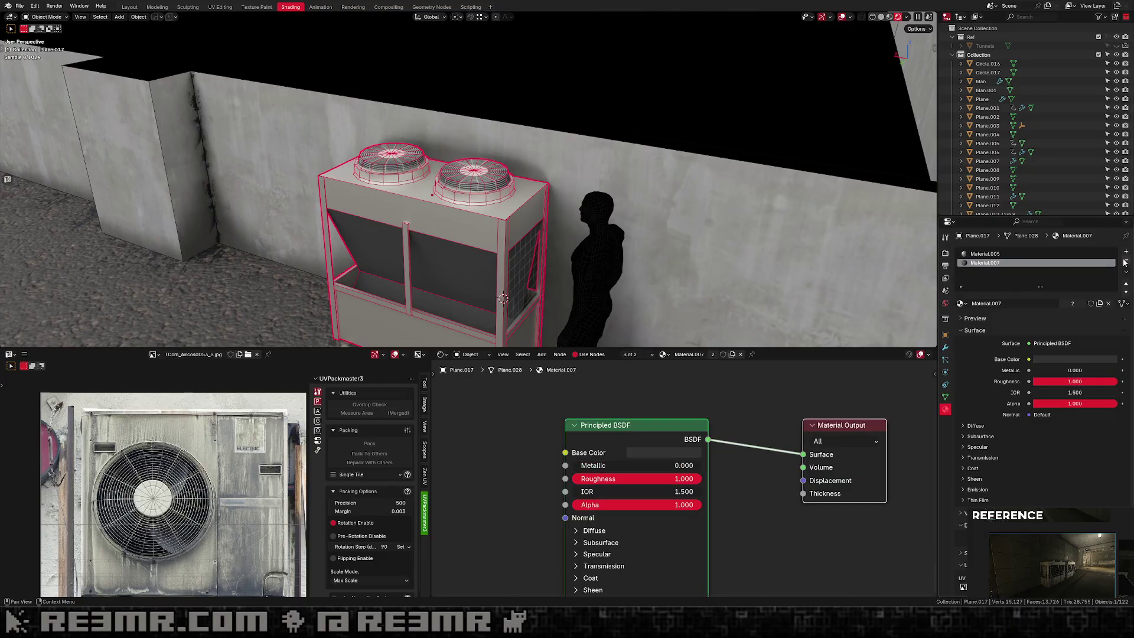
{"action": "left_click", "coordinate": [985, 254]}
Select the unit's upper casing faces as linked within their seams and unwrap them with Cube Projection.
{"action": "key", "text": "Tab"}
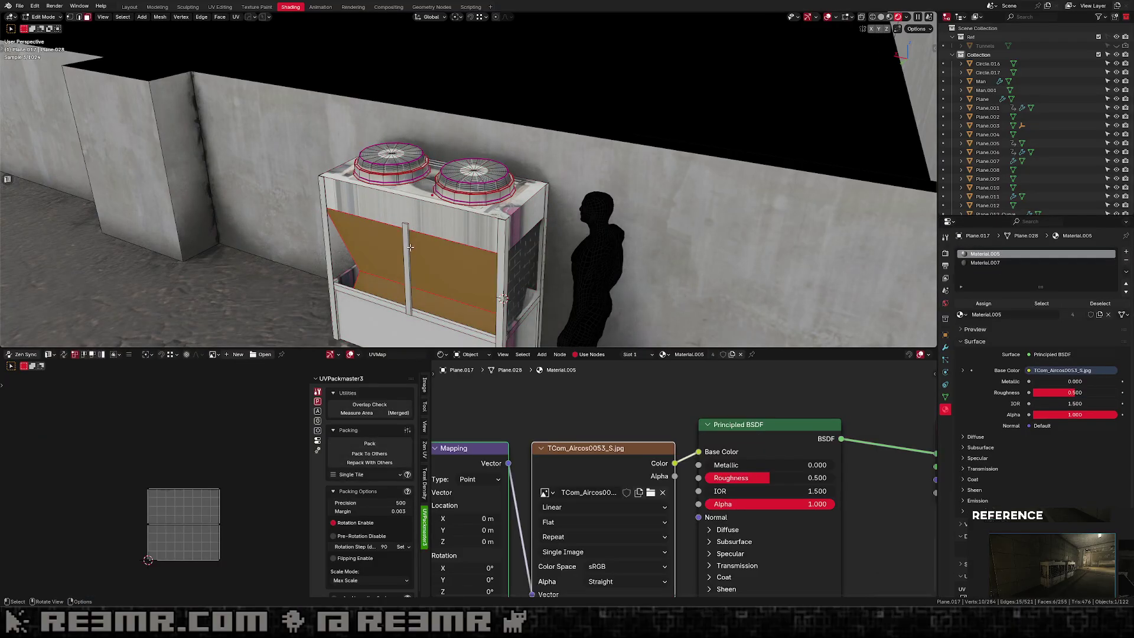
{"action": "middle_click_drag", "start_coordinate": [525, 243], "coordinate": [518, 176]}
{"action": "scroll", "coordinate": [546, 189], "scroll_direction": "up", "scroll_amount": 1}
{"action": "key", "text": "2"}
{"action": "key", "text": "3"}
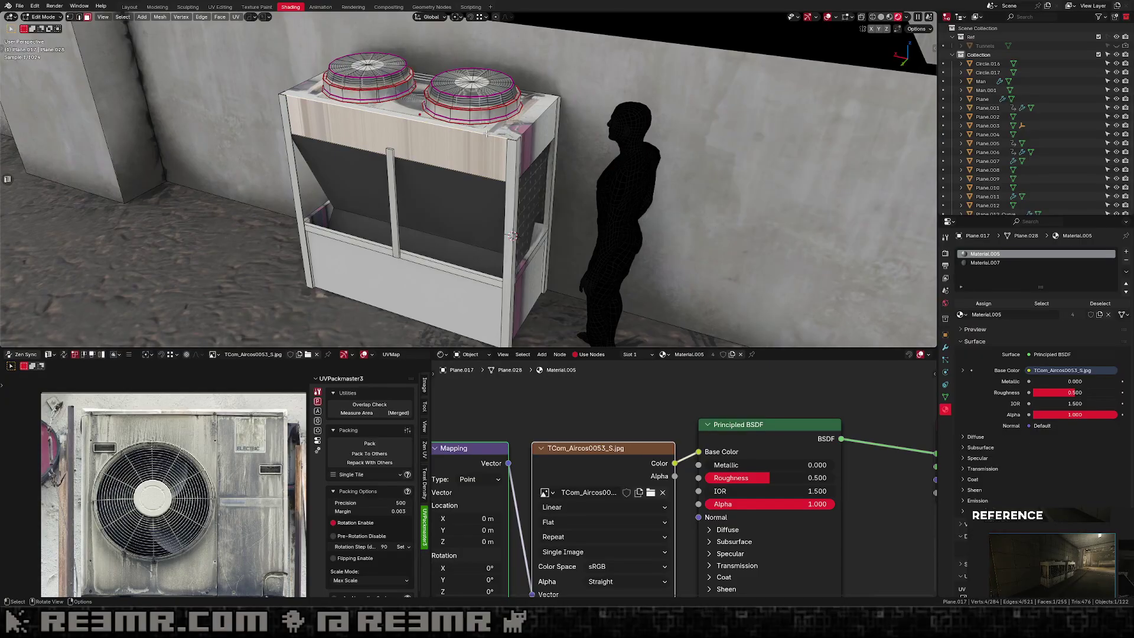
{"action": "left_click", "coordinate": [522, 118], "text": "shift"}
{"action": "key", "text": "ctrl+l"}
{"action": "middle_click_drag", "start_coordinate": [523, 119], "coordinate": [552, 107]}
{"action": "middle_click_drag", "start_coordinate": [533, 182], "coordinate": [525, 149]}
{"action": "key", "text": "u"}
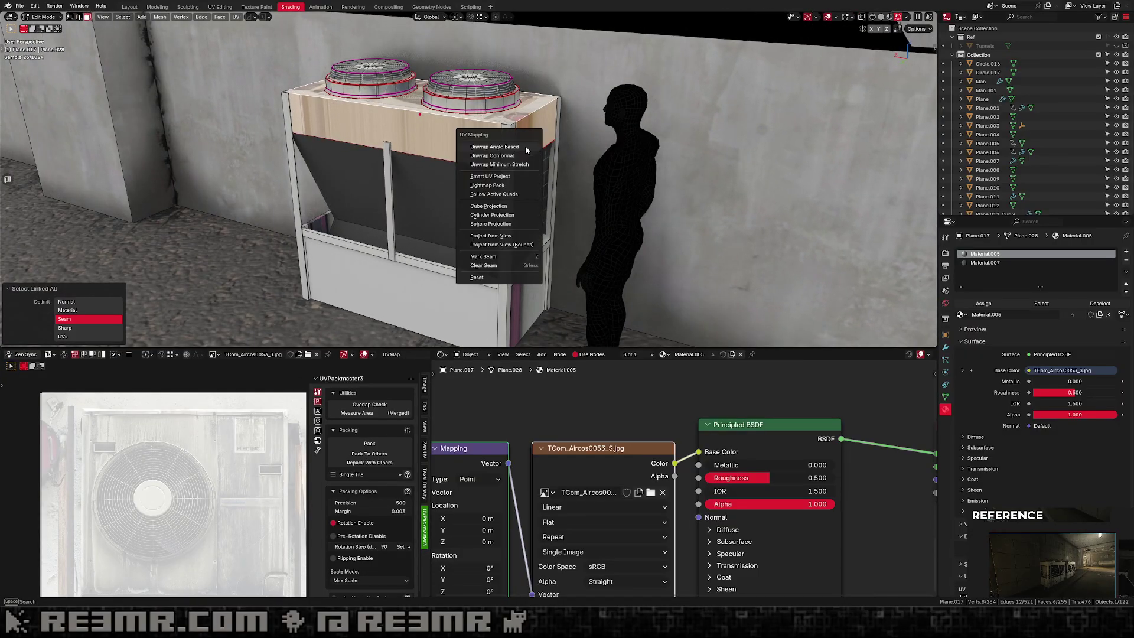
{"action": "left_click", "coordinate": [494, 206]}
Shrink the casing's UV islands, turn them upright and place them over the plain metal beside the fan in the aircon texture.
{"action": "scroll", "coordinate": [183, 503], "scroll_direction": "down", "scroll_amount": 5}
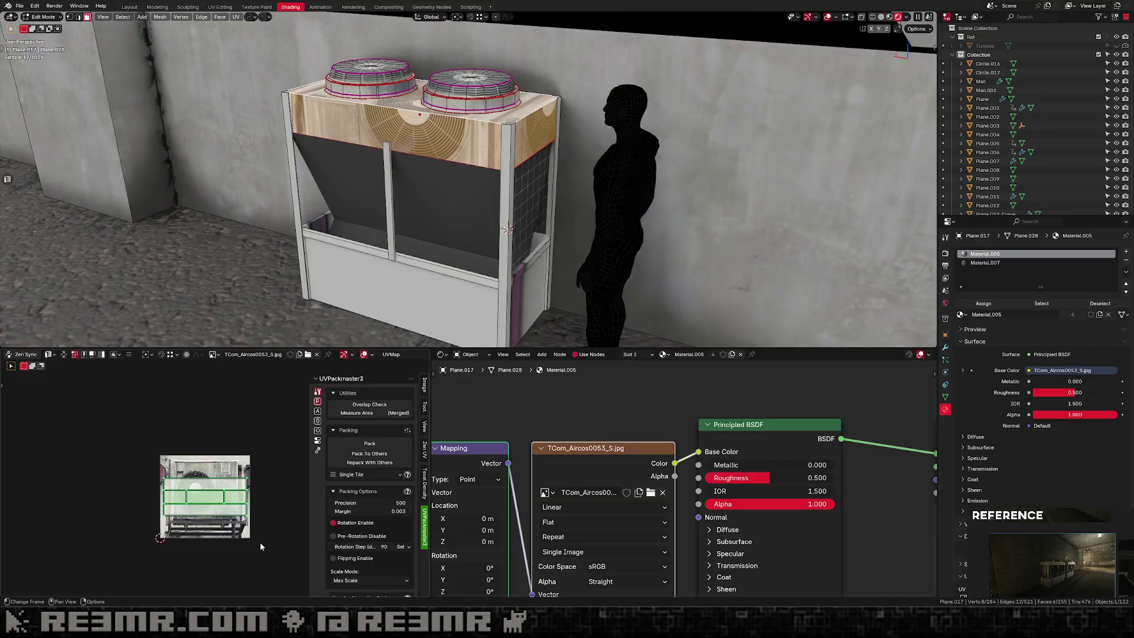
{"action": "scroll", "coordinate": [261, 543], "scroll_direction": "up", "scroll_amount": 3}
{"action": "key", "text": "s"}
{"action": "left_click", "coordinate": [223, 526]}
{"action": "key", "text": "g"}
{"action": "left_click", "coordinate": [252, 527]}
{"action": "key", "text": "r"}
{"action": "key", "text": "Return"}
{"action": "key", "text": "g"}
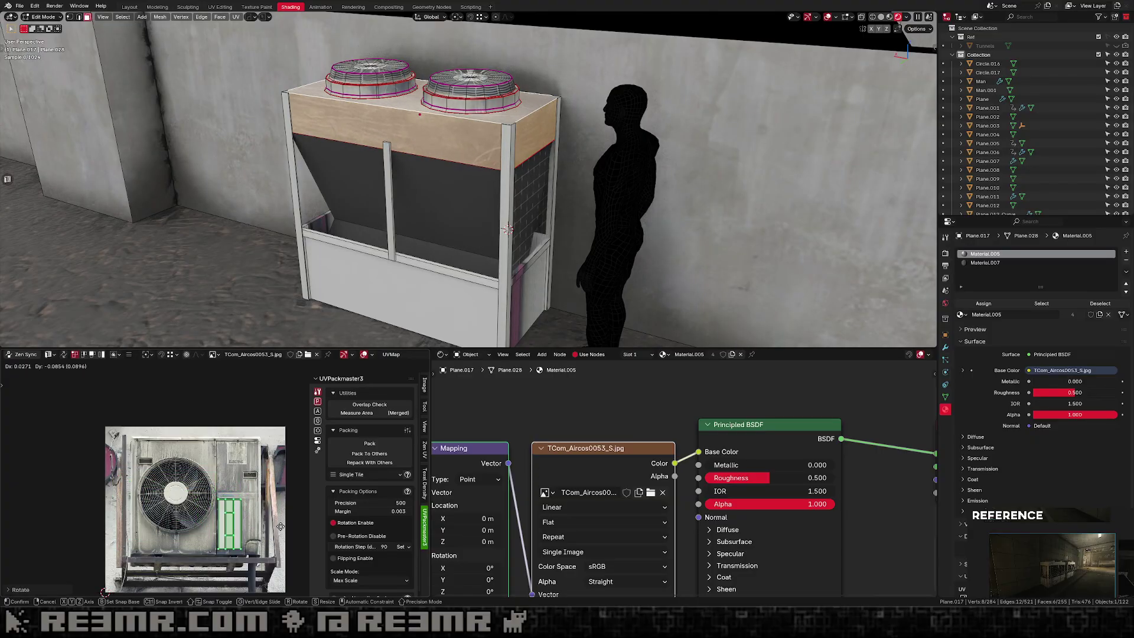
{"action": "key", "text": "Tab"}
{"action": "scroll", "coordinate": [555, 223], "scroll_direction": "down", "scroll_amount": 4}
{"action": "middle_click_drag", "start_coordinate": [543, 224], "coordinate": [536, 236]}
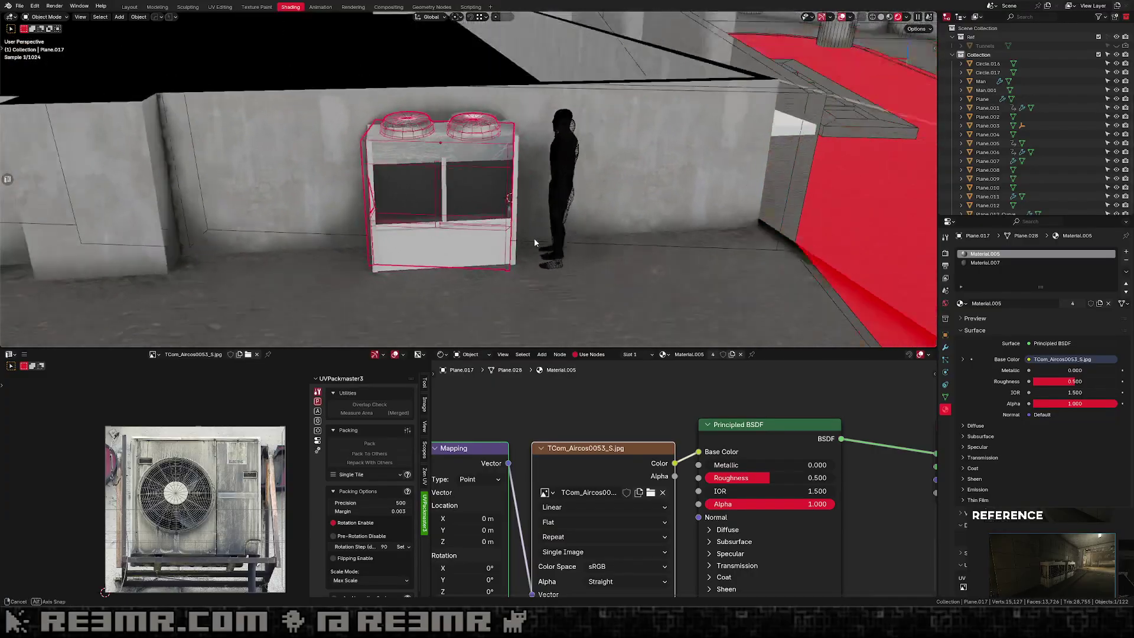
Select the unit's lower casing faces as linked within their seams and unwrap them with Cube Projection.
{"action": "scroll", "coordinate": [536, 236], "scroll_direction": "up", "scroll_amount": 3}
{"action": "key", "text": "Tab"}
{"action": "key", "text": "ctrl+l"}
{"action": "middle_click_drag", "start_coordinate": [476, 300], "coordinate": [471, 277]}
{"action": "key", "text": "u"}
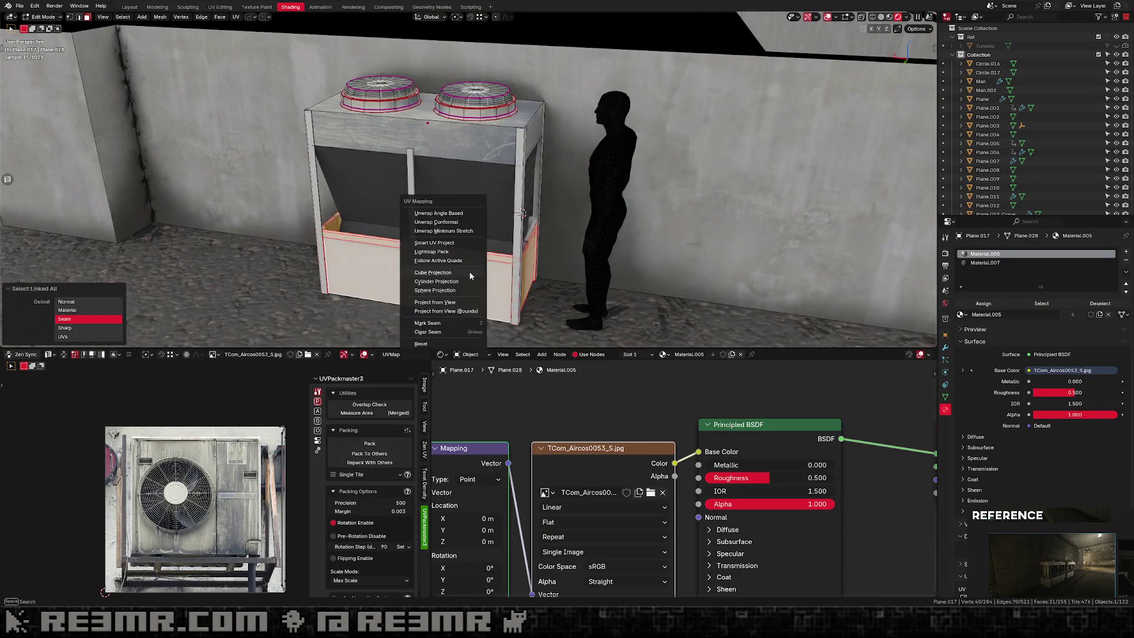
{"action": "key", "text": "u"}
{"action": "left_click", "coordinate": [601, 255]}
{"action": "scroll", "coordinate": [274, 470], "scroll_direction": "down", "scroll_amount": 3}
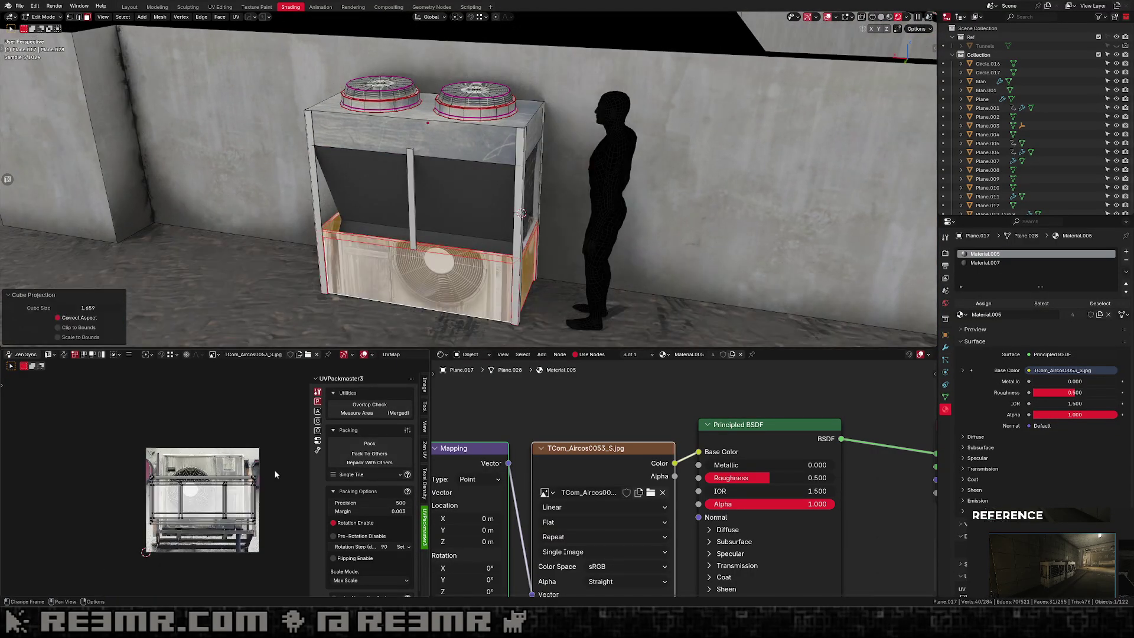
Shrink the lower casing's UV islands, rotate them upright and place them over the metal panel beside the fan.
{"action": "key", "text": "s"}
{"action": "left_click", "coordinate": [244, 518]}
{"action": "key", "text": "g"}
{"action": "left_click", "coordinate": [247, 496]}
{"action": "middle_click_drag", "start_coordinate": [247, 504], "coordinate": [224, 468]}
{"action": "scroll", "coordinate": [223, 468], "scroll_direction": "up", "scroll_amount": 1}
{"action": "scroll", "coordinate": [225, 467], "scroll_direction": "up", "scroll_amount": 3}
{"action": "scroll", "coordinate": [225, 467], "scroll_direction": "down", "scroll_amount": 2}
{"action": "key", "text": "r"}
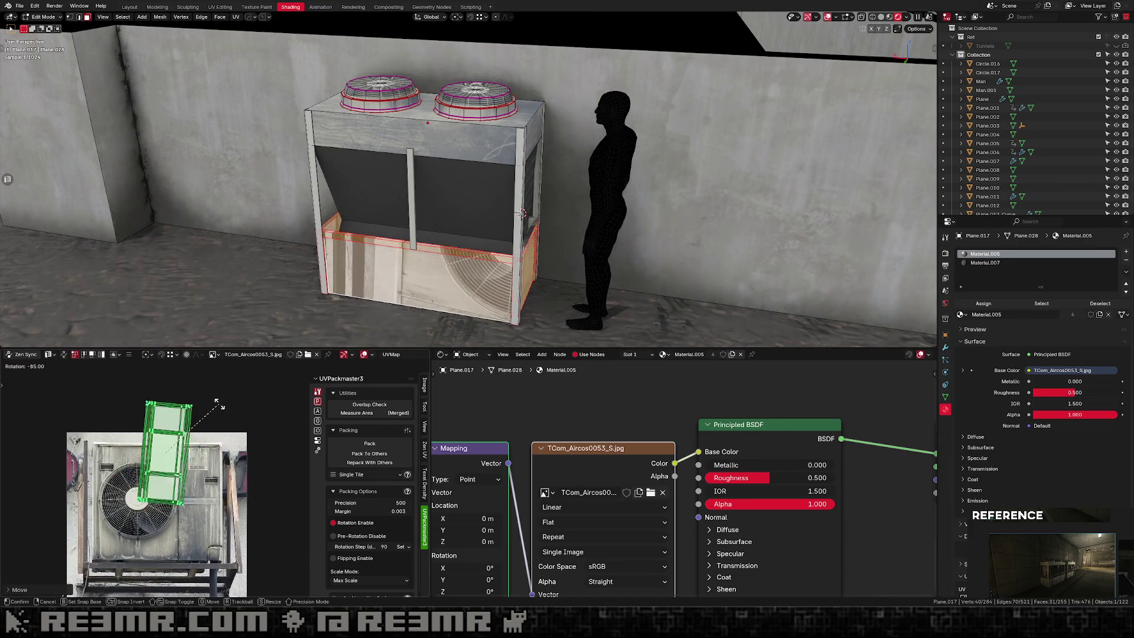
{"action": "left_click", "coordinate": [243, 413]}
{"action": "key", "text": "g"}
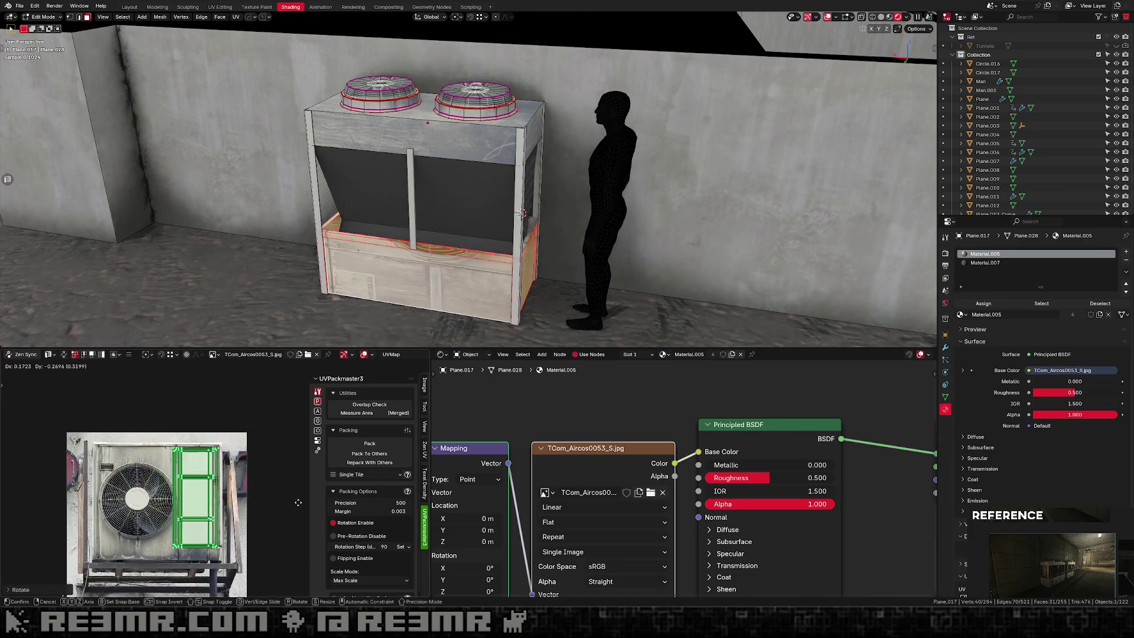
{"action": "left_click", "coordinate": [289, 517]}
Rescale the lower casing's UV islands and slide them horizontally to fit between the fan and the panel's outer edge.
{"action": "key", "text": "s"}
{"action": "left_click", "coordinate": [281, 506]}
{"action": "key", "text": "g"}
{"action": "key", "text": "x"}
{"action": "left_click", "coordinate": [257, 497]}
{"action": "scroll", "coordinate": [227, 489], "scroll_direction": "up", "scroll_amount": 1}
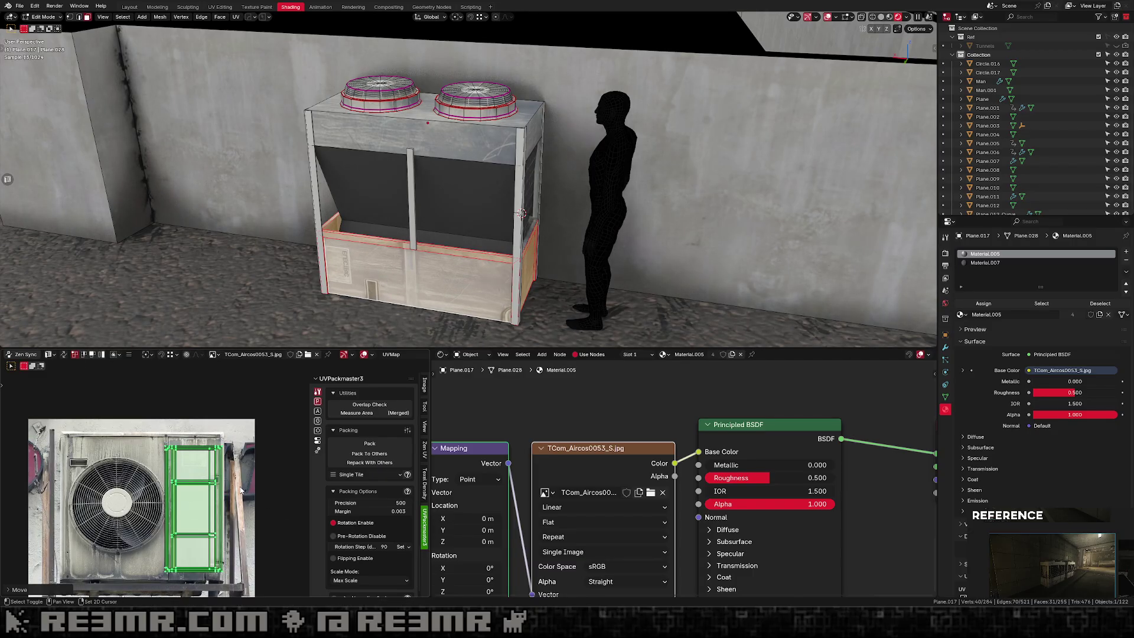
{"action": "middle_click_drag", "start_coordinate": [227, 489], "coordinate": [215, 467], "text": "shift"}
{"action": "scroll", "coordinate": [215, 472], "scroll_direction": "up", "scroll_amount": 3}
{"action": "key", "text": "s"}
{"action": "key", "text": "x"}
{"action": "right_click", "coordinate": [222, 480]}
{"action": "key", "text": "g"}
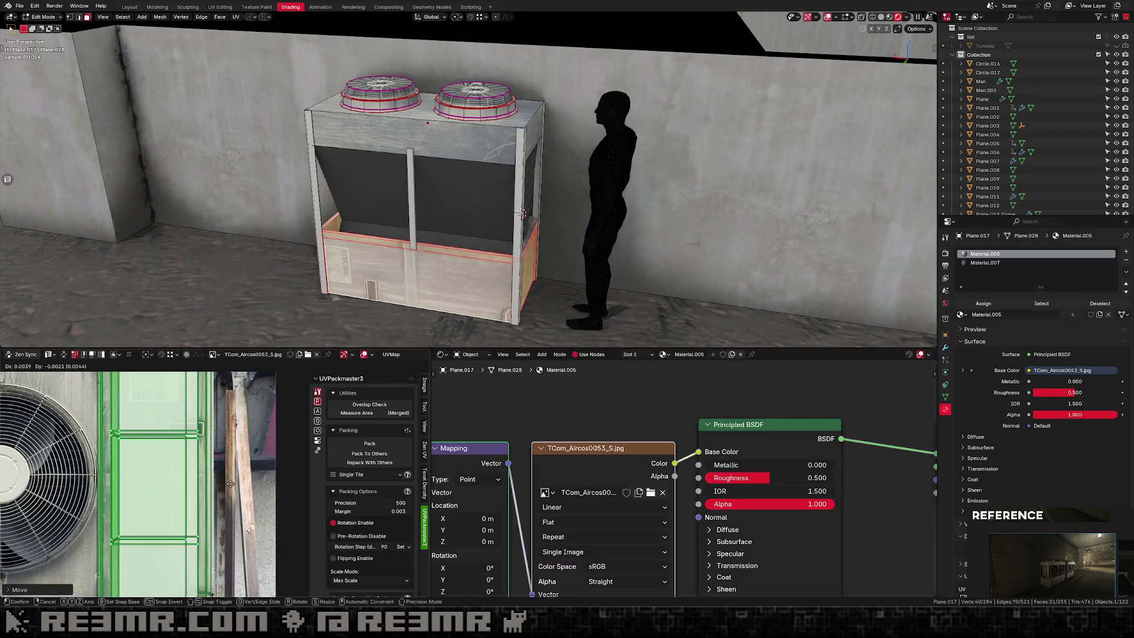
{"action": "right_click", "coordinate": [127, 473]}
Reposition the lower casing's UV islands directly under the ELECTRIC label of the aircon texture.
{"action": "scroll", "coordinate": [203, 425], "scroll_direction": "down", "scroll_amount": 1}
{"action": "middle_click_drag", "start_coordinate": [215, 427], "coordinate": [253, 386]}
{"action": "scroll", "coordinate": [231, 448], "scroll_direction": "down", "scroll_amount": 2}
{"action": "scroll", "coordinate": [231, 472], "scroll_direction": "up", "scroll_amount": 2}
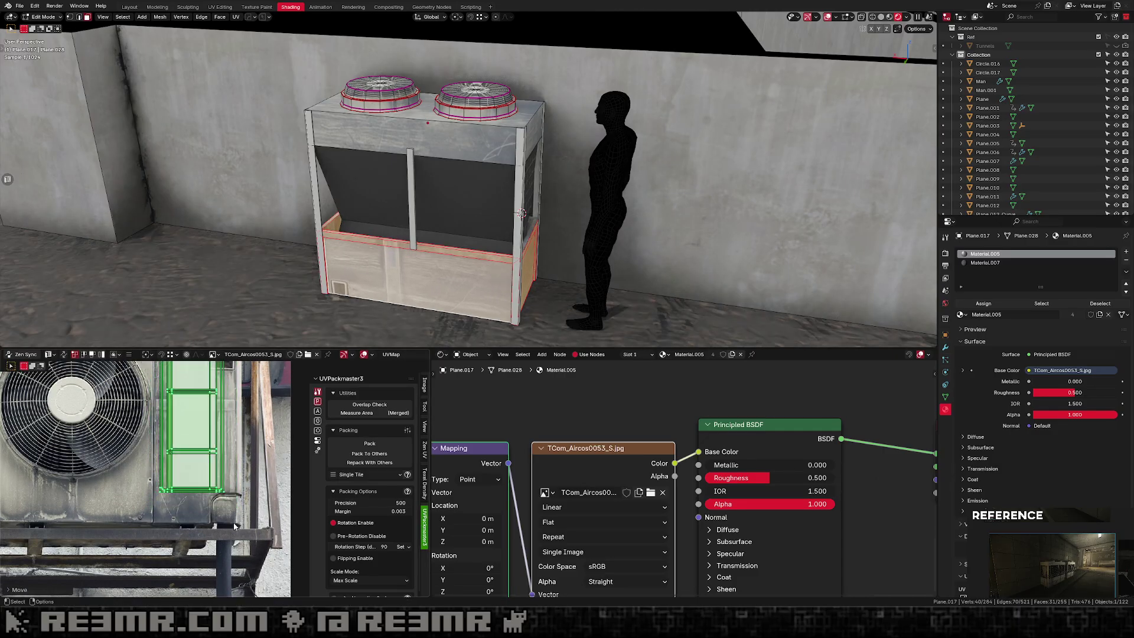
{"action": "middle_click_drag", "start_coordinate": [246, 565], "coordinate": [255, 602]}
{"action": "key", "text": "g"}
{"action": "key", "text": "x"}
{"action": "left_click", "coordinate": [269, 493]}
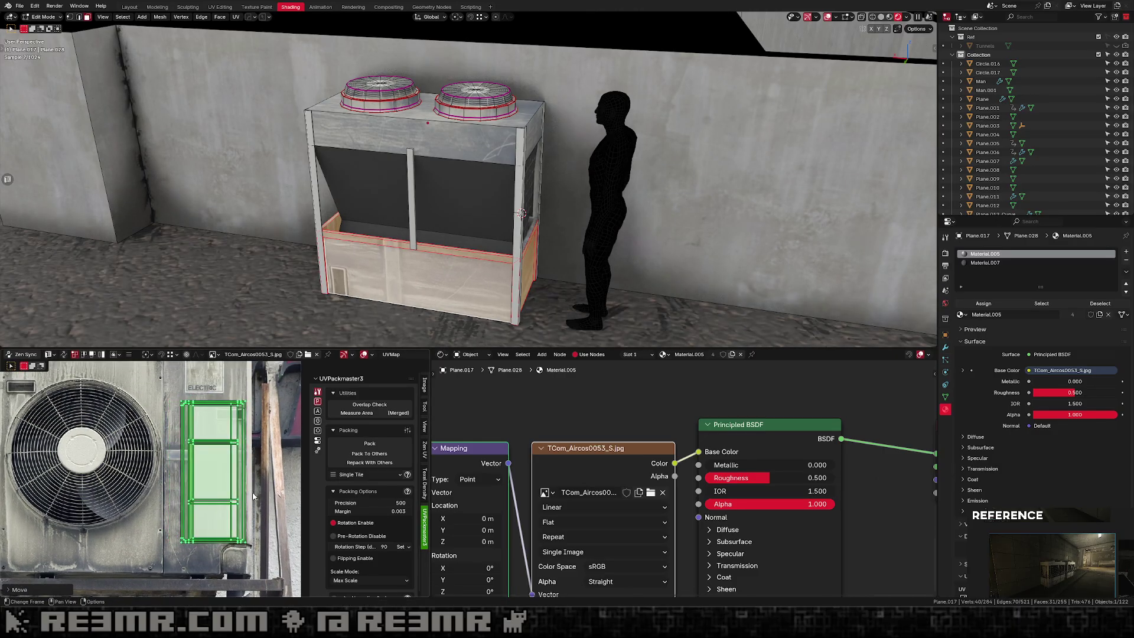
{"action": "key", "text": "g"}
{"action": "left_click", "coordinate": [271, 493]}
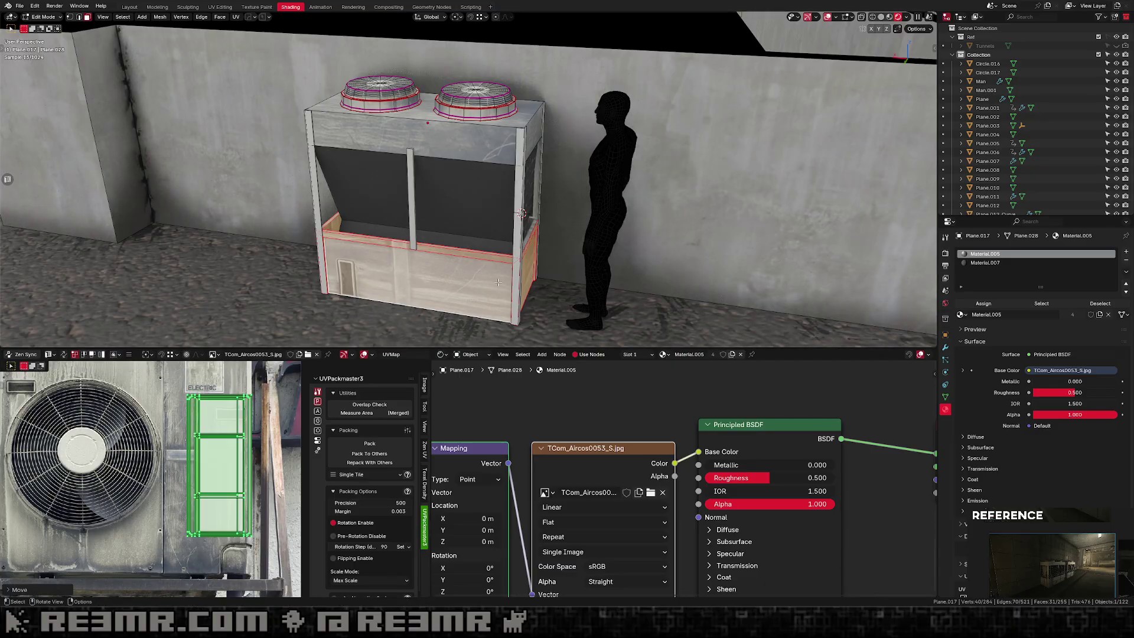
Fine-tune the lower casing's UV islands along X over the texture's small slot and check the unit in Object Mode.
{"action": "scroll", "coordinate": [238, 478], "scroll_direction": "up", "scroll_amount": 2}
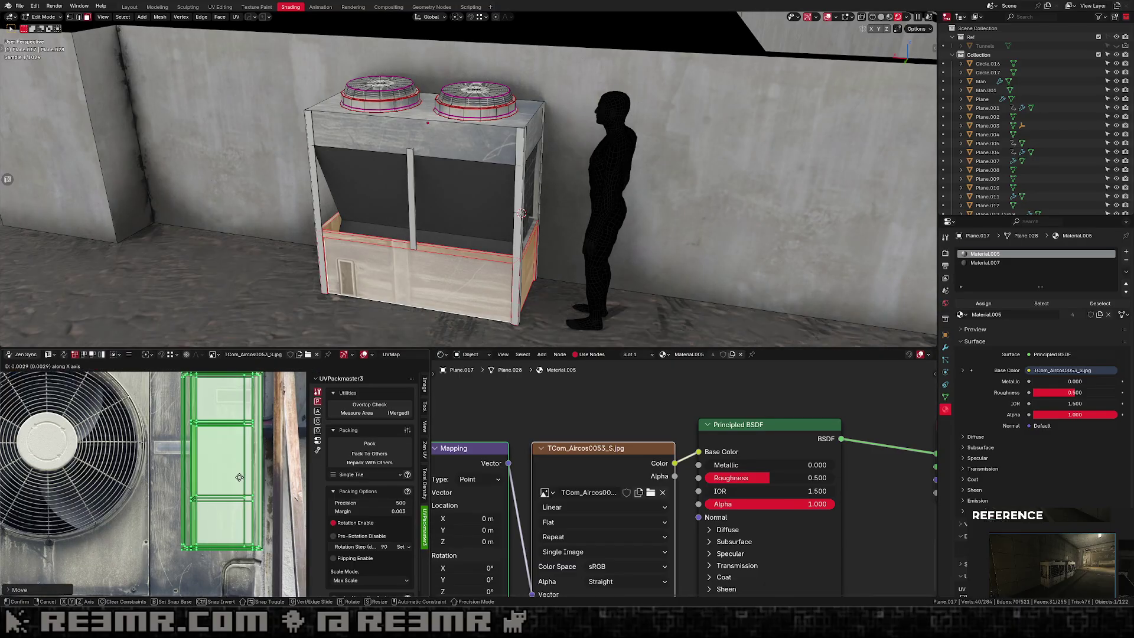
{"action": "key", "text": "Tab"}
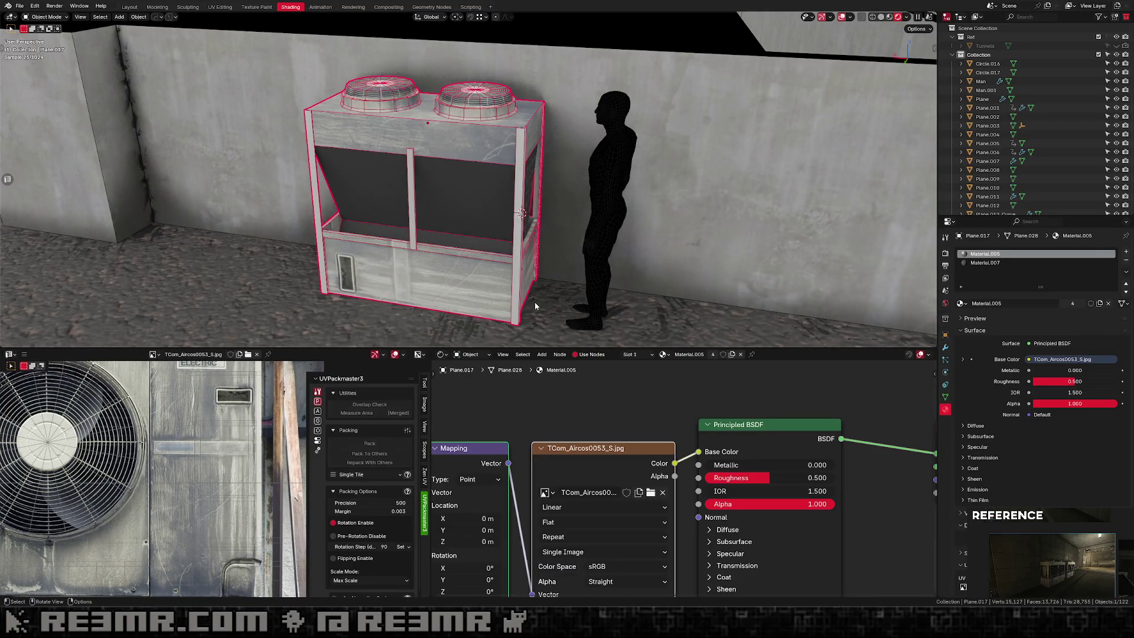
{"action": "key", "text": "Tab"}
{"action": "key", "text": "g"}
{"action": "key", "text": "x"}
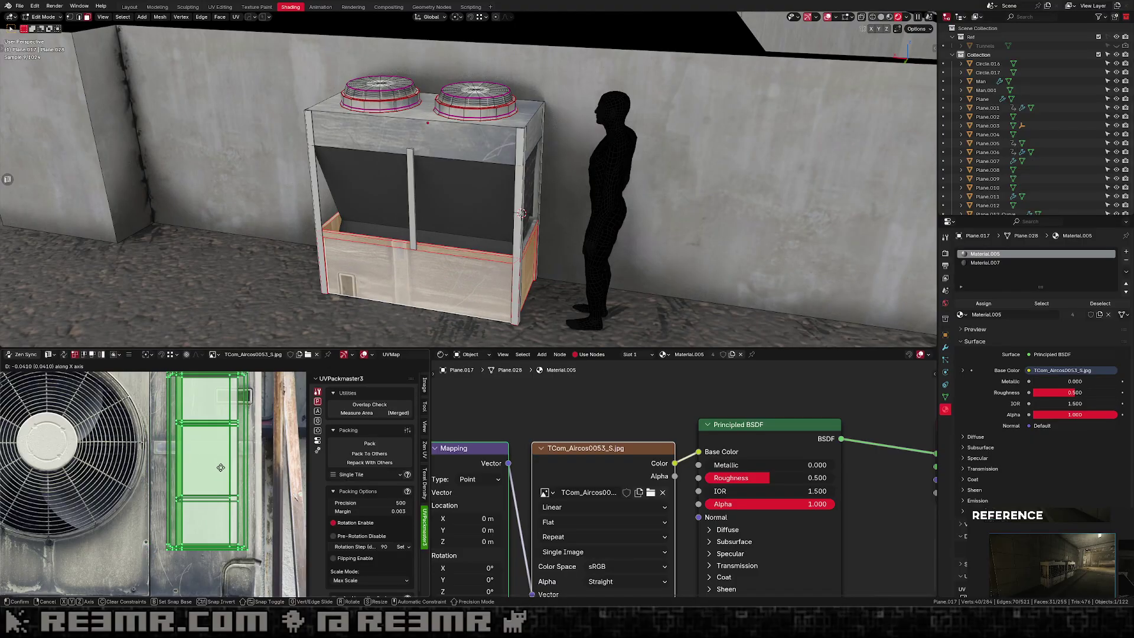
{"action": "left_click", "coordinate": [233, 465]}
{"action": "key", "text": "Tab"}
{"action": "scroll", "coordinate": [554, 253], "scroll_direction": "down", "scroll_amount": 3}
{"action": "middle_click_drag", "start_coordinate": [554, 253], "coordinate": [610, 259]}
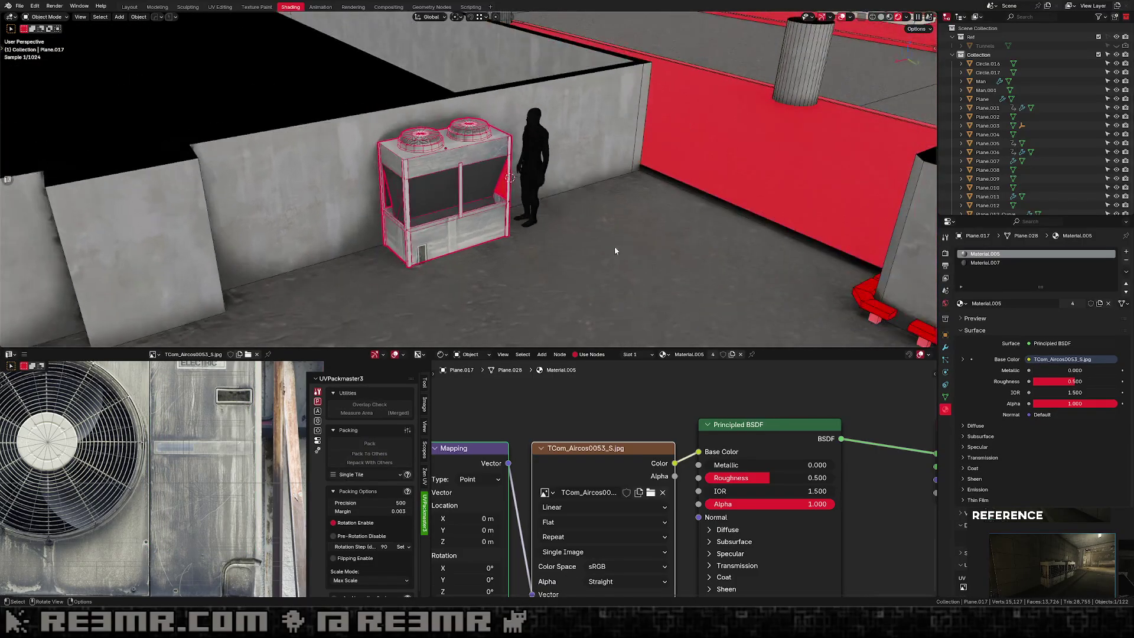
Hide the viewport overlays and shift the lower casing's UV islands slightly along Y.
{"action": "left_click", "coordinate": [841, 16]}
{"action": "scroll", "coordinate": [686, 187], "scroll_direction": "down", "scroll_amount": 3}
{"action": "middle_click_drag", "start_coordinate": [686, 187], "coordinate": [592, 201]}
{"action": "scroll", "coordinate": [592, 201], "scroll_direction": "up", "scroll_amount": 2}
{"action": "key", "text": "Tab"}
{"action": "scroll", "coordinate": [428, 323], "scroll_direction": "up", "scroll_amount": 2}
{"action": "key", "text": "y"}
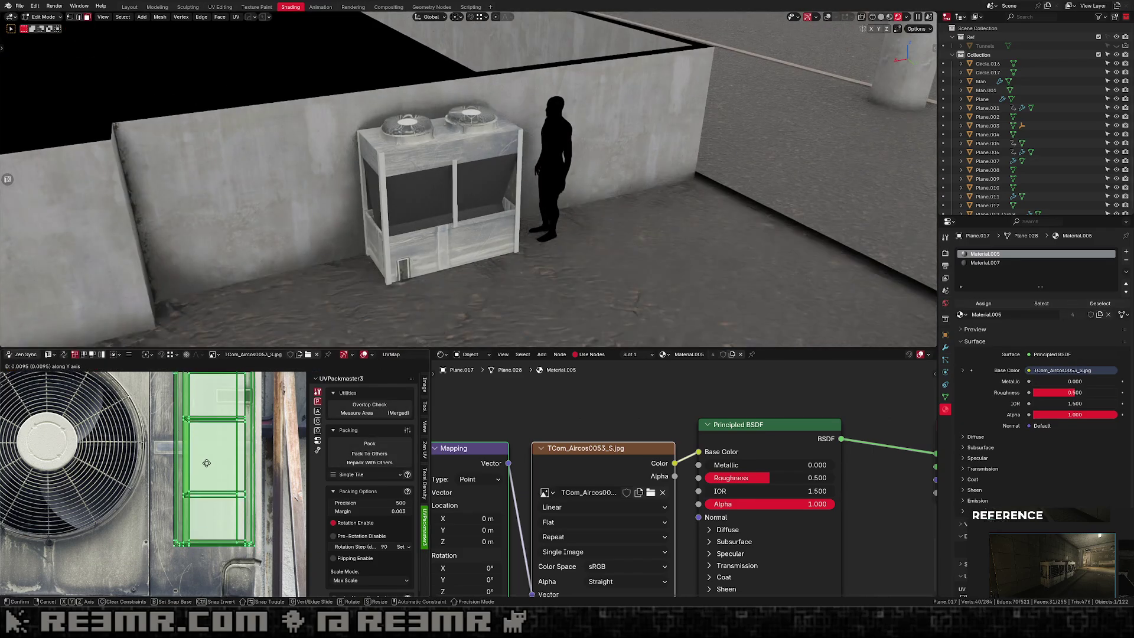
{"action": "left_click", "coordinate": [211, 505]}
{"action": "key", "text": "Tab"}
{"action": "middle_click_drag", "start_coordinate": [532, 278], "coordinate": [484, 244]}
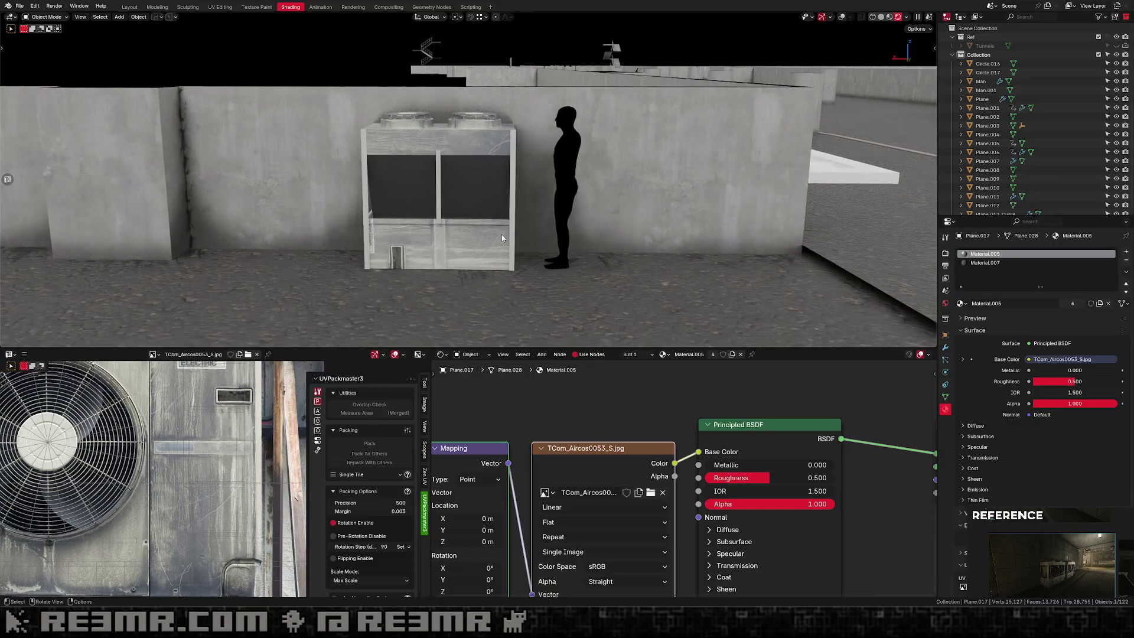
Move the upper edge of the lower casing's UV islands down about 0.03 and the lower edge up about 0.02 along Y.
{"action": "key", "text": "Tab"}
{"action": "scroll", "coordinate": [269, 409], "scroll_direction": "down", "scroll_amount": 4}
{"action": "scroll", "coordinate": [242, 395], "scroll_direction": "up", "scroll_amount": 4}
{"action": "left_click", "coordinate": [245, 389]}
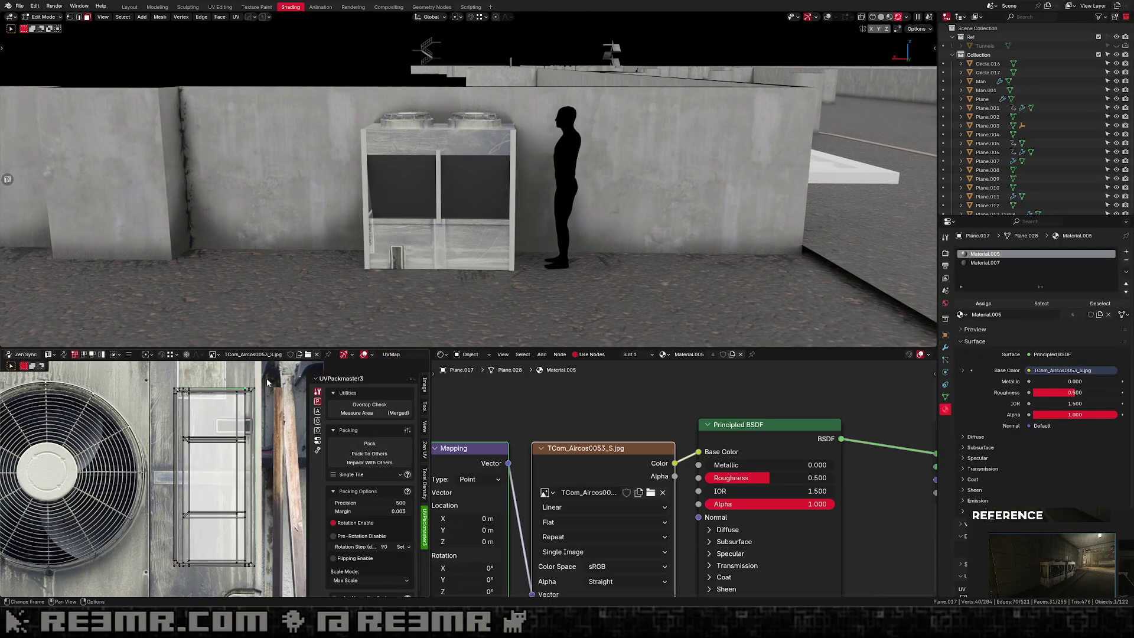
{"action": "key", "text": "g"}
{"action": "key", "text": "y"}
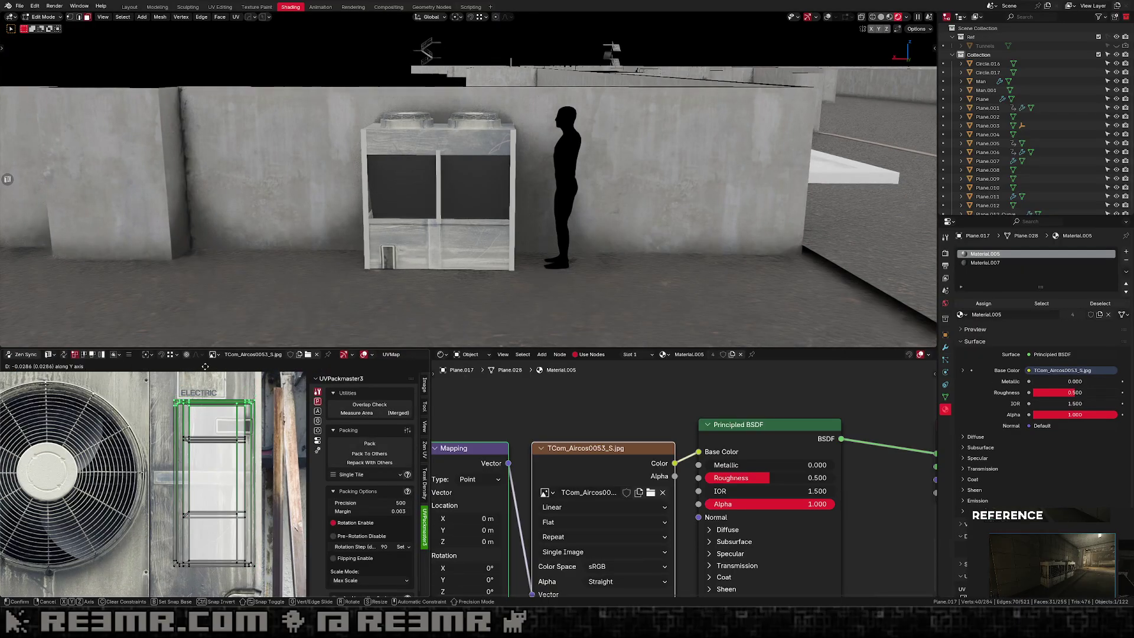
{"action": "left_click", "coordinate": [205, 364]}
{"action": "middle_click_drag", "start_coordinate": [232, 524], "coordinate": [233, 487]}
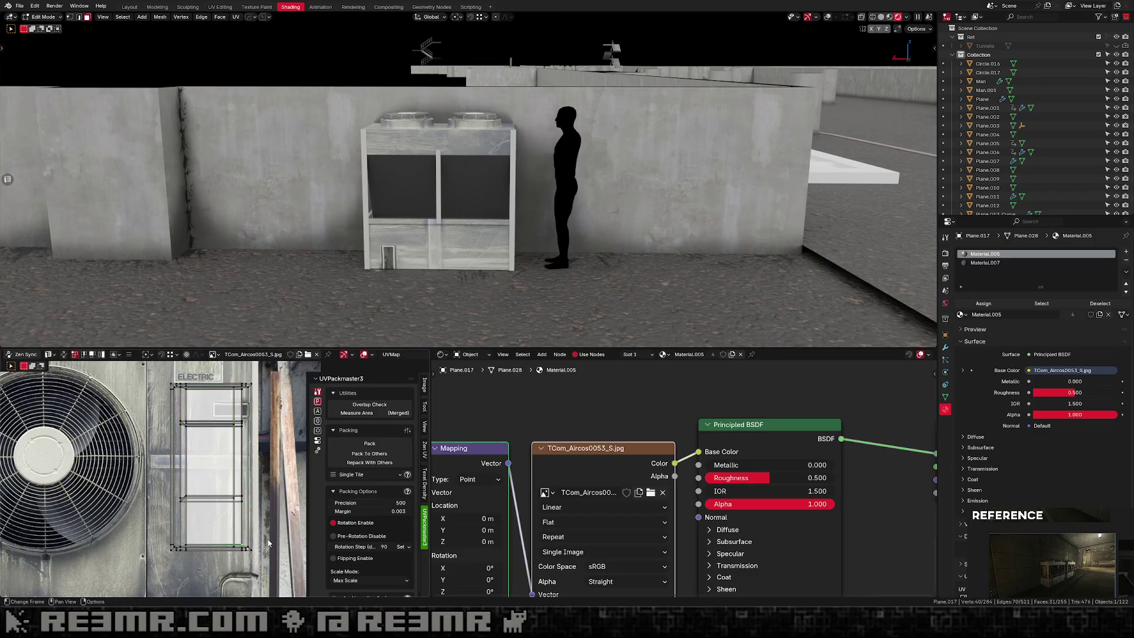
{"action": "key", "text": "g"}
{"action": "key", "text": "y"}
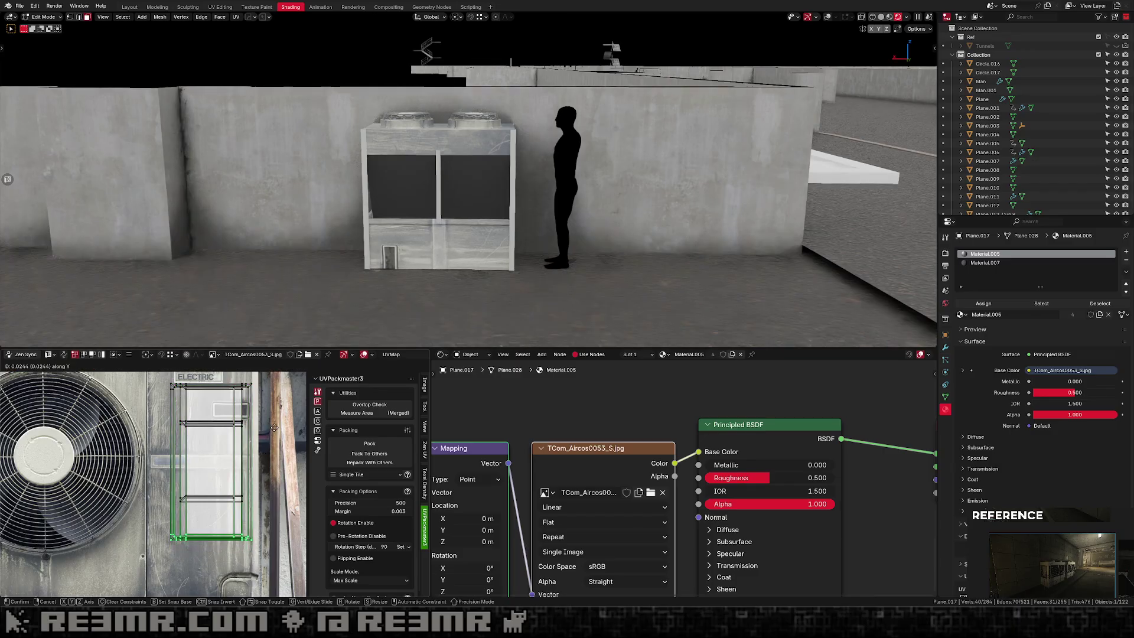
{"action": "left_click", "coordinate": [275, 430]}
Show the overlays again, select the unit's vertical posts as linked geometry and unwrap them with Cube Projection.
{"action": "key", "text": "Tab"}
{"action": "middle_click_drag", "start_coordinate": [567, 224], "coordinate": [468, 269]}
{"action": "scroll", "coordinate": [468, 269], "scroll_direction": "up", "scroll_amount": 2}
{"action": "key", "text": "g"}
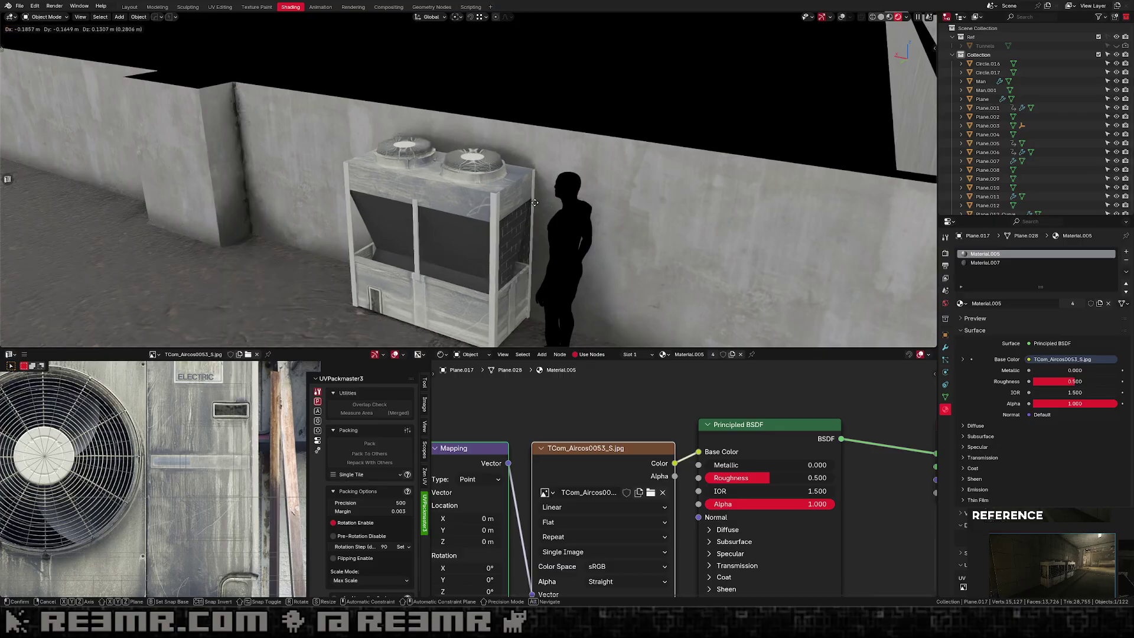
{"action": "right_click", "coordinate": [841, 49]}
{"action": "left_click", "coordinate": [408, 282]}
{"action": "key", "text": "Tab"}
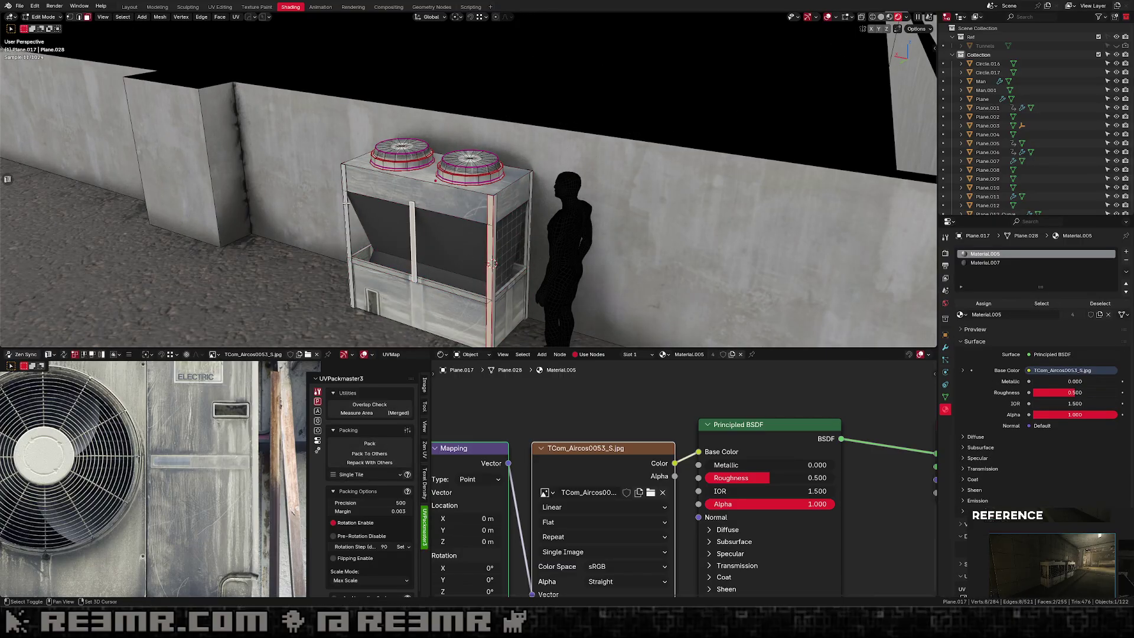
{"action": "middle_click_drag", "start_coordinate": [517, 230], "coordinate": [330, 245]}
{"action": "key", "text": "l"}
{"action": "middle_click_drag", "start_coordinate": [541, 243], "coordinate": [508, 247]}
{"action": "key", "text": "u"}
{"action": "left_click", "coordinate": [507, 247]}
{"action": "scroll", "coordinate": [184, 410], "scroll_direction": "down", "scroll_amount": 5}
{"action": "key", "text": "a"}
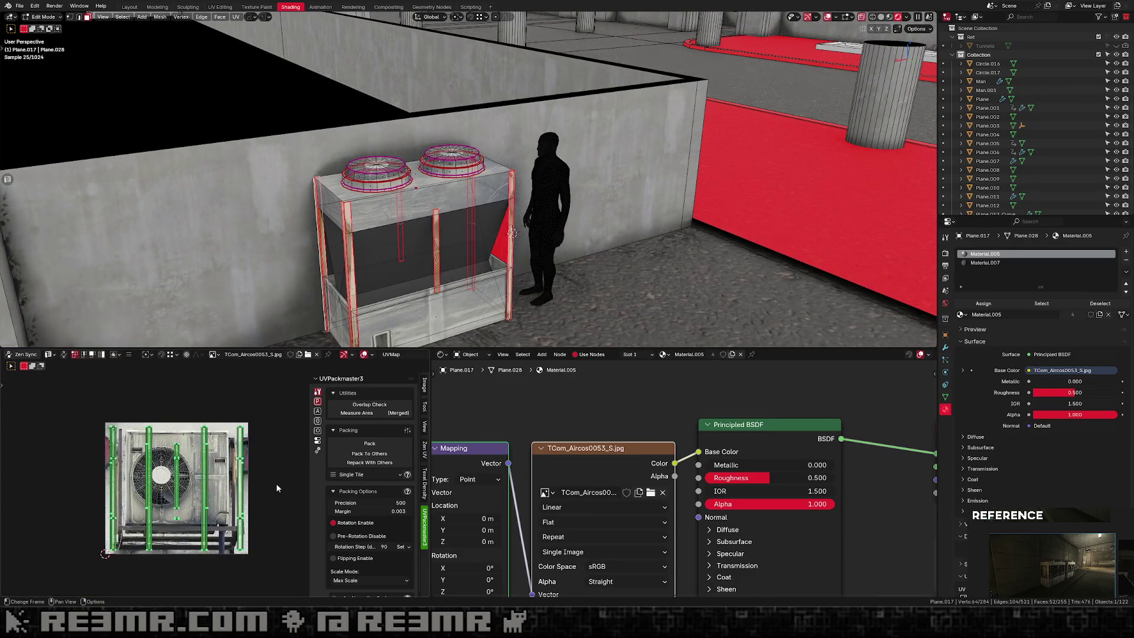
Scale down the posts' UV islands and stack the similar ones with UVPackmaster's Align Similar.
{"action": "key", "text": "s"}
{"action": "left_click", "coordinate": [236, 487]}
{"action": "scroll", "coordinate": [235, 487], "scroll_direction": "up", "scroll_amount": 3}
{"action": "middle_click_drag", "start_coordinate": [235, 487], "coordinate": [234, 475]}
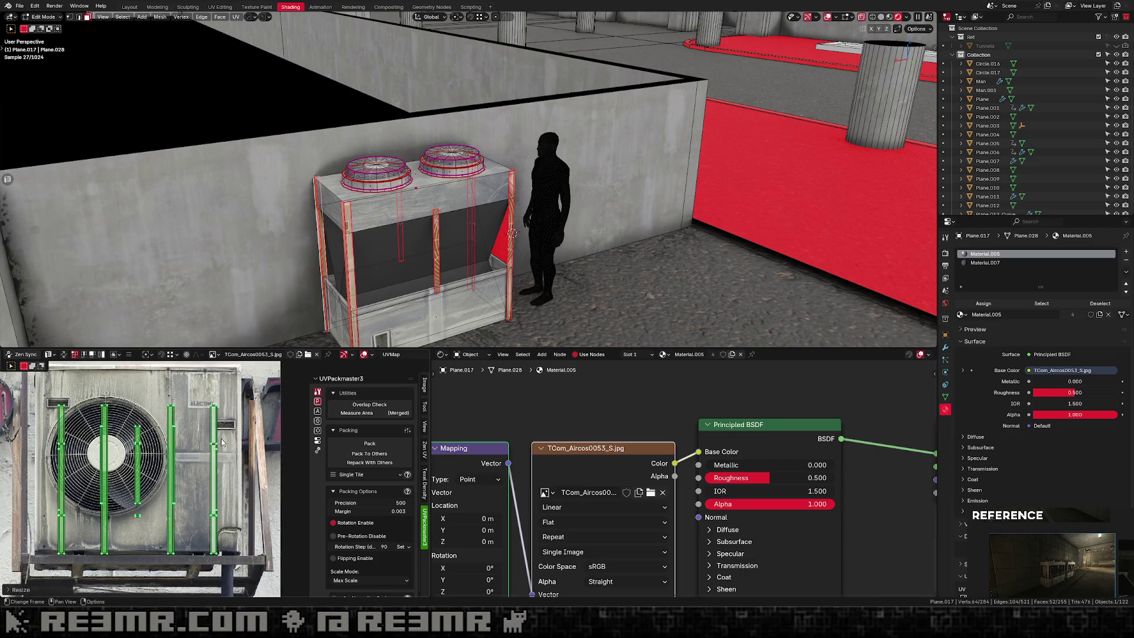
{"action": "left_click", "coordinate": [222, 441]}
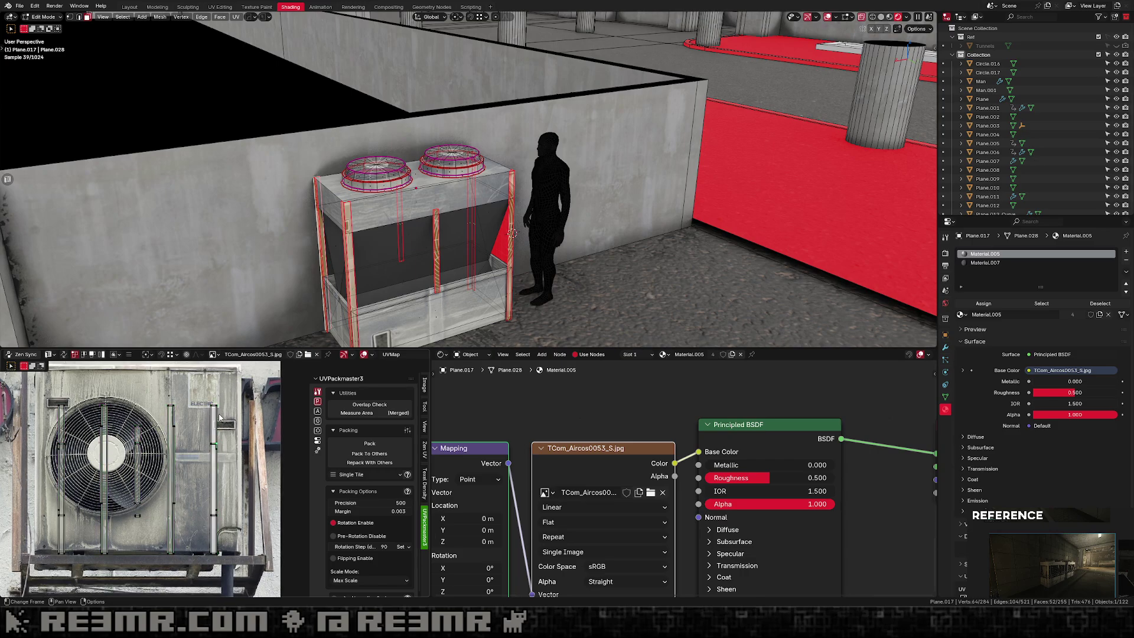
{"action": "left_click", "coordinate": [317, 411]}
{"action": "left_click", "coordinate": [370, 412]}
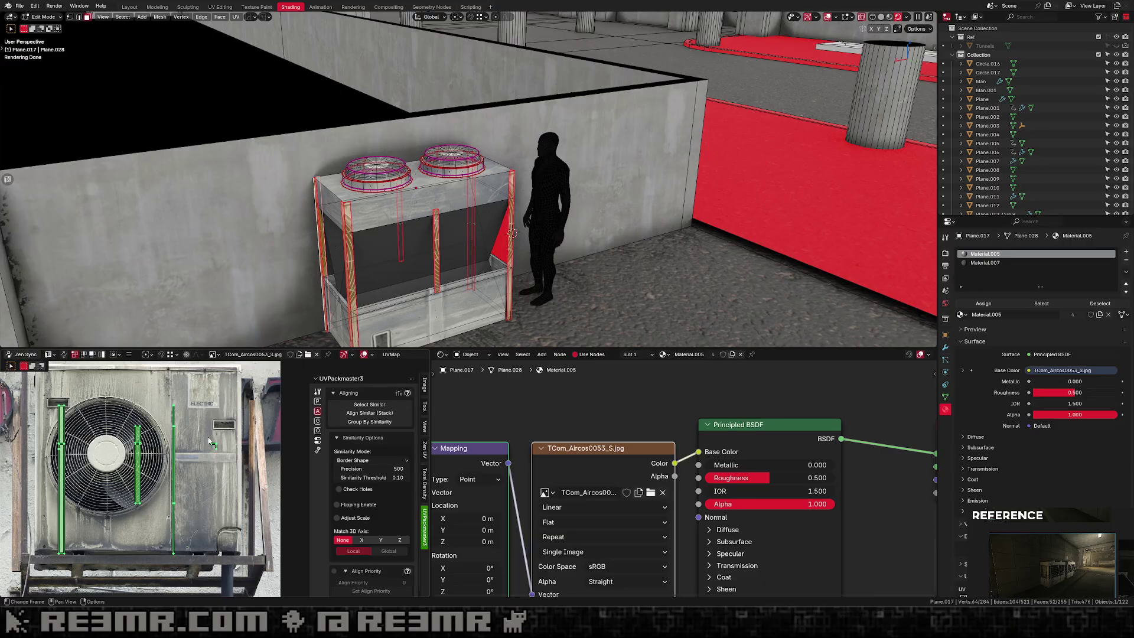
Try to pack the posts' UV islands into the UV tile, and undo the packing.
{"action": "left_click", "coordinate": [318, 402]}
{"action": "left_click", "coordinate": [370, 406]}
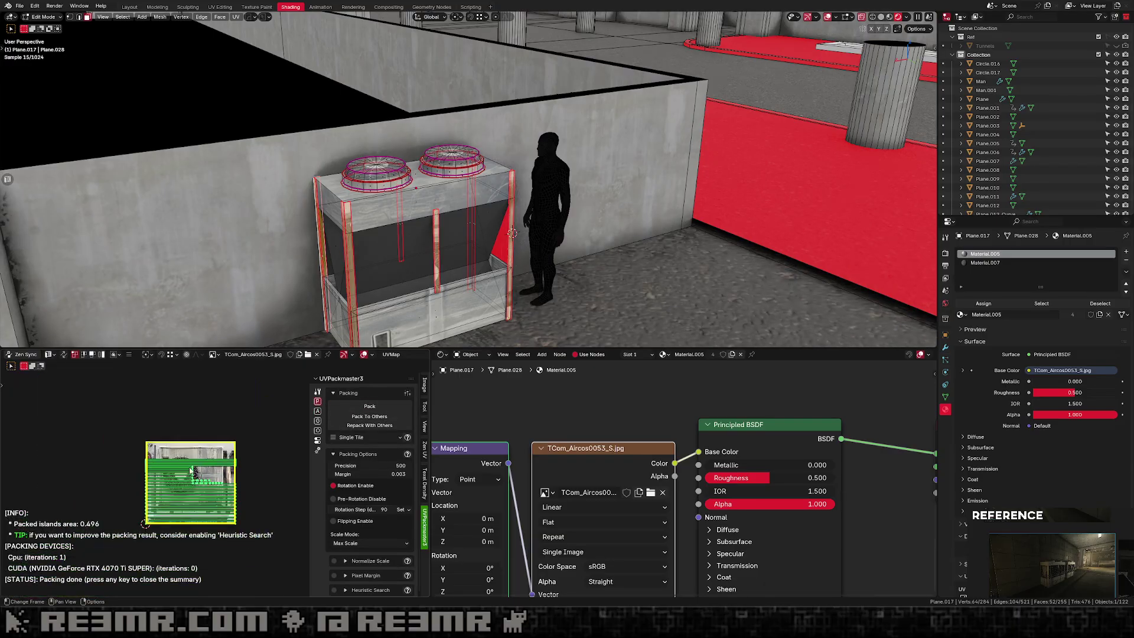
{"action": "key", "text": "ctrl+z"}
Enable Lock Overlapping in UVPackmaster's advanced packing options and pack the stacked post islands.
{"action": "scroll", "coordinate": [343, 569], "scroll_direction": "down", "scroll_amount": 1}
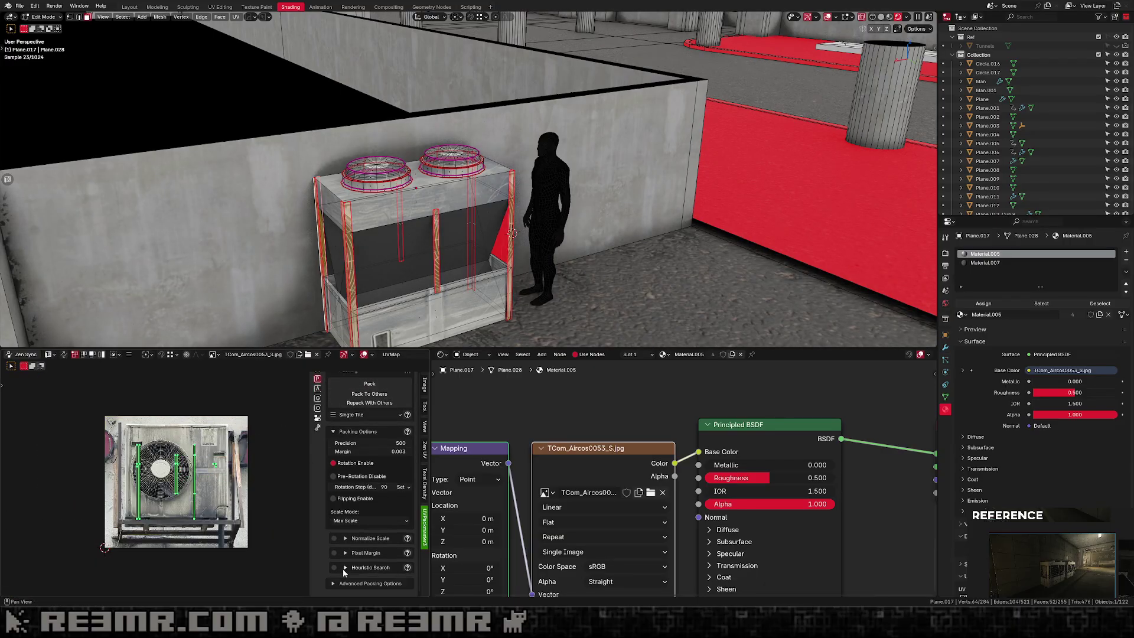
{"action": "left_click", "coordinate": [335, 581]}
{"action": "scroll", "coordinate": [334, 578], "scroll_direction": "down", "scroll_amount": 1}
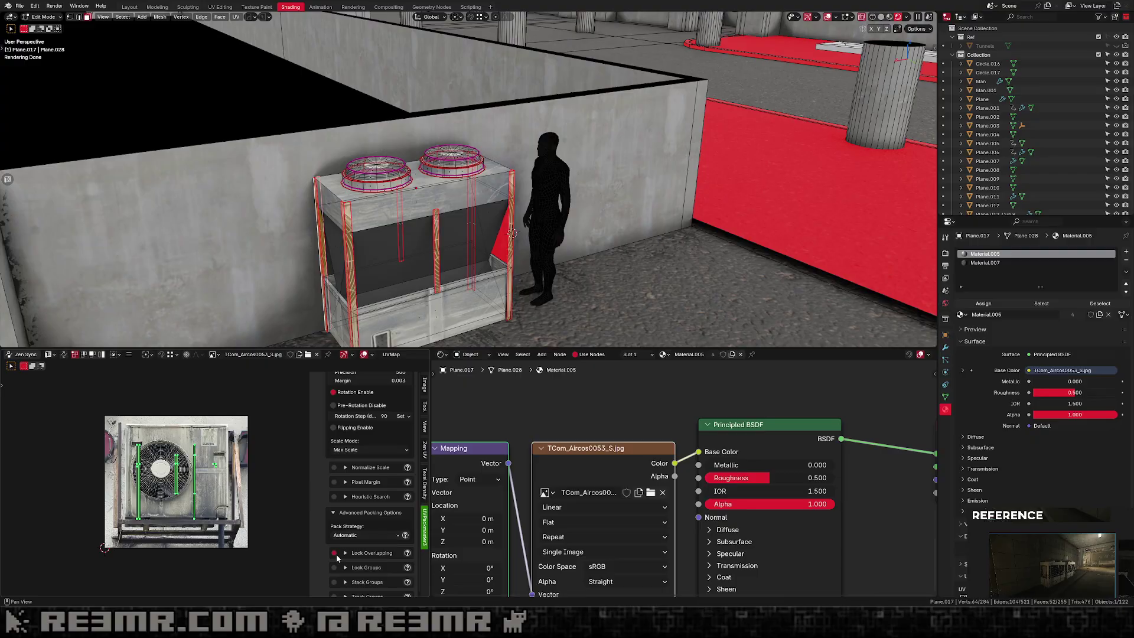
{"action": "scroll", "coordinate": [350, 434], "scroll_direction": "up", "scroll_amount": 2}
{"action": "left_click", "coordinate": [370, 406]}
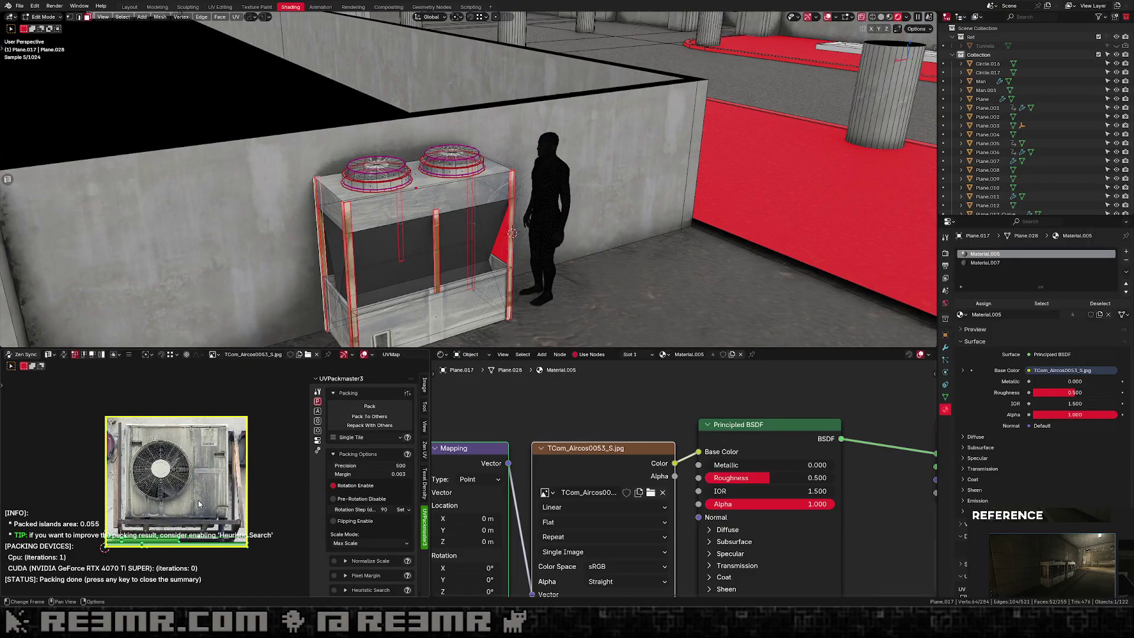
Shrink the packed post islands and move them onto the metal panel beside the fan in the texture.
{"action": "key", "text": "g"}
{"action": "left_click", "coordinate": [215, 457]}
{"action": "key", "text": "s"}
{"action": "left_click", "coordinate": [255, 511]}
{"action": "key", "text": "g"}
{"action": "left_click", "coordinate": [256, 506]}
{"action": "key", "text": "s"}
{"action": "left_click", "coordinate": [228, 513]}
{"action": "key", "text": "g"}
{"action": "left_click", "coordinate": [241, 499]}
{"action": "scroll", "coordinate": [240, 502], "scroll_direction": "up", "scroll_amount": 3}
{"action": "key", "text": "g"}
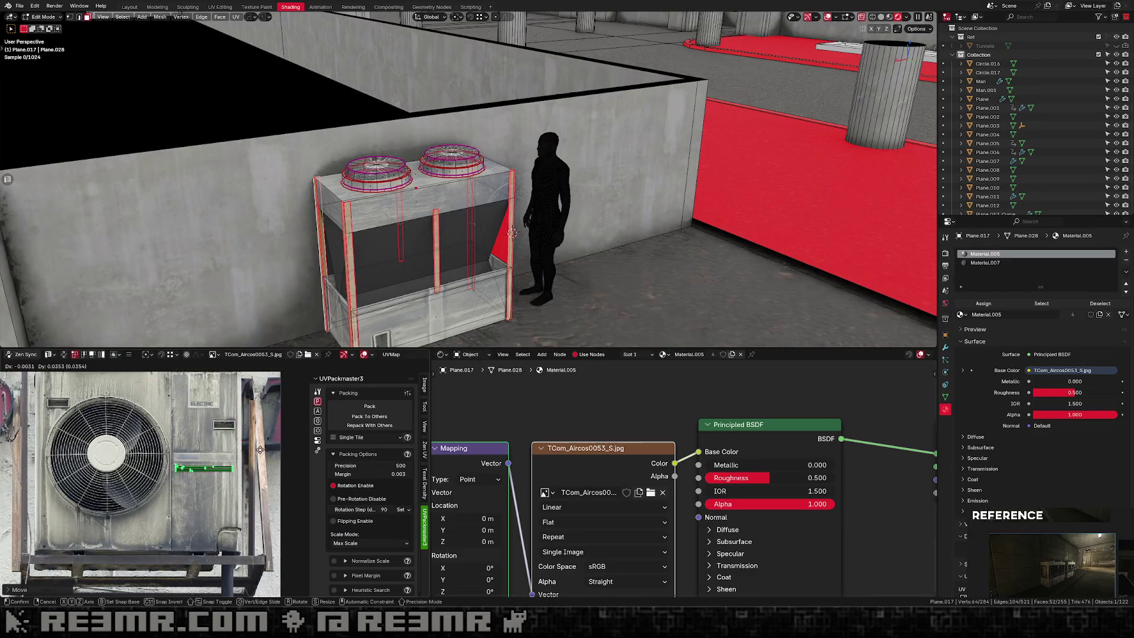
{"action": "left_click", "coordinate": [258, 425]}
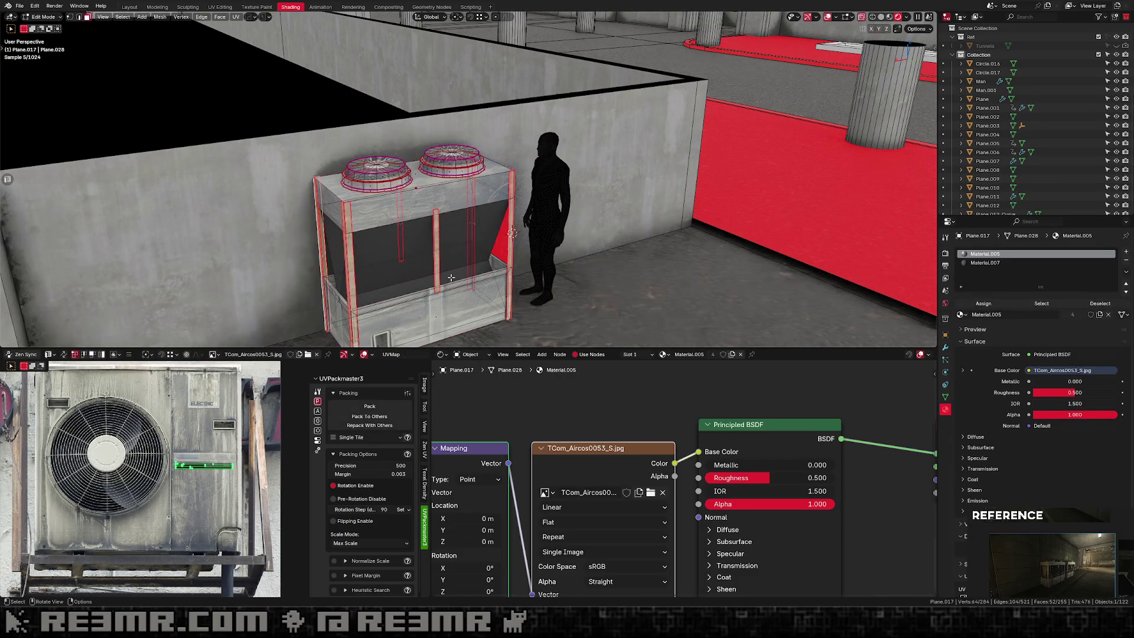
Rotate the post islands upright and place them over the lower part of the metal panel.
{"action": "key", "text": "r"}
{"action": "left_click", "coordinate": [227, 392]}
{"action": "key", "text": "g"}
{"action": "left_click", "coordinate": [256, 466]}
{"action": "key", "text": "Tab"}
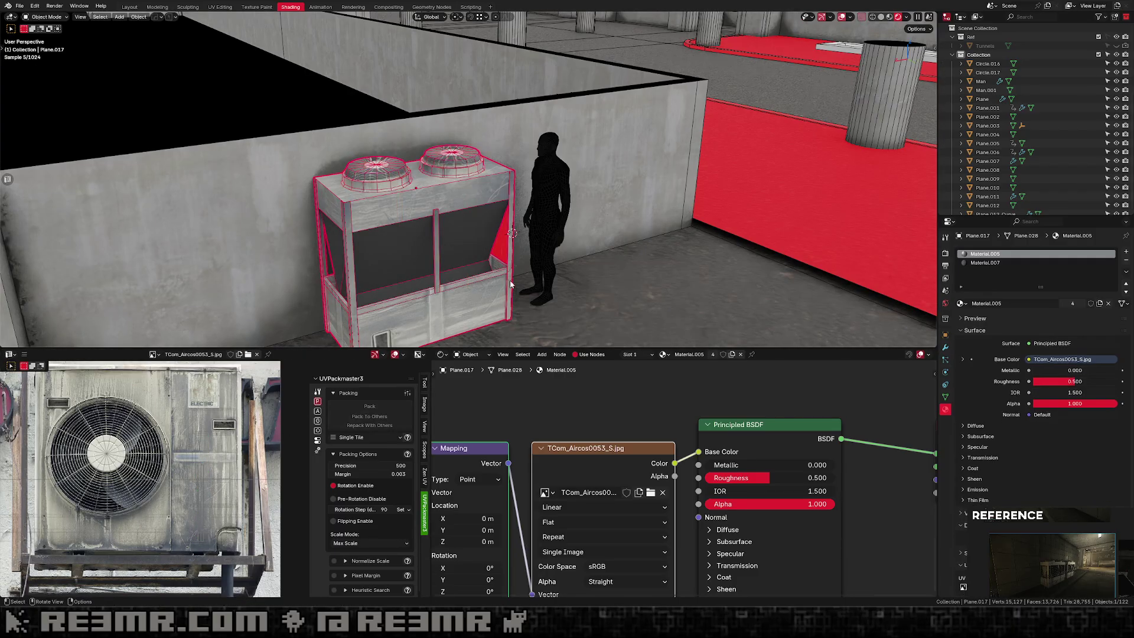
Examine the textured unit in the scene with the viewport overlays temporarily hidden.
{"action": "left_click", "coordinate": [841, 17]}
{"action": "scroll", "coordinate": [661, 153], "scroll_direction": "down", "scroll_amount": 6}
{"action": "middle_click_drag", "start_coordinate": [602, 198], "coordinate": [541, 215]}
{"action": "scroll", "coordinate": [566, 210], "scroll_direction": "up", "scroll_amount": 6}
{"action": "scroll", "coordinate": [550, 234], "scroll_direction": "down", "scroll_amount": 5}
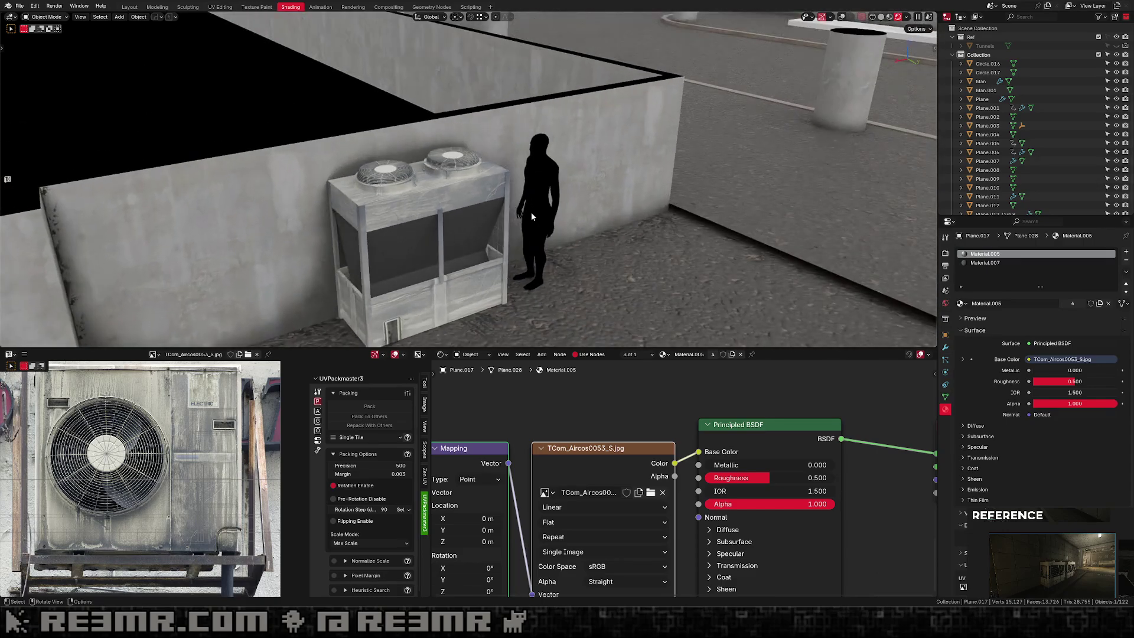
{"action": "scroll", "coordinate": [455, 177], "scroll_direction": "up", "scroll_amount": 5}
{"action": "left_click", "coordinate": [840, 16]}
Select two adjoining face loops around the right fan housing's outer ring in Edit Mode.
{"action": "key", "text": "Tab"}
{"action": "scroll", "coordinate": [496, 142], "scroll_direction": "up", "scroll_amount": 2}
{"action": "middle_click_drag", "start_coordinate": [496, 142], "coordinate": [540, 233], "text": "shift"}
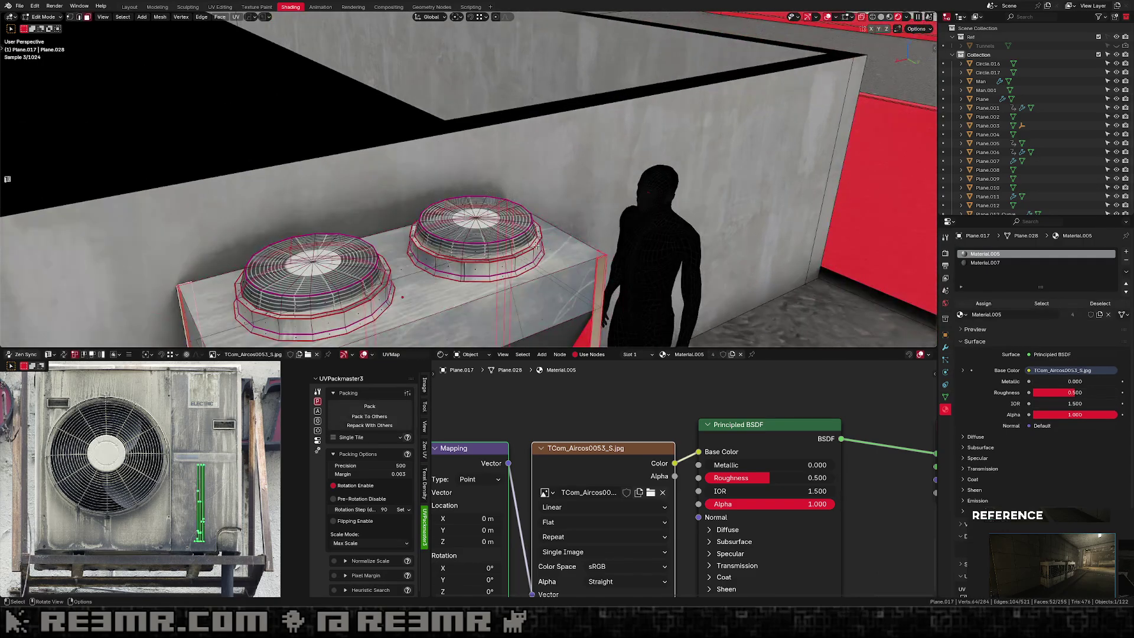
{"action": "left_click", "coordinate": [502, 269]}
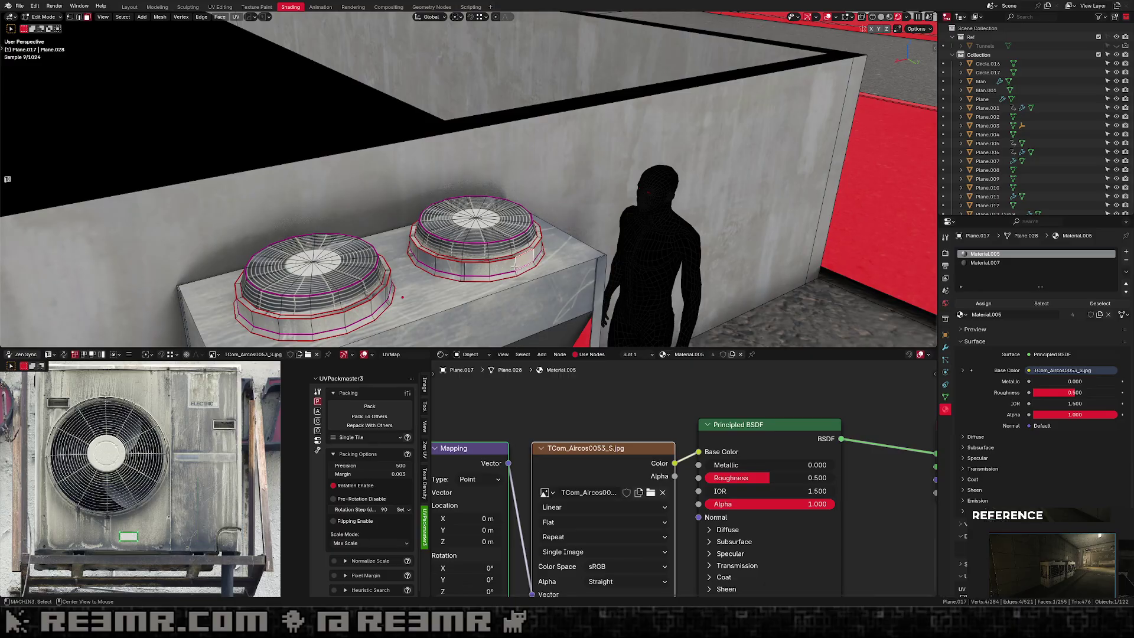
{"action": "left_click", "coordinate": [516, 265], "text": "alt"}
{"action": "scroll", "coordinate": [531, 284], "scroll_direction": "up", "scroll_amount": 4}
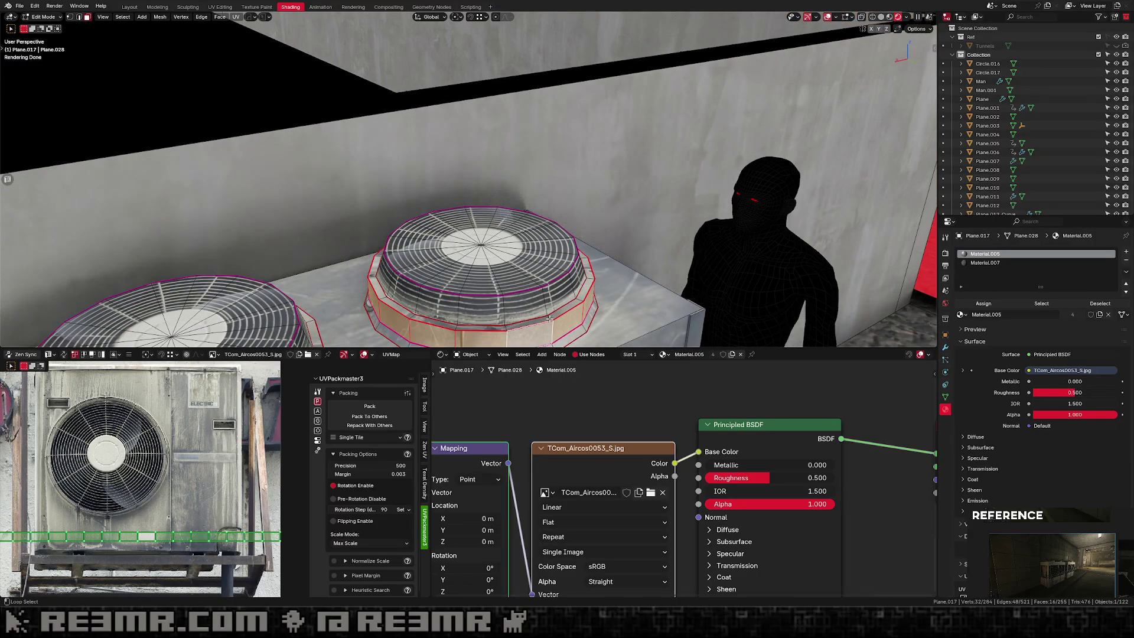
{"action": "left_click", "coordinate": [551, 317], "text": "alt+shift"}
{"action": "scroll", "coordinate": [177, 496], "scroll_direction": "down", "scroll_amount": 2}
{"action": "middle_click_drag", "start_coordinate": [162, 509], "coordinate": [161, 467]}
{"action": "scroll", "coordinate": [160, 467], "scroll_direction": "up", "scroll_amount": 3}
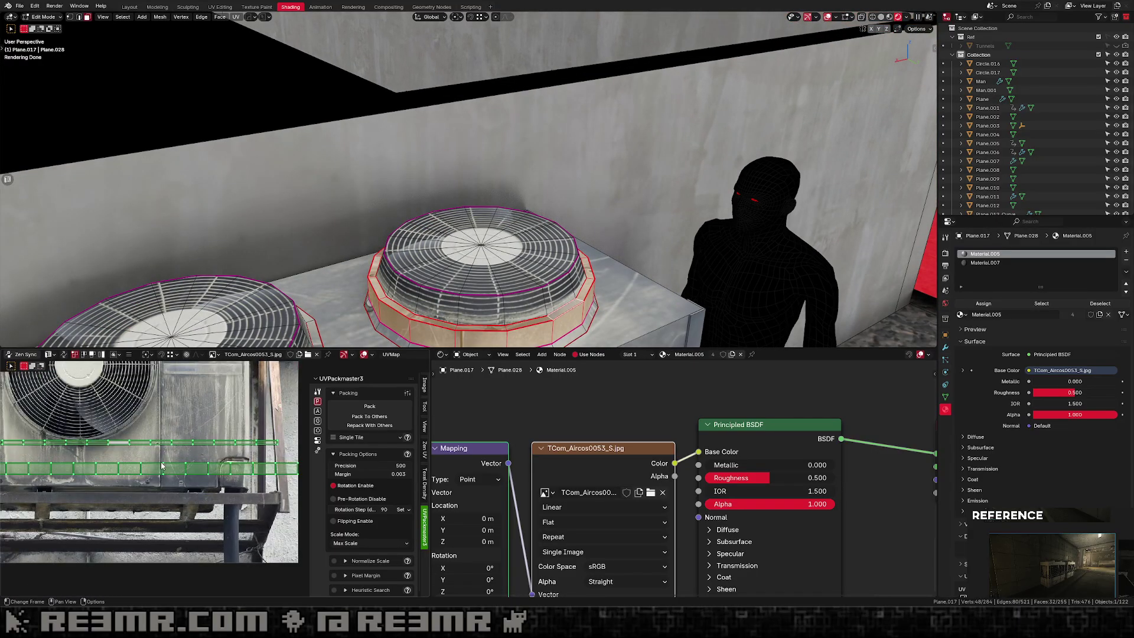
Shrink the selected ring's UV strips and rotate them upright on the aircon texture.
{"action": "scroll", "coordinate": [162, 446], "scroll_direction": "down", "scroll_amount": 4}
{"action": "key", "text": "g"}
{"action": "left_click", "coordinate": [77, 445]}
{"action": "scroll", "coordinate": [285, 443], "scroll_direction": "down", "scroll_amount": 1}
{"action": "middle_click_drag", "start_coordinate": [297, 445], "coordinate": [256, 453]}
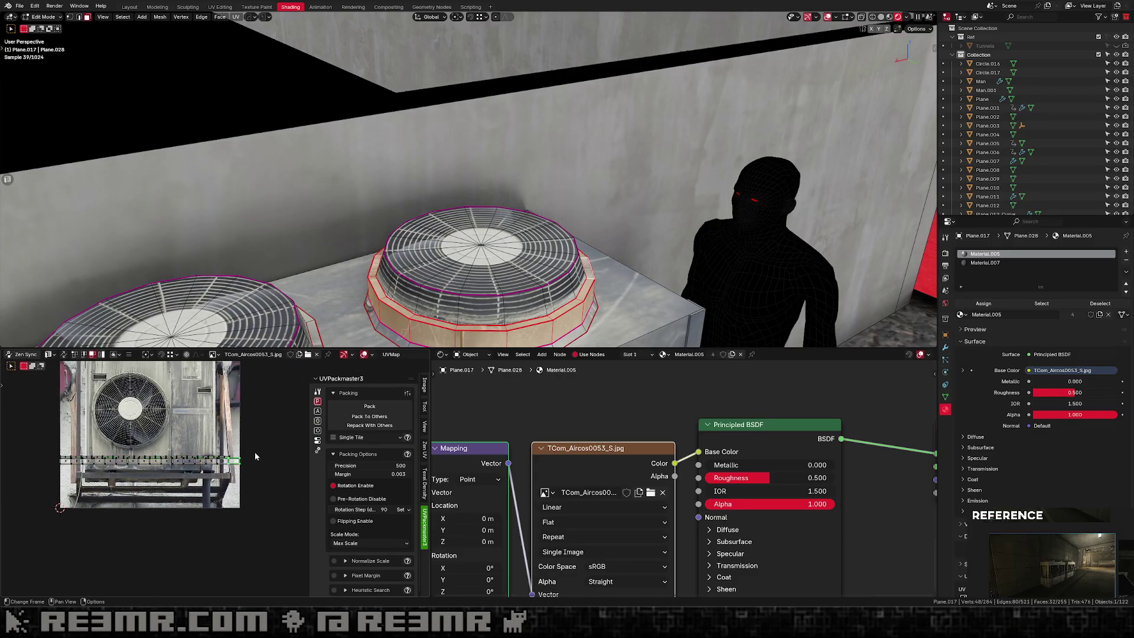
{"action": "key", "text": "s"}
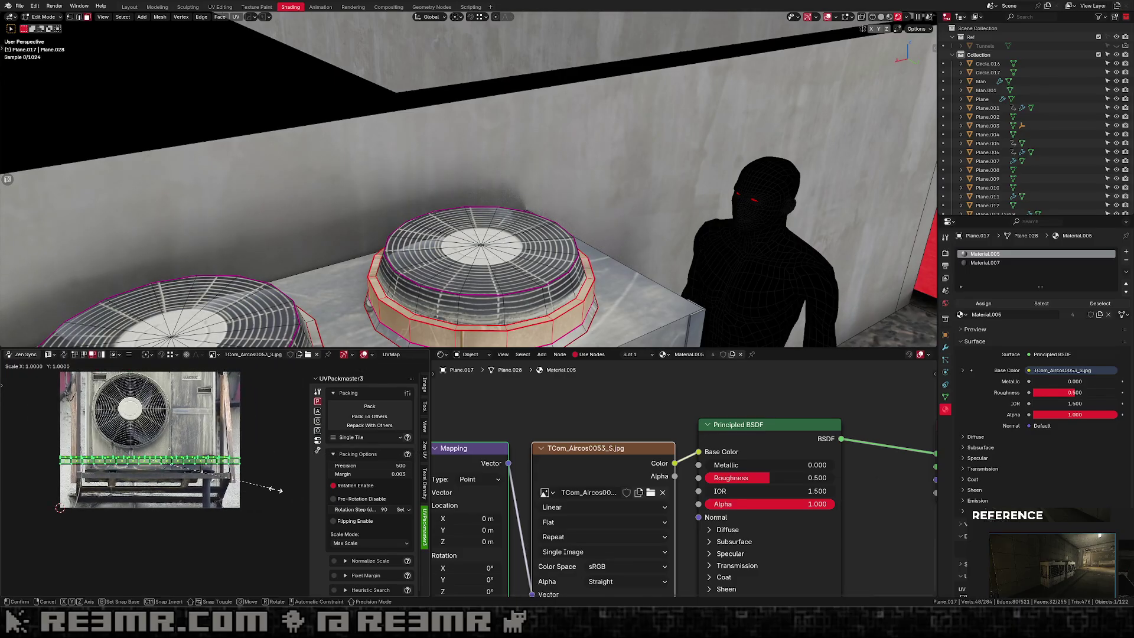
{"action": "left_click", "coordinate": [183, 463]}
{"action": "scroll", "coordinate": [183, 464], "scroll_direction": "up", "scroll_amount": 4}
{"action": "key", "text": "r"}
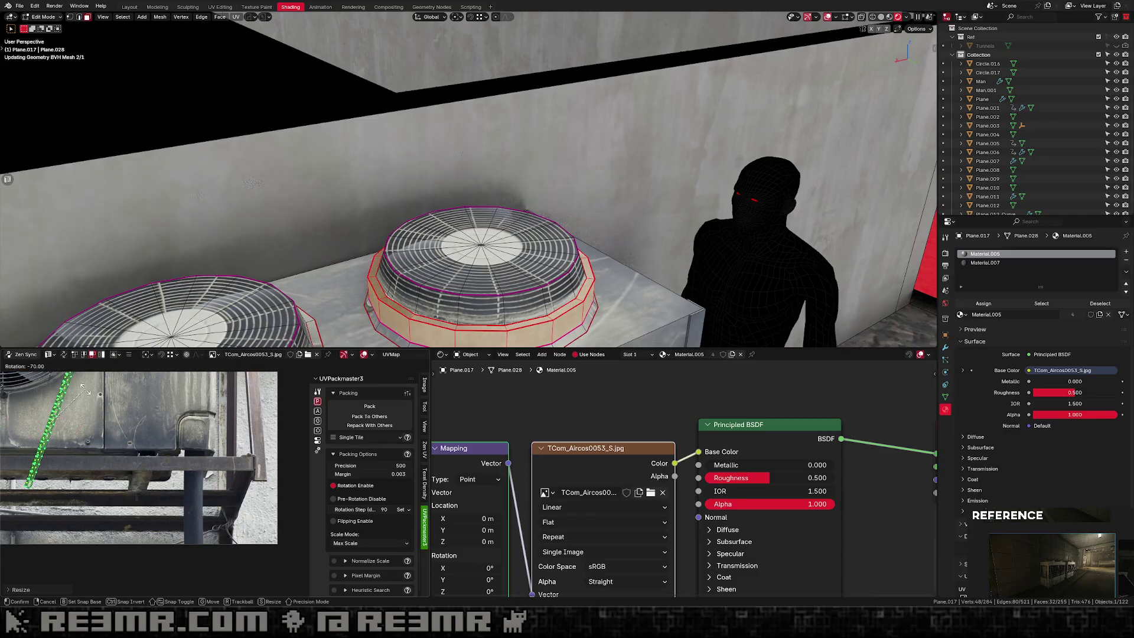
{"action": "left_click", "coordinate": [70, 405]}
Move the upright ring strips onto the metal panel beside the fan and scale them down to fit within it.
{"action": "middle_click_drag", "start_coordinate": [106, 429], "coordinate": [144, 456]}
{"action": "key", "text": "g"}
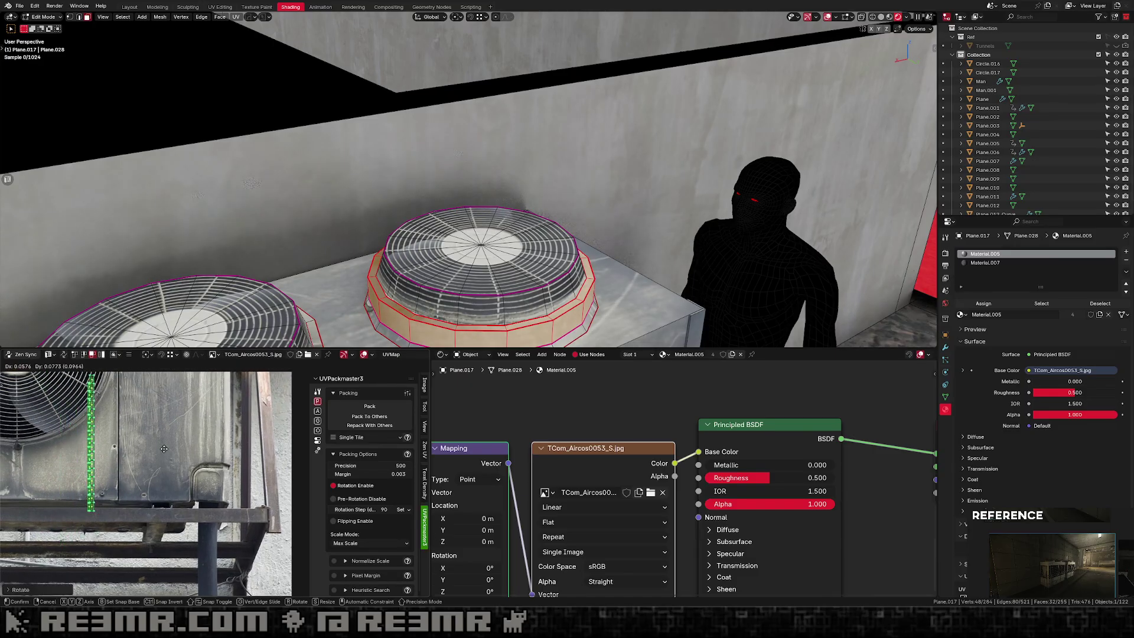
{"action": "left_click", "coordinate": [215, 390]}
{"action": "middle_click_drag", "start_coordinate": [215, 389], "coordinate": [182, 475]}
{"action": "key", "text": "g"}
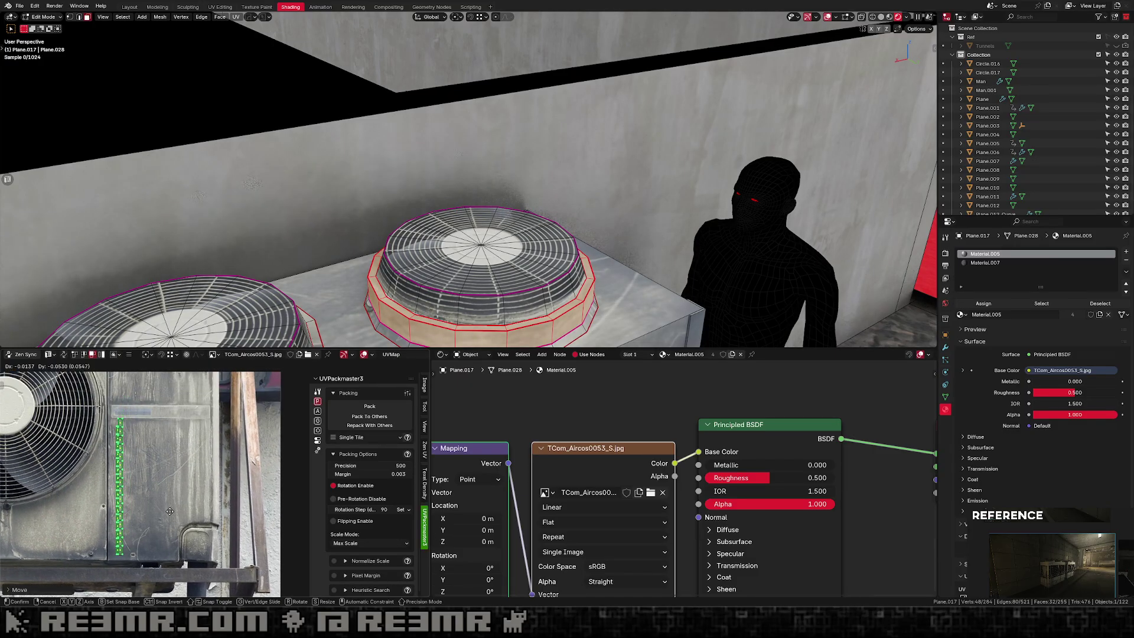
{"action": "left_click", "coordinate": [169, 511]}
{"action": "key", "text": "s"}
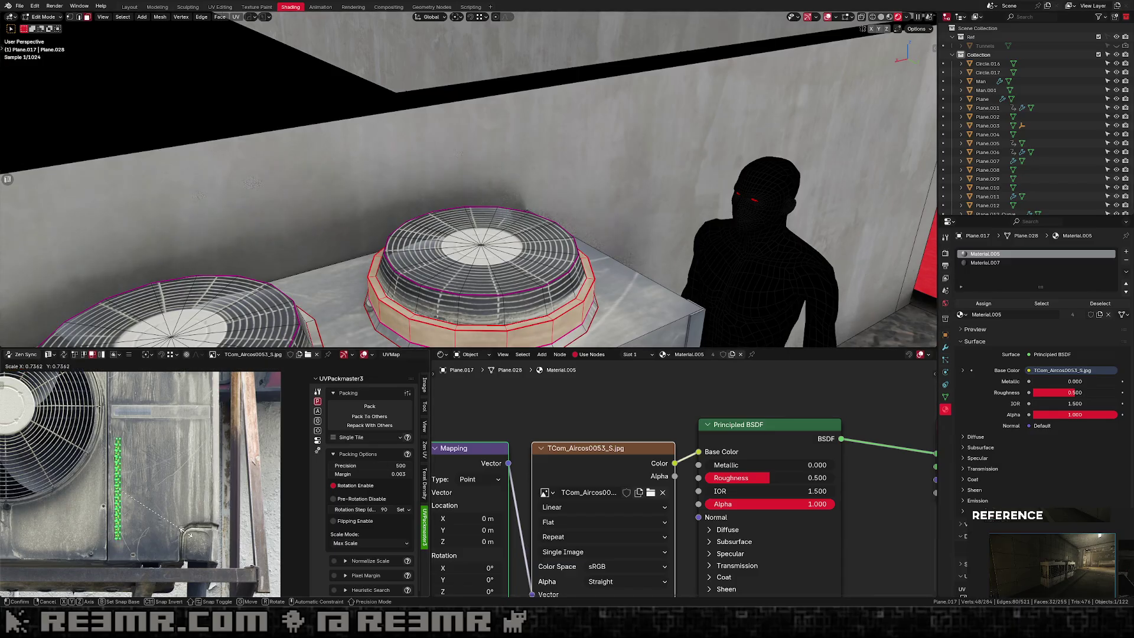
{"action": "left_click", "coordinate": [187, 532]}
{"action": "key", "text": "g"}
{"action": "left_click", "coordinate": [280, 432]}
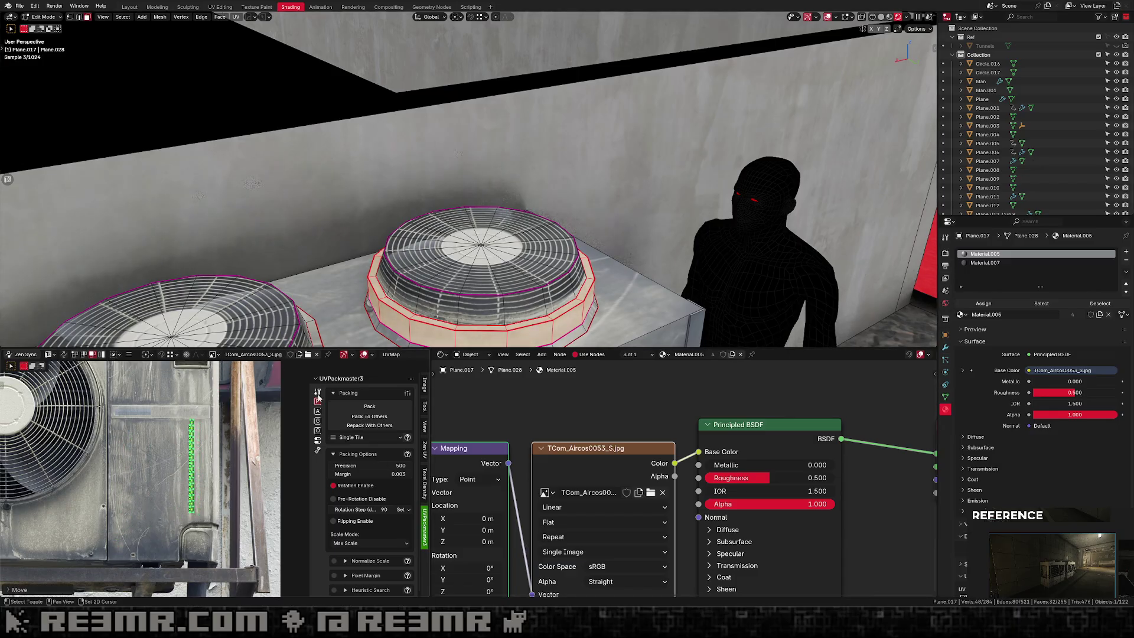
{"action": "key", "text": "Tab"}
Select the right housing's bottom lip loop, shrink its UV strip and place it on the metal panel beside the fan.
{"action": "middle_click_drag", "start_coordinate": [532, 283], "coordinate": [579, 281]}
{"action": "key", "text": "Tab"}
{"action": "left_click", "coordinate": [565, 274], "text": "alt"}
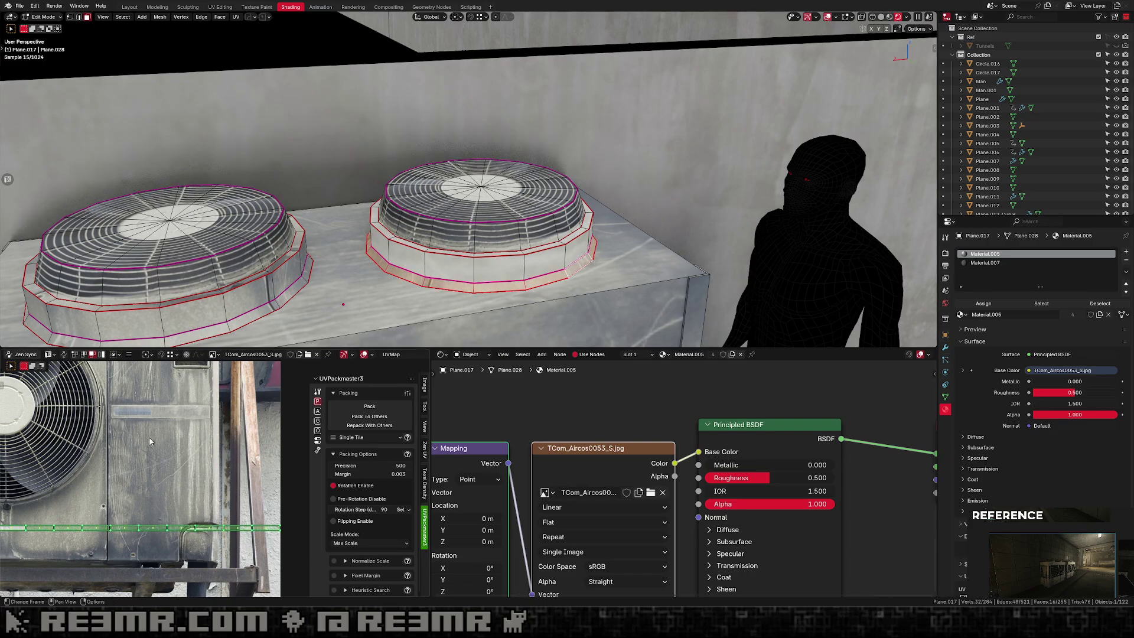
{"action": "scroll", "coordinate": [216, 484], "scroll_direction": "down", "scroll_amount": 4}
{"action": "key", "text": "s"}
{"action": "key", "text": "g"}
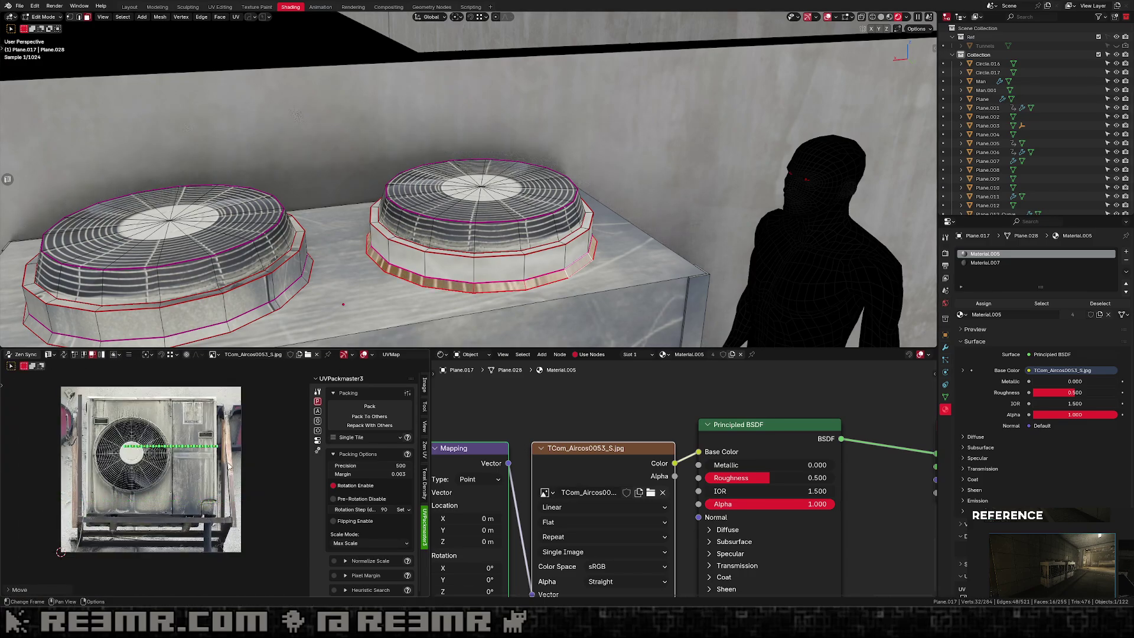
{"action": "scroll", "coordinate": [236, 478], "scroll_direction": "up", "scroll_amount": 4}
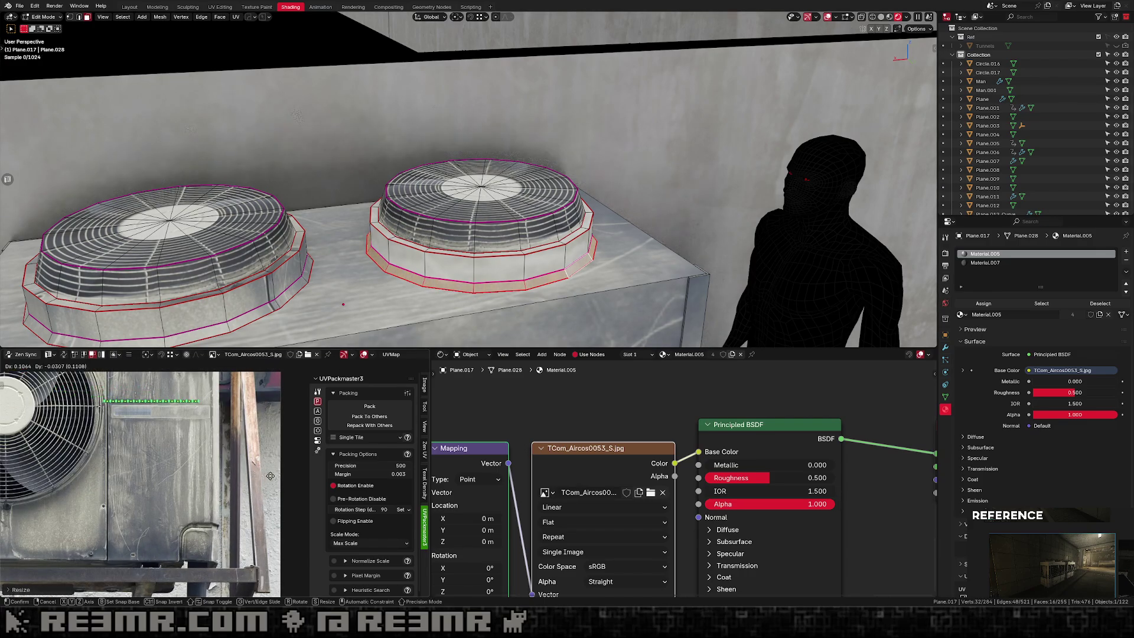
{"action": "left_click", "coordinate": [313, 486]}
{"action": "key", "text": "Tab"}
Examine the textured unit and its fan housings with the viewport overlays temporarily hidden.
{"action": "scroll", "coordinate": [571, 248], "scroll_direction": "down", "scroll_amount": 3}
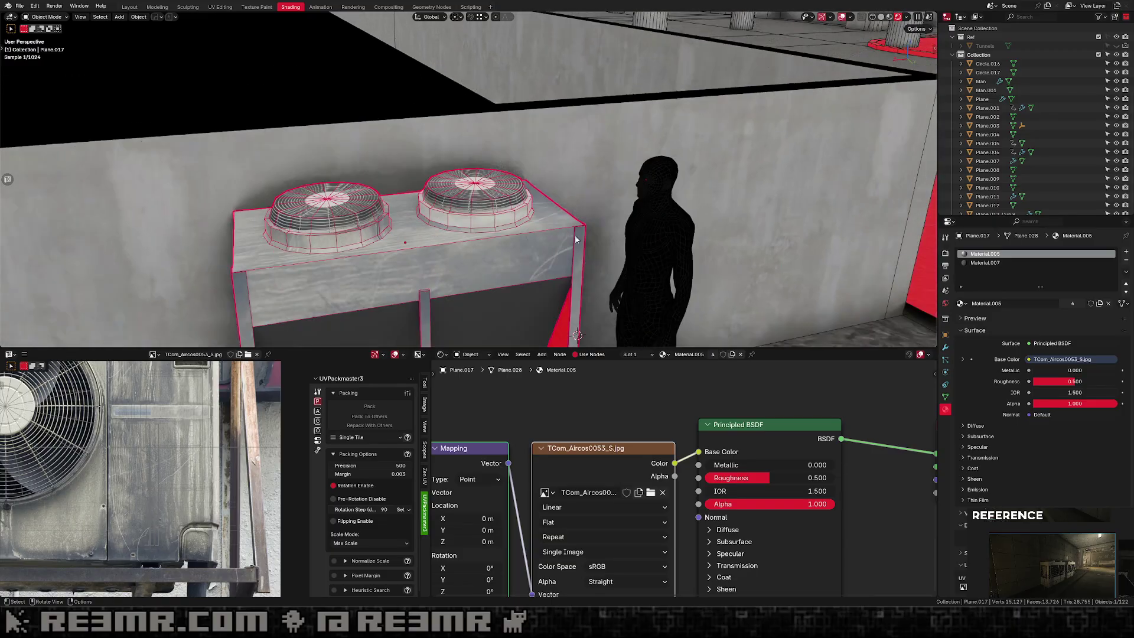
{"action": "left_click", "coordinate": [842, 16]}
{"action": "scroll", "coordinate": [600, 192], "scroll_direction": "down", "scroll_amount": 4}
{"action": "middle_click_drag", "start_coordinate": [558, 198], "coordinate": [496, 208]}
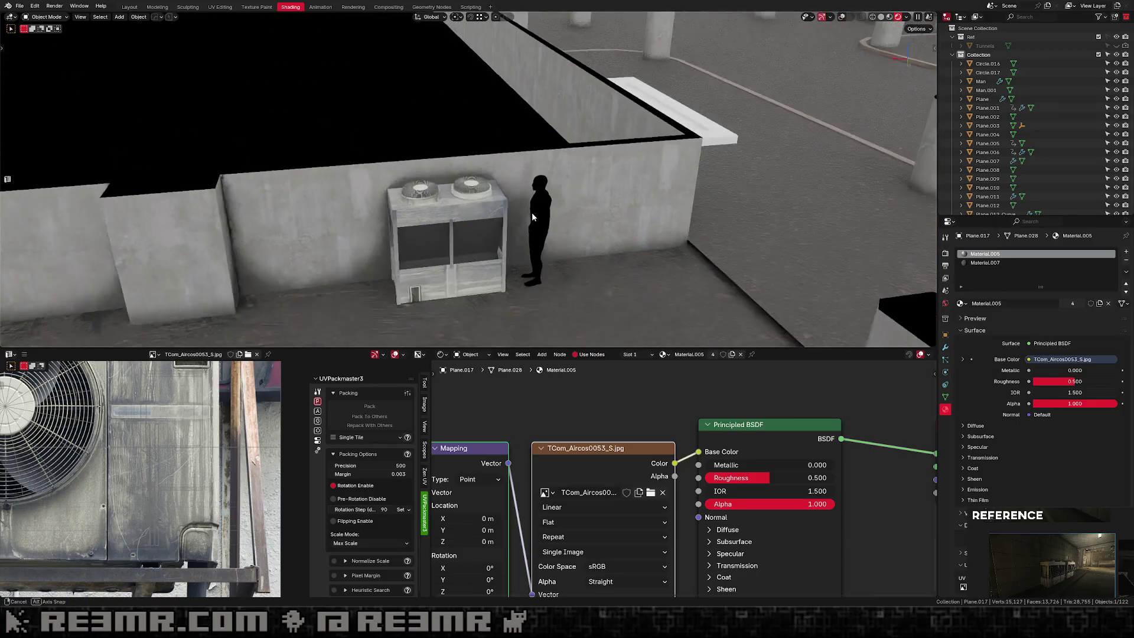
{"action": "scroll", "coordinate": [490, 207], "scroll_direction": "up", "scroll_amount": 4}
{"action": "scroll", "coordinate": [400, 223], "scroll_direction": "up", "scroll_amount": 2}
{"action": "middle_click_drag", "start_coordinate": [437, 235], "coordinate": [405, 202]}
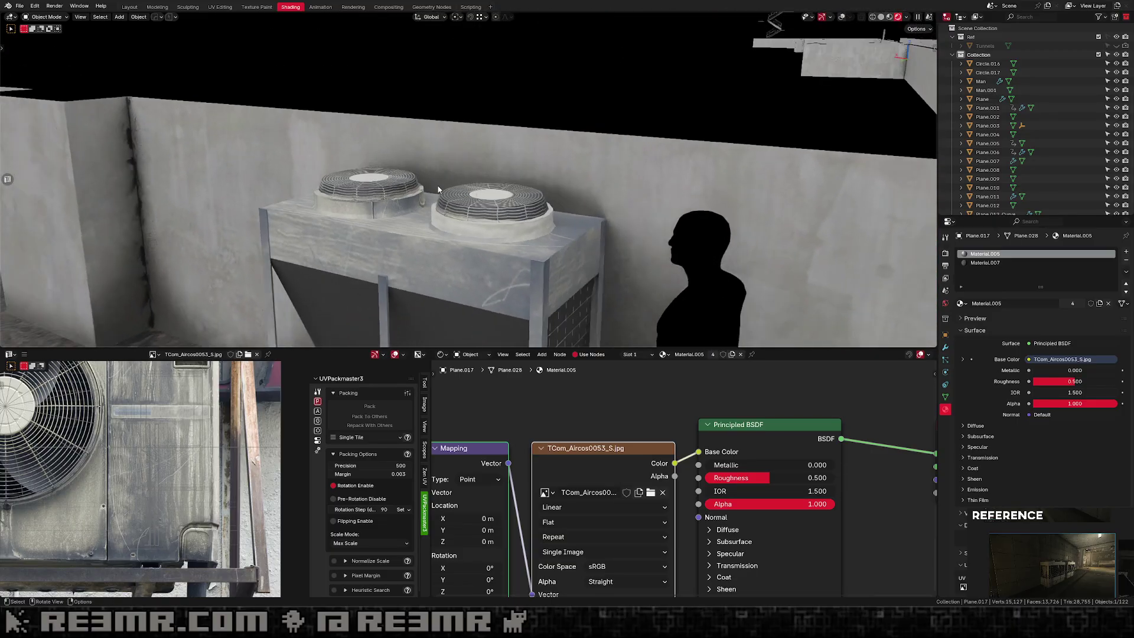
{"action": "left_click", "coordinate": [831, 17]}
{"action": "left_click", "coordinate": [832, 18]}
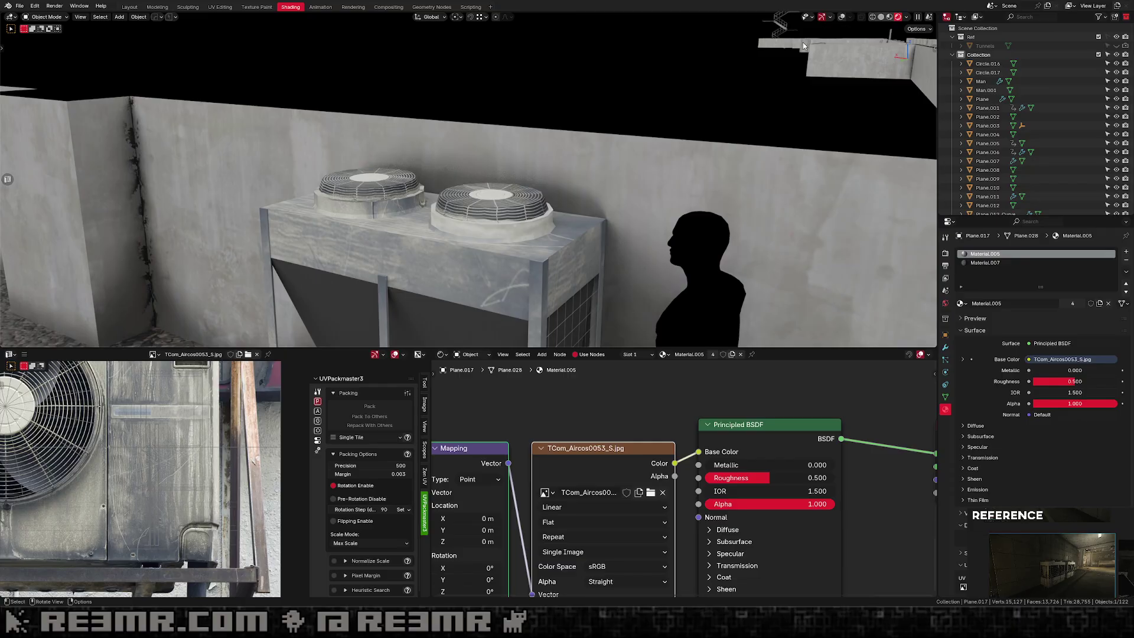
{"action": "left_click", "coordinate": [841, 17]}
Select the three face loops that form the left fan housing's outer ring and lip.
{"action": "key", "text": "Tab"}
{"action": "scroll", "coordinate": [401, 222], "scroll_direction": "up", "scroll_amount": 2}
{"action": "middle_click_drag", "start_coordinate": [378, 207], "coordinate": [385, 229]}
{"action": "left_click", "coordinate": [390, 220]}
{"action": "key", "text": "l"}
{"action": "left_click", "coordinate": [387, 216], "text": "alt"}
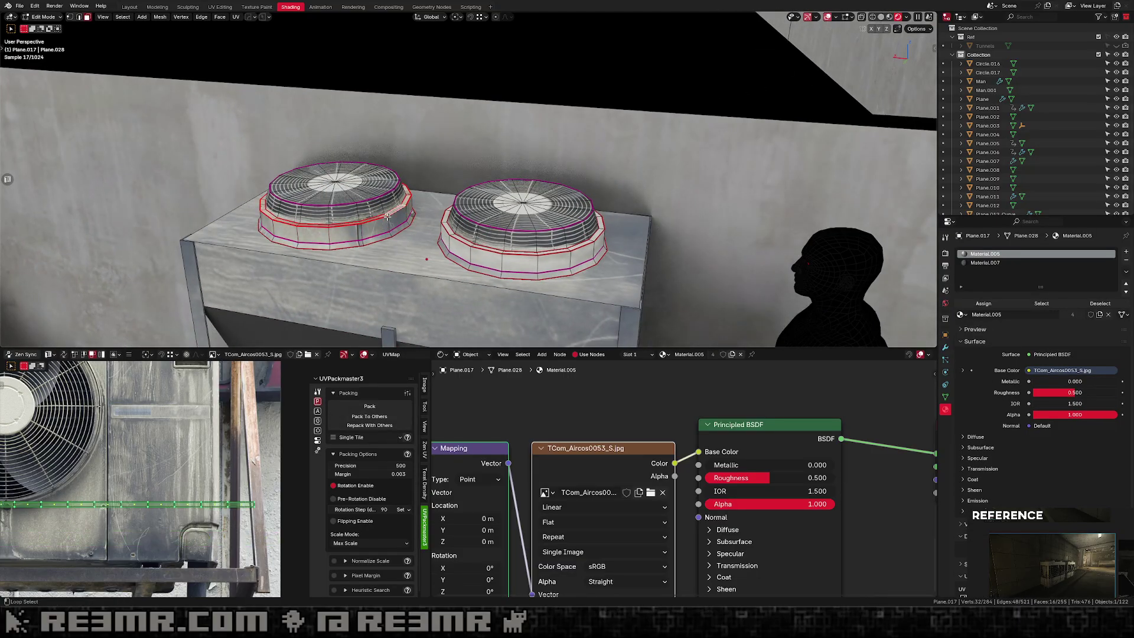
{"action": "left_click", "coordinate": [391, 236], "text": "alt+shift"}
{"action": "left_click", "coordinate": [396, 227], "text": "alt+shift"}
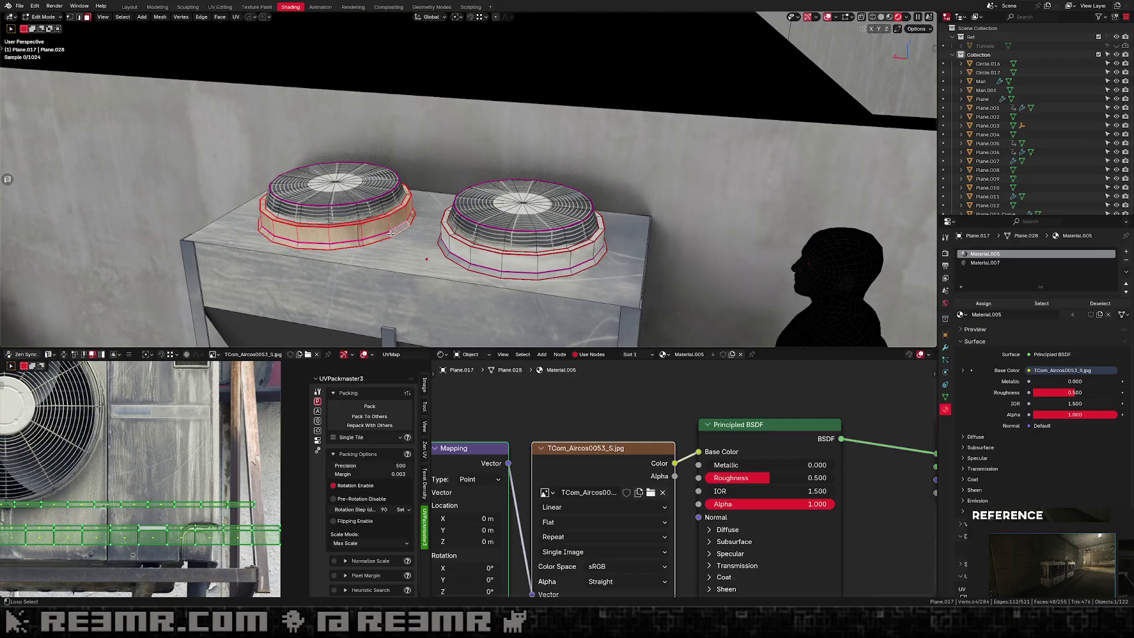
Shrink the left housing's UV strips and place them along the casing's lower edge beneath the fan in the texture.
{"action": "key", "text": "u"}
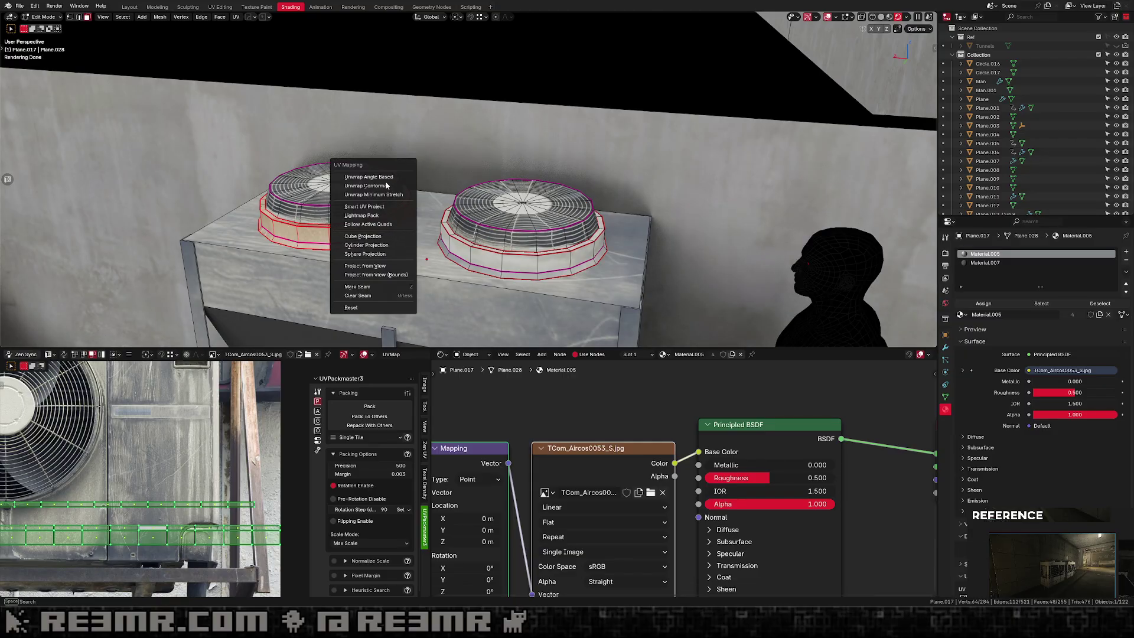
{"action": "scroll", "coordinate": [214, 540], "scroll_direction": "down", "scroll_amount": 2}
{"action": "key", "text": "s"}
{"action": "left_click", "coordinate": [146, 514]}
{"action": "key", "text": "g"}
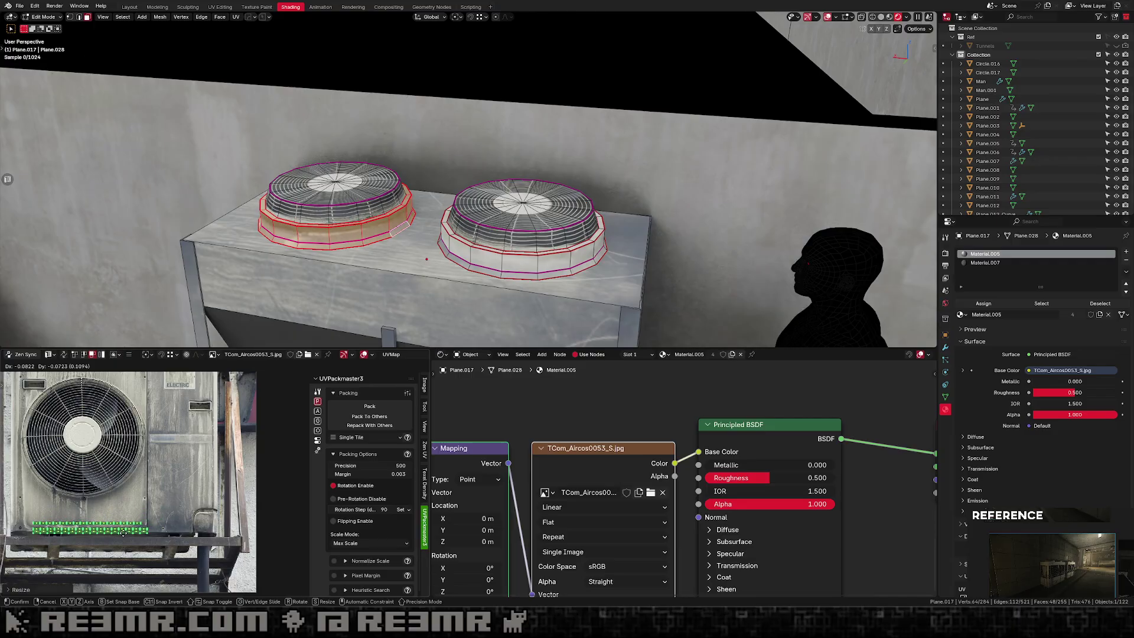
{"action": "left_click", "coordinate": [75, 499]}
{"action": "key", "text": "Tab"}
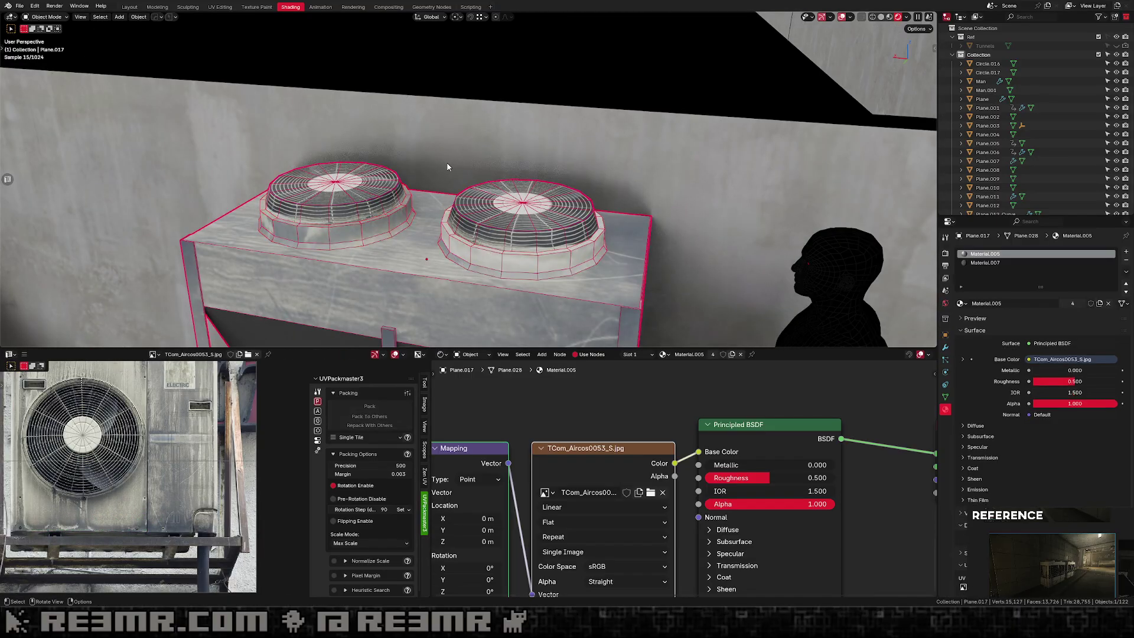
Review the unit in the scene with overlays hidden and save the file.
{"action": "left_click", "coordinate": [841, 16]}
{"action": "scroll", "coordinate": [577, 168], "scroll_direction": "down", "scroll_amount": 7}
{"action": "middle_click_drag", "start_coordinate": [581, 168], "coordinate": [508, 195]}
{"action": "key", "text": "ctrl+s"}
{"action": "scroll", "coordinate": [575, 195], "scroll_direction": "down", "scroll_amount": 4}
{"action": "scroll", "coordinate": [509, 195], "scroll_direction": "up", "scroll_amount": 3}
{"action": "scroll", "coordinate": [501, 207], "scroll_direction": "up", "scroll_amount": 1}
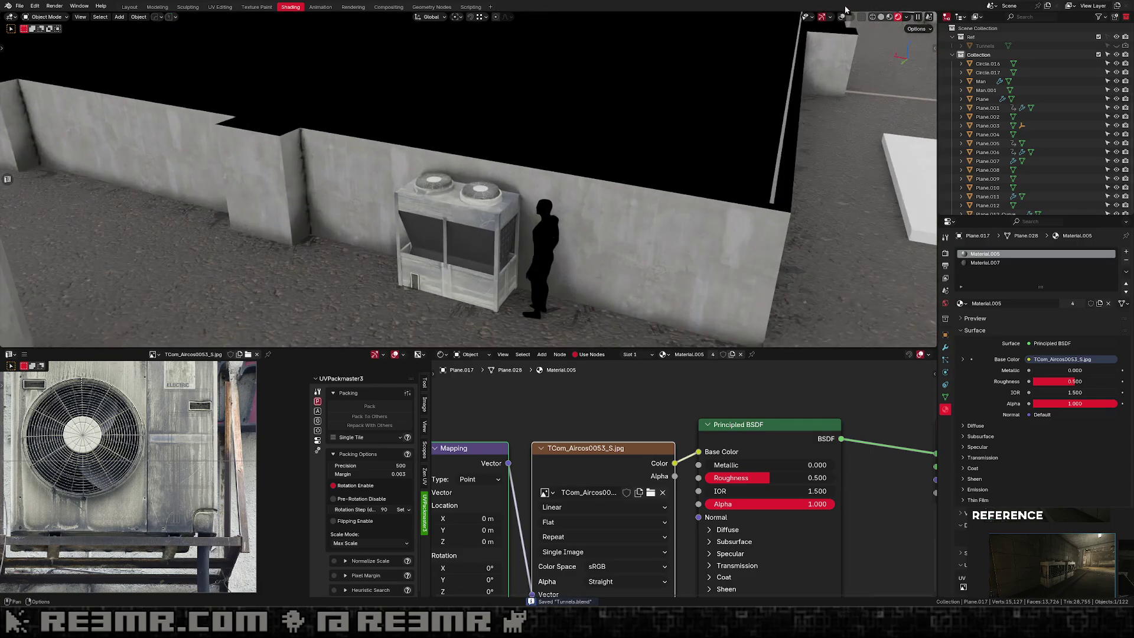
Select the unit's whole top casing and move and scale its UV island onto the lower metal panel beside the fan.
{"action": "left_click", "coordinate": [842, 17]}
{"action": "key", "text": "Tab"}
{"action": "left_click", "coordinate": [476, 216]}
{"action": "key", "text": "ctrl+l"}
{"action": "key", "text": "u"}
{"action": "scroll", "coordinate": [215, 483], "scroll_direction": "up", "scroll_amount": 2}
{"action": "key", "text": "g"}
{"action": "left_click", "coordinate": [235, 474]}
{"action": "key", "text": "s"}
{"action": "left_click", "coordinate": [194, 516]}
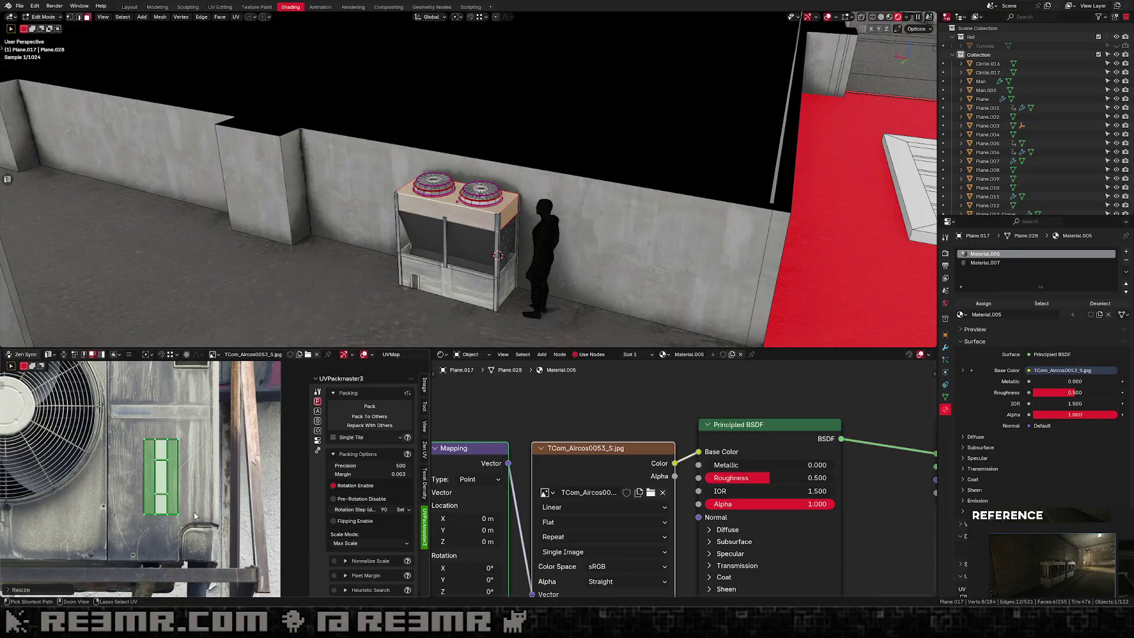
{"action": "key", "text": "Tab"}
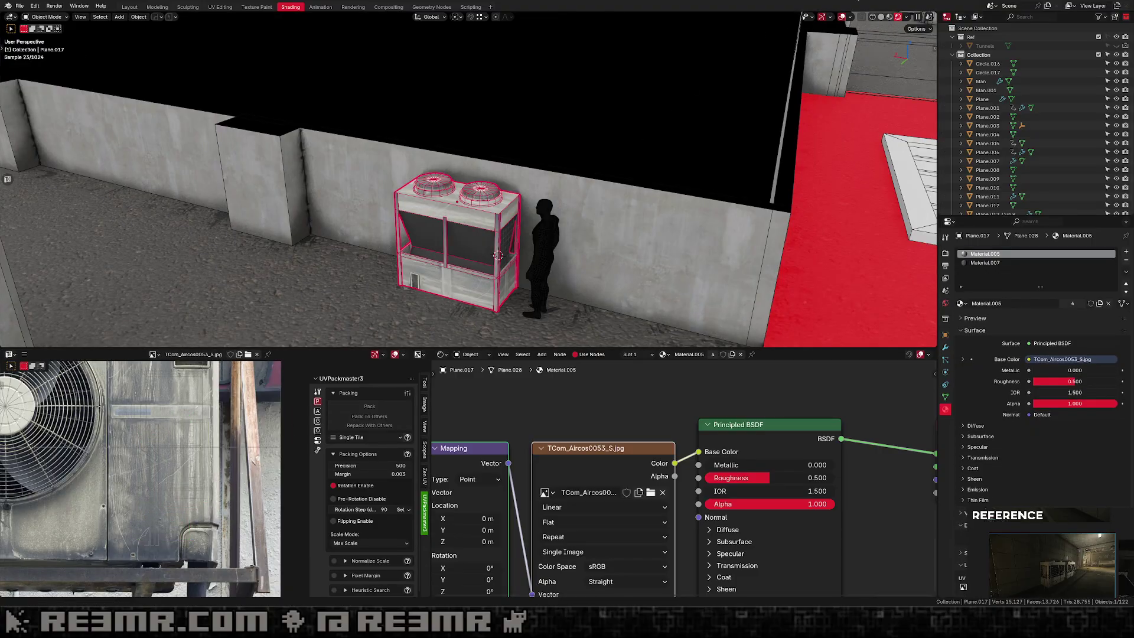
Examine the retextured top casing from several distances with the viewport overlays temporarily hidden.
{"action": "left_click", "coordinate": [841, 17]}
{"action": "scroll", "coordinate": [627, 210], "scroll_direction": "down", "scroll_amount": 4}
{"action": "mouse_move", "coordinate": [627, 210]}
{"action": "middle_mouse_down"}
{"action": "mouse_move", "coordinate": [589, 199]}
{"action": "mouse_move", "coordinate": [629, 203]}
{"action": "middle_mouse_up"}
{"action": "scroll", "coordinate": [628, 203], "scroll_direction": "down", "scroll_amount": 3}
{"action": "scroll", "coordinate": [536, 226], "scroll_direction": "up", "scroll_amount": 3}
{"action": "scroll", "coordinate": [499, 272], "scroll_direction": "up", "scroll_amount": 4}
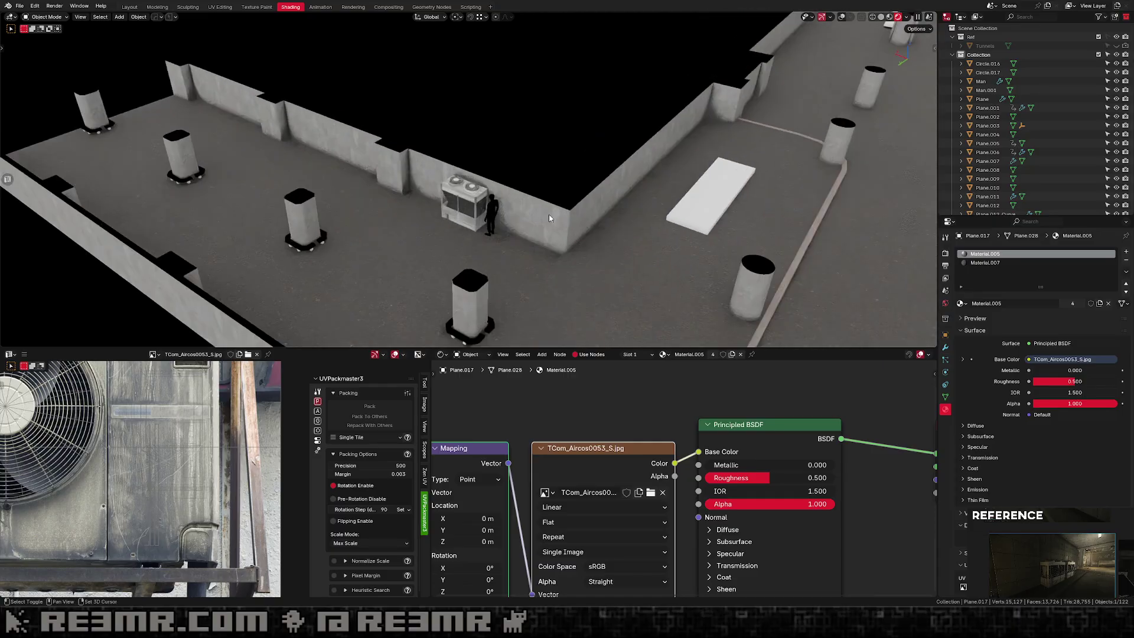
{"action": "middle_click_drag", "start_coordinate": [500, 271], "coordinate": [531, 268]}
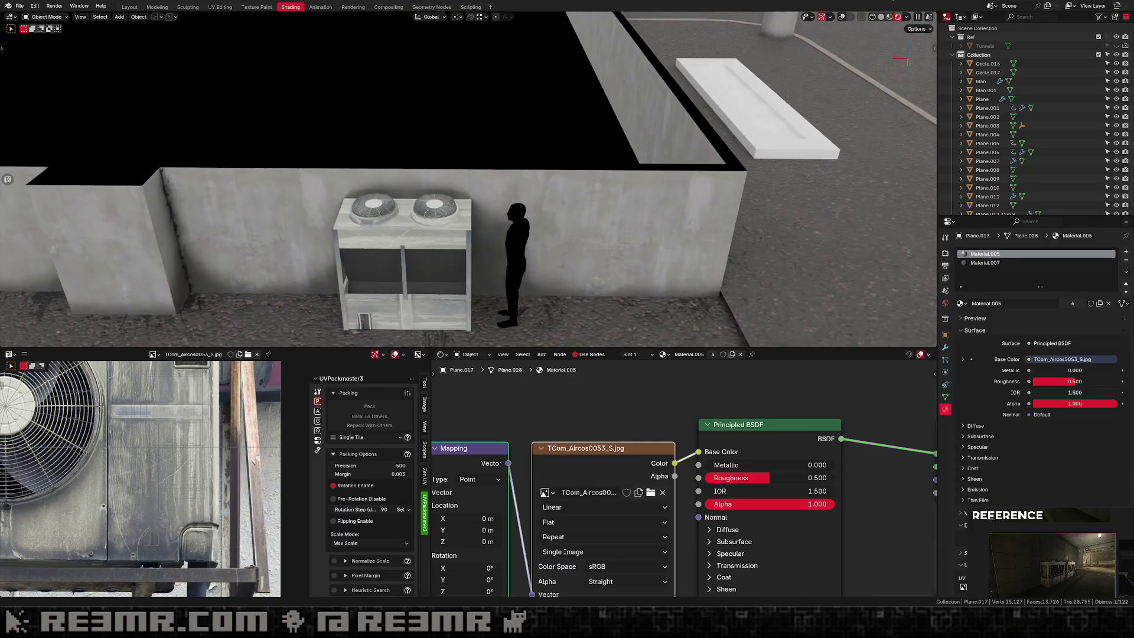
{"action": "left_click", "coordinate": [842, 16]}
Select the unit's posts using X-ray and extend the selection to their linked faces, delimited by seam.
{"action": "key", "text": "Tab"}
{"action": "left_click", "coordinate": [467, 242]}
{"action": "middle_click_drag", "start_coordinate": [466, 241], "coordinate": [463, 285]}
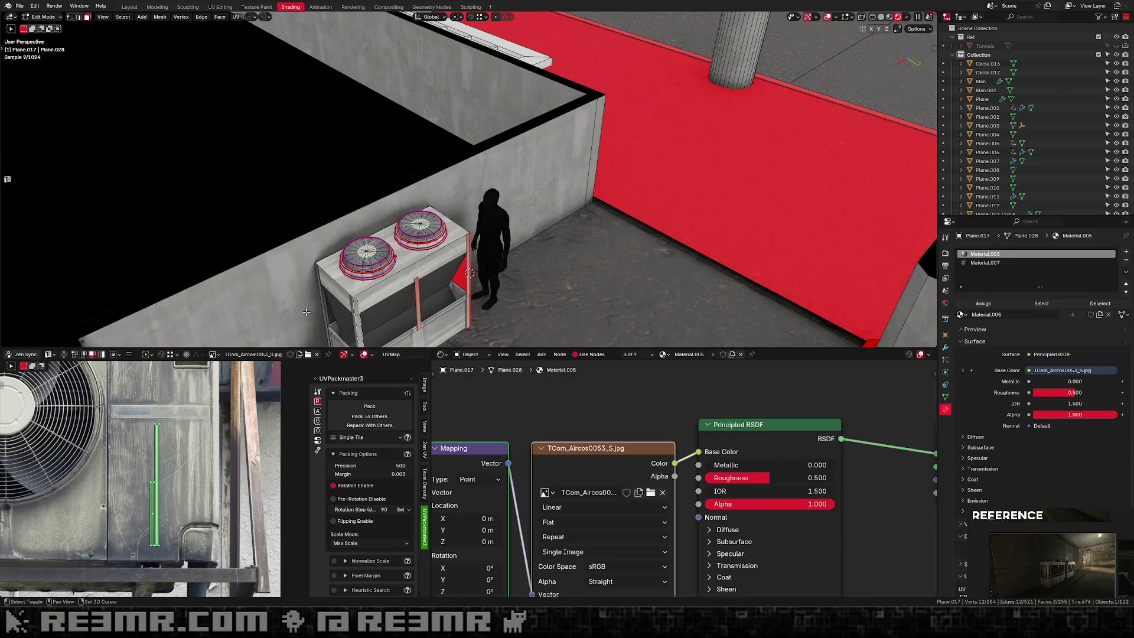
{"action": "left_click", "coordinate": [326, 301], "text": "shift"}
{"action": "key", "text": "ctrl+z"}
{"action": "left_click", "coordinate": [323, 300], "text": "shift"}
{"action": "key", "text": "alt+z"}
{"action": "middle_click_drag", "start_coordinate": [362, 260], "coordinate": [371, 225]}
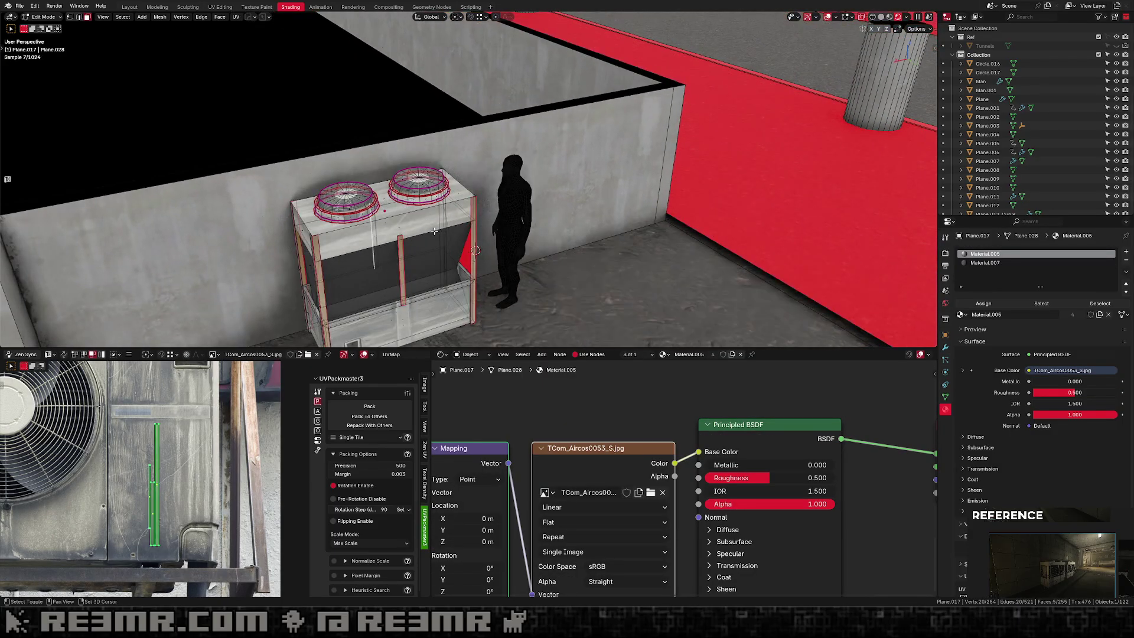
{"action": "key", "text": "ctrl+l"}
{"action": "scroll", "coordinate": [445, 224], "scroll_direction": "down", "scroll_amount": 3}
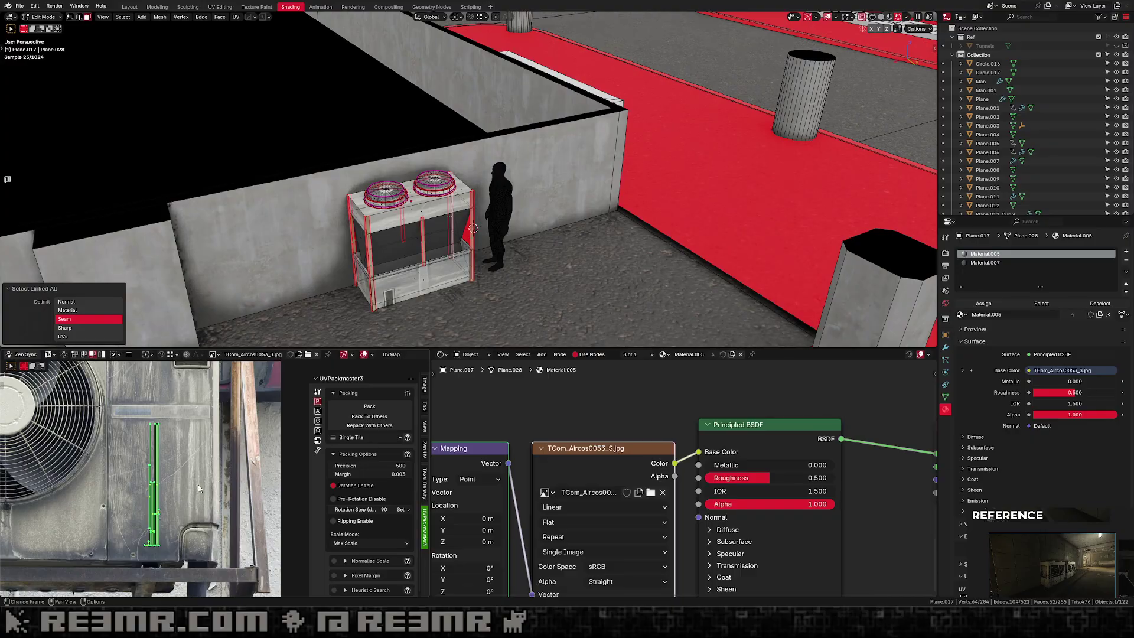
Rotate, rescale and reposition the posts' UV islands on the aircon texture.
{"action": "key", "text": "r"}
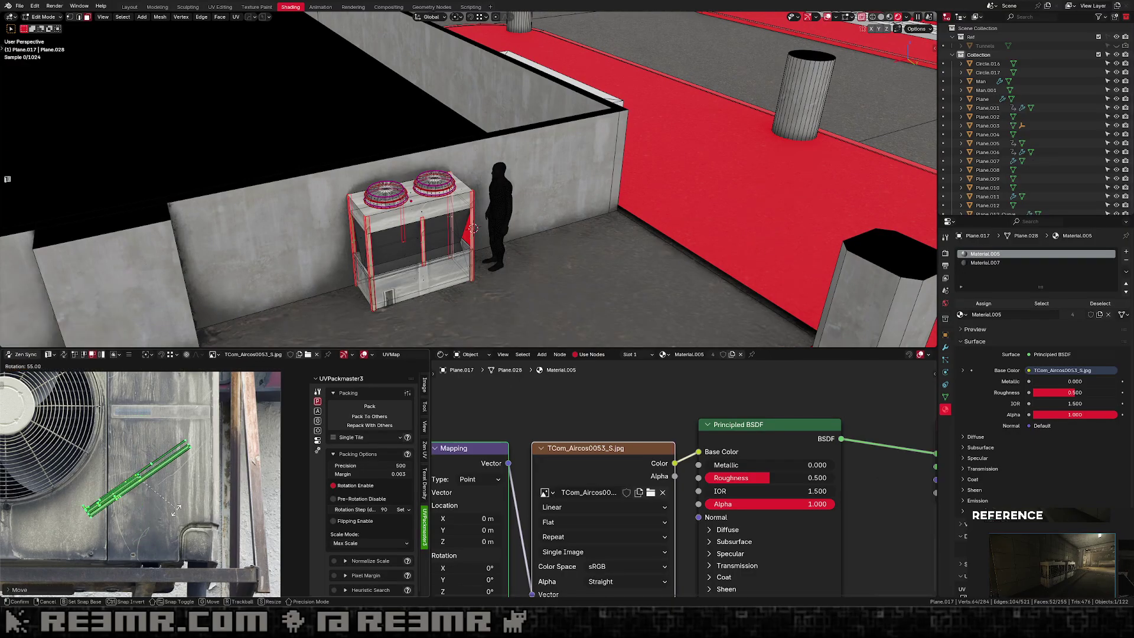
{"action": "left_click", "coordinate": [149, 513]}
{"action": "key", "text": "s"}
{"action": "left_click", "coordinate": [194, 503]}
{"action": "scroll", "coordinate": [193, 498], "scroll_direction": "down", "scroll_amount": 2}
{"action": "key", "text": "r"}
{"action": "left_click", "coordinate": [131, 444]}
{"action": "key", "text": "g"}
{"action": "left_click", "coordinate": [258, 450]}
{"action": "key", "text": "Tab"}
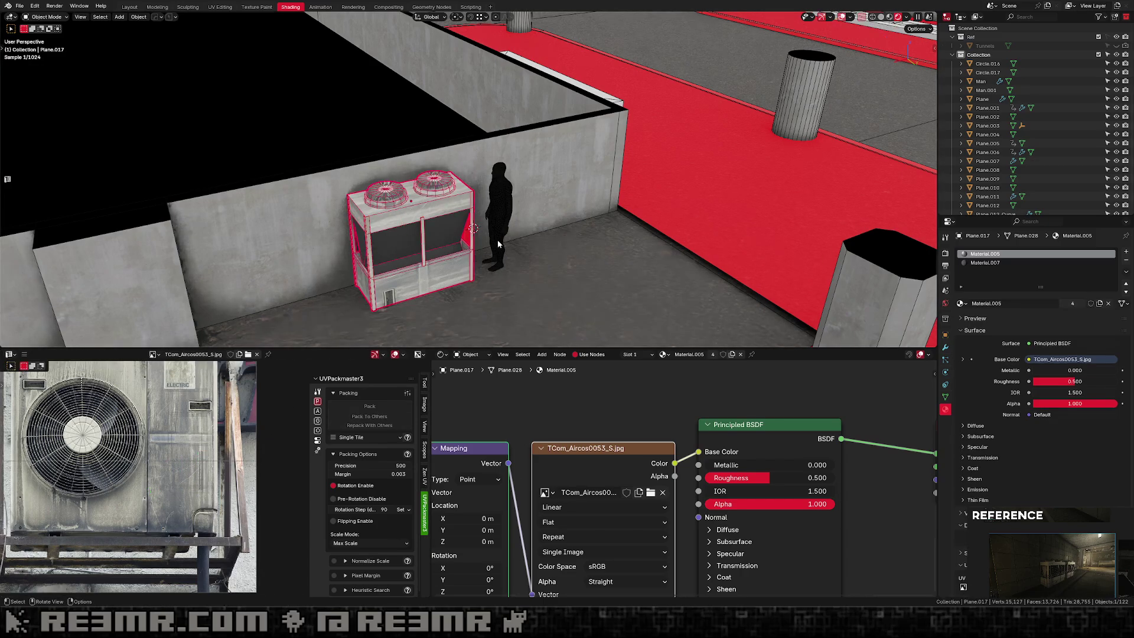
Make Material.007 the unit's active material slot and inspect the dark inner panels up close.
{"action": "key", "text": "Tab"}
{"action": "key", "text": "Tab"}
{"action": "scroll", "coordinate": [403, 235], "scroll_direction": "up", "scroll_amount": 2}
{"action": "left_click", "coordinate": [983, 263]}
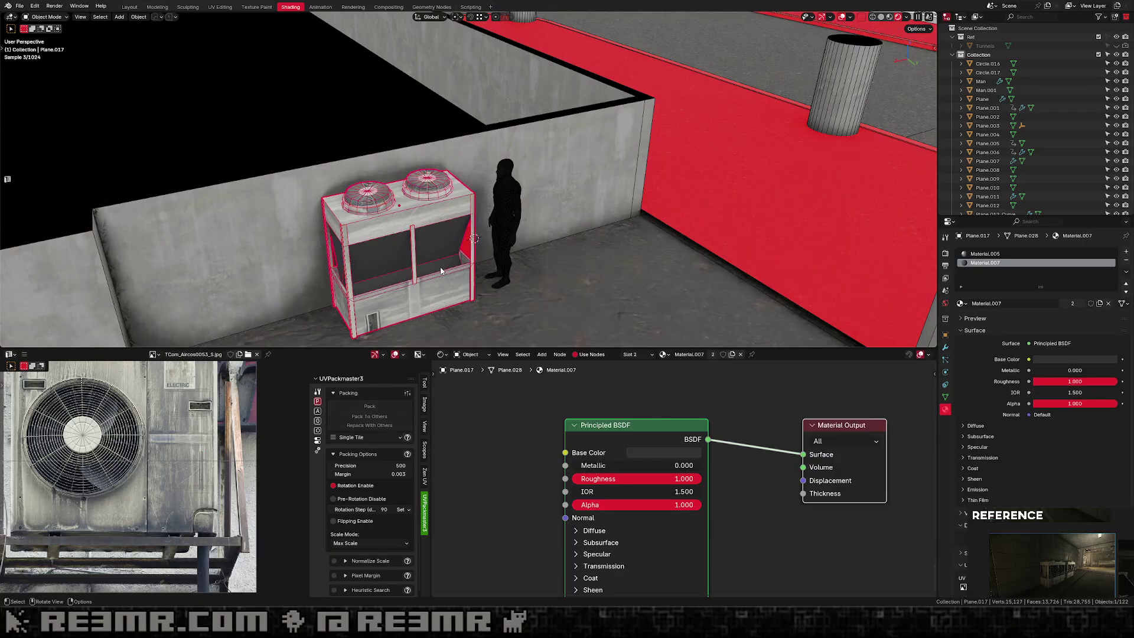
{"action": "middle_click_drag", "start_coordinate": [441, 267], "coordinate": [471, 247]}
{"action": "scroll", "coordinate": [448, 266], "scroll_direction": "up", "scroll_amount": 3}
{"action": "key", "text": "Tab"}
{"action": "key", "text": "Tab"}
{"action": "key", "text": "Tab"}
{"action": "scroll", "coordinate": [478, 207], "scroll_direction": "up", "scroll_amount": 4}
{"action": "key", "text": "Tab"}
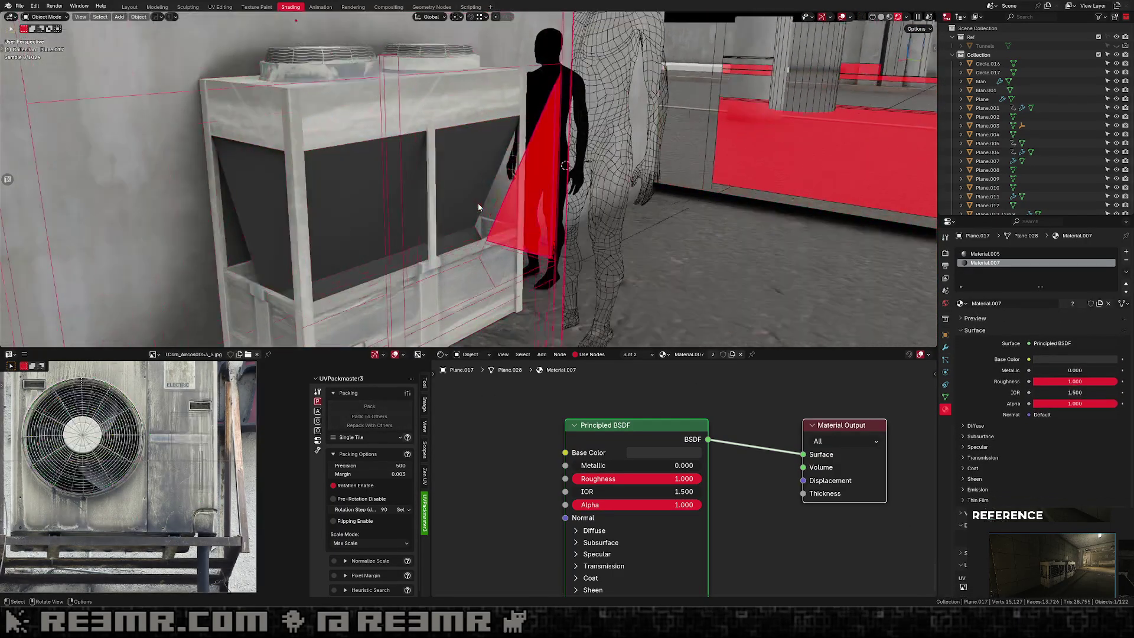
Reveal all hidden objects in the scene and turn off the viewport overlays around the air-conditioning unit.
{"action": "scroll", "coordinate": [478, 205], "scroll_direction": "up", "scroll_amount": 1}
{"action": "key", "text": "alt+h"}
{"action": "scroll", "coordinate": [479, 204], "scroll_direction": "down", "scroll_amount": 4}
{"action": "middle_click_drag", "start_coordinate": [480, 203], "coordinate": [480, 213]}
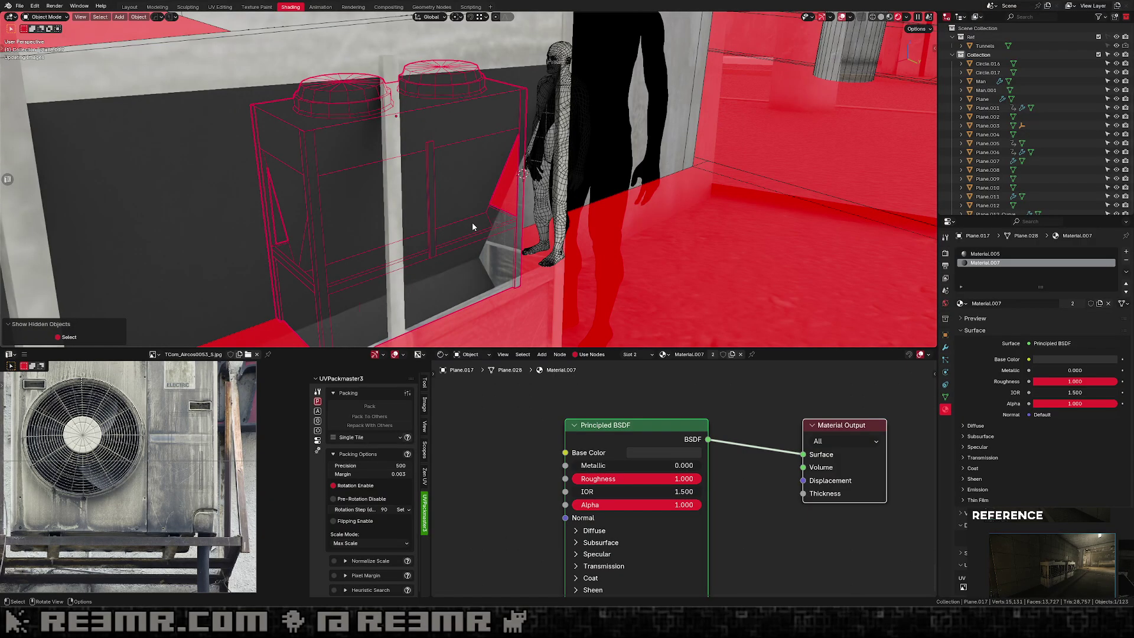
{"action": "scroll", "coordinate": [473, 222], "scroll_direction": "down", "scroll_amount": 5}
{"action": "scroll", "coordinate": [494, 209], "scroll_direction": "up", "scroll_amount": 4}
{"action": "key", "text": "alt+z"}
{"action": "key", "text": "Tab"}
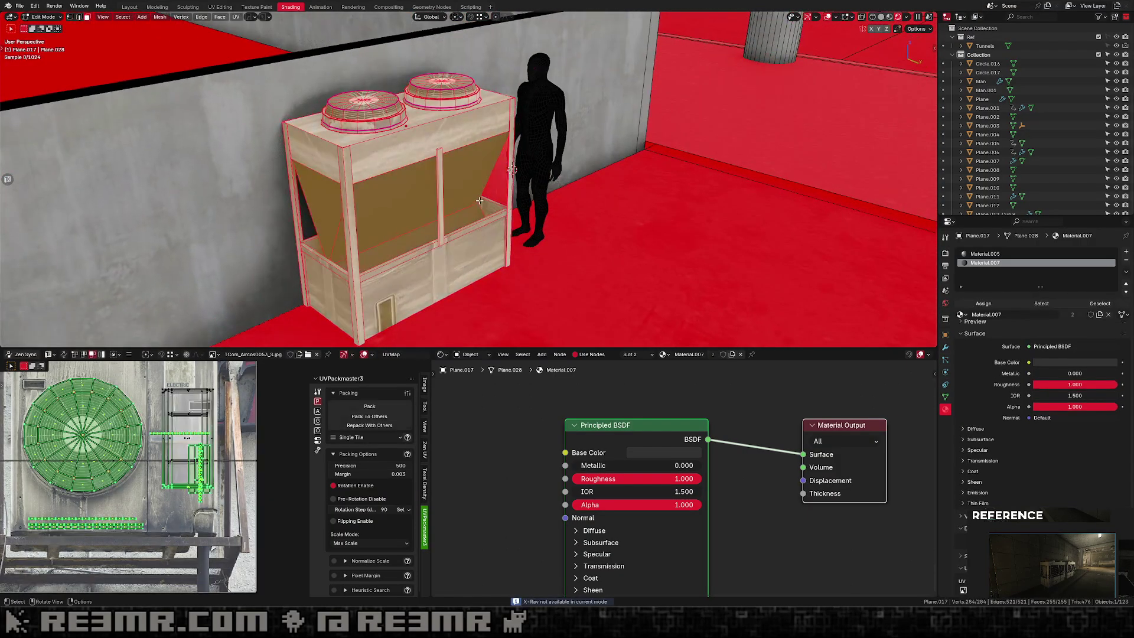
{"action": "left_click", "coordinate": [827, 17]}
{"action": "key", "text": "Tab"}
Select the netting panel on the unit's side and shift it along the X axis into the side opening.
{"action": "middle_click_drag", "start_coordinate": [614, 142], "coordinate": [465, 146]}
{"action": "left_click", "coordinate": [498, 202]}
{"action": "key", "text": "g"}
{"action": "right_click", "coordinate": [475, 189]}
{"action": "middle_click_drag", "start_coordinate": [476, 189], "coordinate": [522, 220]}
{"action": "middle_click_drag", "start_coordinate": [590, 142], "coordinate": [443, 157]}
{"action": "key", "text": "g"}
{"action": "key", "text": "x"}
{"action": "left_click", "coordinate": [432, 156]}
{"action": "scroll", "coordinate": [472, 159], "scroll_direction": "up", "scroll_amount": 3}
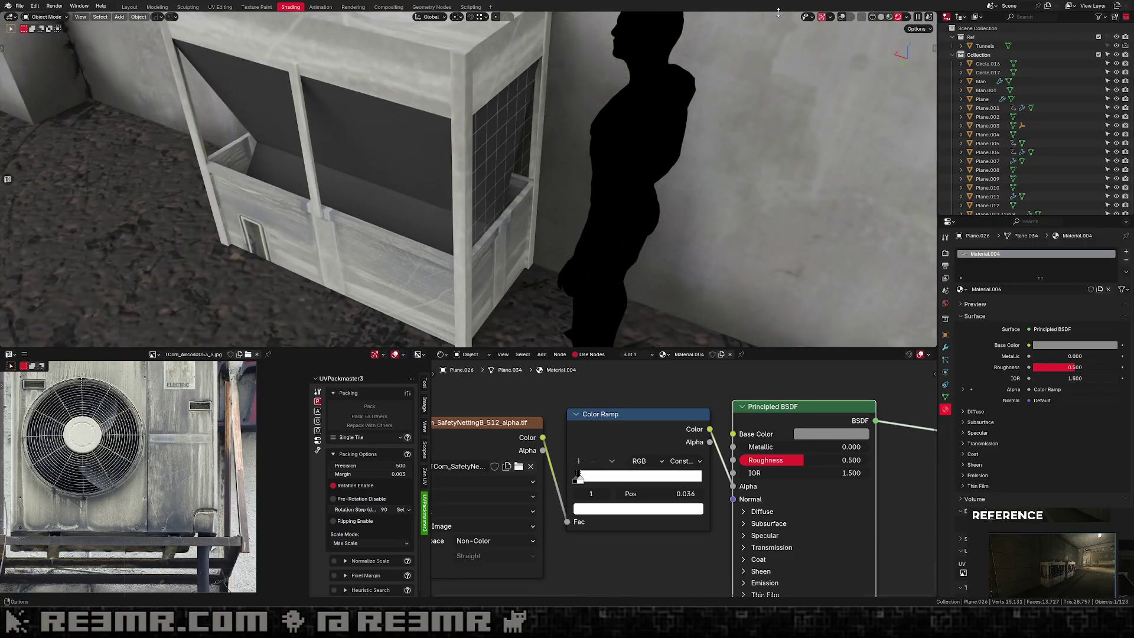
Restore the viewport overlays, make a linked duplicate of the side netting panel and rotate it -90° about Z.
{"action": "left_click", "coordinate": [842, 17]}
{"action": "key", "text": "alt+d"}
{"action": "type", "text": "rz"}
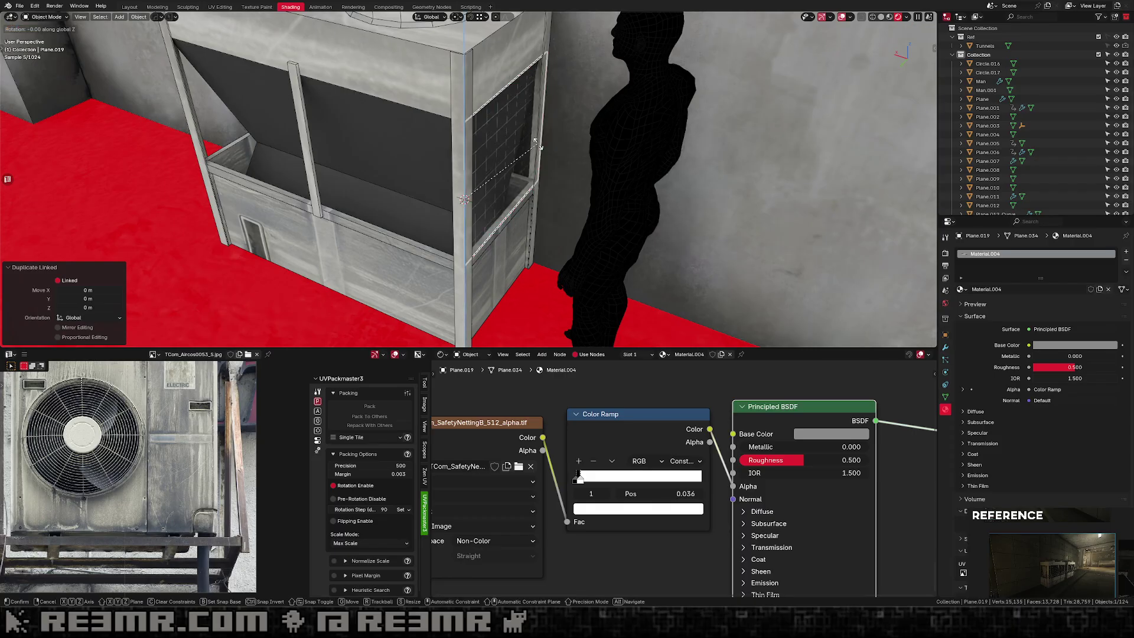
{"action": "type", "text": "-90"}
{"action": "key", "text": "Return"}
Move the rotated netting copy about 0.81 m along X and adjust it along Y to fit the unit's front opening.
{"action": "key", "text": "g"}
{"action": "key", "text": "x"}
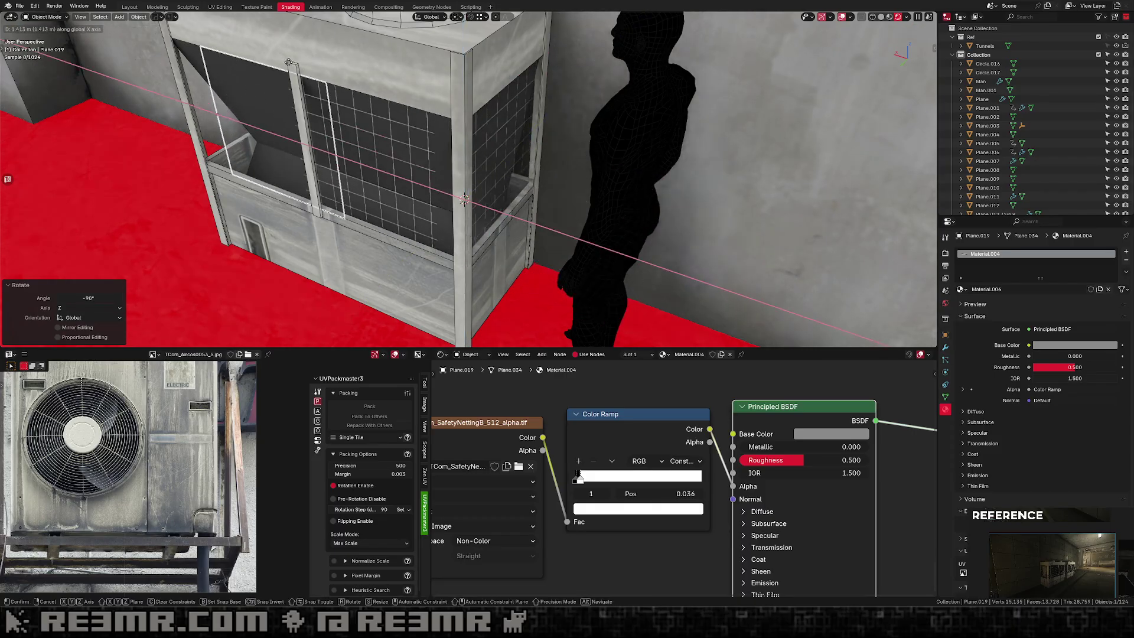
{"action": "left_click", "coordinate": [295, 71]}
{"action": "middle_click_drag", "start_coordinate": [353, 93], "coordinate": [401, 155]}
{"action": "key", "text": "g"}
{"action": "key", "text": "y"}
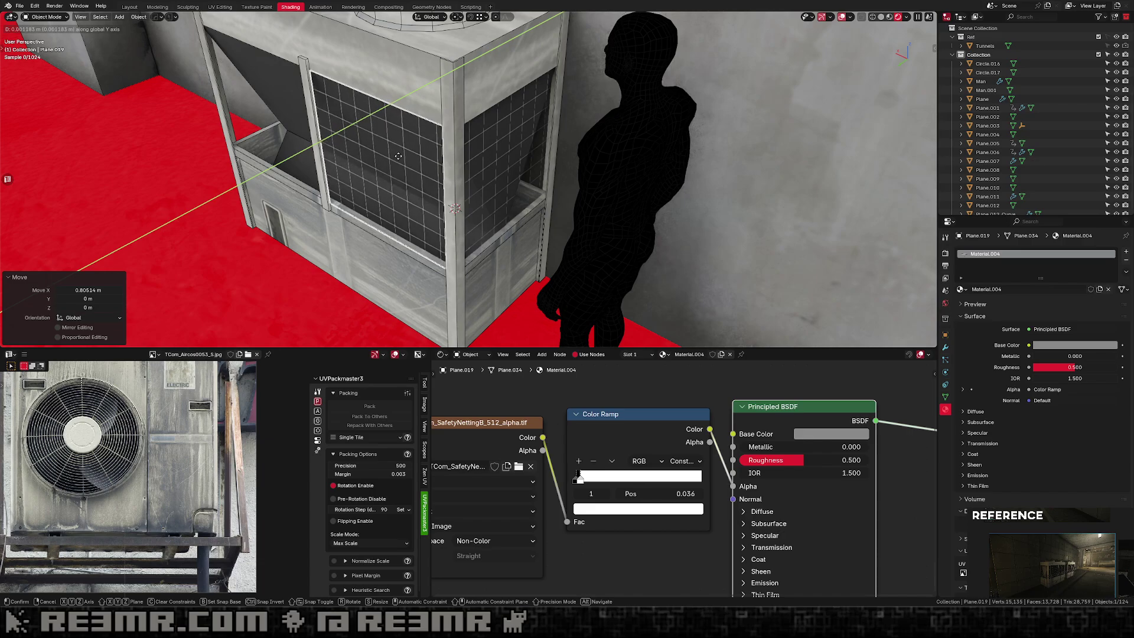
{"action": "left_click", "coordinate": [398, 156]}
Try to mirror the side and front netting panels about the unit along its local X axis with a mirror modifier.
{"action": "scroll", "coordinate": [468, 155], "scroll_direction": "down", "scroll_amount": 3}
{"action": "left_click", "coordinate": [487, 150]}
{"action": "left_click", "coordinate": [428, 168], "text": "shift"}
{"action": "scroll", "coordinate": [462, 167], "scroll_direction": "down", "scroll_amount": 1}
{"action": "middle_click_drag", "start_coordinate": [428, 167], "coordinate": [490, 152]}
{"action": "left_click", "coordinate": [443, 141], "text": "shift"}
{"action": "key", "text": "alt+x"}
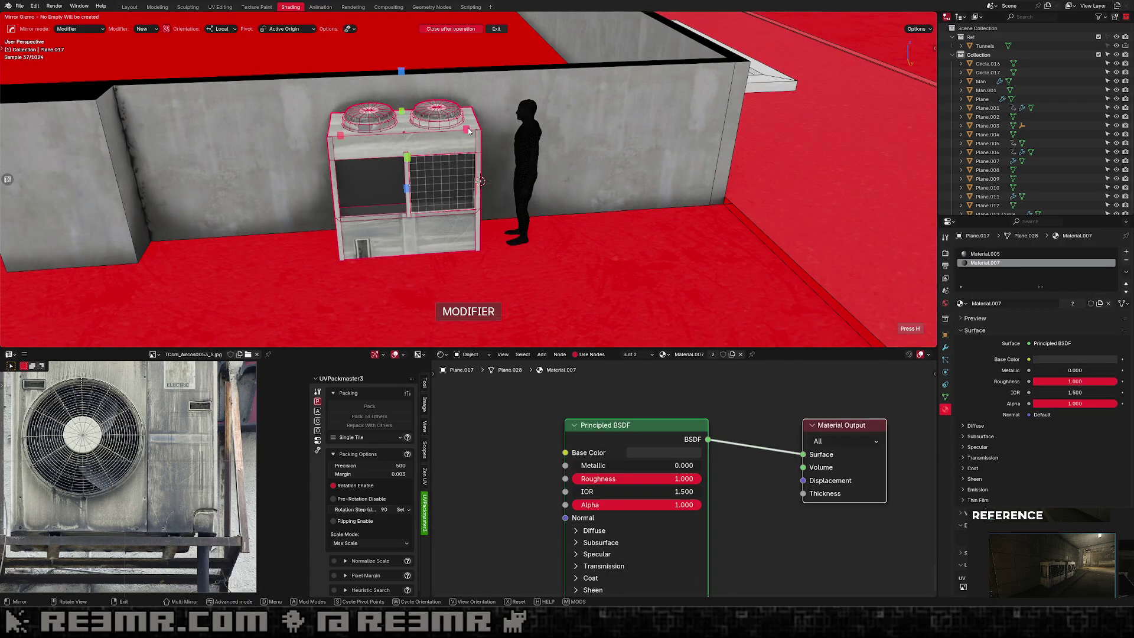
{"action": "left_click", "coordinate": [467, 129]}
{"action": "left_click", "coordinate": [439, 175]}
Try the mirror again with the unit selected and reset the mirror gizmo.
{"action": "middle_click_drag", "start_coordinate": [595, 161], "coordinate": [501, 187]}
{"action": "left_click", "coordinate": [452, 139]}
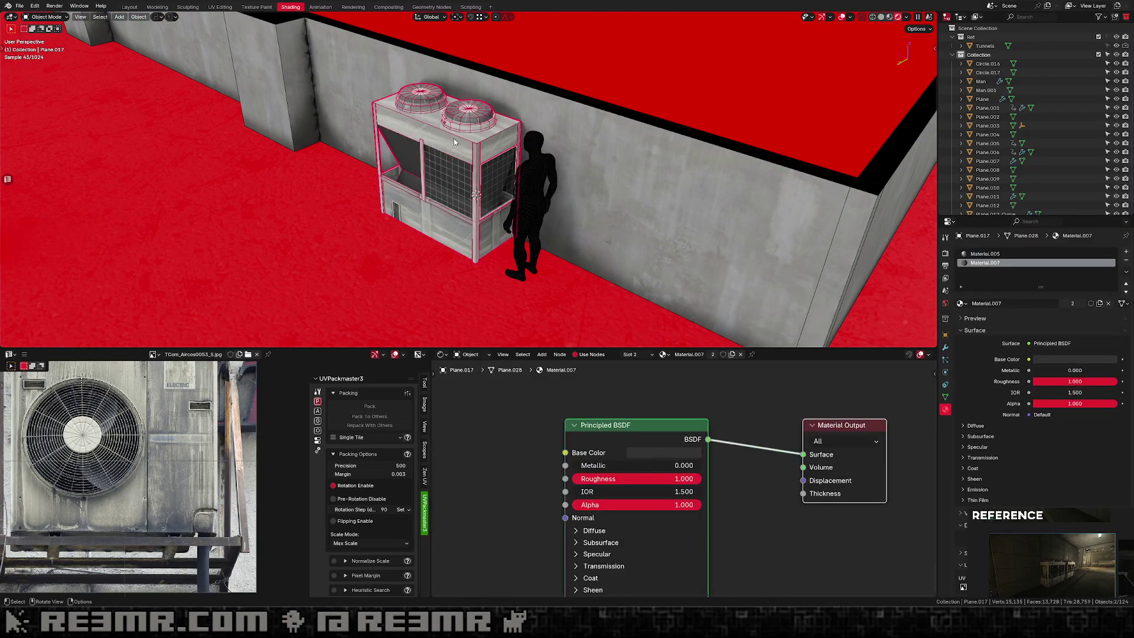
{"action": "middle_click_drag", "start_coordinate": [453, 138], "coordinate": [486, 137]}
{"action": "key", "text": "alt+x"}
{"action": "left_click", "coordinate": [495, 139]}
{"action": "key", "text": "alt+x"}
{"action": "key", "text": "x"}
Test-move the netting panels and cancel each move to check which objects they belong to.
{"action": "mouse_move", "coordinate": [479, 176]}
{"action": "middle_mouse_down"}
{"action": "mouse_move", "coordinate": [544, 177]}
{"action": "mouse_move", "coordinate": [526, 180]}
{"action": "mouse_move", "coordinate": [528, 155]}
{"action": "mouse_move", "coordinate": [571, 158]}
{"action": "mouse_move", "coordinate": [489, 195]}
{"action": "middle_mouse_up"}
{"action": "right_click", "coordinate": [526, 157]}
{"action": "left_click", "coordinate": [489, 195]}
{"action": "key", "text": "g"}
{"action": "right_click", "coordinate": [504, 163]}
{"action": "key", "text": "g"}
{"action": "right_click", "coordinate": [376, 124]}
{"action": "left_click", "coordinate": [433, 192]}
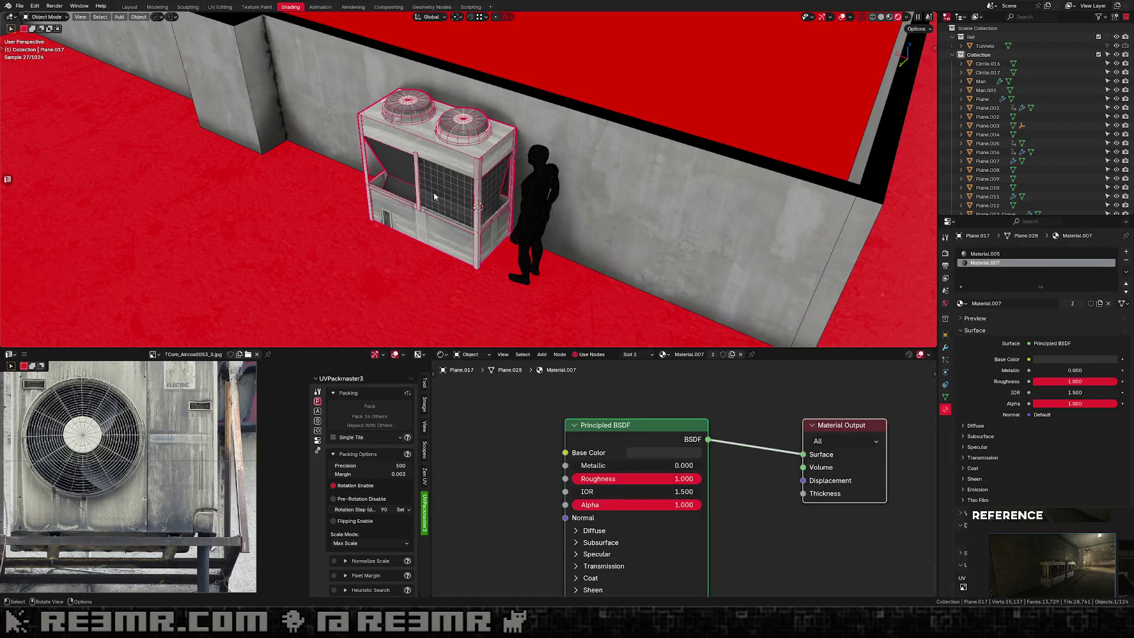
Mirror the netting about the unit with a mirror modifier to cover the other front half and the opposite side.
{"action": "left_click", "coordinate": [448, 196]}
{"action": "key", "text": "shift+d"}
{"action": "right_click", "coordinate": [389, 184]}
{"action": "key", "text": "x"}
{"action": "left_click", "coordinate": [387, 183]}
{"action": "left_click", "coordinate": [444, 200]}
{"action": "left_click", "coordinate": [470, 166], "text": "shift"}
{"action": "key", "text": "alt+x"}
{"action": "left_click", "coordinate": [488, 153]}
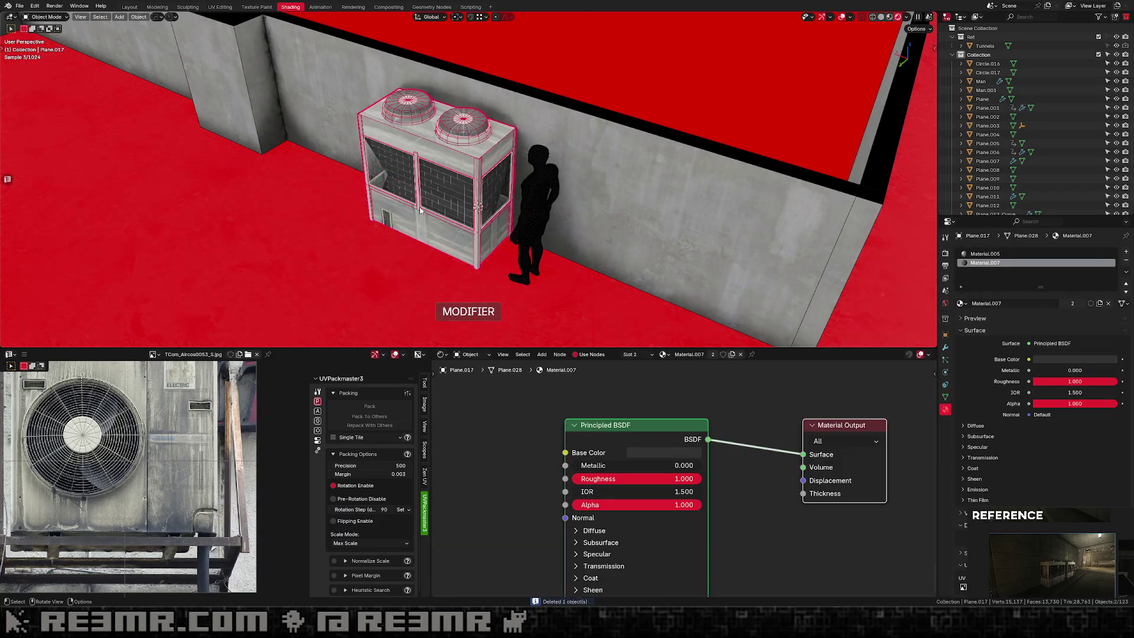
Save Tunnels.blend and check the netting-covered unit from several angles.
{"action": "middle_click_drag", "start_coordinate": [419, 207], "coordinate": [487, 186]}
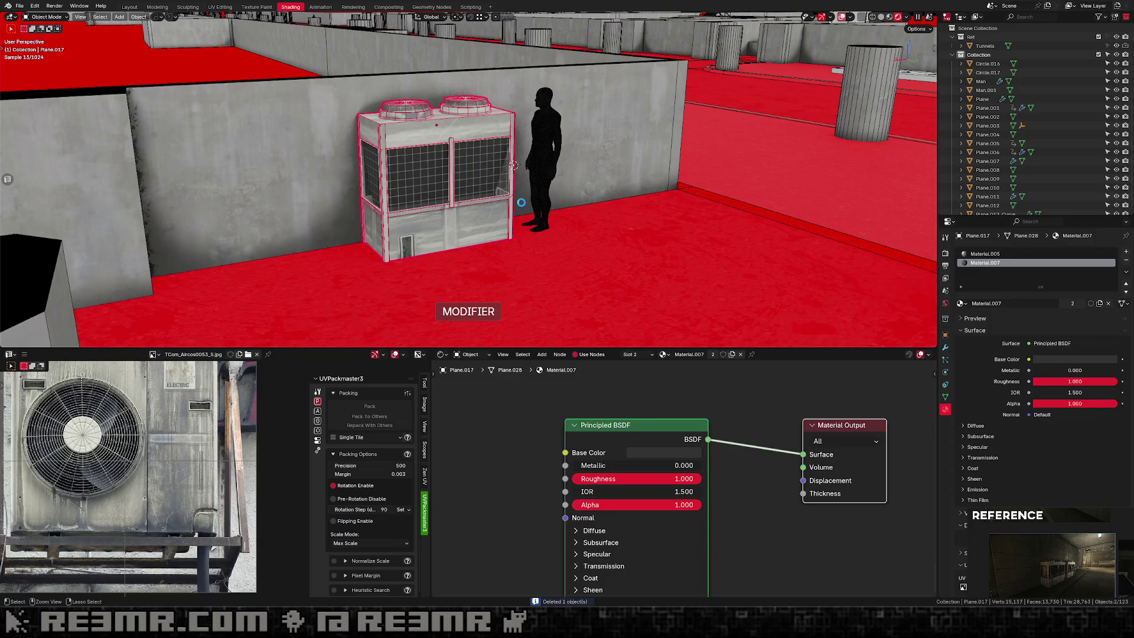
{"action": "key", "text": "ctrl+s"}
{"action": "scroll", "coordinate": [503, 206], "scroll_direction": "up", "scroll_amount": 1}
{"action": "scroll", "coordinate": [502, 207], "scroll_direction": "down", "scroll_amount": 3}
{"action": "middle_click_drag", "start_coordinate": [502, 207], "coordinate": [469, 228]}
{"action": "scroll", "coordinate": [469, 228], "scroll_direction": "up", "scroll_amount": 4}
{"action": "scroll", "coordinate": [668, 223], "scroll_direction": "up", "scroll_amount": 1}
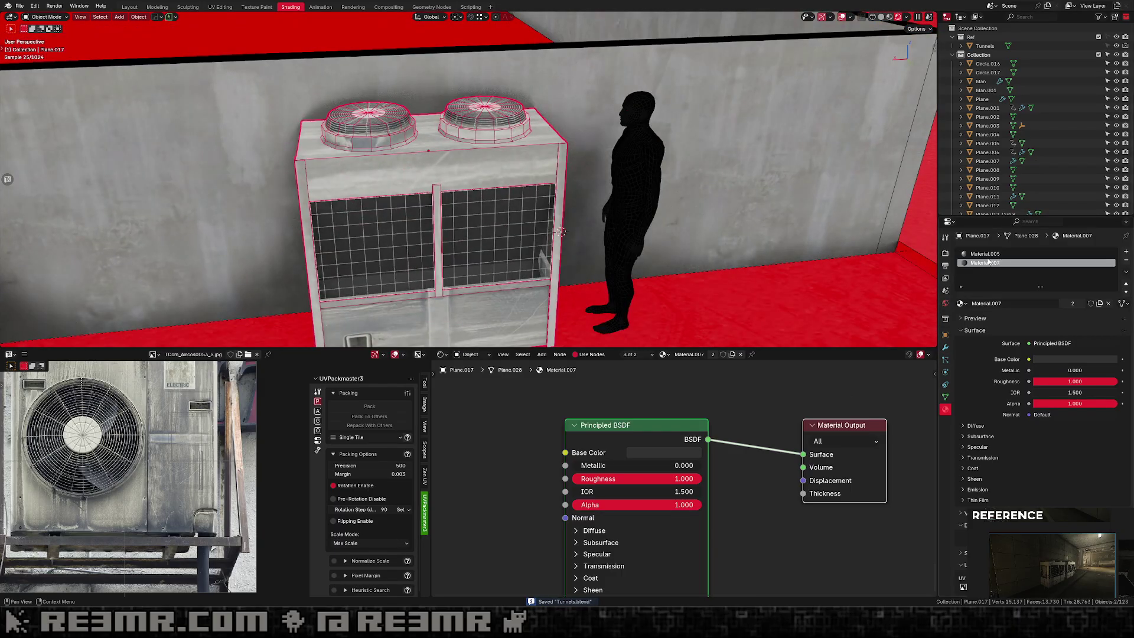
Compare the shader nodes of the unit's Material.005 and Material.007 slots, undoing a trial disconnection of the Material Output.
{"action": "left_click", "coordinate": [1007, 253]}
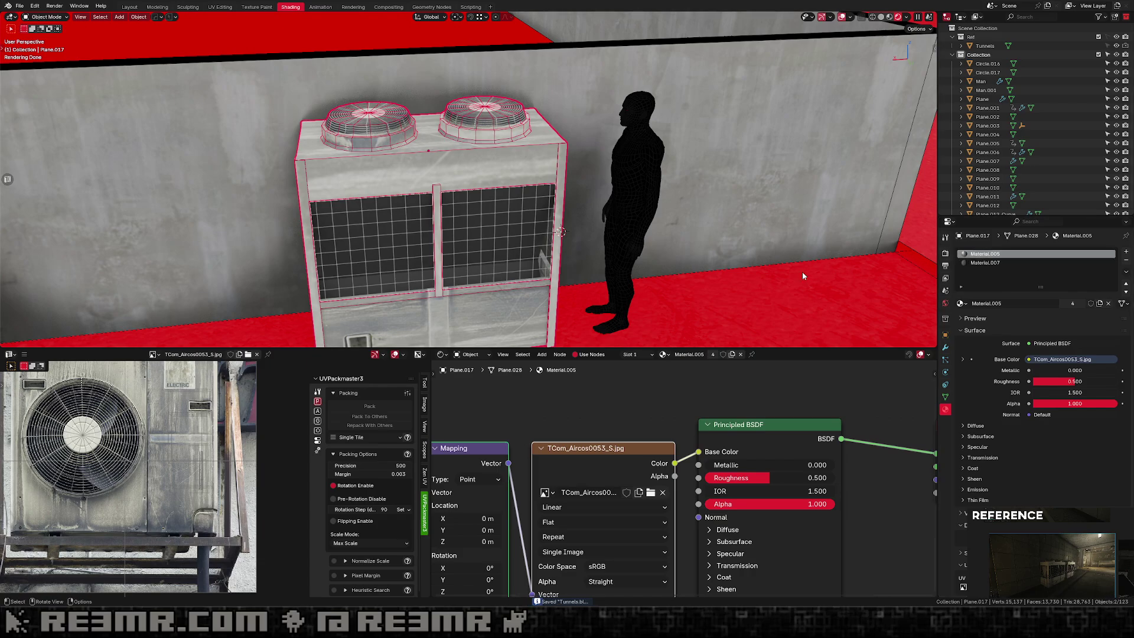
{"action": "middle_click_drag", "start_coordinate": [588, 341], "coordinate": [608, 377]}
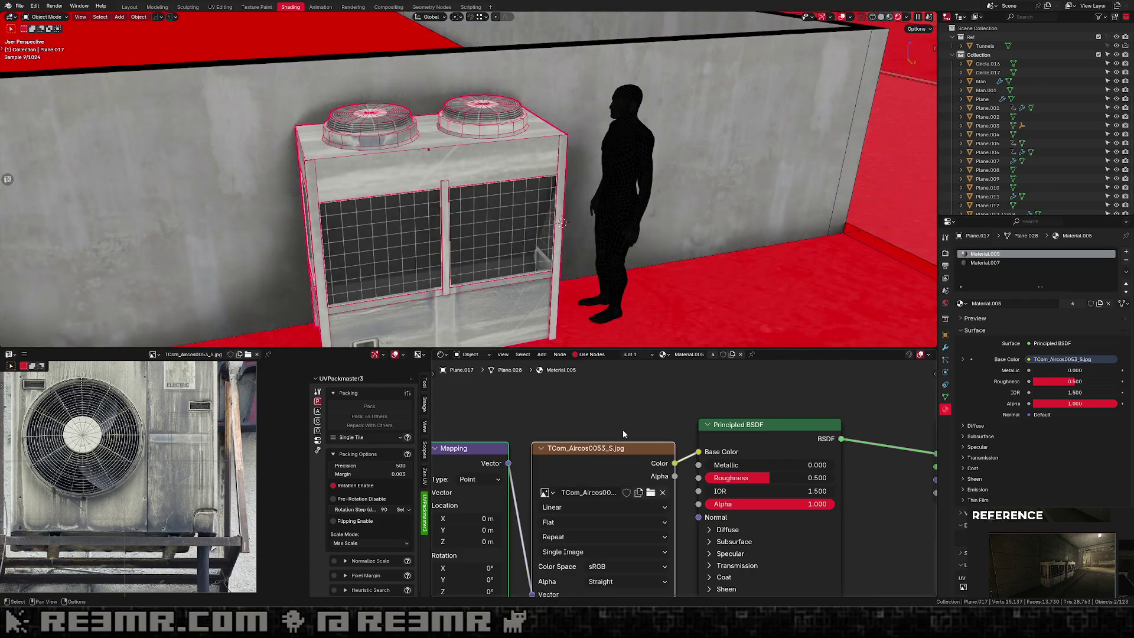
{"action": "left_click", "coordinate": [985, 263]}
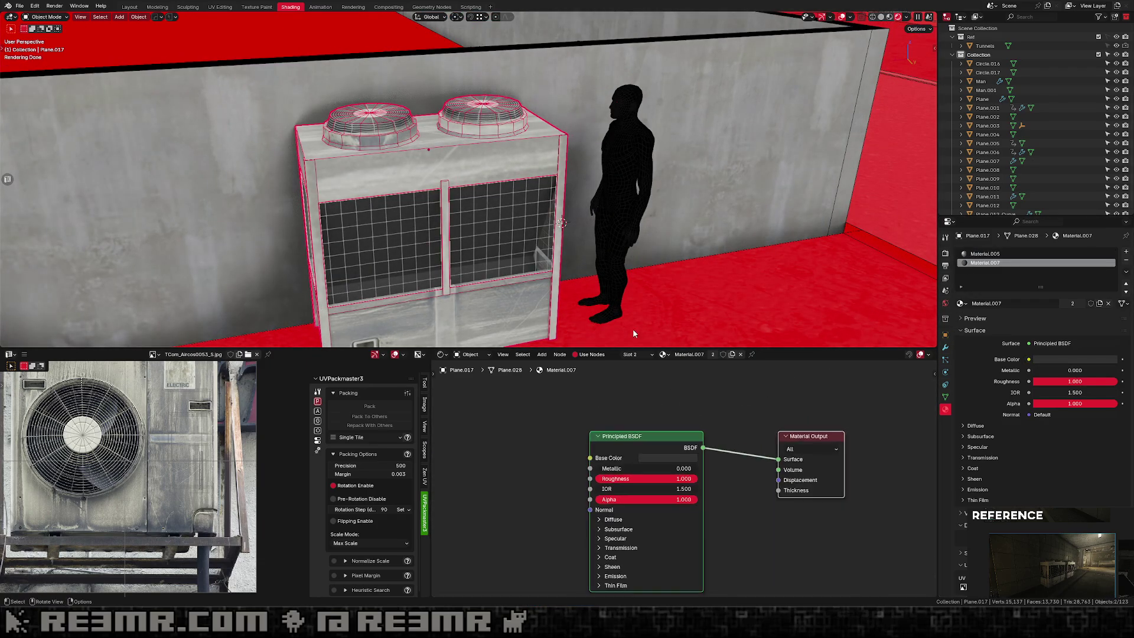
{"action": "left_click", "coordinate": [523, 200]}
{"action": "left_click", "coordinate": [523, 199]}
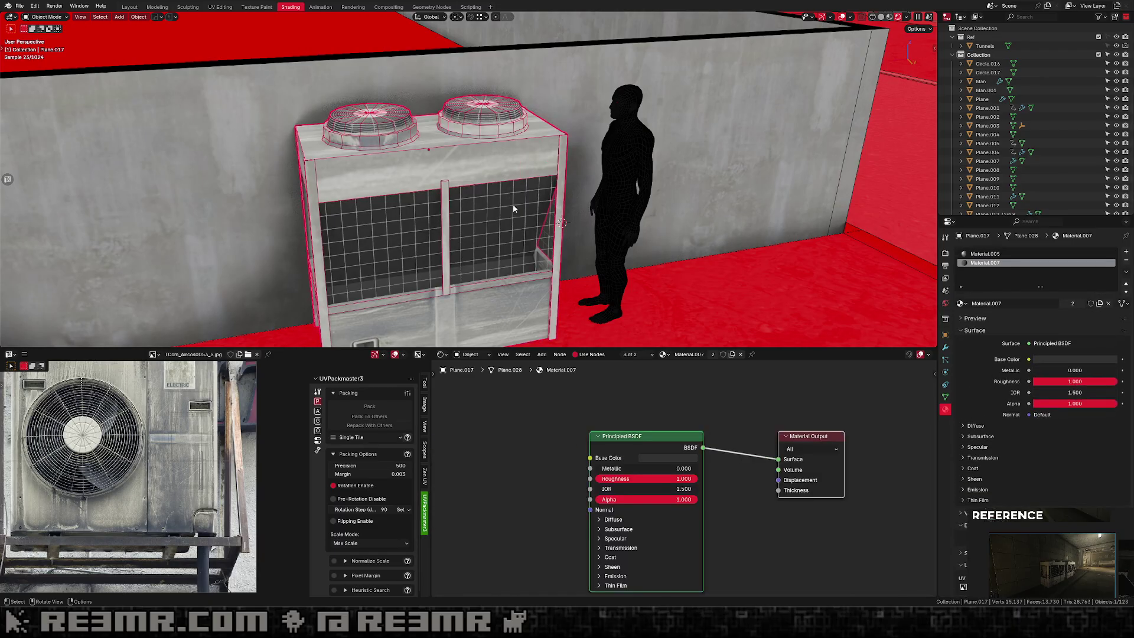
{"action": "middle_click_drag", "start_coordinate": [513, 236], "coordinate": [536, 228]}
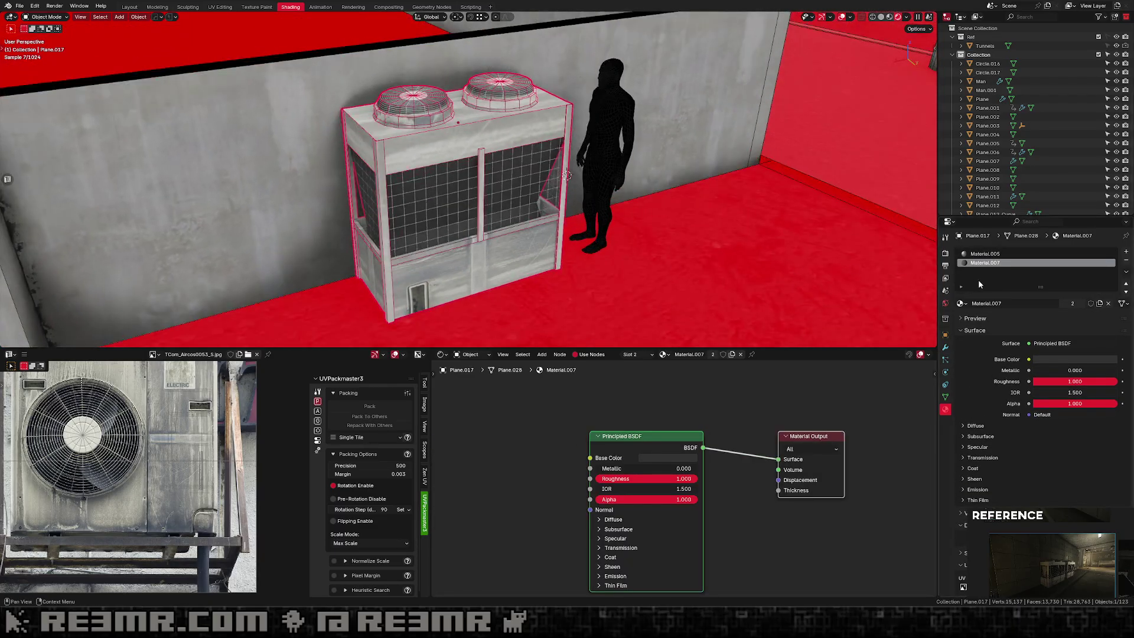
{"action": "left_click_drag", "start_coordinate": [778, 459], "coordinate": [728, 526]}
{"action": "key", "text": "ctrl+z"}
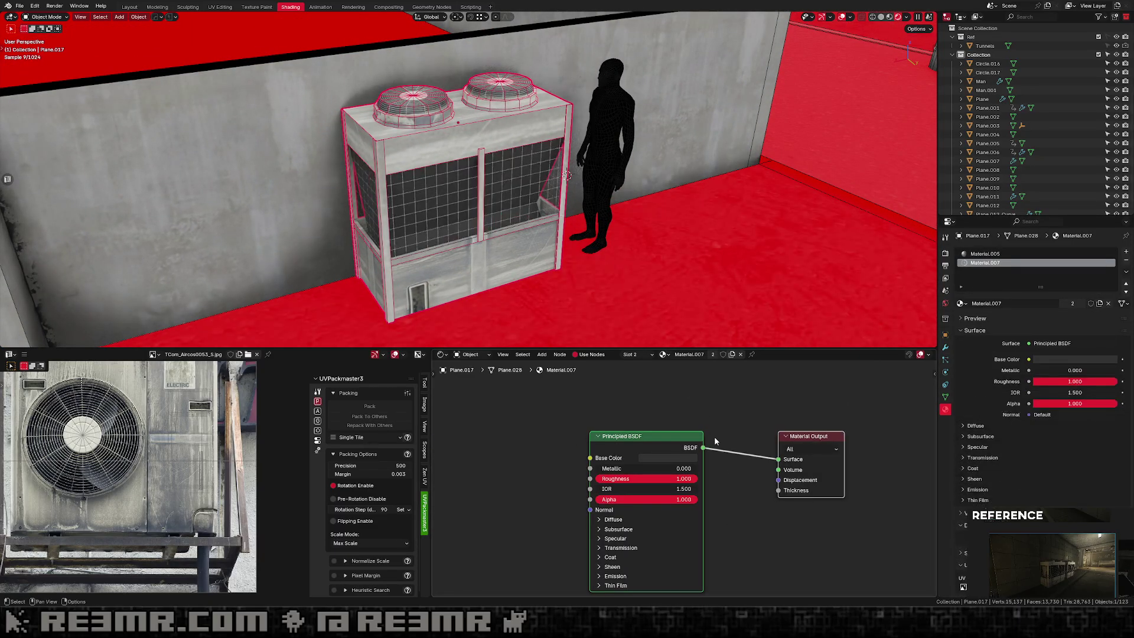
Remove the Material.007 slot from the unit and inspect its inner panels in the mesh.
{"action": "left_click", "coordinate": [1126, 260]}
{"action": "key", "text": "Tab"}
{"action": "key", "text": "alt+a"}
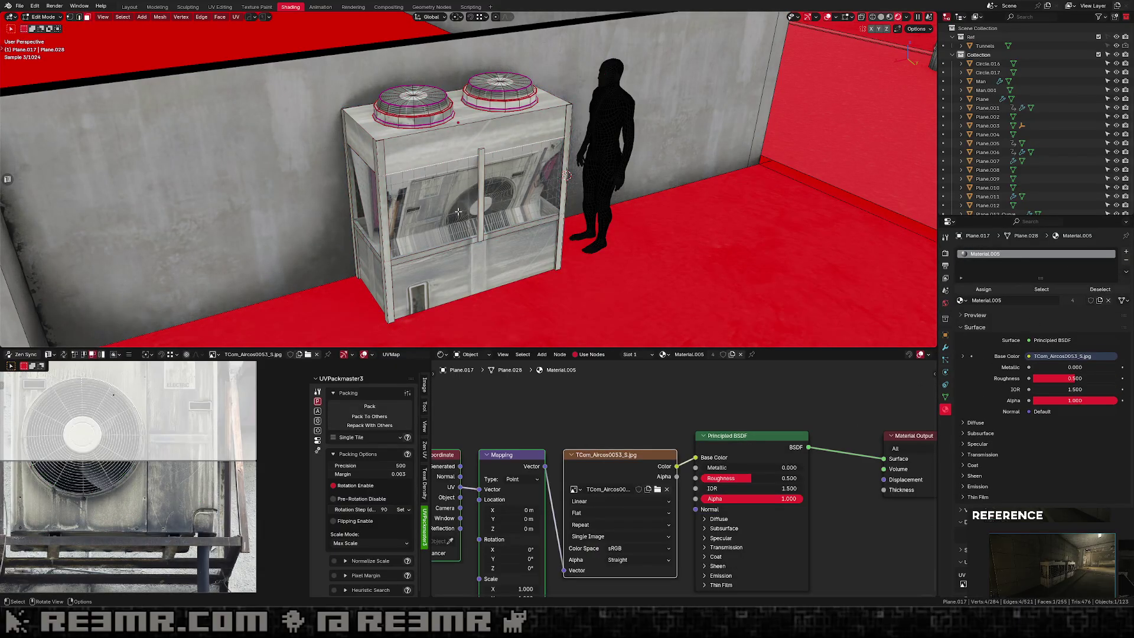
{"action": "left_click", "coordinate": [450, 198]}
{"action": "key", "text": "Tab"}
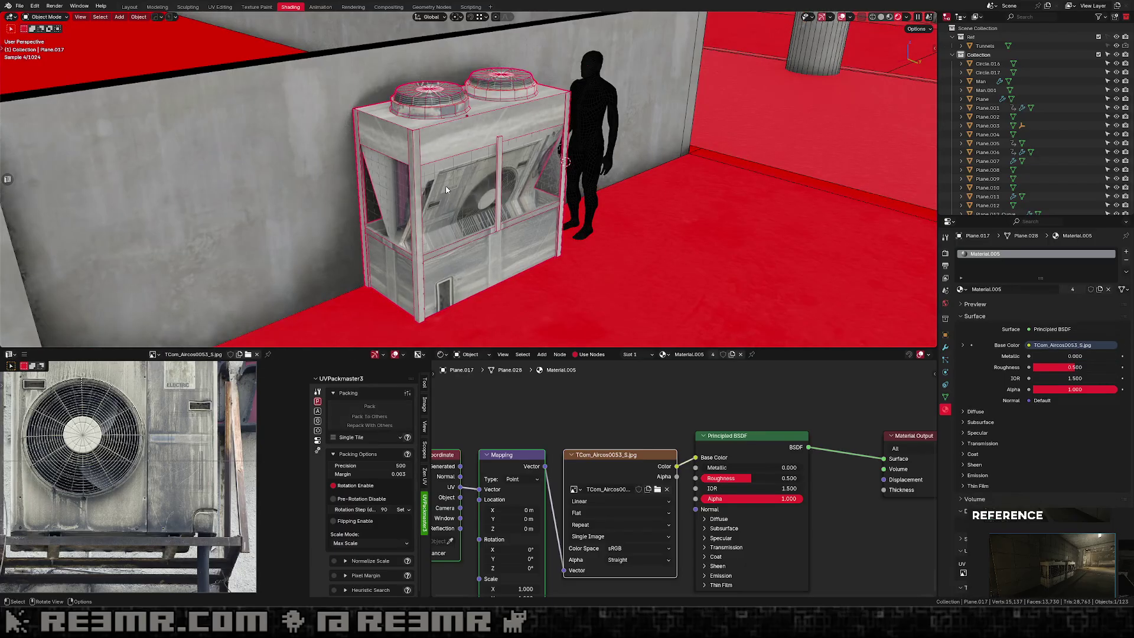
{"action": "left_click", "coordinate": [449, 197]}
{"action": "left_click", "coordinate": [450, 200]}
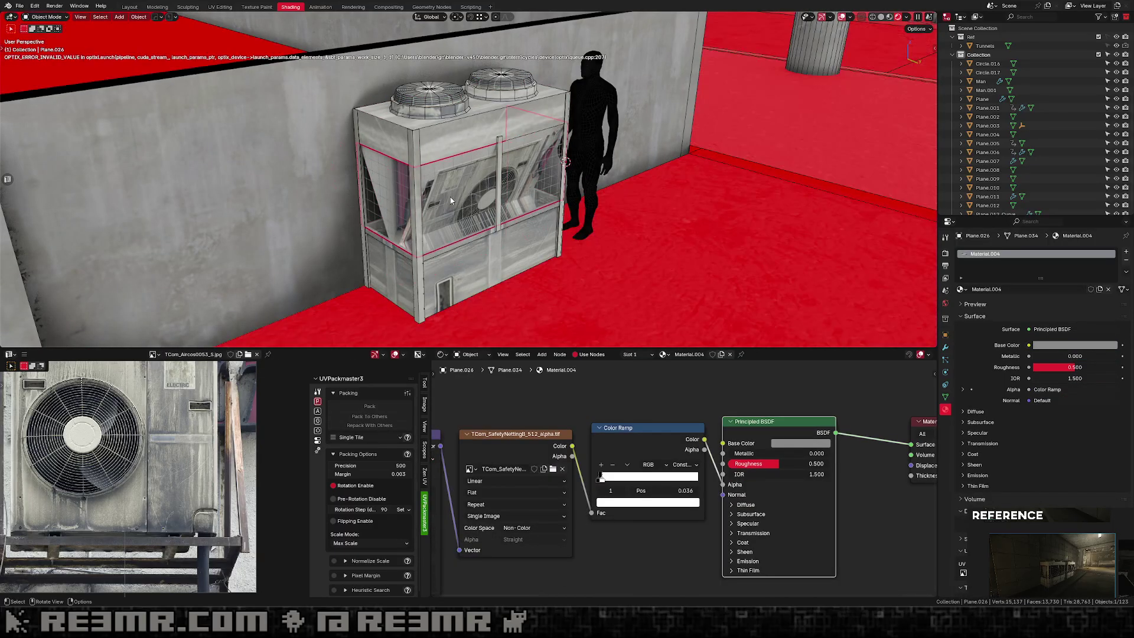
{"action": "left_click", "coordinate": [447, 178]}
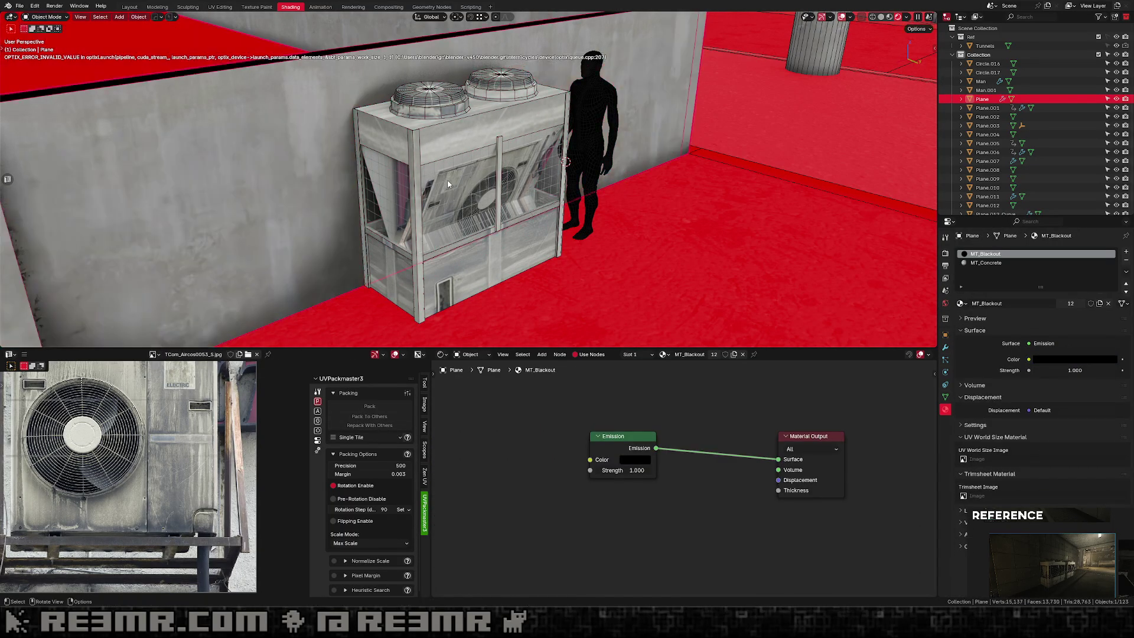
{"action": "left_click", "coordinate": [447, 180]}
{"action": "key", "text": "g"}
{"action": "key", "text": "Escape"}
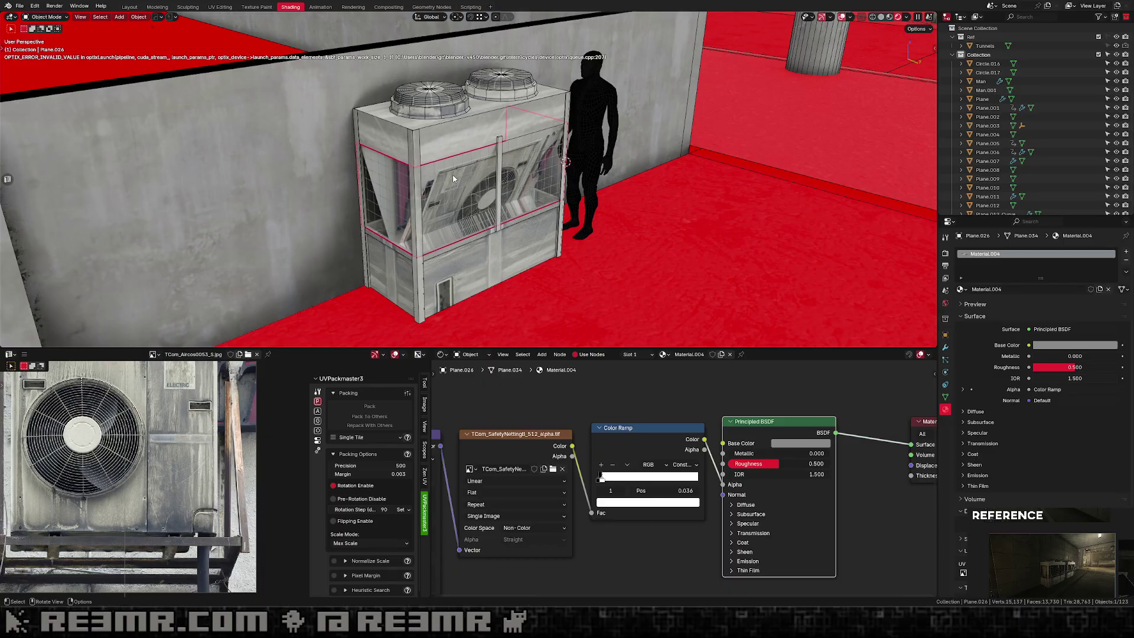
Select the air-conditioning unit, switch the viewport to Solid shading and open its mesh for editing.
{"action": "left_click", "coordinate": [452, 175]}
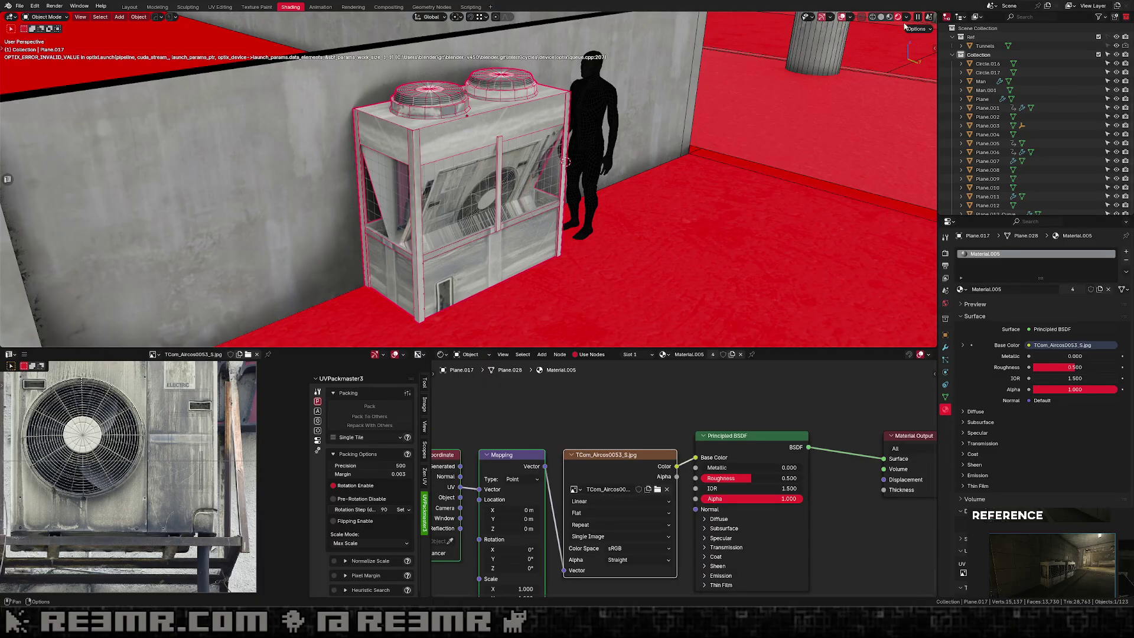
{"action": "left_click", "coordinate": [880, 17]}
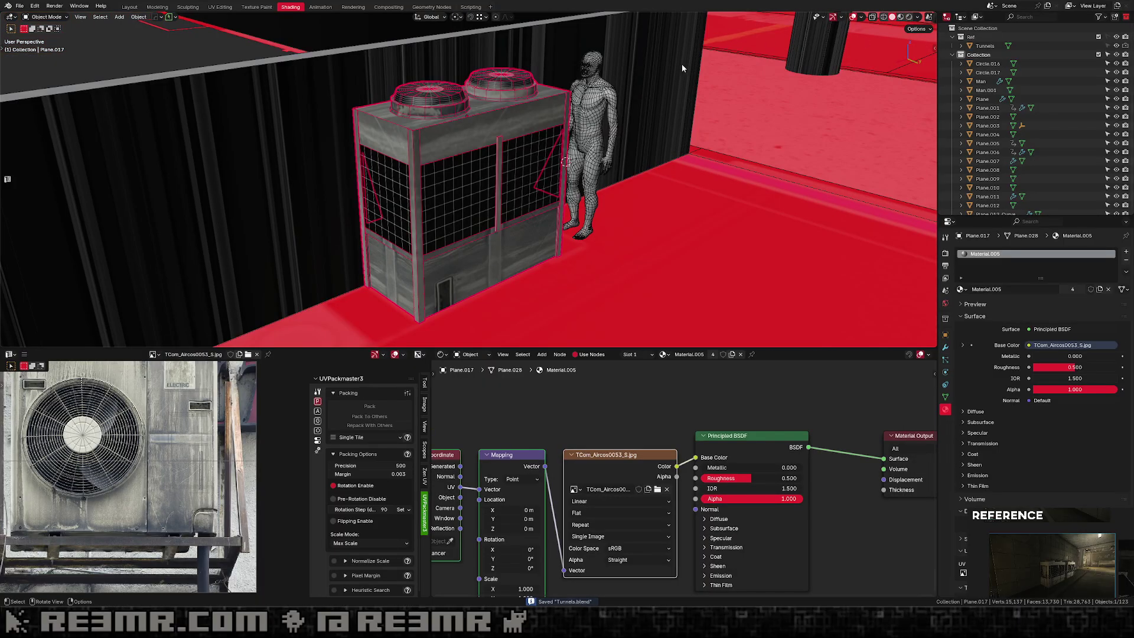
{"action": "scroll", "coordinate": [685, 77], "scroll_direction": "up", "scroll_amount": 4}
{"action": "left_click", "coordinate": [376, 193]}
{"action": "left_click", "coordinate": [376, 191]}
{"action": "key", "text": "g"}
{"action": "right_click", "coordinate": [415, 137]}
{"action": "key", "text": "Tab"}
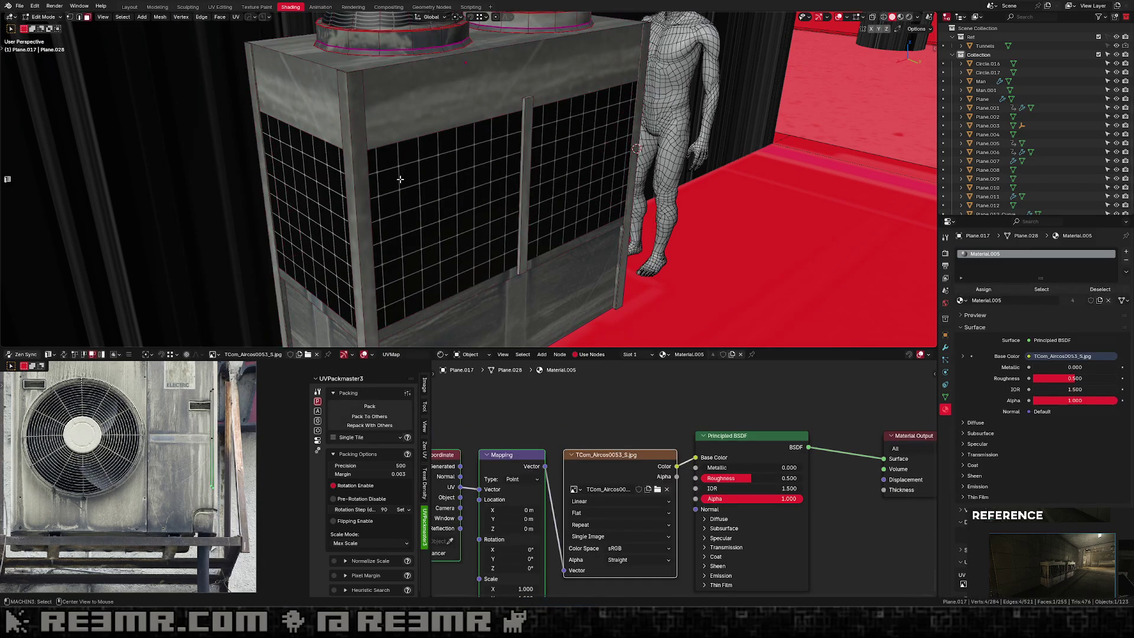
Using X-ray, select the two upper sloping inner panels through the netting, undoing any stray face selections.
{"action": "key", "text": "alt+z"}
{"action": "left_click", "coordinate": [431, 187]}
{"action": "middle_click_drag", "start_coordinate": [431, 186], "coordinate": [523, 137]}
{"action": "left_click", "coordinate": [518, 182], "text": "shift"}
{"action": "left_click", "coordinate": [468, 264], "text": "shift"}
{"action": "key", "text": "ctrl+z"}
{"action": "left_click", "coordinate": [482, 248], "text": "shift"}
{"action": "left_click", "coordinate": [507, 242], "text": "shift"}
{"action": "key", "text": "ctrl+z"}
{"action": "key", "text": "ctrl+z"}
Add the two lower sloping inner panels to the selection, leaving the outer casing faces out.
{"action": "left_click", "coordinate": [393, 270], "text": "shift"}
{"action": "left_click", "coordinate": [392, 270], "text": "shift"}
{"action": "key", "text": "ctrl+z"}
{"action": "middle_click_drag", "start_coordinate": [392, 270], "coordinate": [440, 240]}
{"action": "left_click", "coordinate": [440, 245], "text": "shift"}
{"action": "key", "text": "ctrl+z"}
{"action": "left_click", "coordinate": [431, 258], "text": "shift"}
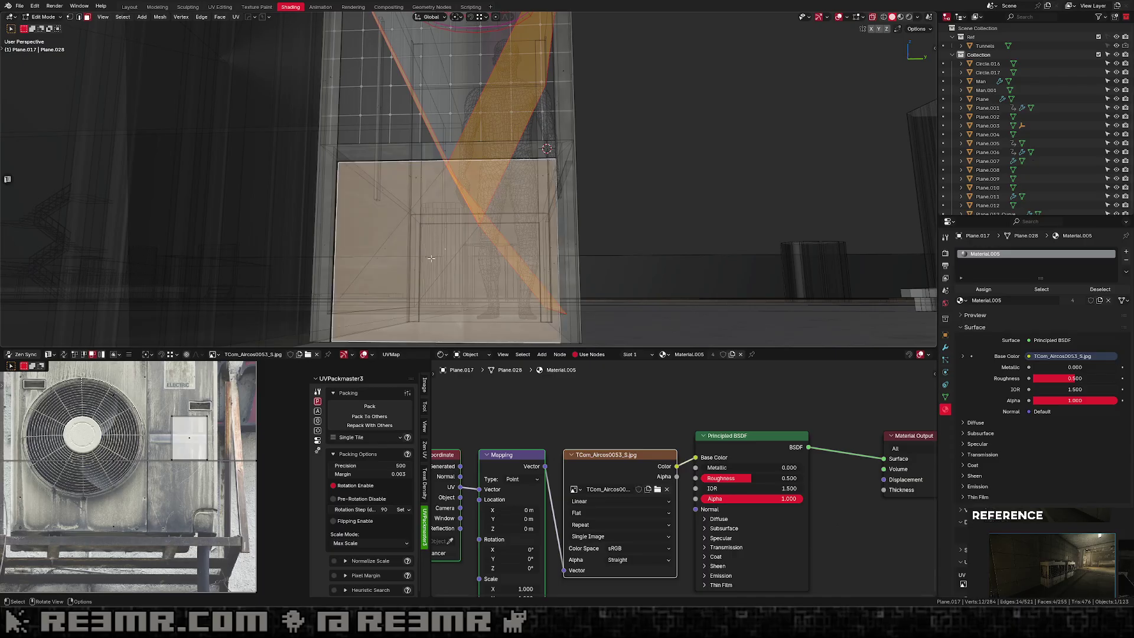
{"action": "key", "text": "ctrl+z"}
{"action": "left_click", "coordinate": [394, 257], "text": "shift"}
{"action": "middle_click_drag", "start_coordinate": [593, 207], "coordinate": [548, 226]}
{"action": "key", "text": "alt+z"}
{"action": "scroll", "coordinate": [548, 225], "scroll_direction": "down", "scroll_amount": 2}
{"action": "key", "text": "alt+z"}
Unwrap the four sloping inner panels with Unwrap Angle Based and shrink their UV islands on the aircon texture.
{"action": "key", "text": "u"}
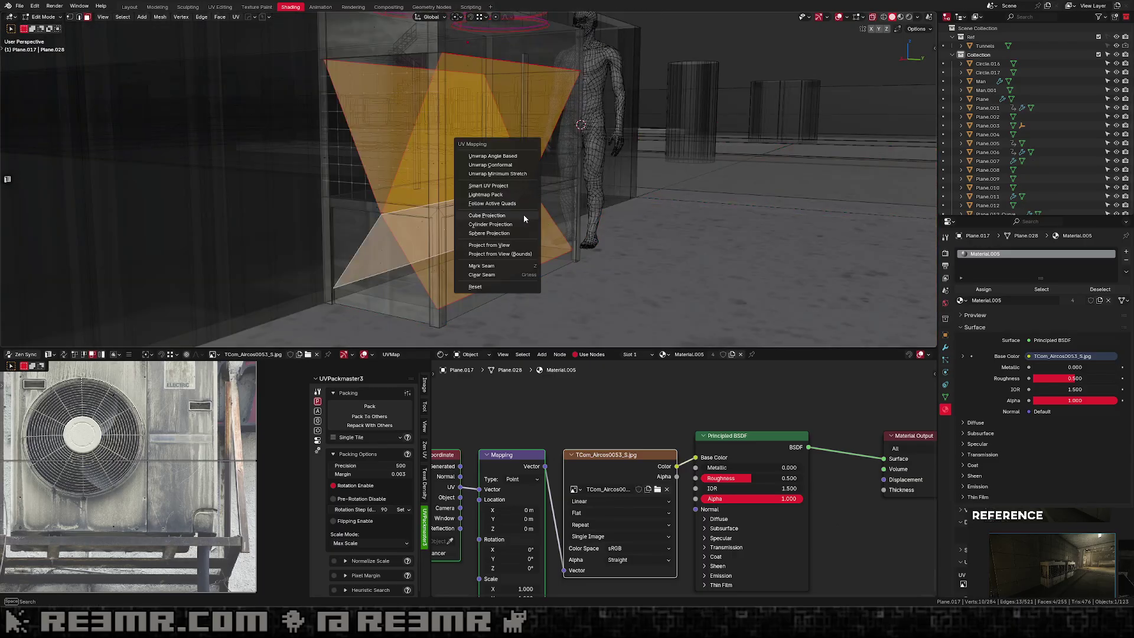
{"action": "left_click", "coordinate": [502, 158]}
{"action": "scroll", "coordinate": [160, 486], "scroll_direction": "down", "scroll_amount": 6}
{"action": "scroll", "coordinate": [160, 486], "scroll_direction": "up", "scroll_amount": 4}
{"action": "key", "text": "s"}
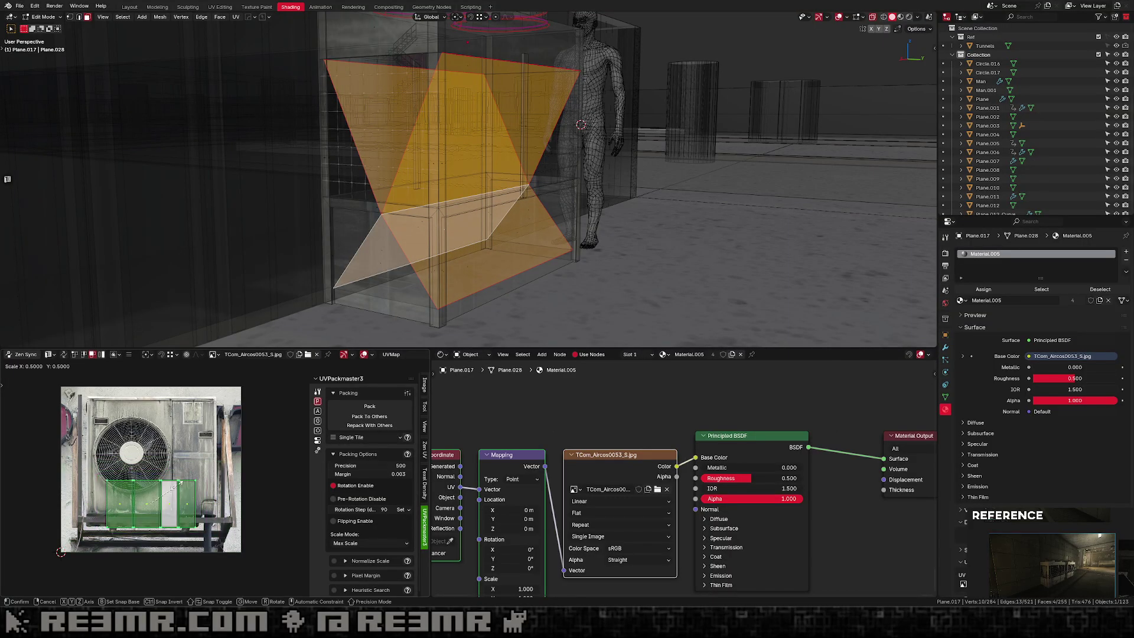
{"action": "scroll", "coordinate": [205, 518], "scroll_direction": "up", "scroll_amount": 3}
{"action": "left_click", "coordinate": [147, 515]}
Rotate the inner panels' UV islands, place them over the lower part of the fan grille and narrow them along X.
{"action": "key", "text": "r"}
{"action": "left_click", "coordinate": [133, 552]}
{"action": "key", "text": "g"}
{"action": "left_click", "coordinate": [92, 489]}
{"action": "scroll", "coordinate": [147, 484], "scroll_direction": "up", "scroll_amount": 5}
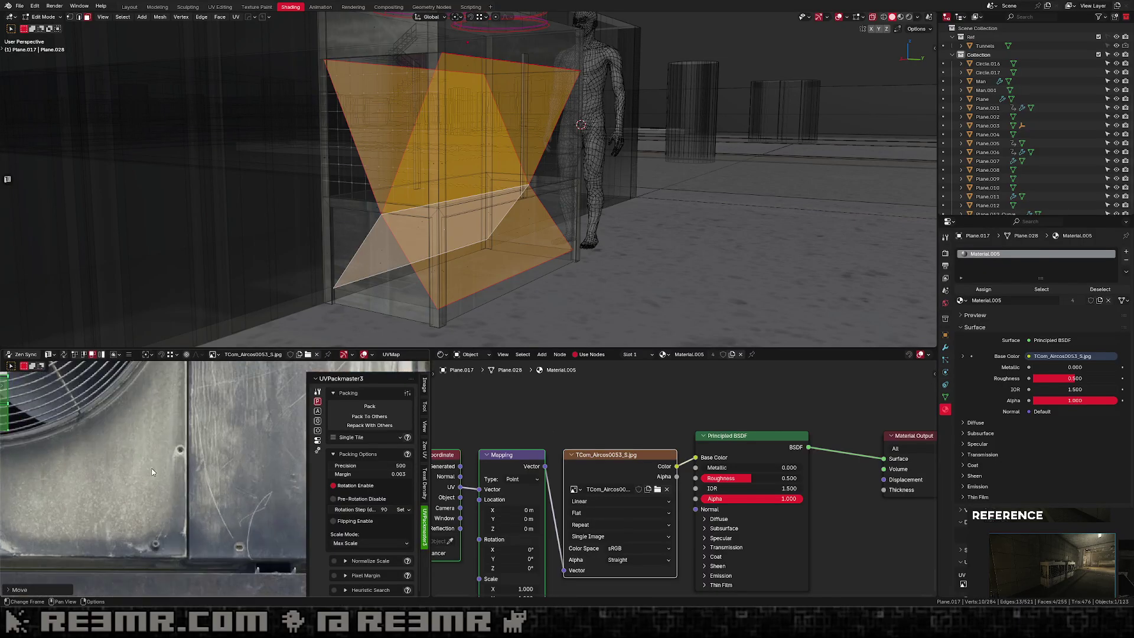
{"action": "key", "text": "g"}
{"action": "key", "text": "s"}
{"action": "key", "text": "x"}
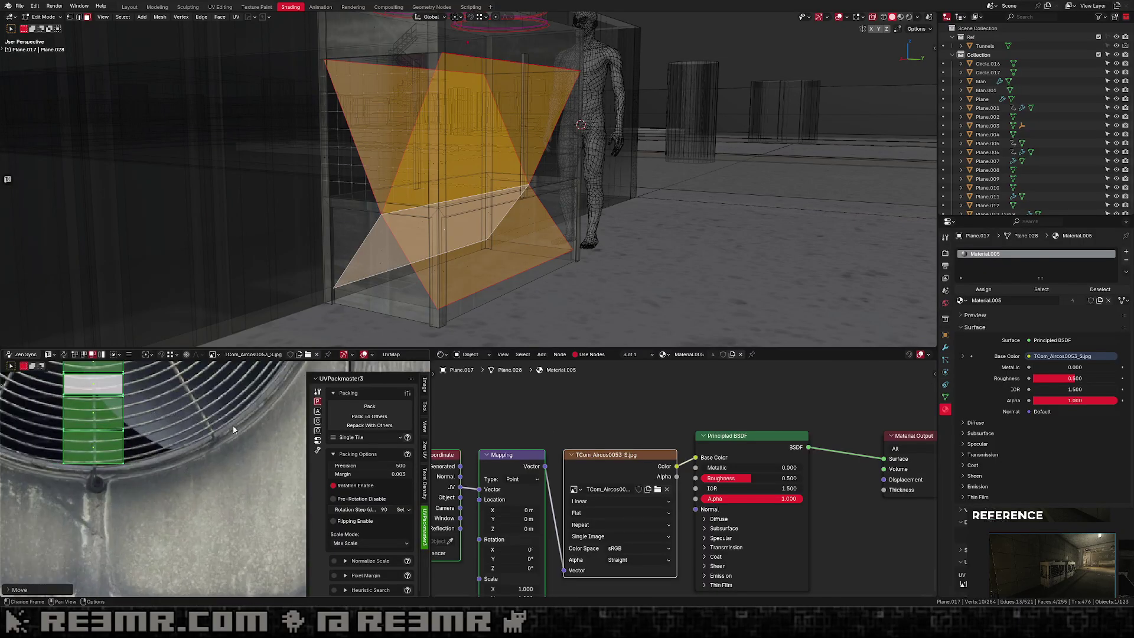
{"action": "left_click", "coordinate": [151, 392]}
Turn off X-ray, return the viewport to Rendered shading and review the inner panels and their UV islands.
{"action": "key", "text": "Tab"}
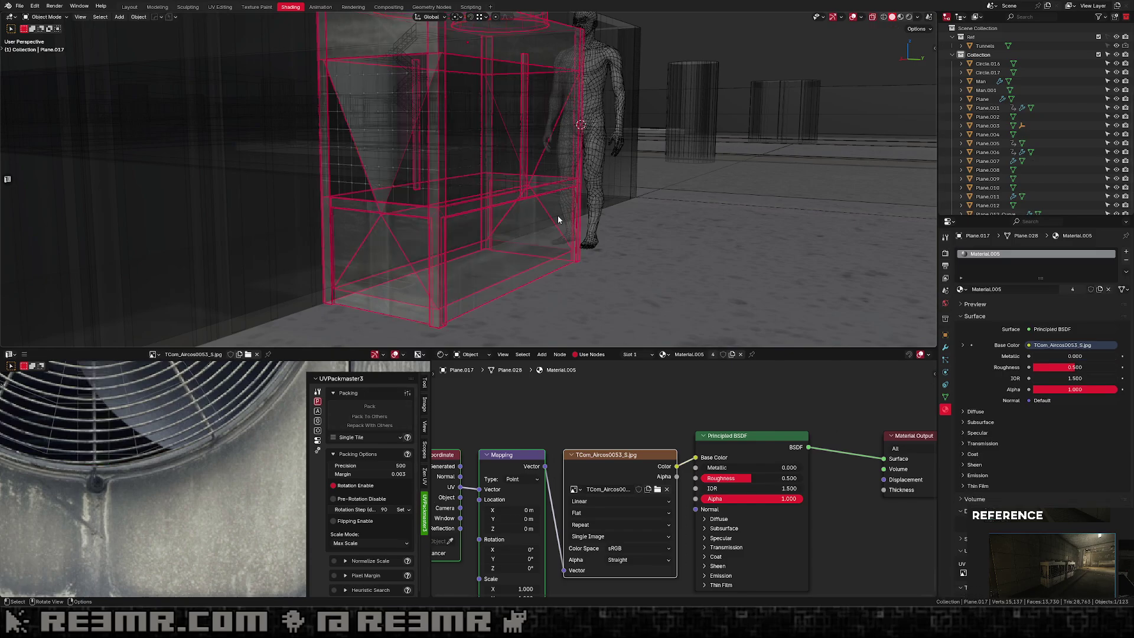
{"action": "key", "text": "alt+z"}
{"action": "middle_click_drag", "start_coordinate": [557, 215], "coordinate": [531, 228]}
{"action": "left_click", "coordinate": [897, 17]}
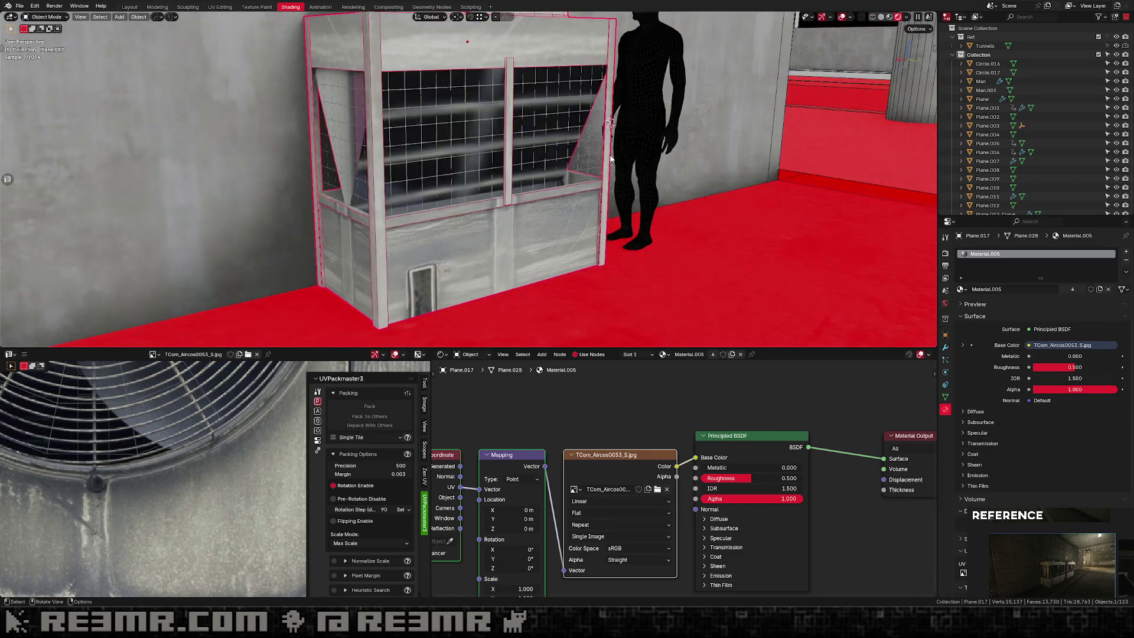
{"action": "scroll", "coordinate": [585, 175], "scroll_direction": "down", "scroll_amount": 5}
{"action": "key", "text": "Tab"}
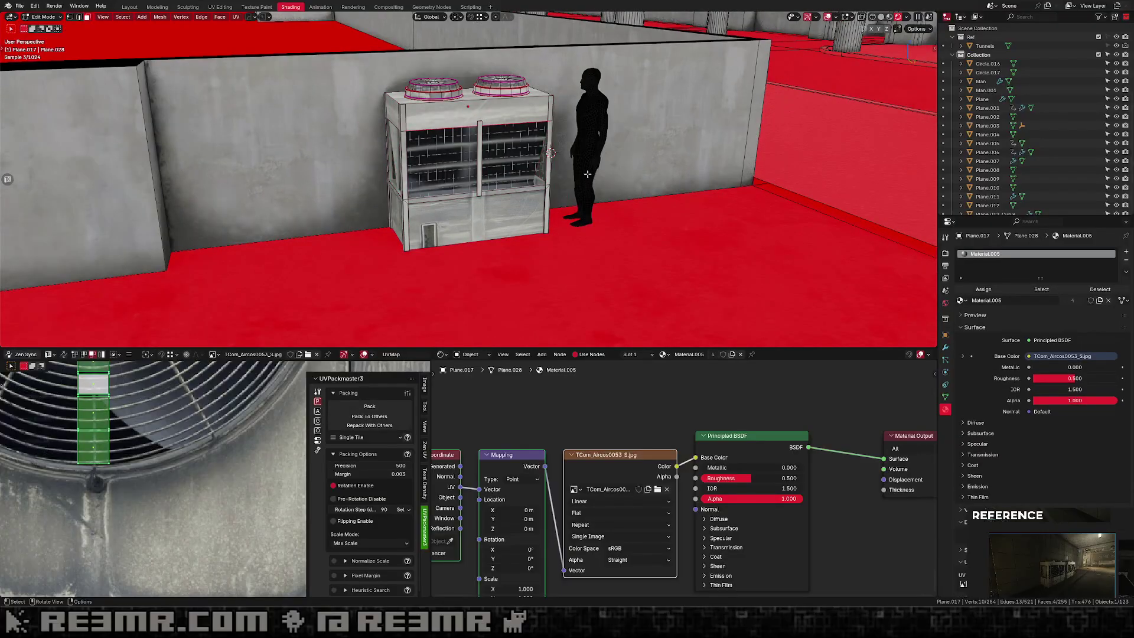
{"action": "scroll", "coordinate": [192, 458], "scroll_direction": "down", "scroll_amount": 2}
{"action": "scroll", "coordinate": [193, 459], "scroll_direction": "up", "scroll_amount": 1}
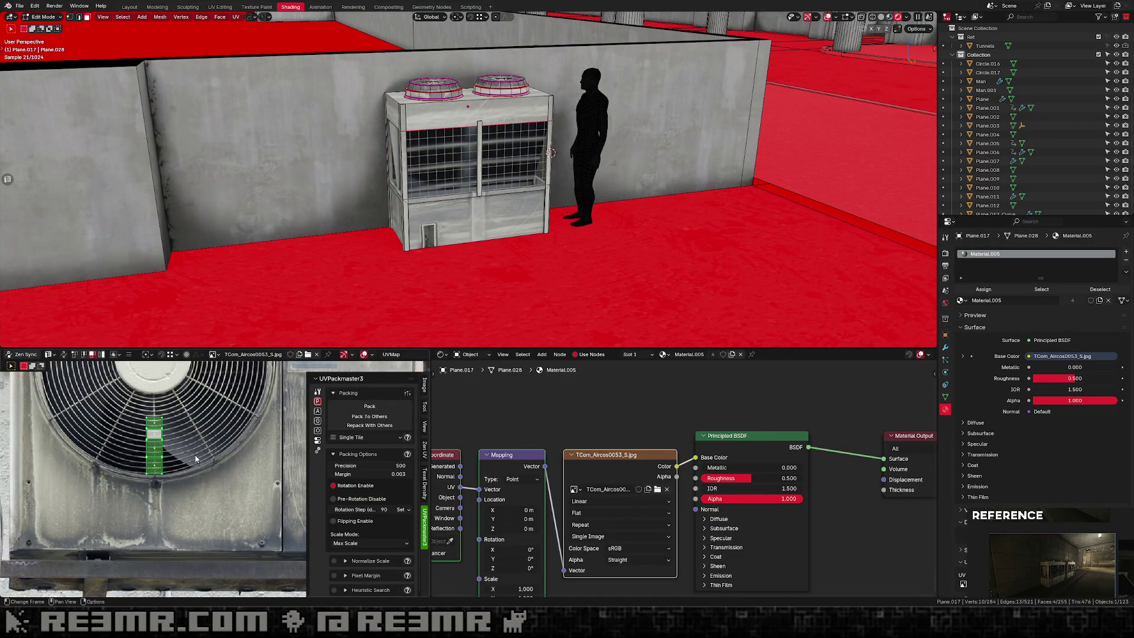
Stack the inner panels' UV islands by moving them along Y over one another at the bottom of the fan grille.
{"action": "left_click", "coordinate": [157, 450]}
{"action": "key", "text": "g"}
{"action": "key", "text": "y"}
{"action": "left_click", "coordinate": [156, 467]}
{"action": "scroll", "coordinate": [214, 487], "scroll_direction": "up", "scroll_amount": 2}
{"action": "left_click", "coordinate": [125, 406]}
{"action": "key", "text": "g"}
{"action": "key", "text": "y"}
{"action": "left_click", "coordinate": [126, 466], "text": "ctrl"}
{"action": "left_click", "coordinate": [124, 389]}
{"action": "key", "text": "g"}
{"action": "key", "text": "y"}
{"action": "left_click", "coordinate": [129, 483], "text": "ctrl"}
Snap the 2D cursor to the bottom corner of the stacked inner-panel UV islands.
{"action": "key", "text": "shift+s"}
{"action": "left_click", "coordinate": [100, 497]}
{"action": "key", "text": "shift+s"}
{"action": "left_click", "coordinate": [105, 468]}
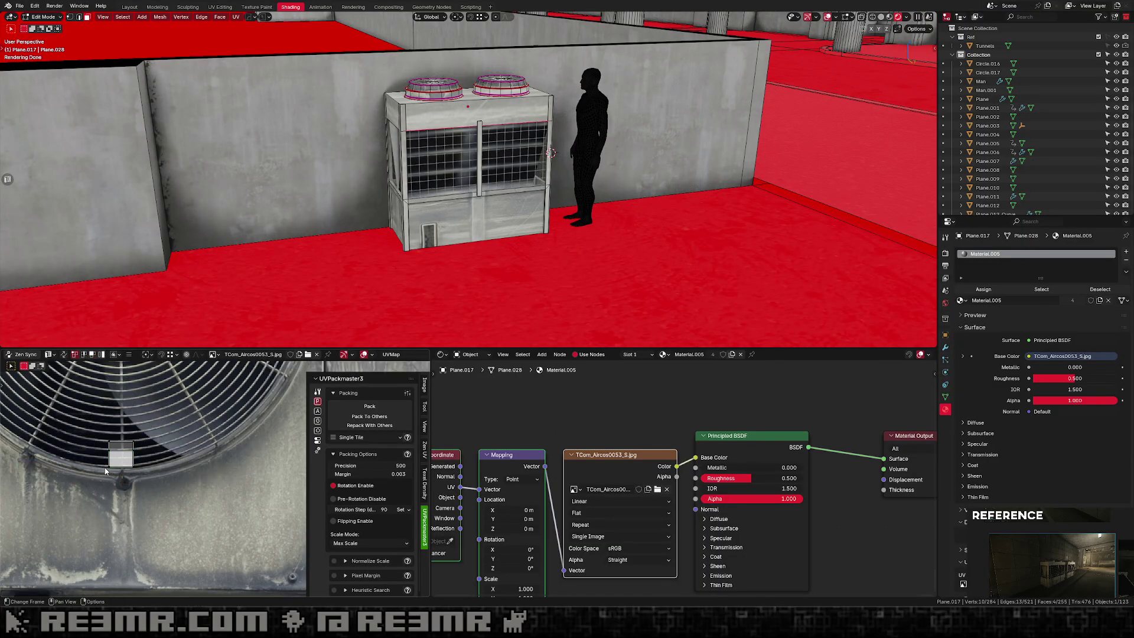
{"action": "key", "text": "shift+s"}
{"action": "left_click", "coordinate": [126, 516]}
Select the stacked islands, set the UV pivot to 2D Cursor and enlarge them upward over the grille from their bottom corner.
{"action": "left_click_drag", "start_coordinate": [76, 424], "coordinate": [156, 498]}
{"action": "key", "text": "s"}
{"action": "right_click", "coordinate": [270, 455]}
{"action": "key", "text": "ctrl+alt+shift+Page_Down"}
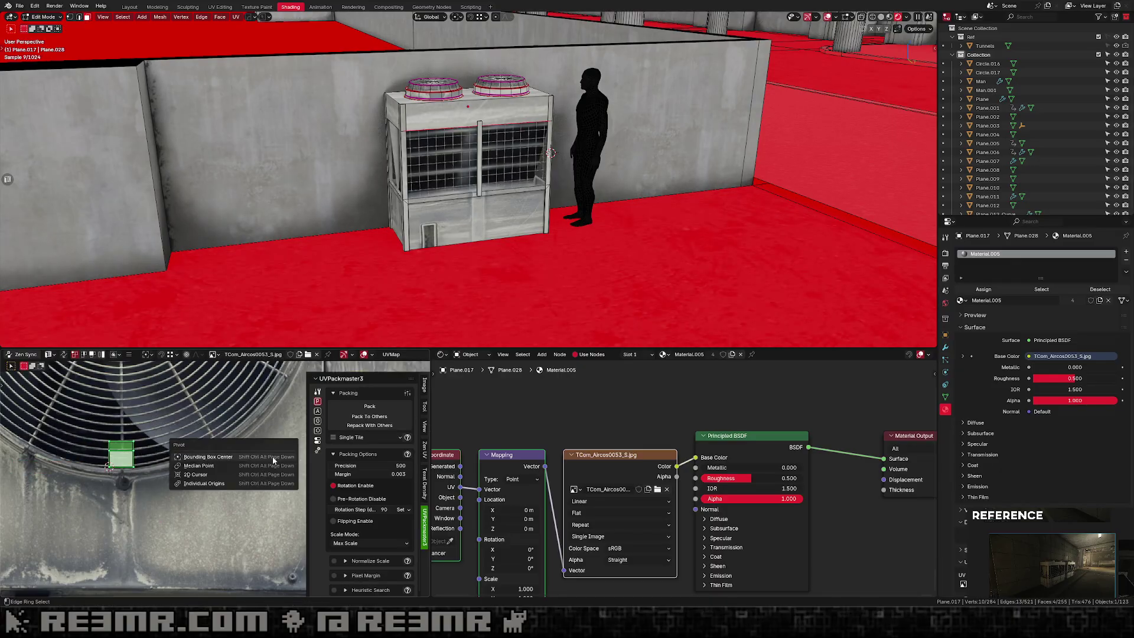
{"action": "left_click", "coordinate": [221, 472]}
{"action": "key", "text": "s"}
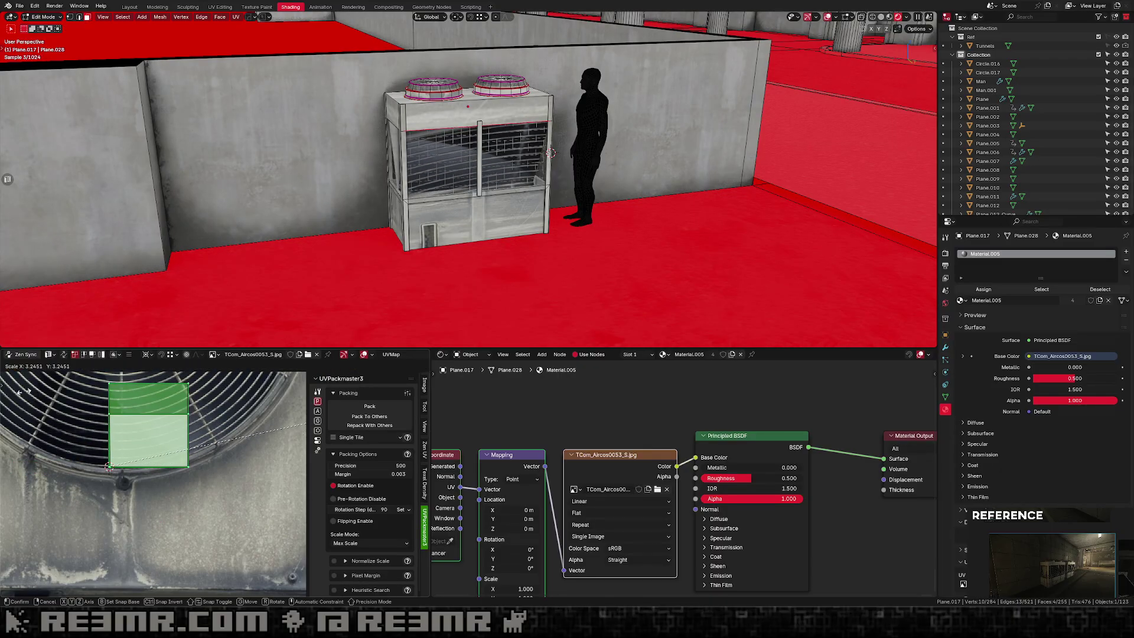
{"action": "left_click", "coordinate": [361, 417]}
Narrow the enlarged inner-panel islands along X and shift them sideways over the lower part of the grille.
{"action": "key", "text": "g"}
{"action": "key", "text": "x"}
{"action": "left_click", "coordinate": [103, 427]}
{"action": "key", "text": "s"}
{"action": "key", "text": "x"}
{"action": "left_click", "coordinate": [166, 442]}
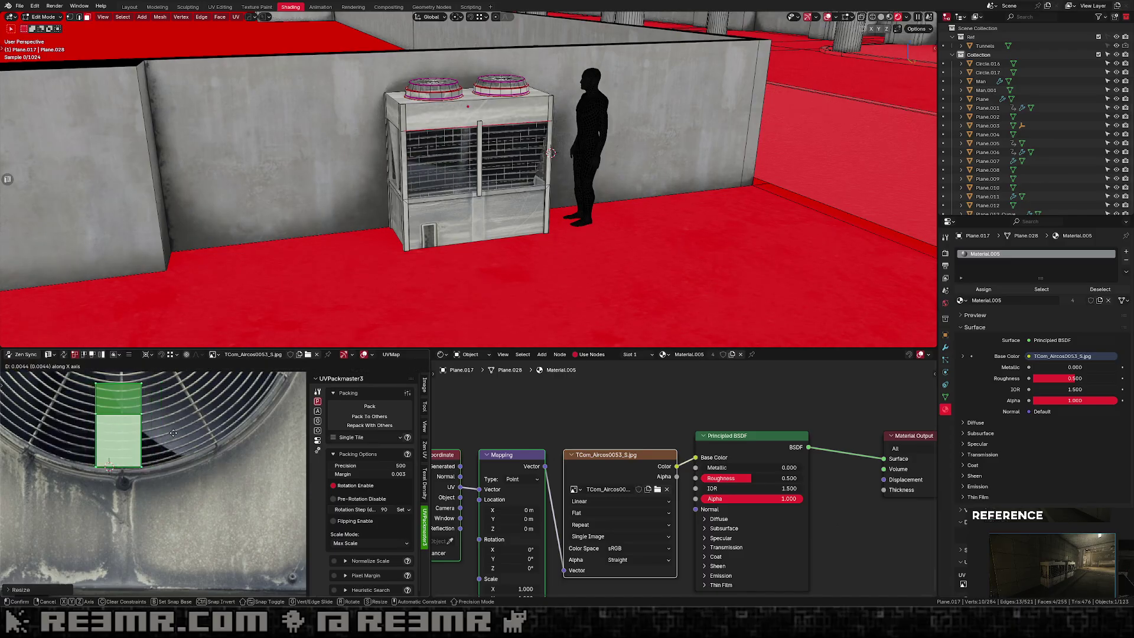
{"action": "key", "text": "g"}
{"action": "key", "text": "x"}
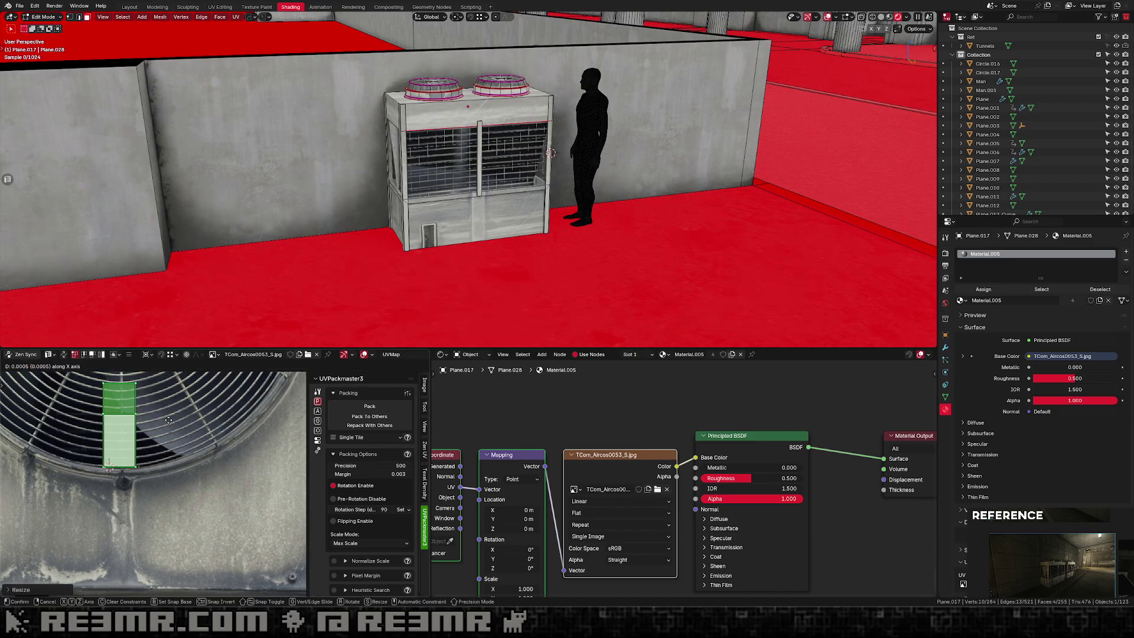
{"action": "left_click", "coordinate": [177, 415]}
{"action": "middle_click_drag", "start_coordinate": [484, 190], "coordinate": [468, 218]}
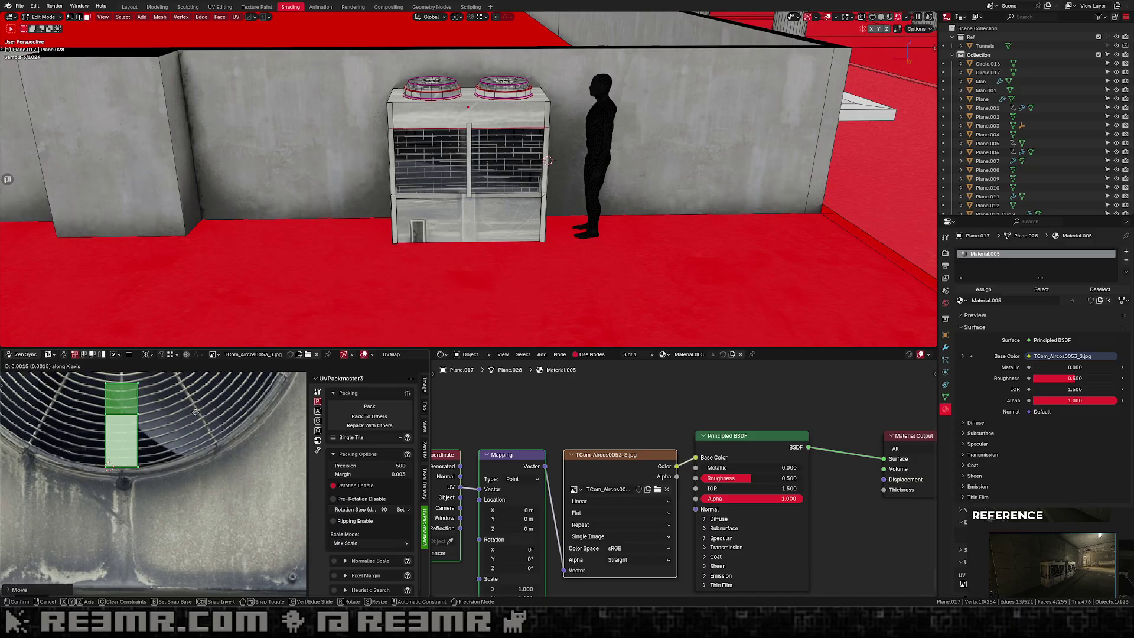
Return to Object Mode, hide the overlays and inspect the inner panels through the unit's netting.
{"action": "key", "text": "Tab"}
{"action": "middle_click_drag", "start_coordinate": [591, 163], "coordinate": [823, 49]}
{"action": "left_click", "coordinate": [841, 17]}
{"action": "middle_click_drag", "start_coordinate": [738, 109], "coordinate": [594, 154]}
{"action": "scroll", "coordinate": [678, 92], "scroll_direction": "up", "scroll_amount": 1}
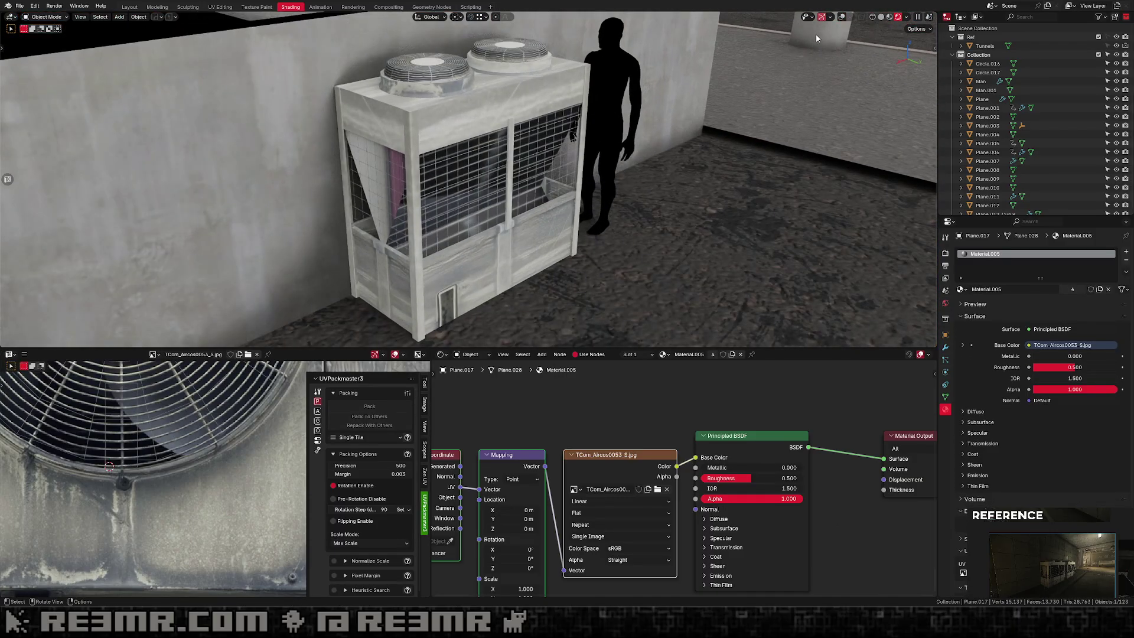
In Edit Mode with X-ray on, select the two triangular panels at the ends of the unit's interior.
{"action": "key", "text": "Tab"}
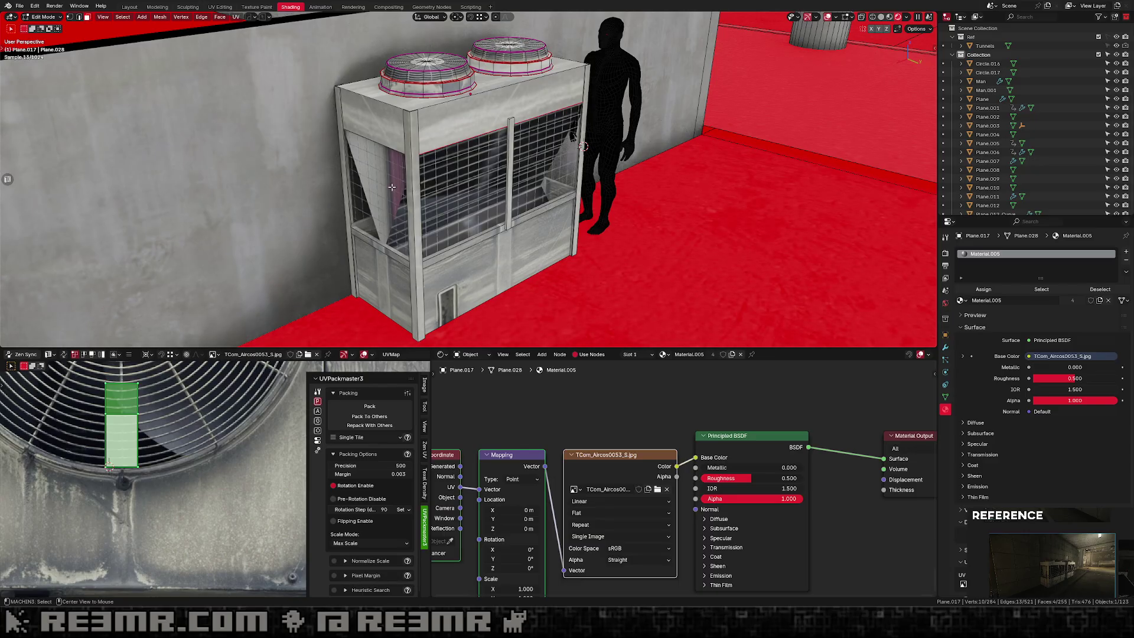
{"action": "left_click", "coordinate": [391, 187]}
{"action": "key", "text": "alt+z"}
{"action": "middle_click_drag", "start_coordinate": [667, 213], "coordinate": [689, 260]}
{"action": "left_click", "coordinate": [592, 200], "text": "shift"}
{"action": "scroll", "coordinate": [592, 201], "scroll_direction": "down", "scroll_amount": 2}
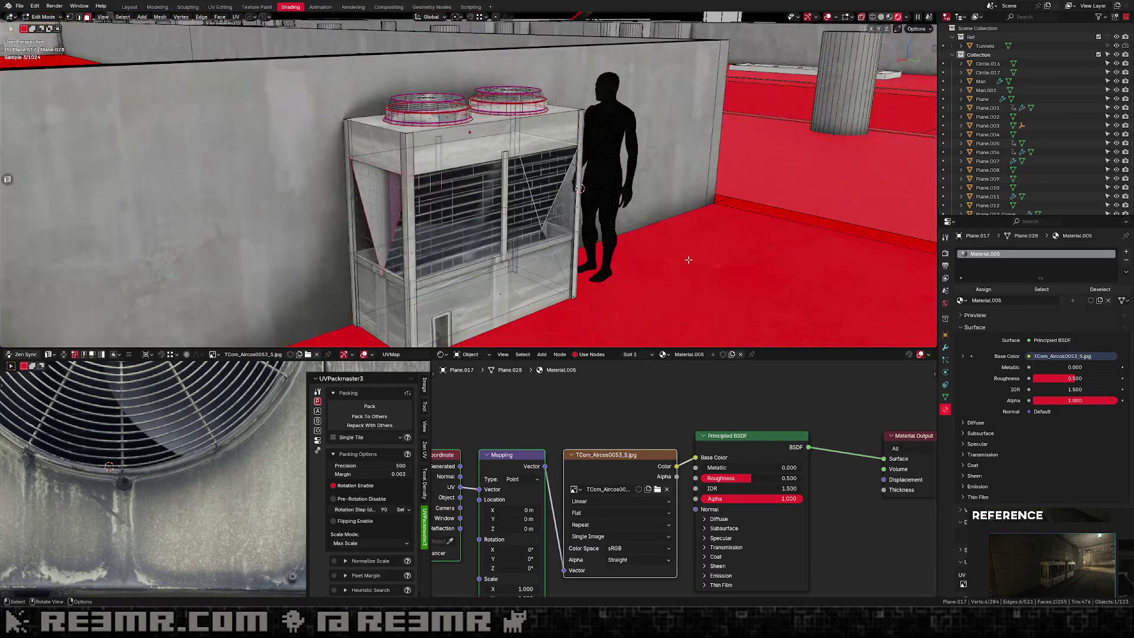
Unwrap the two triangular panels, shrink their UV islands, move them beside the fan on the aircon photo and save.
{"action": "key", "text": "u"}
{"action": "left_click", "coordinate": [674, 253]}
{"action": "key", "text": "s"}
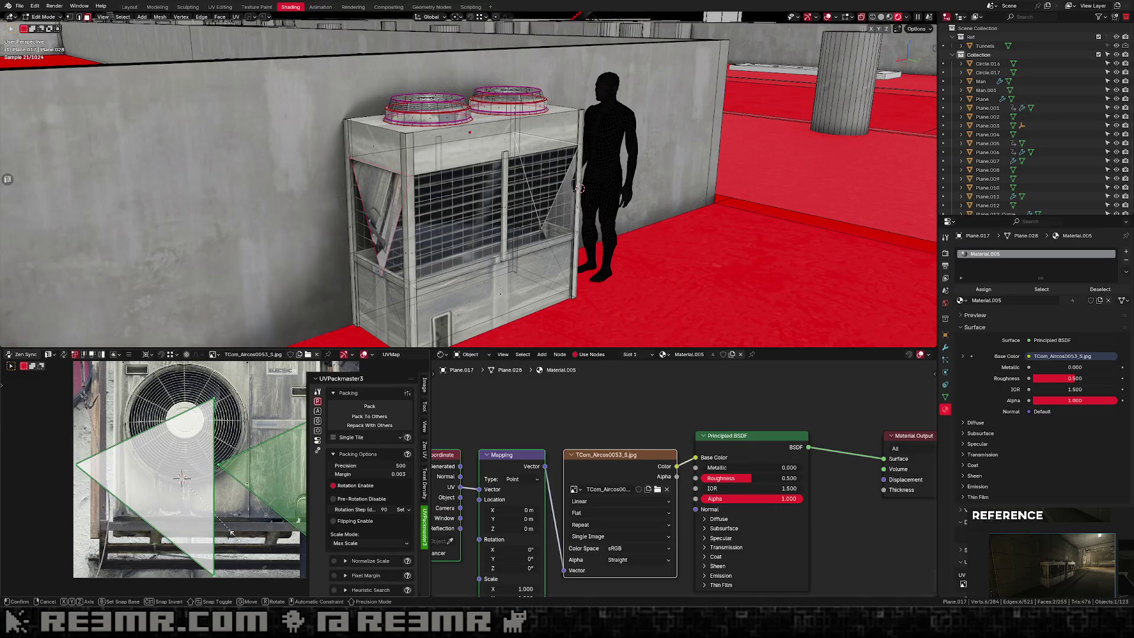
{"action": "left_click", "coordinate": [184, 482]}
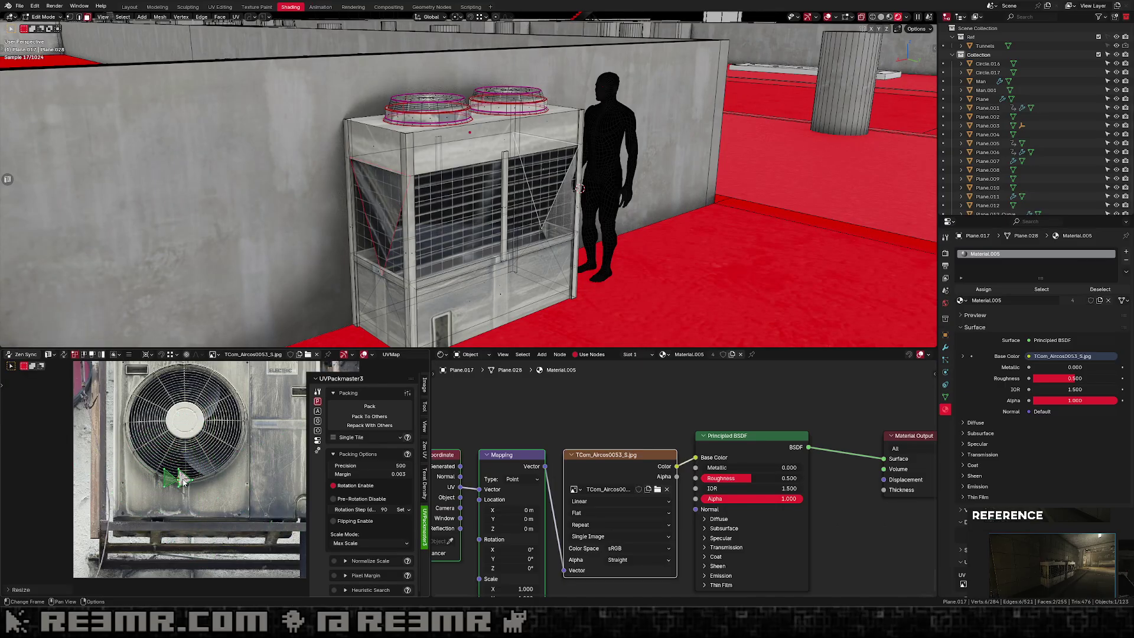
{"action": "key", "text": "g"}
{"action": "left_click", "coordinate": [265, 506]}
{"action": "key", "text": "Tab"}
{"action": "key", "text": "ctrl+s"}
View the finished unit without overlays and test-move its parts to check which are still separate.
{"action": "left_click", "coordinate": [841, 17]}
{"action": "scroll", "coordinate": [657, 145], "scroll_direction": "down", "scroll_amount": 10}
{"action": "middle_click_drag", "start_coordinate": [658, 144], "coordinate": [465, 193]}
{"action": "scroll", "coordinate": [646, 158], "scroll_direction": "up", "scroll_amount": 3}
{"action": "key", "text": "g"}
{"action": "right_click", "coordinate": [511, 180]}
{"action": "scroll", "coordinate": [507, 200], "scroll_direction": "up", "scroll_amount": 3}
{"action": "scroll", "coordinate": [500, 216], "scroll_direction": "up", "scroll_amount": 1}
{"action": "key", "text": "g"}
{"action": "right_click", "coordinate": [496, 218]}
Apply the netting's modifier with Smart Apply and join the netting to the air-conditioning casing.
{"action": "left_click", "coordinate": [454, 246]}
{"action": "key", "text": "g"}
{"action": "right_click", "coordinate": [455, 242]}
{"action": "scroll", "coordinate": [465, 192], "scroll_direction": "up", "scroll_amount": 1}
{"action": "key", "text": "q"}
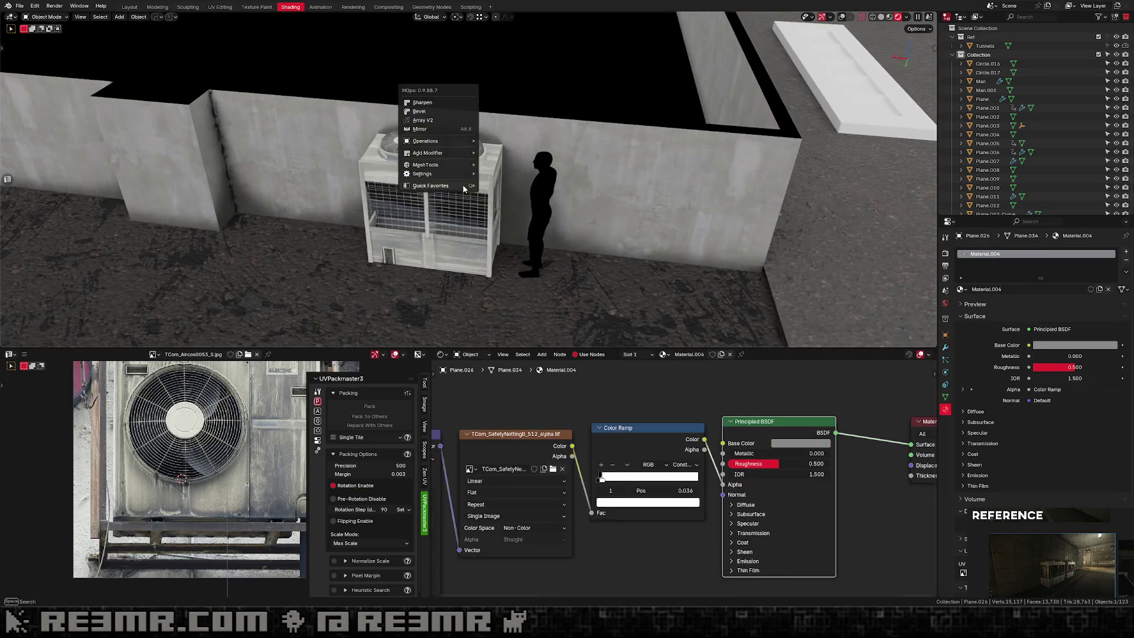
{"action": "left_click", "coordinate": [464, 189]}
{"action": "key", "text": "g"}
{"action": "right_click", "coordinate": [449, 191]}
{"action": "left_click", "coordinate": [447, 180], "text": "shift"}
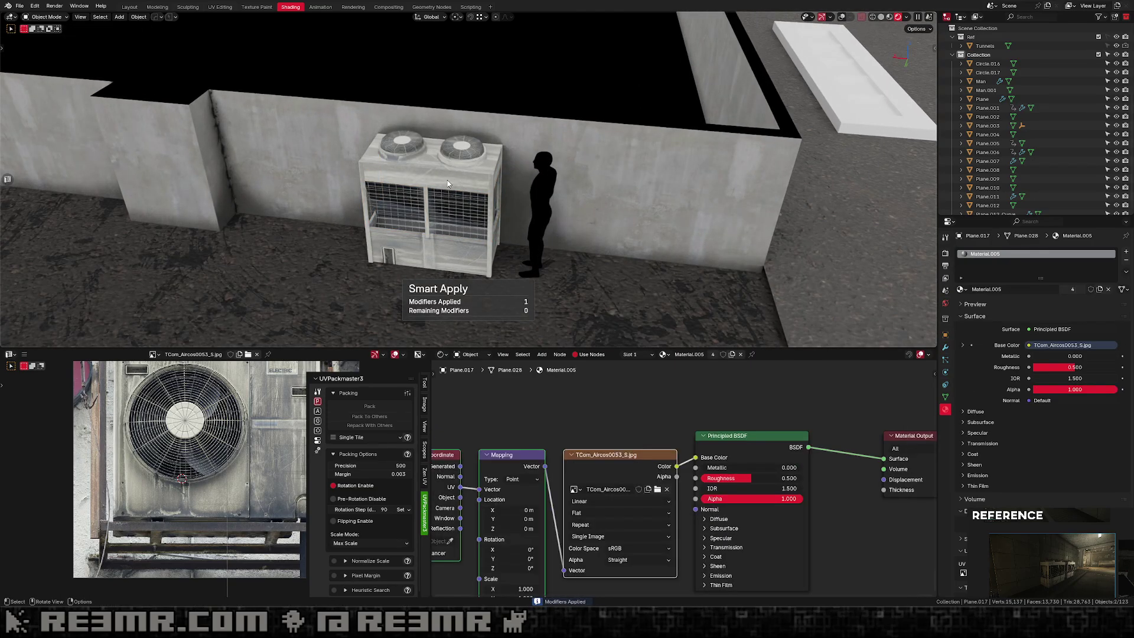
{"action": "key", "text": "ctrl+j"}
{"action": "middle_click_drag", "start_coordinate": [447, 179], "coordinate": [483, 186]}
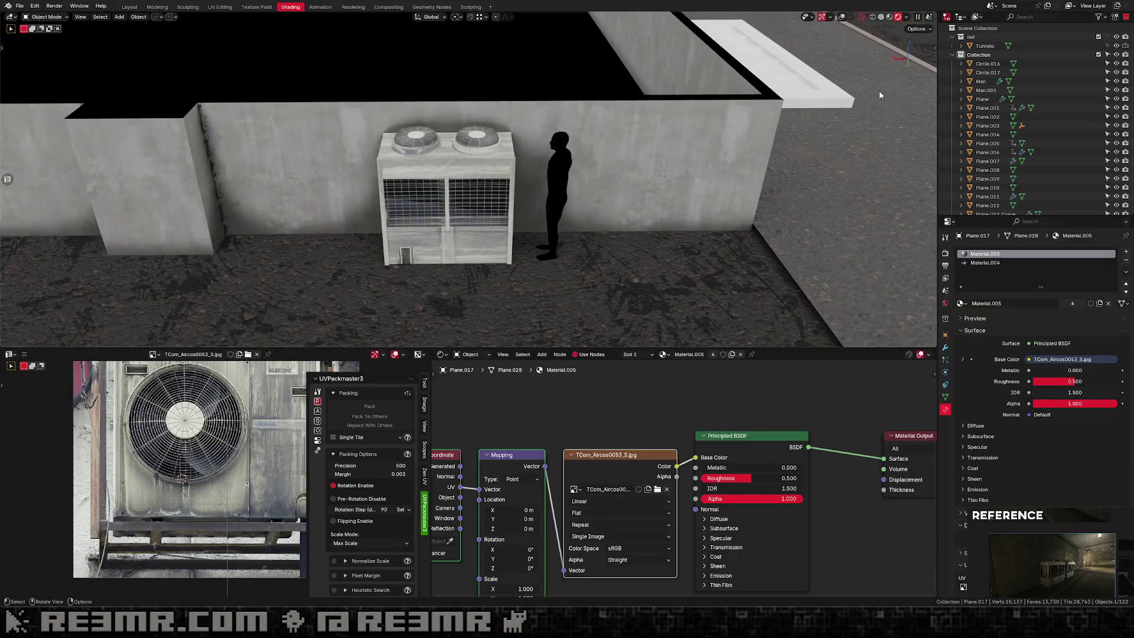
In top view, align the unit with its reference footprint and place a linked duplicate along X on the neighbouring footprint.
{"action": "left_click", "coordinate": [880, 16]}
{"action": "middle_click_drag", "start_coordinate": [755, 97], "coordinate": [689, 143]}
{"action": "key", "text": "alt+z"}
{"action": "key", "text": "KP_7"}
{"action": "key", "text": "alt+d"}
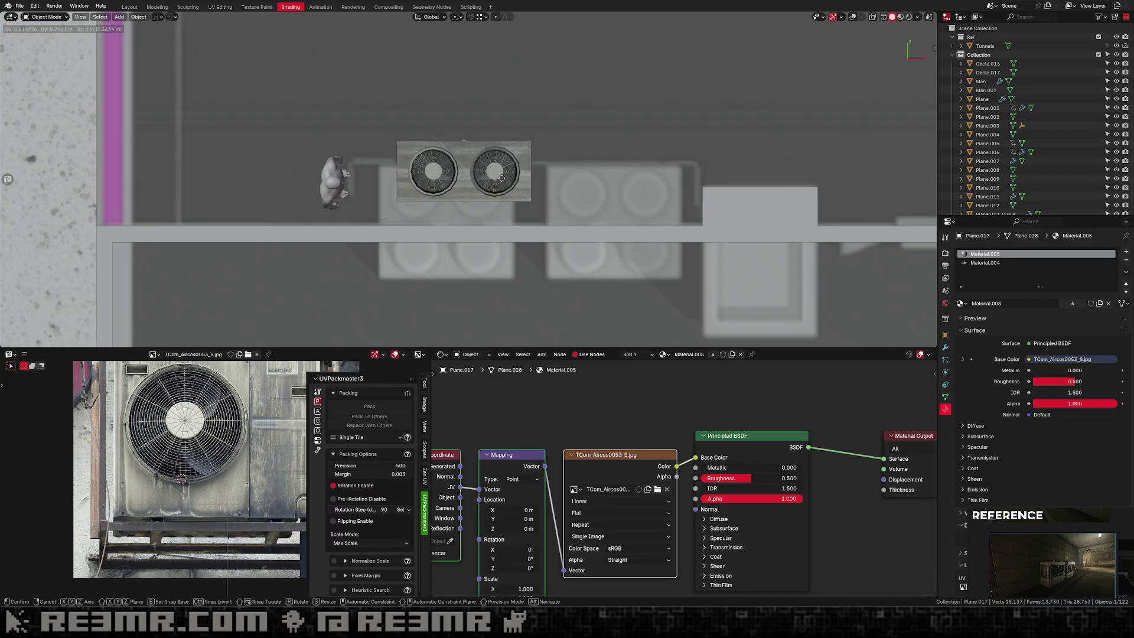
{"action": "key", "text": "x"}
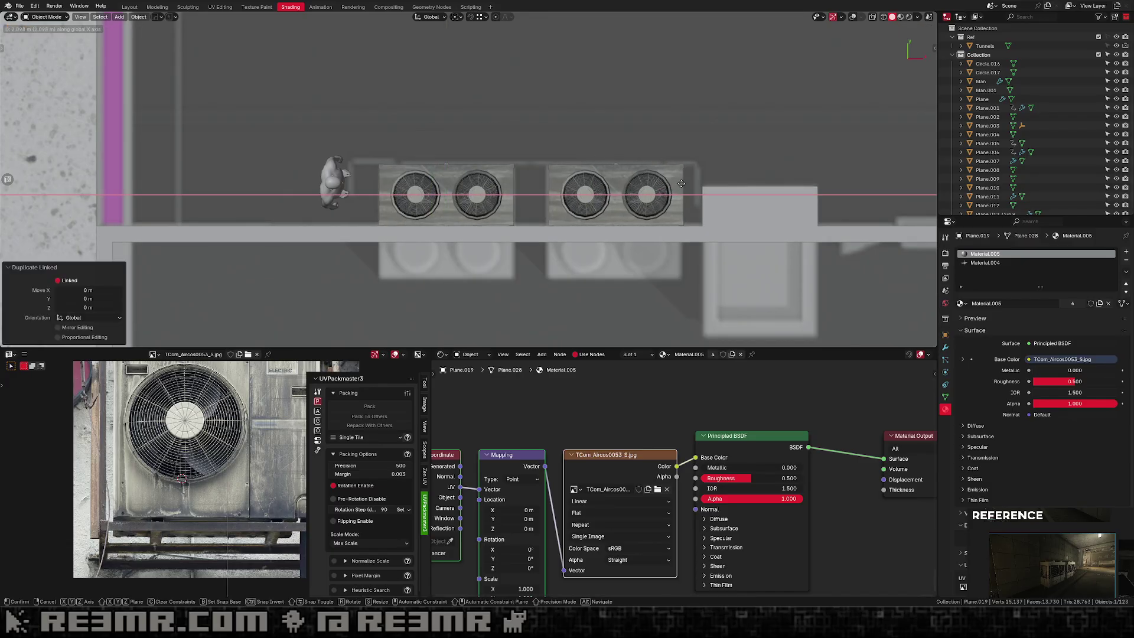
{"action": "left_click", "coordinate": [679, 185]}
Rename the original air-conditioning object as Airconditioner and save the file.
{"action": "left_click", "coordinate": [489, 202]}
{"action": "key", "text": "F2"}
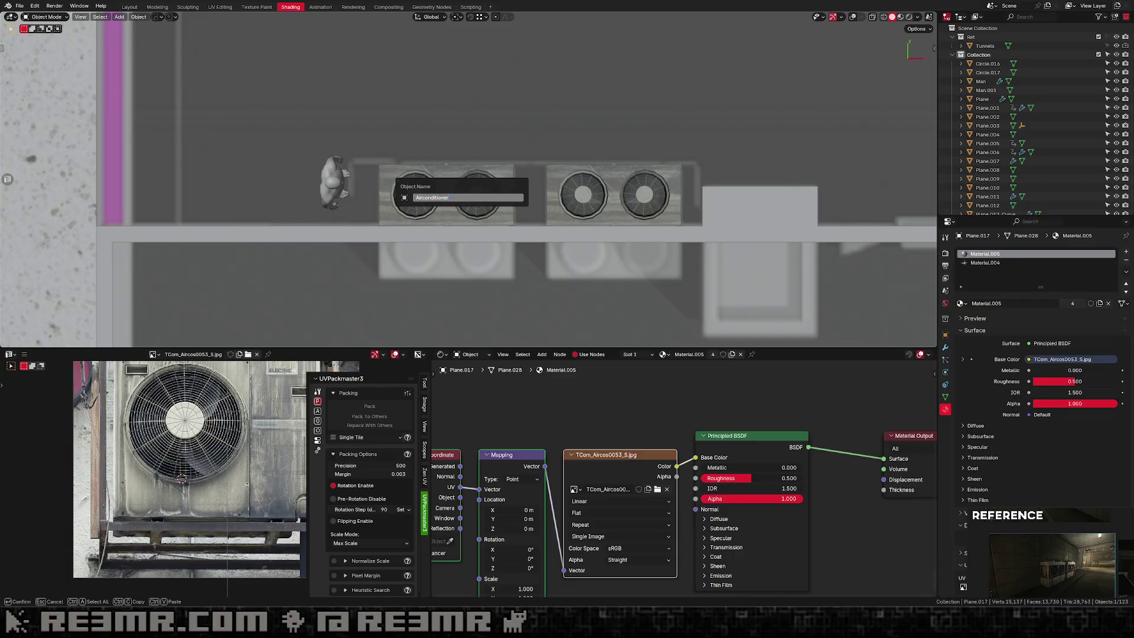
{"action": "type", "text": "Airconditioner"}
{"action": "key", "text": "Return"}
{"action": "scroll", "coordinate": [467, 178], "scroll_direction": "down", "scroll_amount": 3}
{"action": "middle_click_drag", "start_coordinate": [590, 177], "coordinate": [668, 124]}
{"action": "key", "text": "ctrl+s"}
{"action": "middle_click_drag", "start_coordinate": [500, 190], "coordinate": [460, 179]}
{"action": "scroll", "coordinate": [544, 137], "scroll_direction": "down", "scroll_amount": 3}
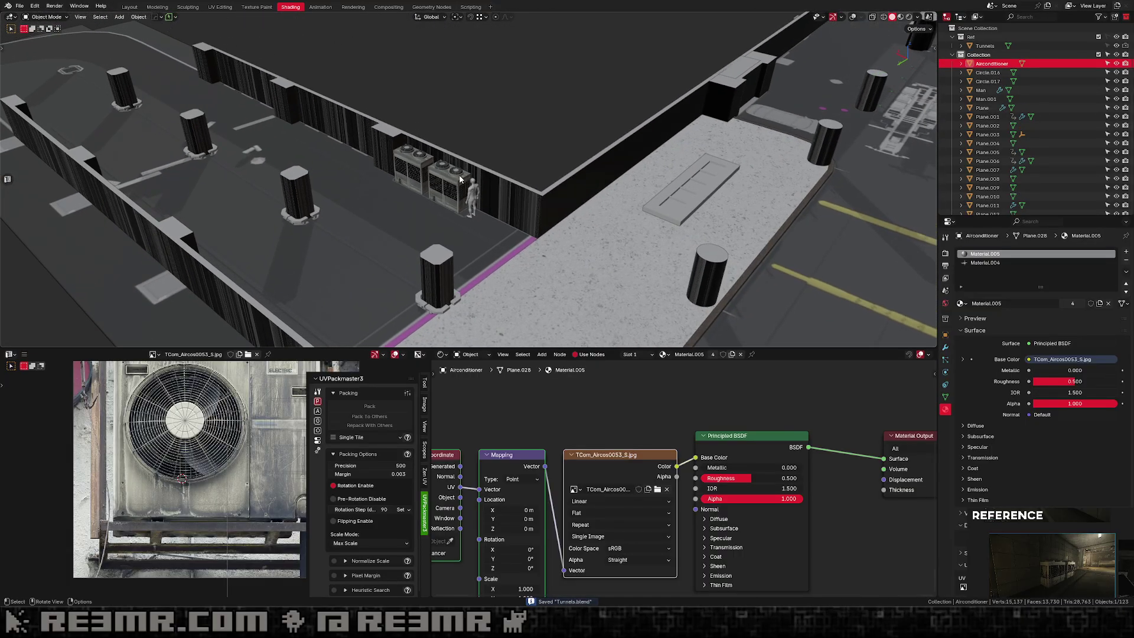
Return the viewport to Rendered shading and hide the Tunnels reference object.
{"action": "scroll", "coordinate": [460, 179], "scroll_direction": "down", "scroll_amount": 4}
{"action": "scroll", "coordinate": [872, 82], "scroll_direction": "up", "scroll_amount": 2}
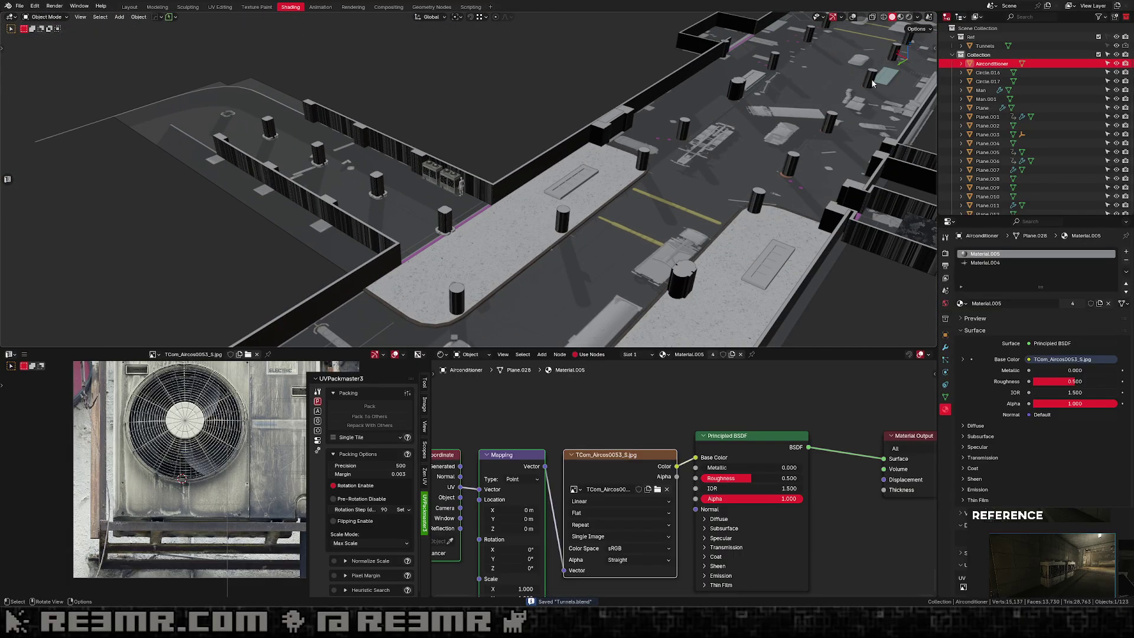
{"action": "left_click", "coordinate": [910, 17]}
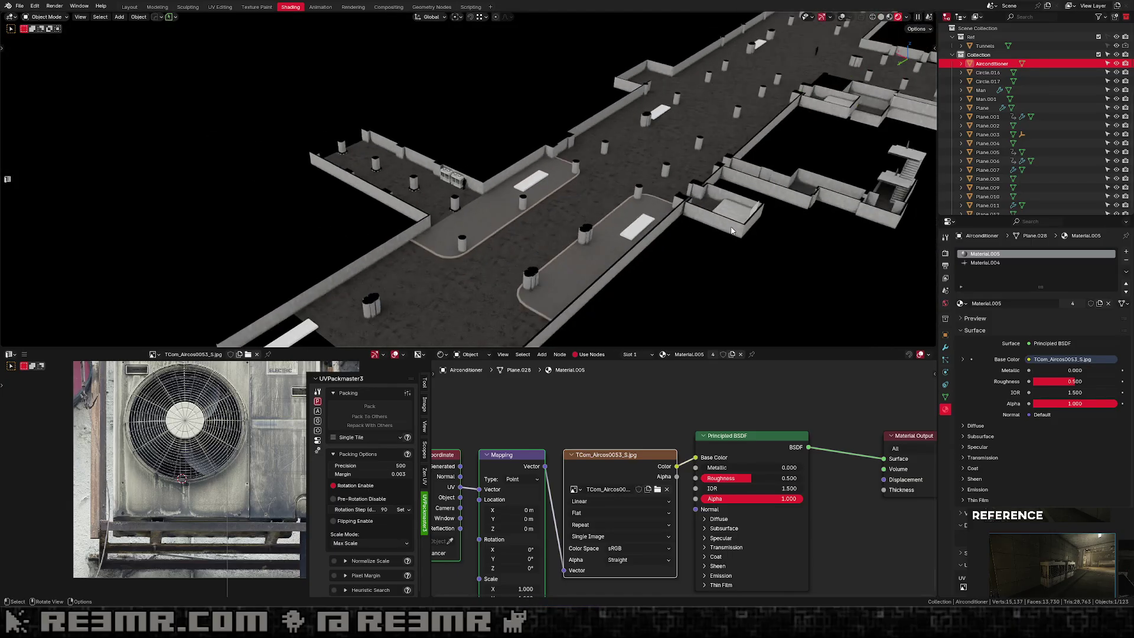
{"action": "scroll", "coordinate": [719, 227], "scroll_direction": "up", "scroll_amount": 2}
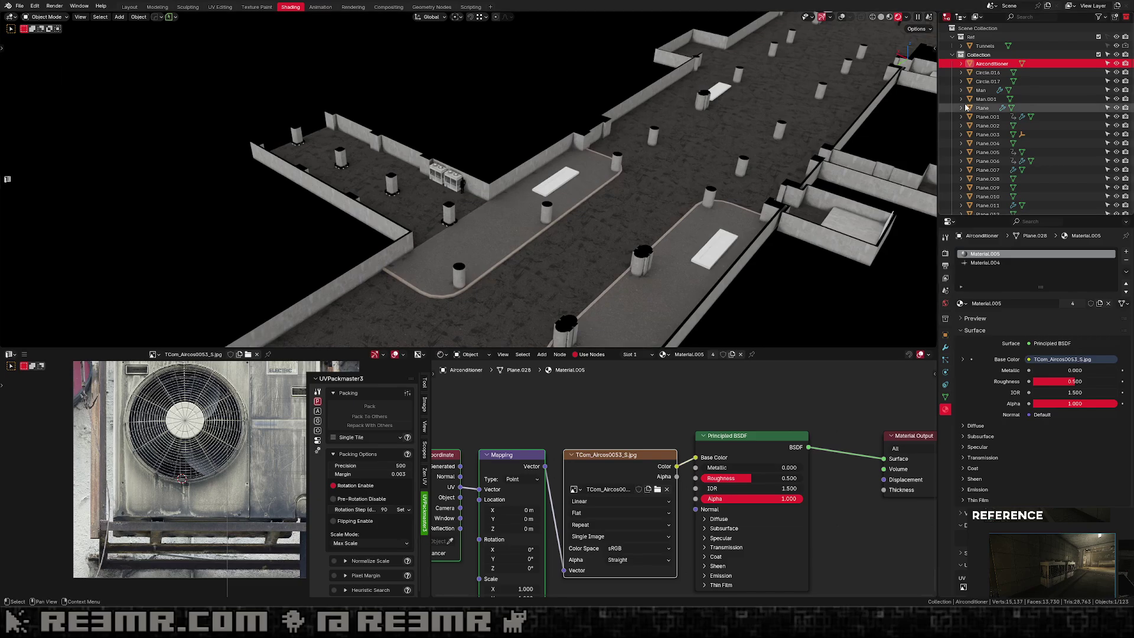
{"action": "left_click", "coordinate": [1116, 45]}
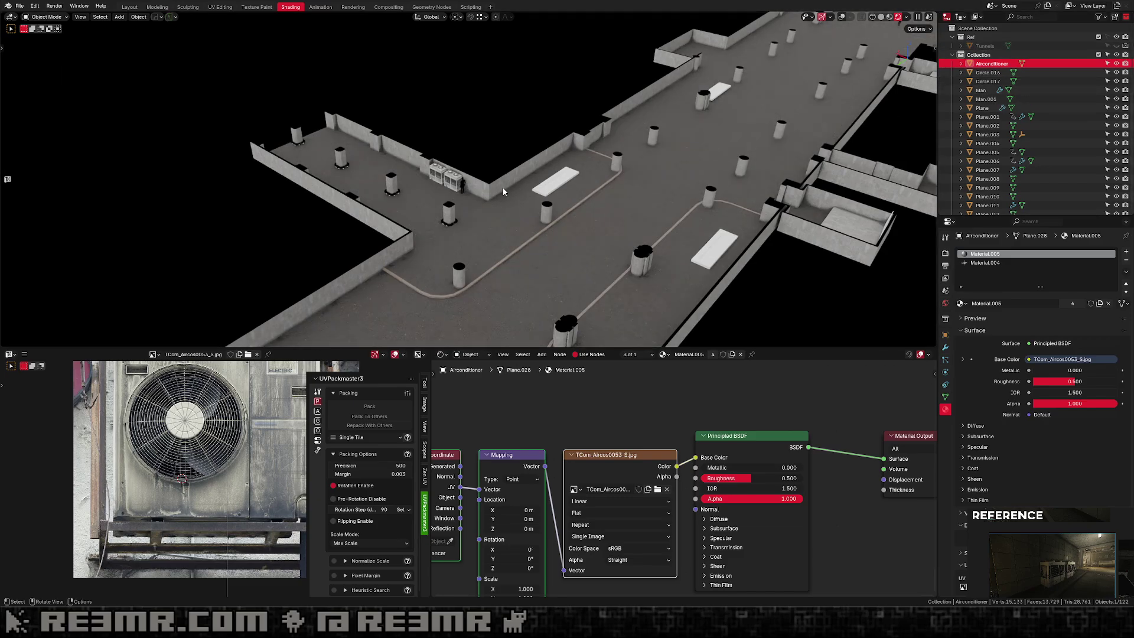
Move the human figure beside the air conditioners about 5.16 m along Y.
{"action": "left_click", "coordinate": [463, 183]}
{"action": "key", "text": "g"}
{"action": "key", "text": "y"}
{"action": "left_click", "coordinate": [501, 208]}
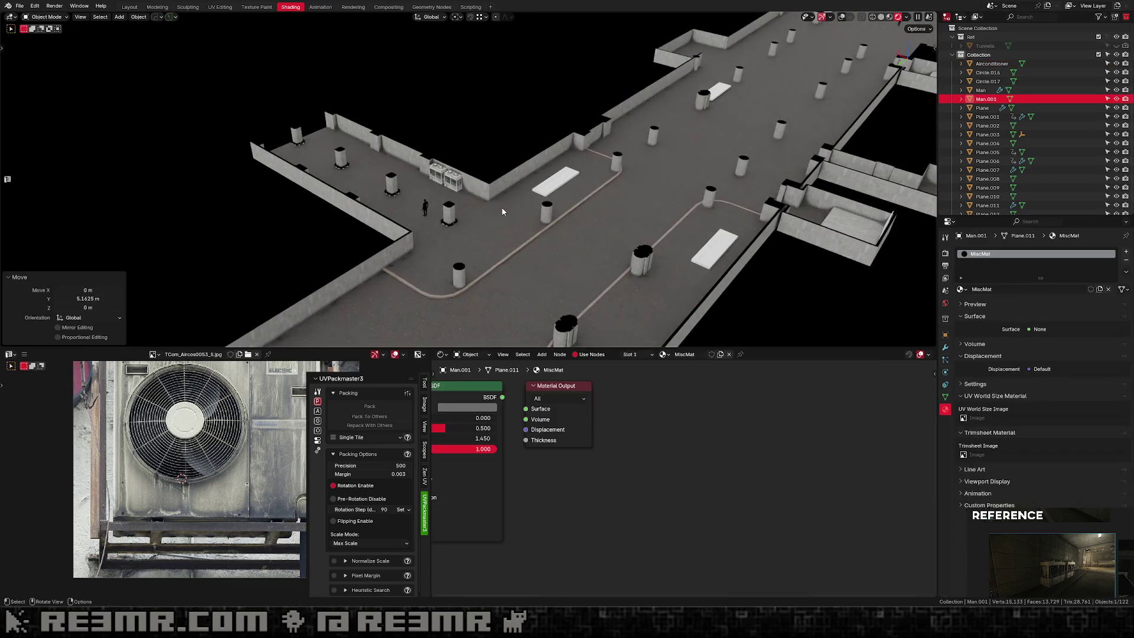
Remove the pillar base's empty and MT_Blackout material slots, keeping only MT_Concrete, and save the file.
{"action": "scroll", "coordinate": [508, 213], "scroll_direction": "up", "scroll_amount": 6}
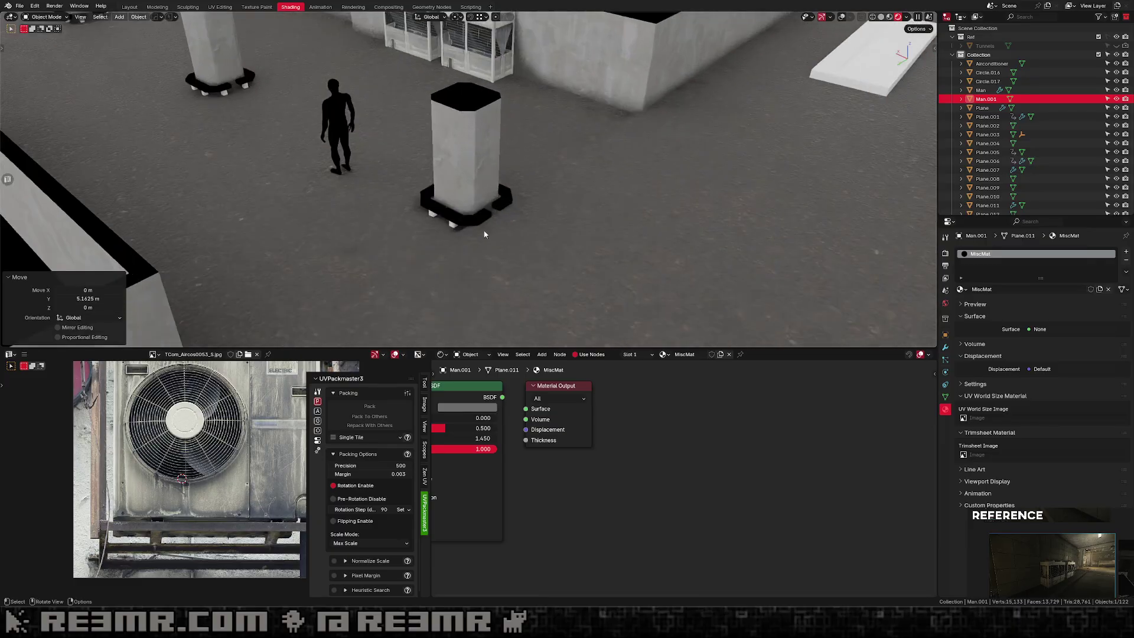
{"action": "left_click", "coordinate": [467, 220]}
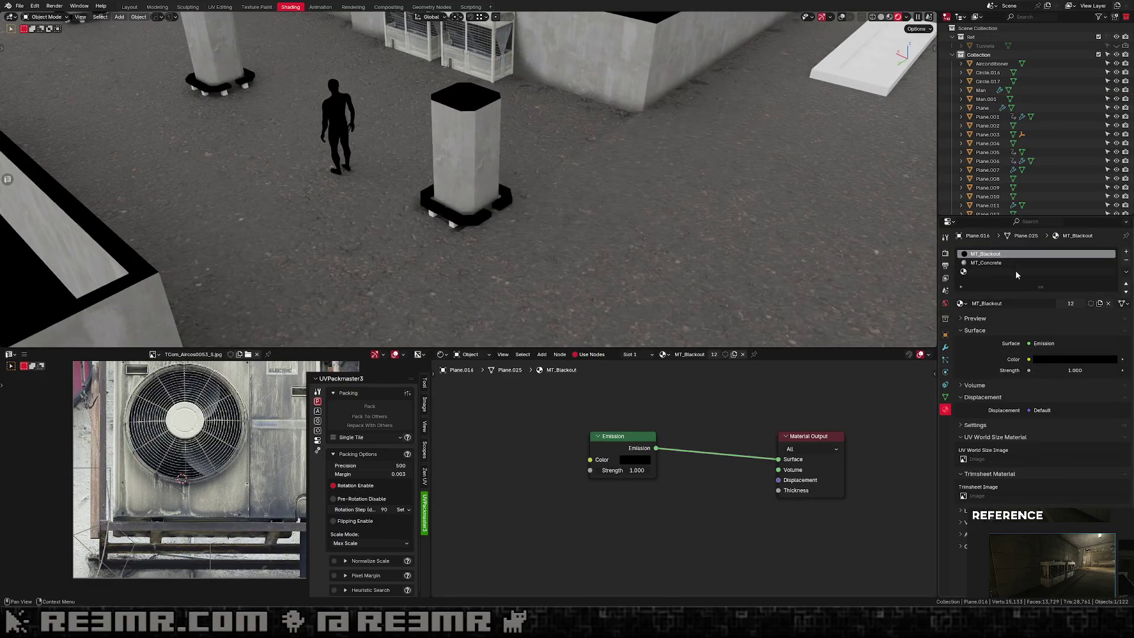
{"action": "left_click", "coordinate": [1105, 269]}
{"action": "left_click", "coordinate": [1126, 260]}
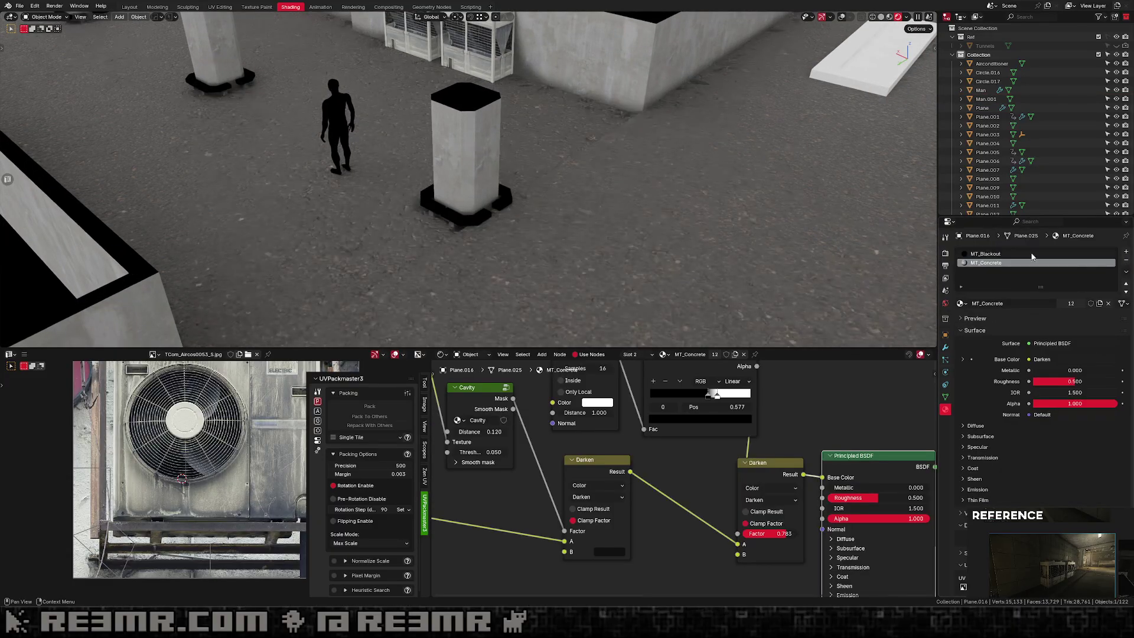
{"action": "left_click", "coordinate": [1125, 293]}
{"action": "left_click", "coordinate": [1128, 261]}
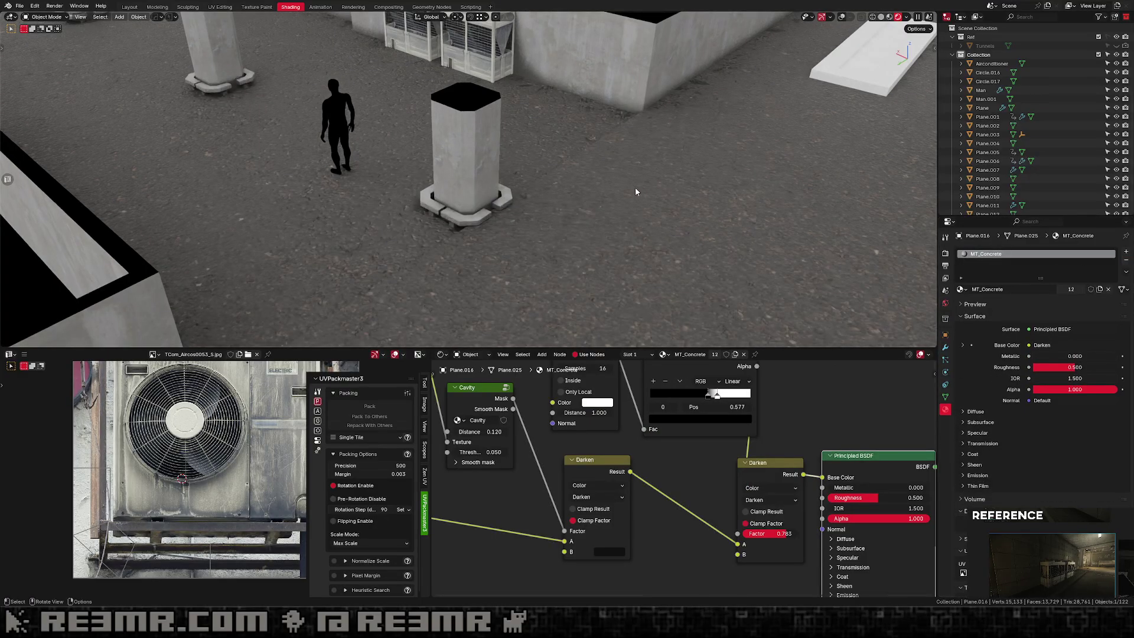
{"action": "scroll", "coordinate": [555, 216], "scroll_direction": "down", "scroll_amount": 8}
{"action": "key", "text": "ctrl+s"}
Inspect the overall tunnel layout and the placement of the two air conditioners.
{"action": "scroll", "coordinate": [509, 195], "scroll_direction": "down", "scroll_amount": 2}
{"action": "middle_click_drag", "start_coordinate": [638, 171], "coordinate": [620, 212], "text": "shift"}
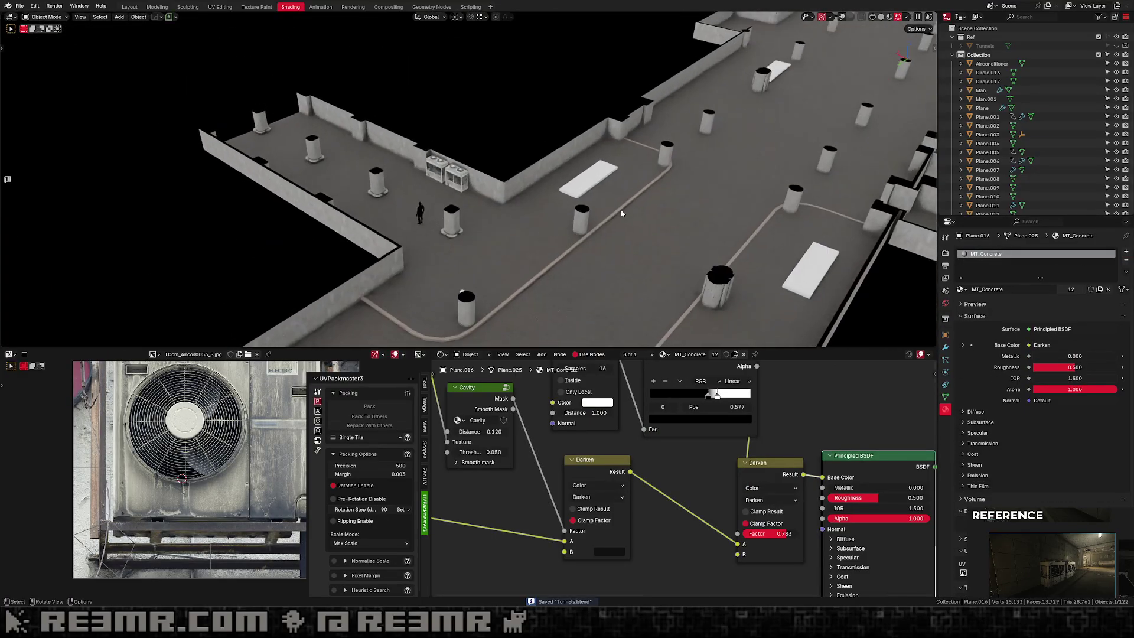
{"action": "middle_click_drag", "start_coordinate": [529, 248], "coordinate": [490, 255], "text": "shift"}
{"action": "scroll", "coordinate": [487, 250], "scroll_direction": "down", "scroll_amount": 4}
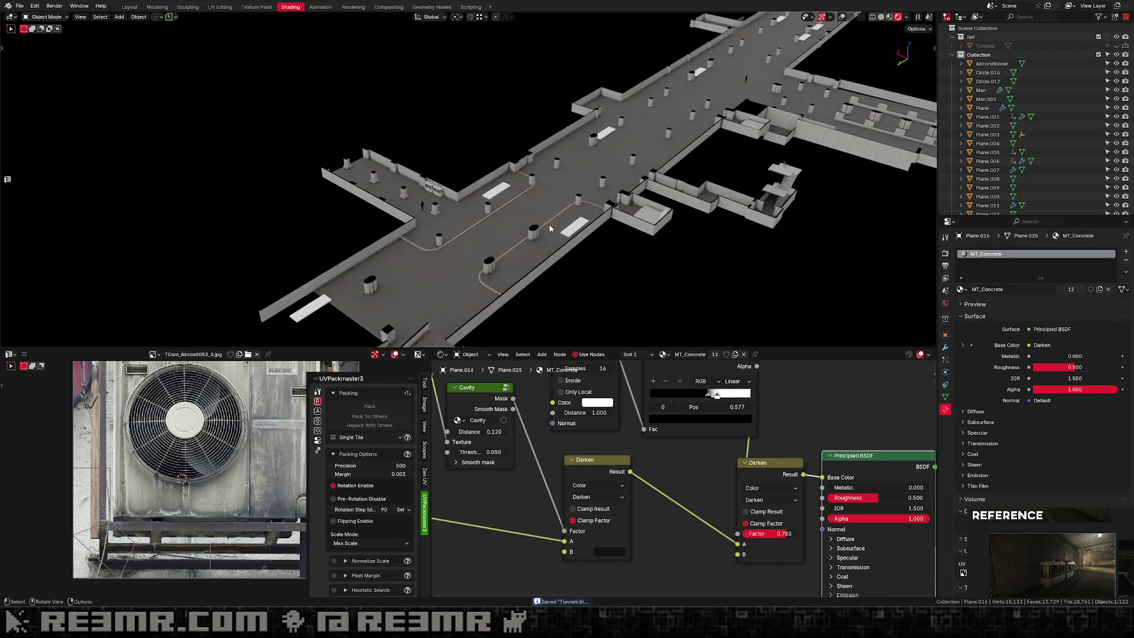
{"action": "scroll", "coordinate": [623, 200], "scroll_direction": "up", "scroll_amount": 1}
{"action": "scroll", "coordinate": [623, 200], "scroll_direction": "down", "scroll_amount": 2}
{"action": "middle_click_drag", "start_coordinate": [623, 200], "coordinate": [623, 215]}
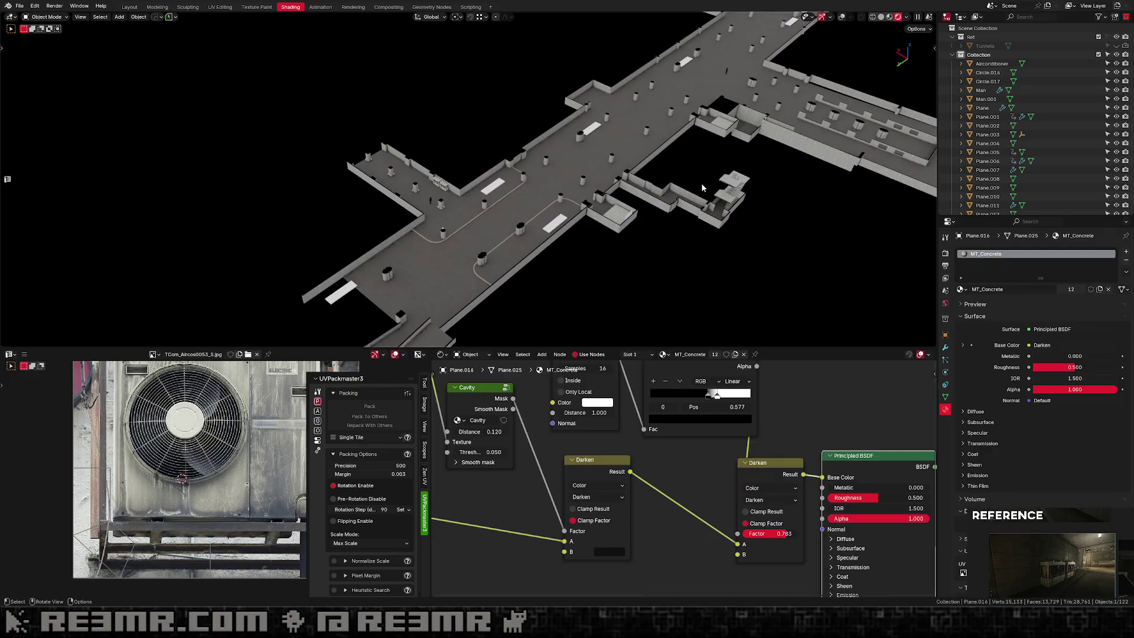
{"action": "scroll", "coordinate": [471, 195], "scroll_direction": "up", "scroll_amount": 8}
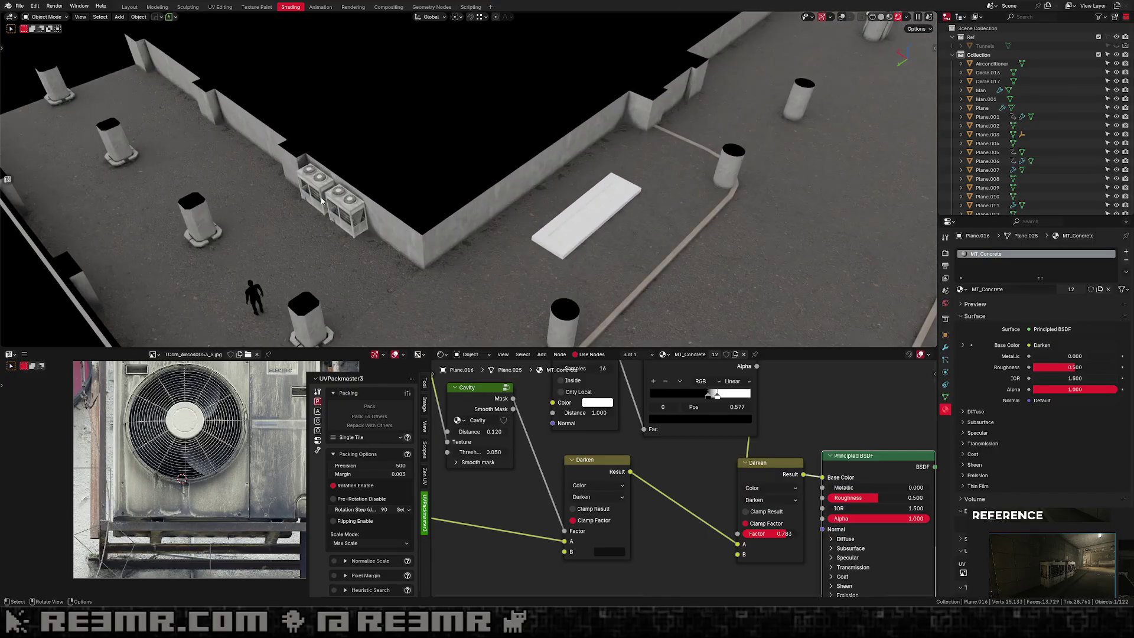
{"action": "scroll", "coordinate": [322, 200], "scroll_direction": "down", "scroll_amount": 2}
Examine the objects around the air conditioners and pillars, selecting individual pieces to check them.
{"action": "left_click", "coordinate": [560, 215]}
{"action": "scroll", "coordinate": [549, 177], "scroll_direction": "down", "scroll_amount": 3}
{"action": "middle_click_drag", "start_coordinate": [542, 150], "coordinate": [498, 208]}
{"action": "middle_click_drag", "start_coordinate": [449, 136], "coordinate": [490, 217], "text": "shift"}
{"action": "scroll", "coordinate": [490, 218], "scroll_direction": "up", "scroll_amount": 3}
{"action": "middle_click_drag", "start_coordinate": [347, 250], "coordinate": [413, 248]}
{"action": "middle_click_drag", "start_coordinate": [413, 248], "coordinate": [650, 131], "text": "shift"}
{"action": "left_click", "coordinate": [401, 143]}
{"action": "scroll", "coordinate": [401, 143], "scroll_direction": "down", "scroll_amount": 2}
{"action": "scroll", "coordinate": [438, 184], "scroll_direction": "down", "scroll_amount": 1}
{"action": "left_click", "coordinate": [438, 131]}
{"action": "key", "text": "g"}
{"action": "right_click", "coordinate": [439, 106]}
Survey the rest of the tunnel layout from above and save the file.
{"action": "scroll", "coordinate": [458, 193], "scroll_direction": "down", "scroll_amount": 3}
{"action": "scroll", "coordinate": [466, 195], "scroll_direction": "down", "scroll_amount": 5}
{"action": "scroll", "coordinate": [614, 139], "scroll_direction": "up", "scroll_amount": 4}
{"action": "middle_click_drag", "start_coordinate": [585, 154], "coordinate": [476, 207], "text": "shift"}
{"action": "scroll", "coordinate": [468, 176], "scroll_direction": "up", "scroll_amount": 2}
{"action": "middle_click_drag", "start_coordinate": [476, 206], "coordinate": [598, 254], "text": "shift"}
{"action": "scroll", "coordinate": [473, 223], "scroll_direction": "down", "scroll_amount": 3}
{"action": "scroll", "coordinate": [442, 196], "scroll_direction": "up", "scroll_amount": 2}
{"action": "key", "text": "ctrl+s"}
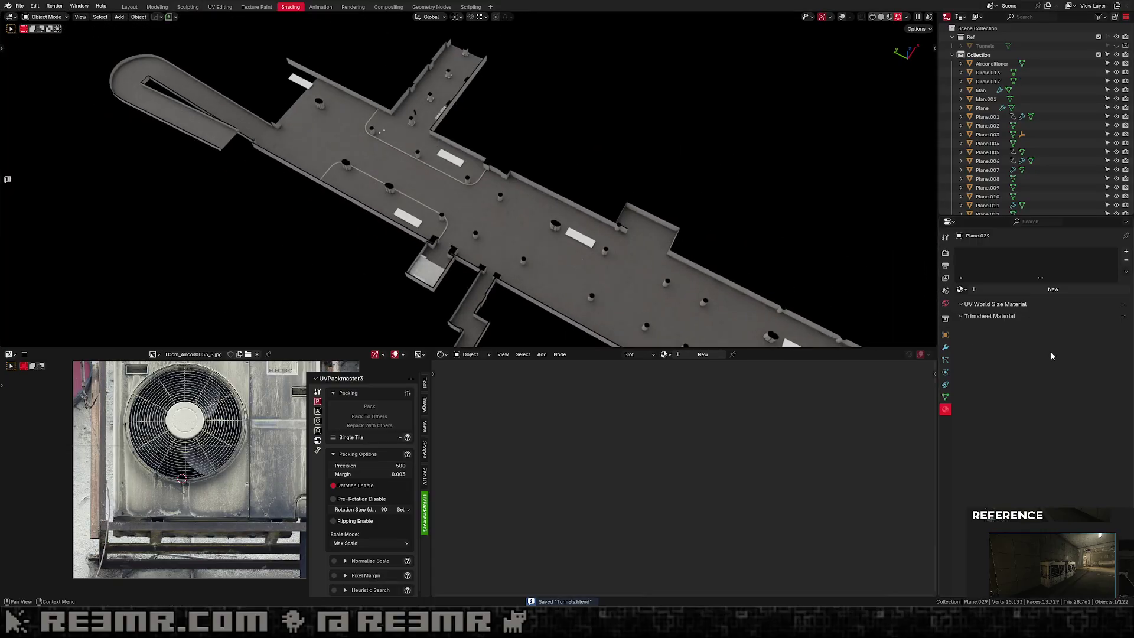
Check the air conditioner and the white floor ventilation slab in the tunnel layout.
{"action": "scroll", "coordinate": [499, 168], "scroll_direction": "up", "scroll_amount": 3}
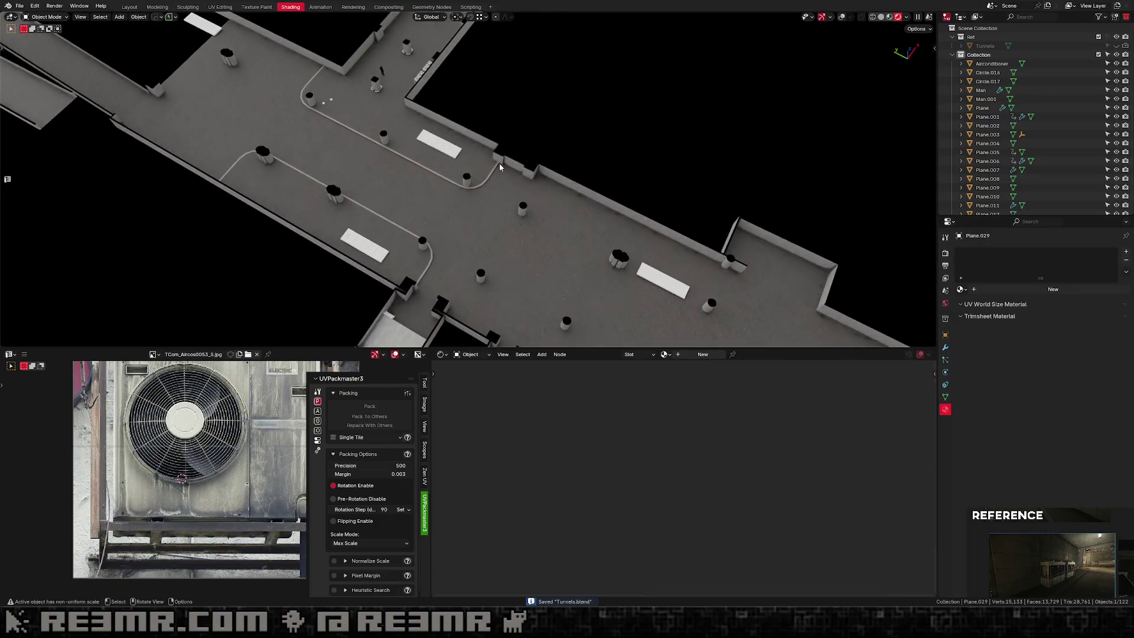
{"action": "left_click", "coordinate": [420, 75]}
{"action": "scroll", "coordinate": [418, 77], "scroll_direction": "up", "scroll_amount": 2}
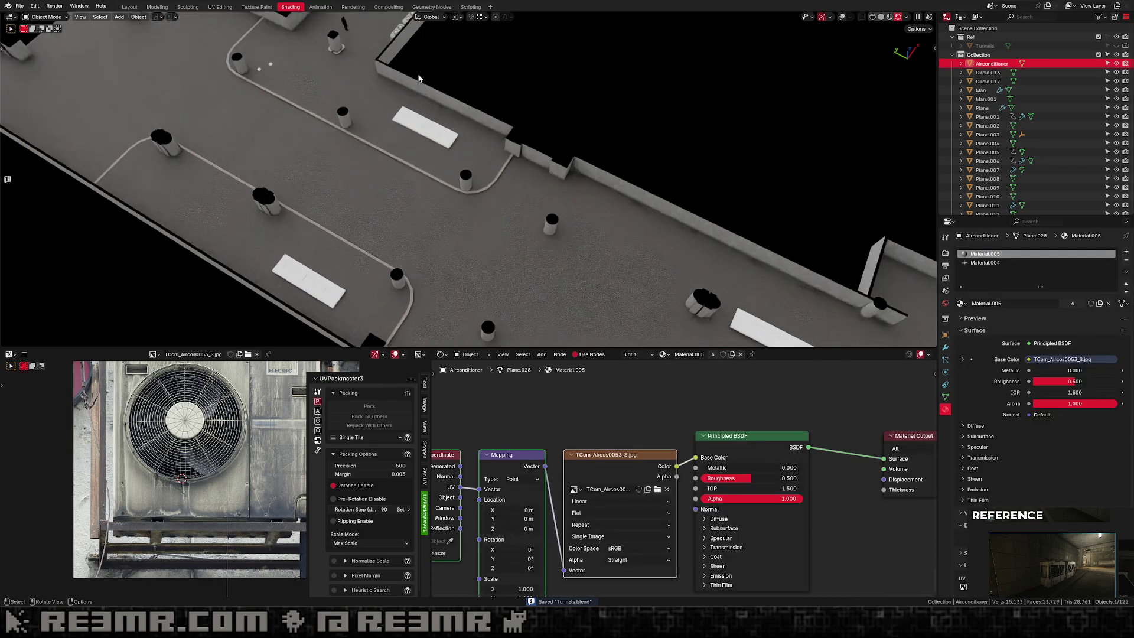
{"action": "left_click", "coordinate": [417, 126]}
{"action": "scroll", "coordinate": [417, 126], "scroll_direction": "down", "scroll_amount": 5}
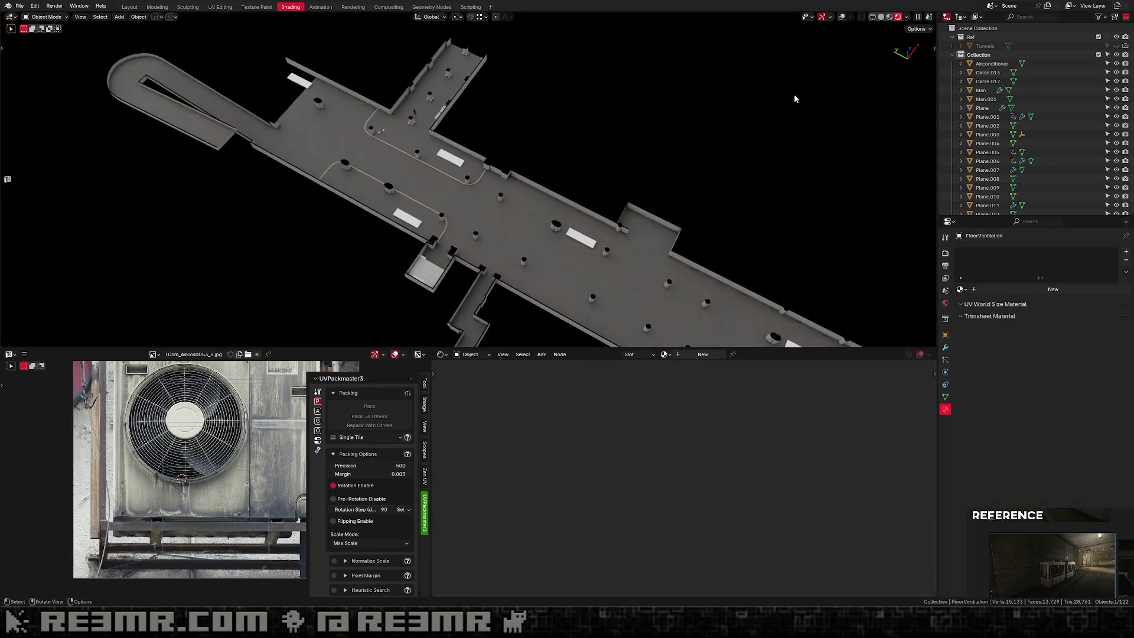
{"action": "middle_click_drag", "start_coordinate": [822, 74], "coordinate": [638, 133]}
Raise the white roadblock sphere nearest the round pillar along Z, and drop it so it rests on the floor.
{"action": "scroll", "coordinate": [638, 133], "scroll_direction": "up", "scroll_amount": 8}
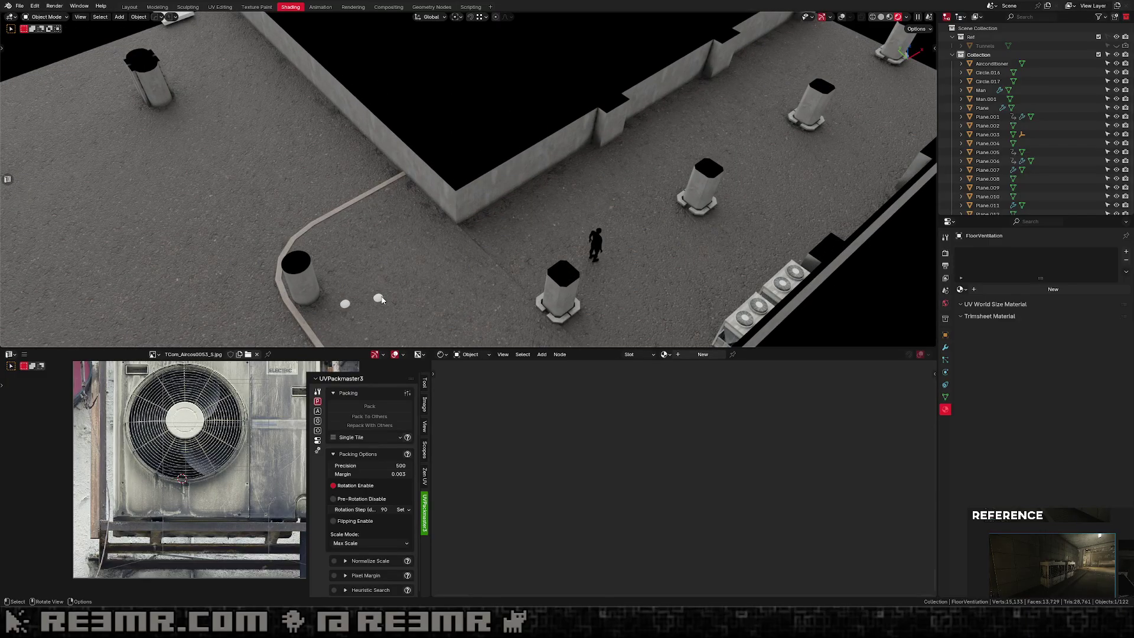
{"action": "left_click", "coordinate": [379, 299]}
{"action": "middle_click_drag", "start_coordinate": [382, 300], "coordinate": [424, 202], "text": "shift"}
{"action": "middle_click_drag", "start_coordinate": [423, 260], "coordinate": [431, 228]}
{"action": "scroll", "coordinate": [486, 119], "scroll_direction": "up", "scroll_amount": 3}
{"action": "middle_click_drag", "start_coordinate": [384, 330], "coordinate": [383, 266], "text": "shift"}
{"action": "key", "text": "g"}
{"action": "key", "text": "z"}
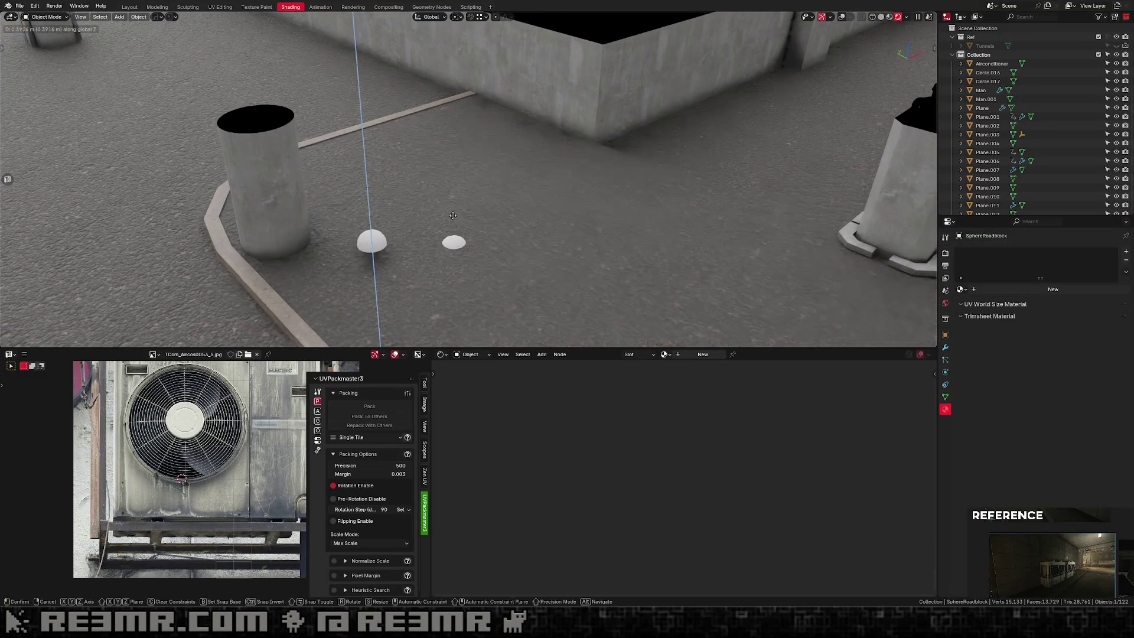
{"action": "left_click", "coordinate": [453, 219]}
{"action": "key", "text": "v"}
Lift the other half-sunken roadblock sphere vertically out of the floor and drop it onto the ground surface.
{"action": "left_click", "coordinate": [454, 239]}
{"action": "key", "text": "g"}
{"action": "key", "text": "z"}
{"action": "left_click", "coordinate": [454, 221]}
{"action": "key", "text": "v"}
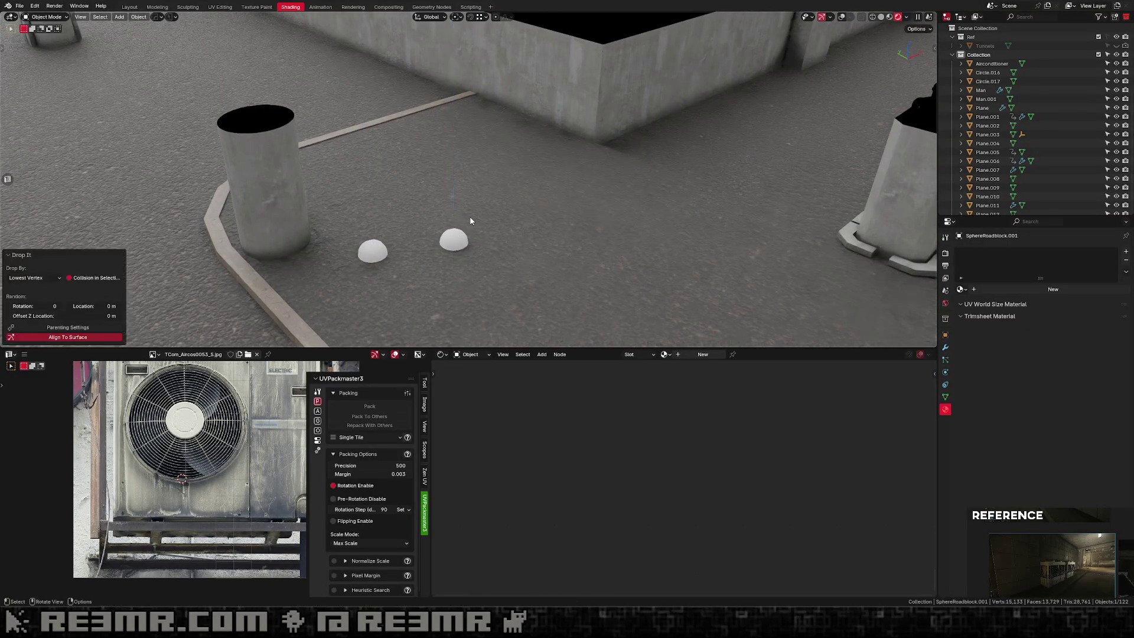
Check the roadblock spheres against the tunnel layout in top view and save the file.
{"action": "scroll", "coordinate": [471, 221], "scroll_direction": "down", "scroll_amount": 5}
{"action": "middle_click_drag", "start_coordinate": [512, 179], "coordinate": [479, 194]}
{"action": "key", "text": "KP_7"}
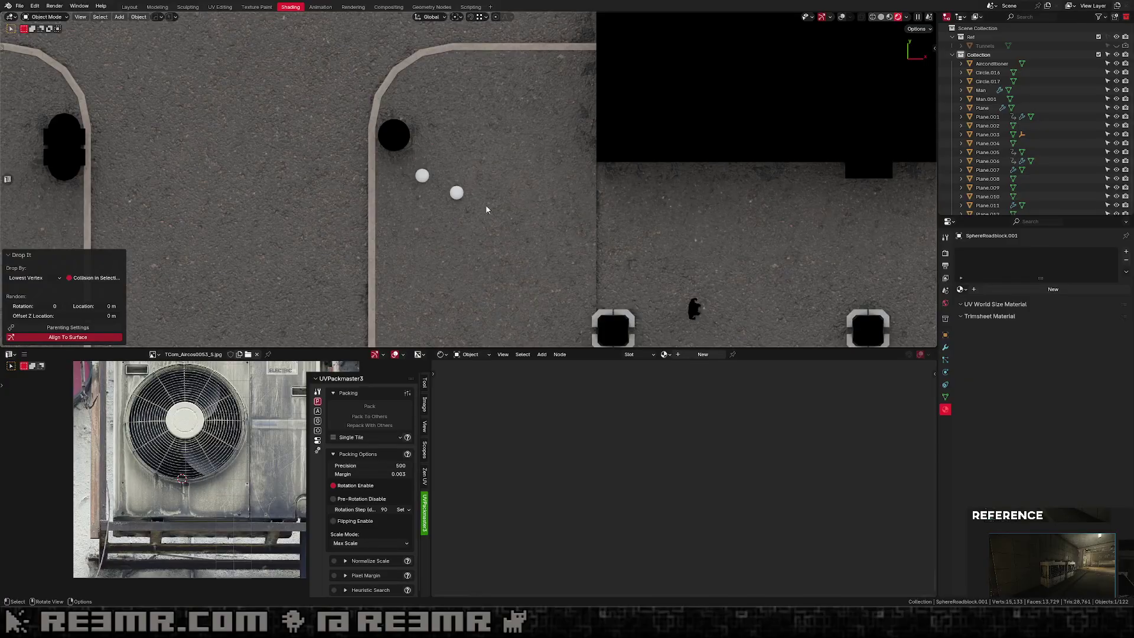
{"action": "scroll", "coordinate": [478, 198], "scroll_direction": "down", "scroll_amount": 3}
{"action": "key", "text": "ctrl+s"}
{"action": "scroll", "coordinate": [467, 203], "scroll_direction": "down", "scroll_amount": 2}
{"action": "scroll", "coordinate": [473, 224], "scroll_direction": "down", "scroll_amount": 6}
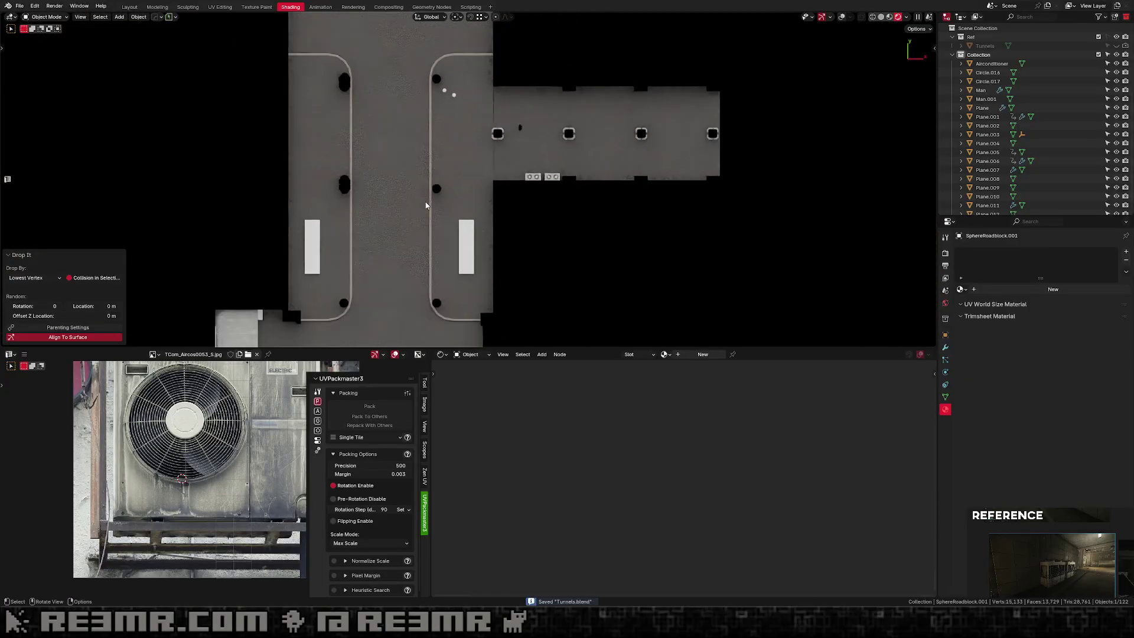